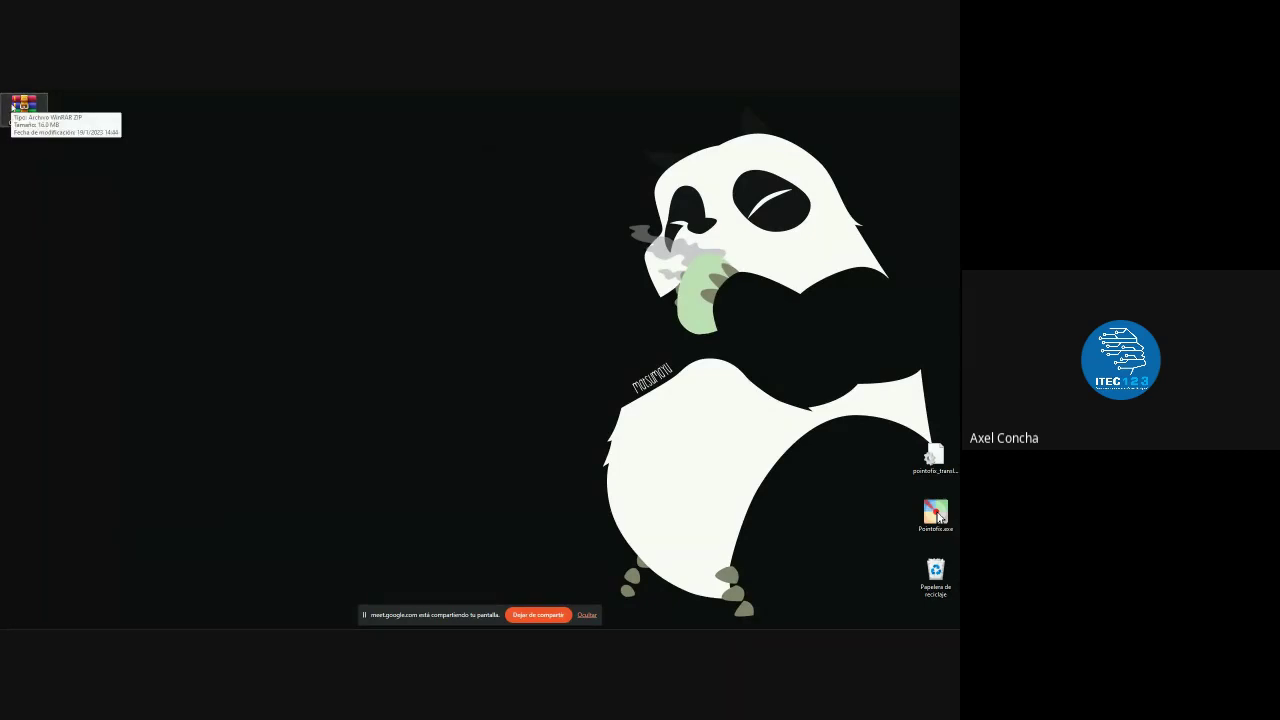
# Magnify the desktop and open the full classic options menu for Clase 01.zip
pyautogui.press('super+plus')
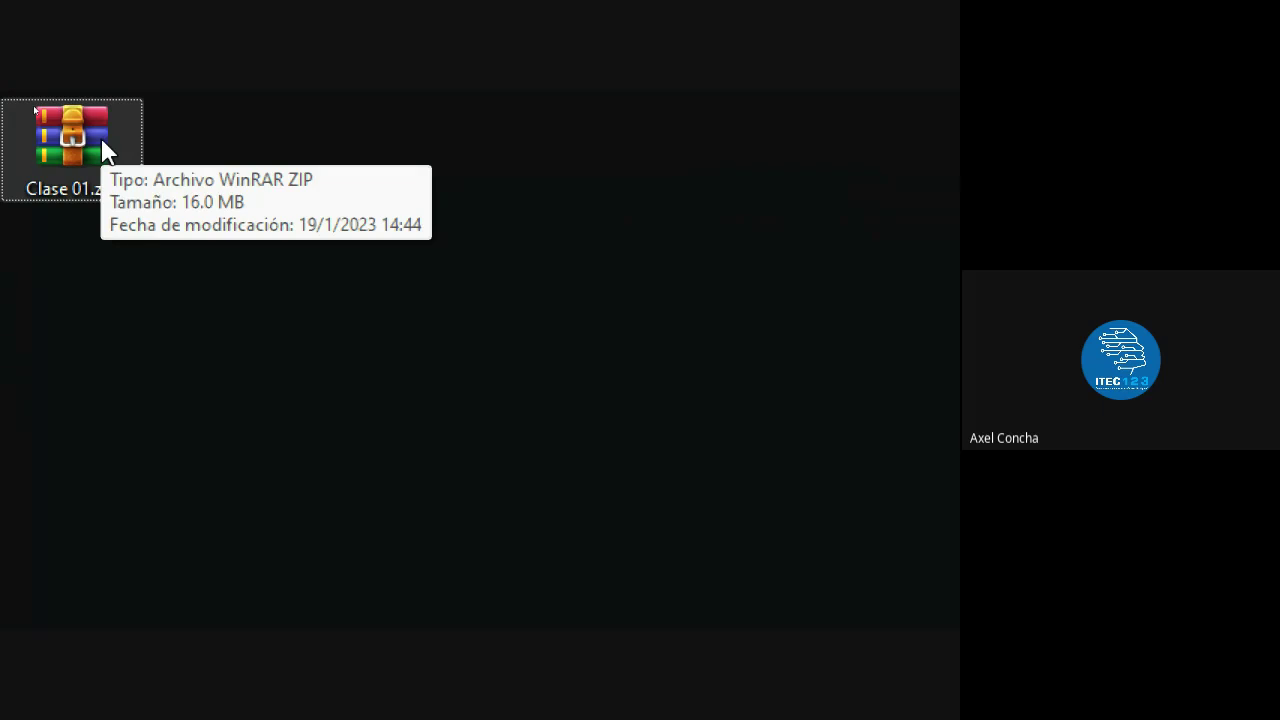
pyautogui.rightClick(101, 141)
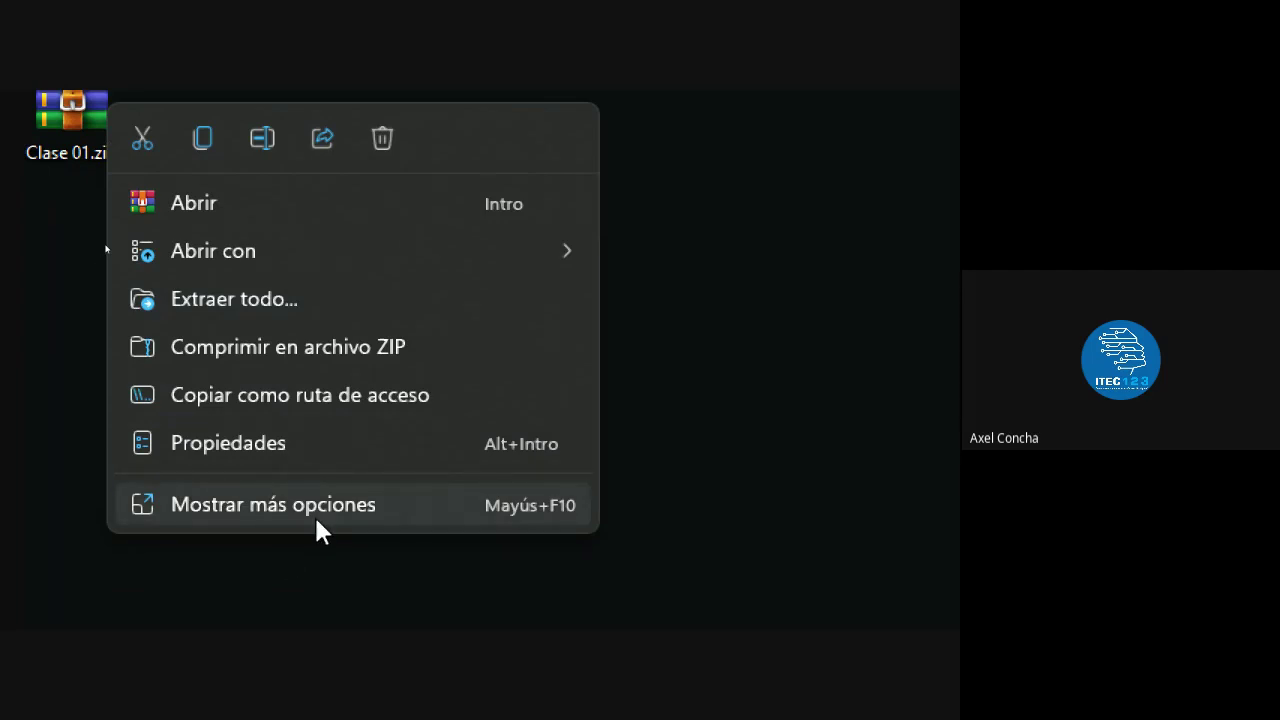
pyautogui.click(316, 518)
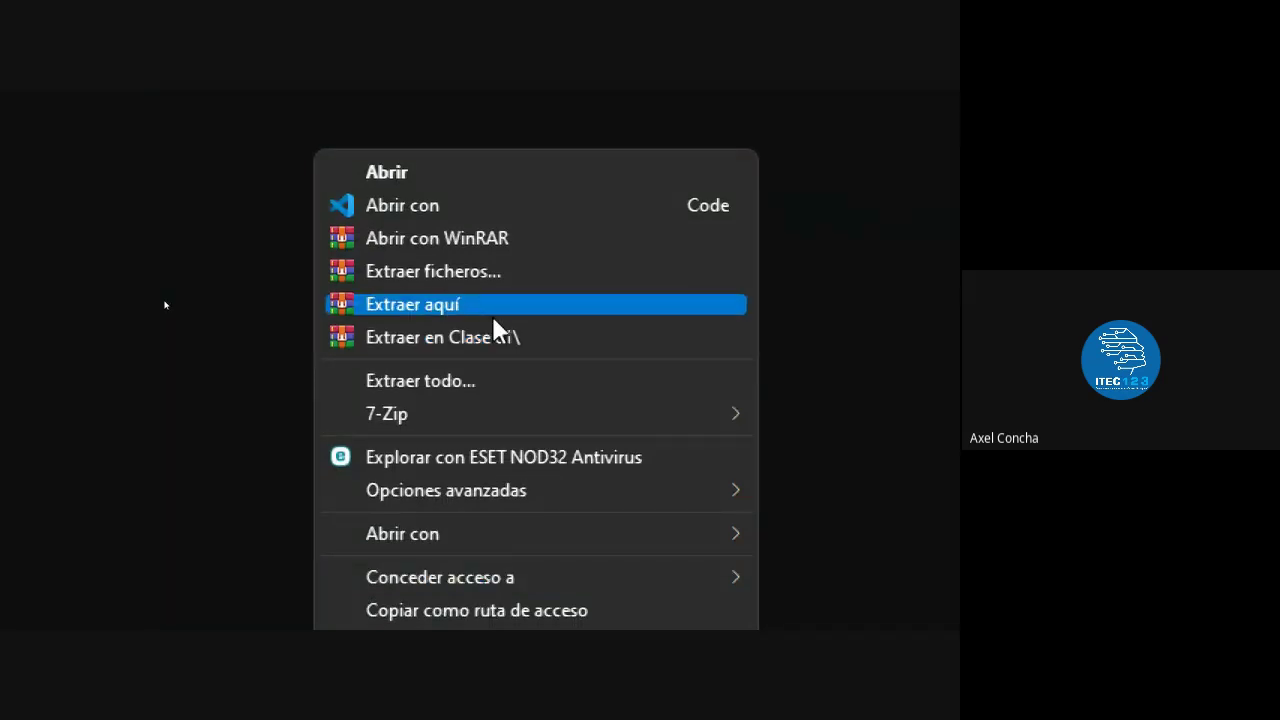
pyautogui.click(493, 318)
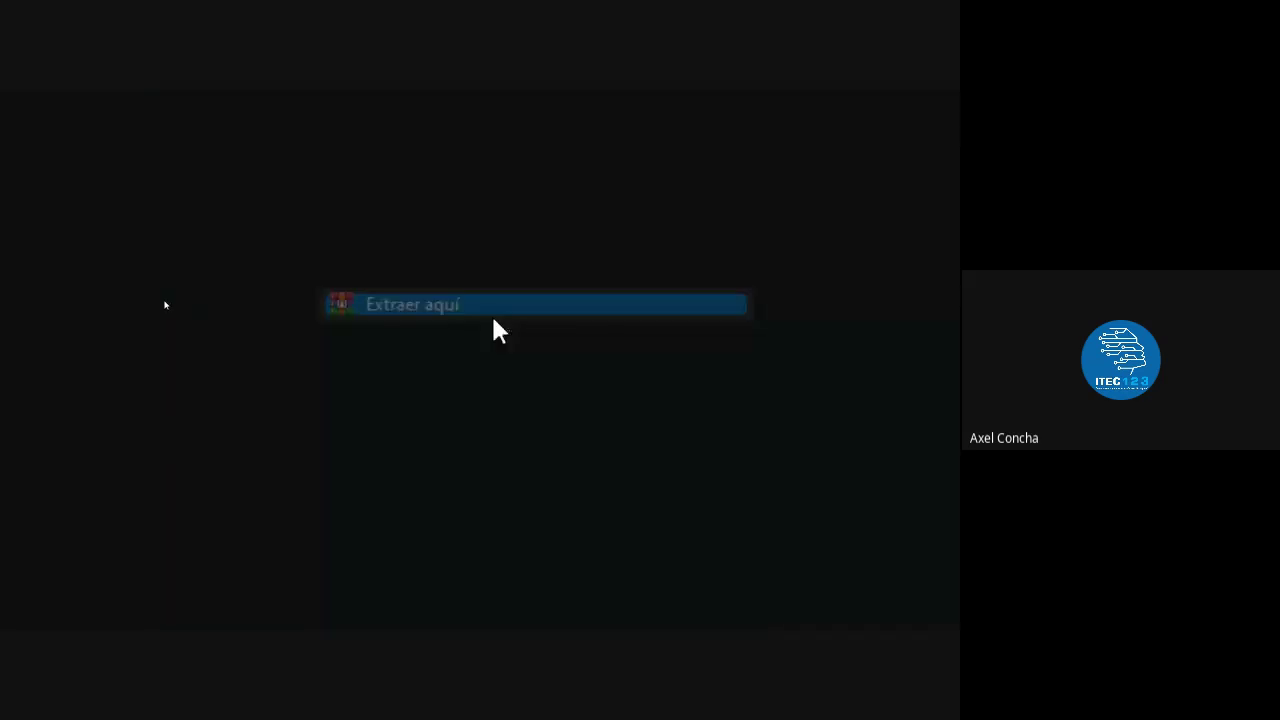
pyautogui.scroll(-2, 89, 575)
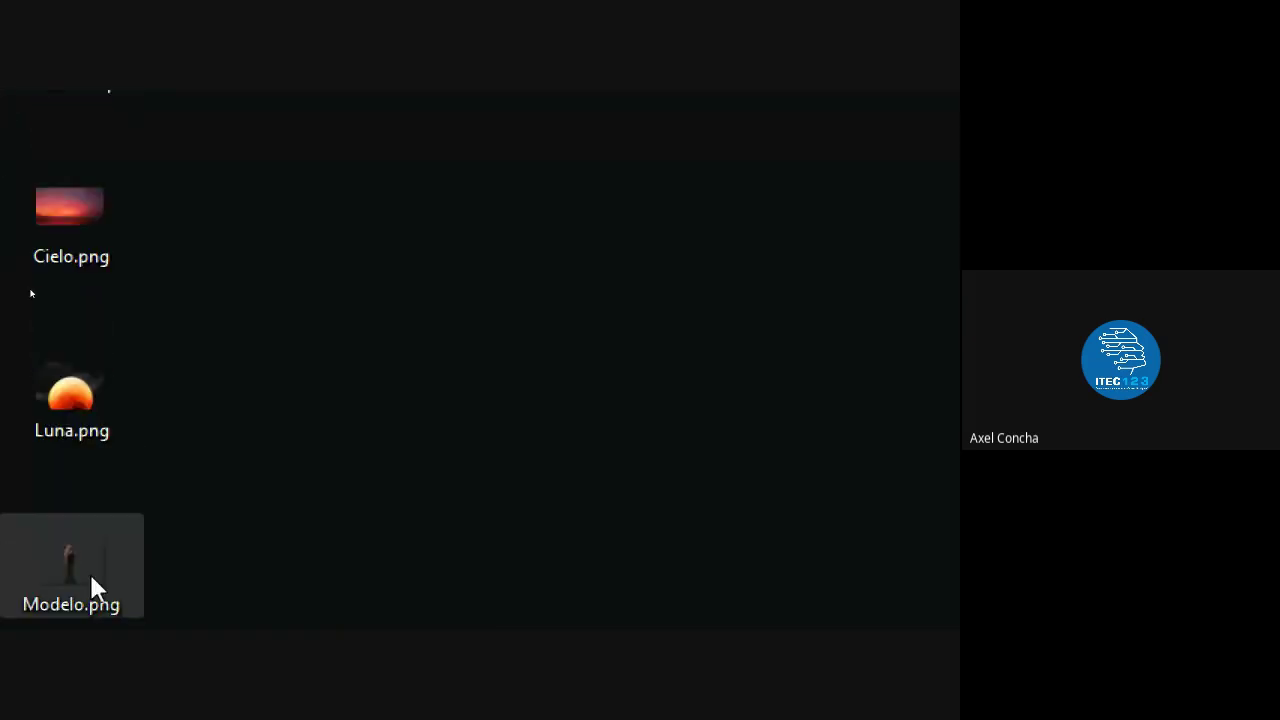
pyautogui.scroll(-2, 91, 586)
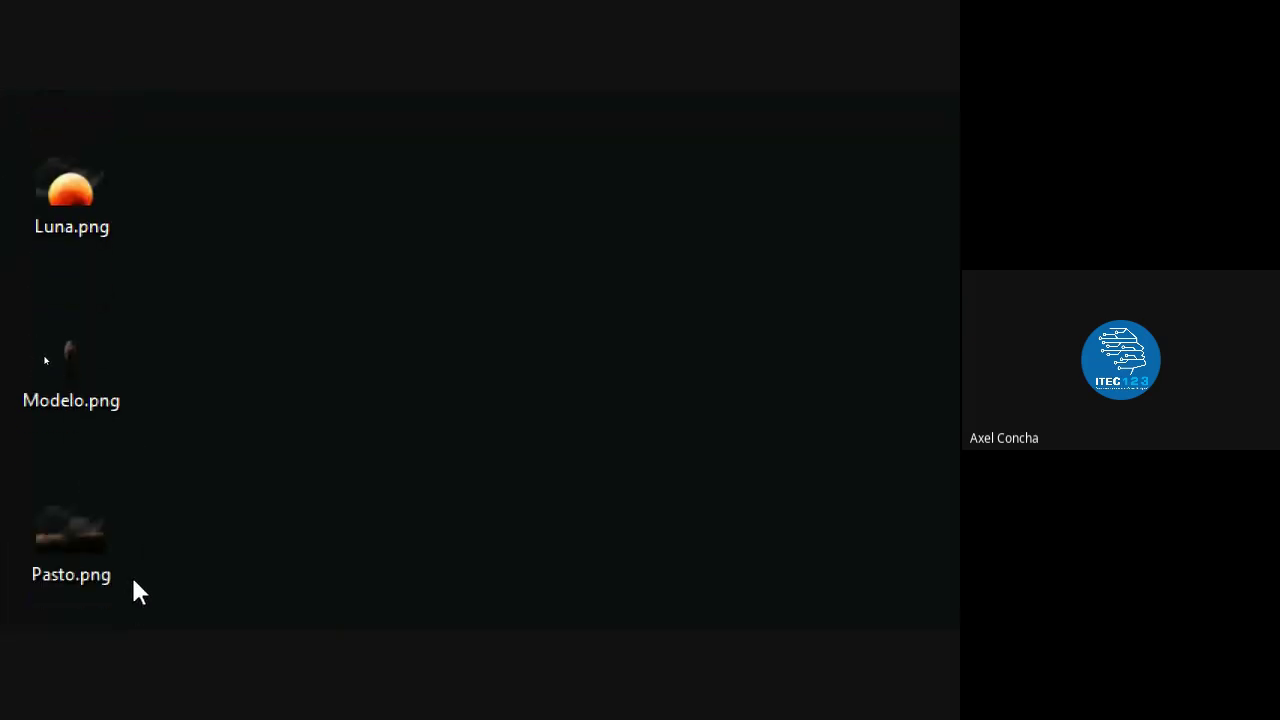
pyautogui.moveTo(228, 580)
pyautogui.mouseDown()
pyautogui.moveTo(157, 519)
pyautogui.moveTo(2, 155)
pyautogui.mouseUp()
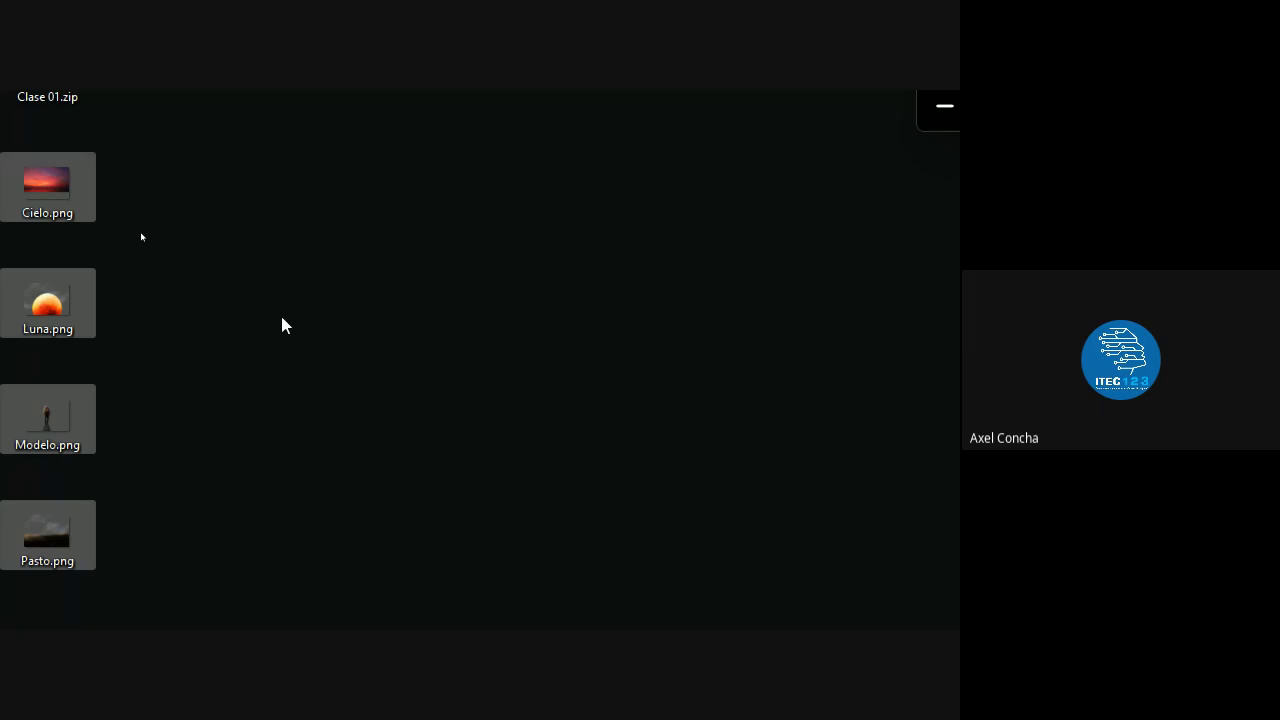
pyautogui.press('super+minus')
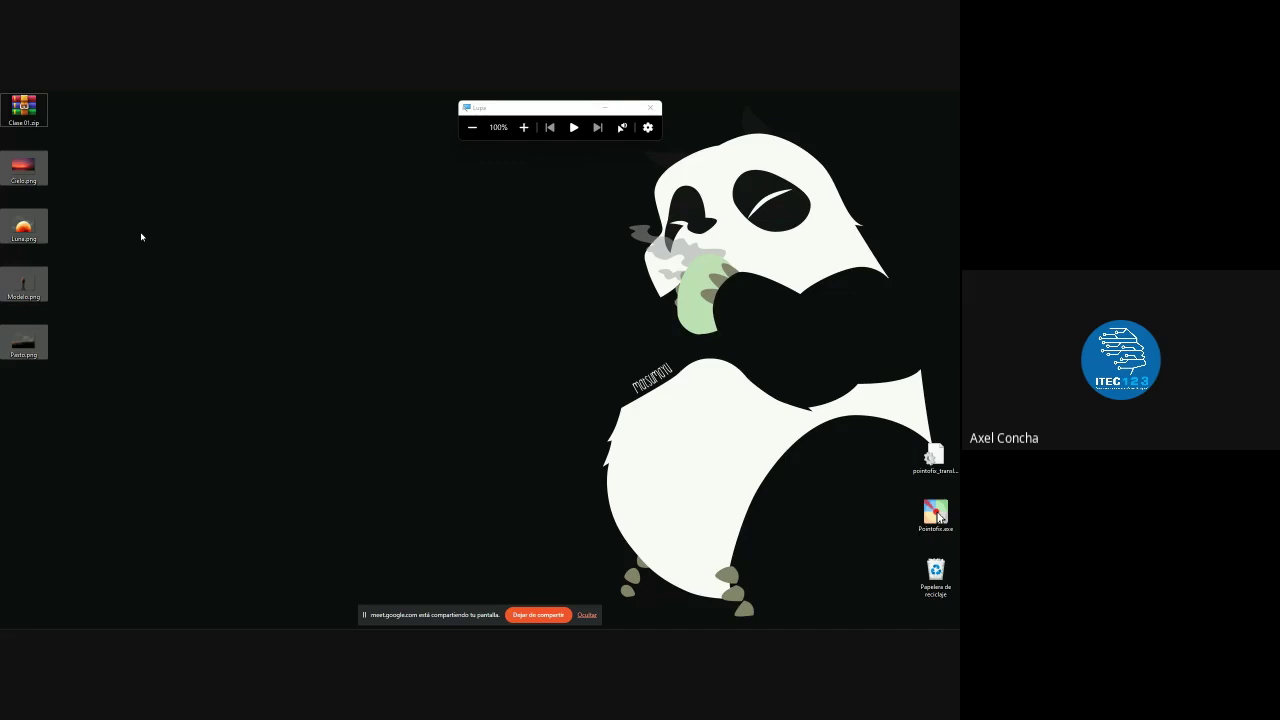
# Switch to the Google Meet call, show its chat messages, then minimize it to the desktop
pyautogui.hotkey('alt', 'Tab')
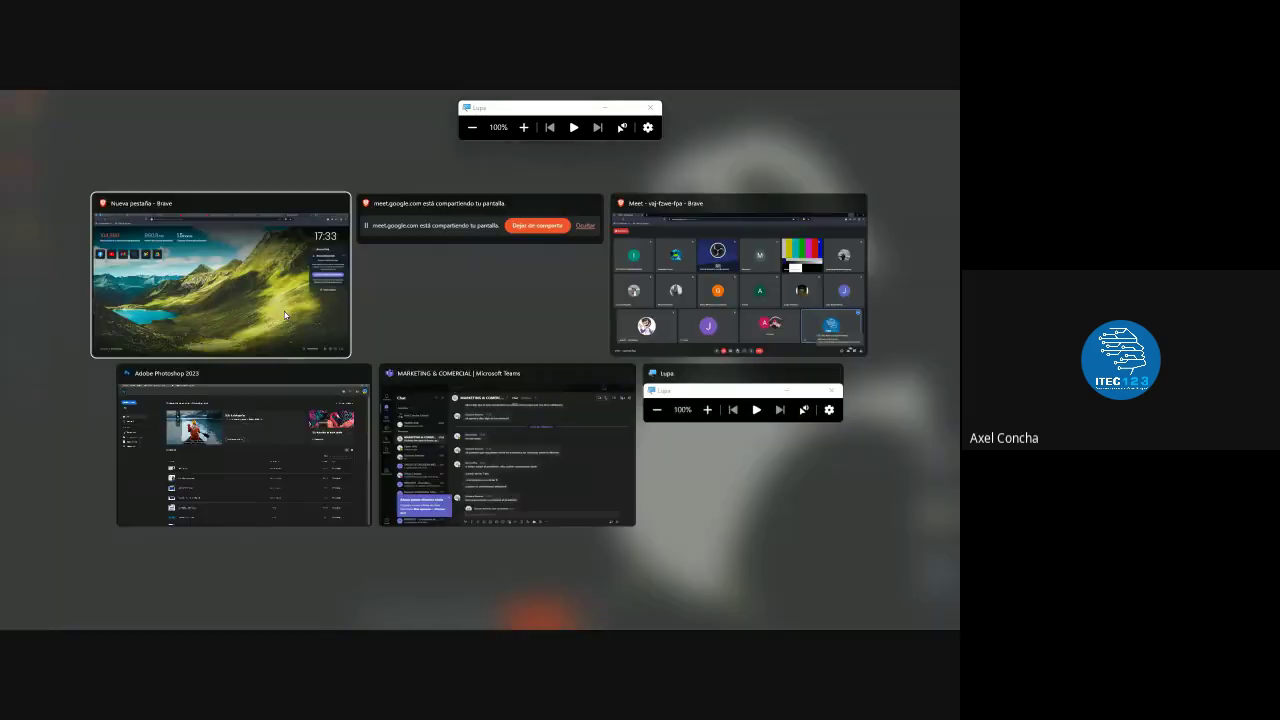
pyautogui.click(738, 275)
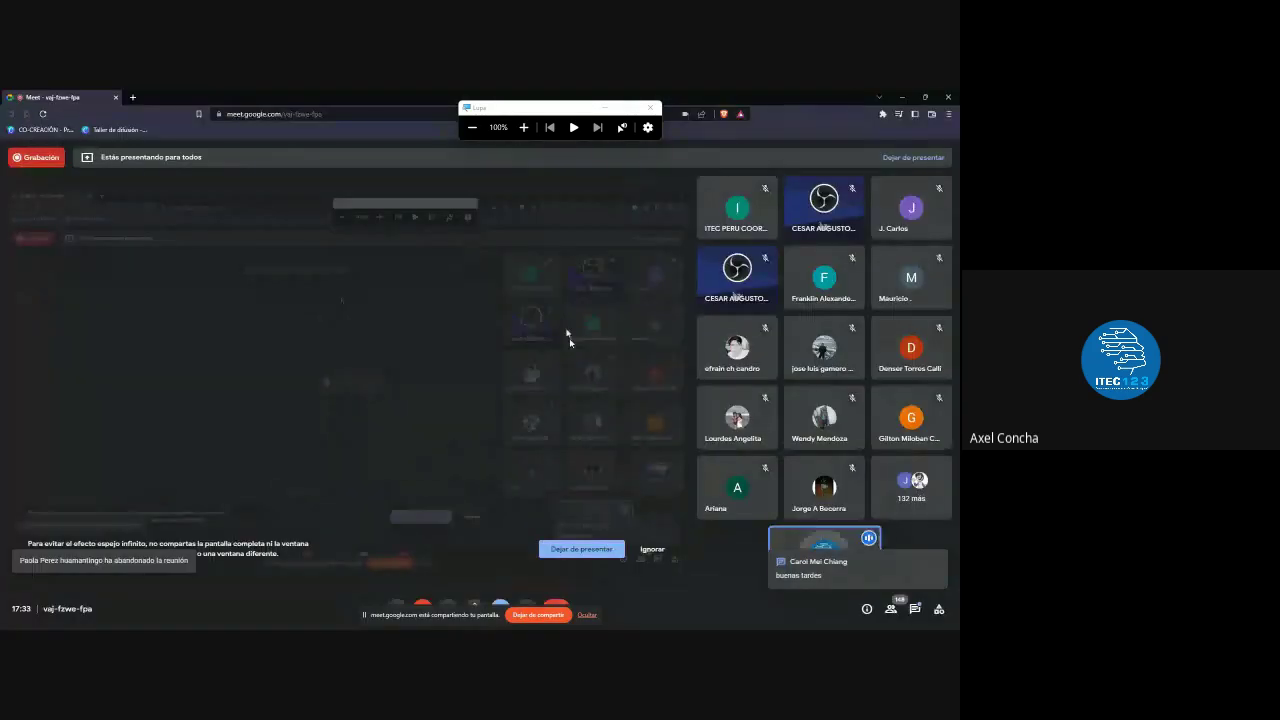
pyautogui.click(915, 608)
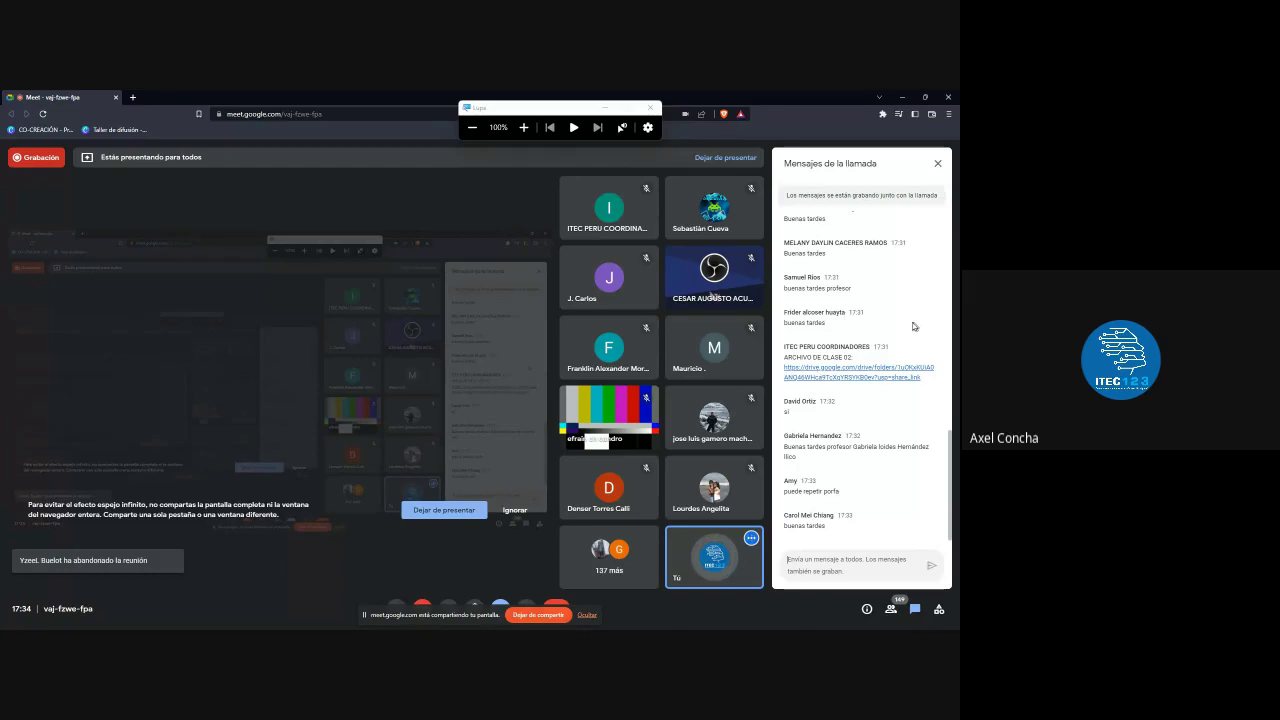
pyautogui.click(902, 97)
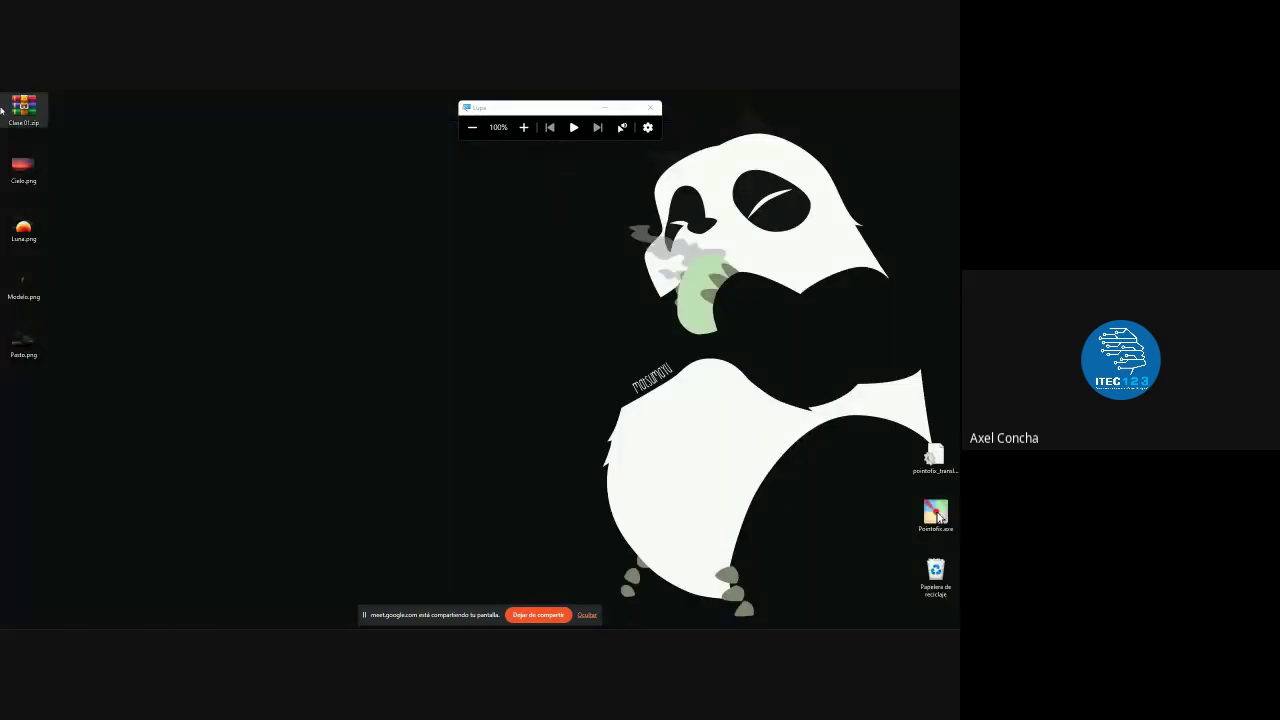
pyautogui.press('super+plus')
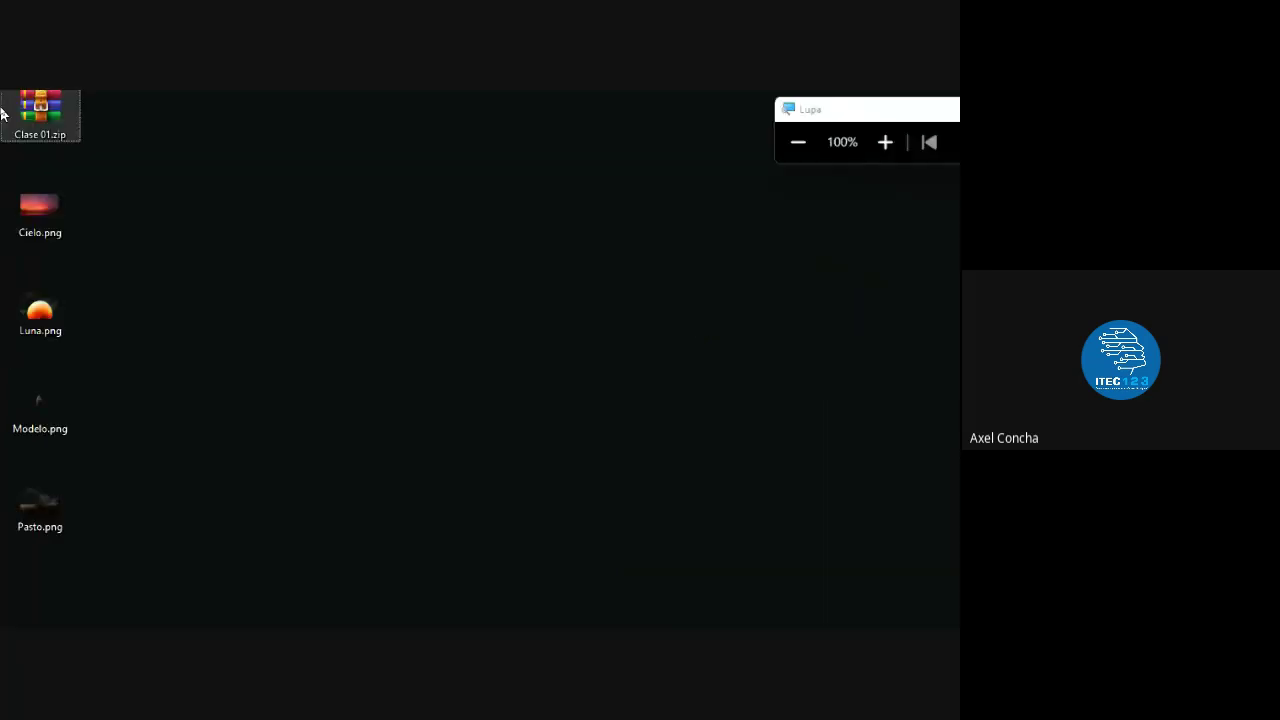
pyautogui.press('super+plus')
pyautogui.press('super+plus')
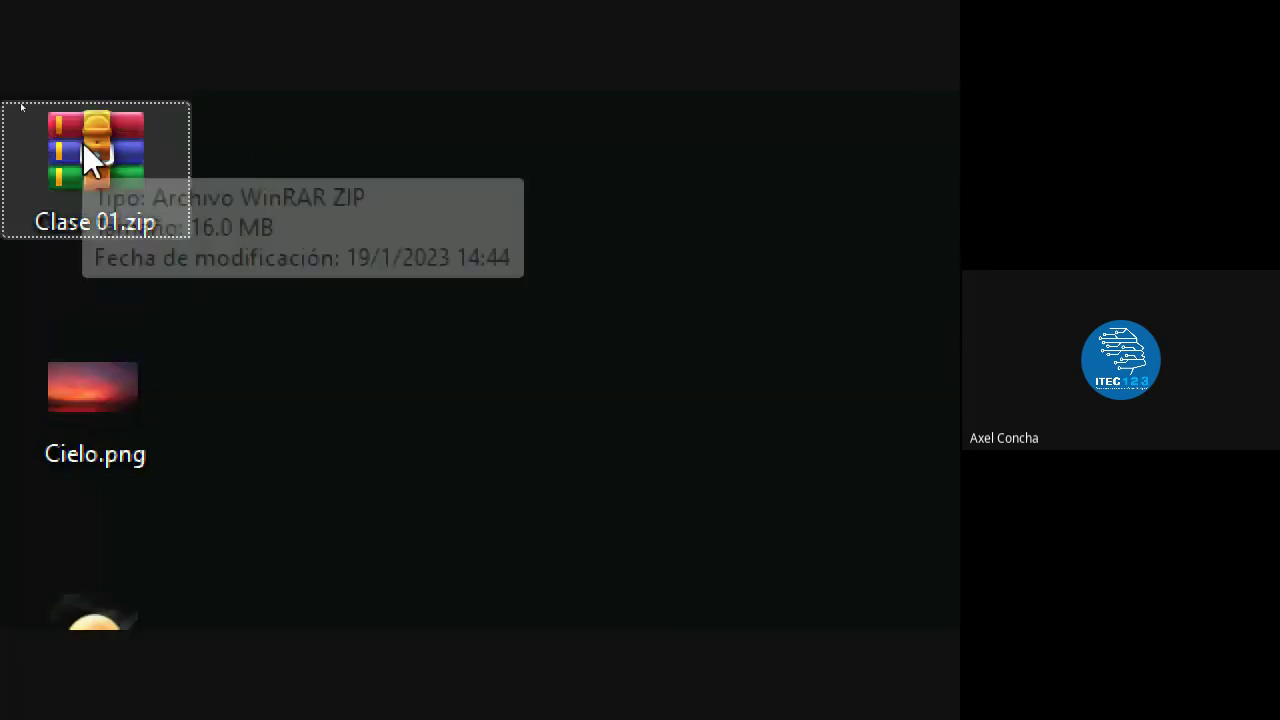
pyautogui.rightClick(84, 150)
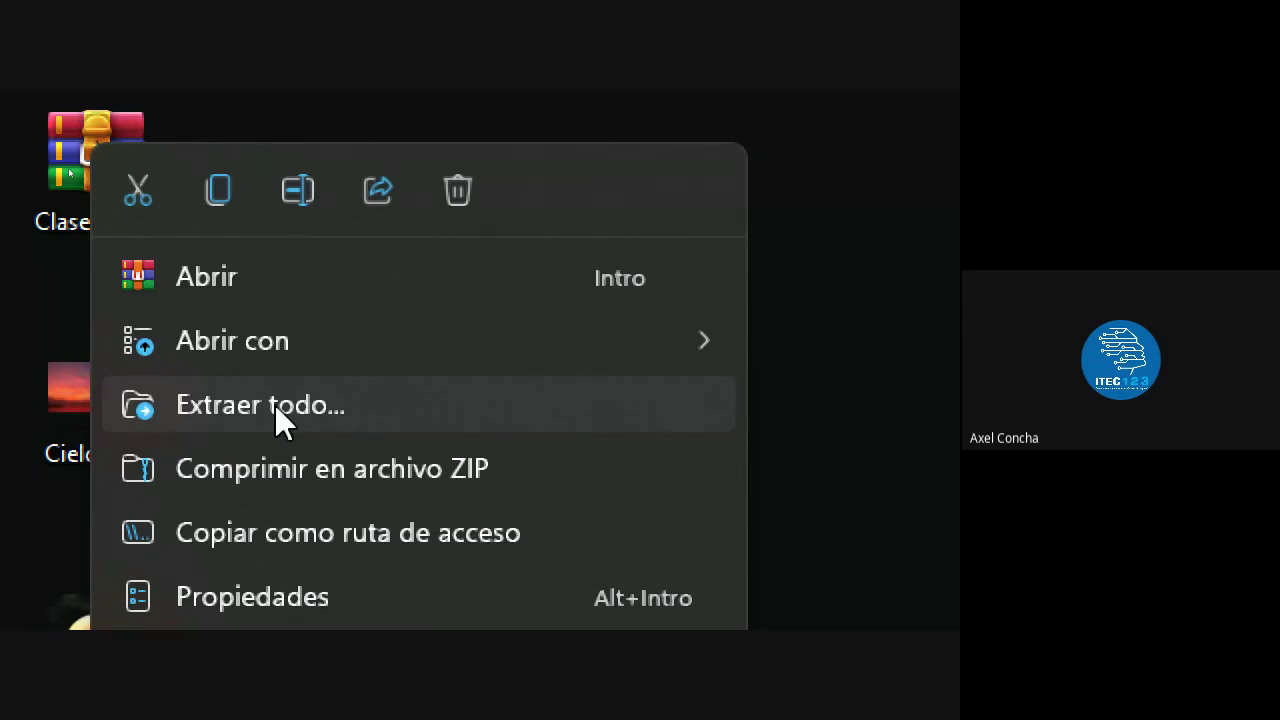
pyautogui.click(2, 105)
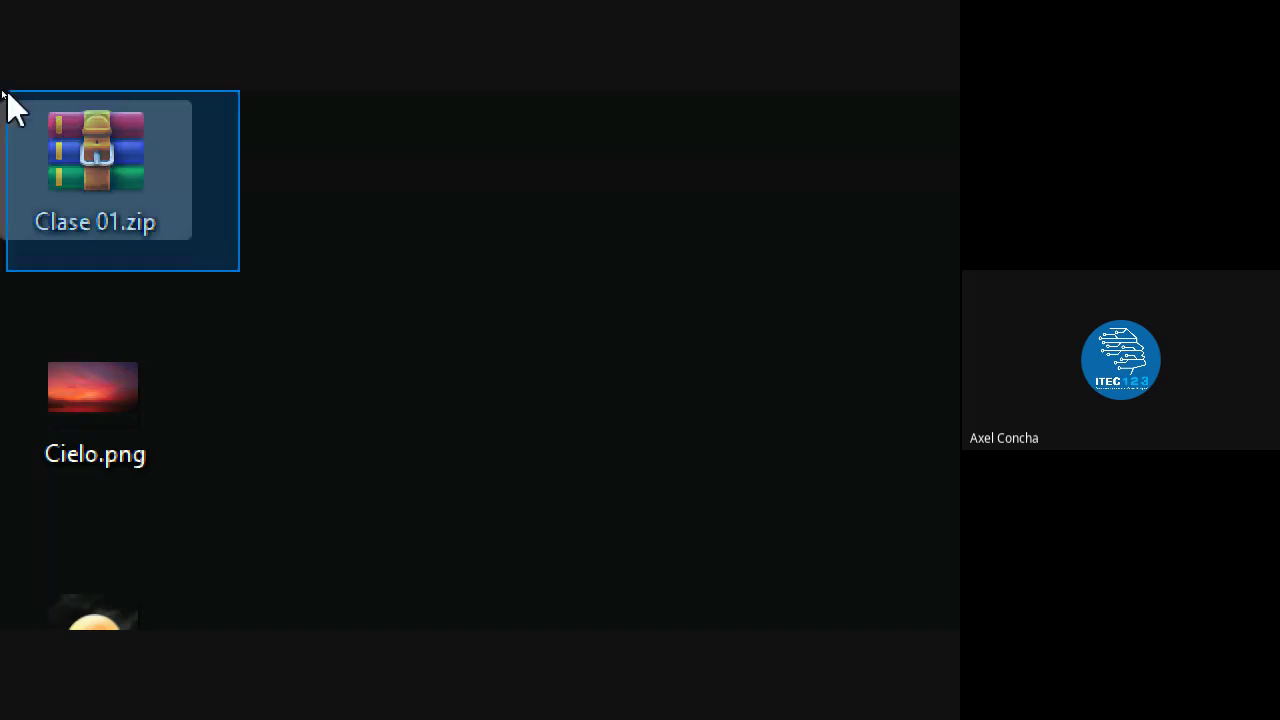
pyautogui.moveTo(6, 90); pyautogui.dragTo(7, 91)
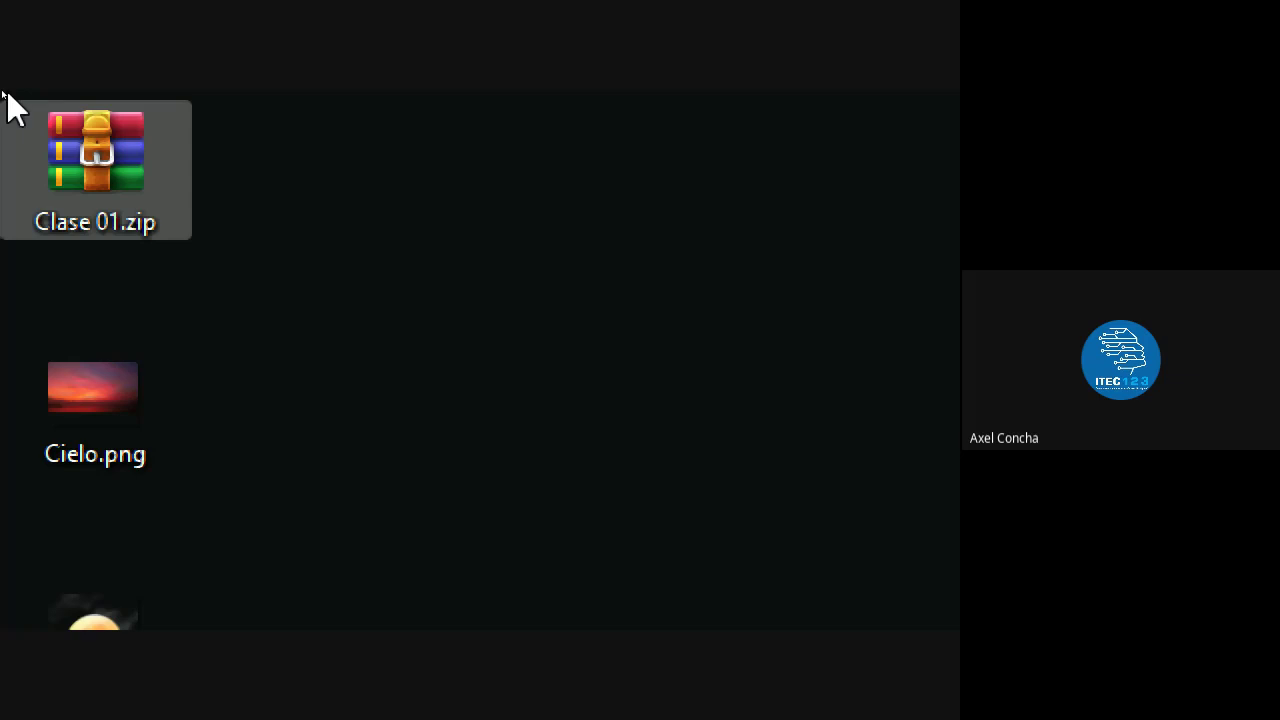
pyautogui.press('Delete')
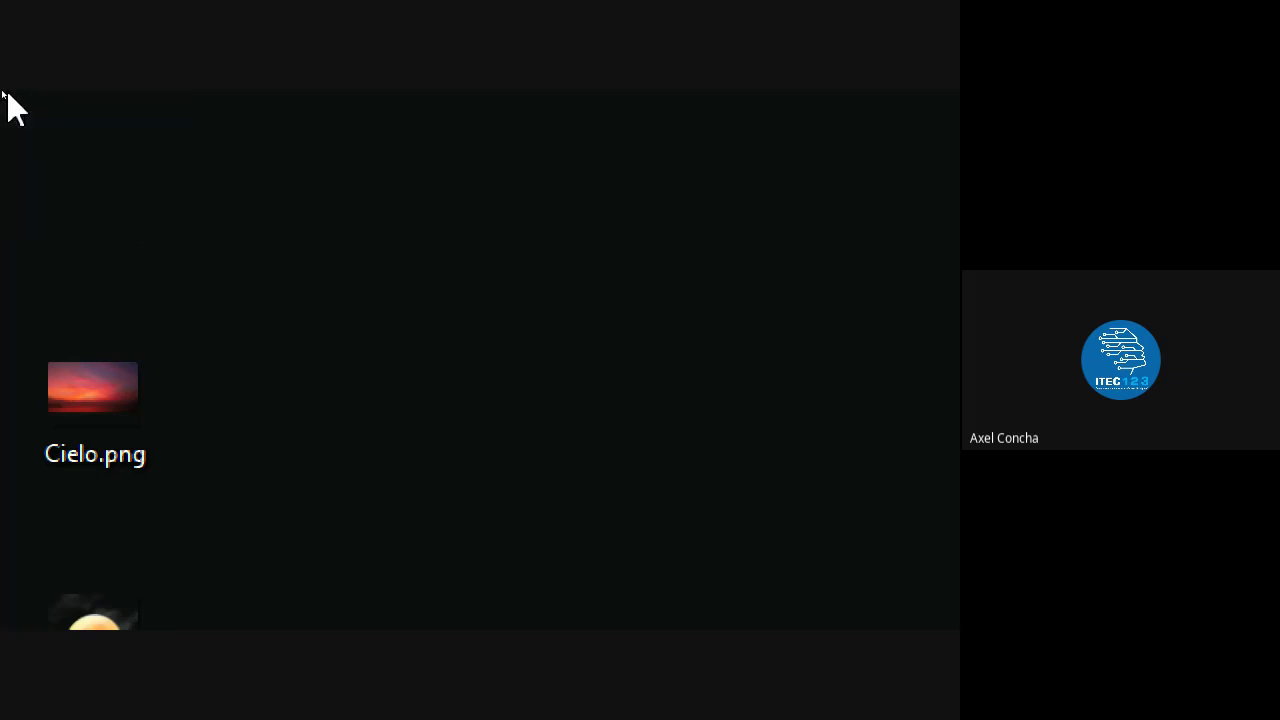
pyautogui.press('super+minus')
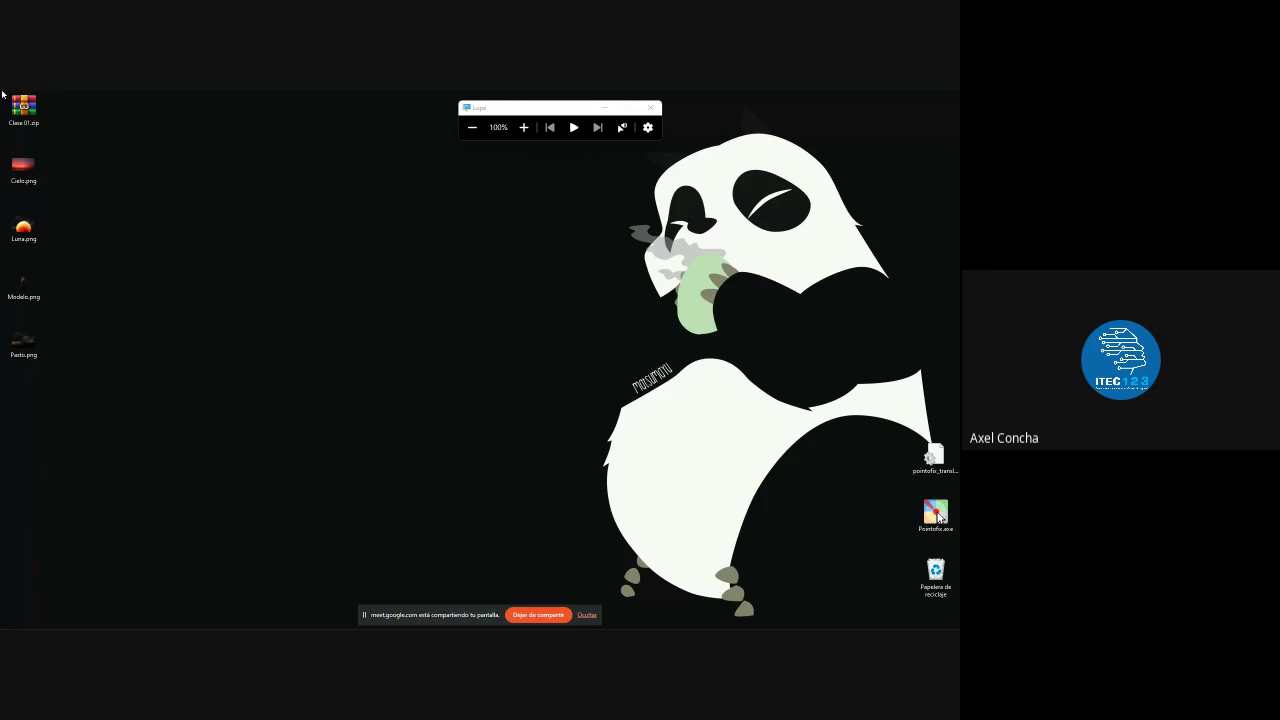
pyautogui.press('super+e')
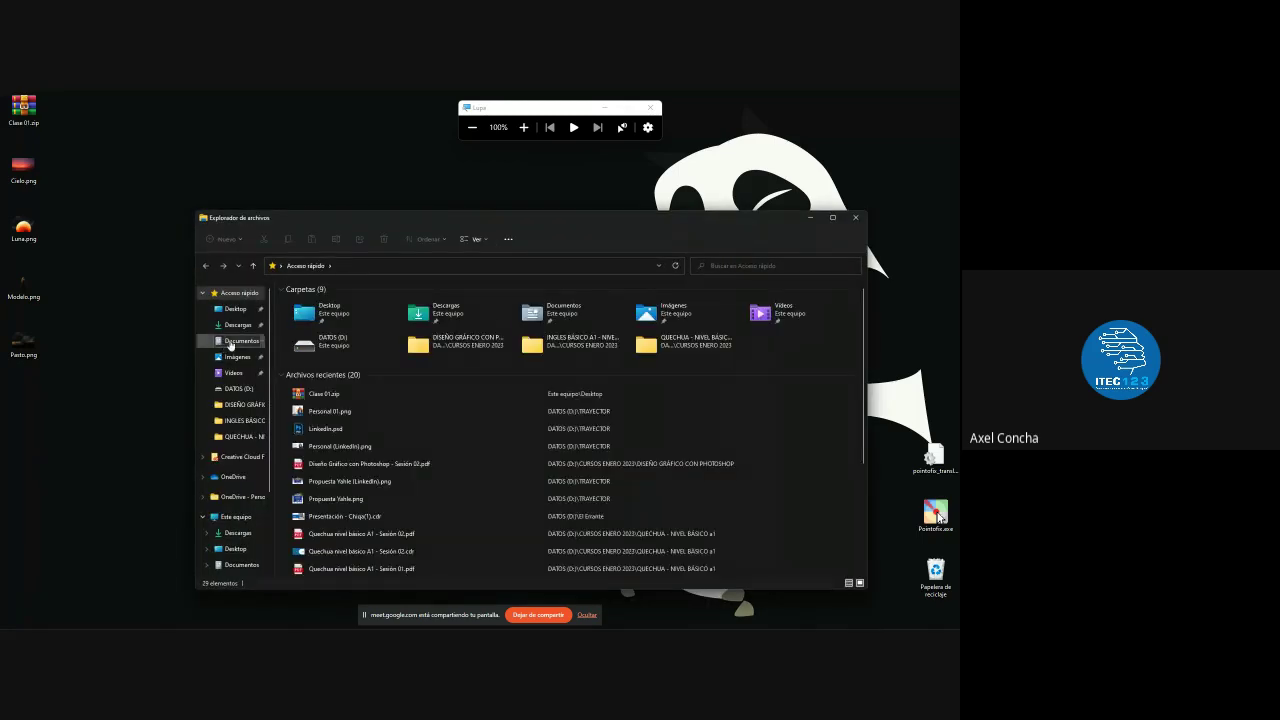
pyautogui.click(237, 325)
pyautogui.scroll(-5, 724, 403)
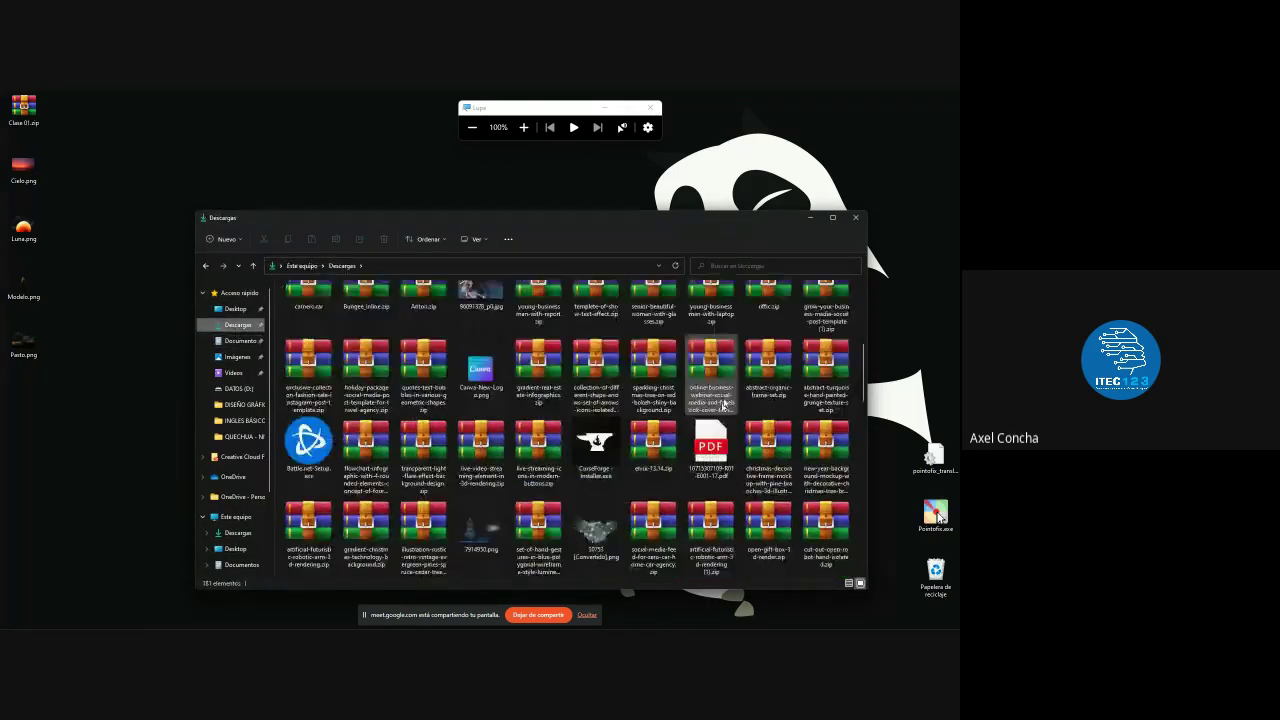
pyautogui.scroll(-5, 724, 403)
pyautogui.scroll(1, 608, 290)
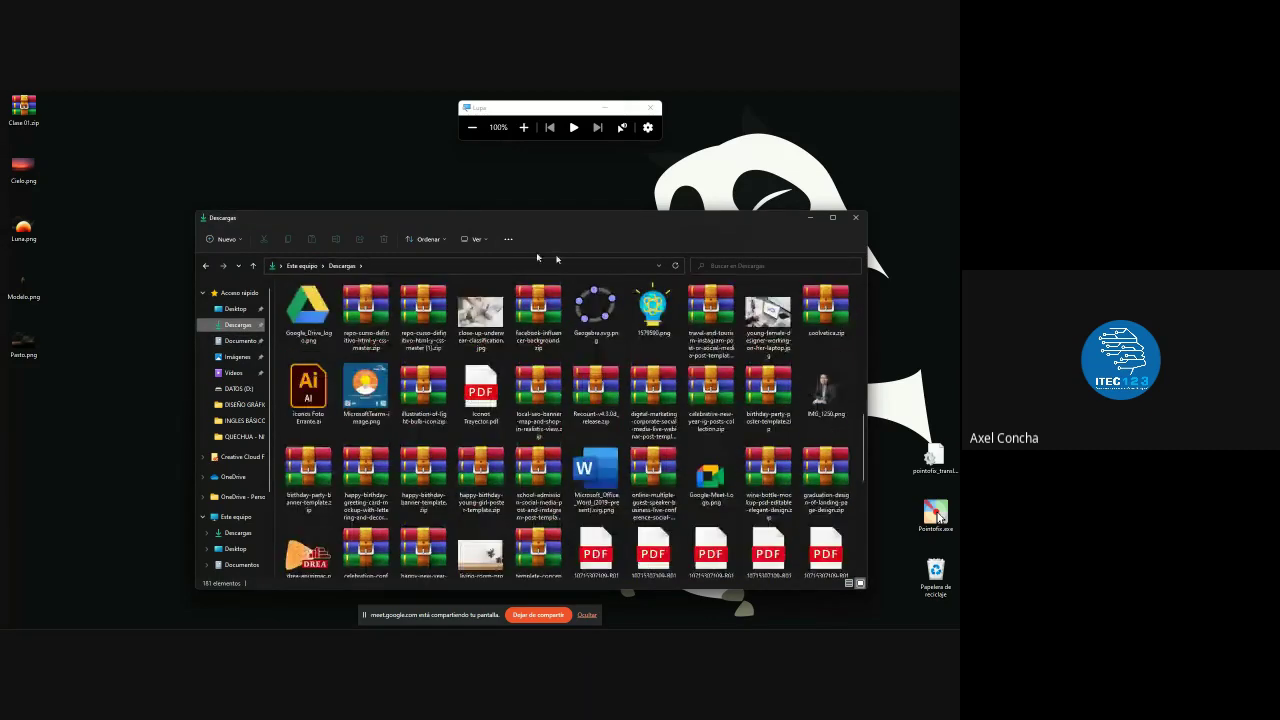
pyautogui.click(857, 218)
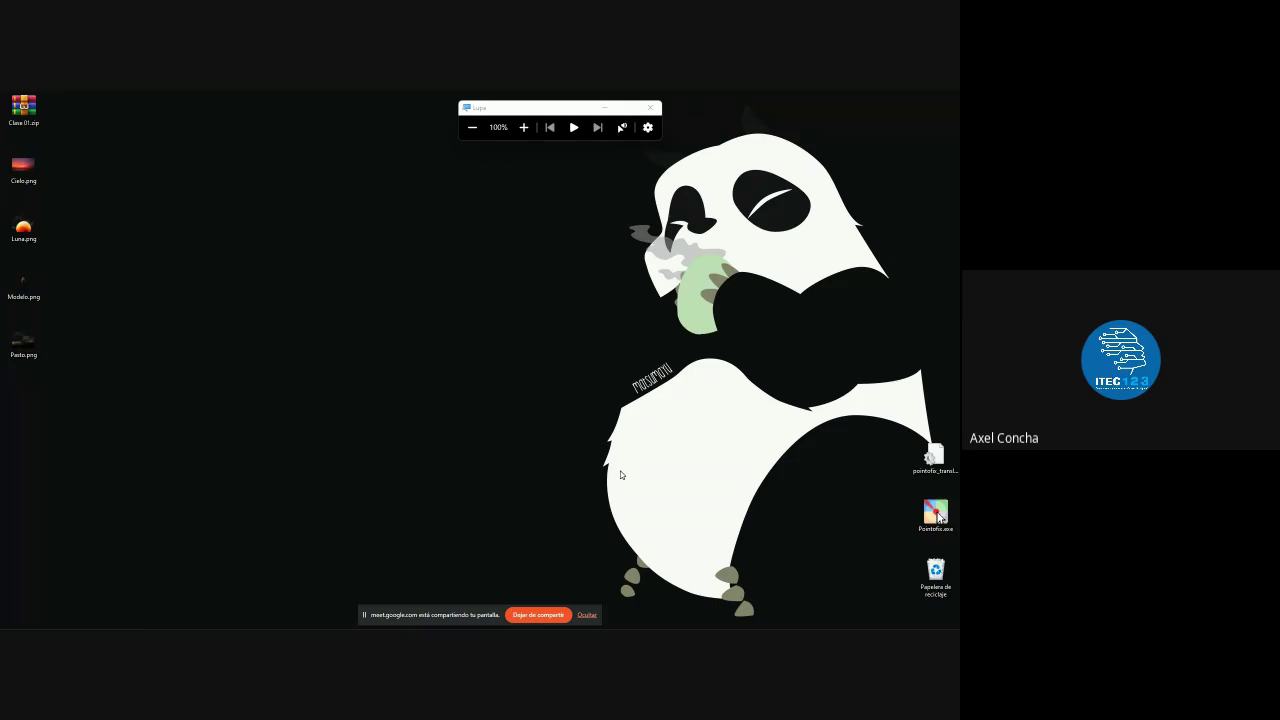
# Hide the Meet screen-sharing notice and bring Photoshop's home screen to the front
pyautogui.click(594, 615)
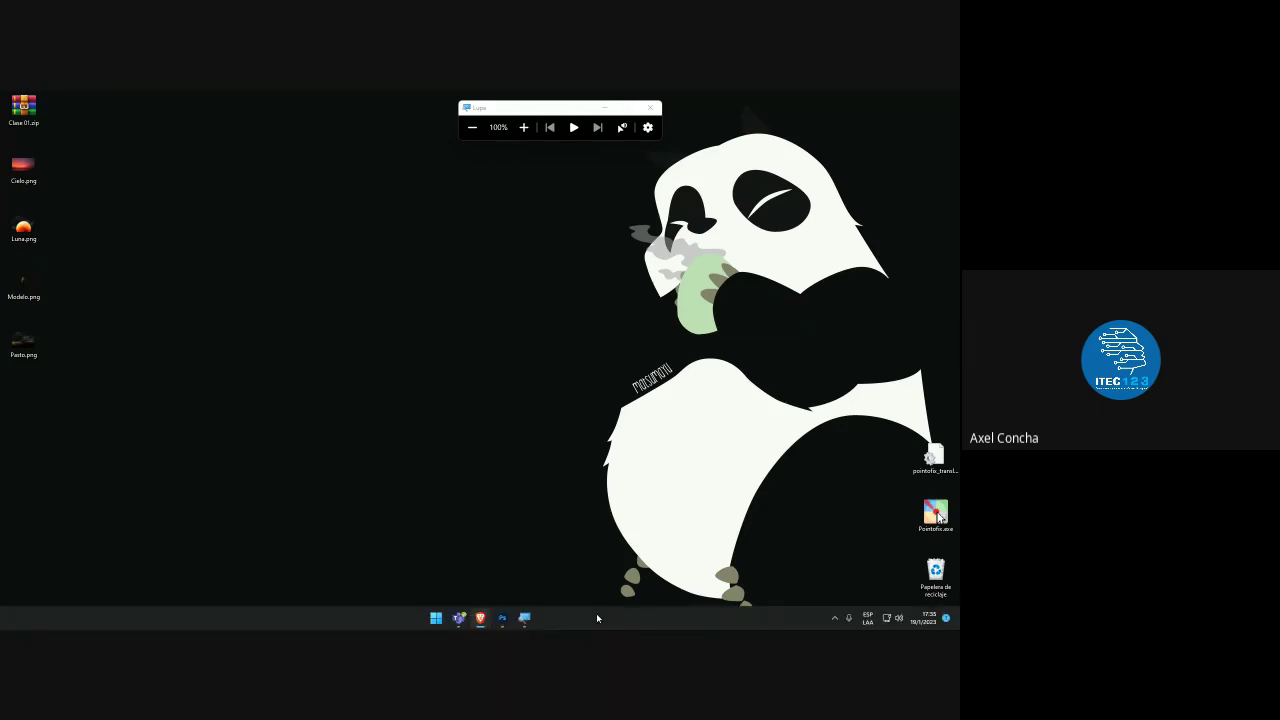
pyautogui.moveTo(502, 618)
pyautogui.click(510, 568)
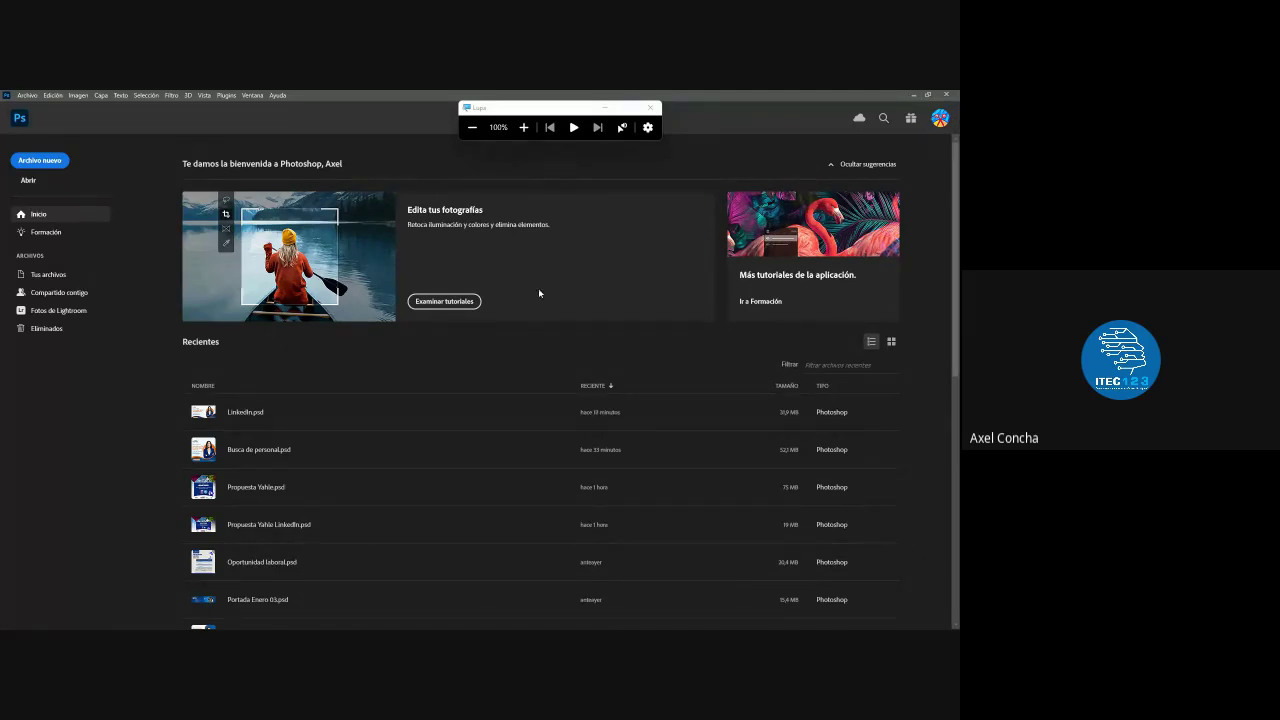
# Hide the home screen suggestion cards and launch Pointofix over Photoshop
pyautogui.click(831, 162)
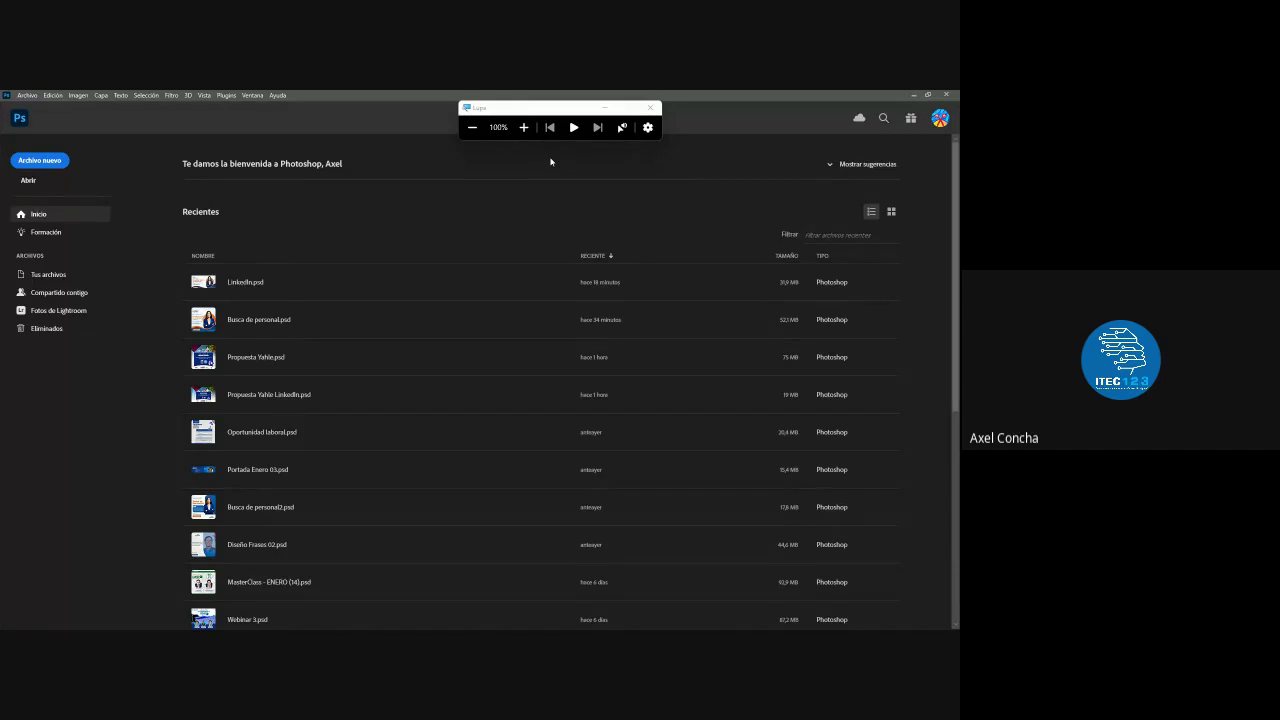
pyautogui.click(912, 94)
pyautogui.doubleClick(935, 512)
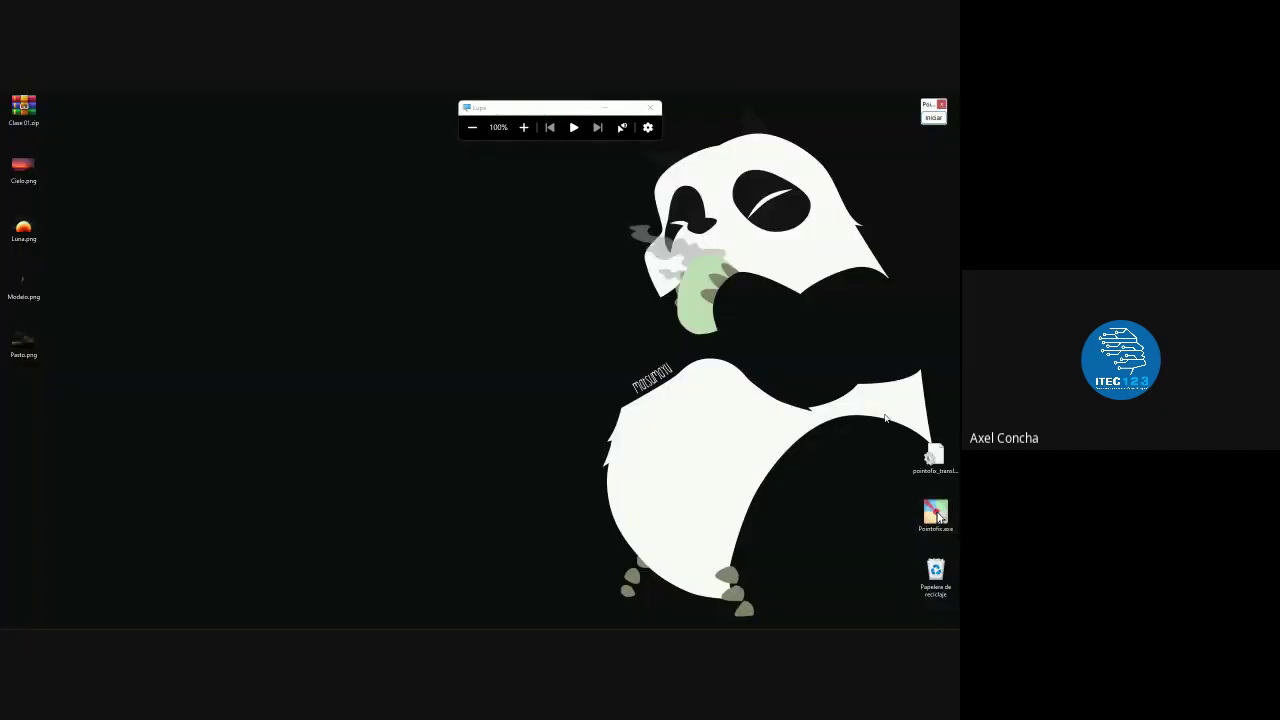
pyautogui.hotkey('alt', 'Tab')
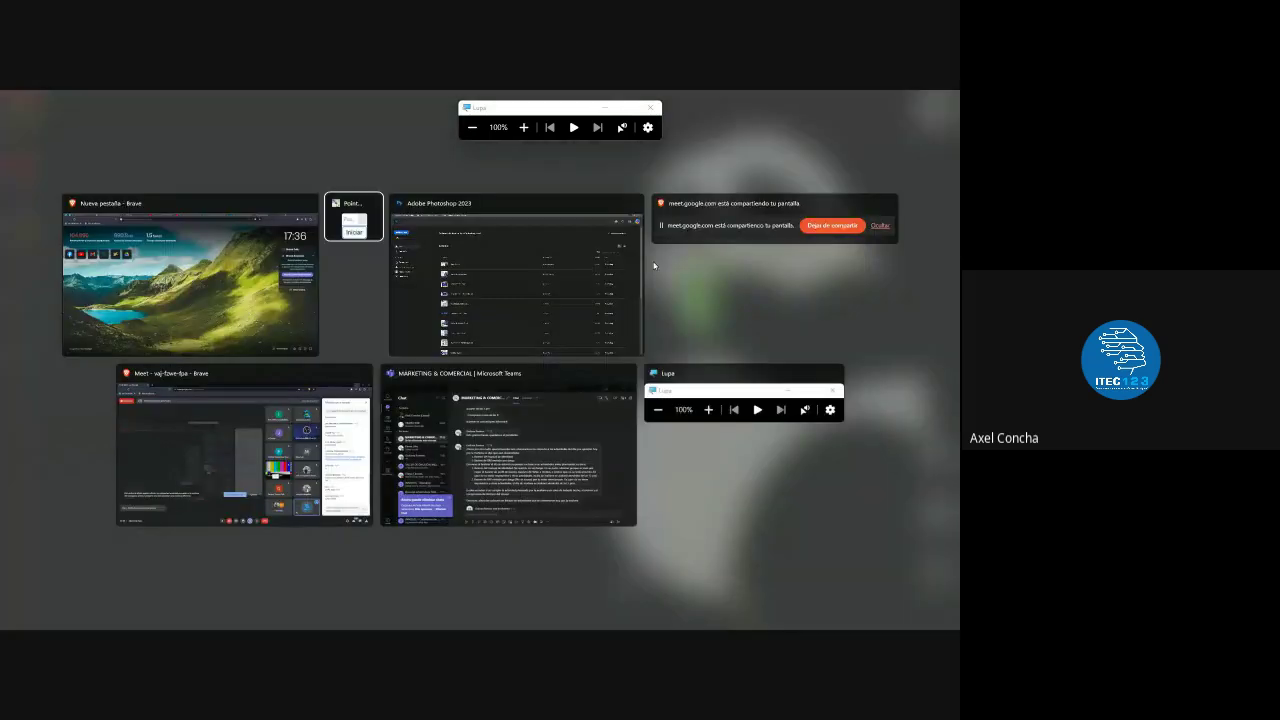
pyautogui.press('Return')
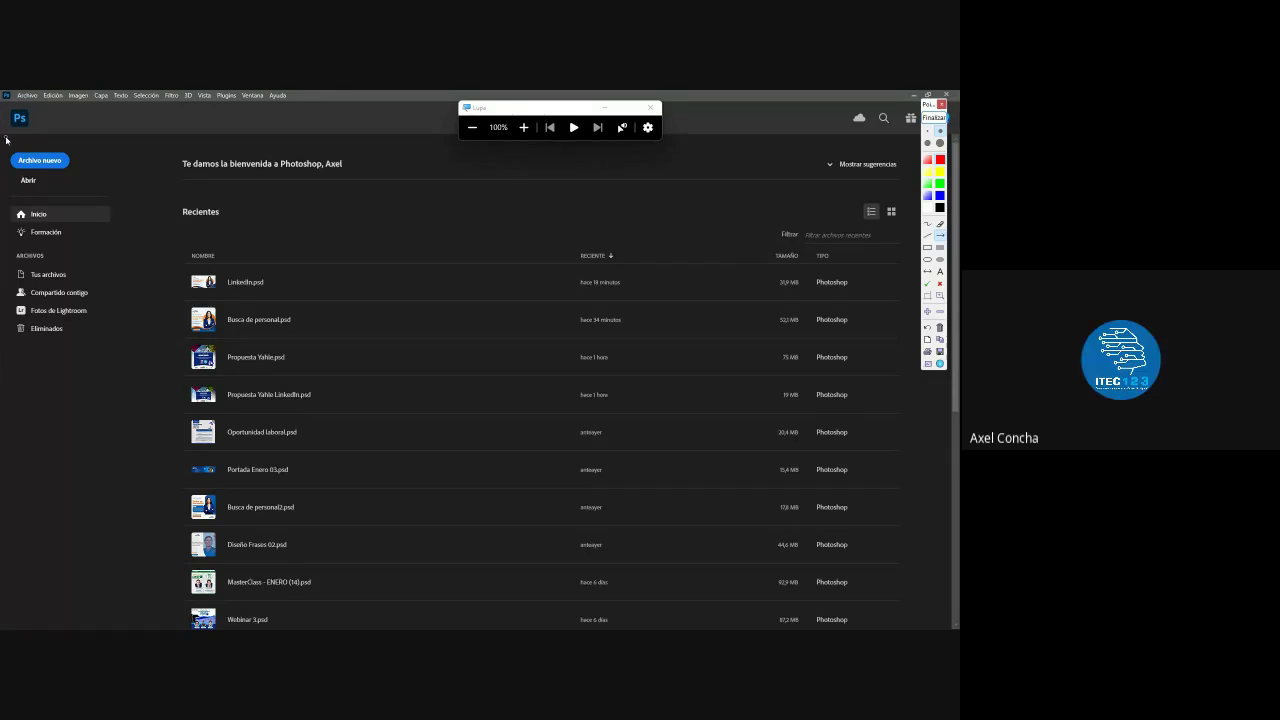
# Draw a red pen mark and a red rectangle annotation at the screen's left edge
pyautogui.click(8, 141)
pyautogui.moveTo(7, 138); pyautogui.dragTo(3, 126)
pyautogui.click(927, 247)
pyautogui.moveTo(6, 142); pyautogui.dragTo(93, 193)
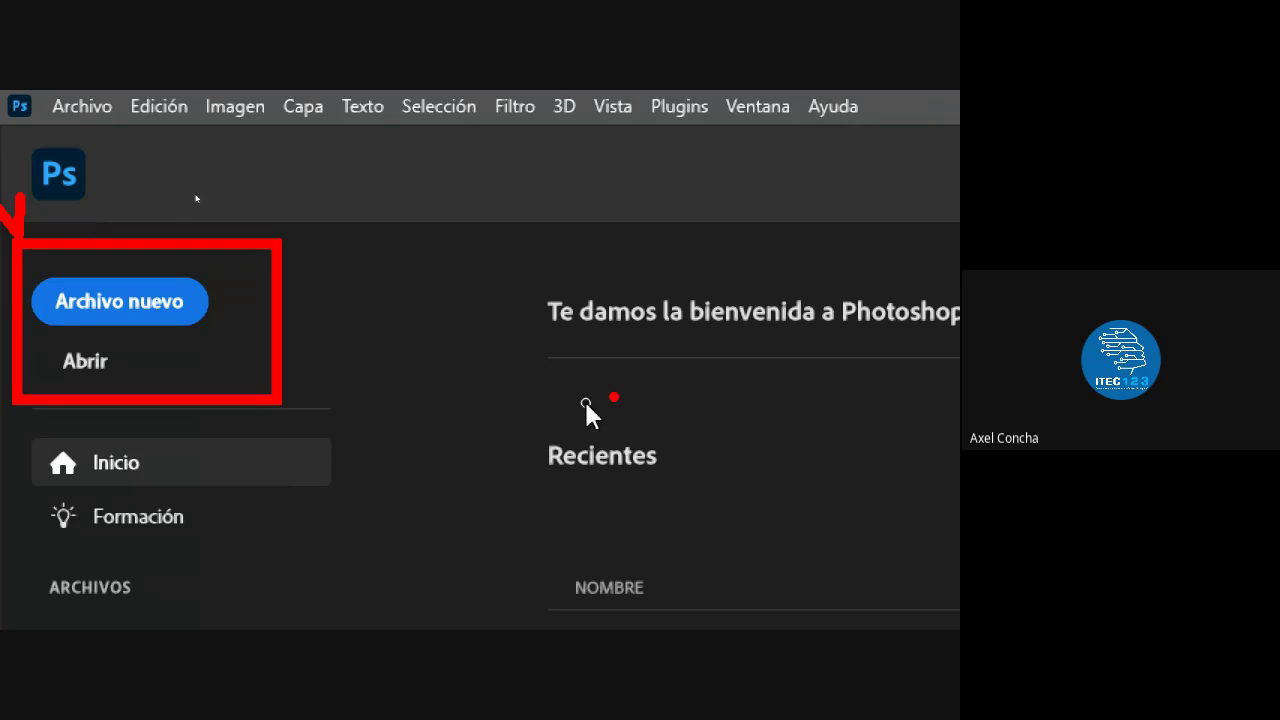
# Stop the annotation tool, restore 100% magnification, and switch to the Google Meet call
pyautogui.press('super+plus')
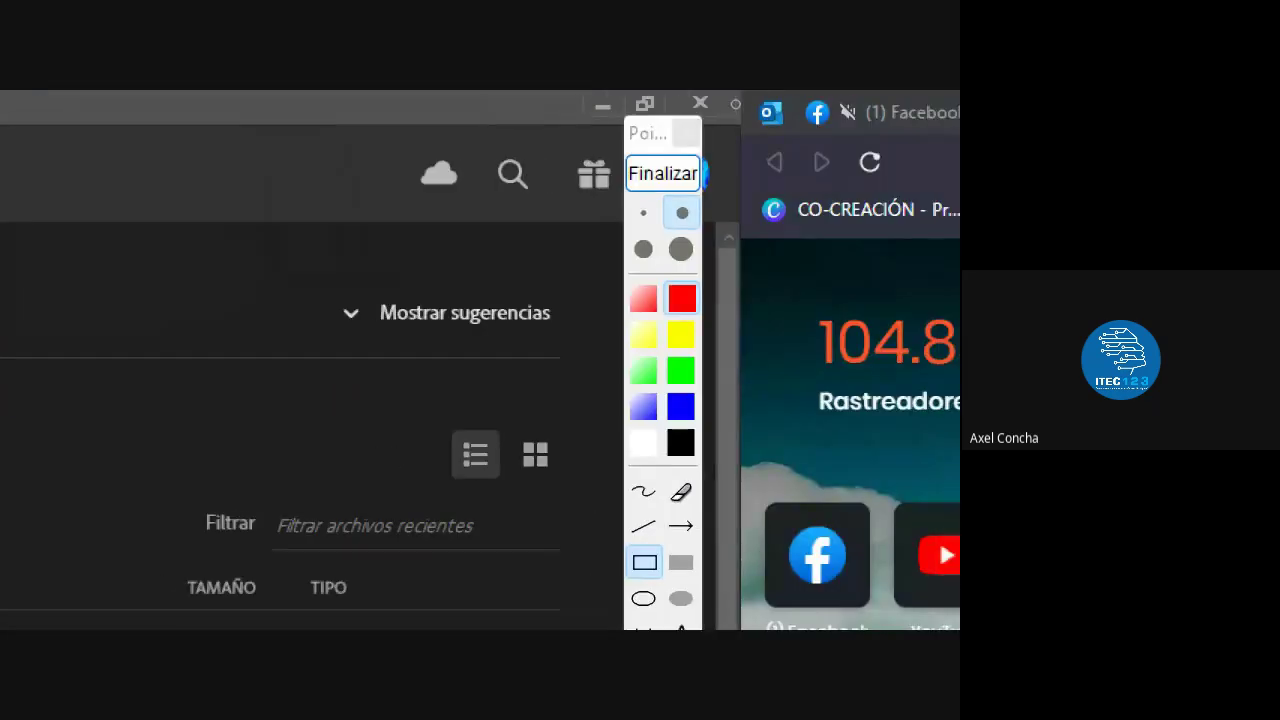
pyautogui.click(660, 178)
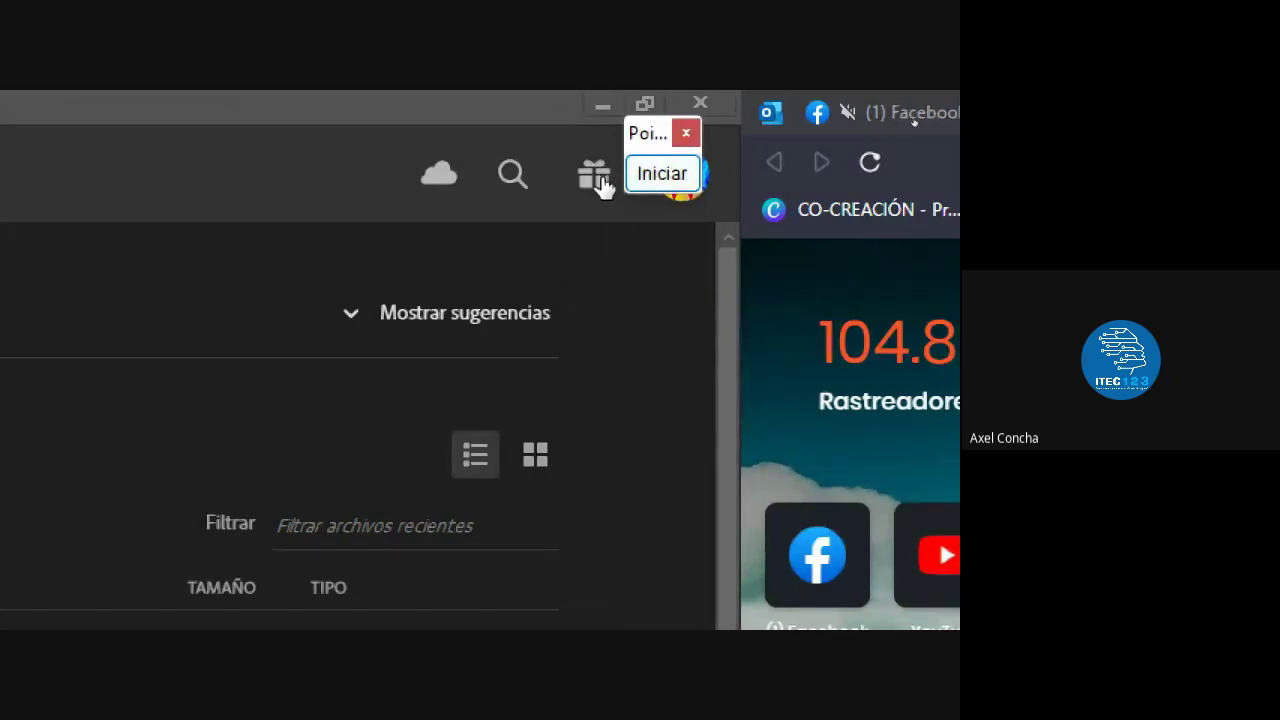
pyautogui.press('super+minus')
pyautogui.press('super+minus')
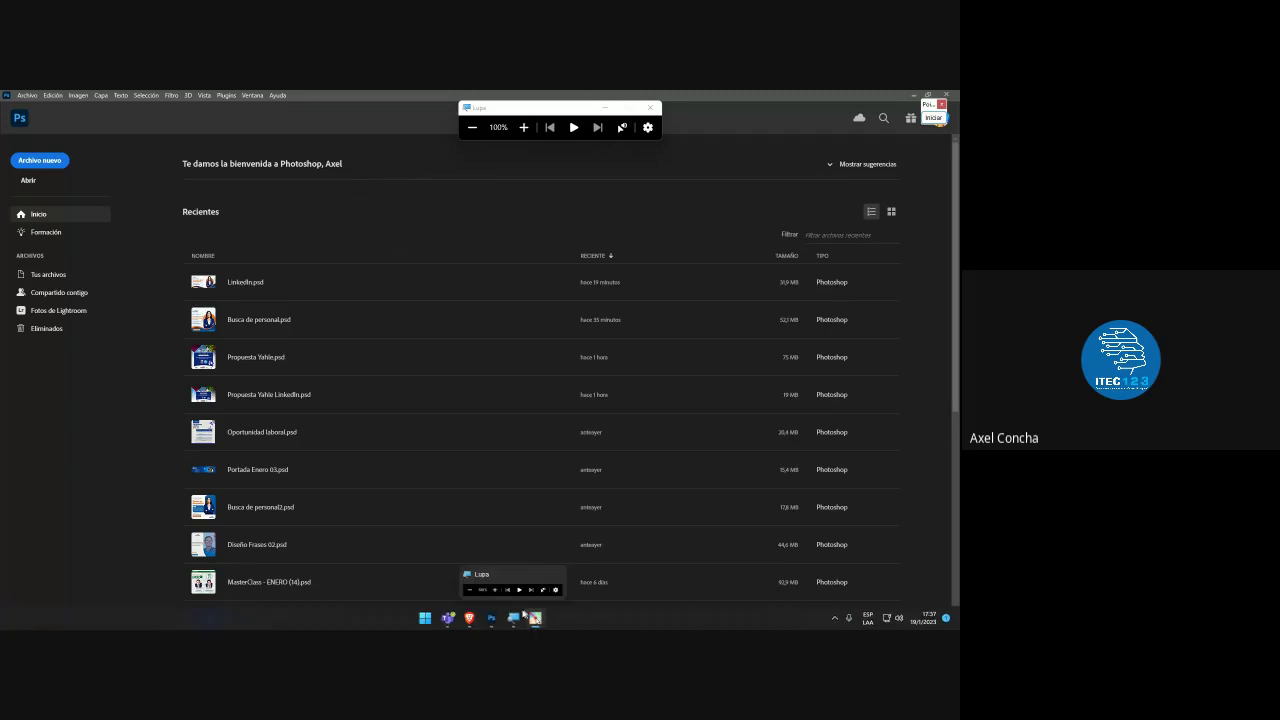
pyautogui.moveTo(469, 617)
pyautogui.click(490, 540)
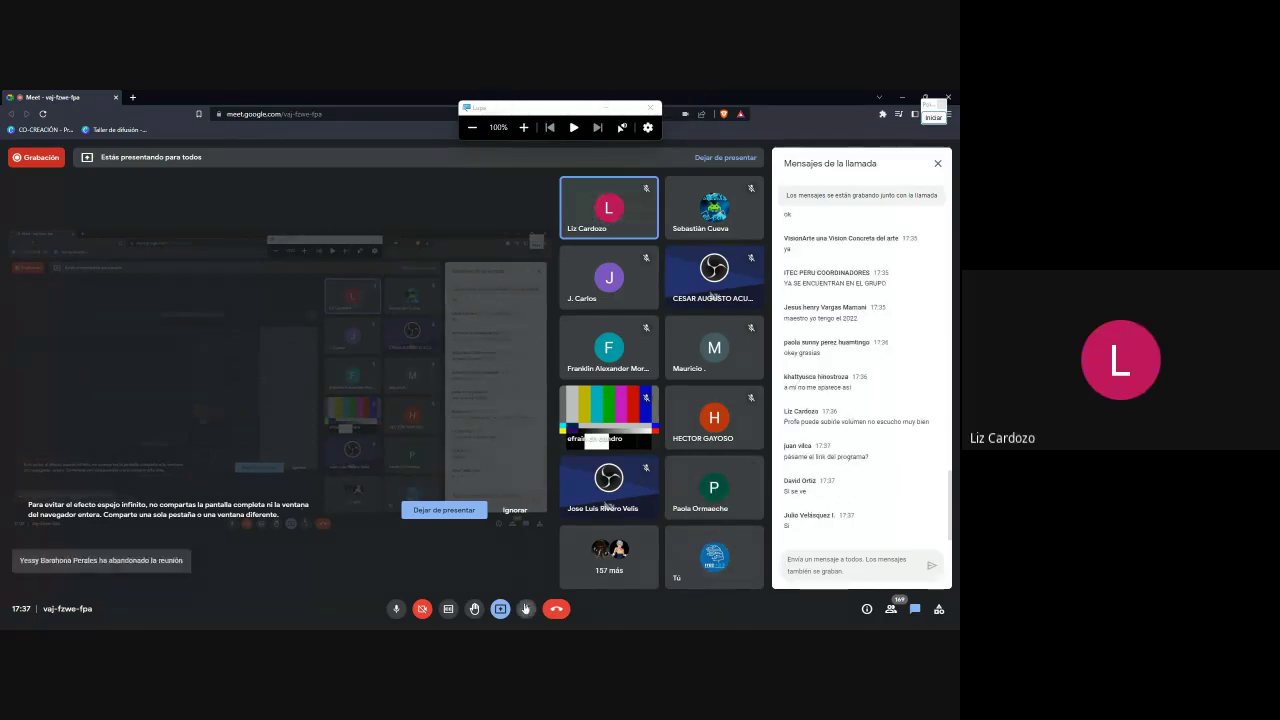
# In Meet settings, set the microphone to Predeterminado, check speakers, and return to Photoshop
pyautogui.click(526, 609)
pyautogui.click(541, 580)
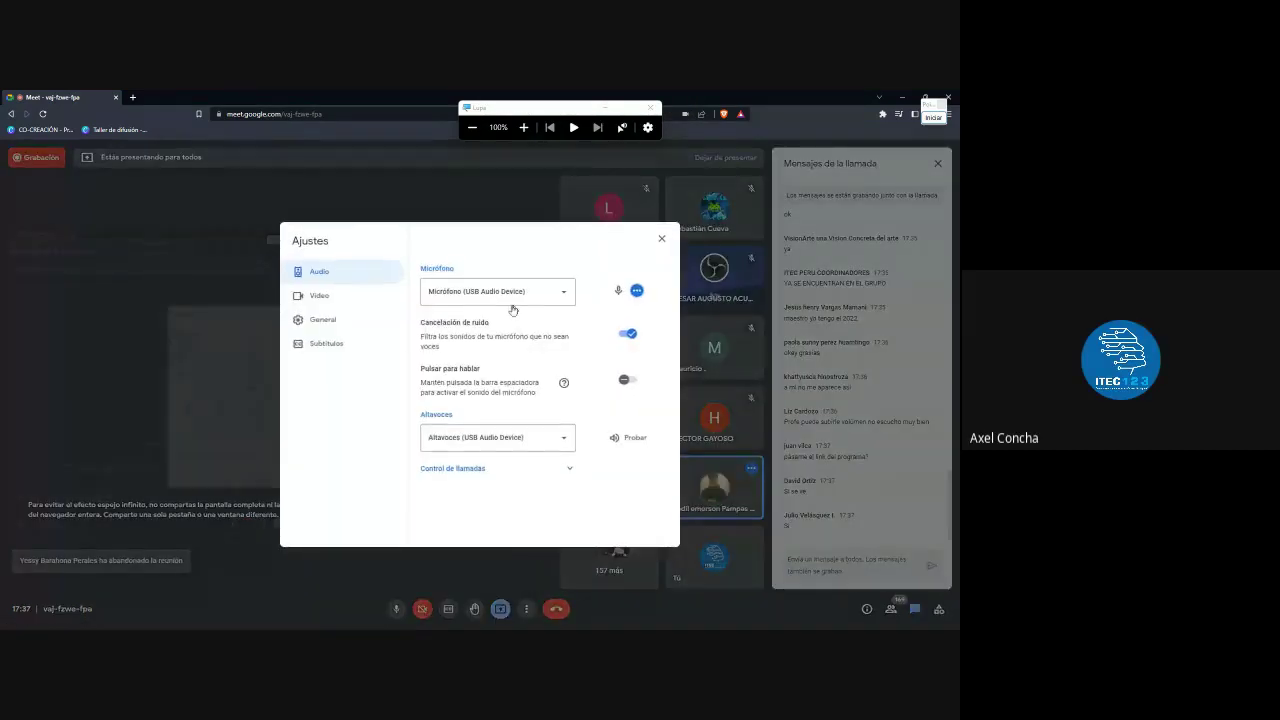
pyautogui.click(355, 320)
pyautogui.click(360, 295)
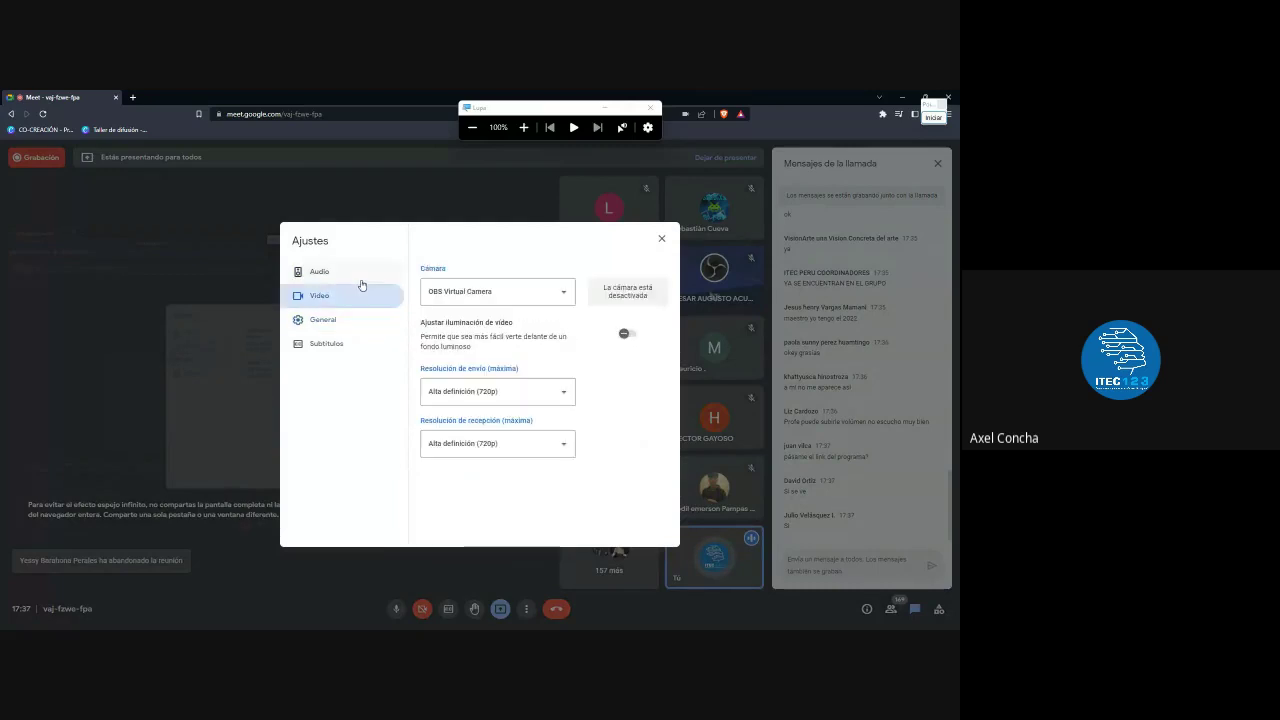
pyautogui.click(470, 291)
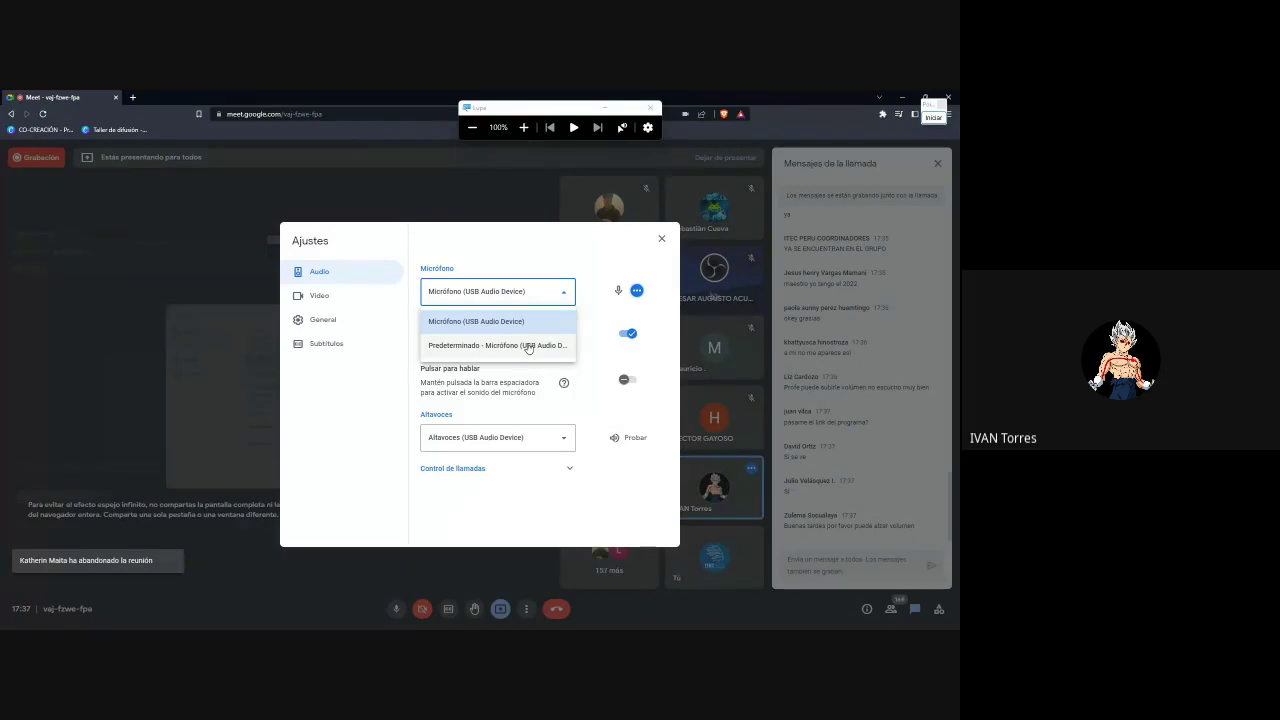
pyautogui.click(528, 345)
pyautogui.click(528, 440)
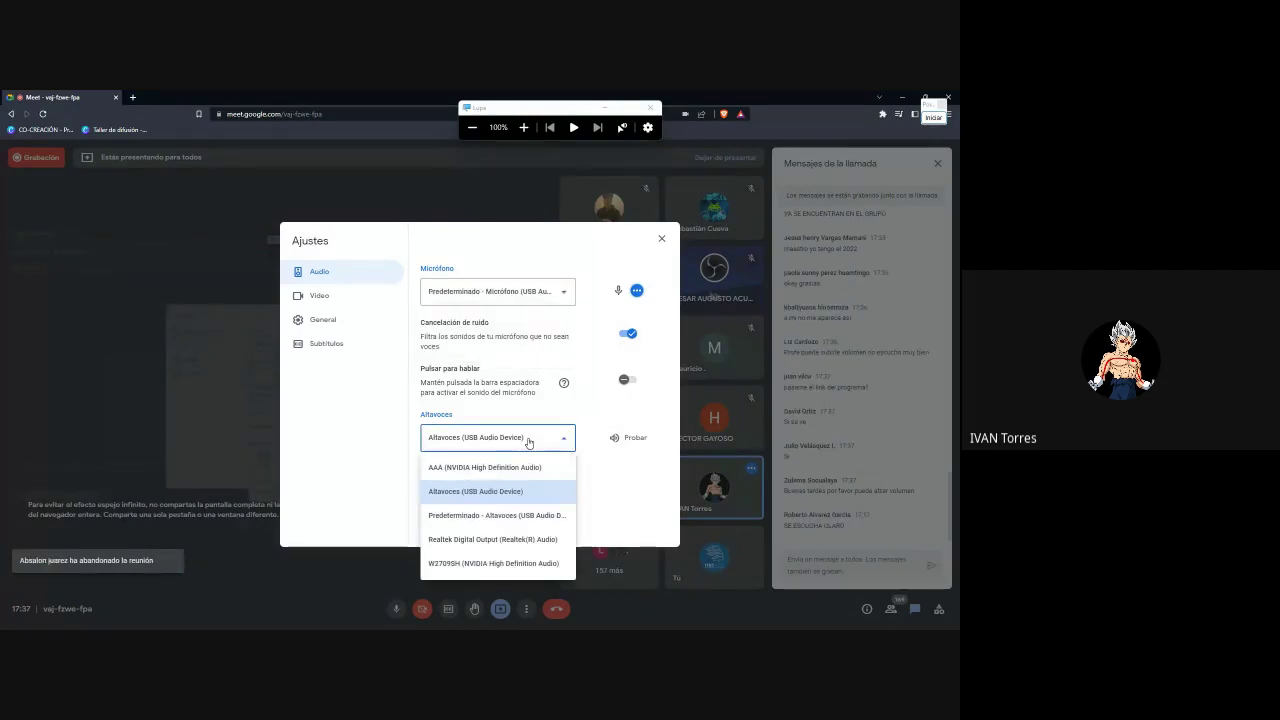
pyautogui.click(787, 199)
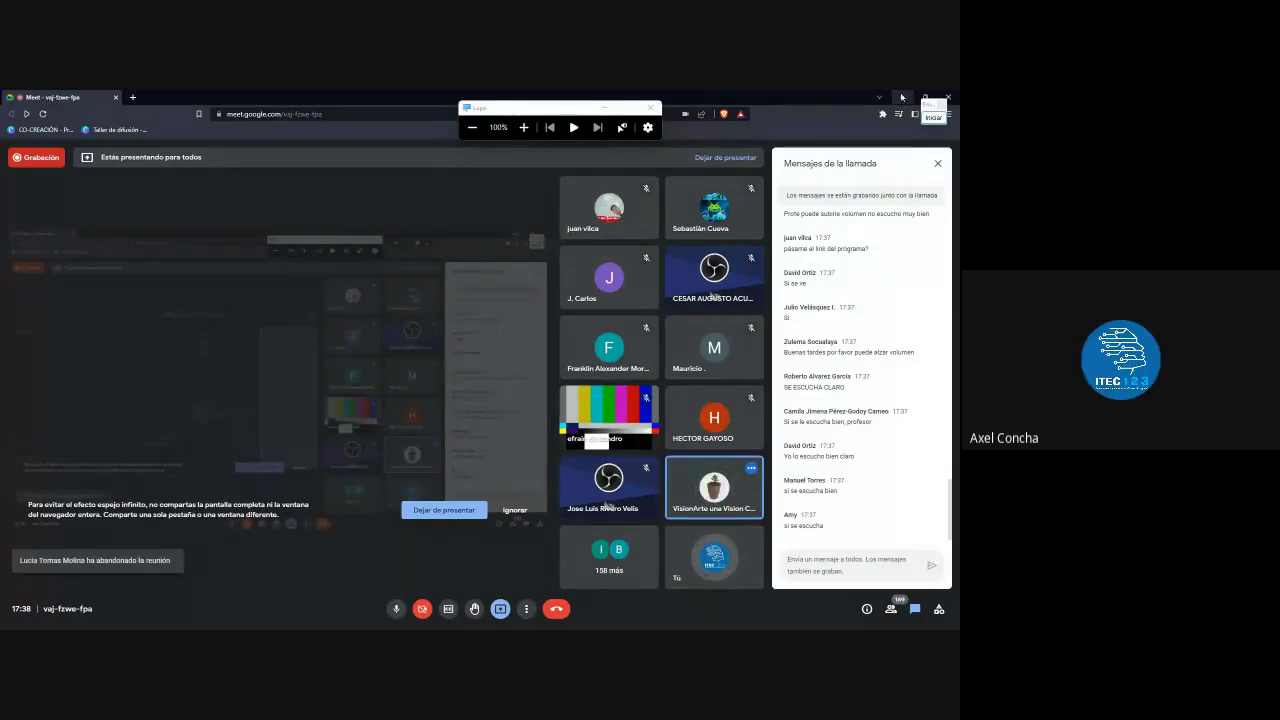
pyautogui.hotkey('alt', 'Tab')
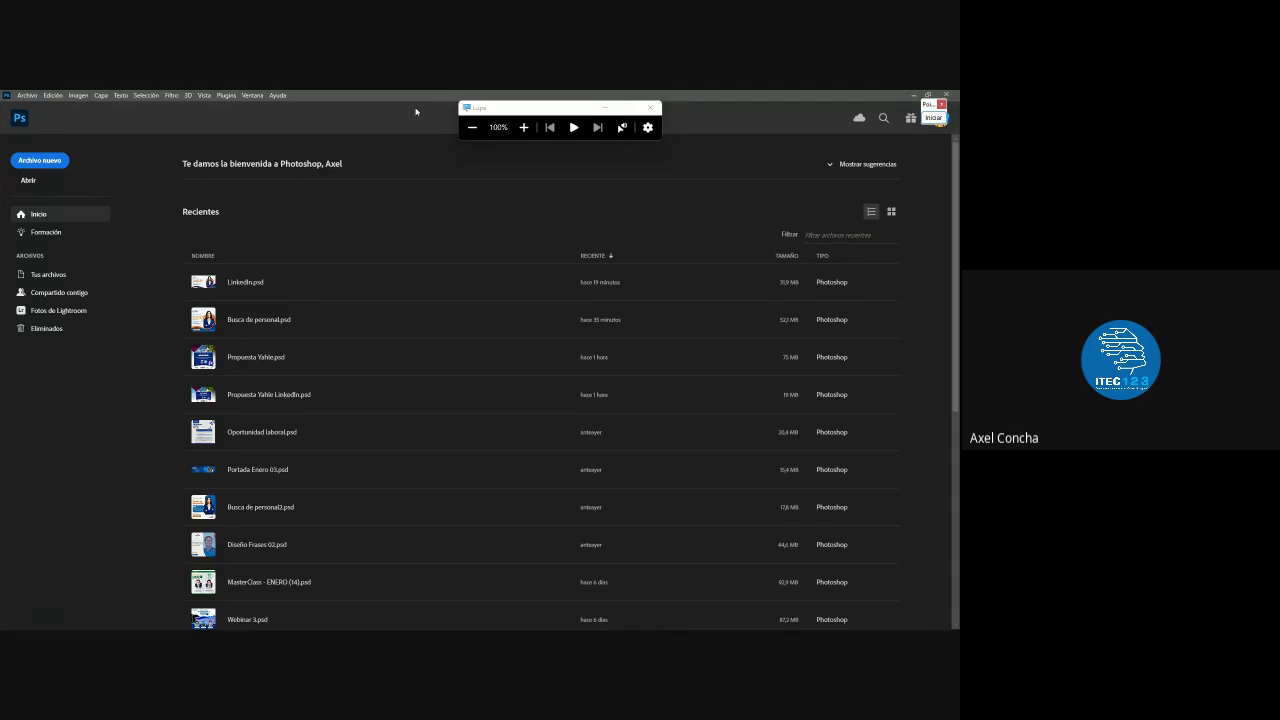
# Start Pointofix, magnify, and draw a red box around Archivo nuevo and Abrir
pyautogui.click(930, 118)
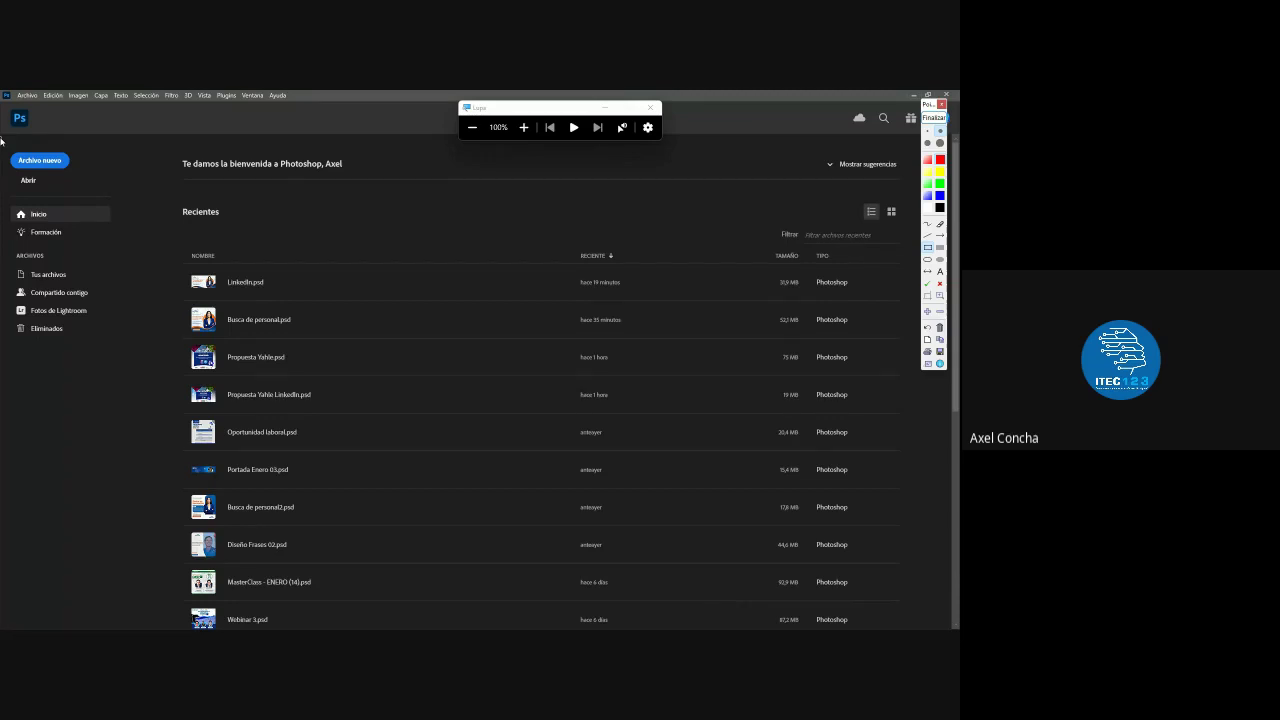
pyautogui.press('super+plus')
pyautogui.press('super+plus')
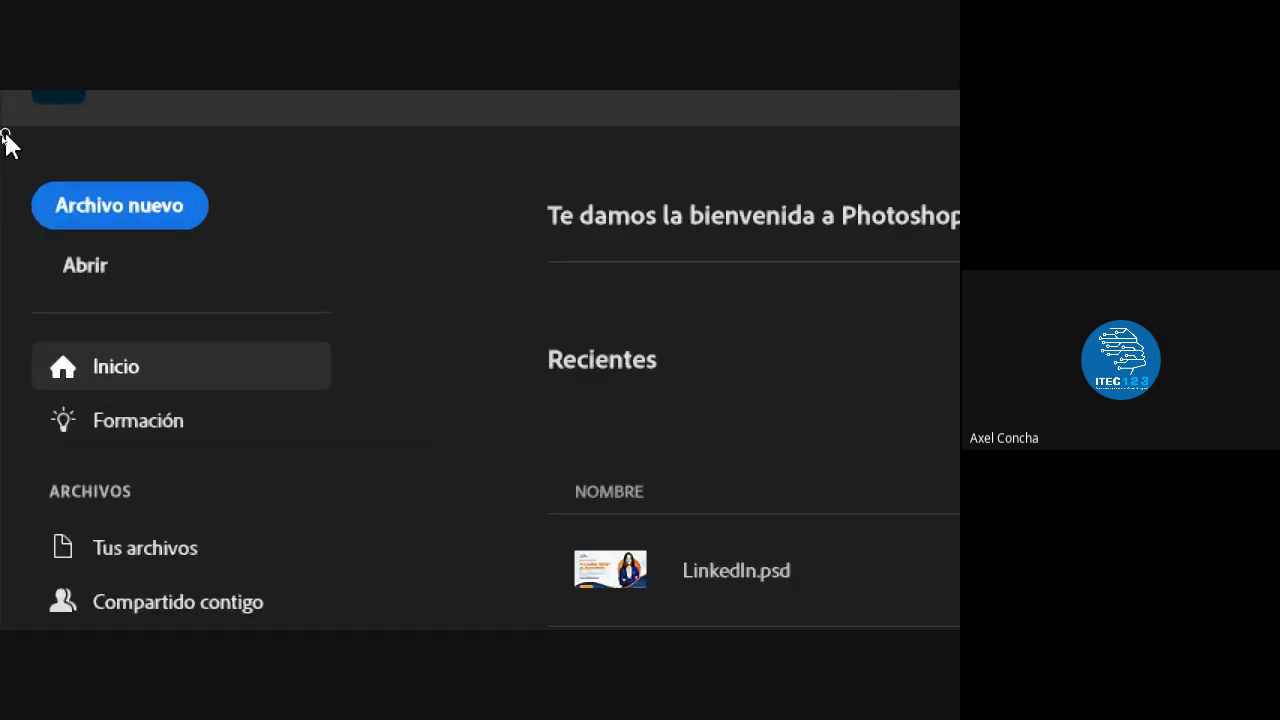
pyautogui.moveTo(5, 133); pyautogui.dragTo(352, 305)
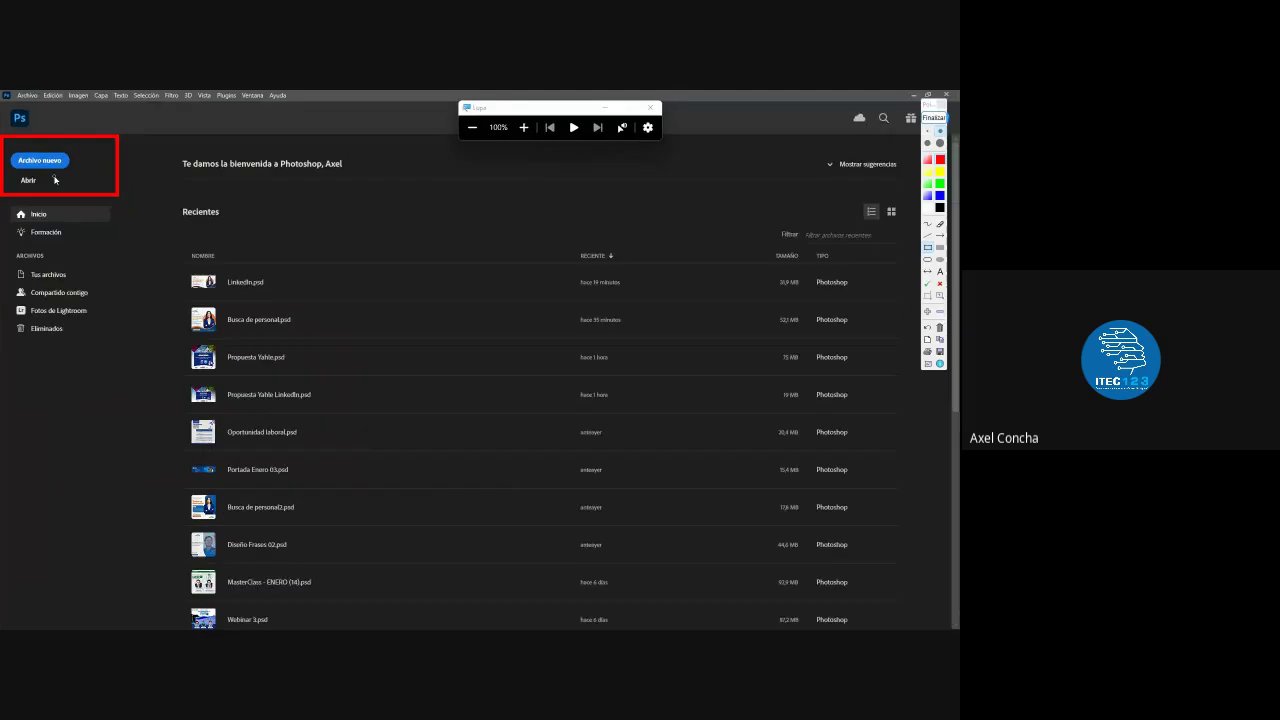
# Box the Recientes list, its heading and date column in red, then clear all annotations
pyautogui.moveTo(165, 198); pyautogui.dragTo(913, 630)
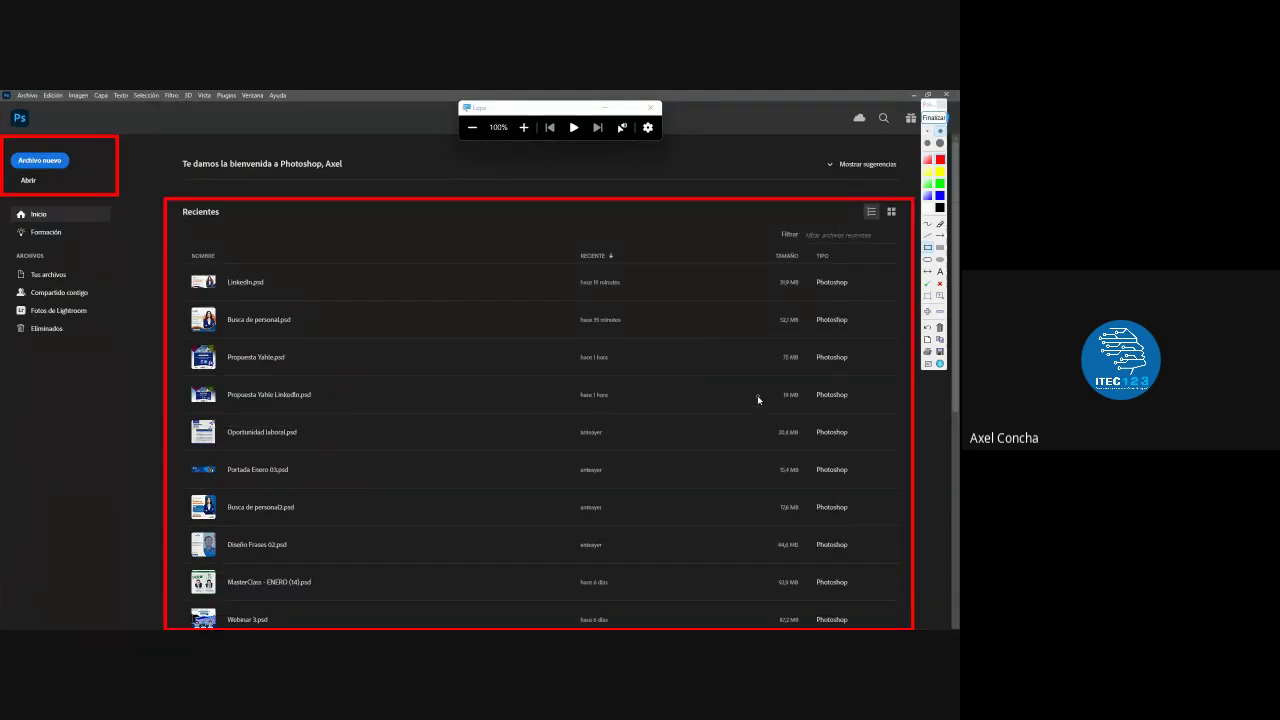
pyautogui.moveTo(166, 197); pyautogui.dragTo(246, 240)
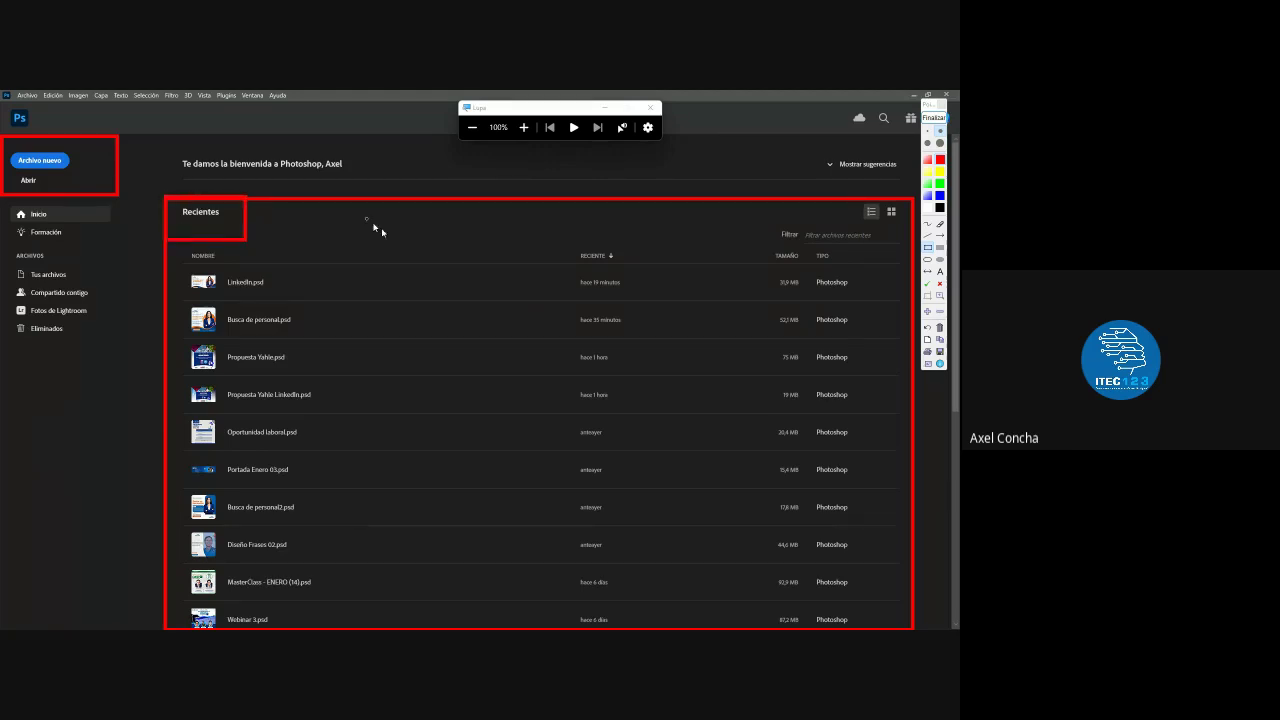
pyautogui.moveTo(553, 241); pyautogui.dragTo(642, 629)
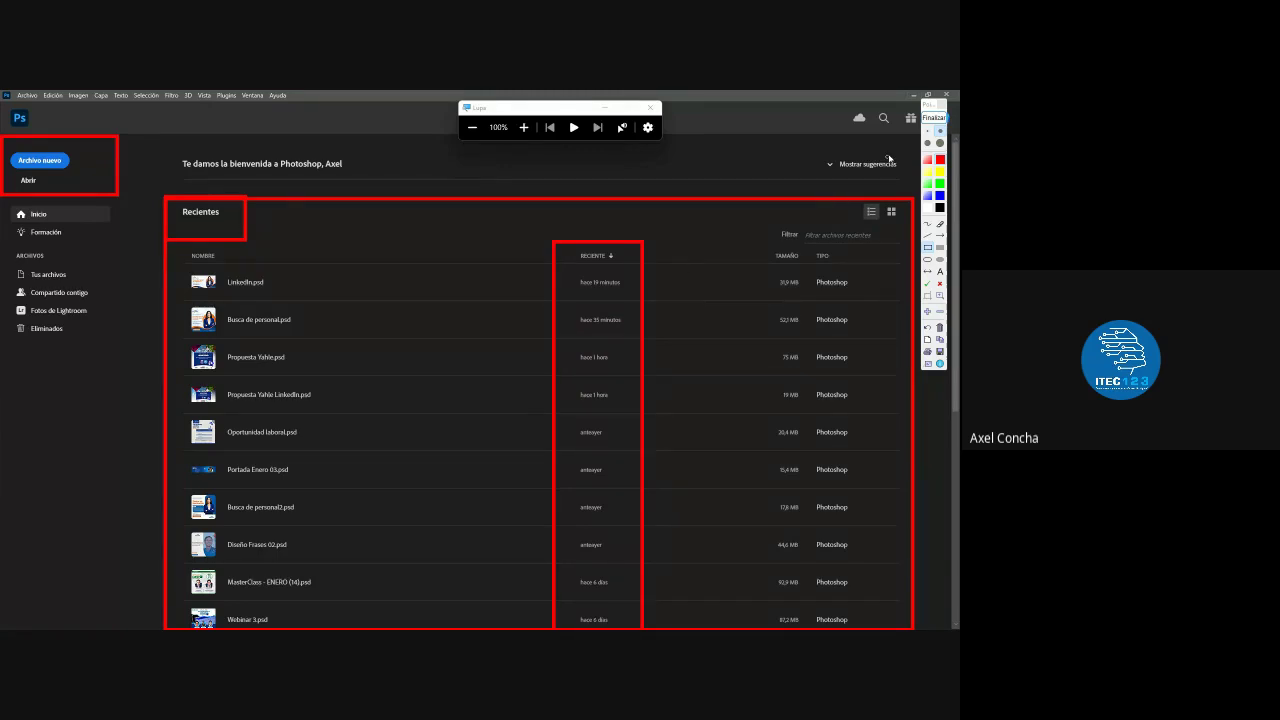
pyautogui.click(933, 117)
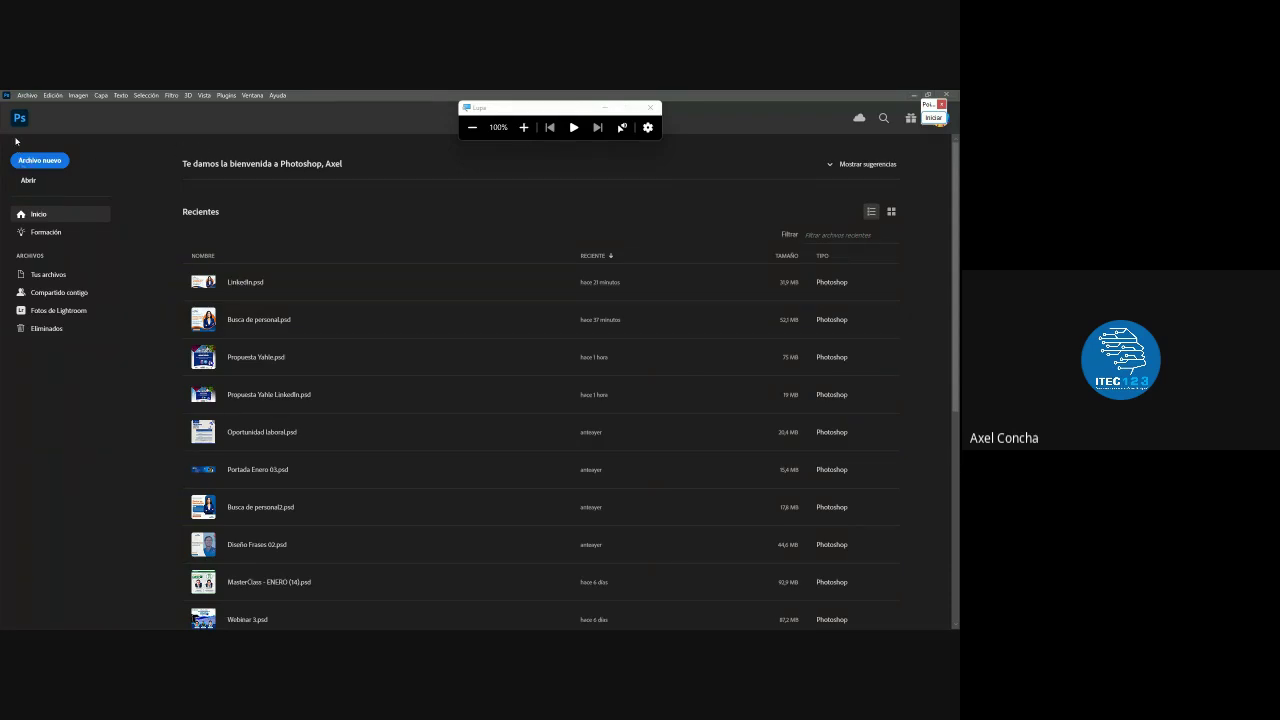
pyautogui.press('super+plus')
pyautogui.press('super+plus')
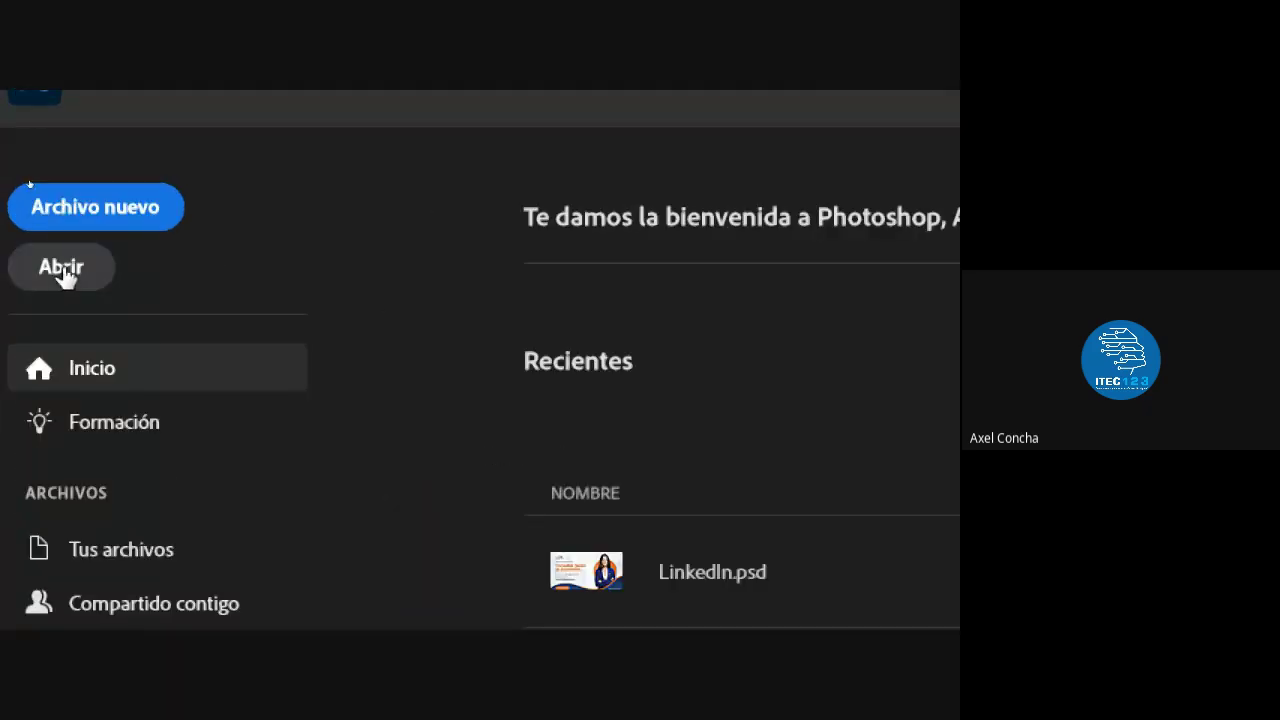
# Open Cielo.png from the Desktop folder through the Open dialog
pyautogui.click(62, 268)
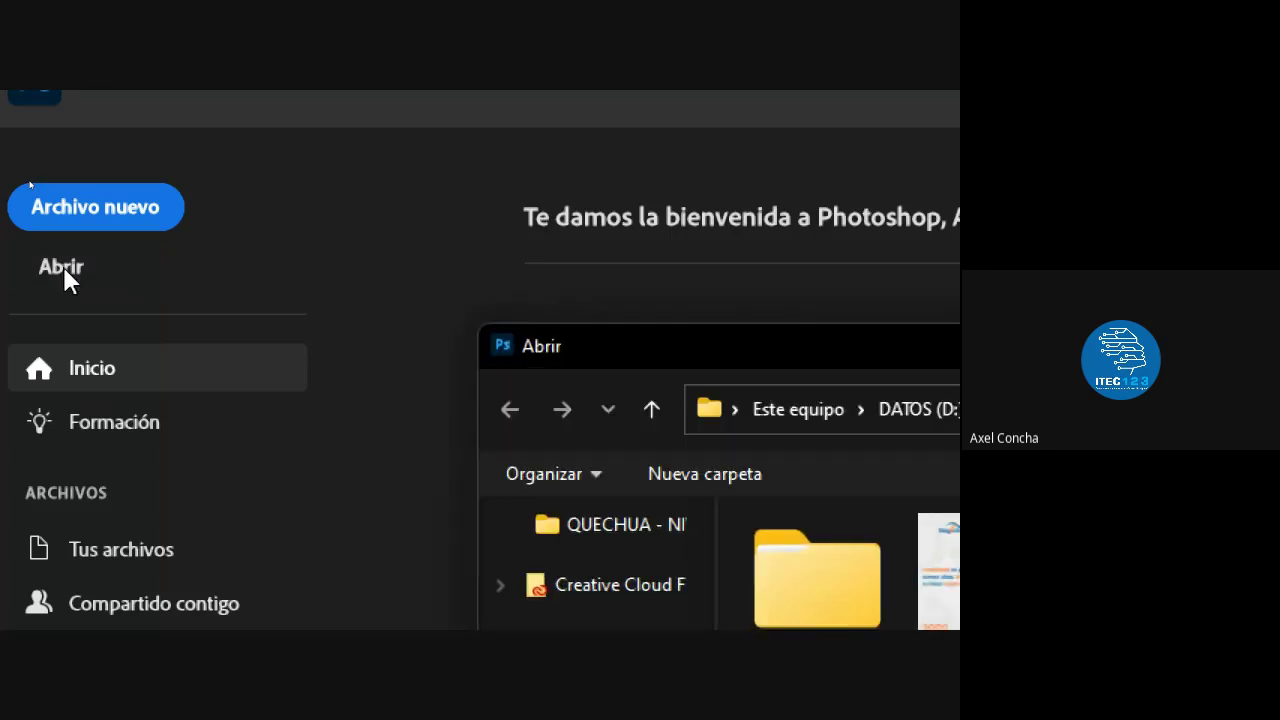
pyautogui.press('super+minus')
pyautogui.press('super+minus')
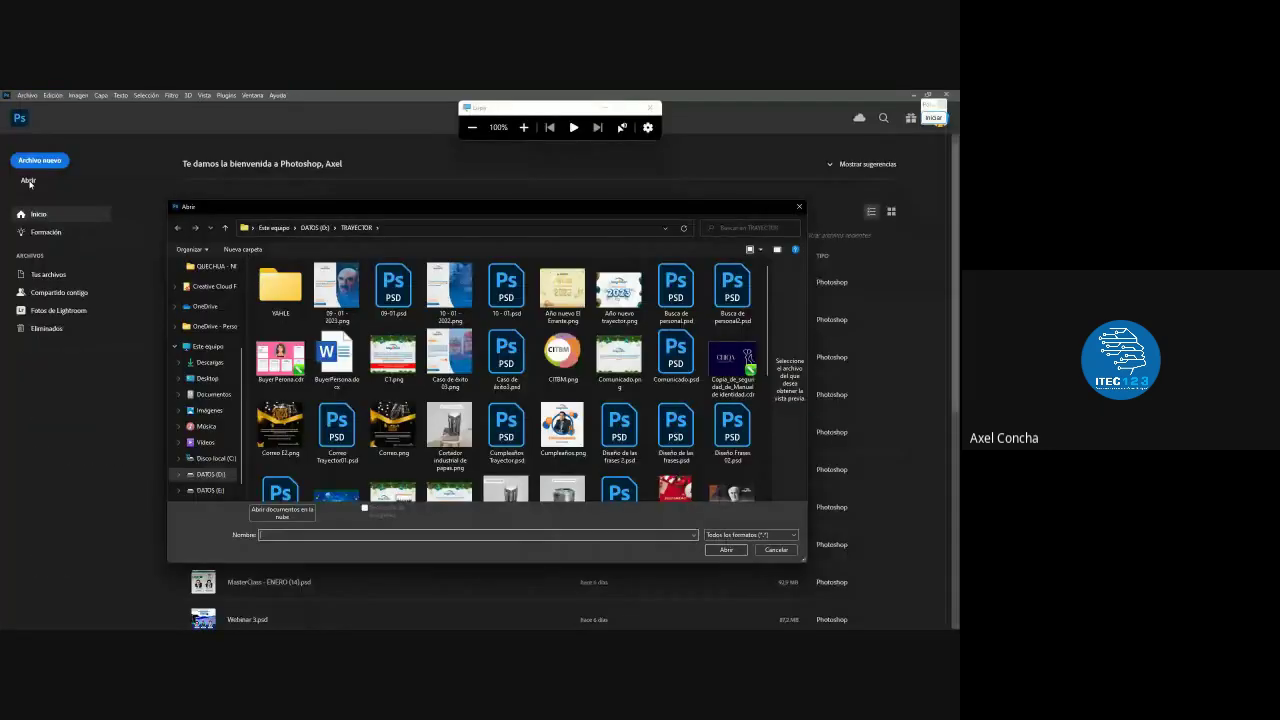
pyautogui.click(207, 378)
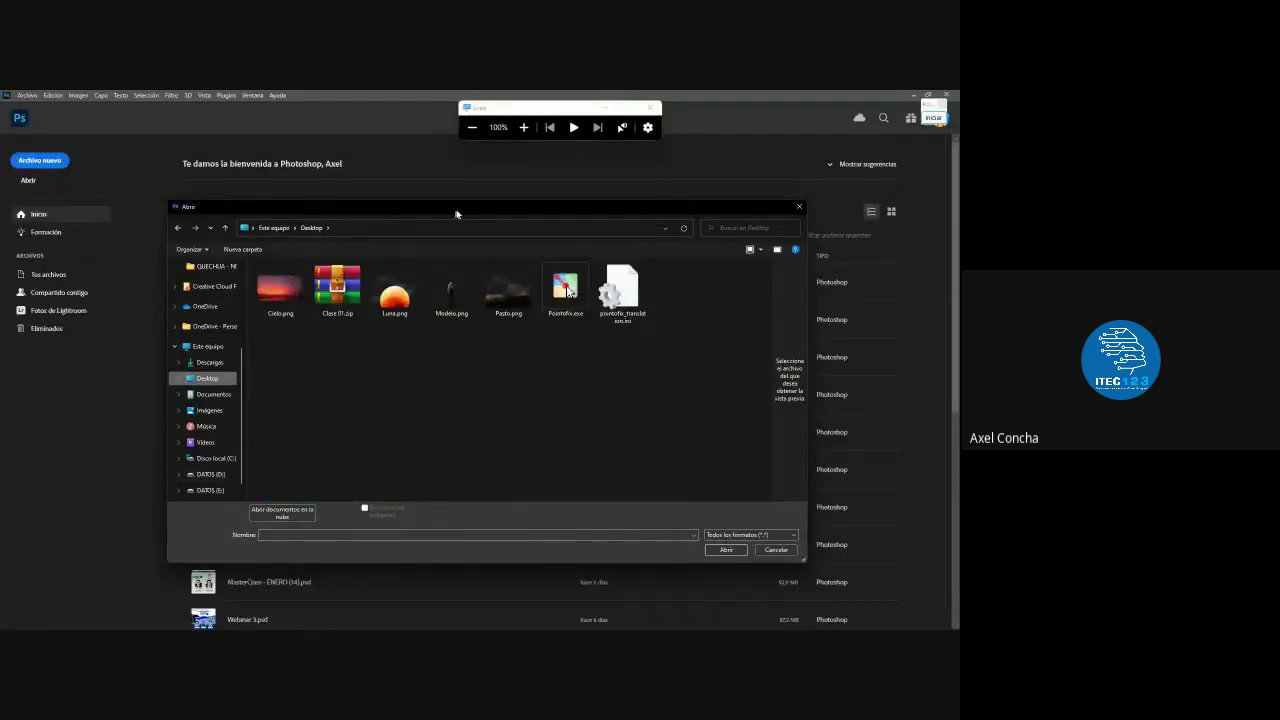
pyautogui.moveTo(456, 215); pyautogui.dragTo(457, 209)
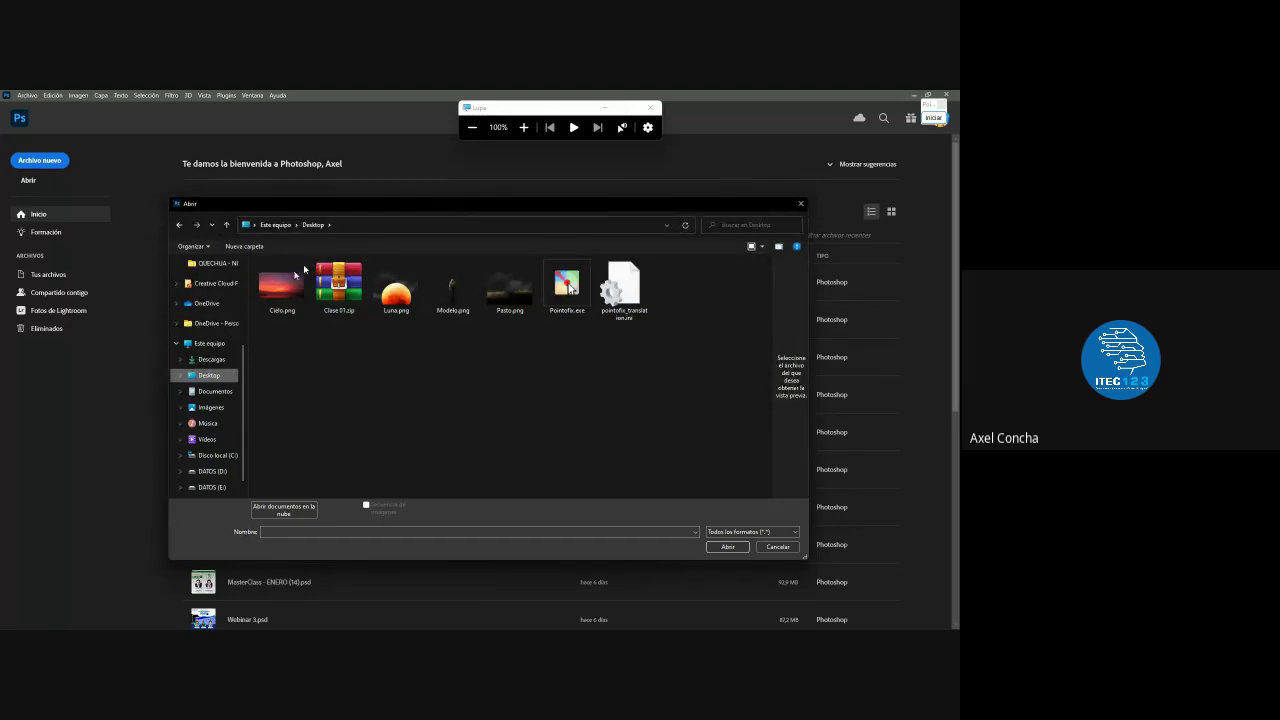
pyautogui.press('super+plus')
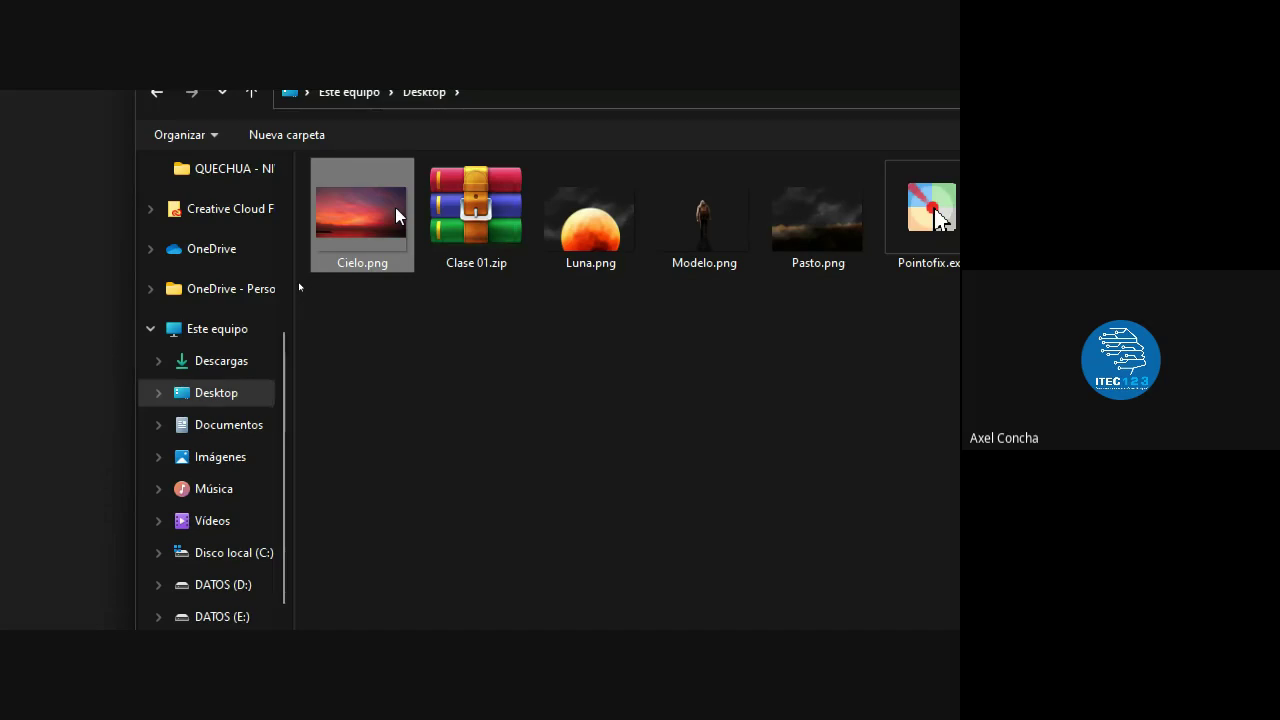
pyautogui.doubleClick(395, 207)
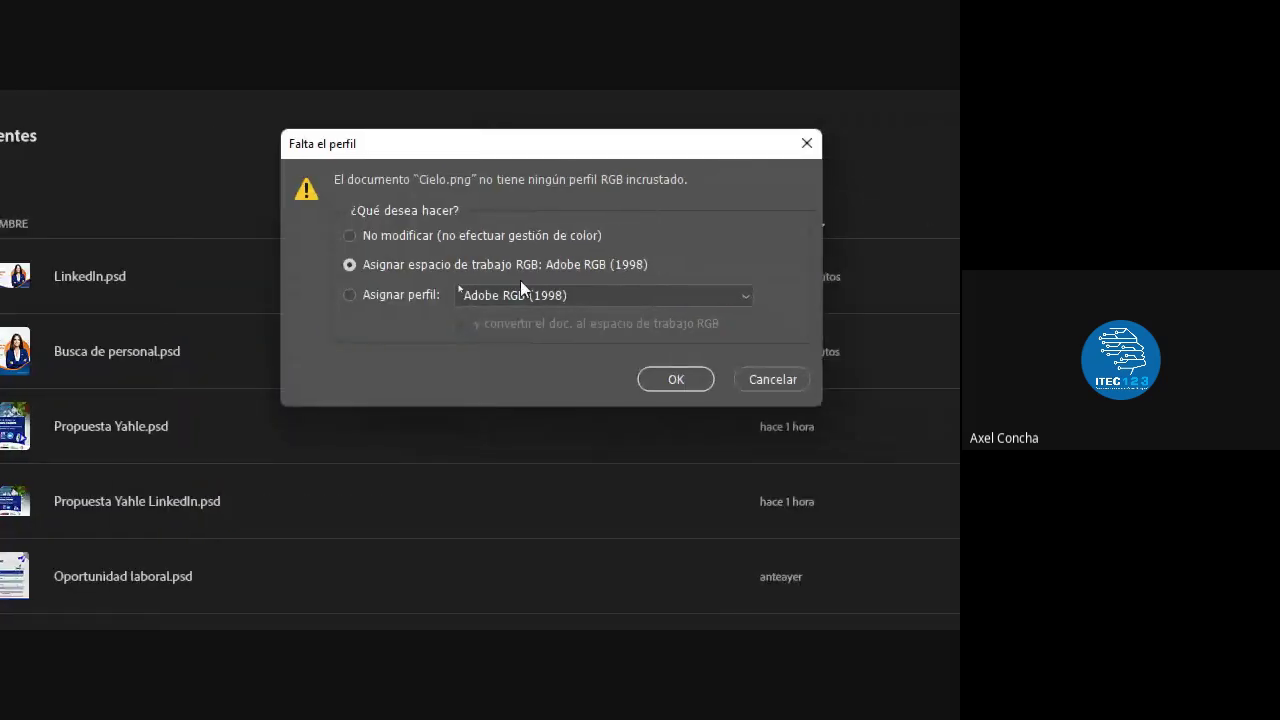
# Assign the Adobe RGB (1998) working space to Cielo.png and return to the Home screen
pyautogui.click(660, 379)
pyautogui.click(672, 378)
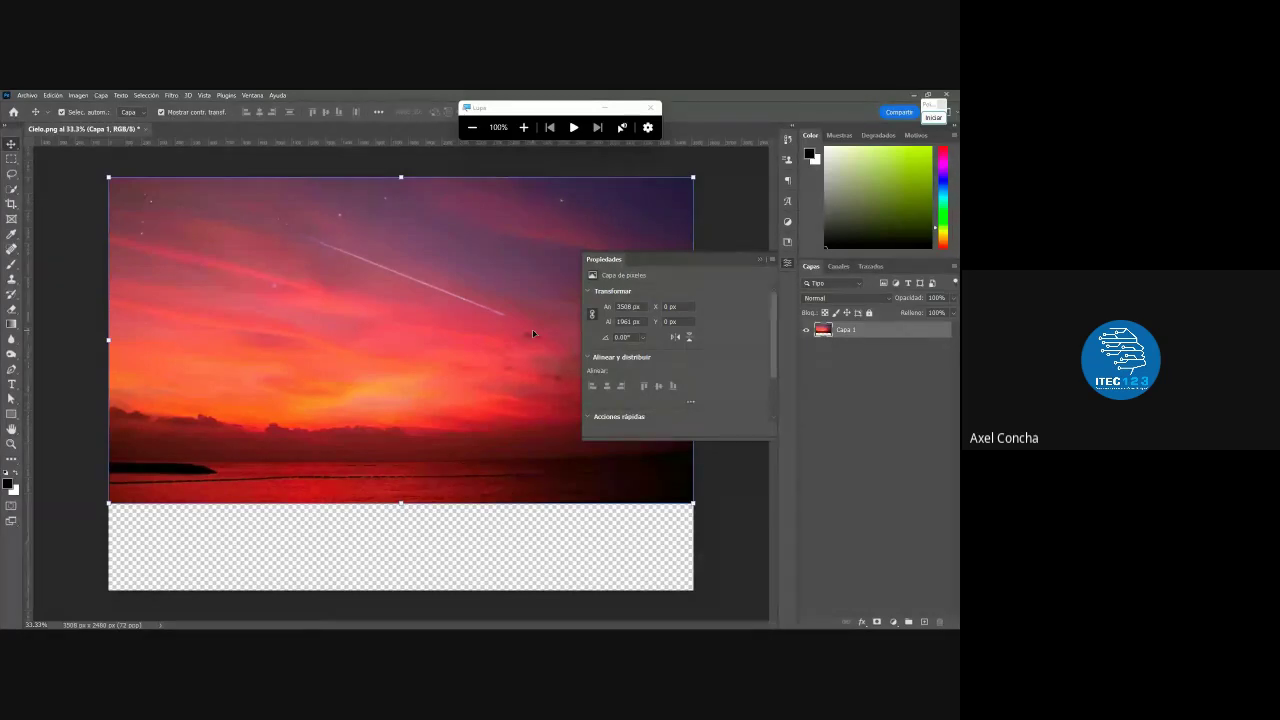
pyautogui.click(13, 112)
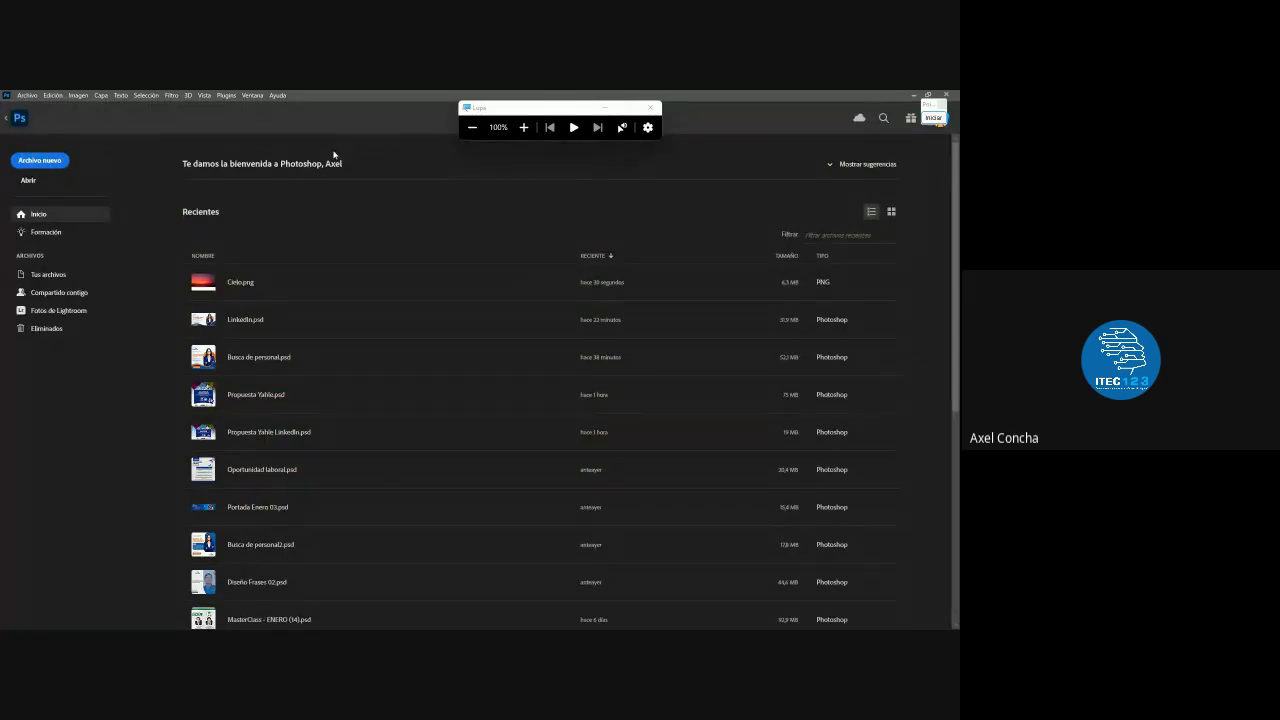
# Create a new 1920x1080 document, Sin título-1
pyautogui.click(27, 95)
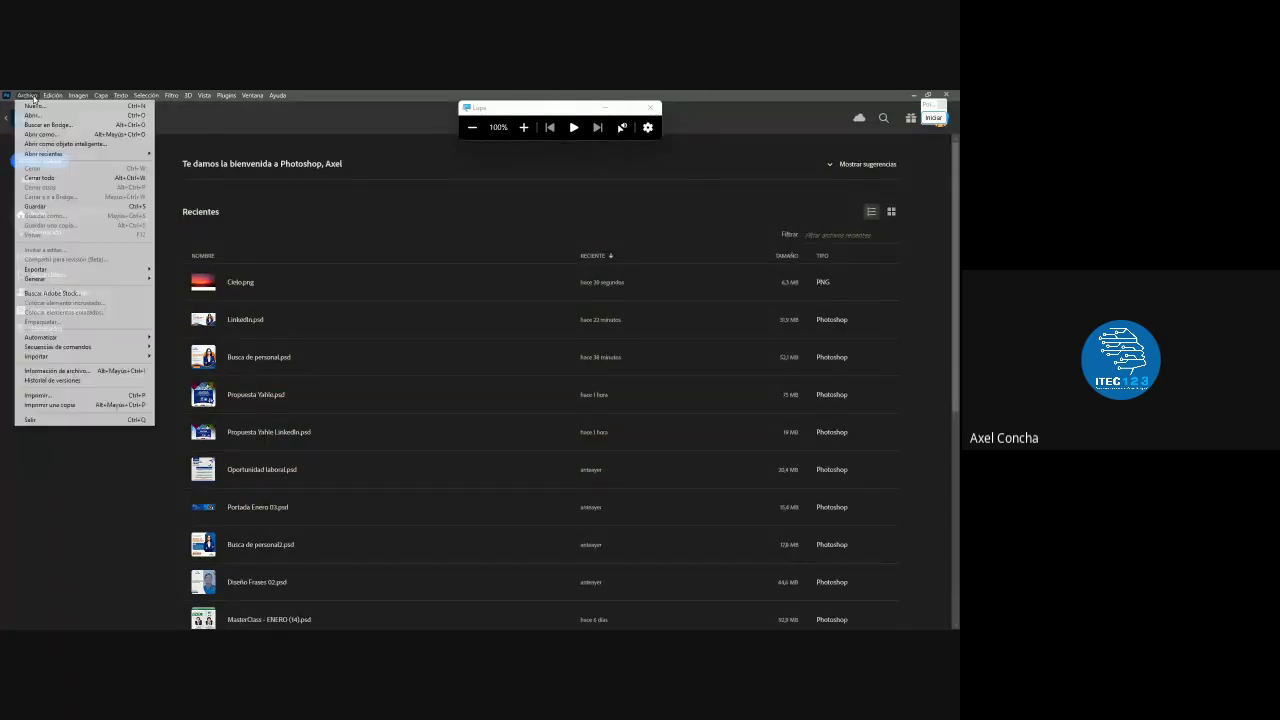
pyautogui.click(33, 105)
pyautogui.press('Return')
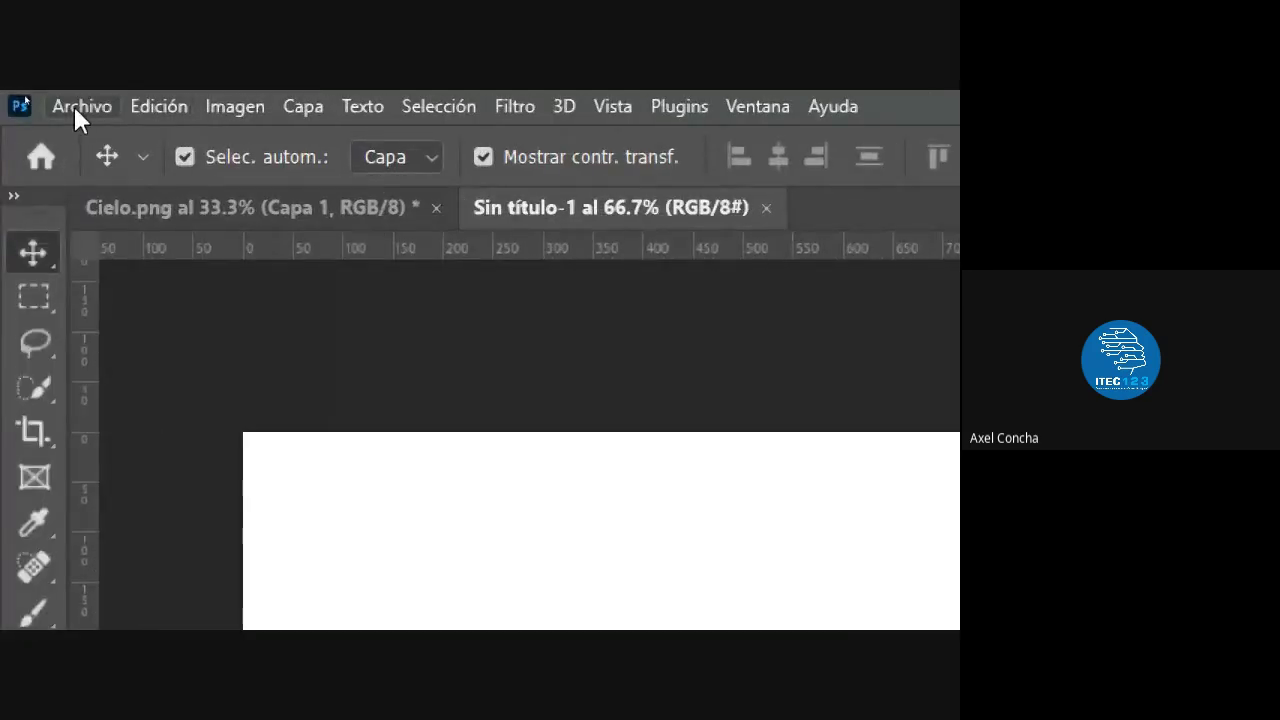
# Open the sky image Cielo.png from the Desktop
pyautogui.click(77, 108)
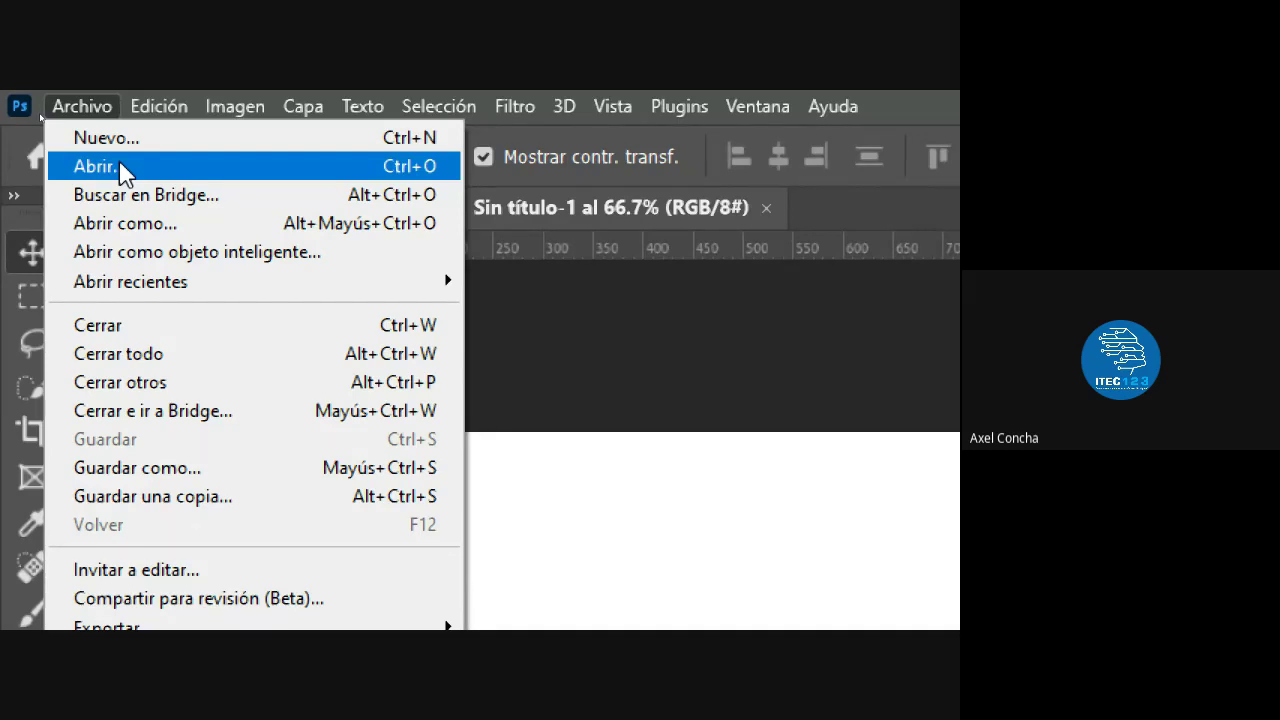
pyautogui.click(119, 161)
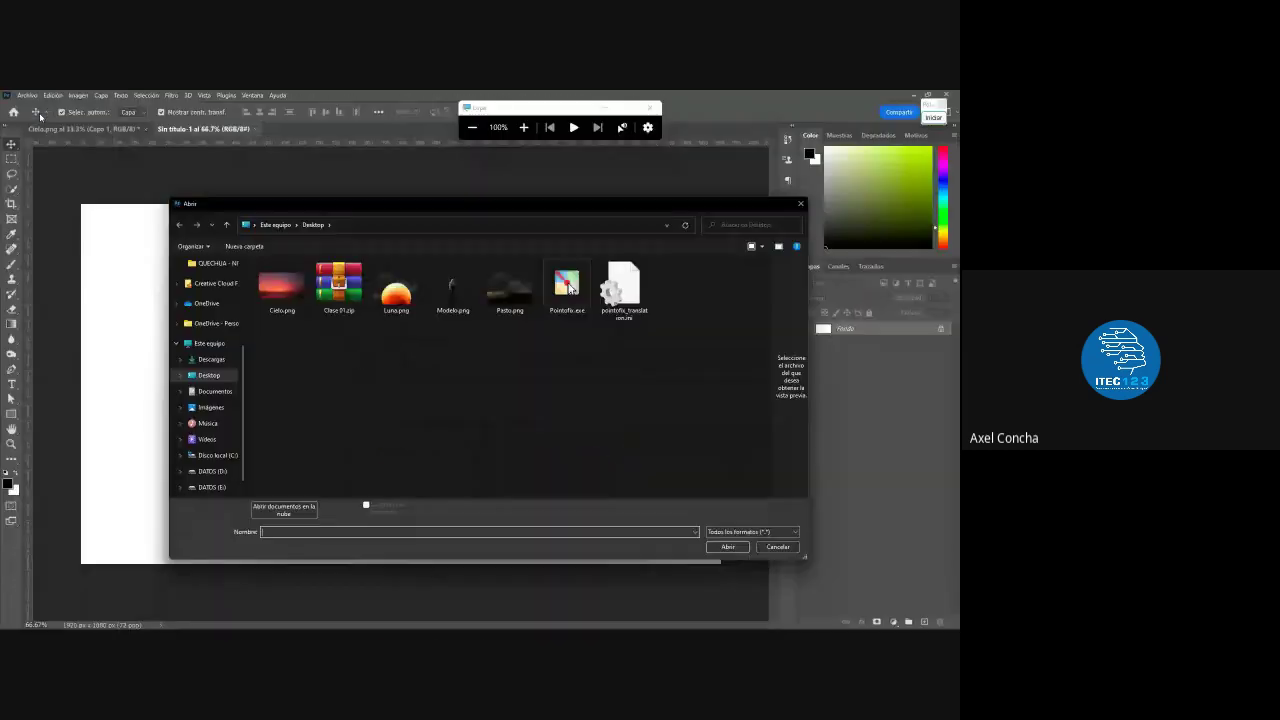
pyautogui.moveTo(280, 287)
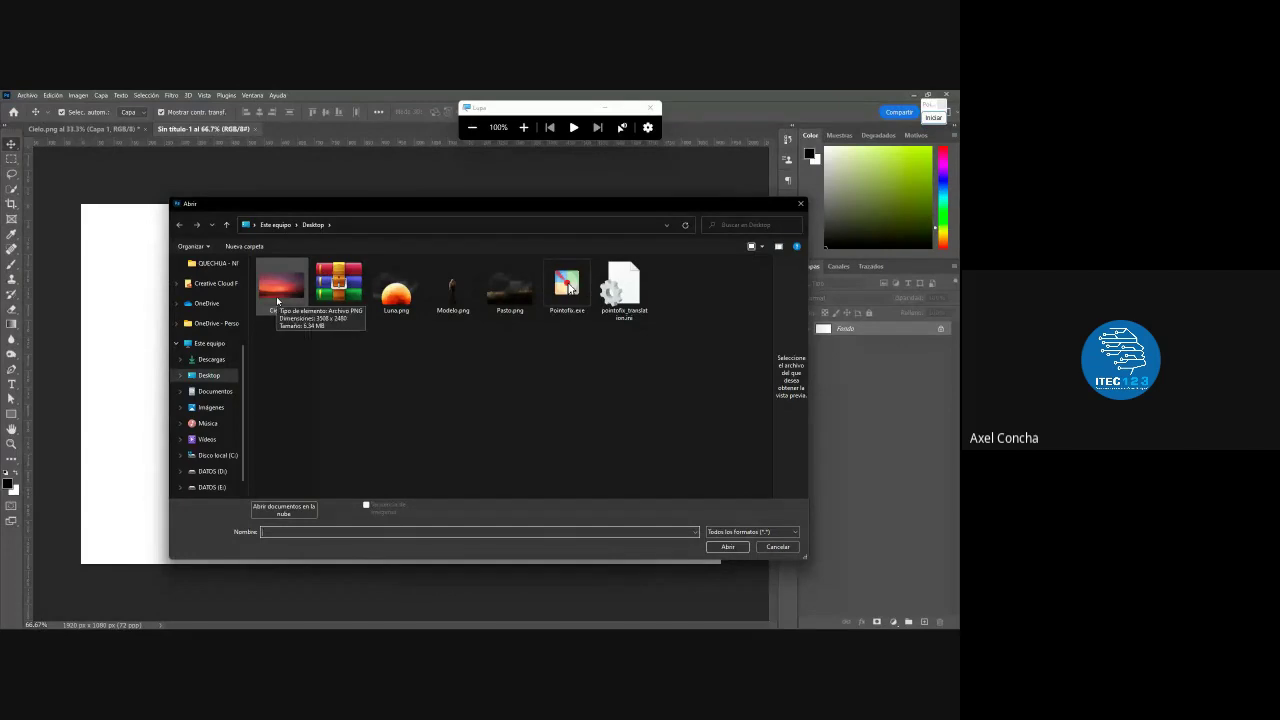
pyautogui.click(278, 301)
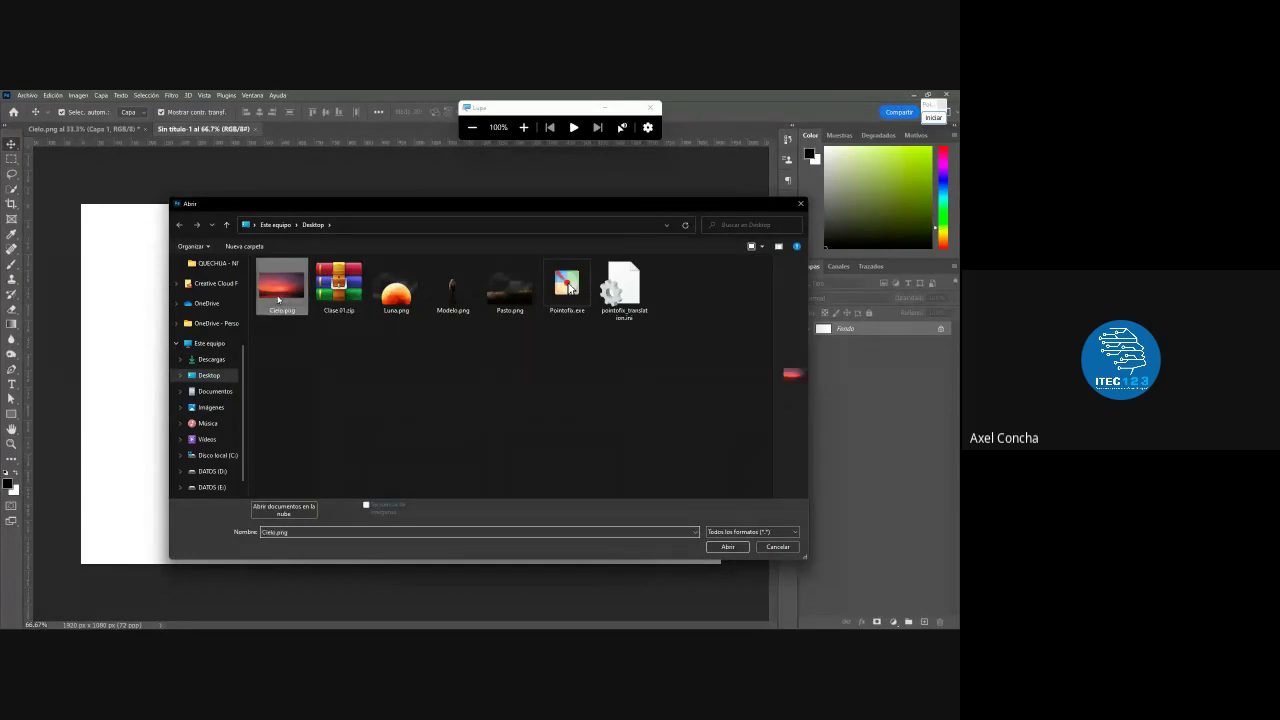
pyautogui.click(727, 547)
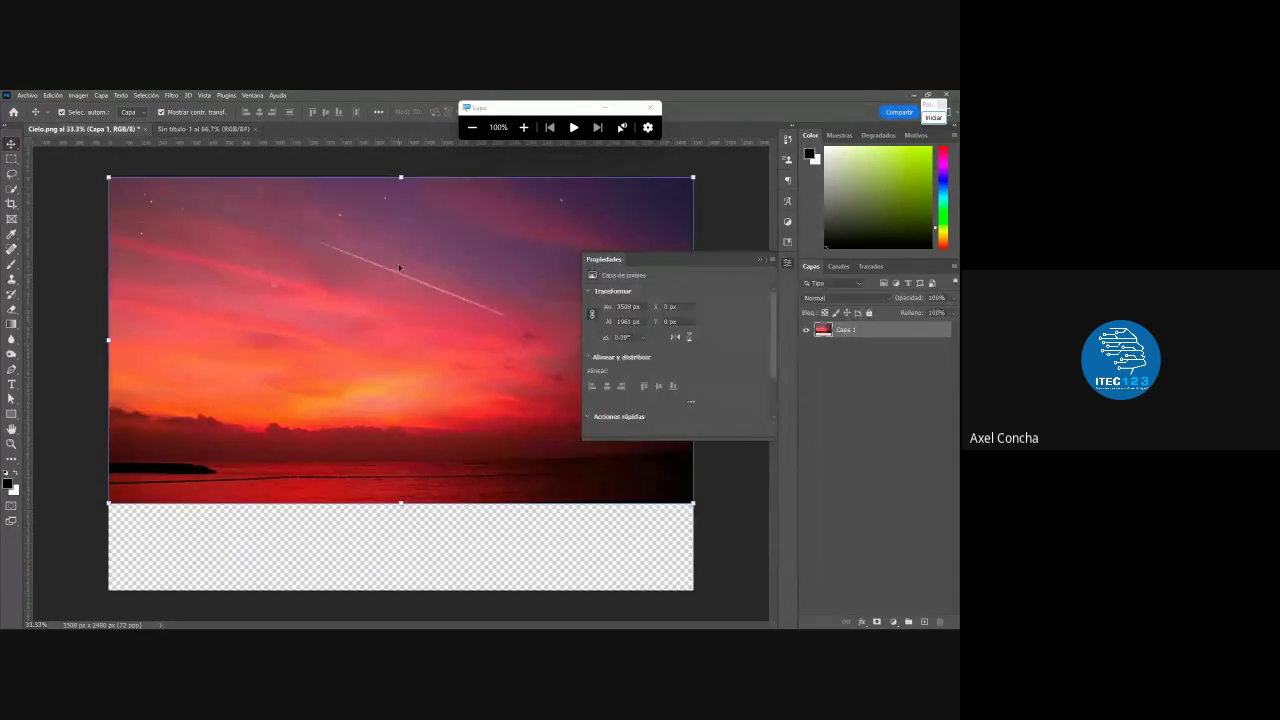
# Commit the Free Transform on the sky image and deselect its layer
pyautogui.click(369, 170)
pyautogui.press('Return')
pyautogui.click(521, 582)
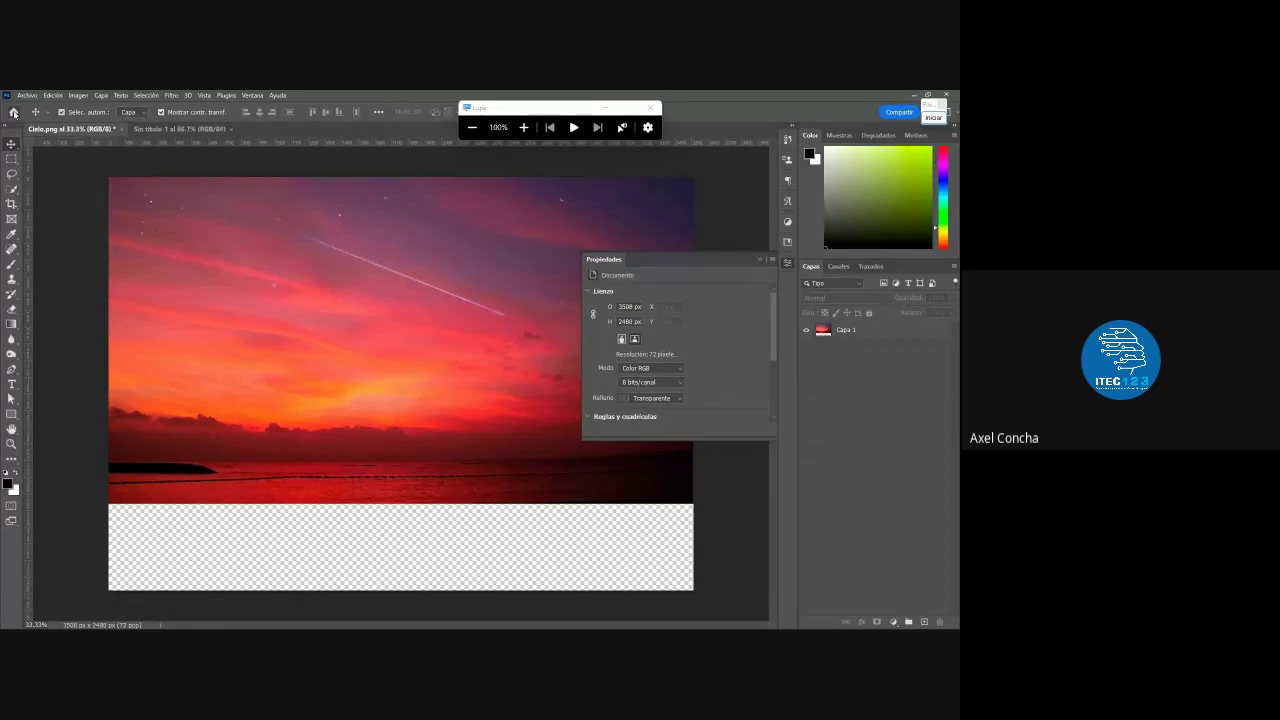
# Visit the Home screen and back, then open and cancel the Open dialog
pyautogui.click(13, 113)
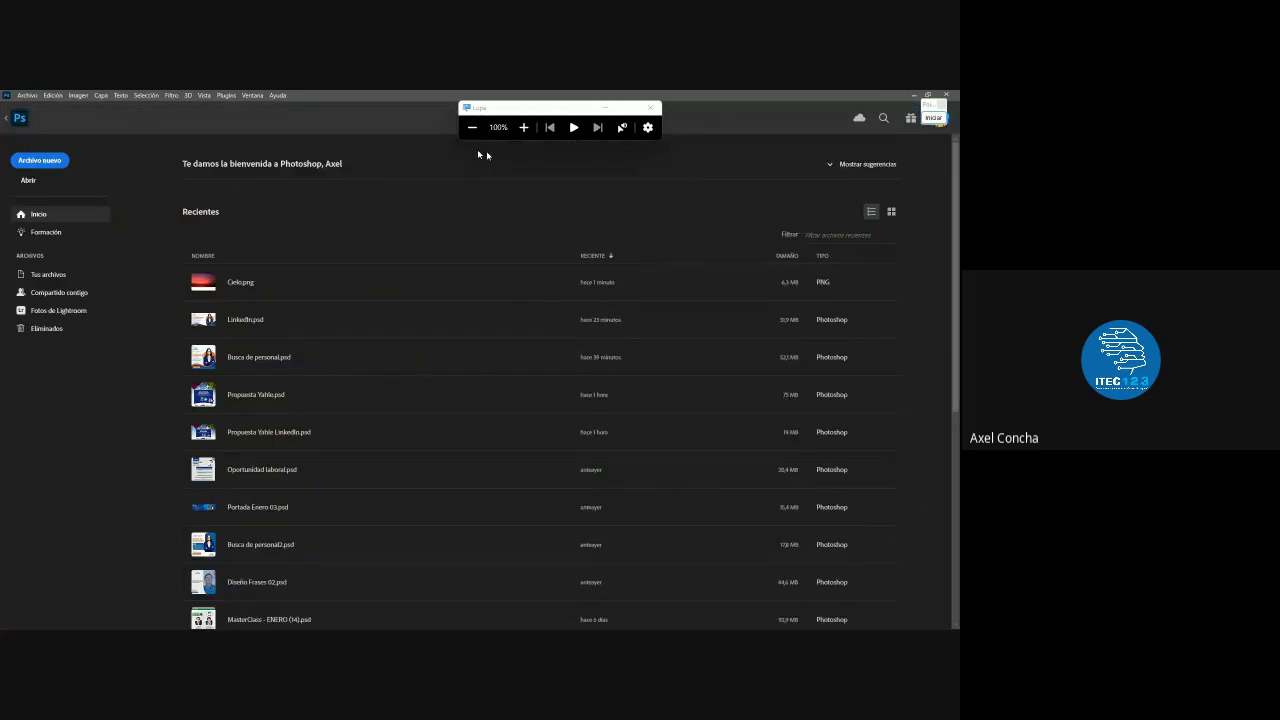
pyautogui.click(16, 122)
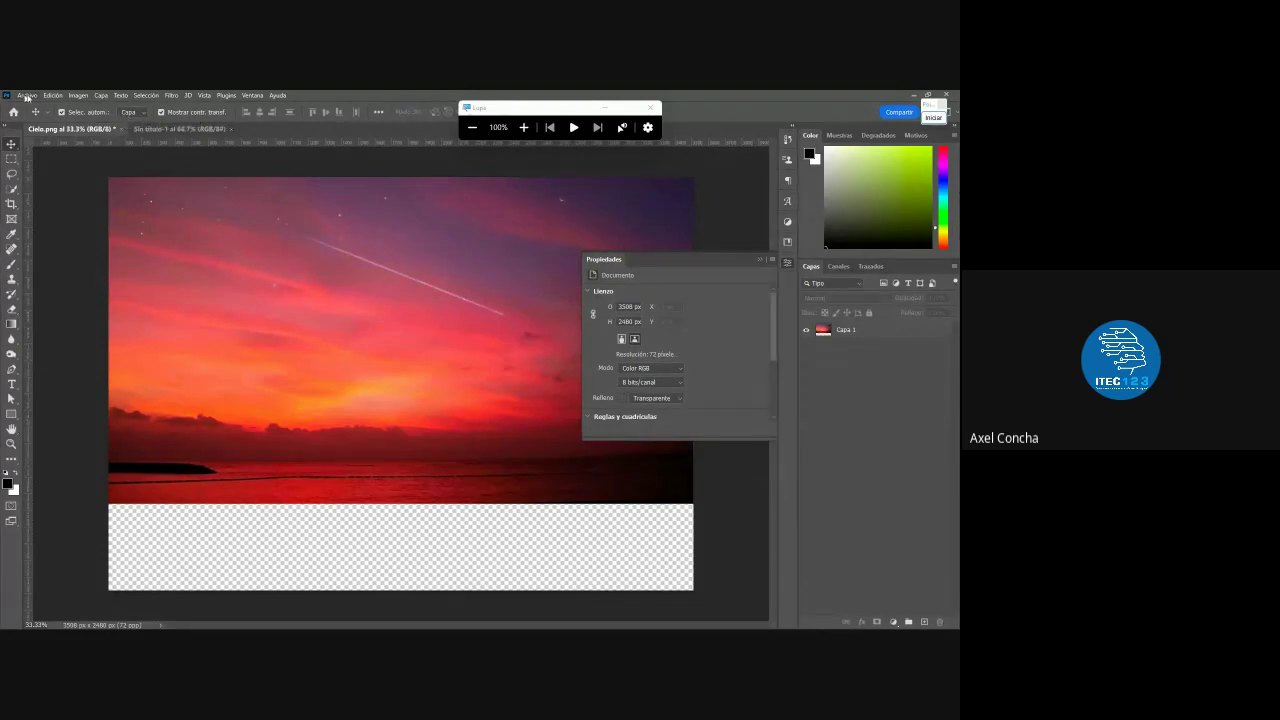
pyautogui.click(27, 95)
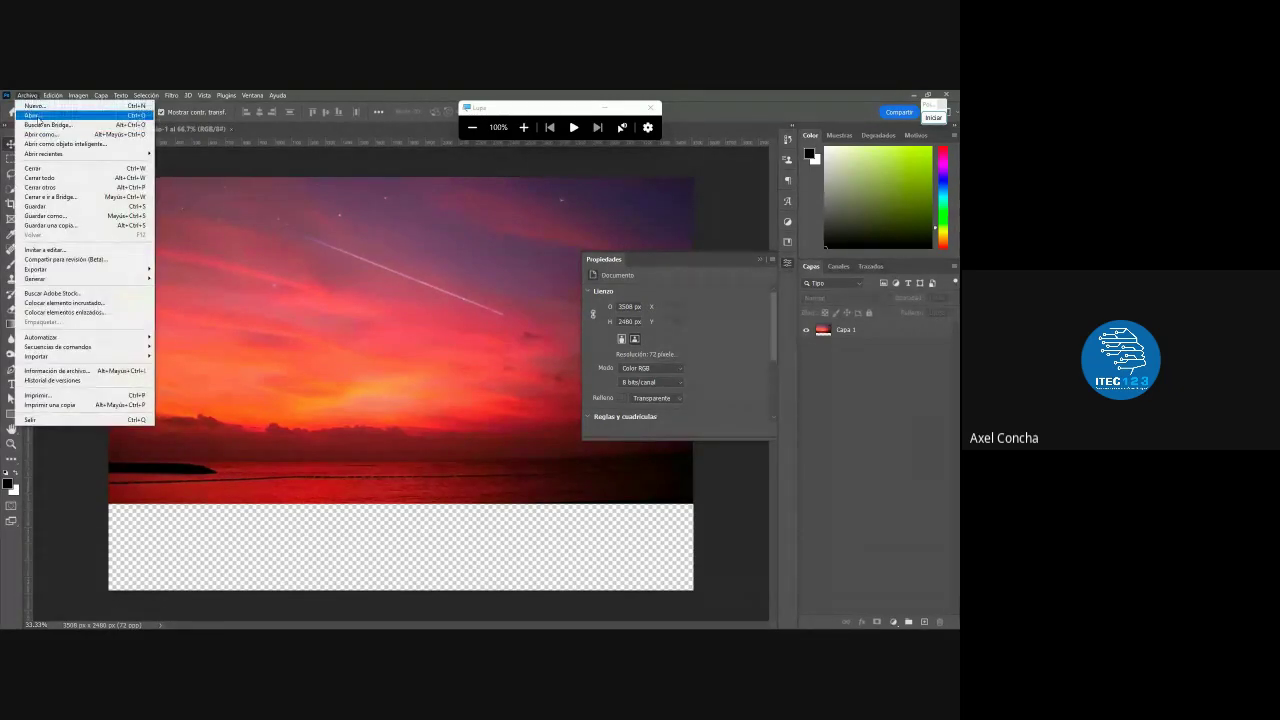
pyautogui.click(33, 115)
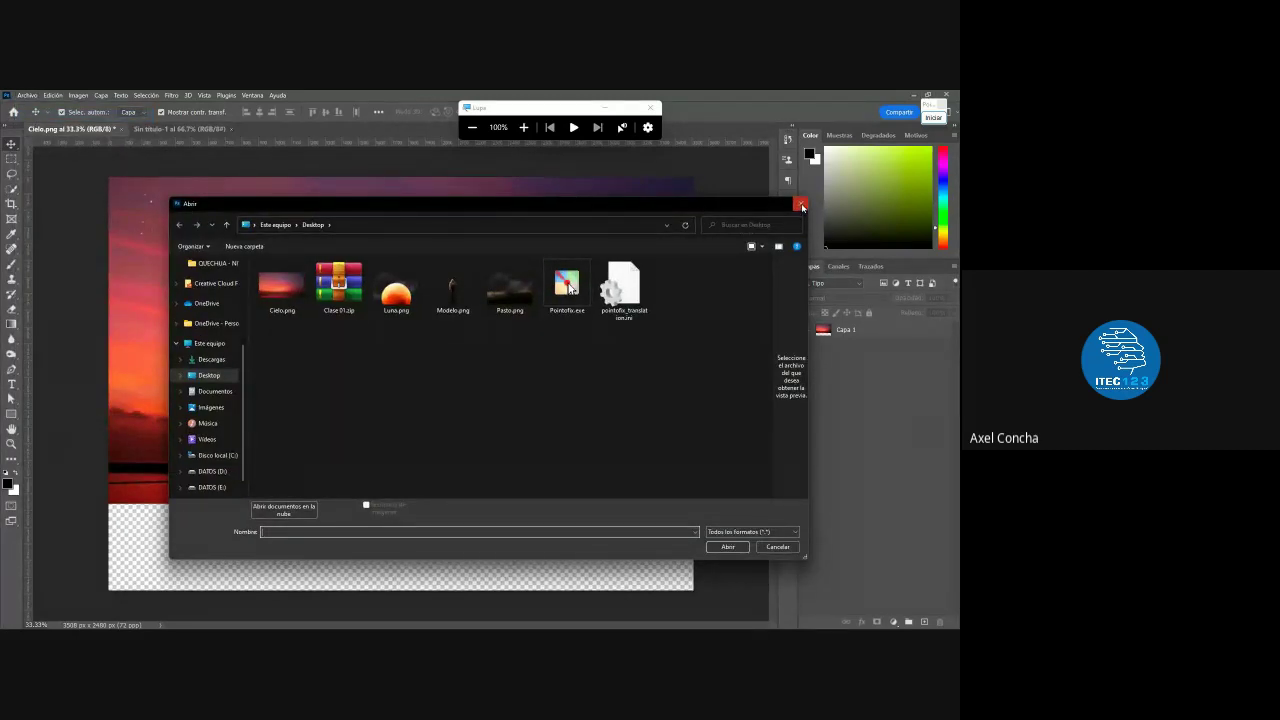
pyautogui.click(801, 205)
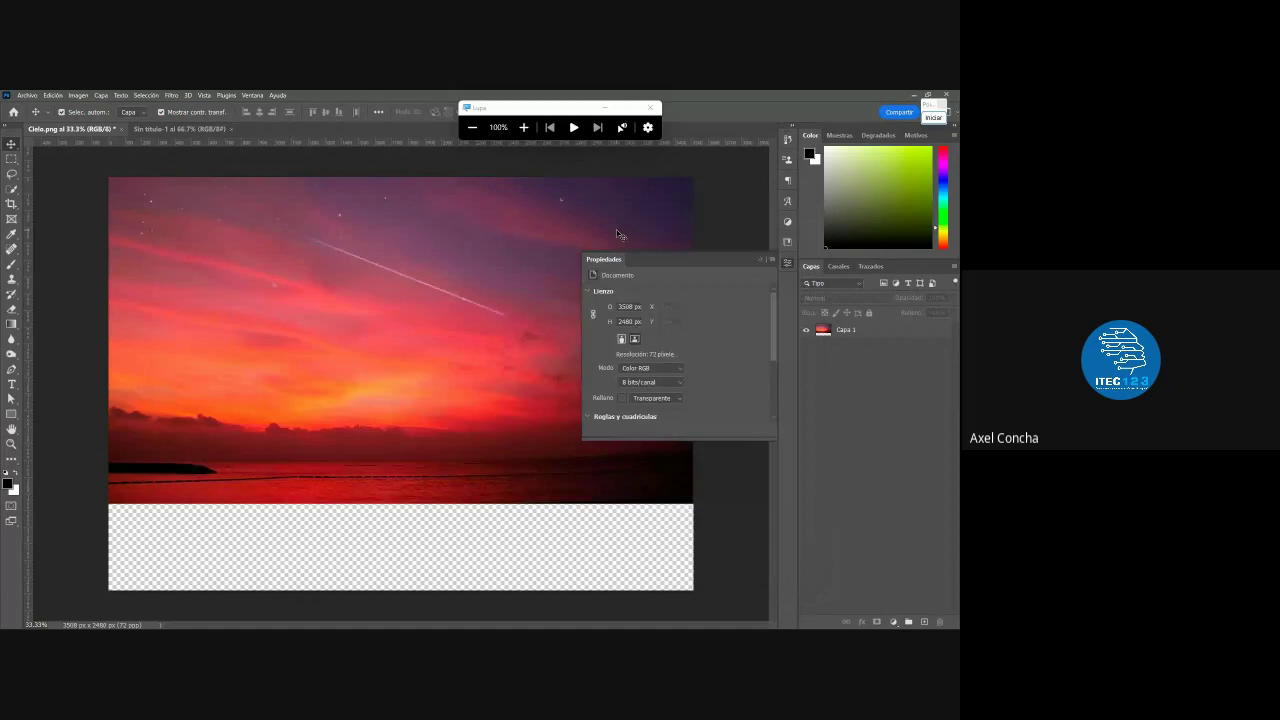
# Close the Propiedades panel, select Capa 1, and switch to the video call window
pyautogui.click(761, 259)
pyautogui.click(402, 272)
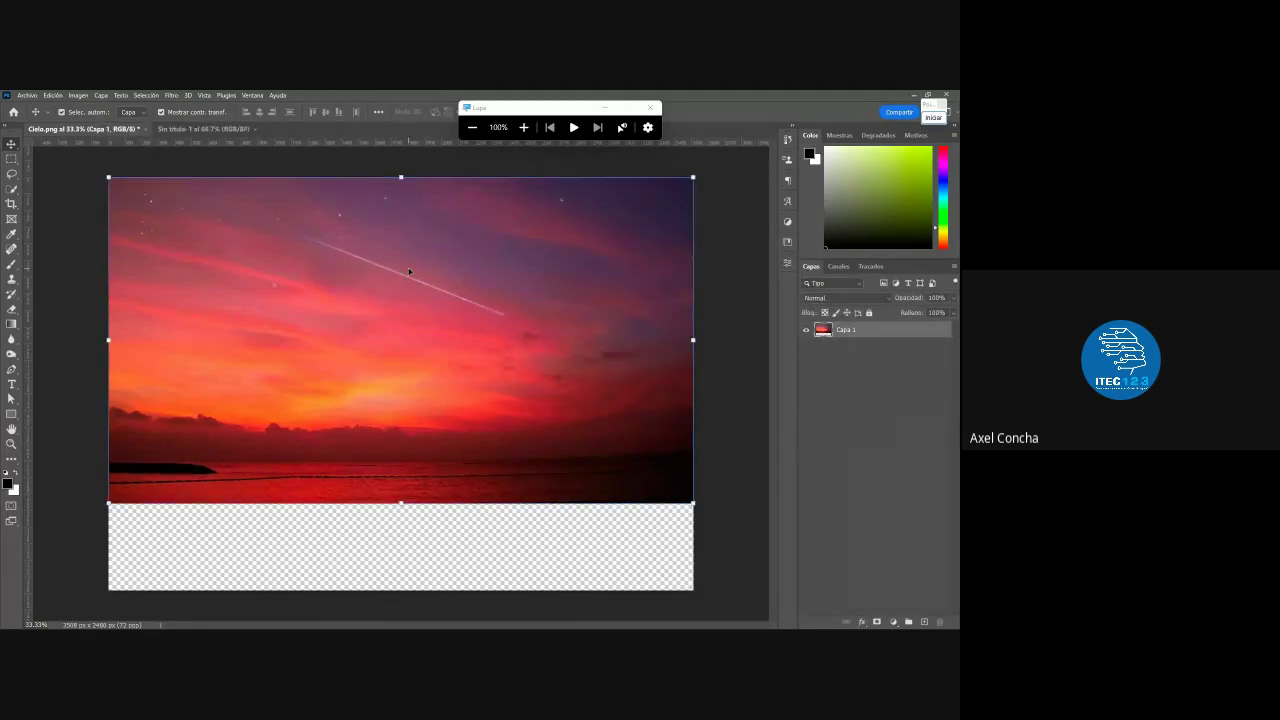
pyautogui.hotkey('alt', 'Tab')
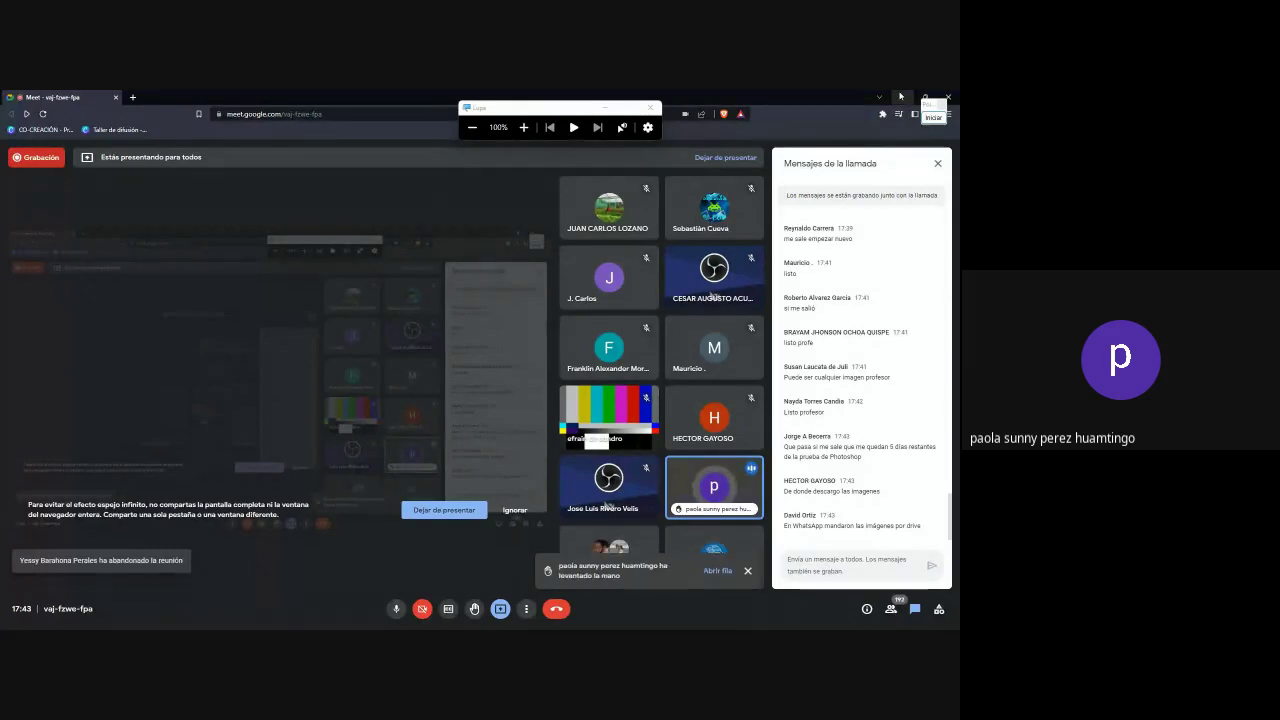
# Scroll up the Meet chat and select the ARCHIVO DE CLASE 02 class-files link message
pyautogui.scroll(4, 833, 372)
pyautogui.scroll(3, 833, 372)
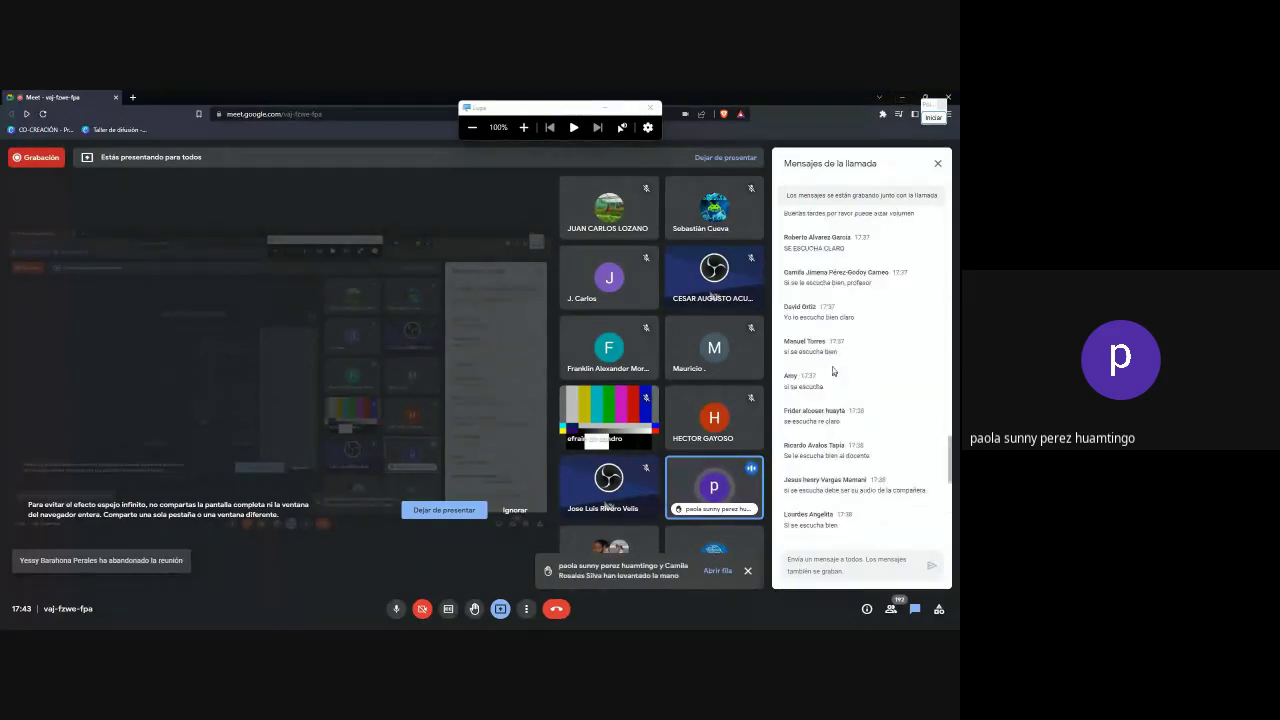
pyautogui.scroll(3, 835, 372)
pyautogui.scroll(2, 838, 371)
pyautogui.scroll(2, 841, 370)
pyautogui.scroll(2, 843, 370)
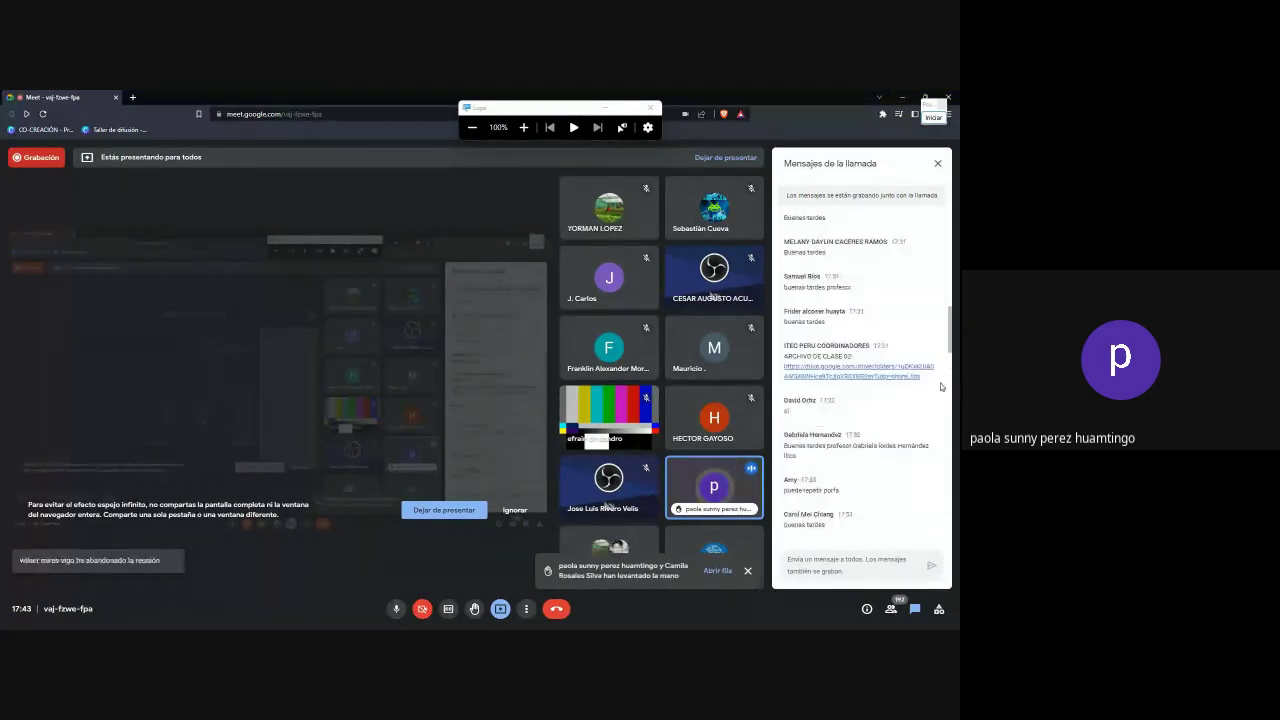
pyautogui.moveTo(921, 377); pyautogui.dragTo(785, 357)
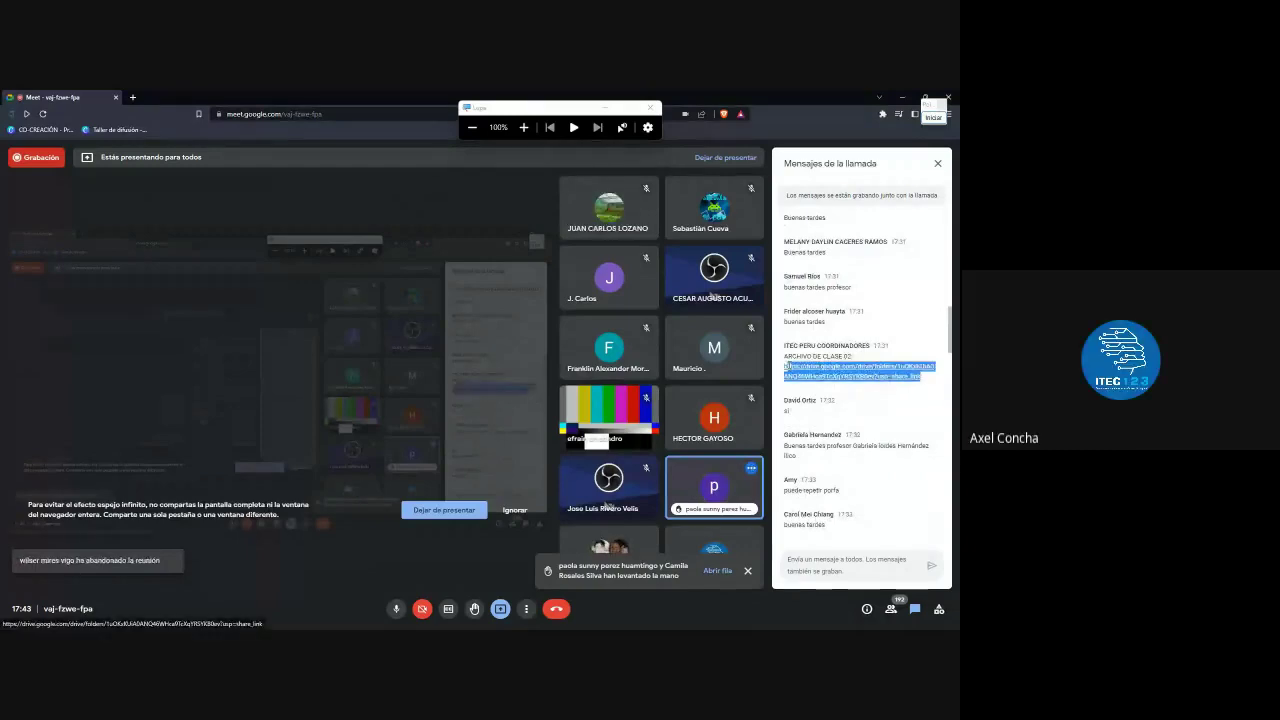
# Repost the class-files link to the chat and return to Photoshop's sky document
pyautogui.click(835, 563)
pyautogui.hotkey('ctrl', 'v')
pyautogui.press('Return')
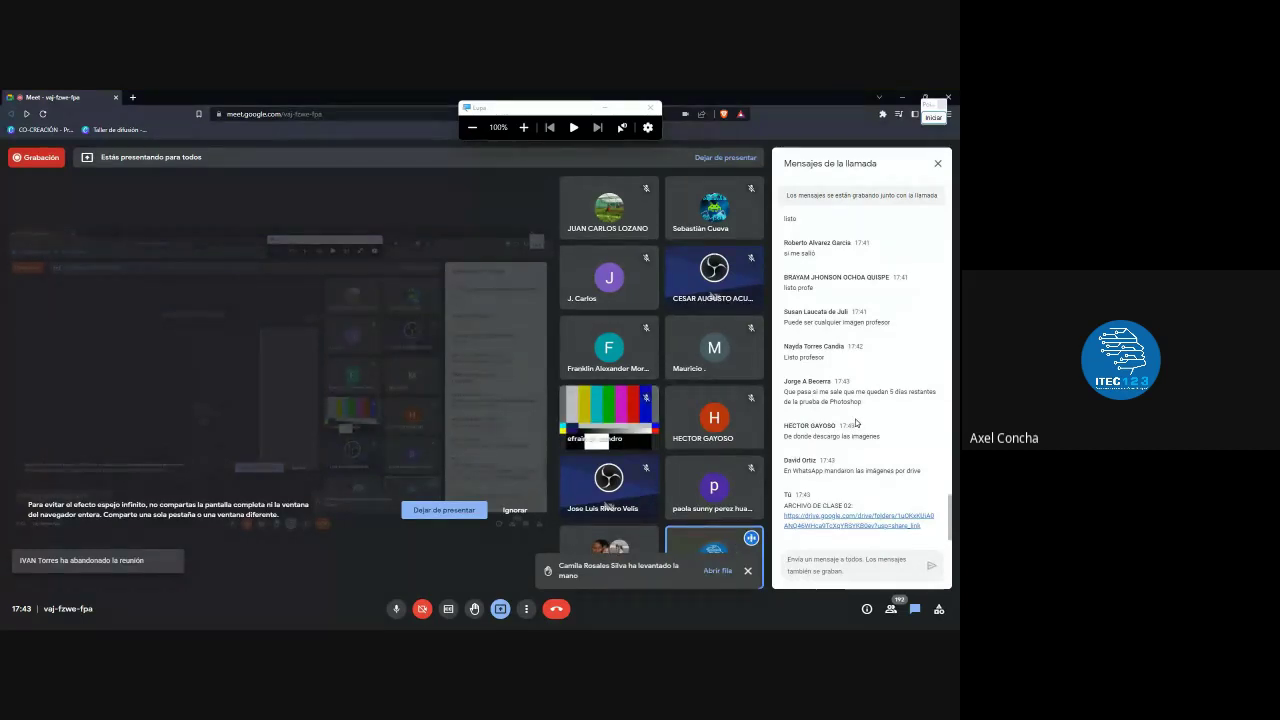
pyautogui.click(902, 97)
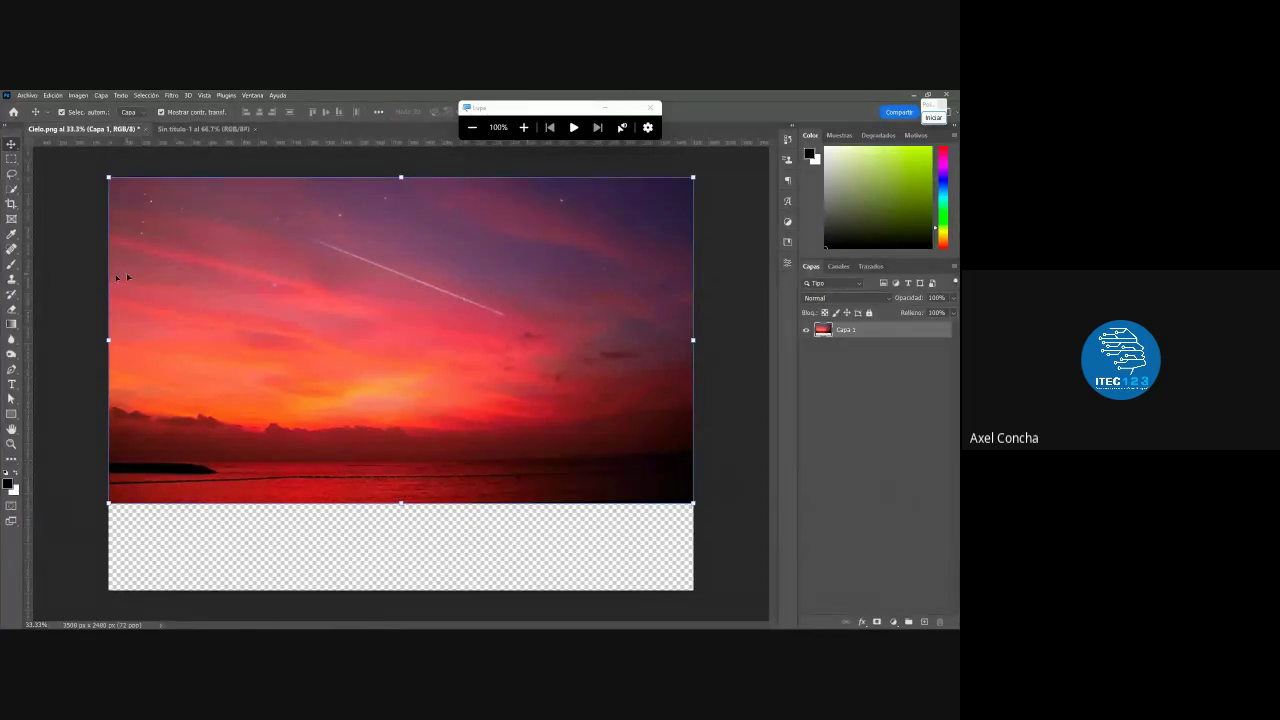
pyautogui.click(48, 255)
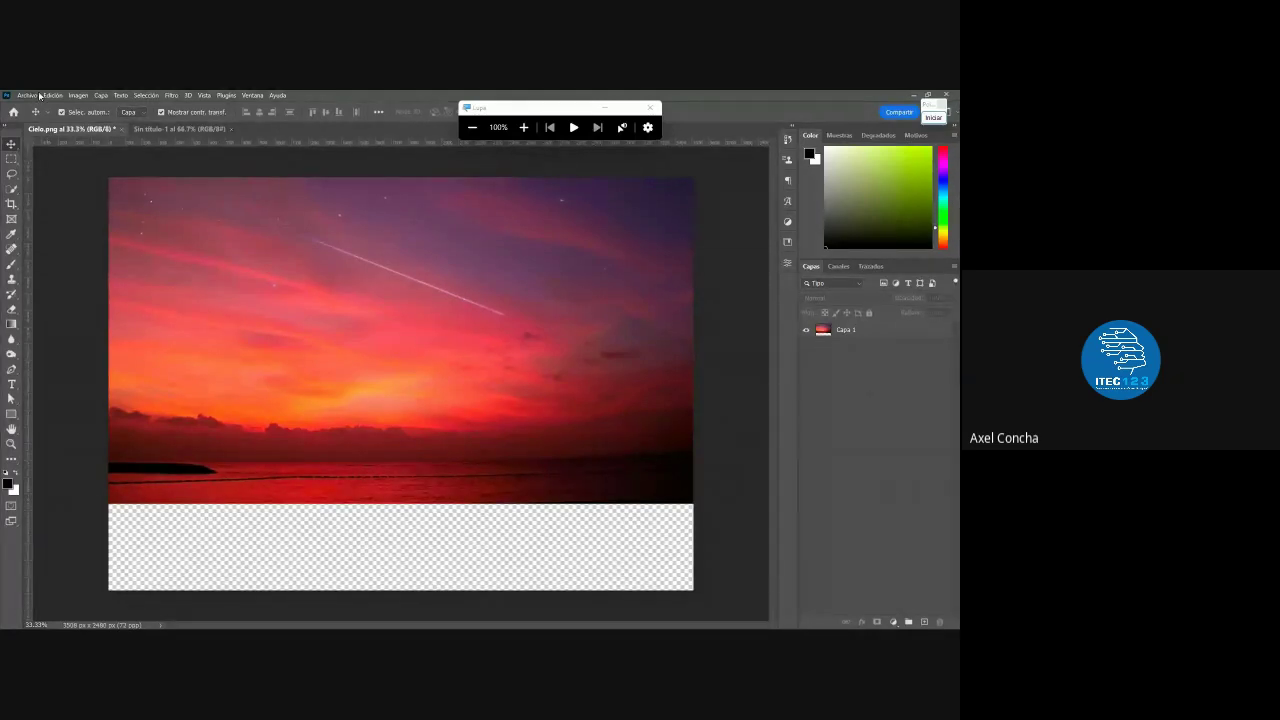
# Bring up New Document with its 1920 × 1080 px, 72 ppi preset
pyautogui.click(38, 95)
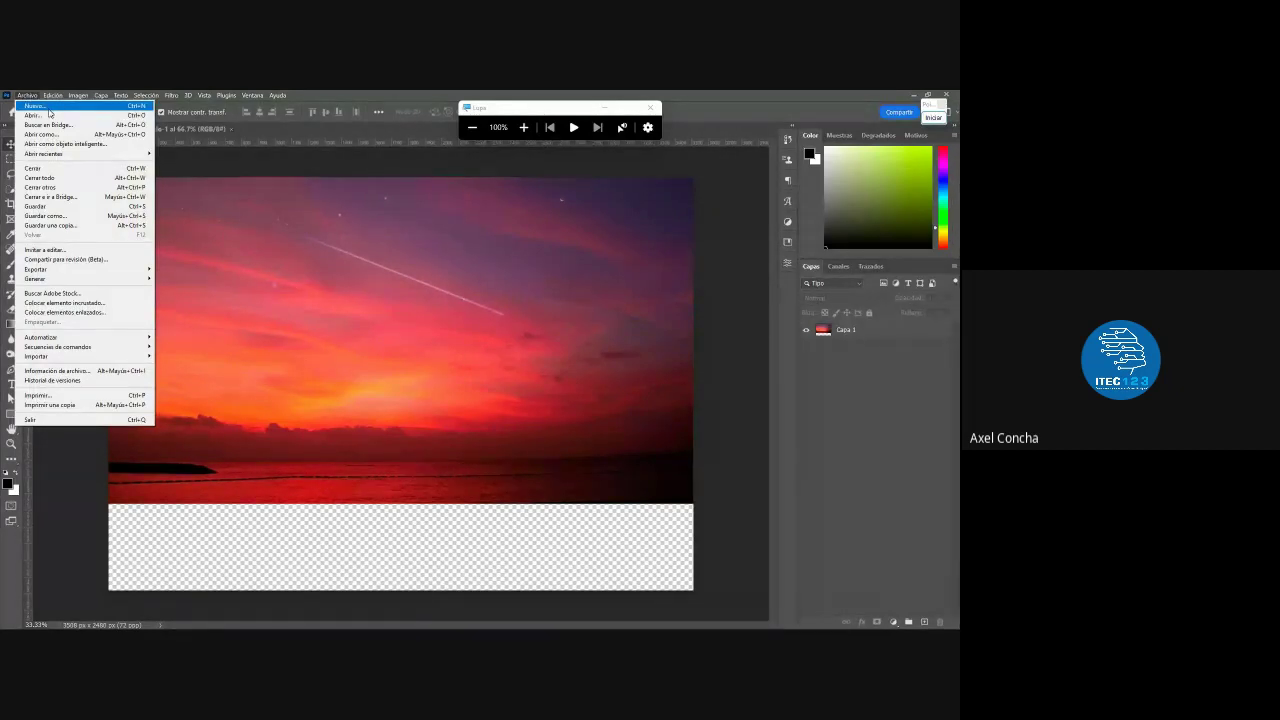
pyautogui.click(36, 106)
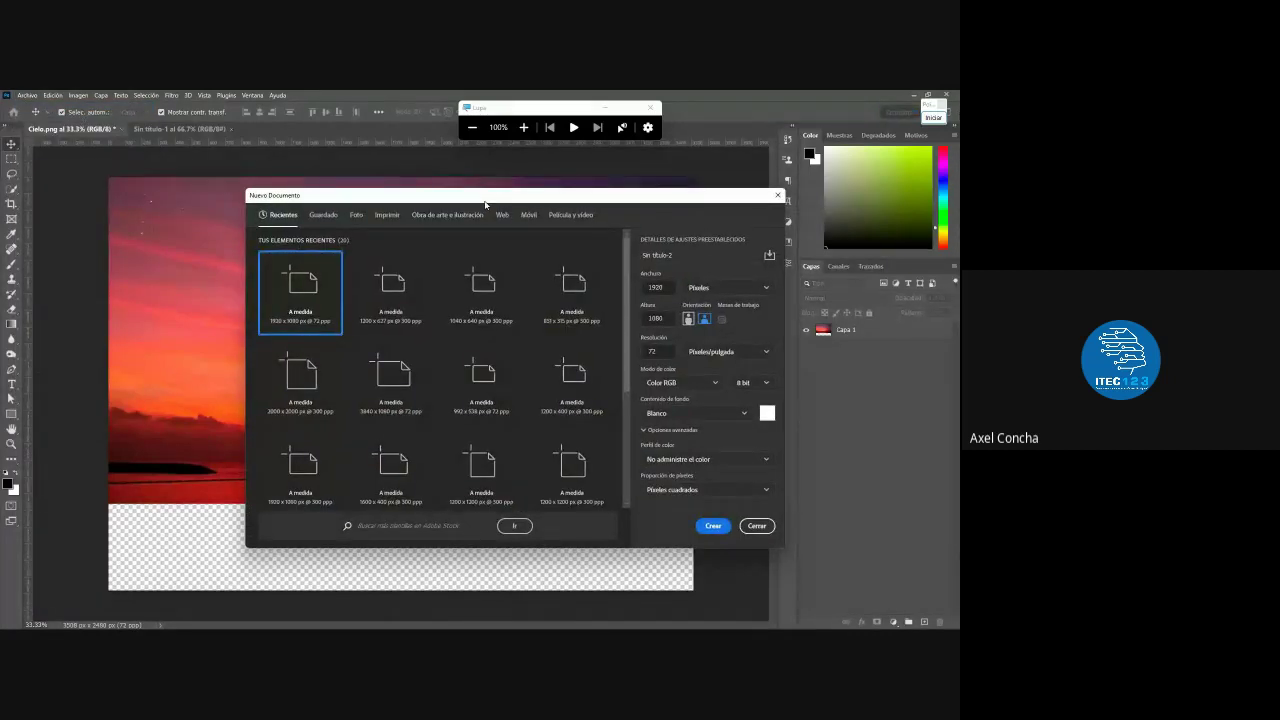
# Browse the Perfil de color list, keep No administre el color, and close New Document
pyautogui.moveTo(485, 203); pyautogui.dragTo(397, 183)
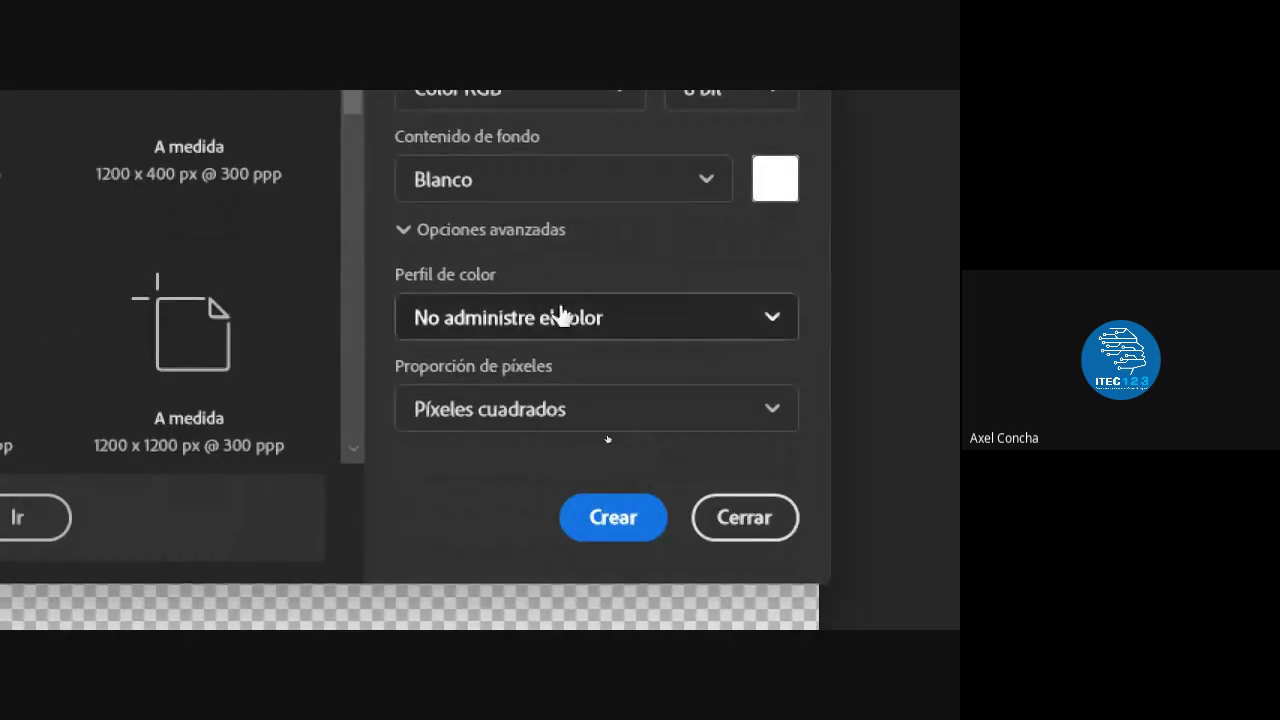
pyautogui.click(560, 314)
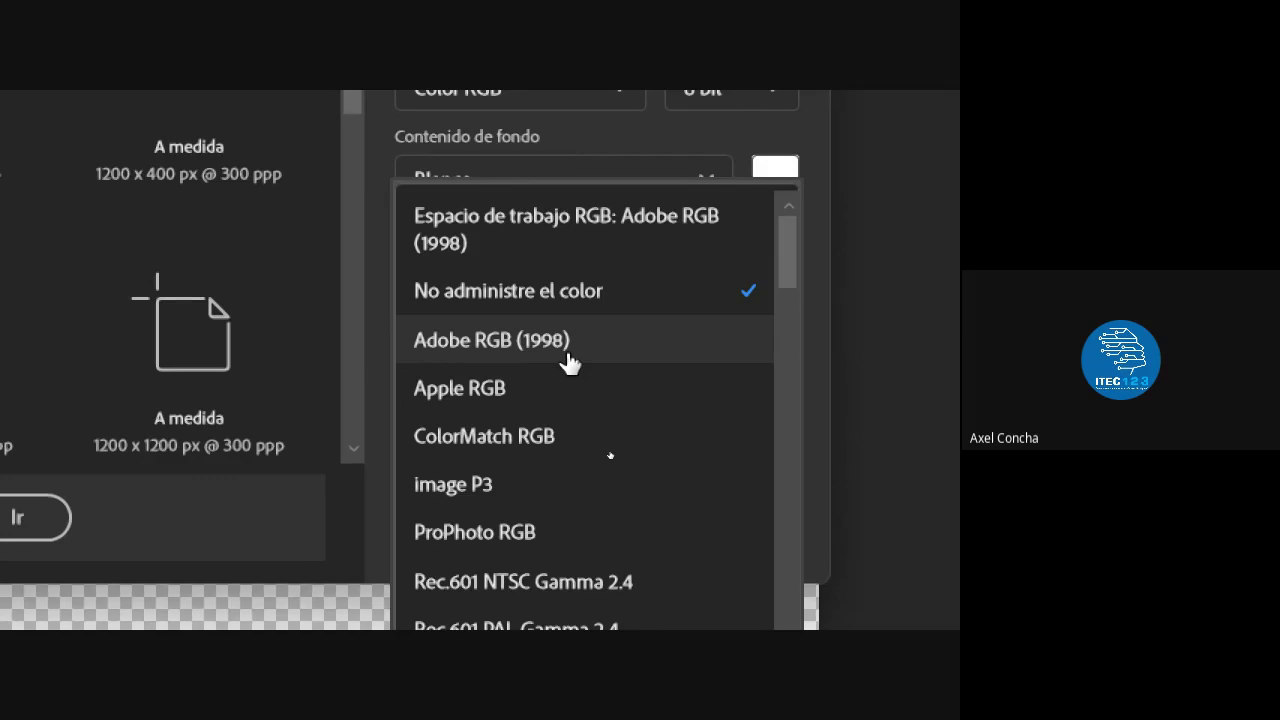
pyautogui.scroll(-3, 571, 386)
pyautogui.scroll(-3, 580, 508)
pyautogui.scroll(-2, 571, 591)
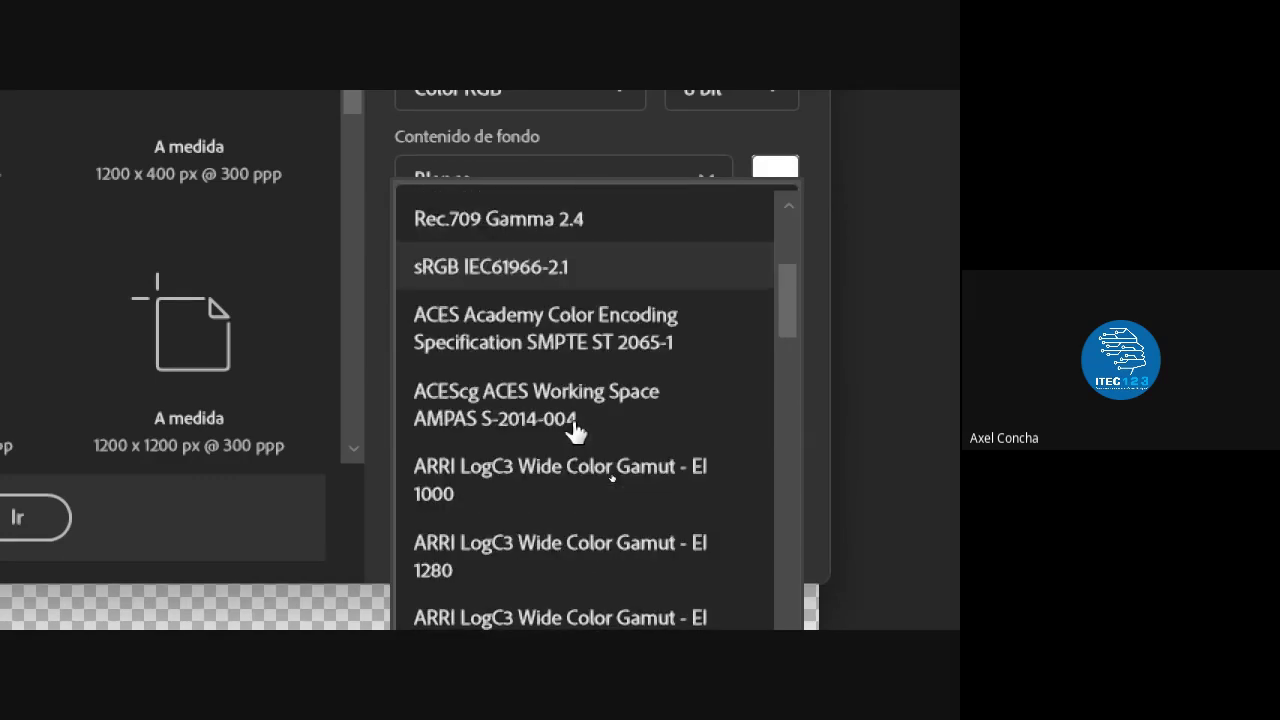
pyautogui.scroll(-5, 577, 432)
pyautogui.scroll(-5, 577, 432)
pyautogui.scroll(-4, 563, 449)
pyautogui.scroll(-5, 566, 449)
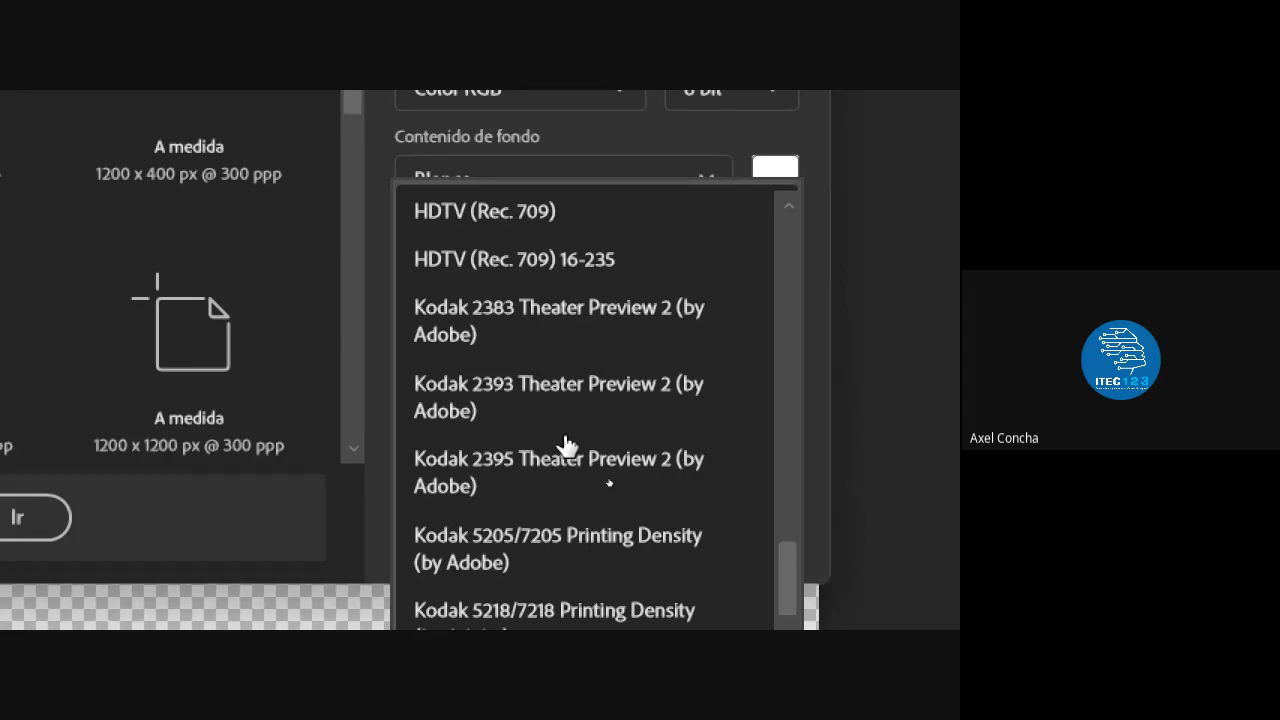
pyautogui.scroll(5, 565, 443)
pyautogui.scroll(5, 566, 445)
pyautogui.scroll(5, 566, 443)
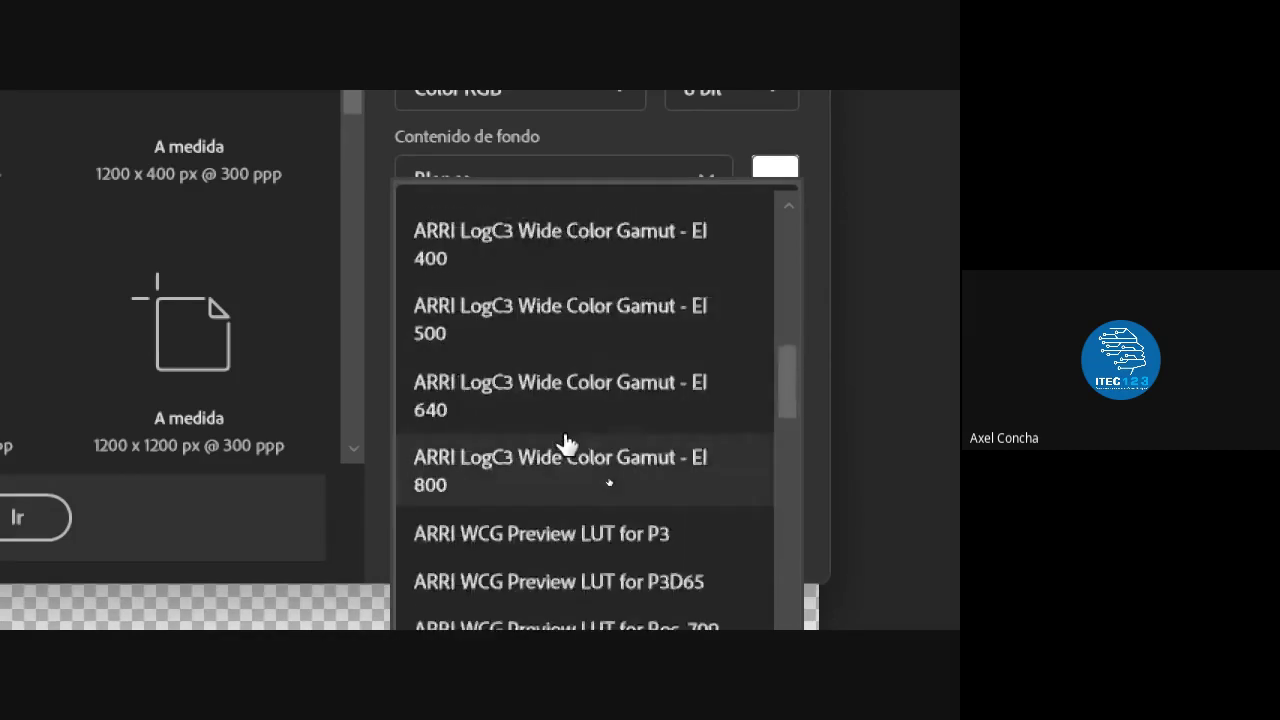
pyautogui.scroll(3, 575, 380)
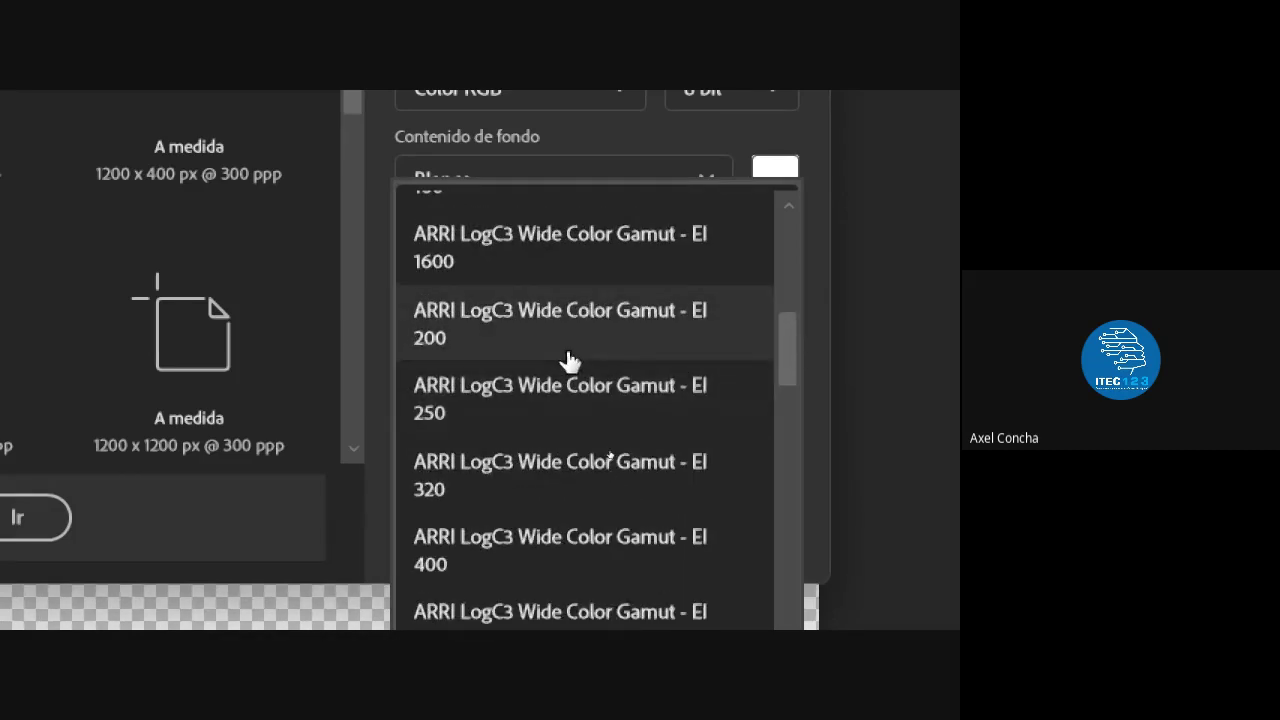
pyautogui.scroll(10, 568, 360)
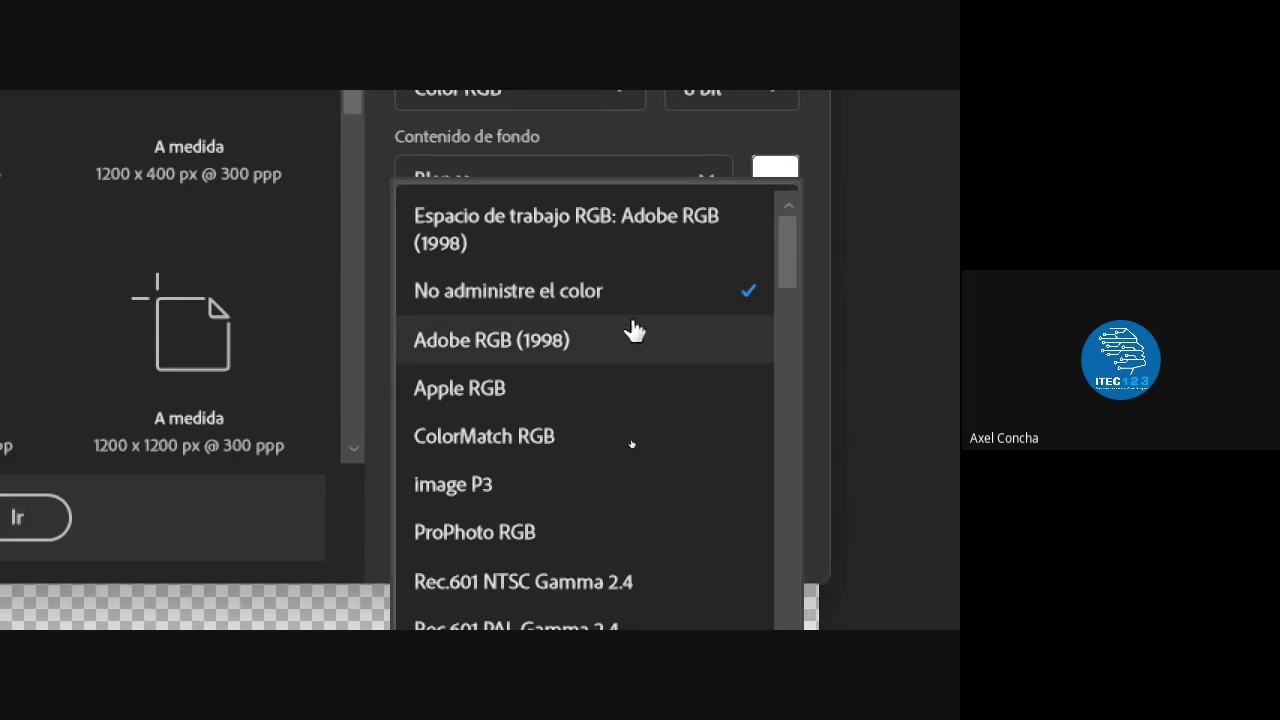
pyautogui.click(651, 301)
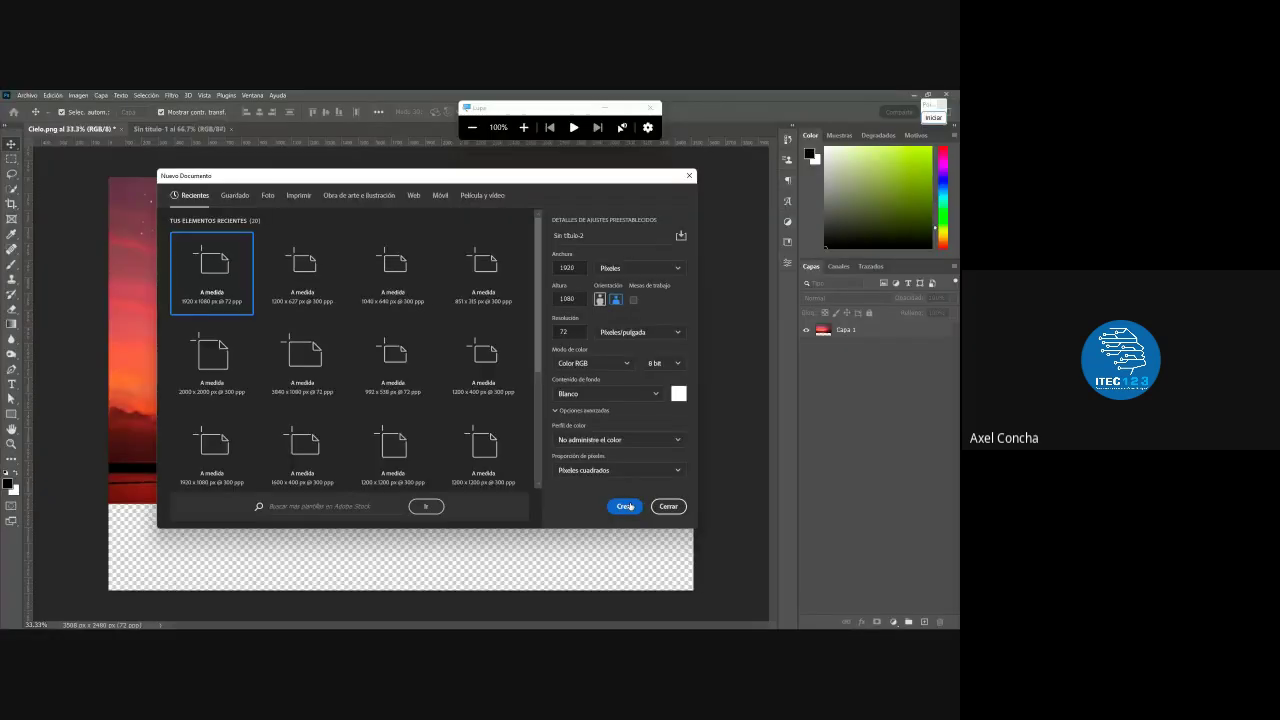
pyautogui.click(626, 506)
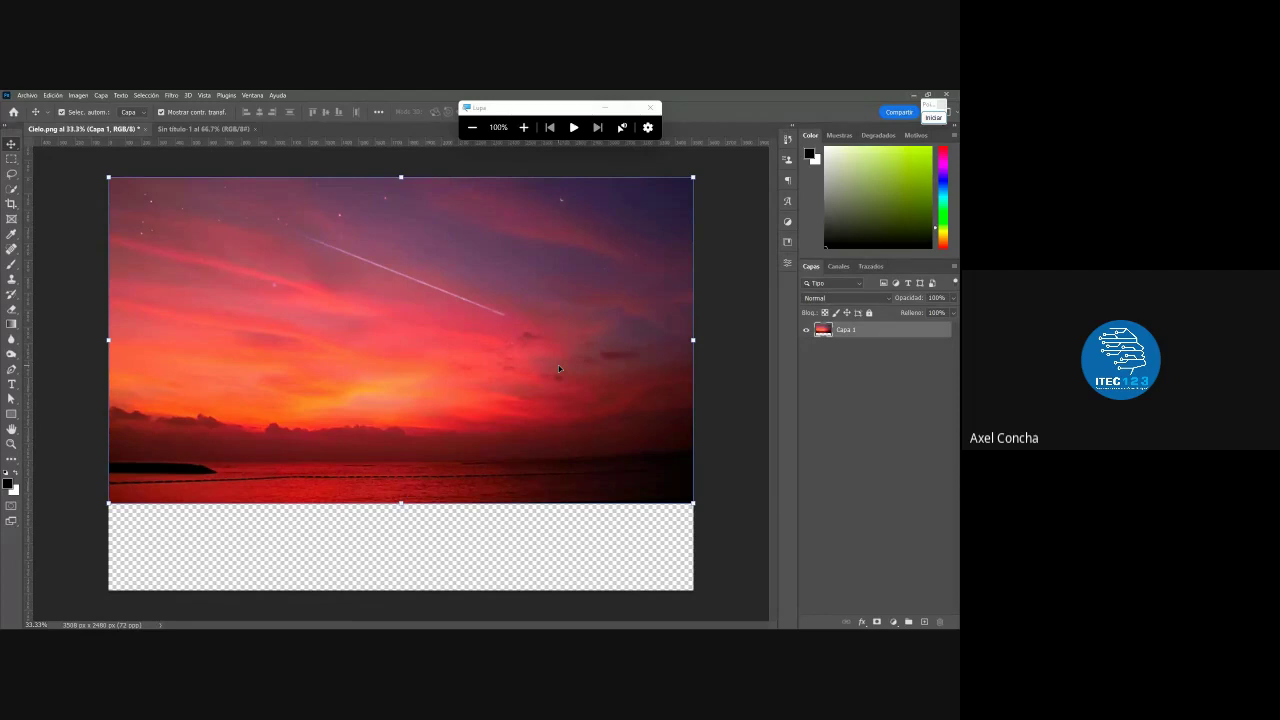
# From the Sin título-1 document, open Luna.png from the Desktop via Archivo > Abrir
pyautogui.click(185, 129)
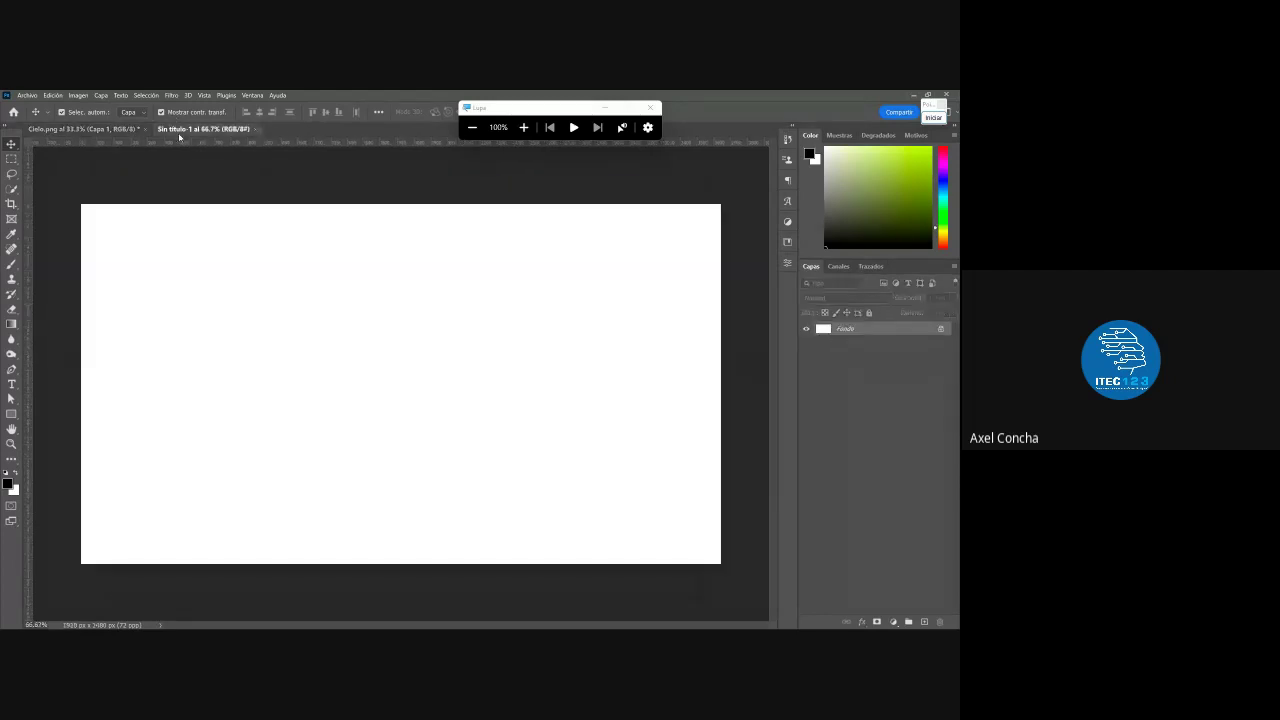
pyautogui.click(27, 95)
pyautogui.click(32, 115)
pyautogui.doubleClick(389, 297)
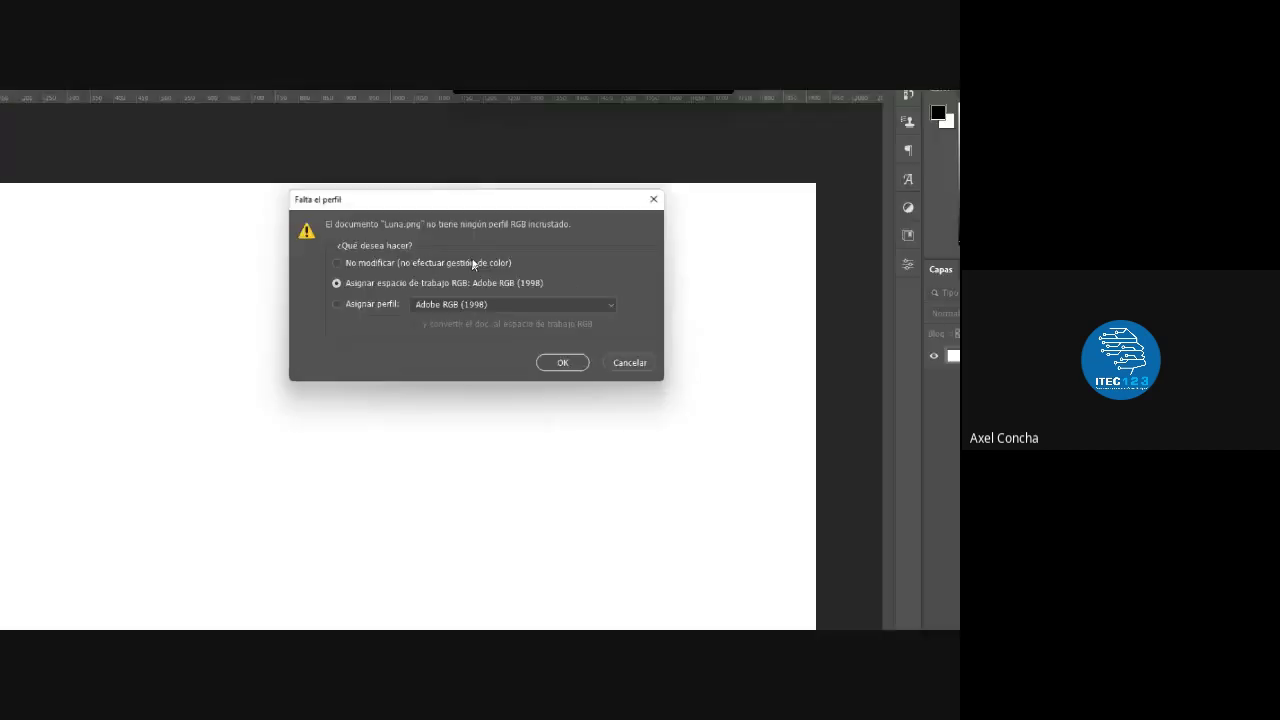
# Try the unmanaged, Adobe RGB (1998) and specific-profile options in the Falta el perfil prompt
pyautogui.click(474, 262)
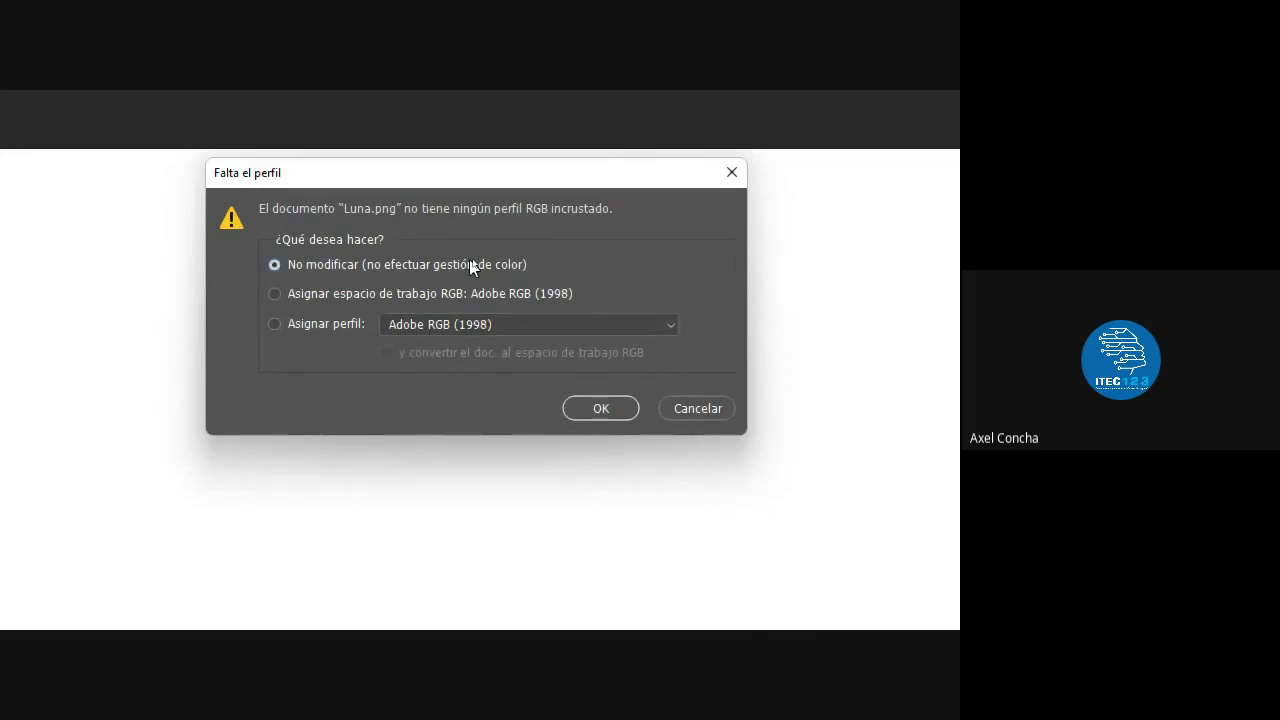
pyautogui.click(415, 291)
pyautogui.click(500, 328)
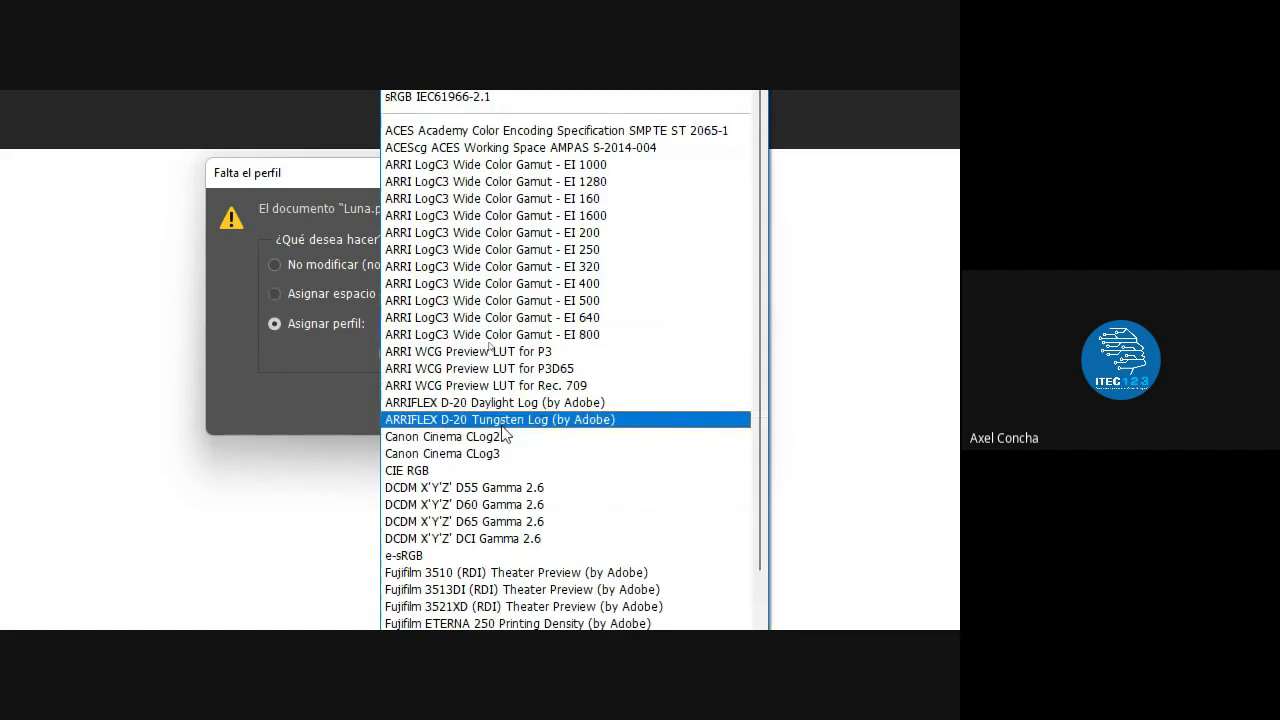
pyautogui.scroll(-10, 510, 470)
pyautogui.scroll(-2, 500, 420)
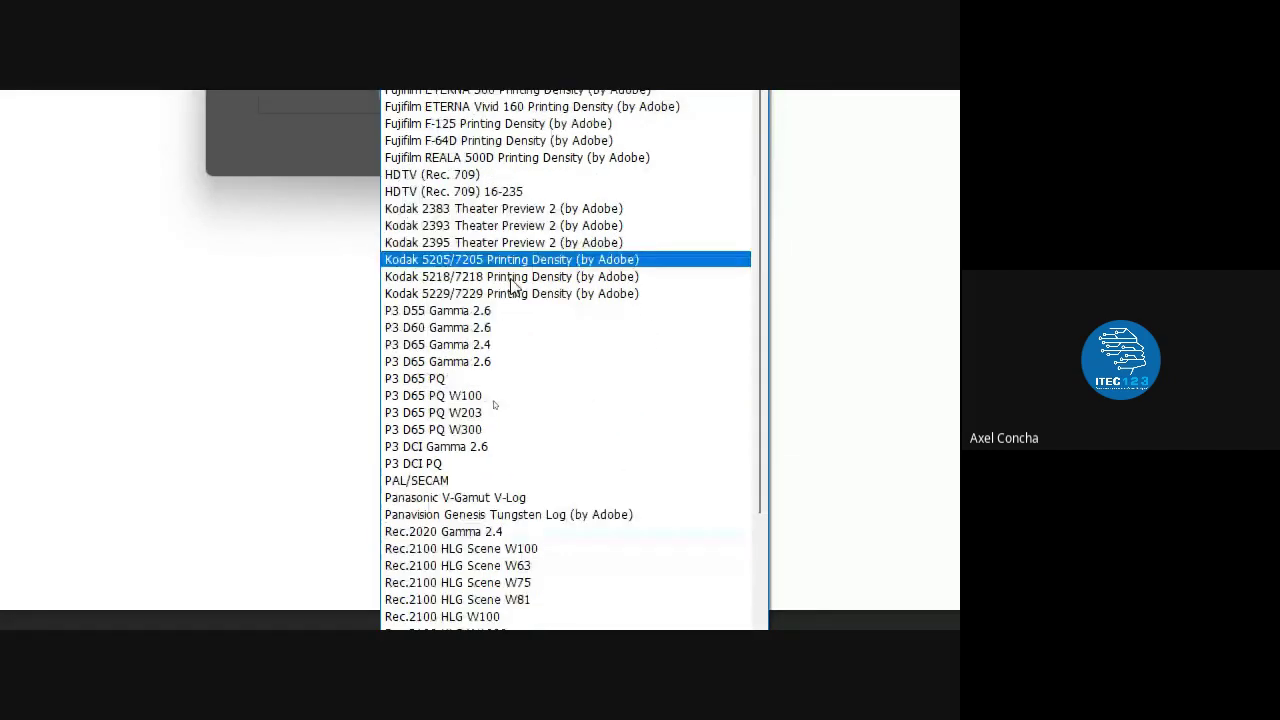
pyautogui.scroll(-4, 500, 420)
pyautogui.click(390, 245)
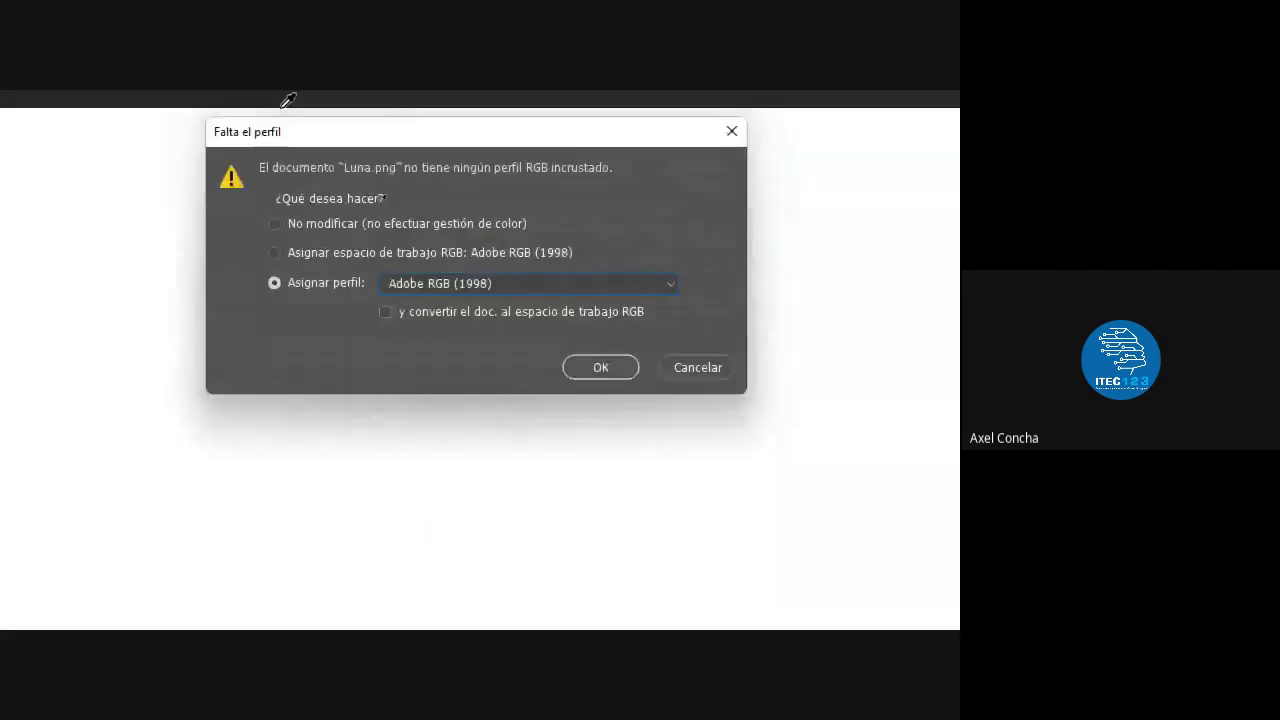
# Browse the working RGB profile list, cancel opening Luna.png, and reset the magnifier to 100%
pyautogui.click(313, 261)
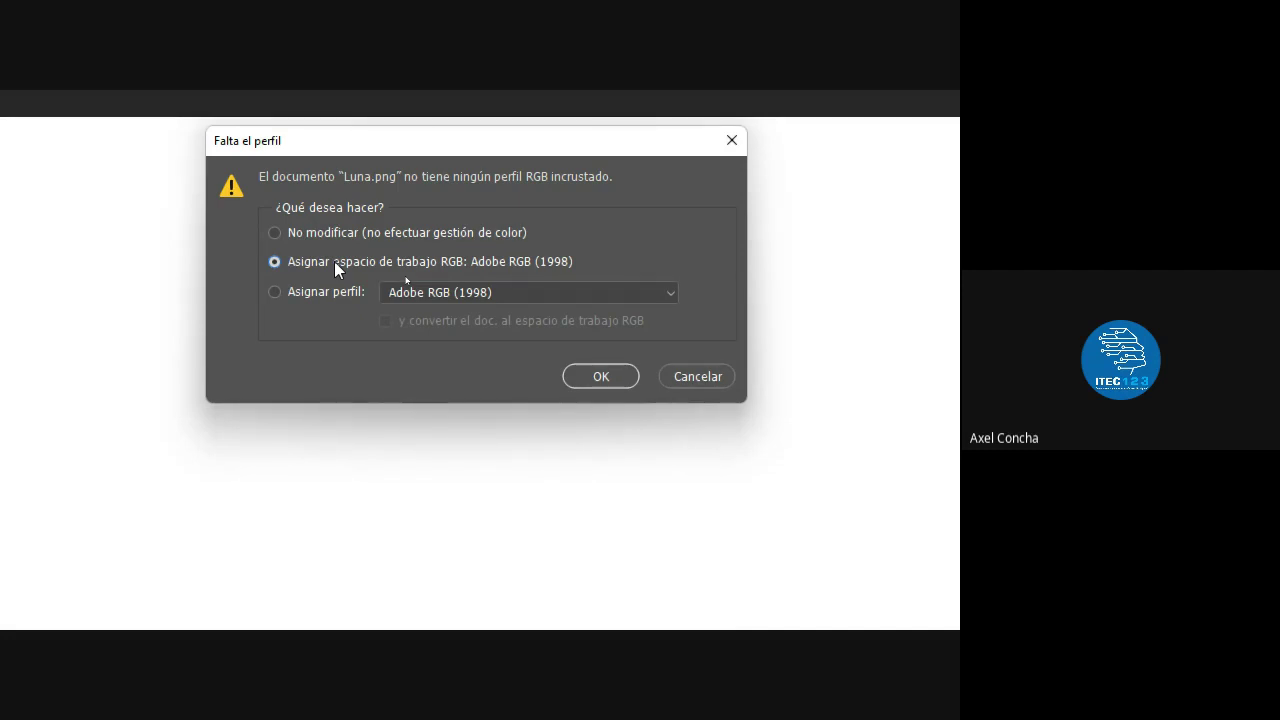
pyautogui.click(443, 292)
pyautogui.scroll(-3, 430, 295)
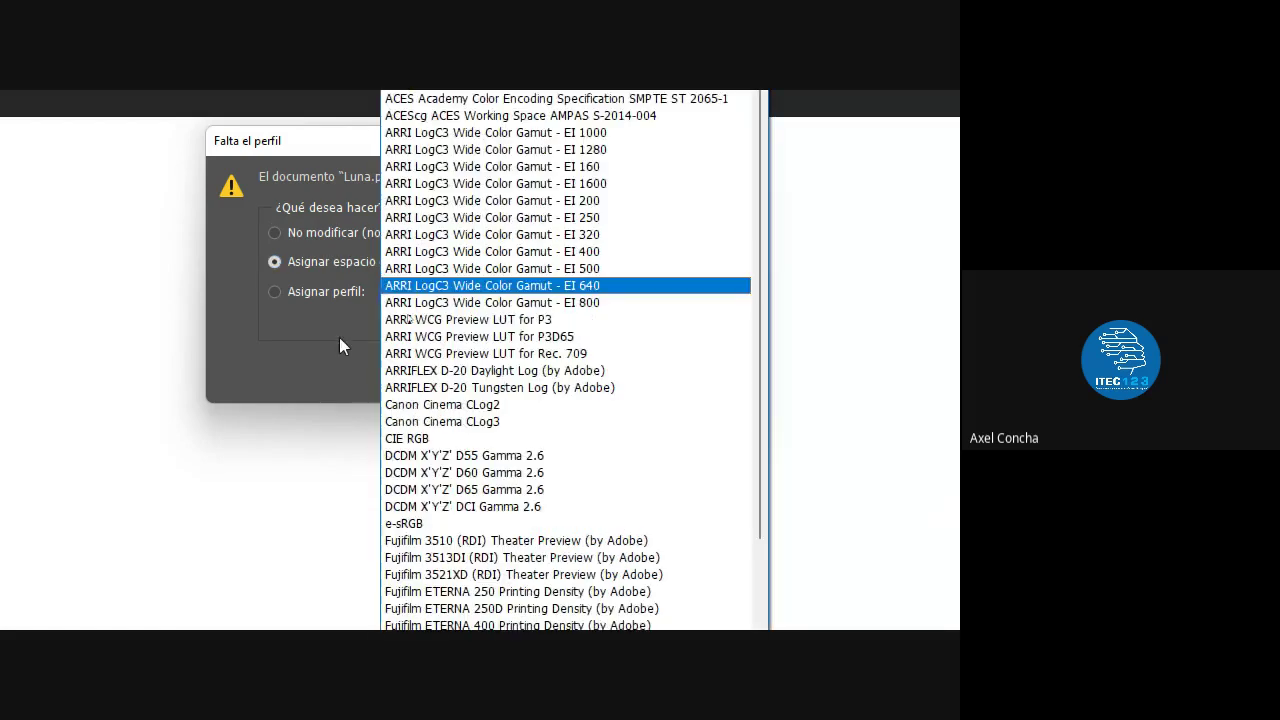
pyautogui.click(339, 337)
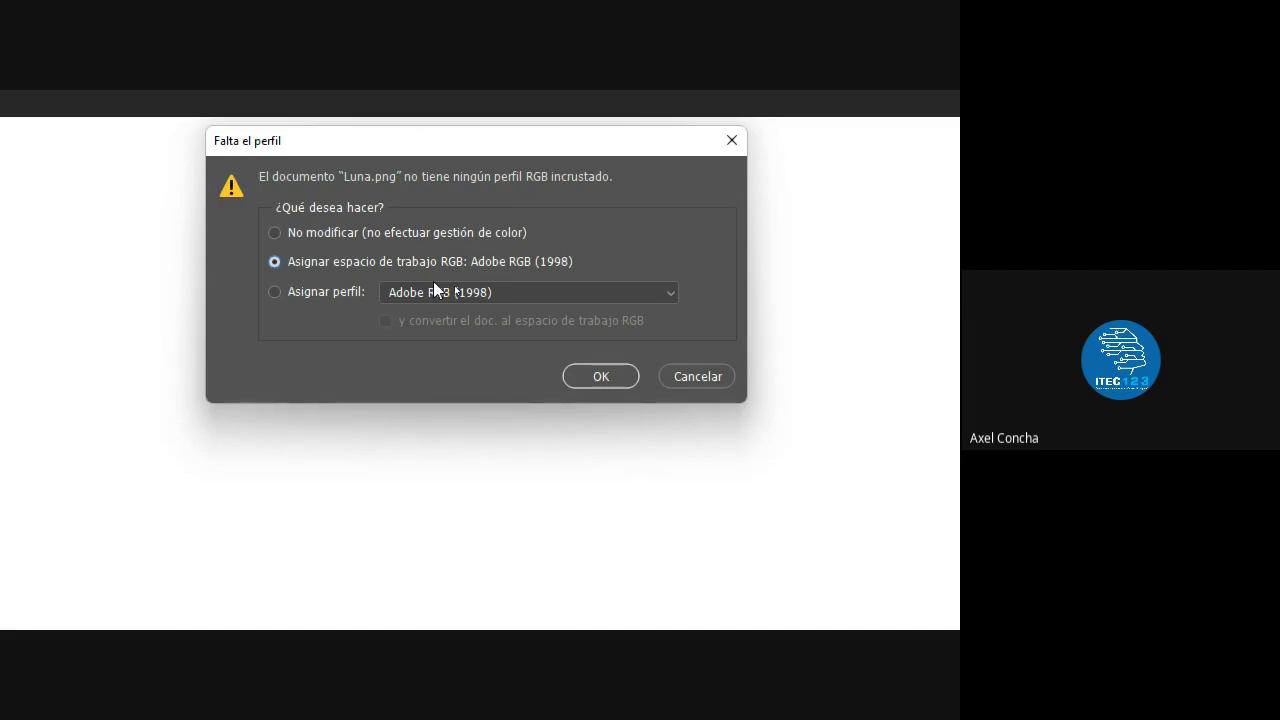
pyautogui.click(692, 376)
pyautogui.press('super+minus')
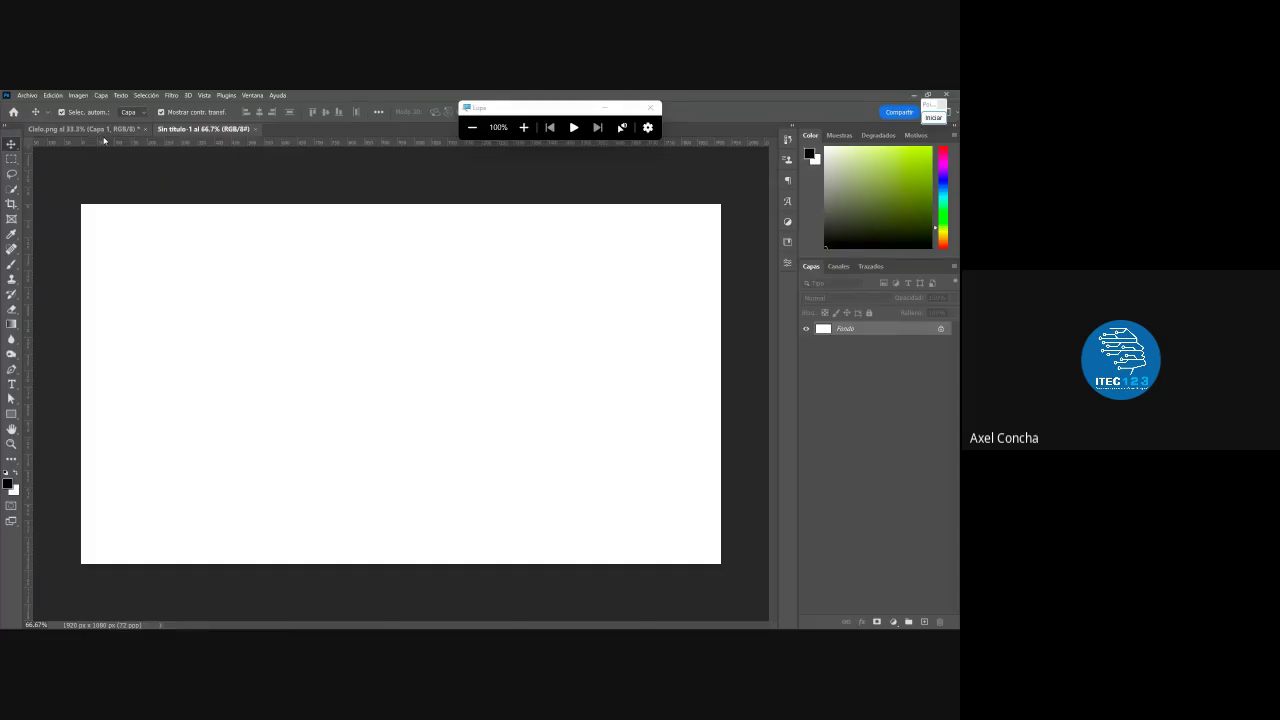
# Bring the Cielo.png sky document to the front and deselect Capa 1
pyautogui.click(117, 130)
pyautogui.click(730, 326)
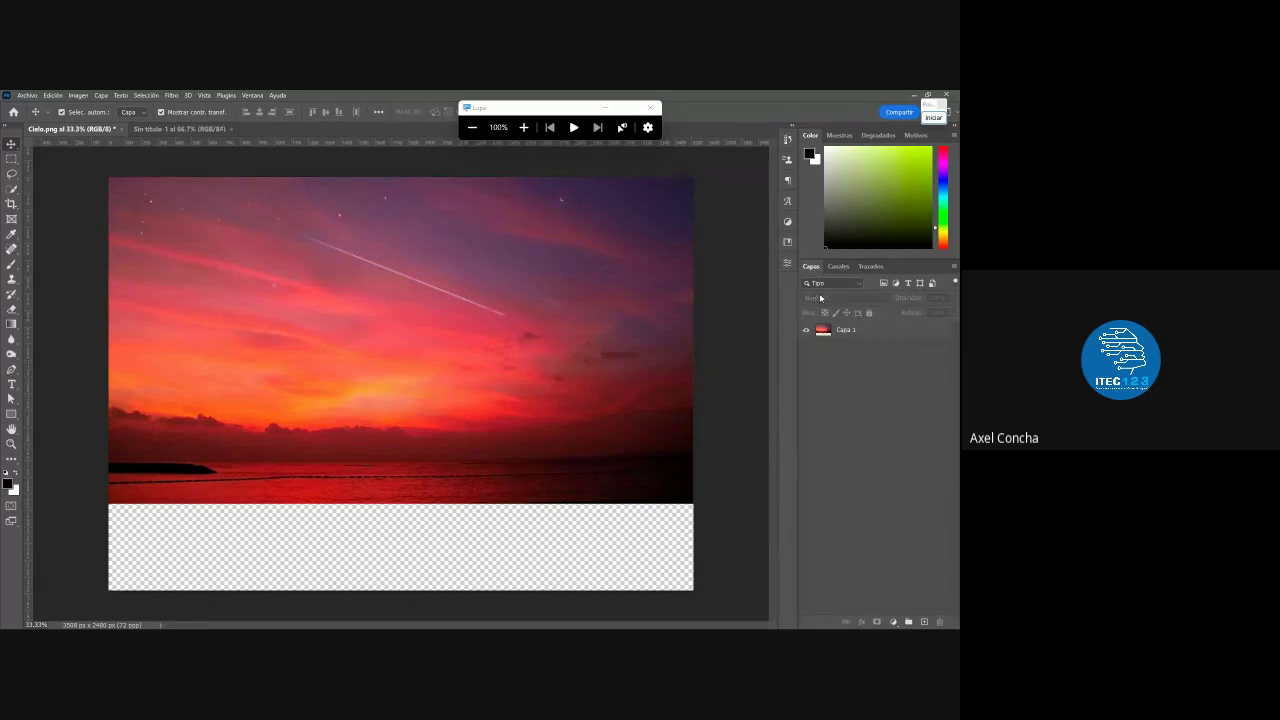
# Draw red annotation boxes around the magnified menu bar, then switch to Google Meet
pyautogui.click(933, 117)
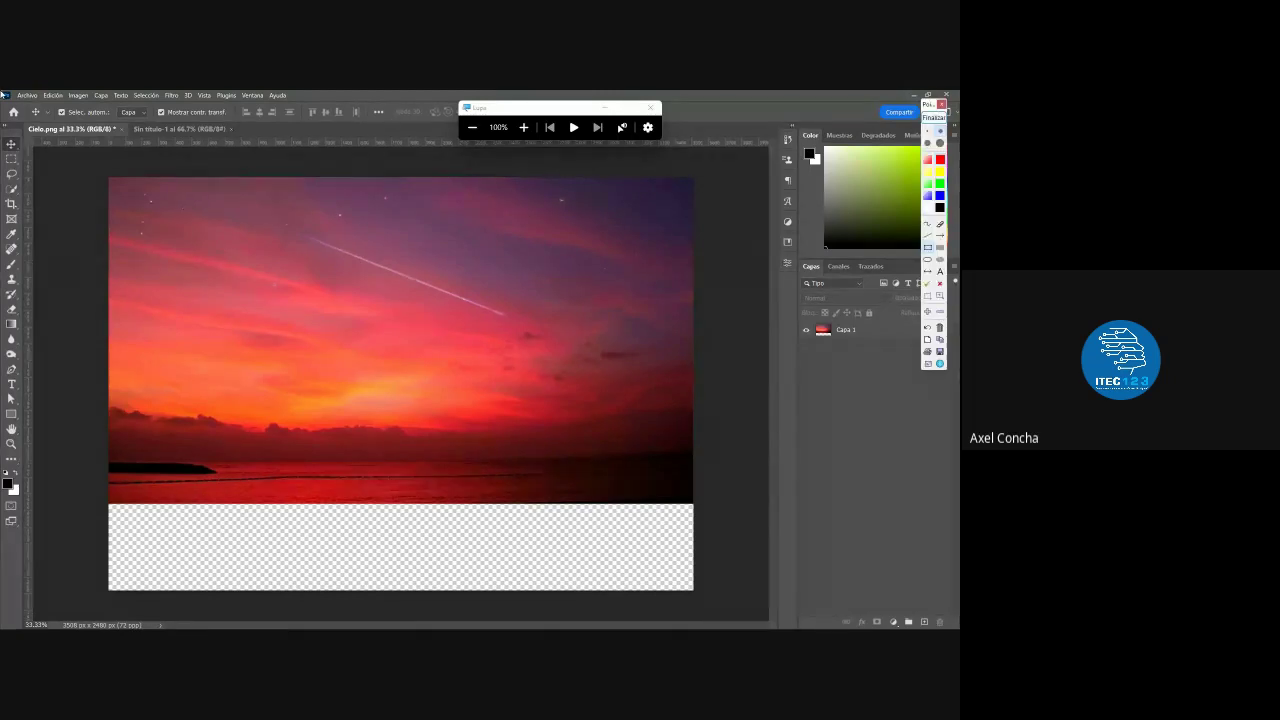
pyautogui.press('super+plus')
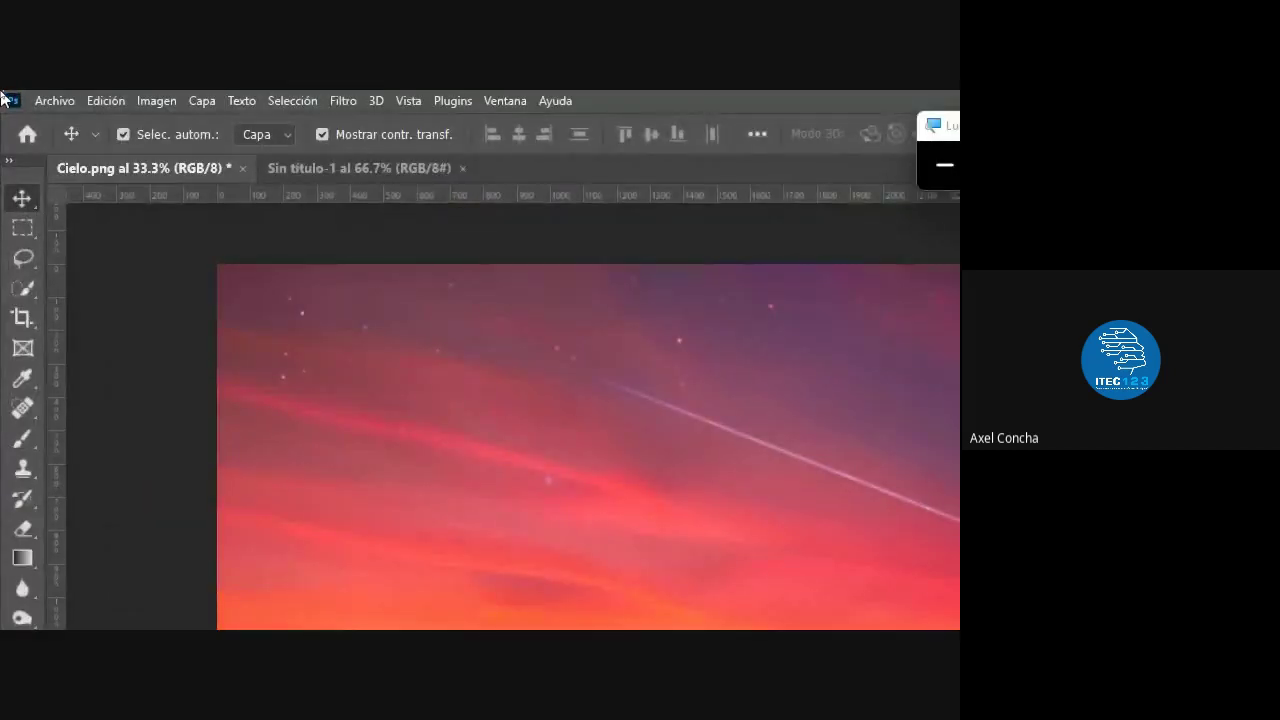
pyautogui.moveTo(1, 91); pyautogui.dragTo(603, 115)
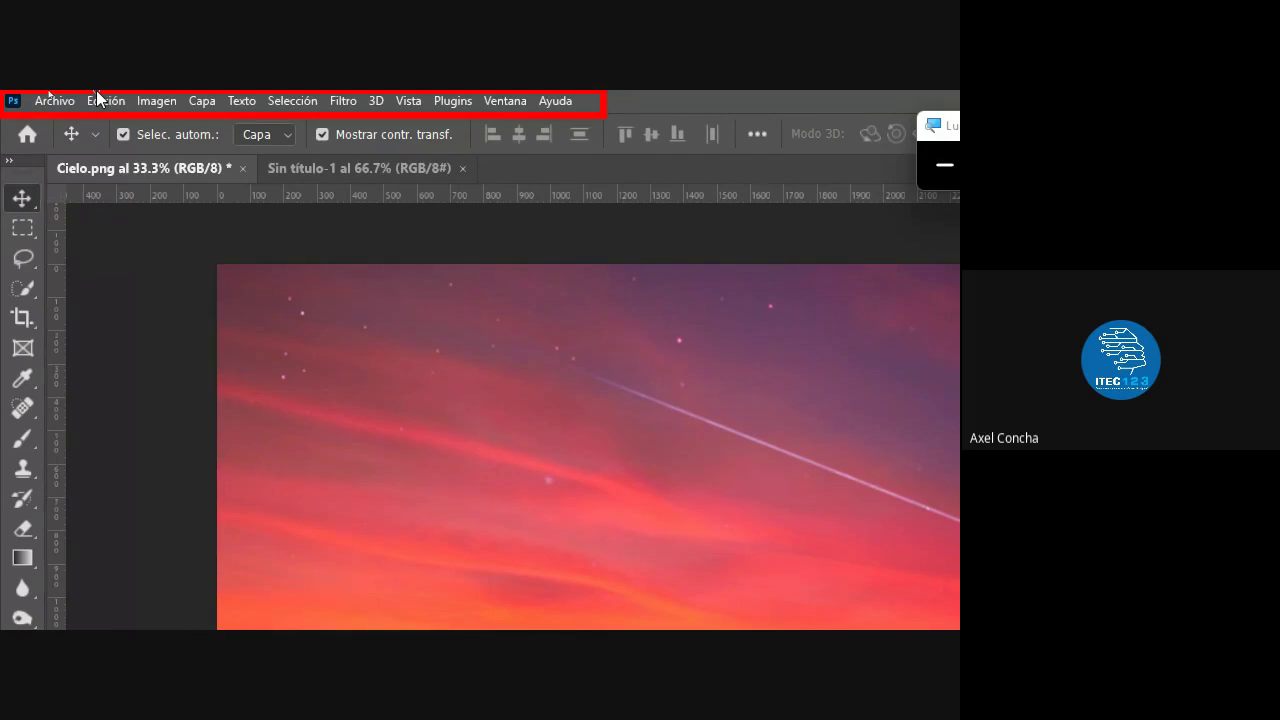
pyautogui.moveTo(120, 97); pyautogui.dragTo(596, 116)
pyautogui.moveTo(141, 102); pyautogui.dragTo(590, 100)
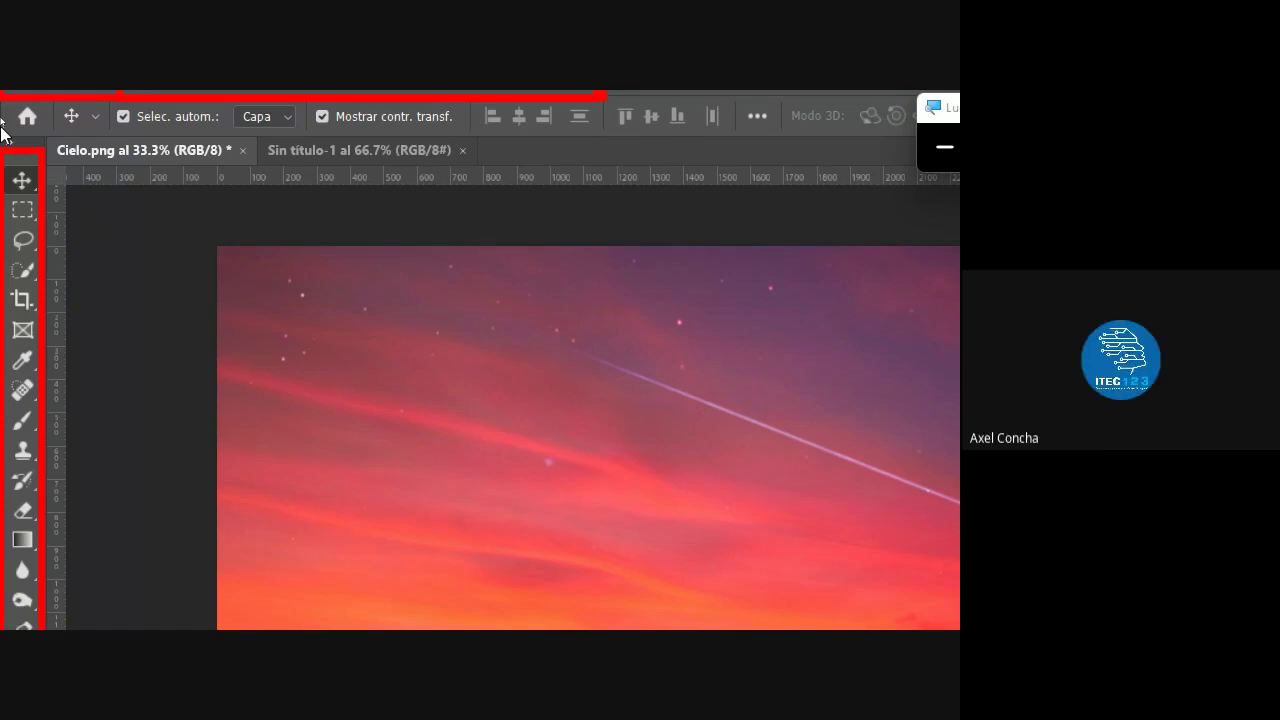
pyautogui.hotkey('alt', 'Tab')
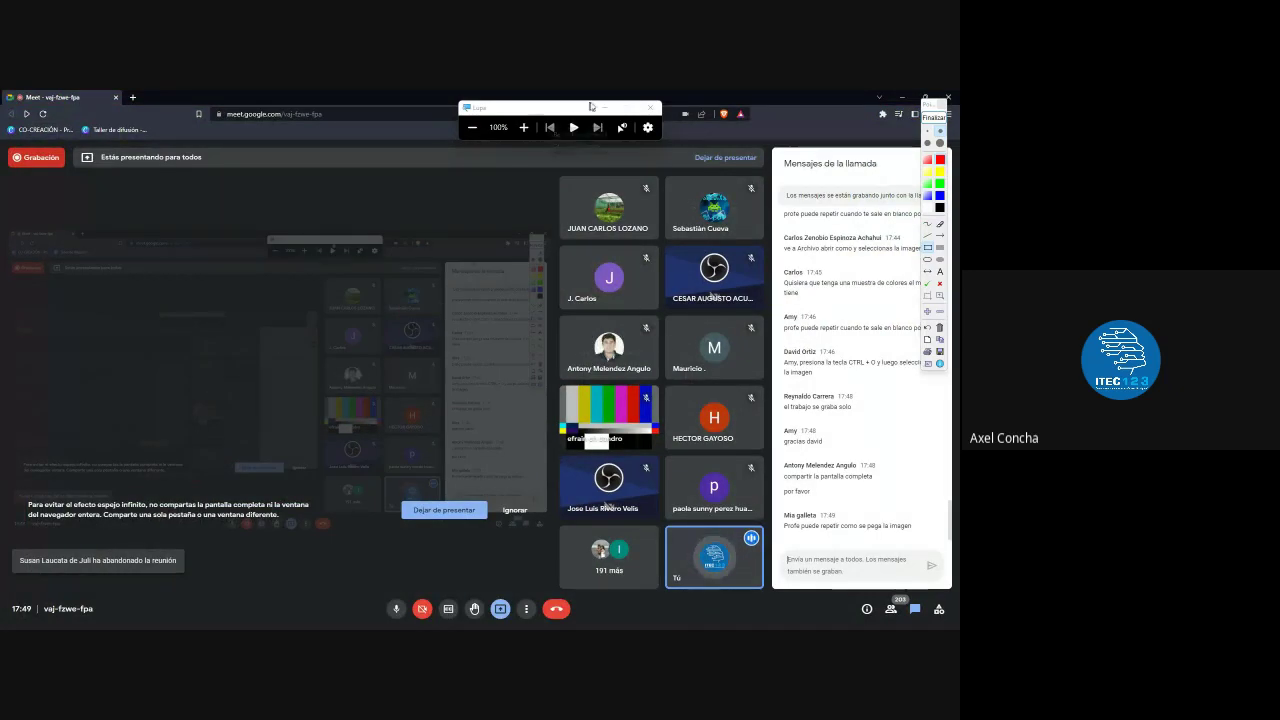
# Close the screen magnifier and the Meet chat panel
pyautogui.press('super+Escape')
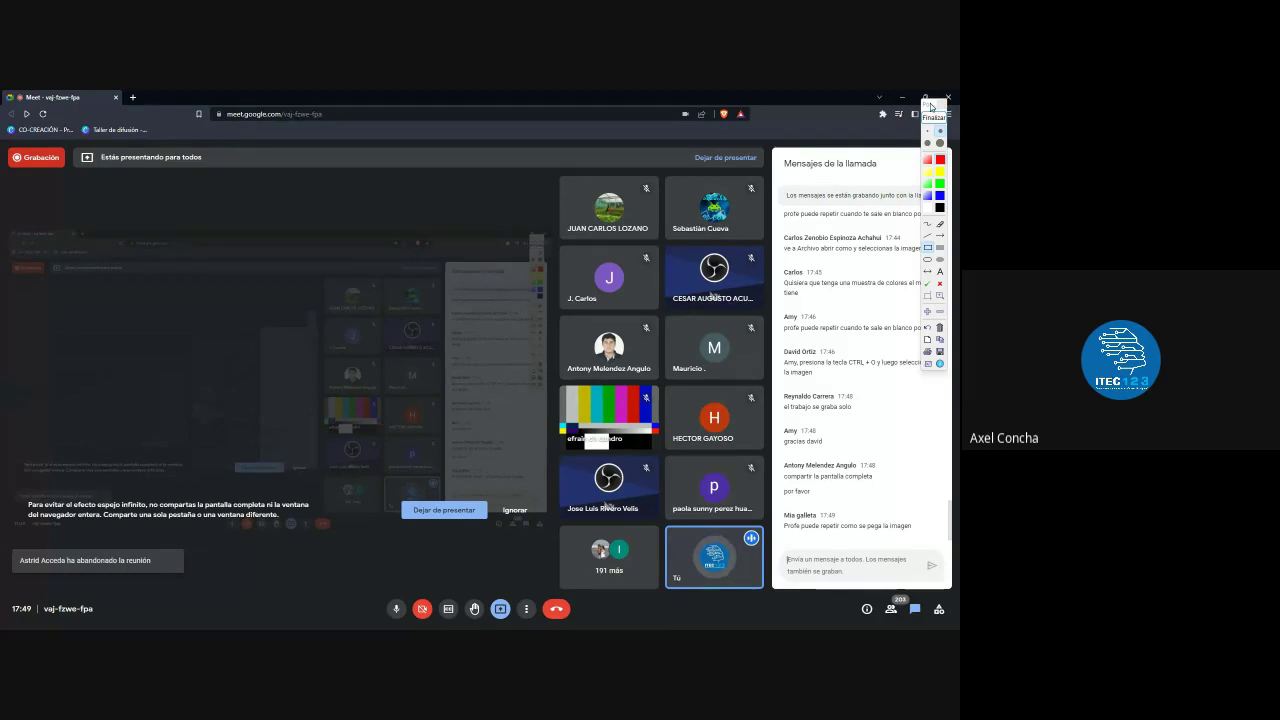
pyautogui.hotkey('alt', 'Tab')
pyautogui.click(899, 134)
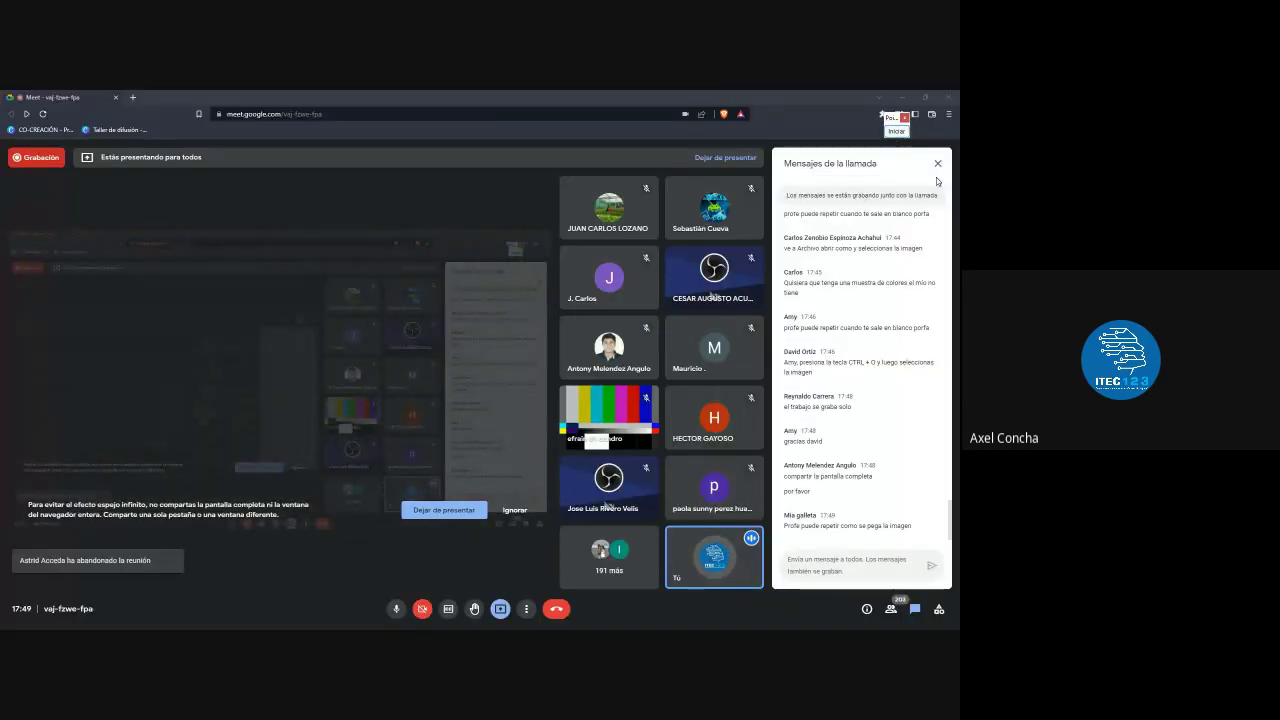
pyautogui.press('super+plus')
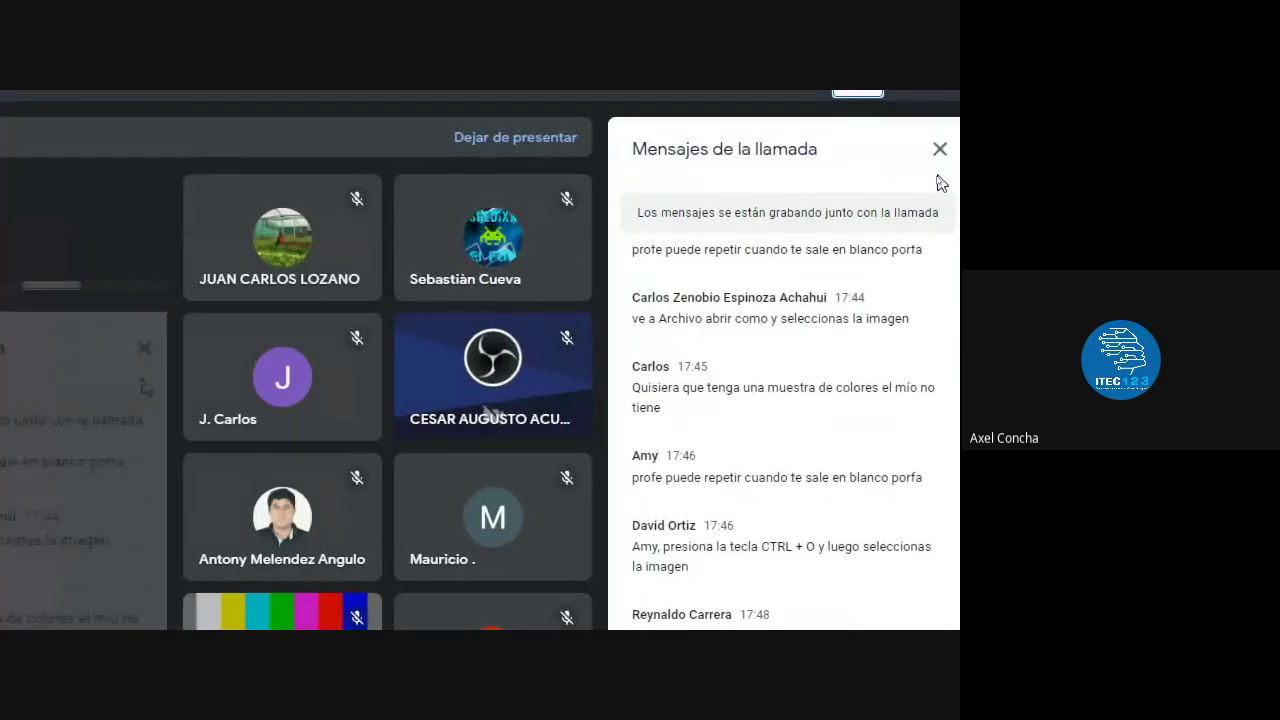
pyautogui.click(938, 163)
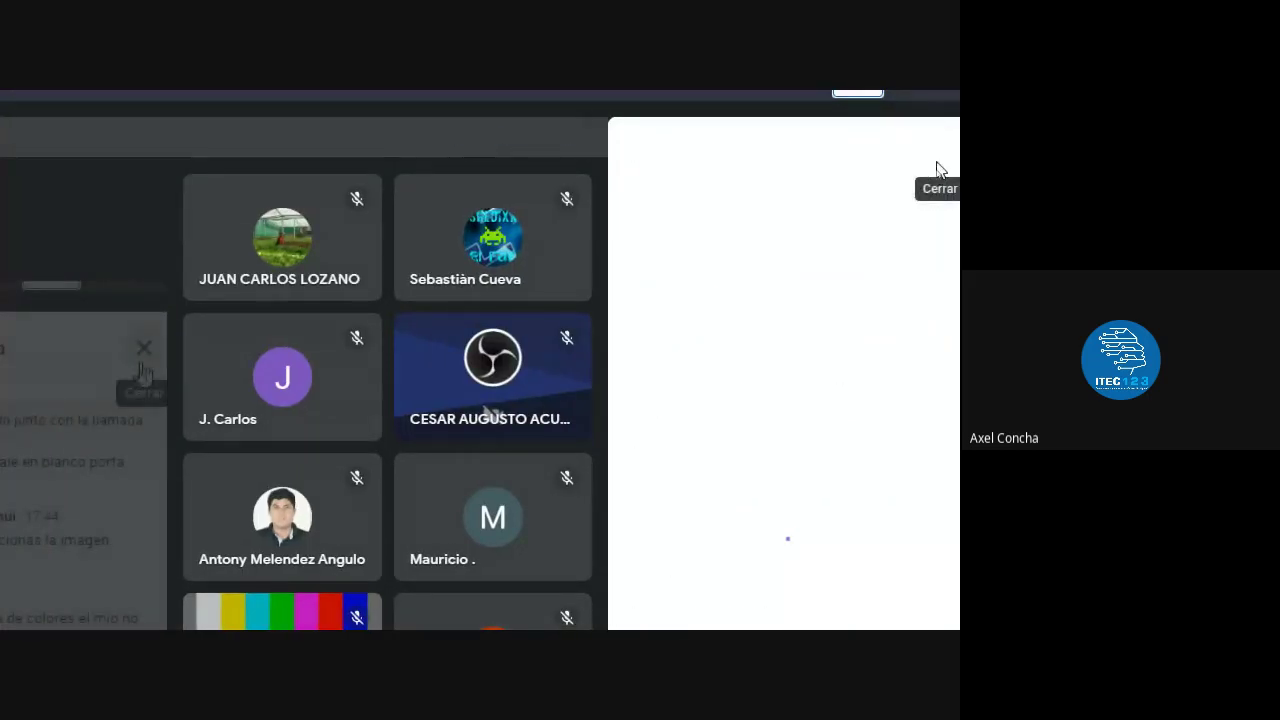
pyautogui.press('super+minus')
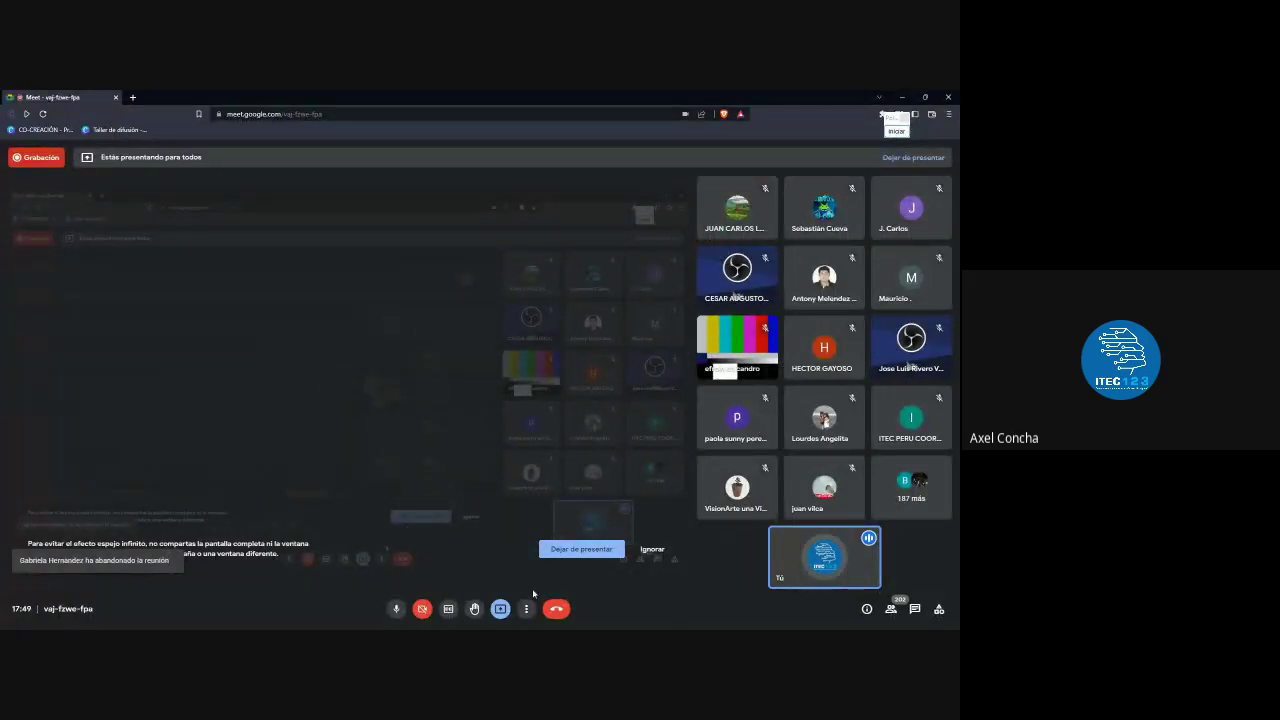
# Put the meeting in full screen and check the participants list
pyautogui.click(527, 608)
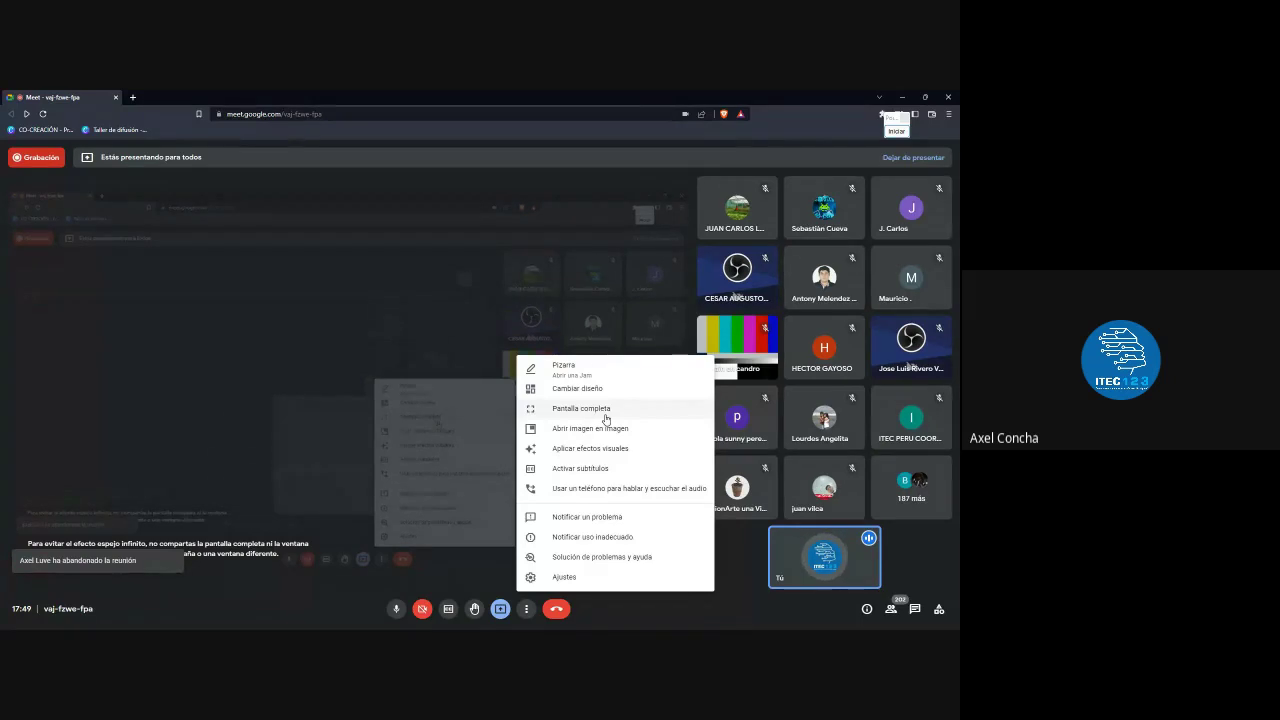
pyautogui.click(605, 419)
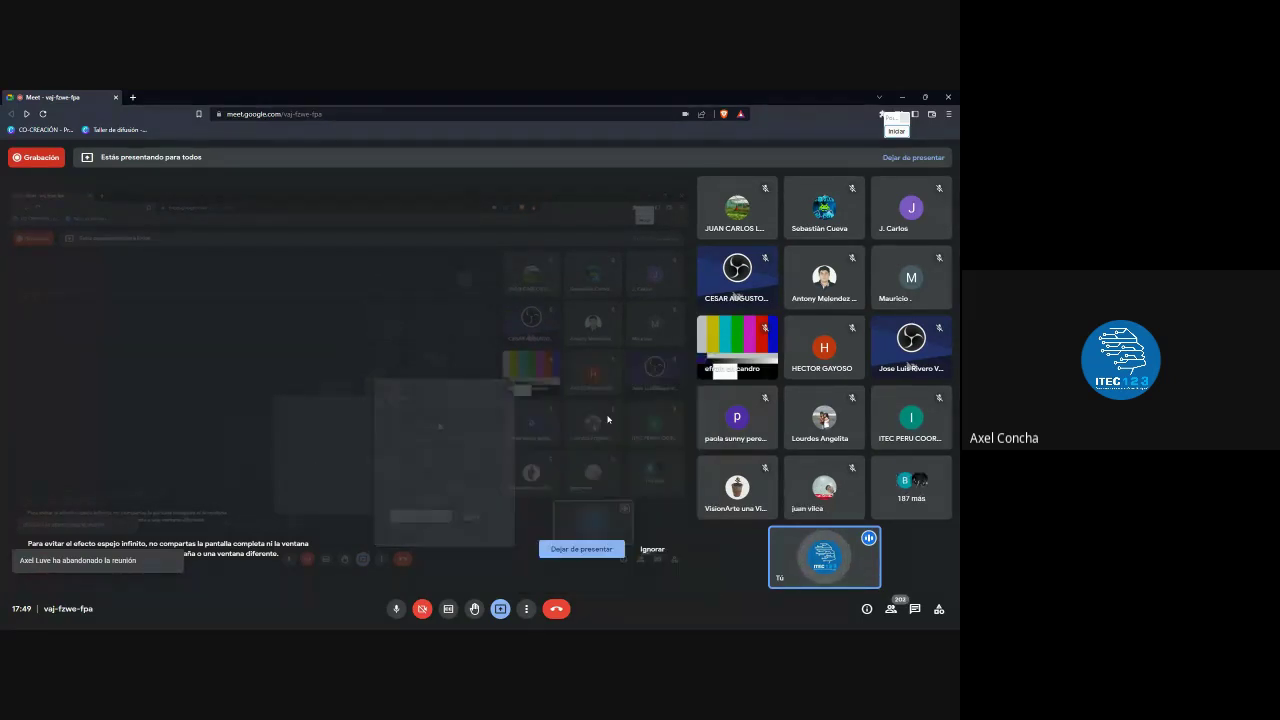
pyautogui.click(891, 610)
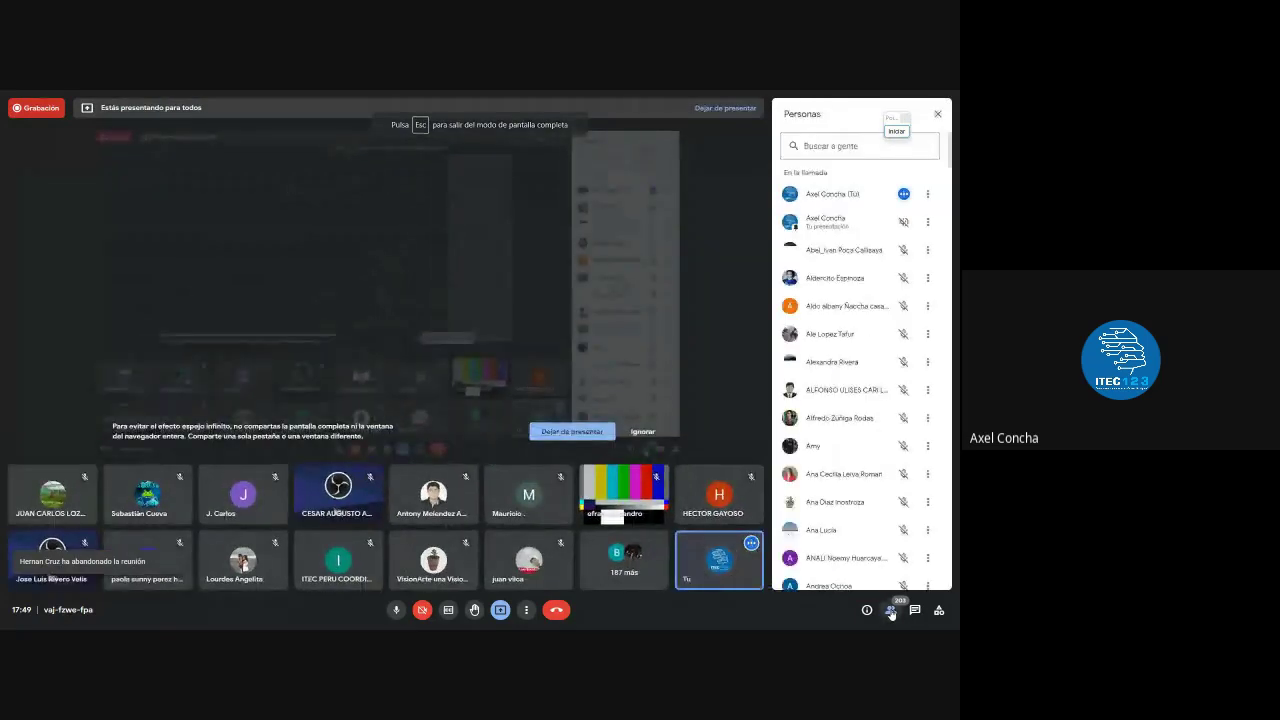
pyautogui.click(891, 610)
# Switch the call layout to Foco and then back to Mosaico
pyautogui.click(526, 610)
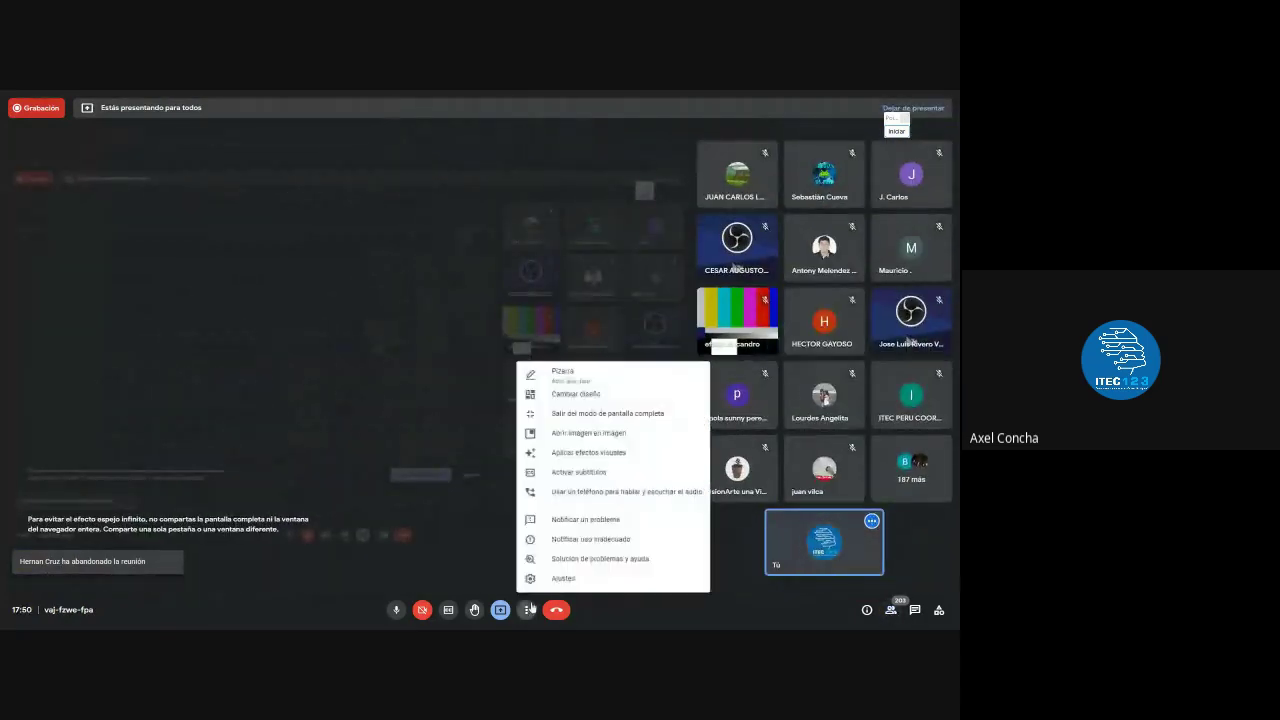
pyautogui.click(577, 392)
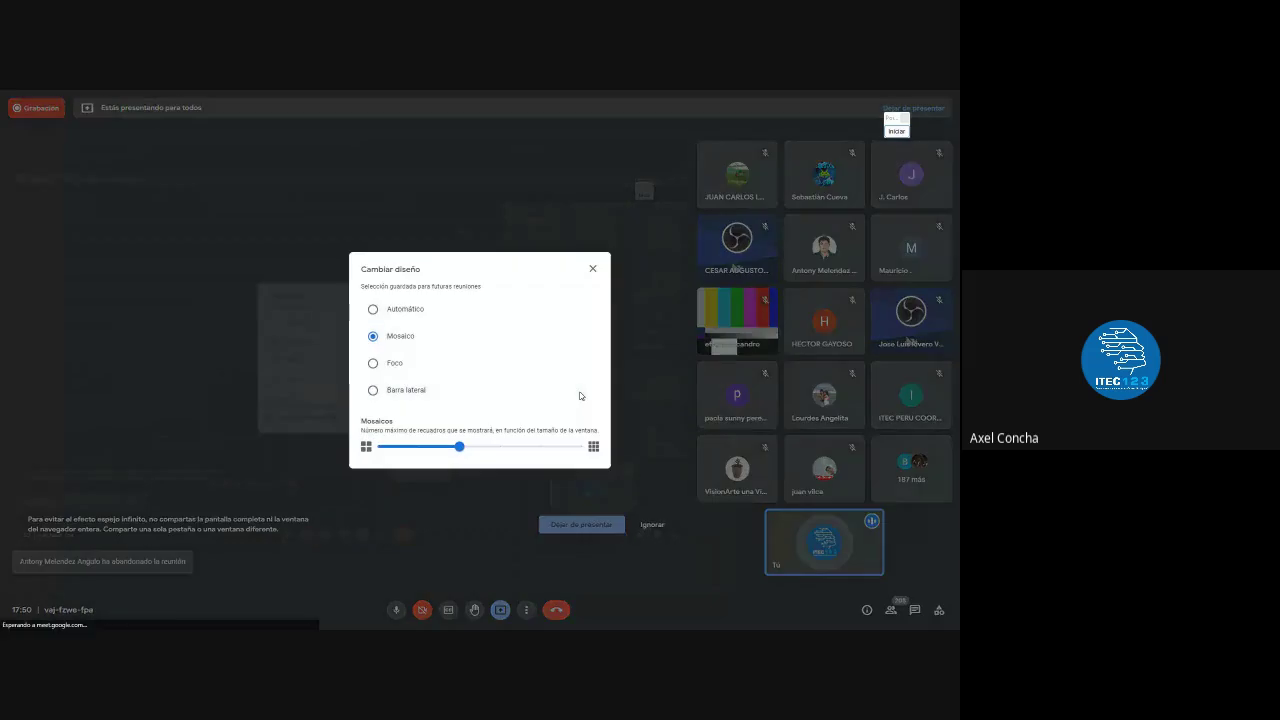
pyautogui.click(391, 363)
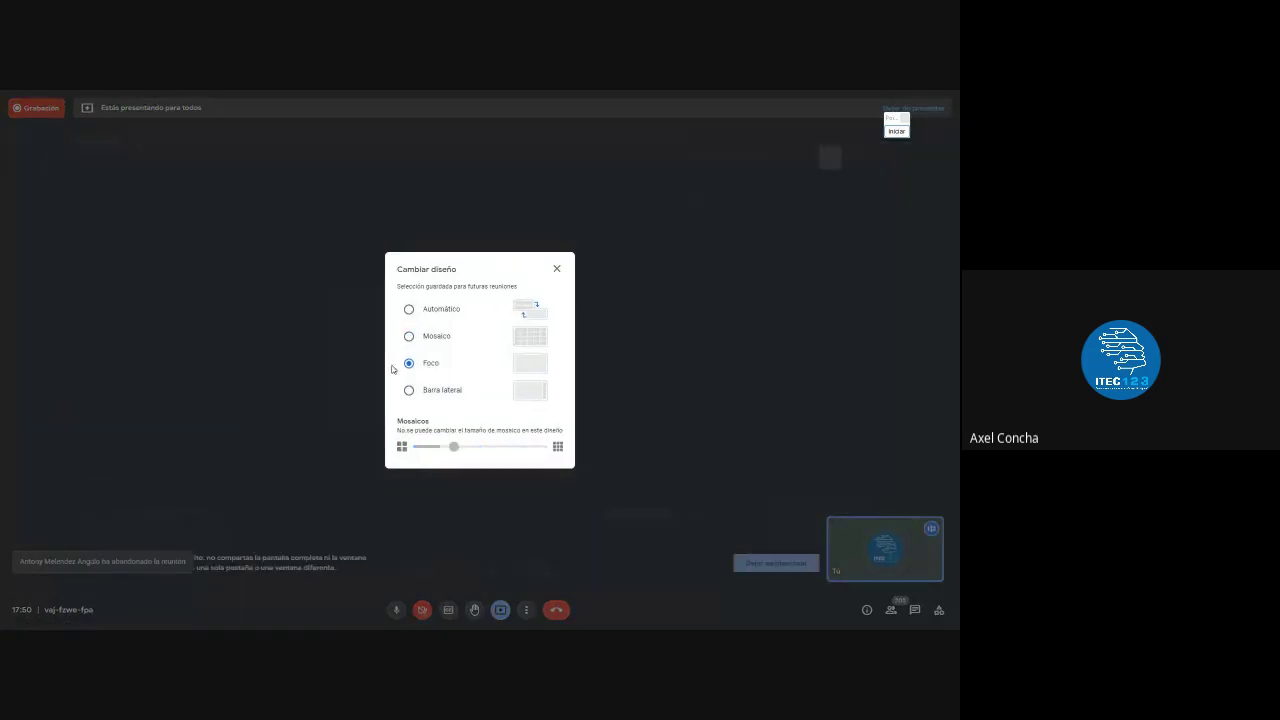
pyautogui.click(558, 271)
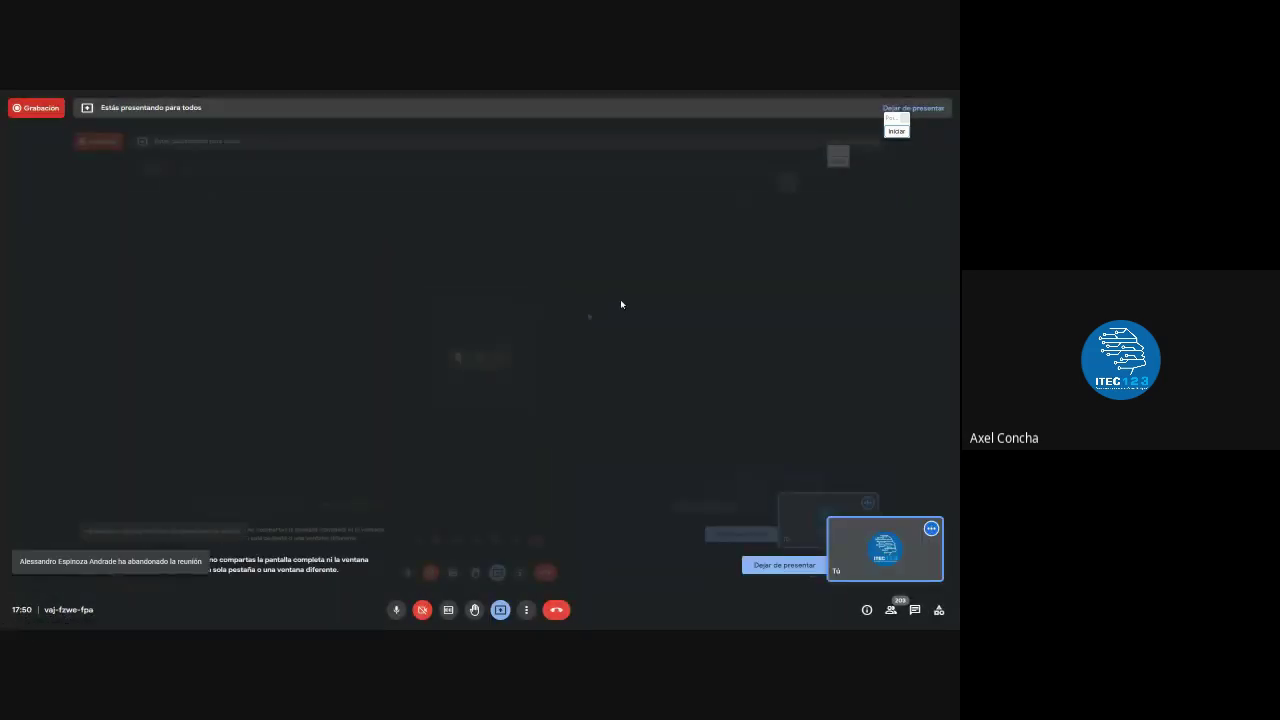
pyautogui.click(526, 610)
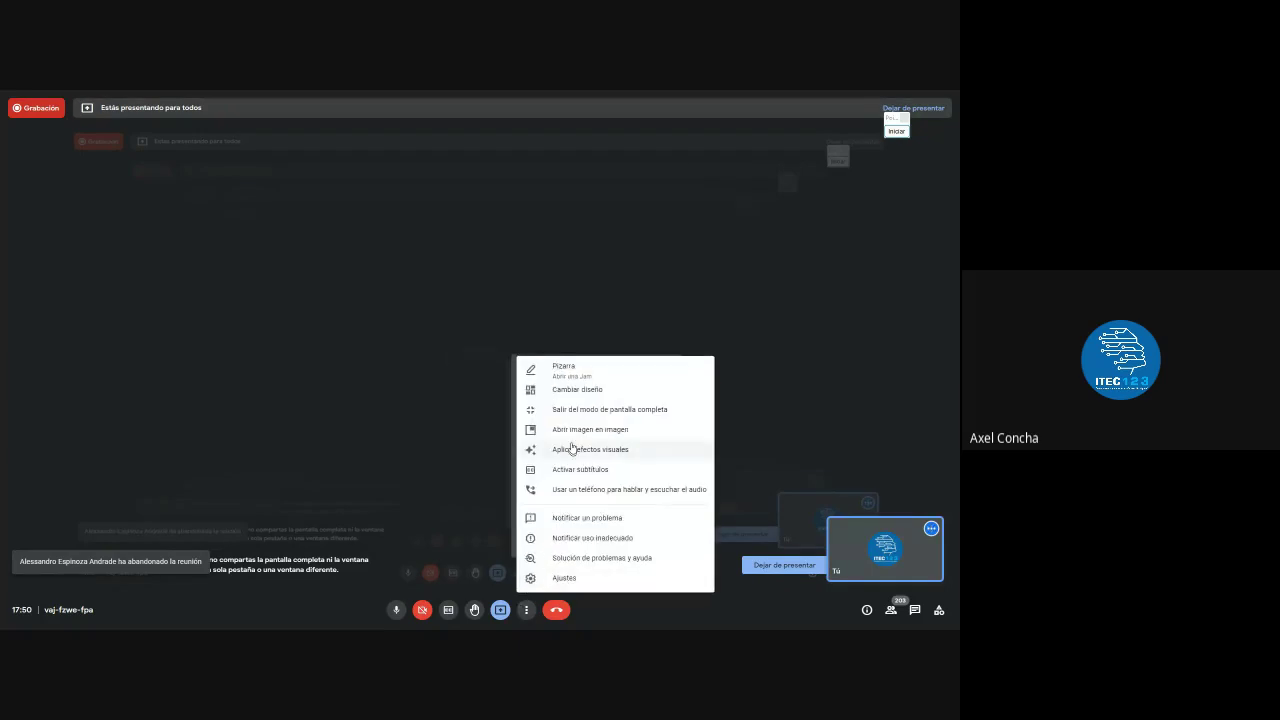
pyautogui.click(575, 389)
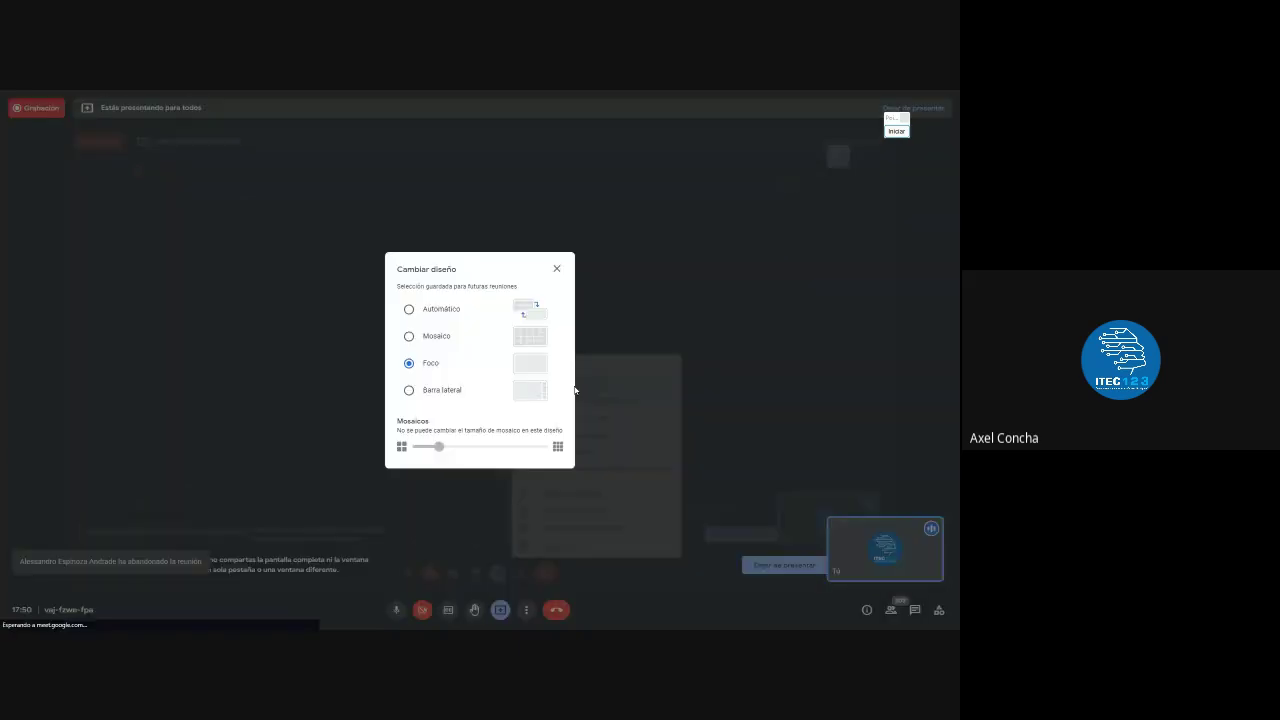
pyautogui.click(442, 338)
pyautogui.click(591, 270)
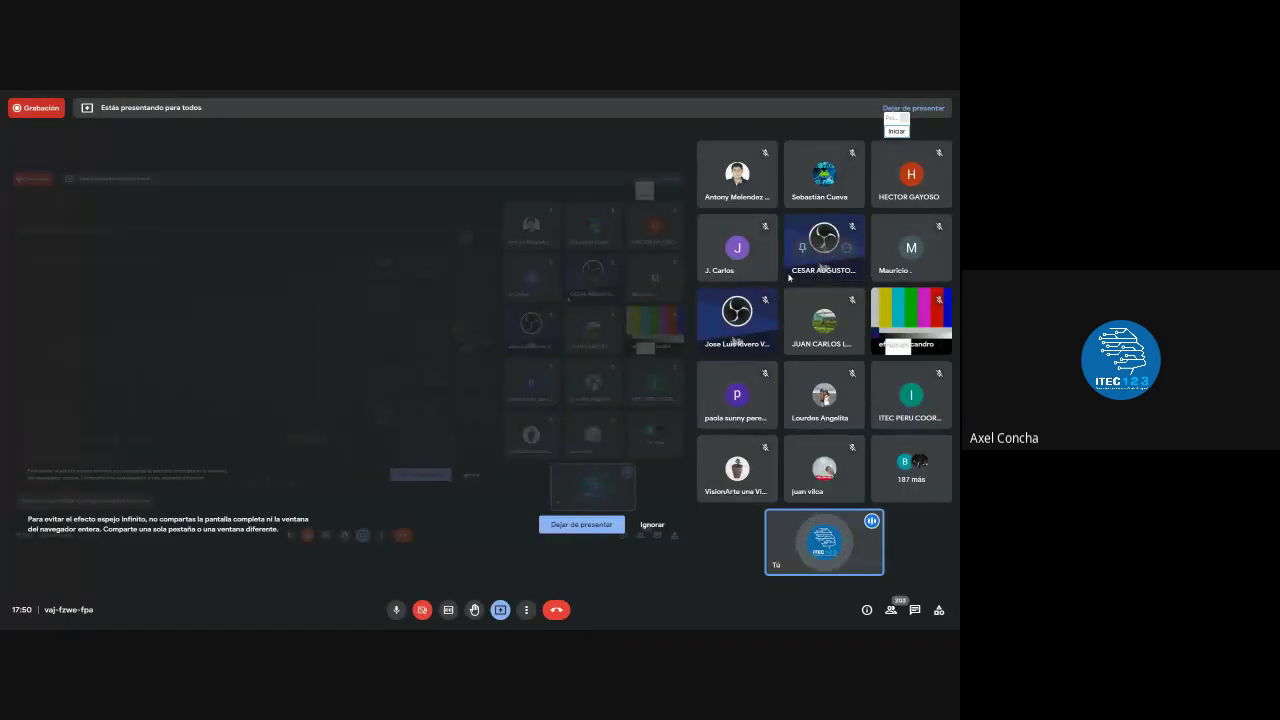
# Reopen the participants list and call chat, then leave full screen
pyautogui.click(890, 609)
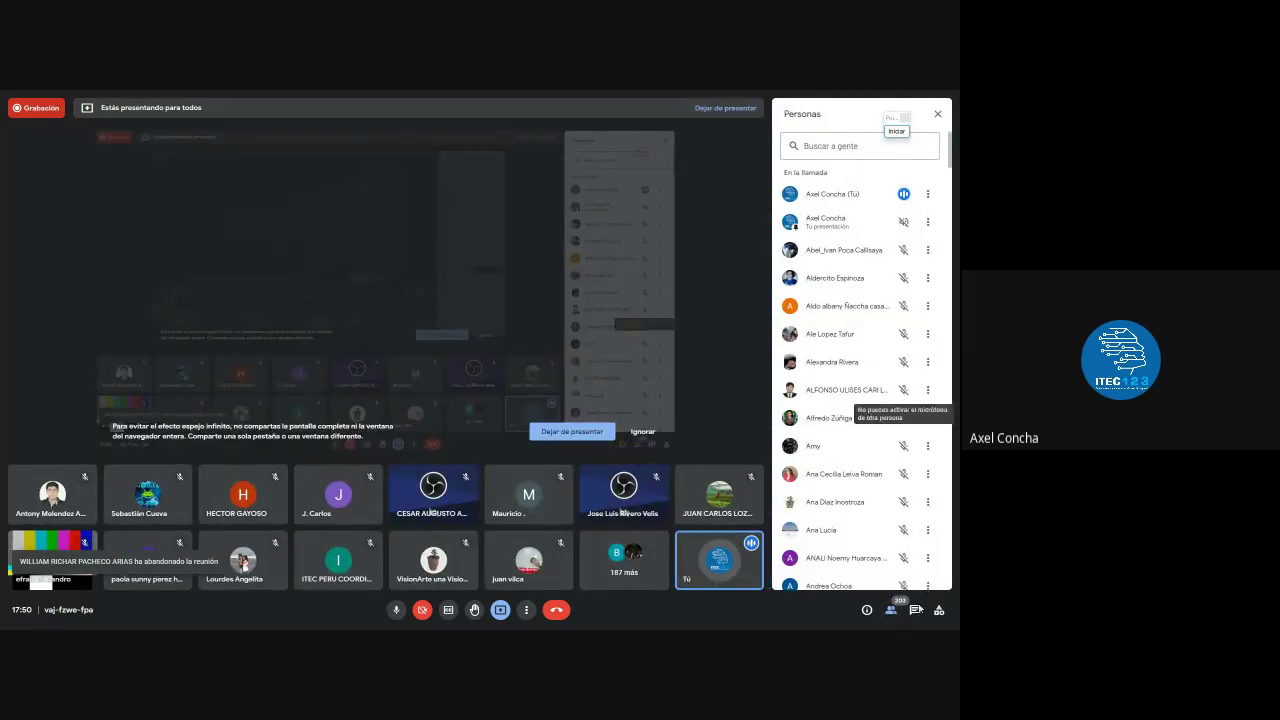
pyautogui.click(914, 609)
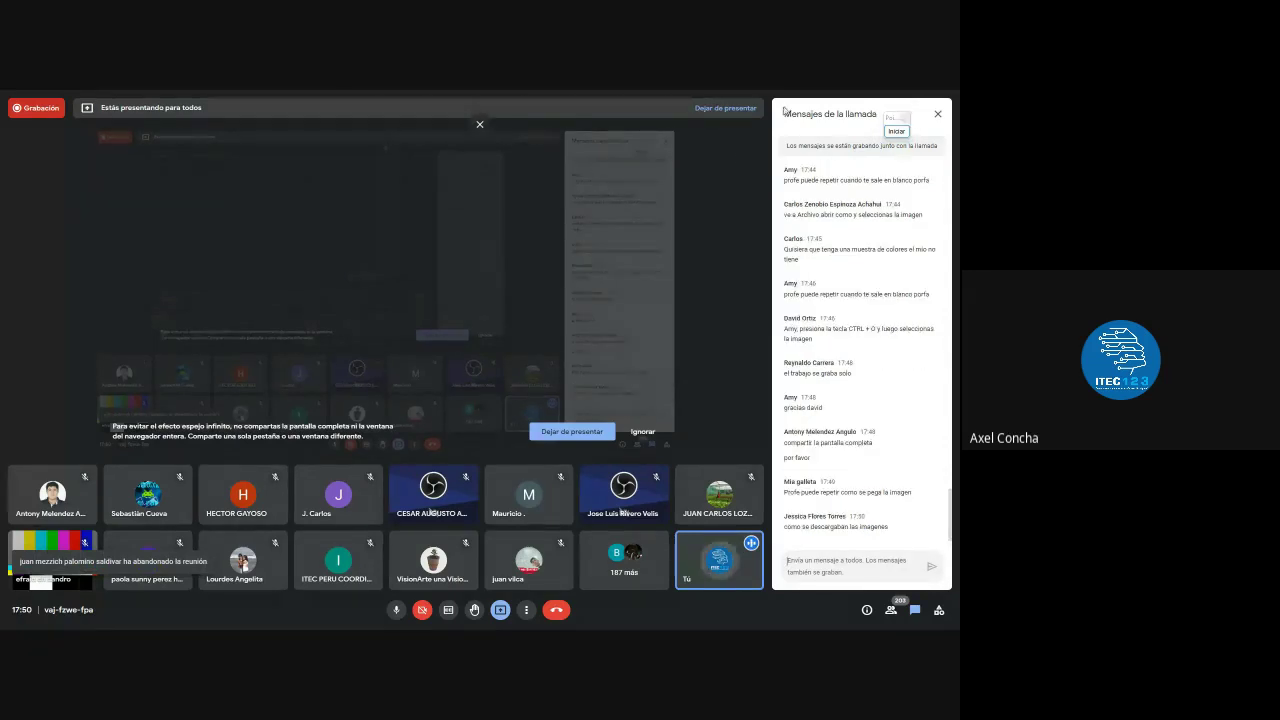
pyautogui.press('F11')
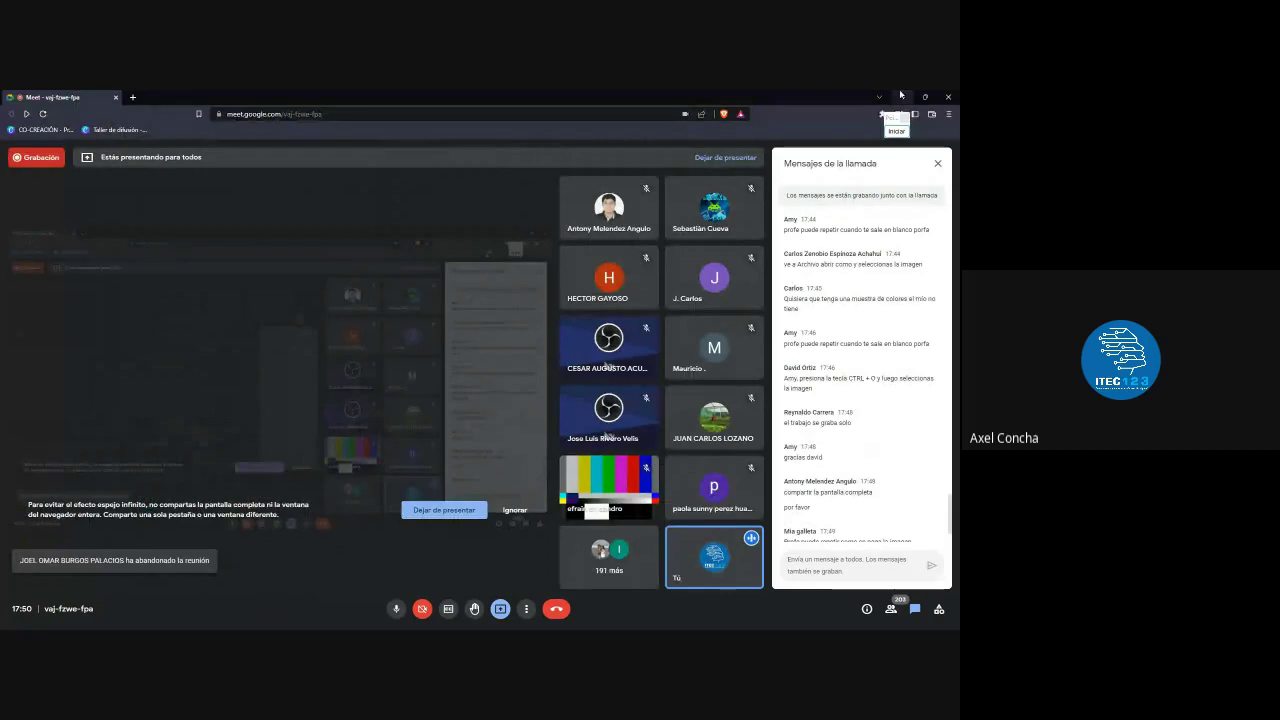
# Minimize Meet, box the toolbar and tool-options row in red, then clear the annotations
pyautogui.click(902, 96)
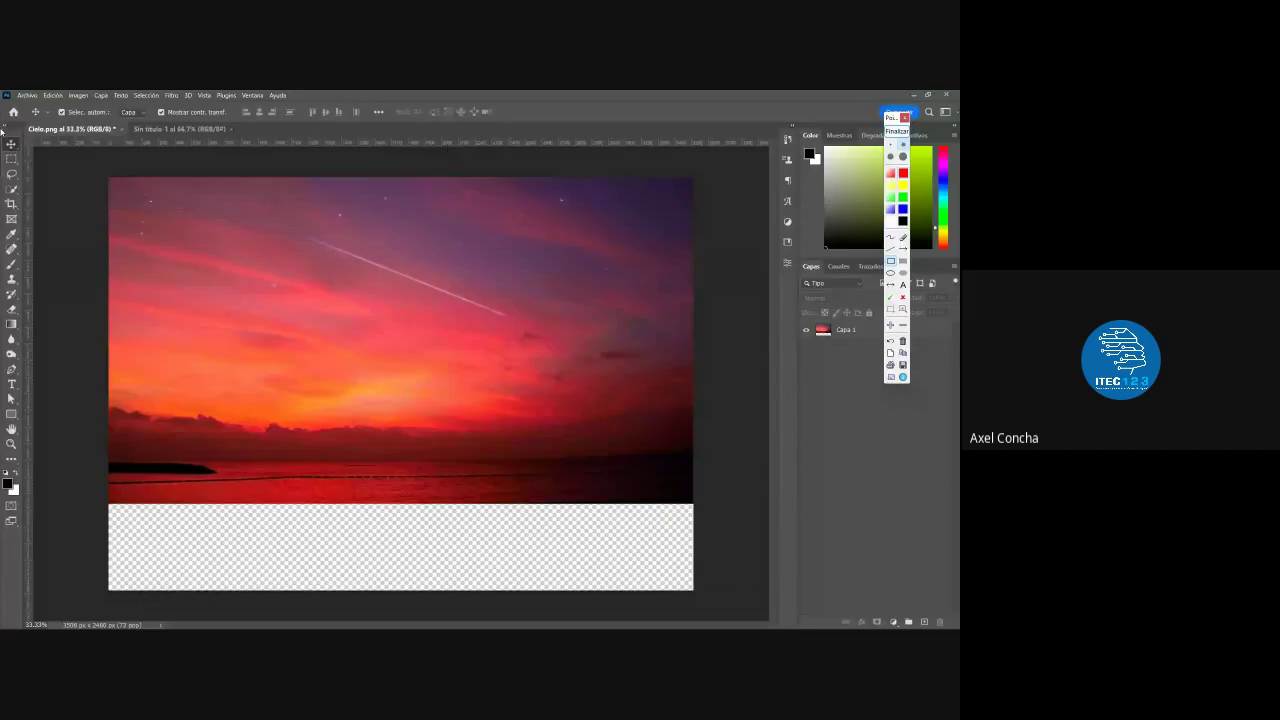
pyautogui.moveTo(2, 128); pyautogui.dragTo(33, 530)
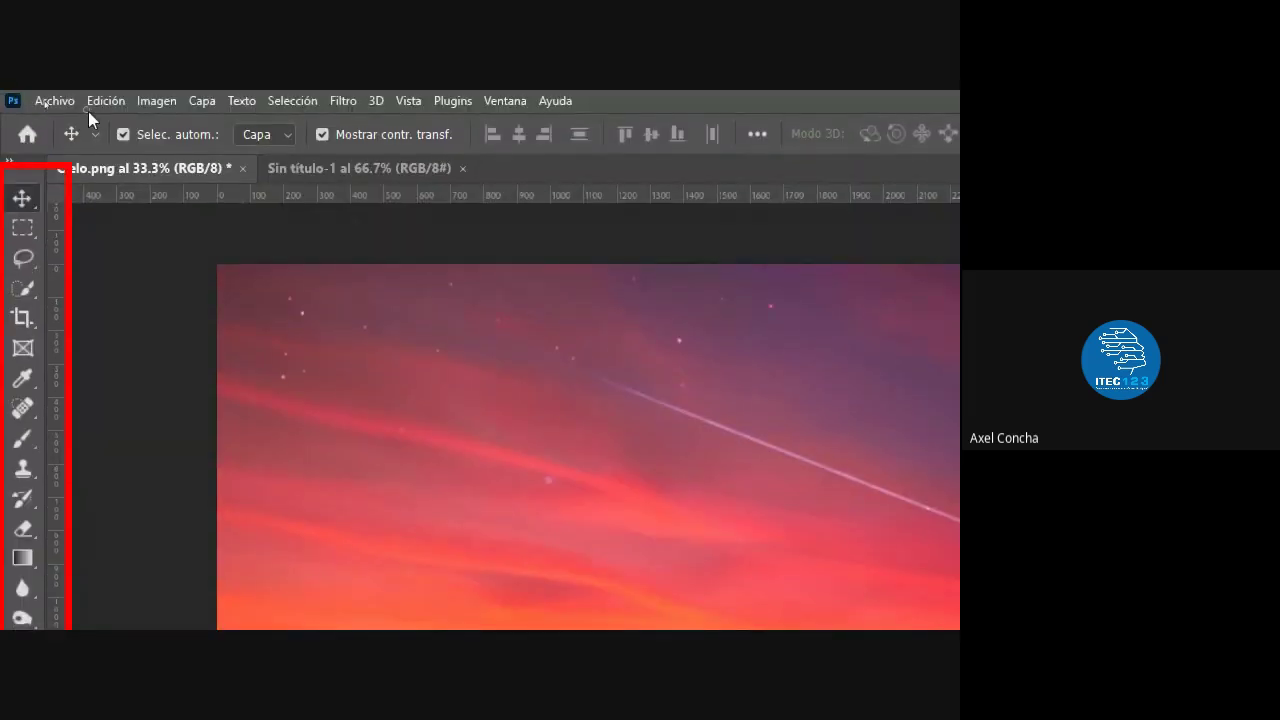
pyautogui.moveTo(5, 113)
pyautogui.mouseDown()
pyautogui.moveTo(901, 165)
pyautogui.moveTo(845, 150)
pyautogui.moveTo(851, 159)
pyautogui.mouseUp()
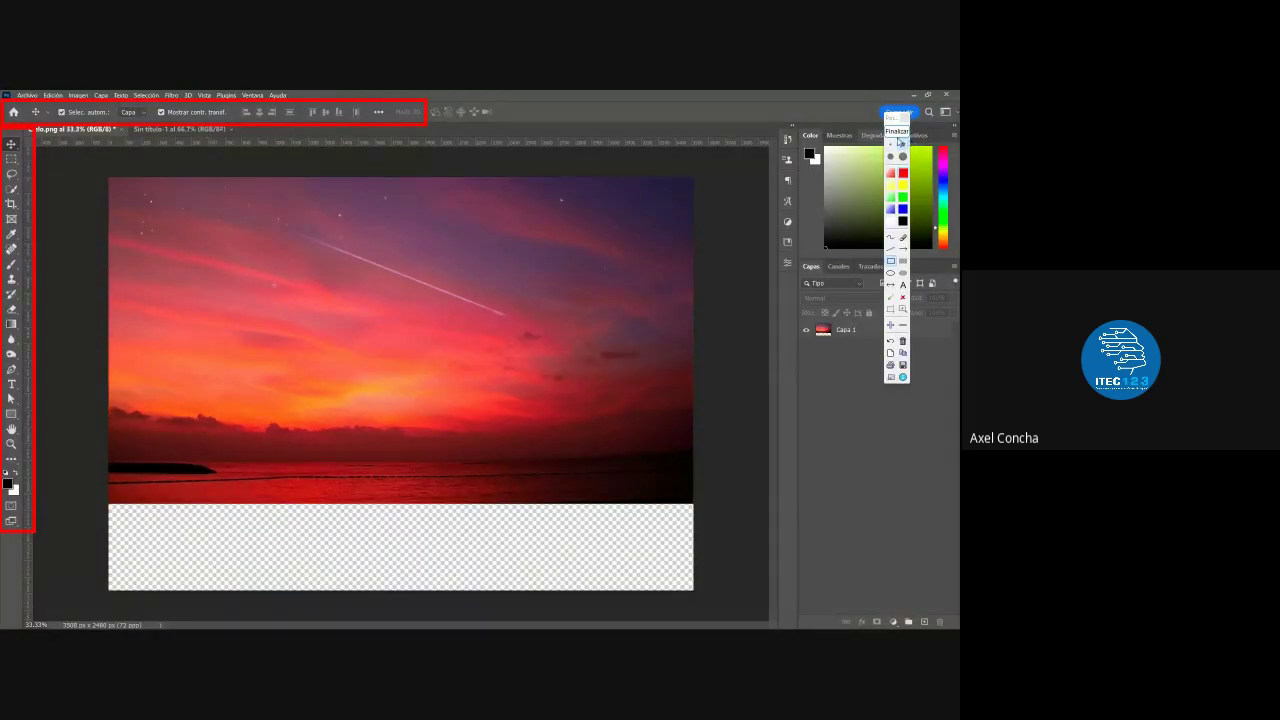
pyautogui.click(897, 131)
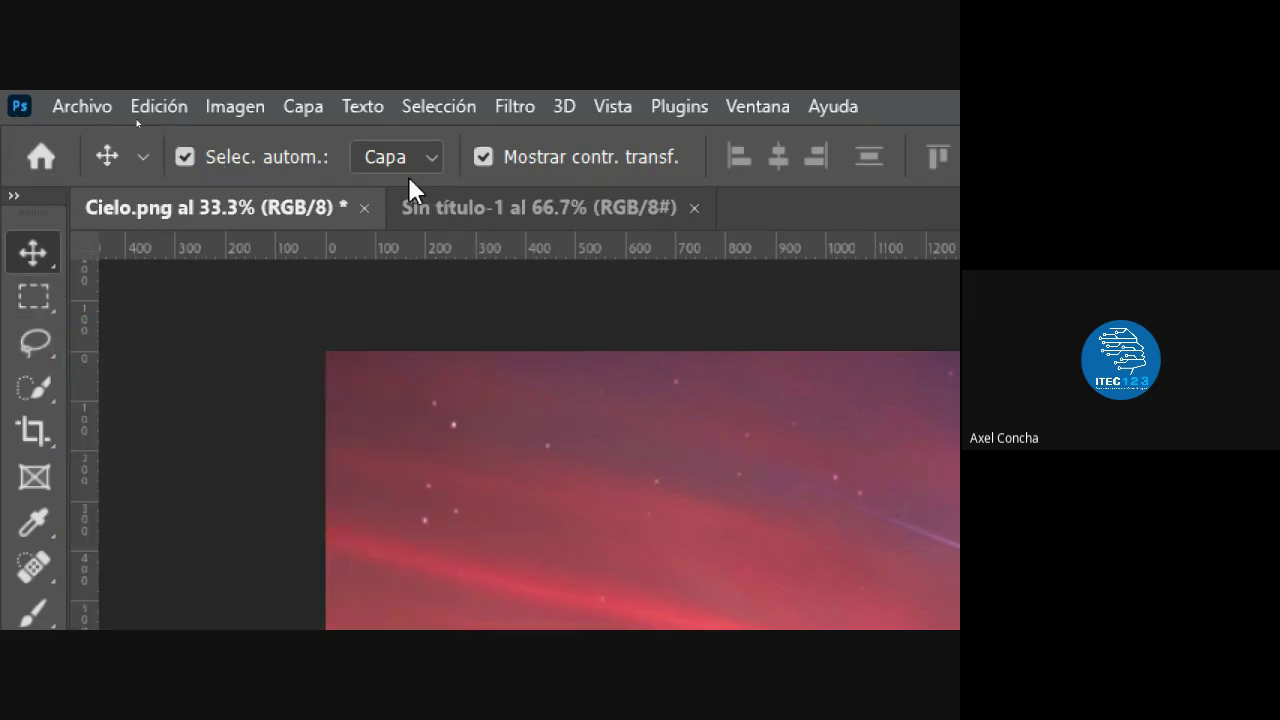
pyautogui.click(36, 303)
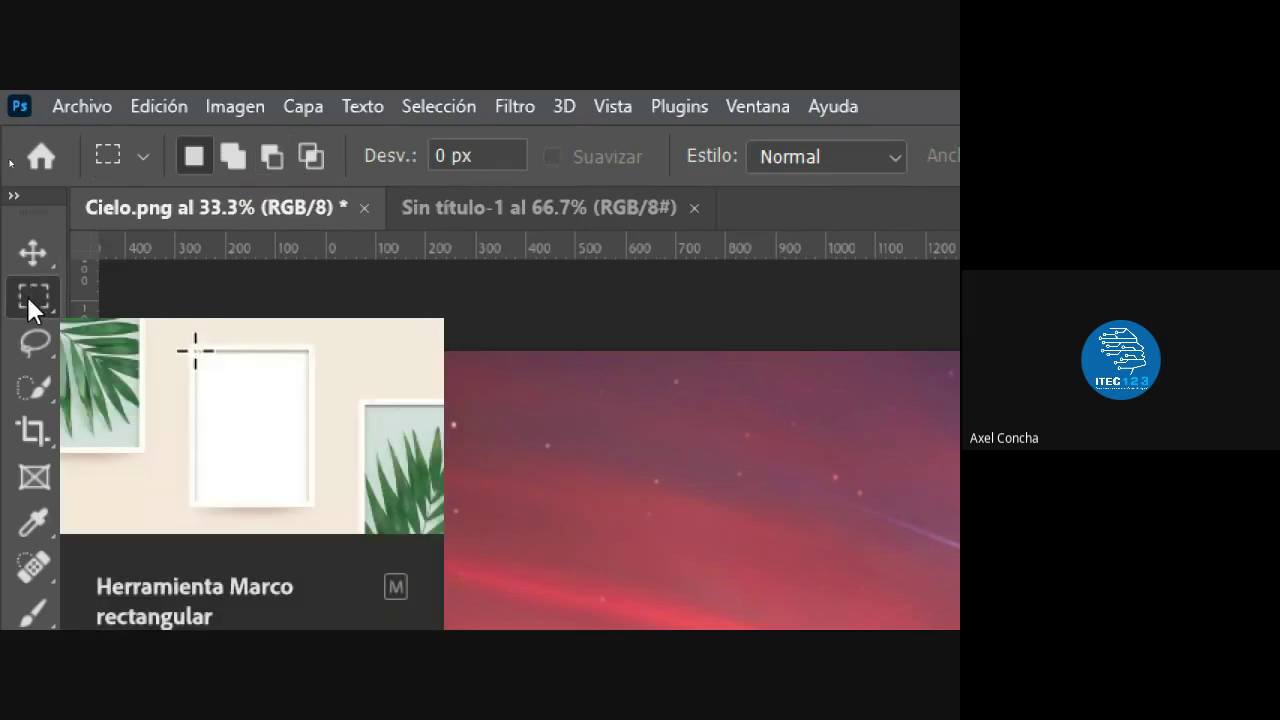
pyautogui.click(32, 558)
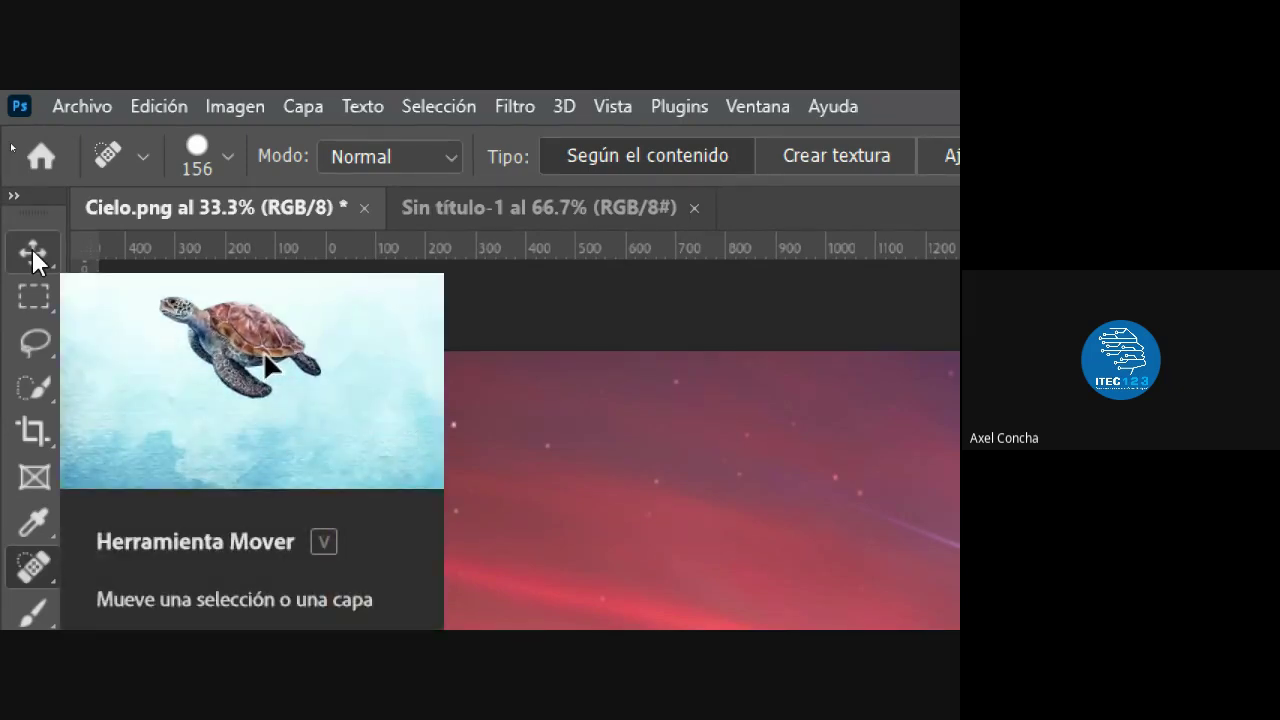
pyautogui.click(32, 252)
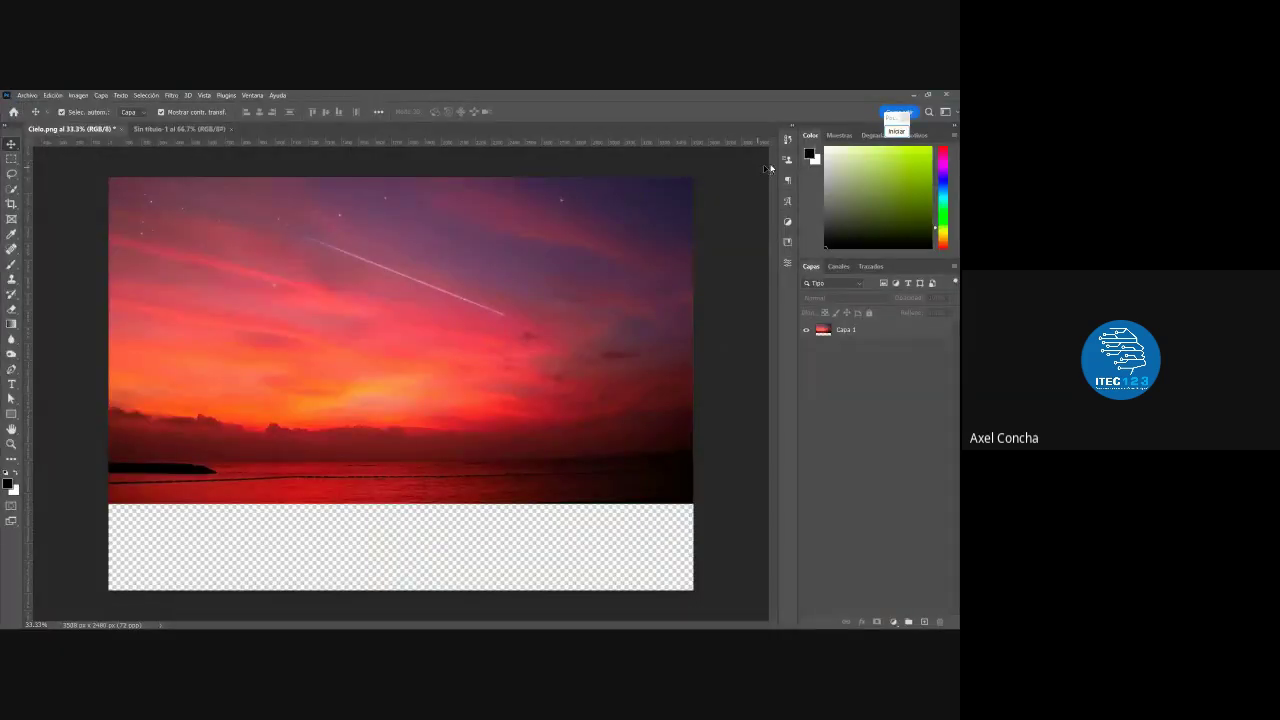
# Annotate the options bar, toolbar and second untitled document, clear the marks, then switch to Meet
pyautogui.click(888, 133)
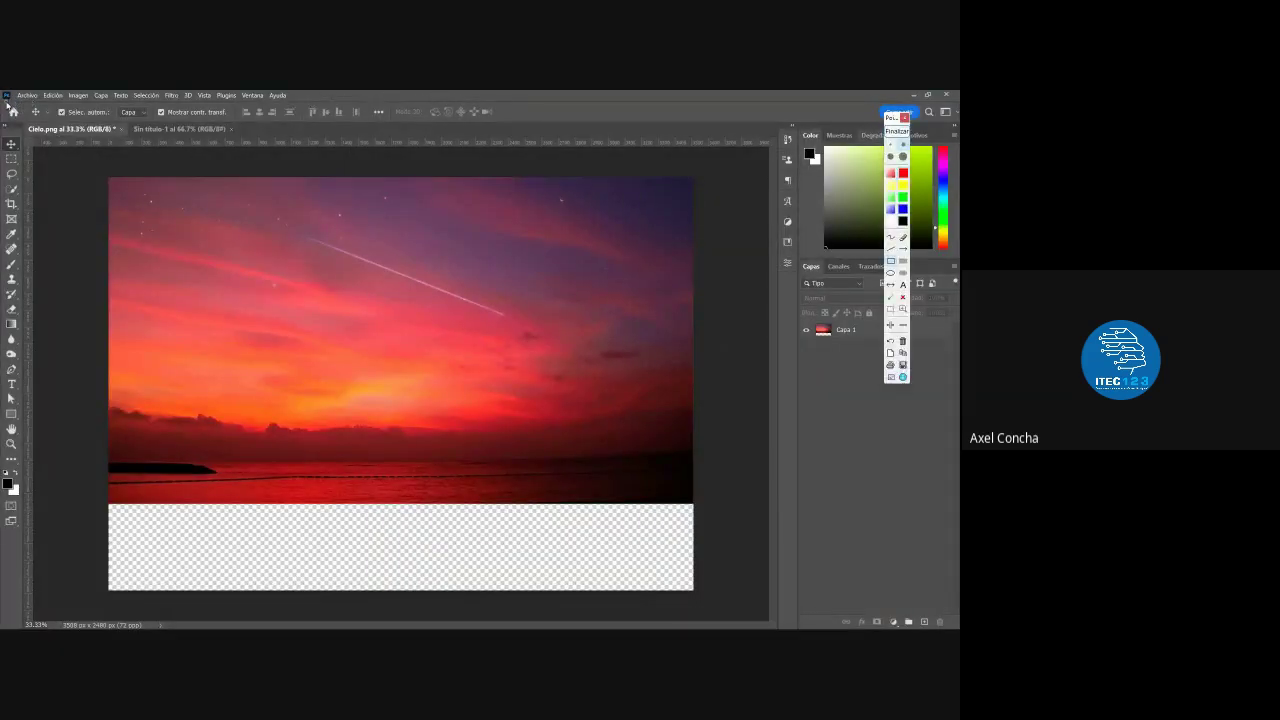
pyautogui.moveTo(7, 103); pyautogui.dragTo(501, 130)
pyautogui.moveTo(1, 139); pyautogui.dragTo(37, 534)
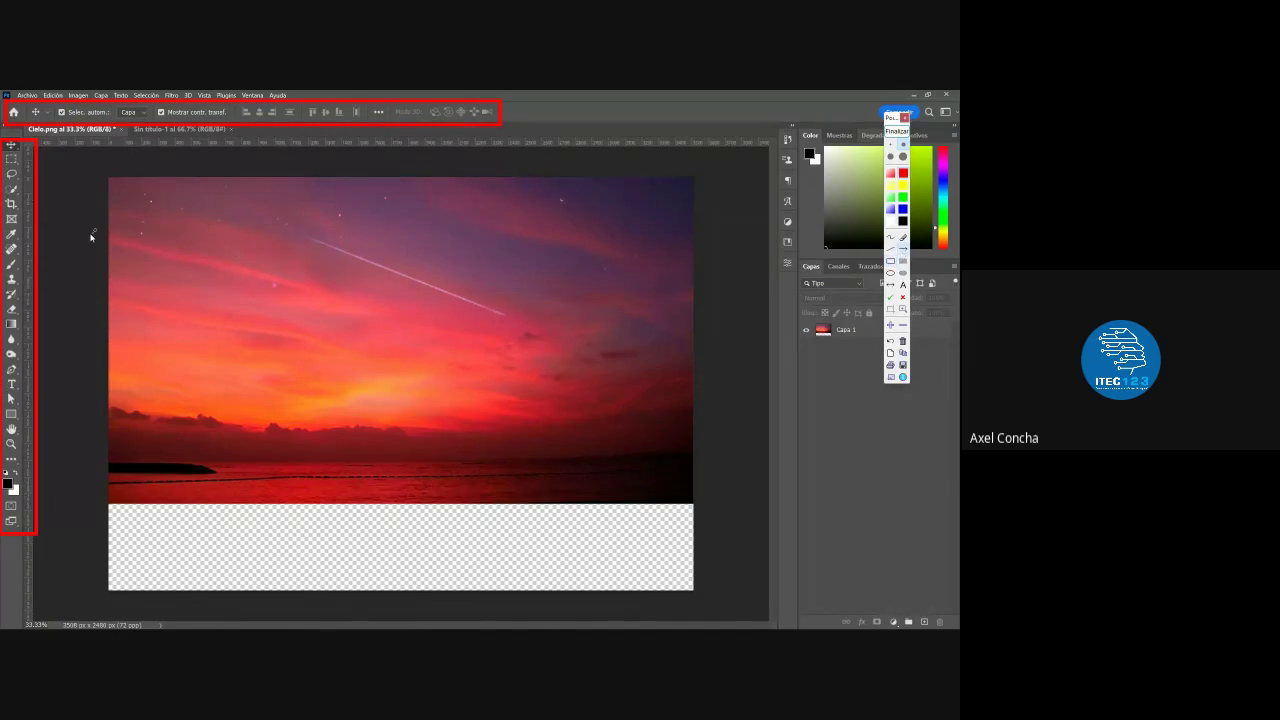
pyautogui.moveTo(81, 241); pyautogui.dragTo(143, 141)
pyautogui.click(896, 131)
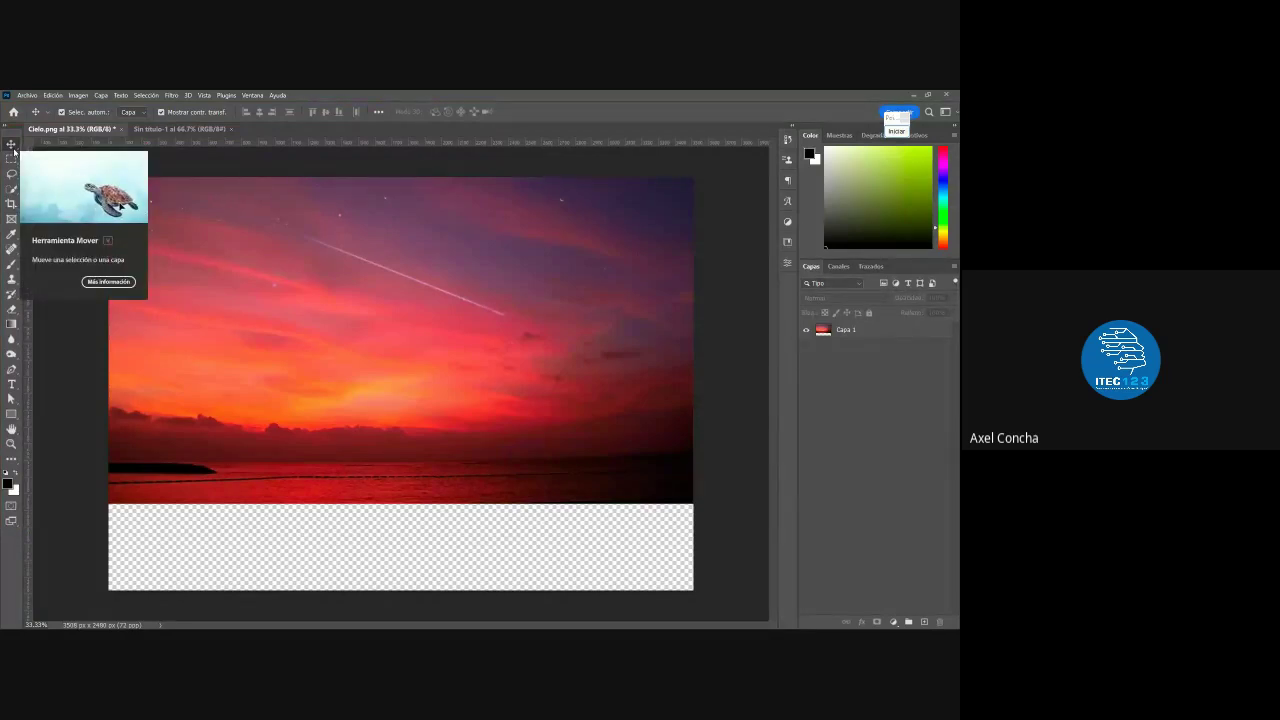
pyautogui.hotkey('alt', 'Tab')
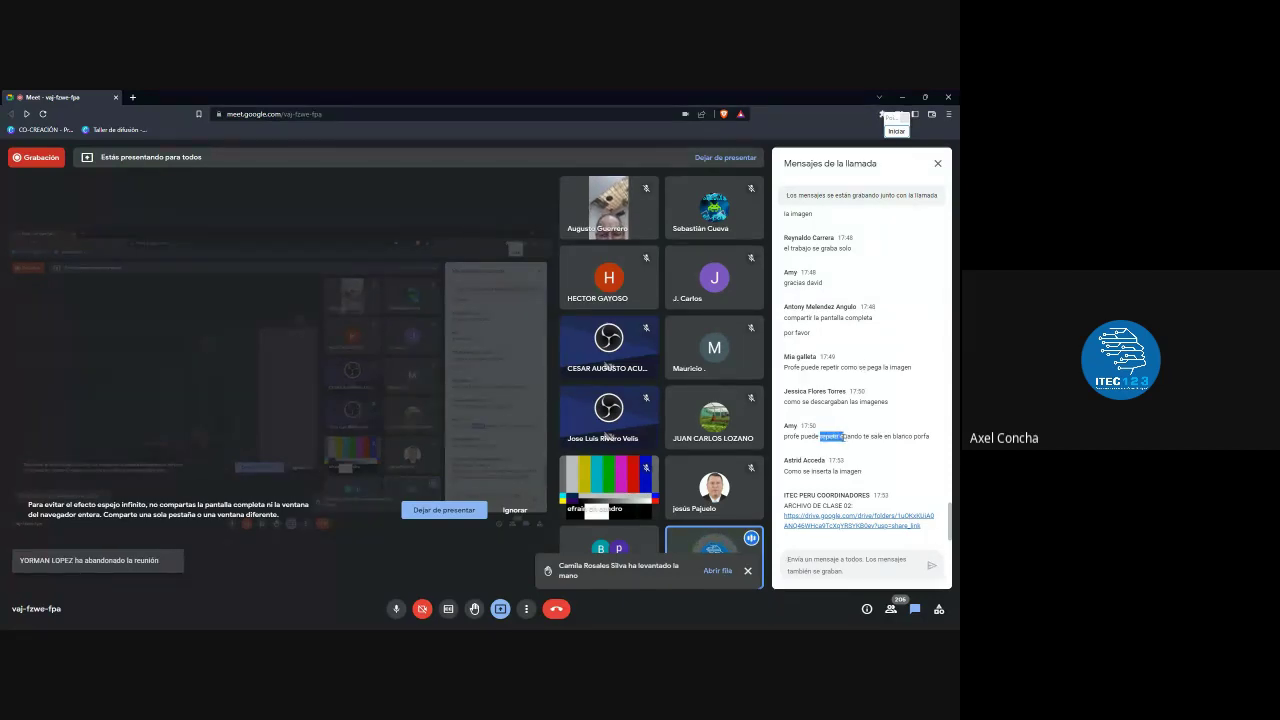
# Highlight part of a student's chat question in Meet, then return to Photoshop
pyautogui.moveTo(843, 437); pyautogui.dragTo(889, 437)
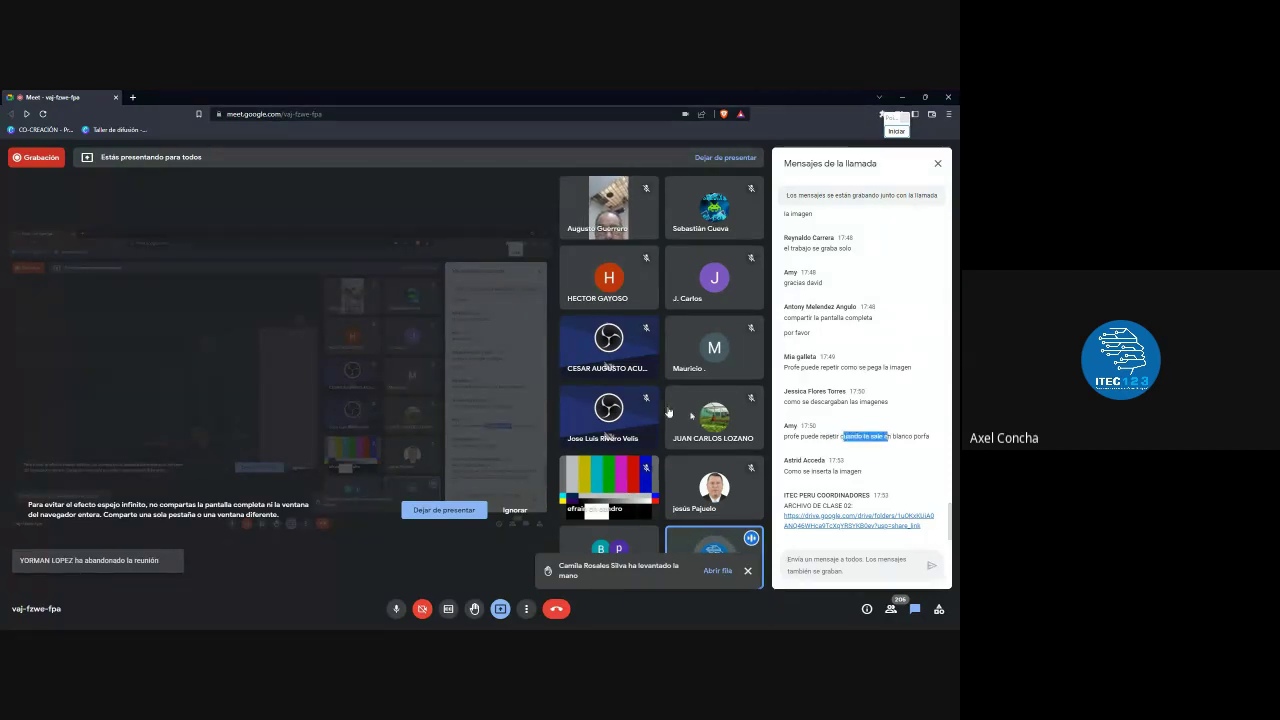
pyautogui.hotkey('alt', 'Tab')
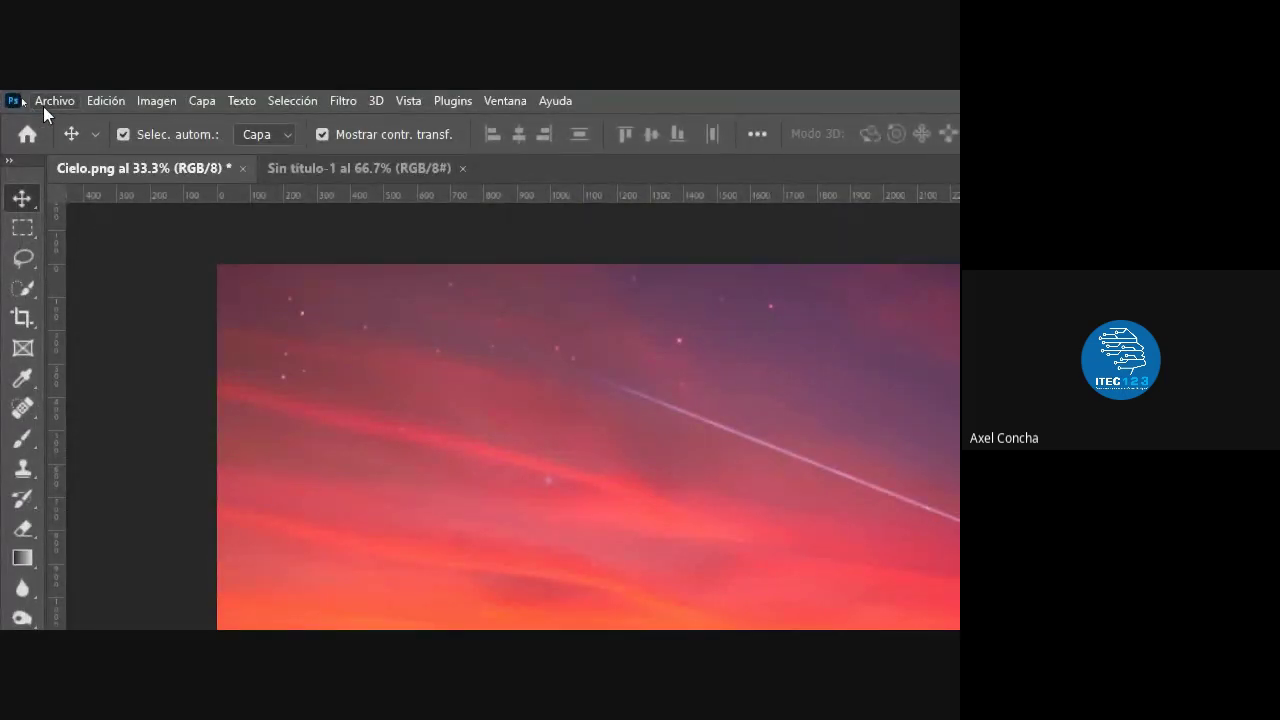
# Open Cielo.png from the Desktop via Archivo > Abrir
pyautogui.click(45, 102)
pyautogui.click(72, 141)
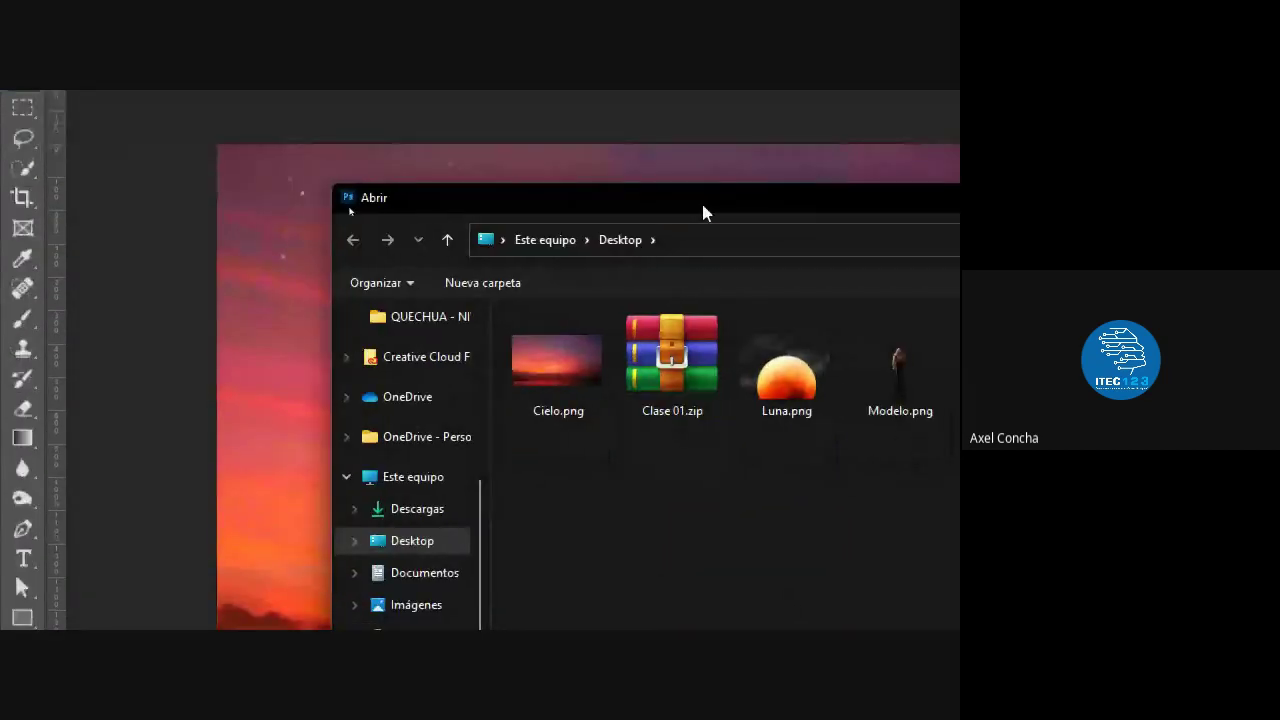
pyautogui.moveTo(701, 200); pyautogui.dragTo(547, 188)
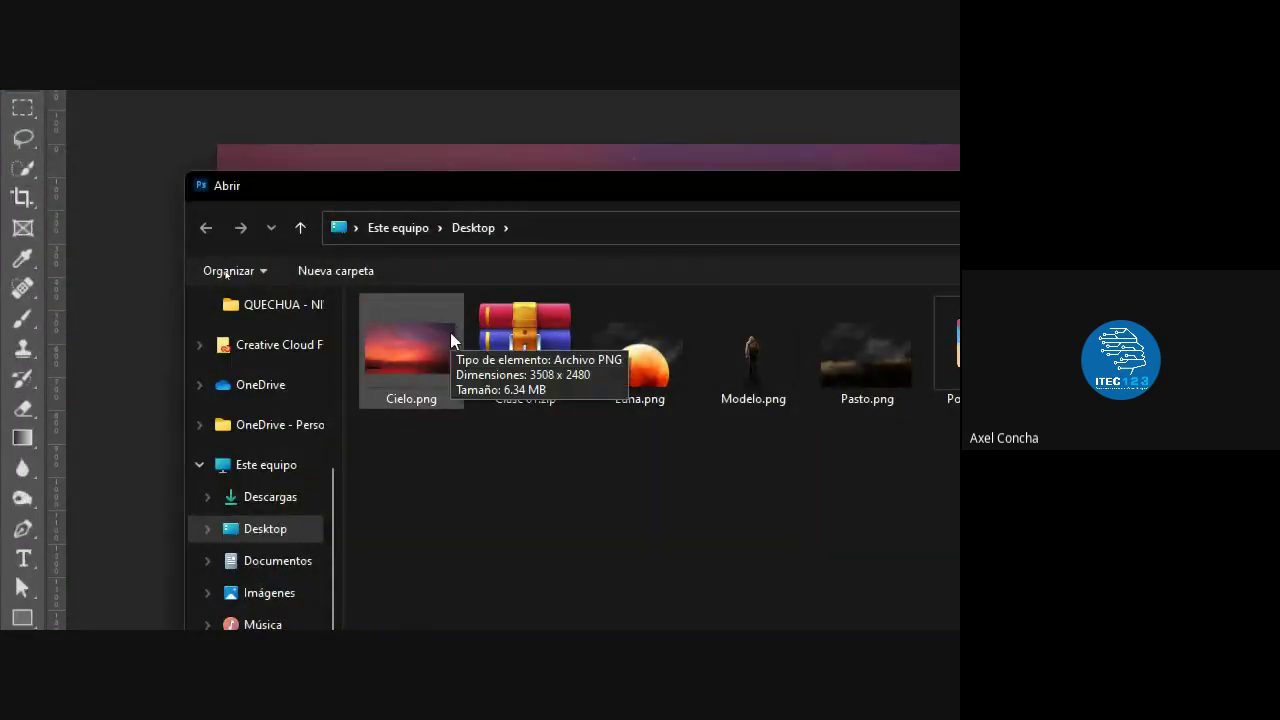
pyautogui.doubleClick(450, 333)
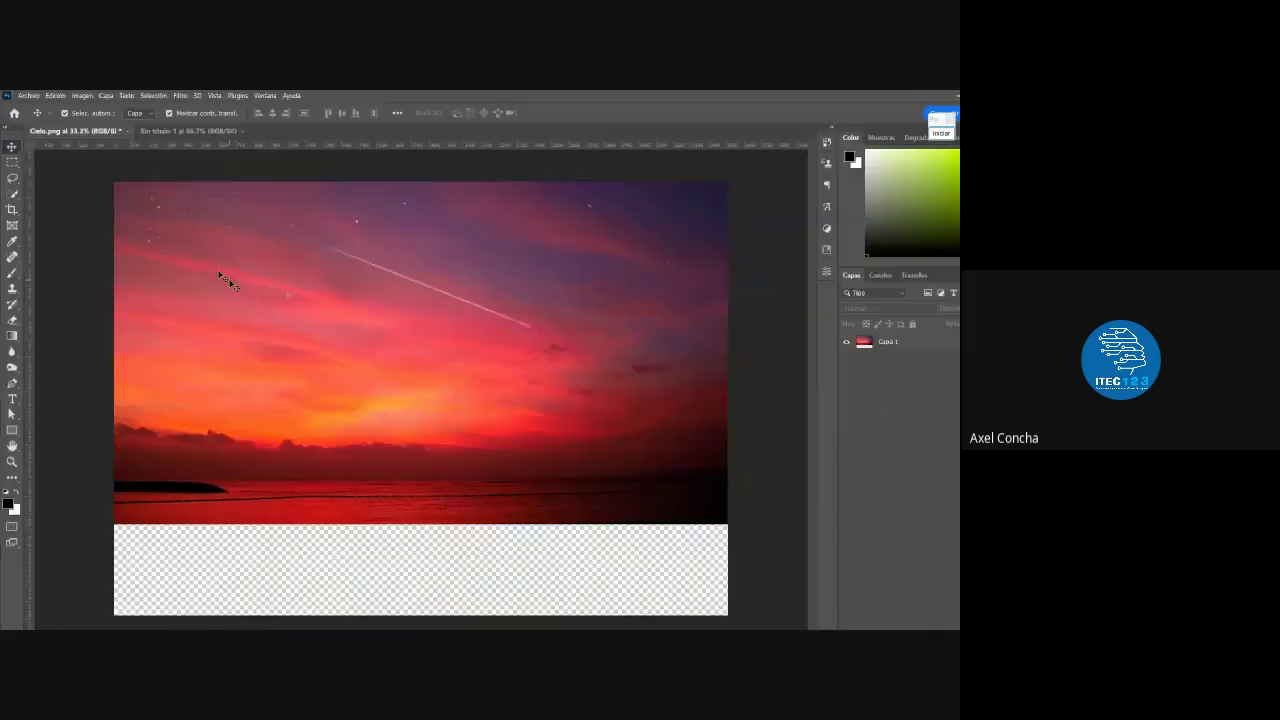
# Show the Archivo menu again, dismiss it, and switch to the Meet call
pyautogui.click(27, 95)
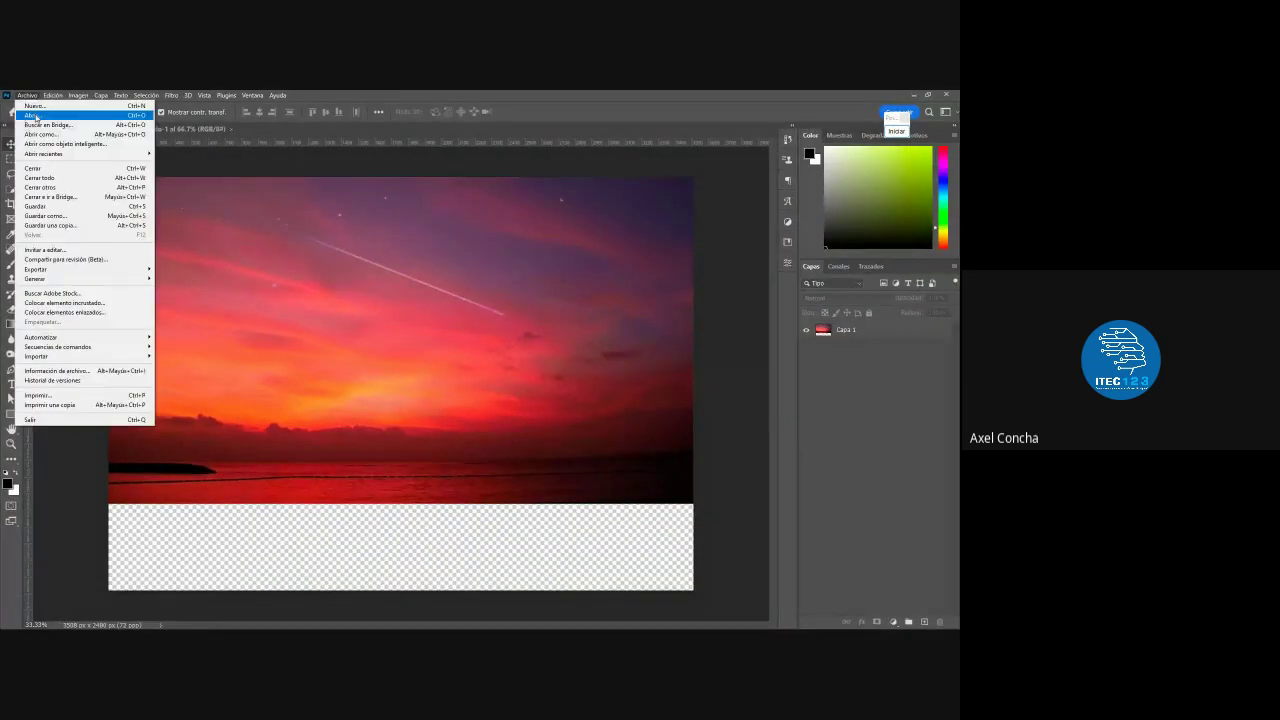
pyautogui.click(705, 295)
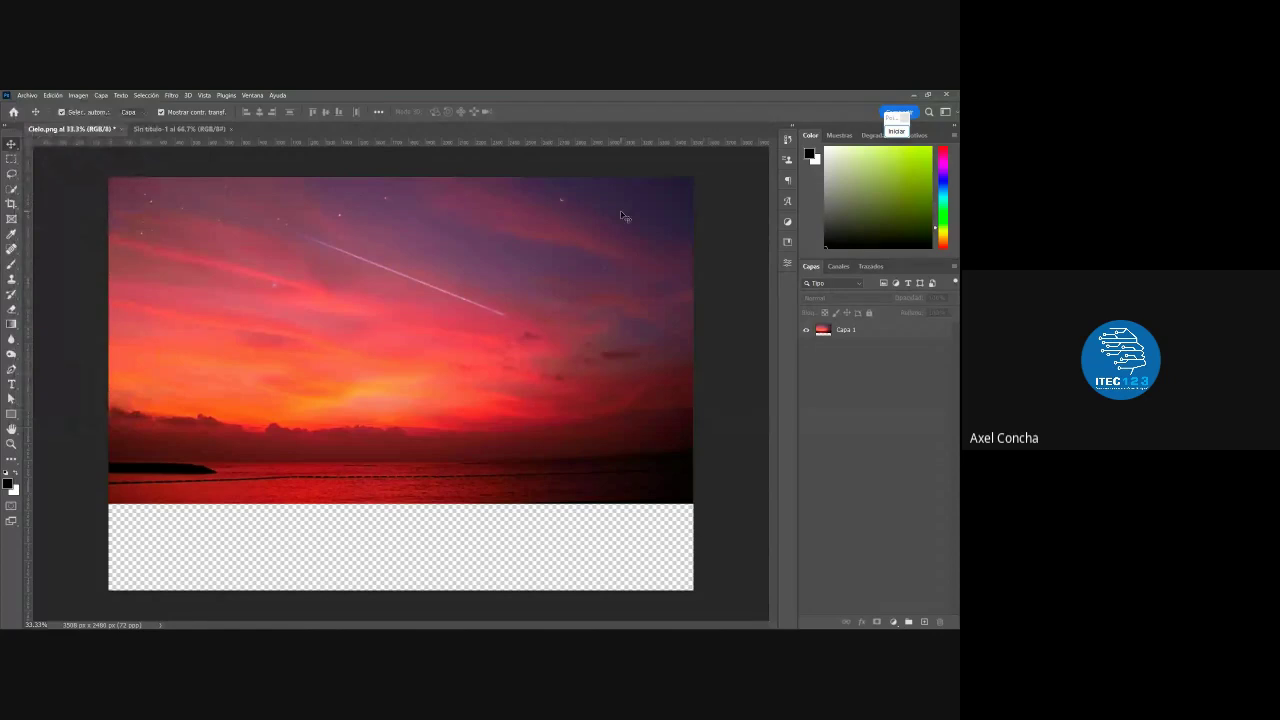
pyautogui.hotkey('alt', 'Tab')
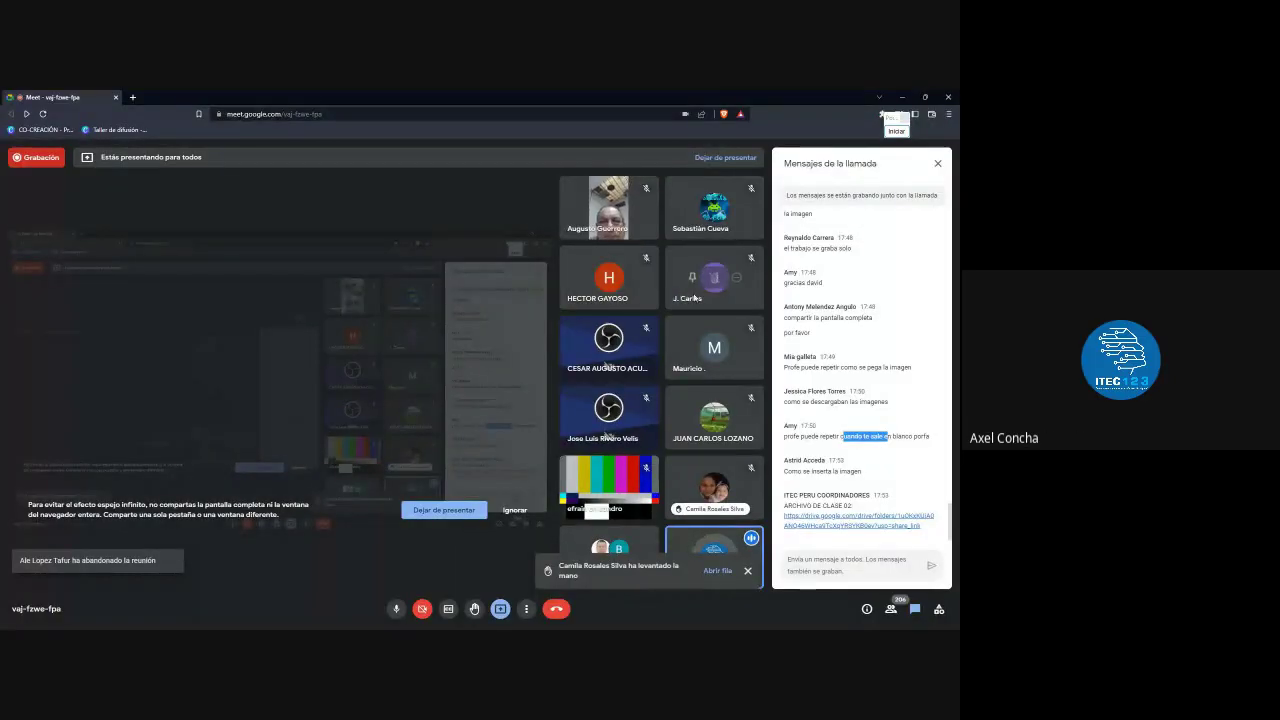
# Deselect the chat text and minimize the Meet window to reveal Photoshop
pyautogui.click(897, 436)
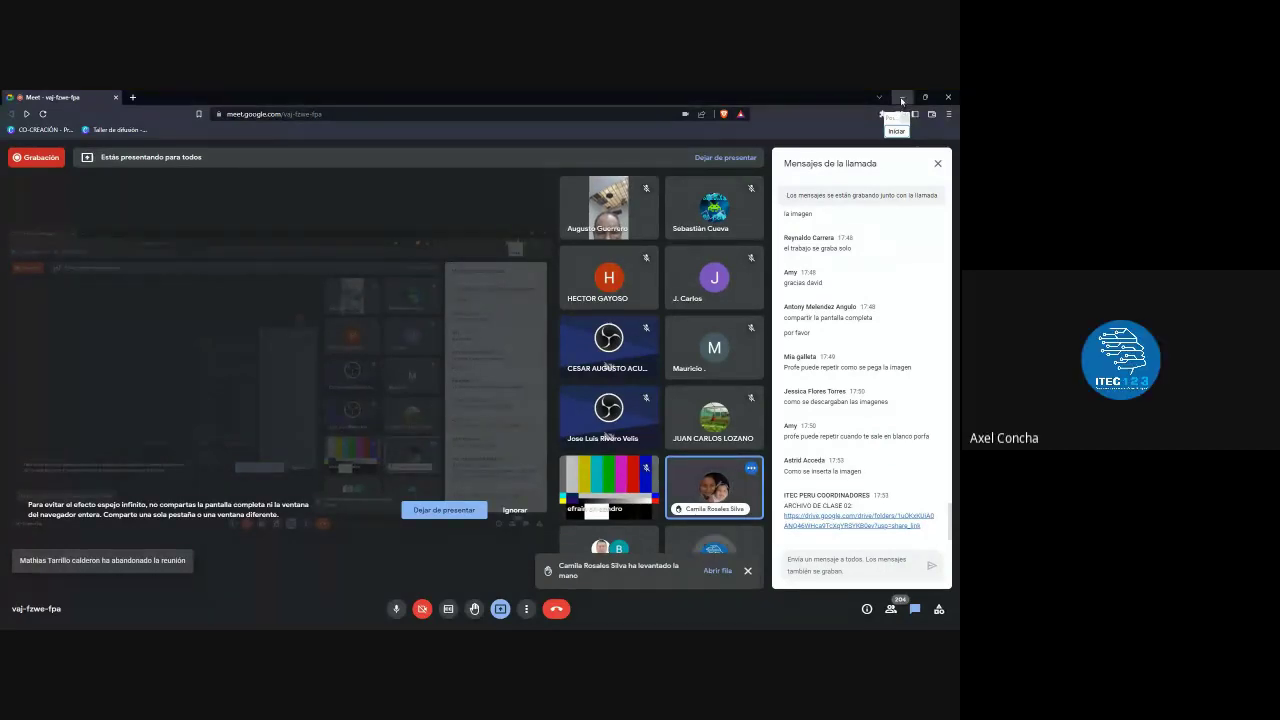
pyautogui.click(900, 99)
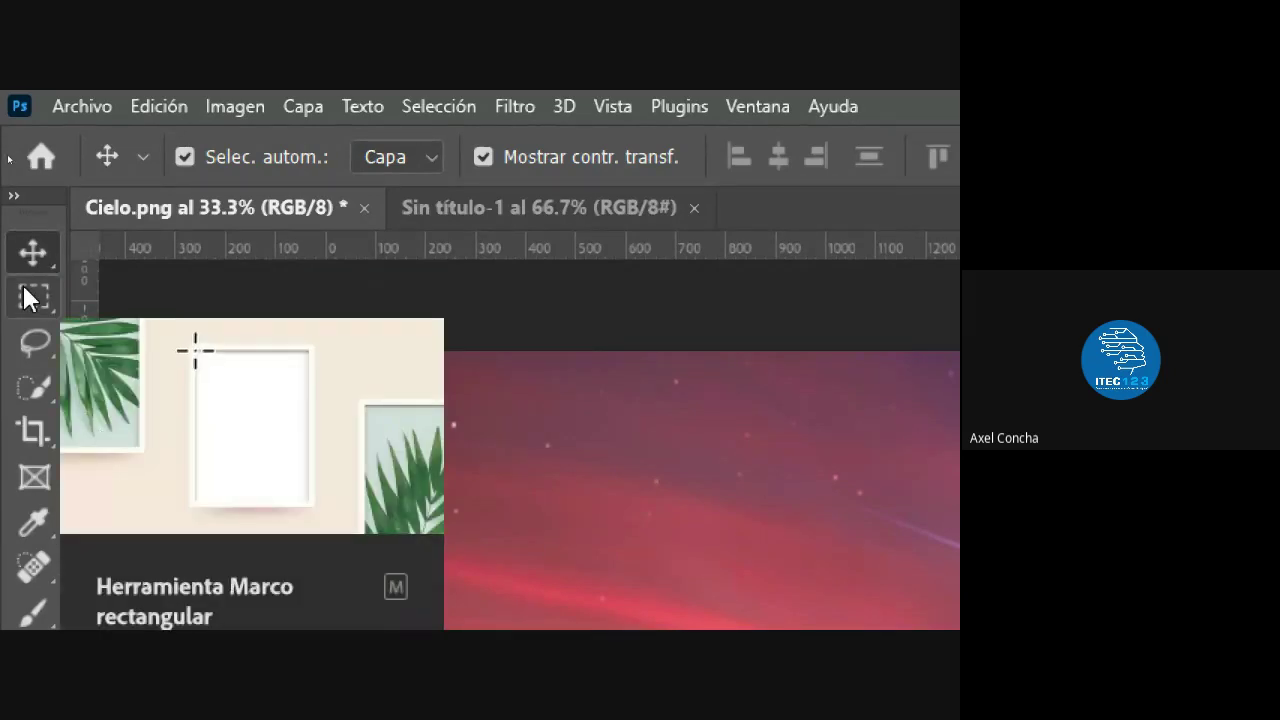
# Demonstrate the Marquee, Lasso, Quick Selection, Crop, Frame and Eyedropper tools, ending on Move
pyautogui.click(30, 297)
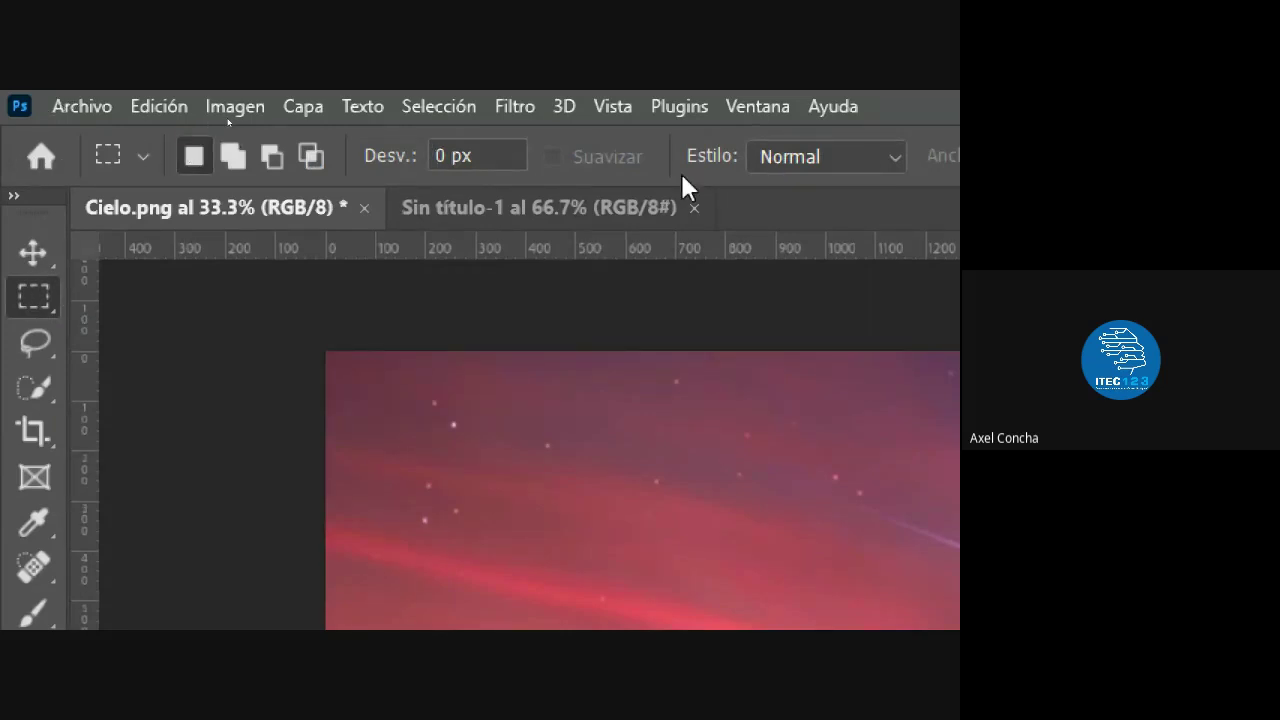
pyautogui.click(33, 350)
pyautogui.click(34, 390)
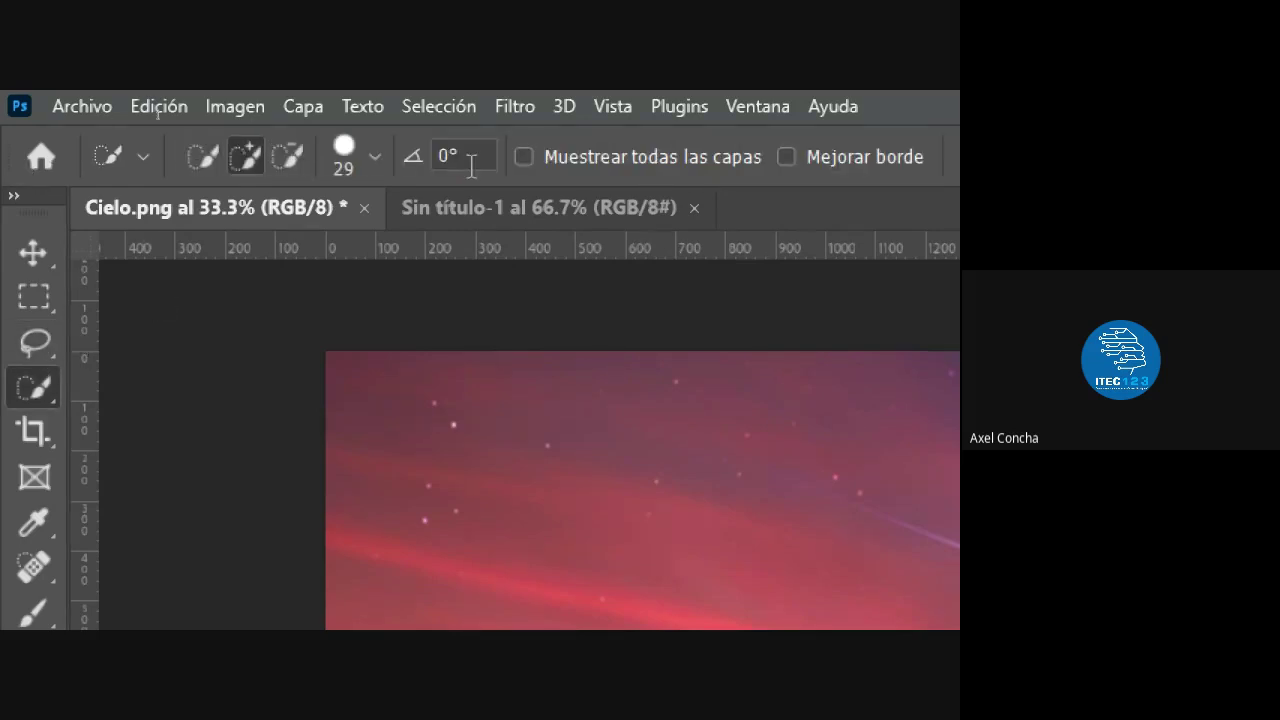
pyautogui.click(24, 438)
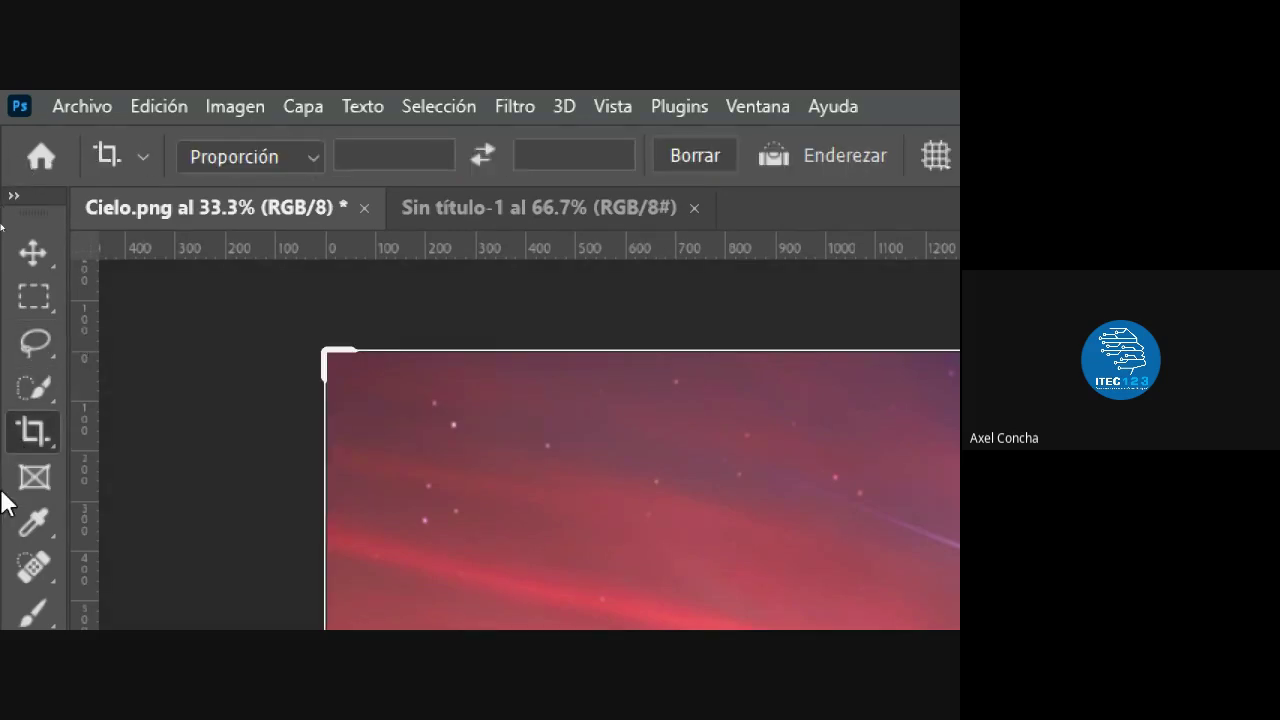
pyautogui.click(34, 479)
pyautogui.click(33, 521)
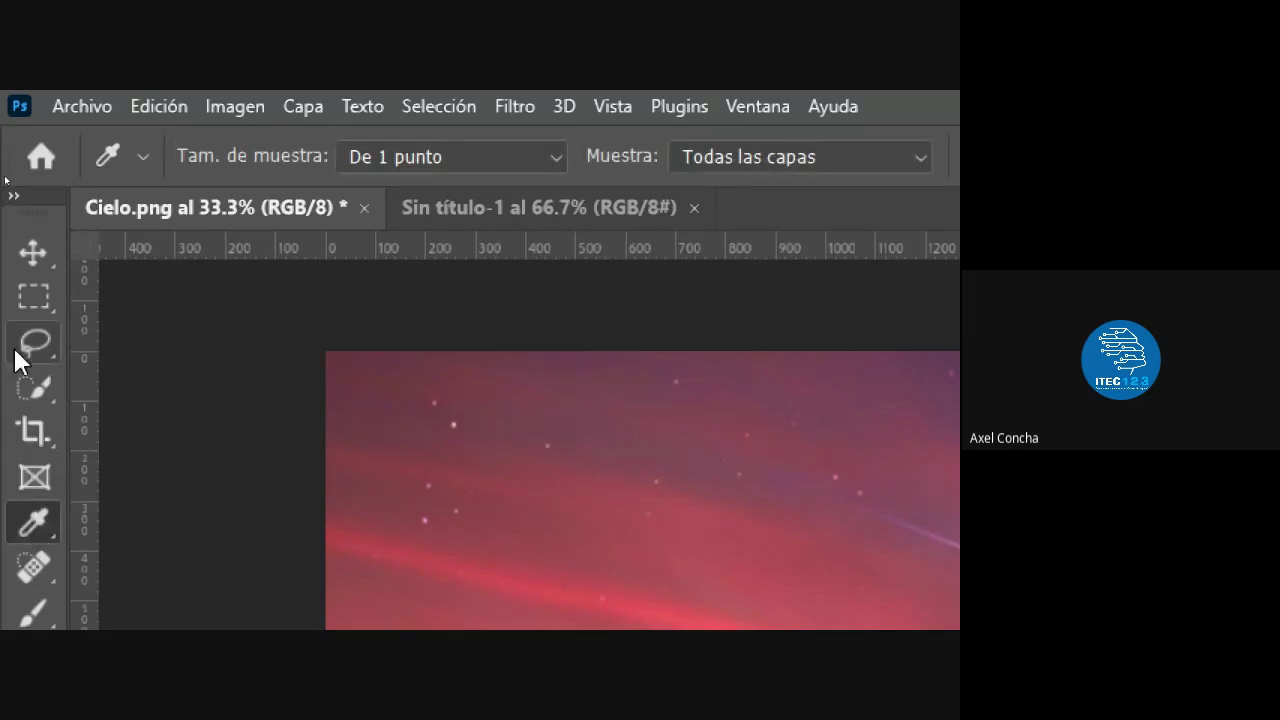
pyautogui.click(31, 248)
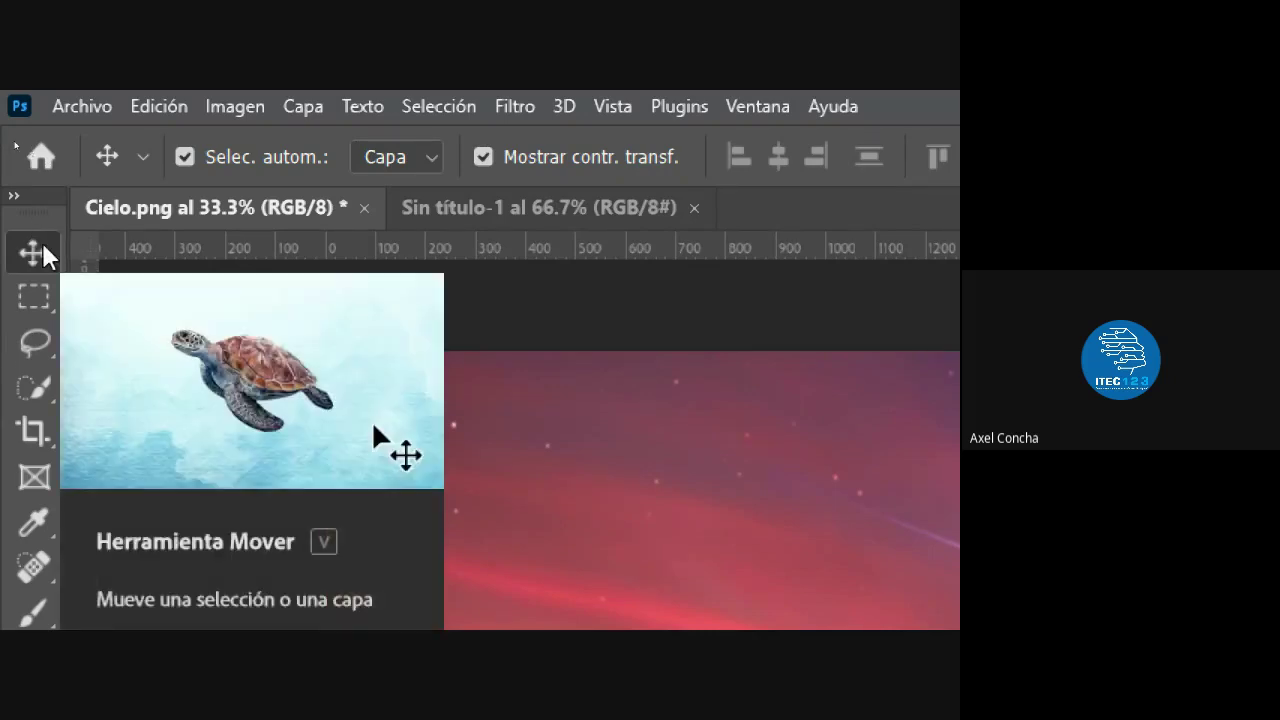
pyautogui.moveTo(277, 390); pyautogui.dragTo(284, 400)
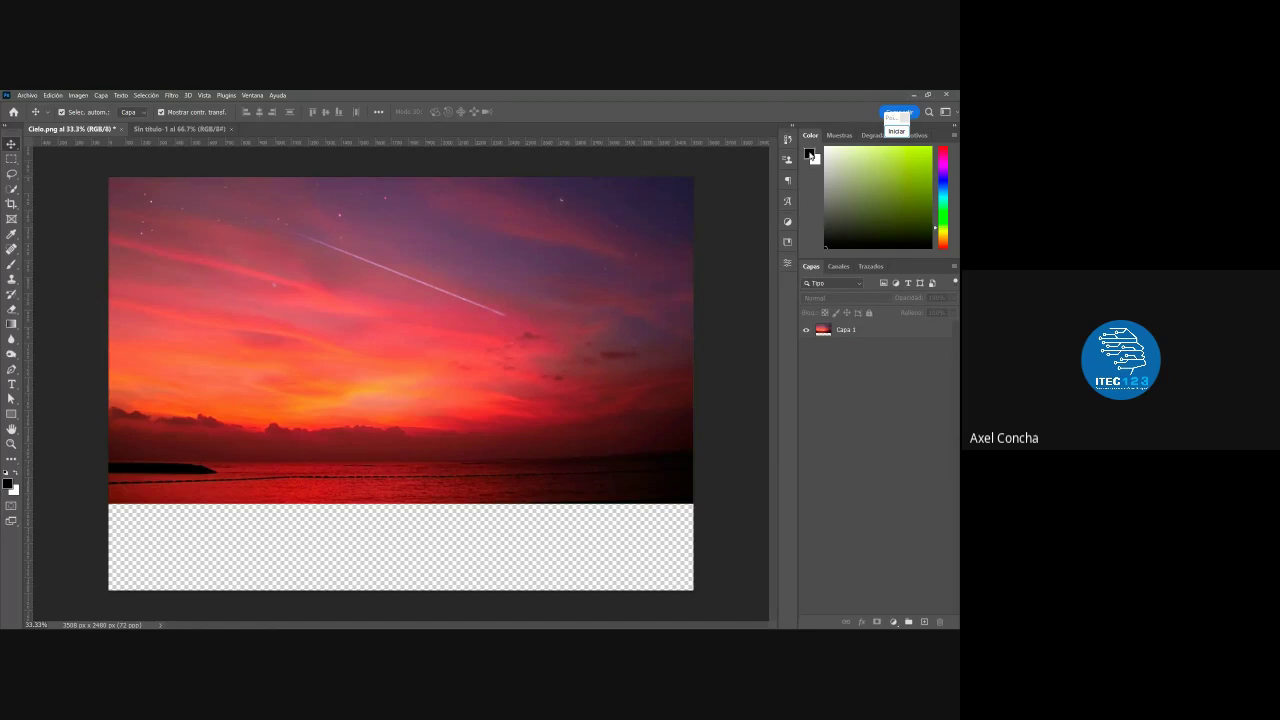
# Draw a red arrow and rectangle marking the colour and layers panels
pyautogui.moveTo(890, 116); pyautogui.dragTo(656, 107)
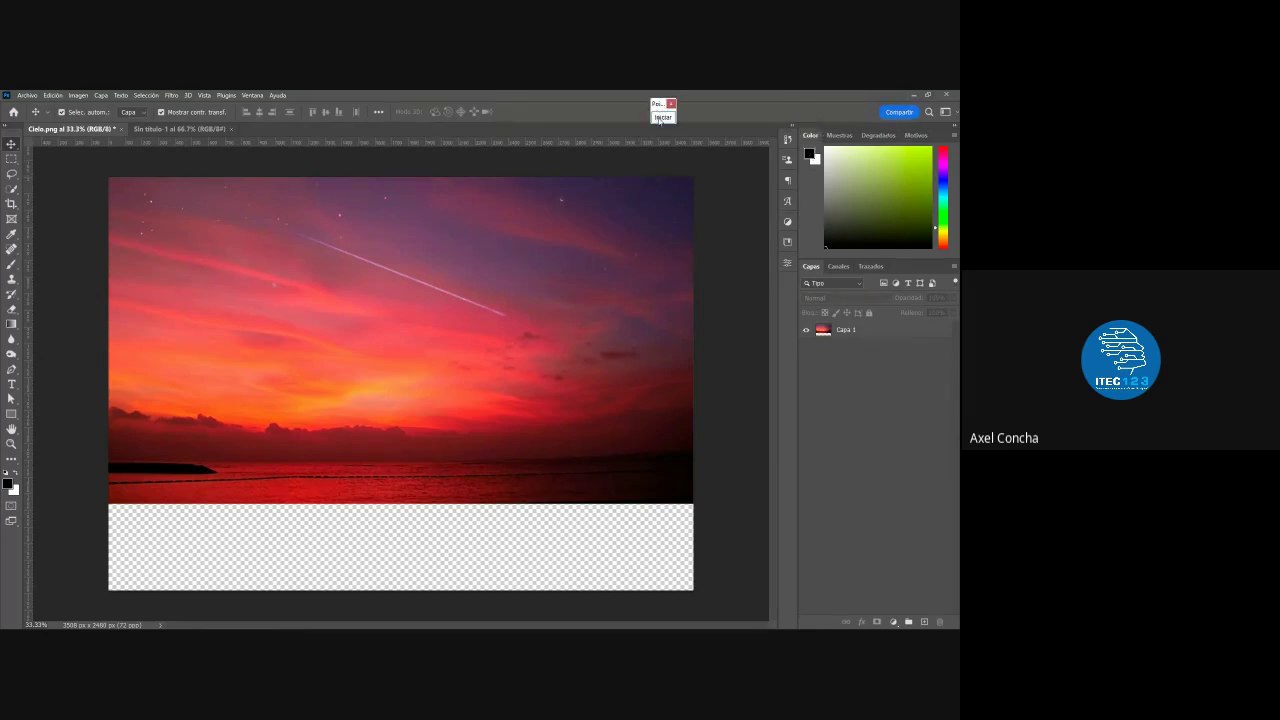
pyautogui.click(663, 117)
pyautogui.moveTo(764, 112)
pyautogui.mouseDown()
pyautogui.moveTo(930, 551)
pyautogui.moveTo(770, 210)
pyautogui.mouseUp()
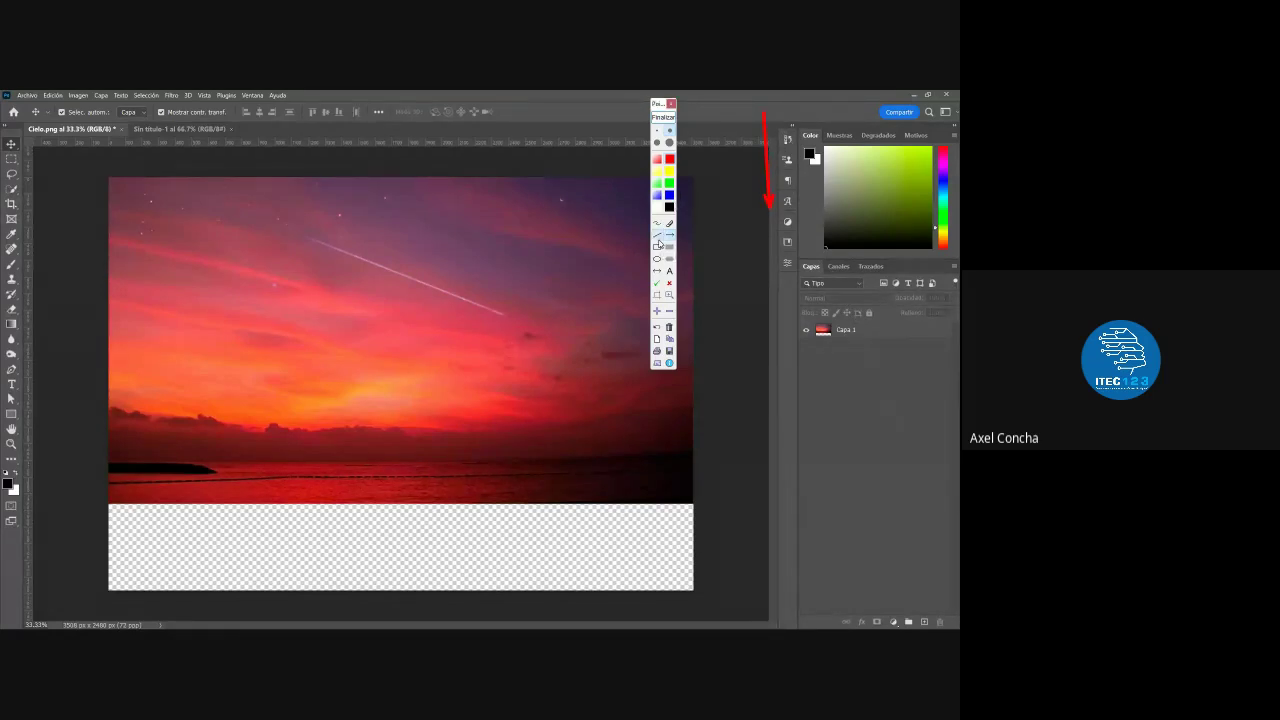
pyautogui.click(657, 246)
pyautogui.moveTo(781, 128); pyautogui.dragTo(958, 628)
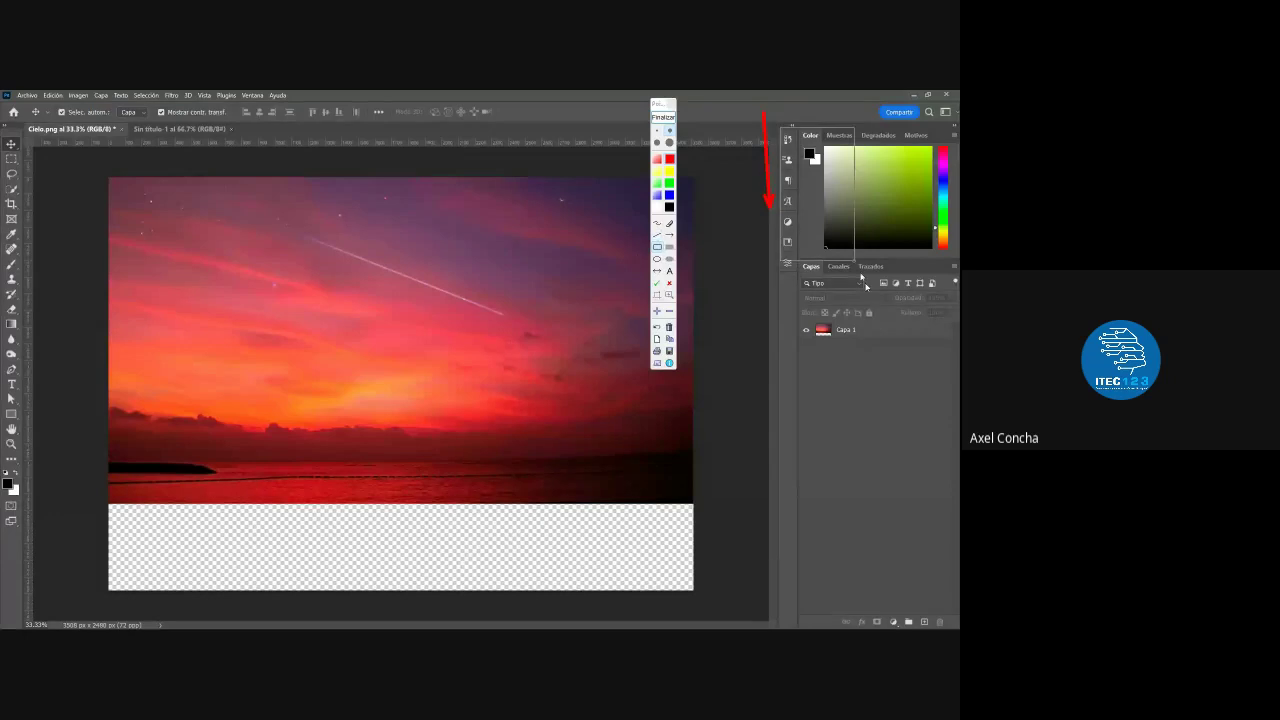
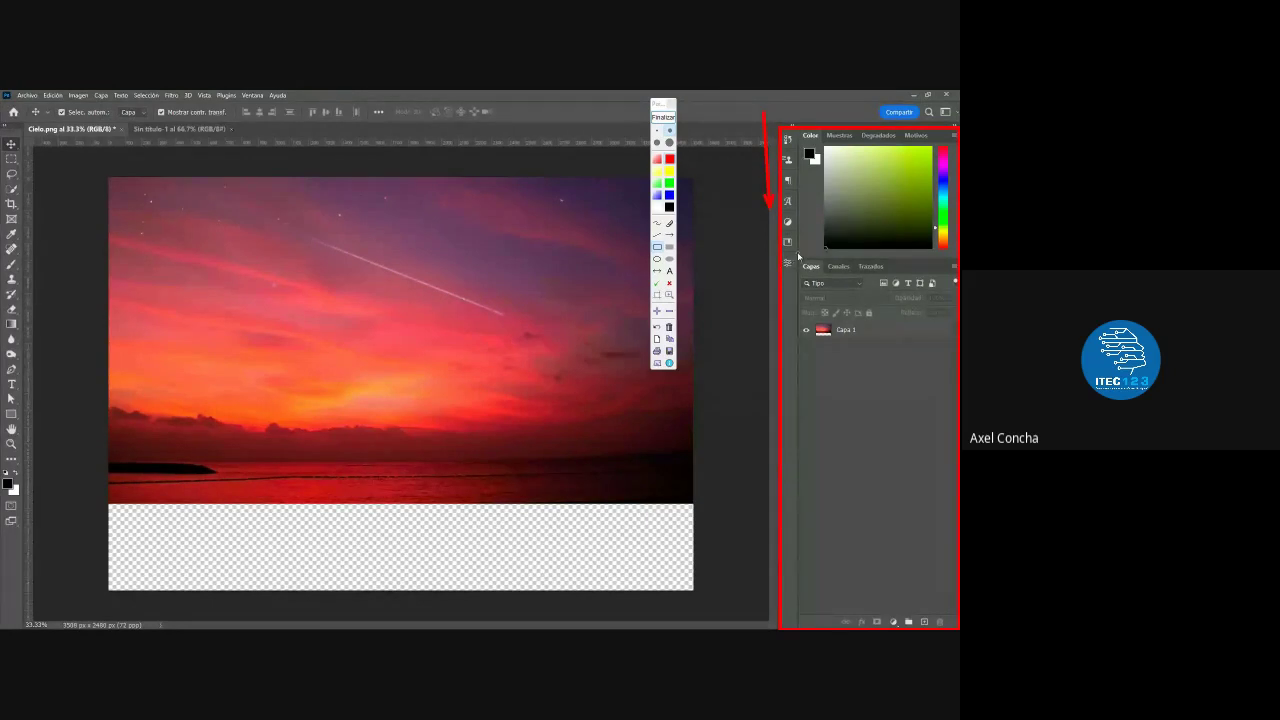
# Draw red annotation boxes around the layer list, the lower layers area and the sunset image
pyautogui.moveTo(799, 256); pyautogui.dragTo(951, 393)
pyautogui.moveTo(951, 393); pyautogui.dragTo(953, 348)
pyautogui.moveTo(794, 522); pyautogui.dragTo(952, 613)
pyautogui.moveTo(767, 256); pyautogui.dragTo(617, 342)
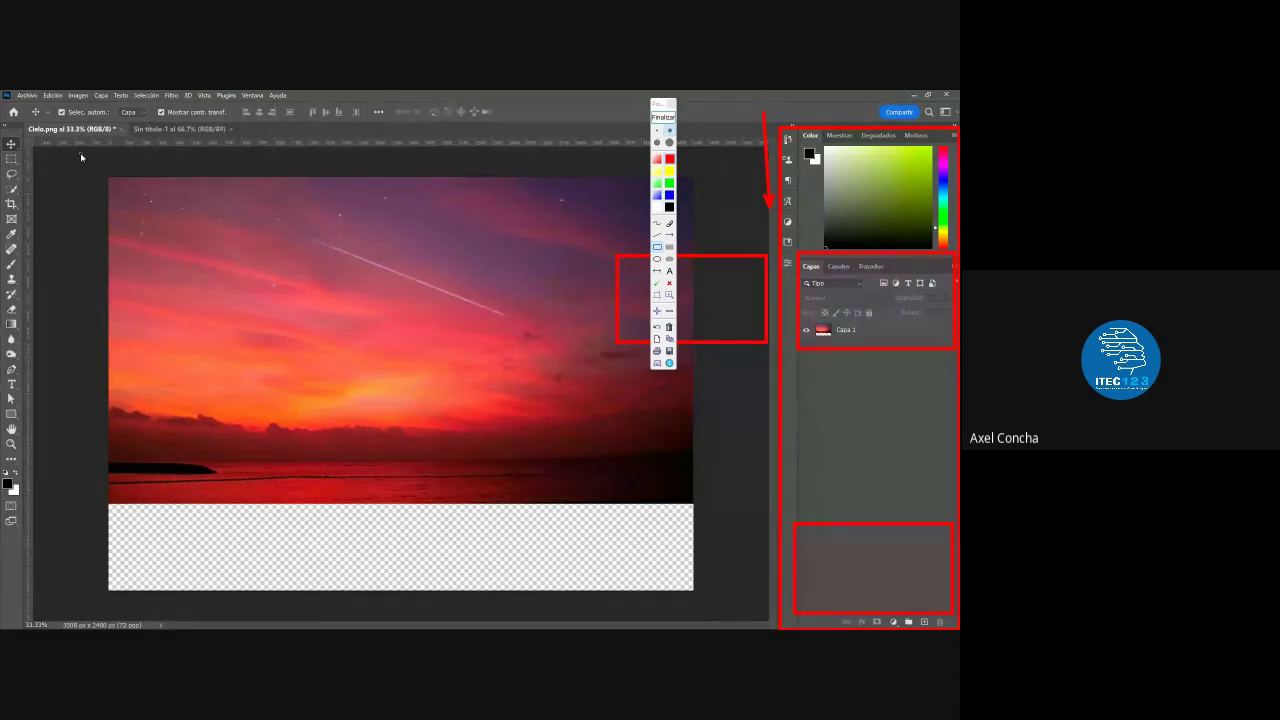
pyautogui.moveTo(122, 189); pyautogui.dragTo(714, 610)
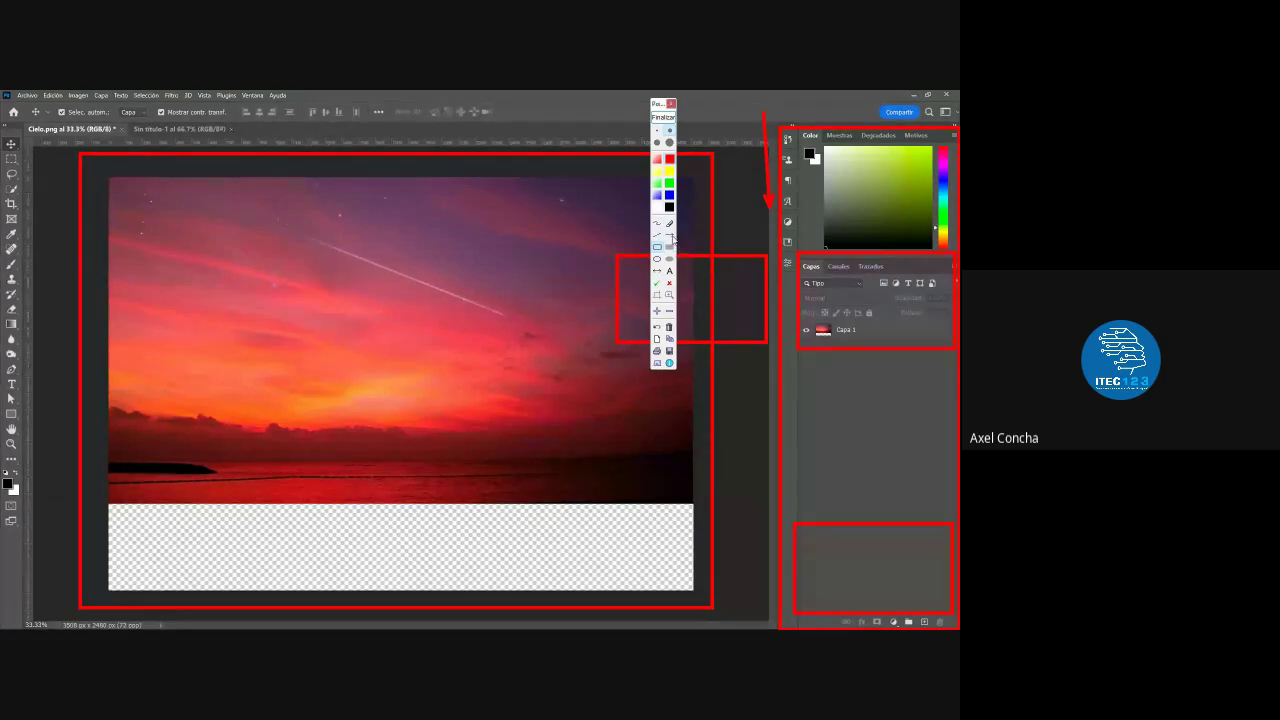
# Add annotation arrows pointing to the toolbar, the document tabs and the layers area
pyautogui.click(669, 235)
pyautogui.moveTo(145, 228); pyautogui.dragTo(38, 322)
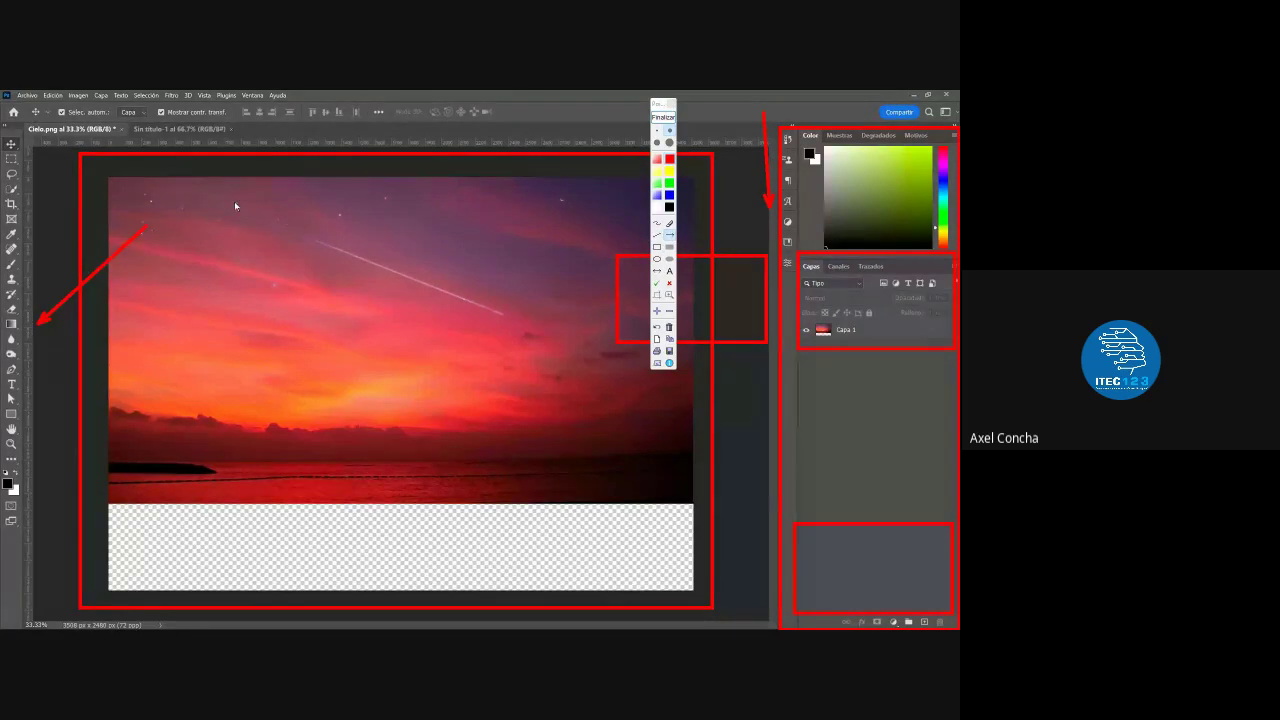
pyautogui.moveTo(232, 198); pyautogui.dragTo(181, 124)
pyautogui.moveTo(752, 157); pyautogui.dragTo(826, 378)
# Clear all red annotations with Finalizar, closing the annotation toolbar
pyautogui.click(660, 118)
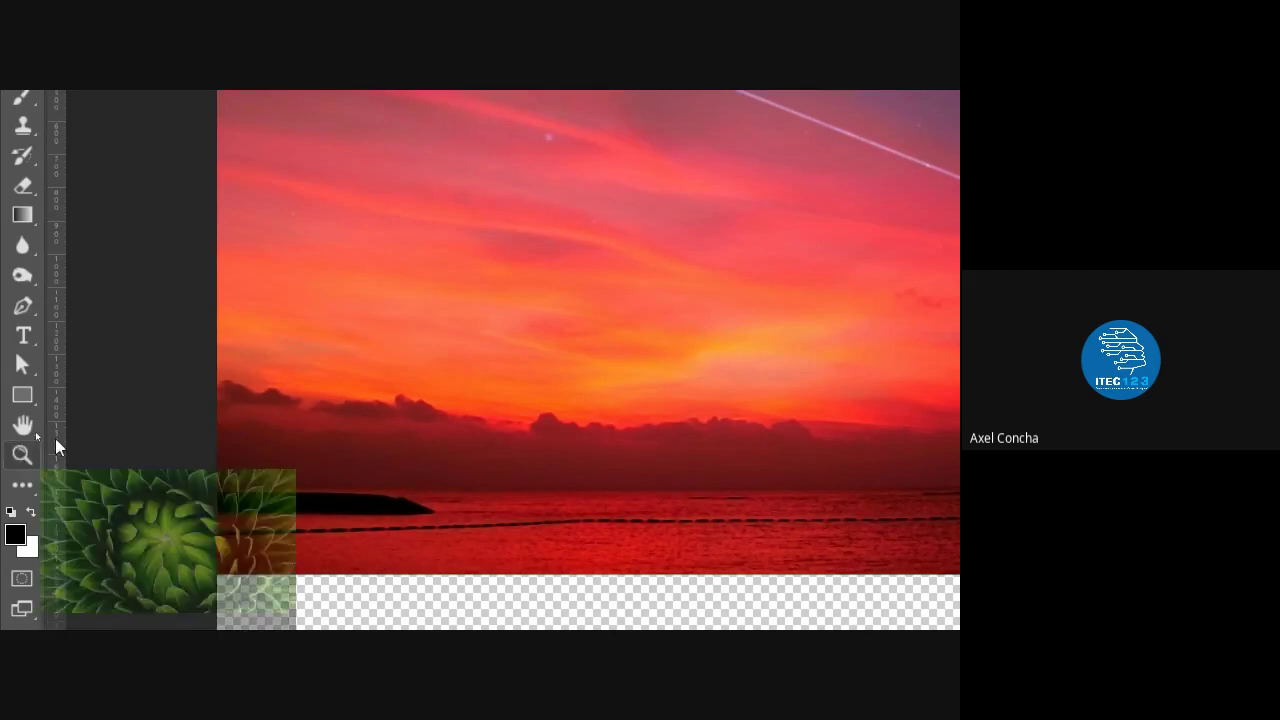
# Select the Zoom tool and set it to Reducir (zoom out) mode
pyautogui.click(22, 455)
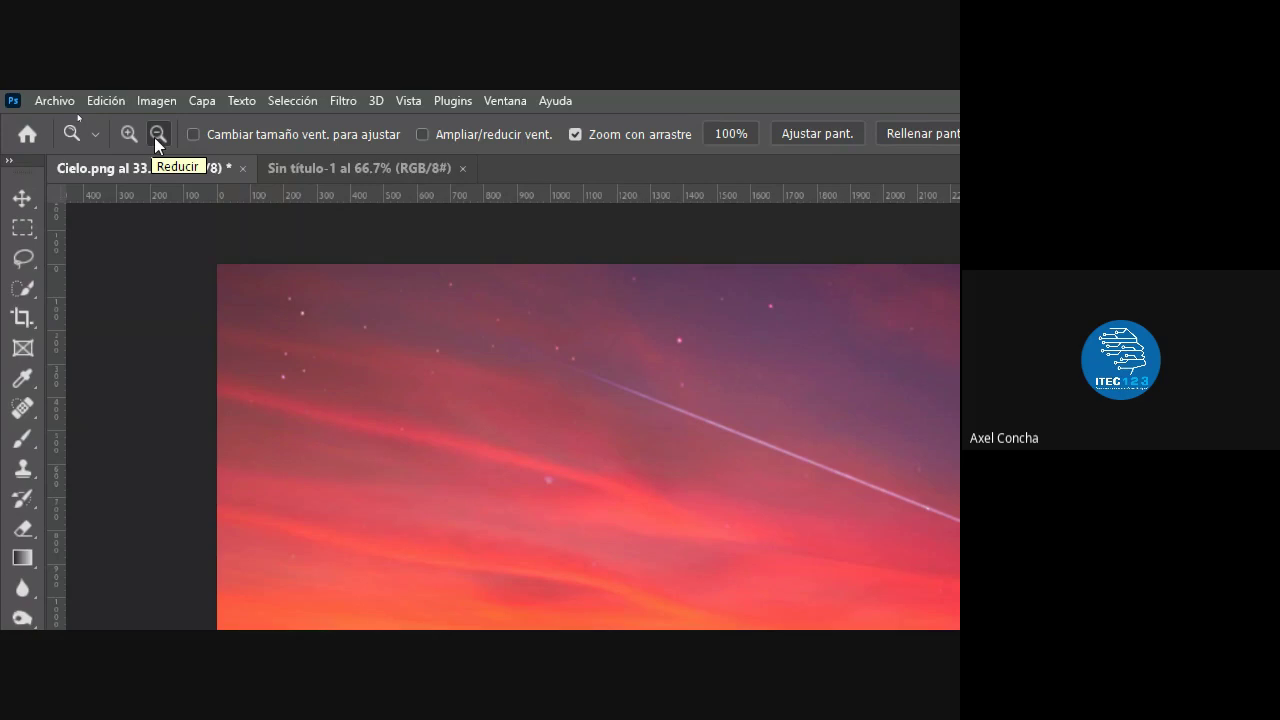
pyautogui.click(154, 137)
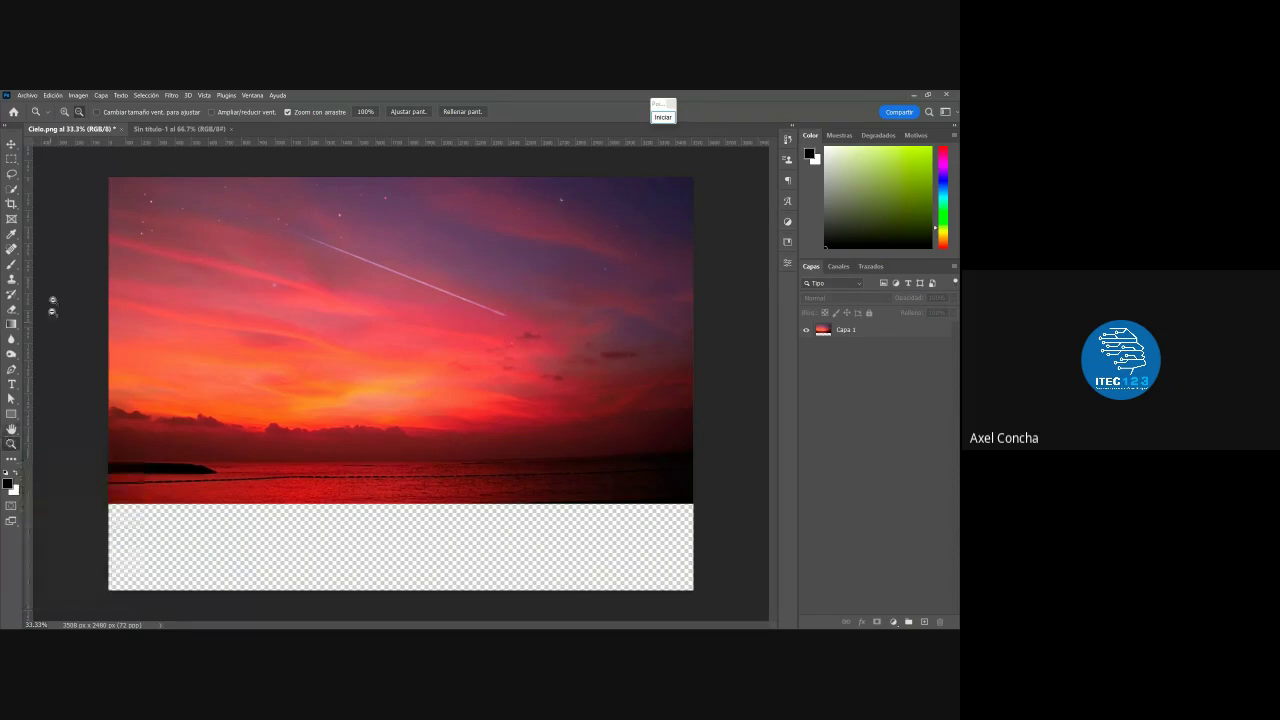
# Zoom in on the sky around the streak, then zoom back out
pyautogui.click(418, 270)
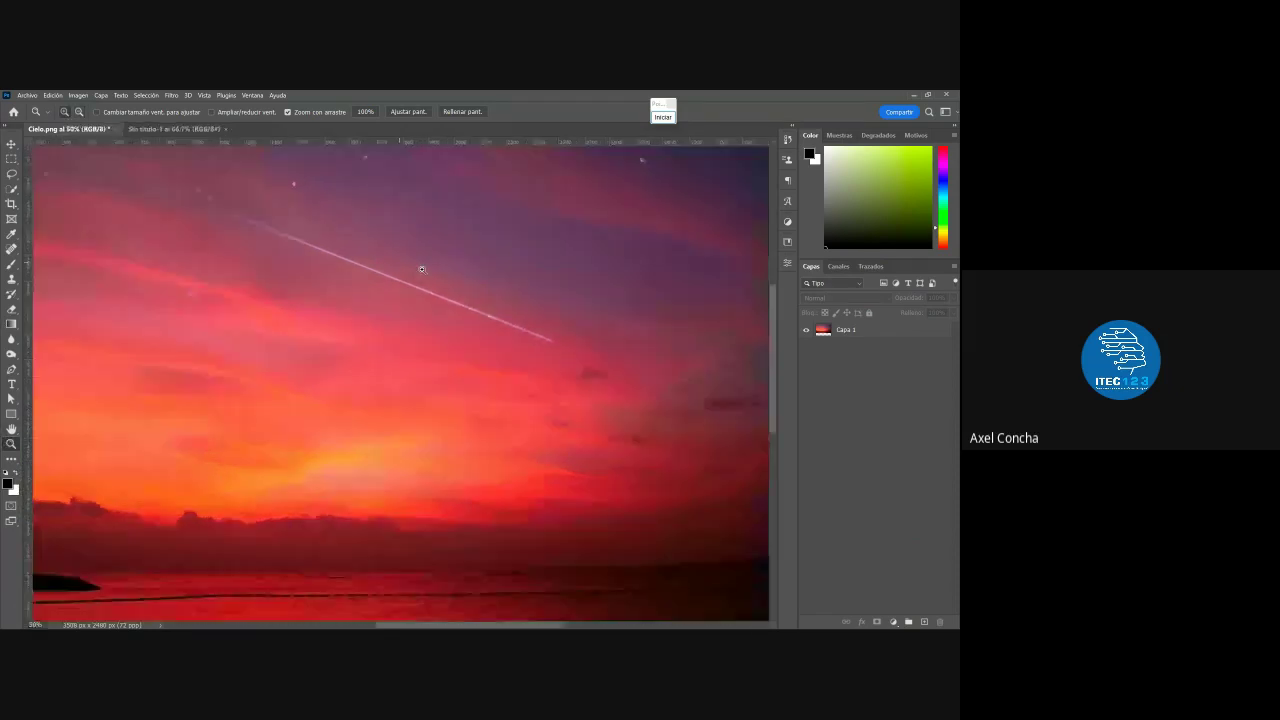
pyautogui.click(79, 111)
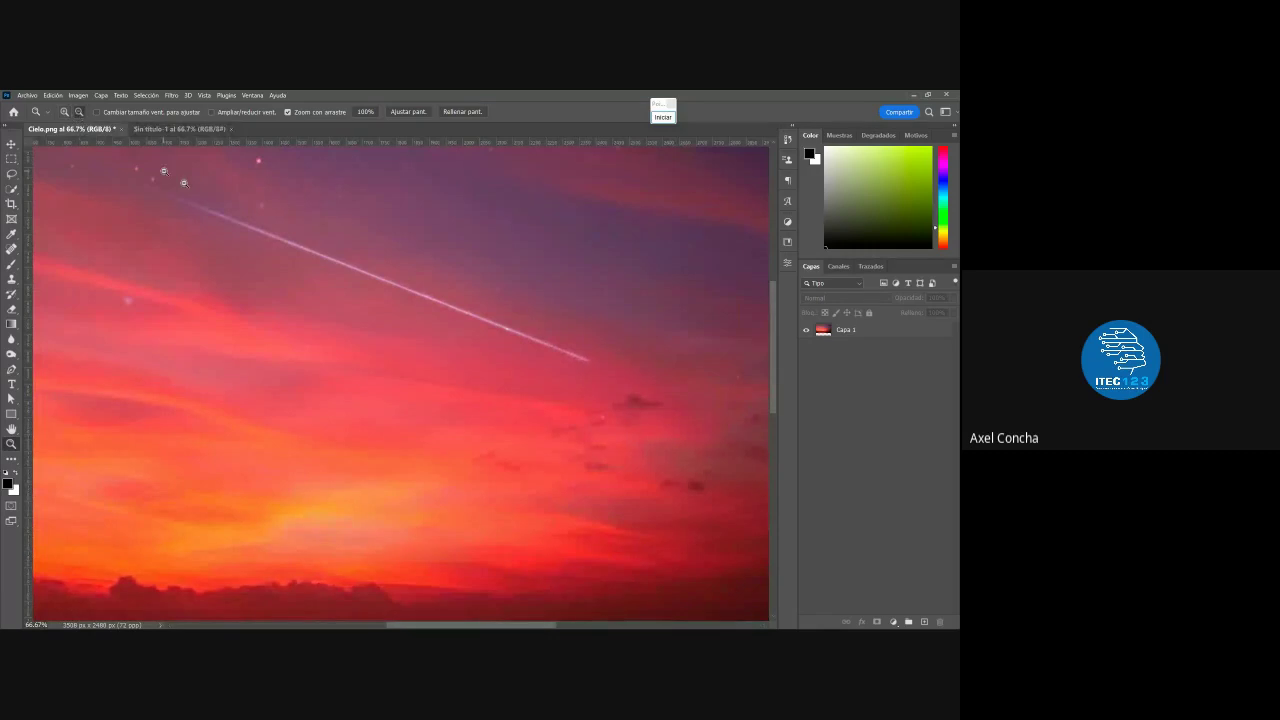
pyautogui.click(377, 278)
pyautogui.click(377, 278)
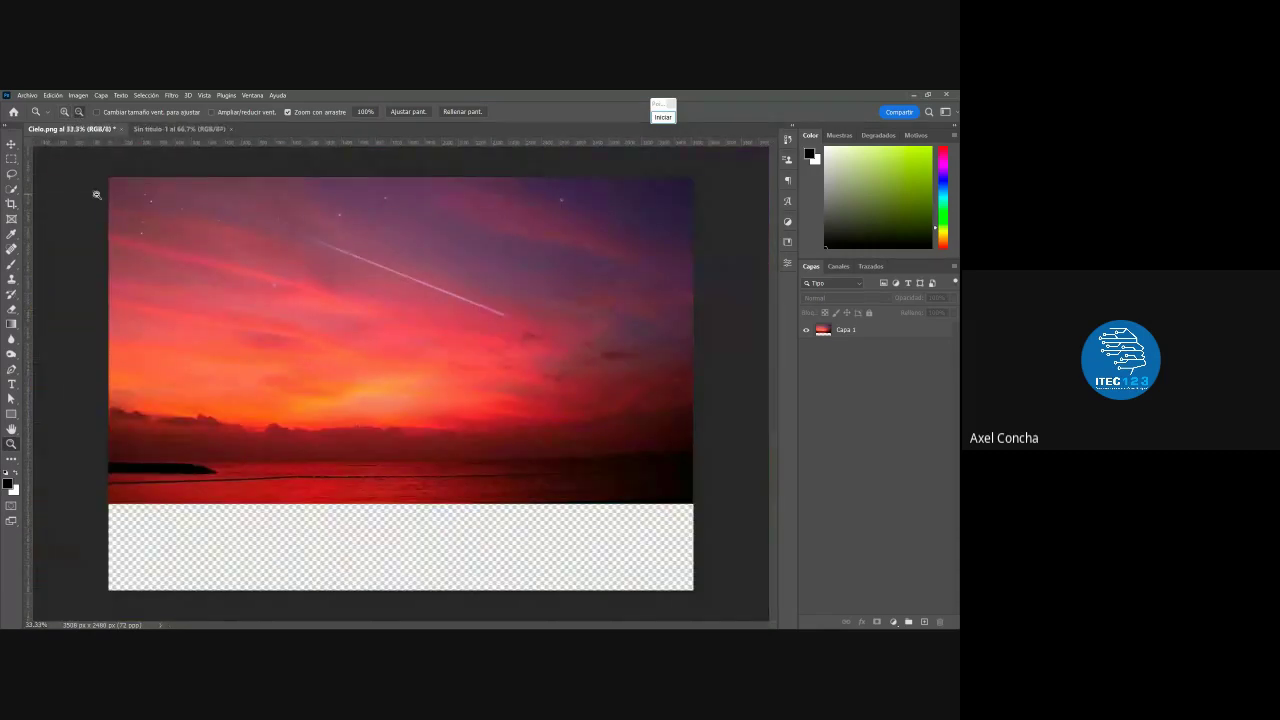
pyautogui.click(65, 111)
# Inspect the upper-sky stars up close, then fit the image with Ajustar pant. and switch to Meet
pyautogui.click(126, 195)
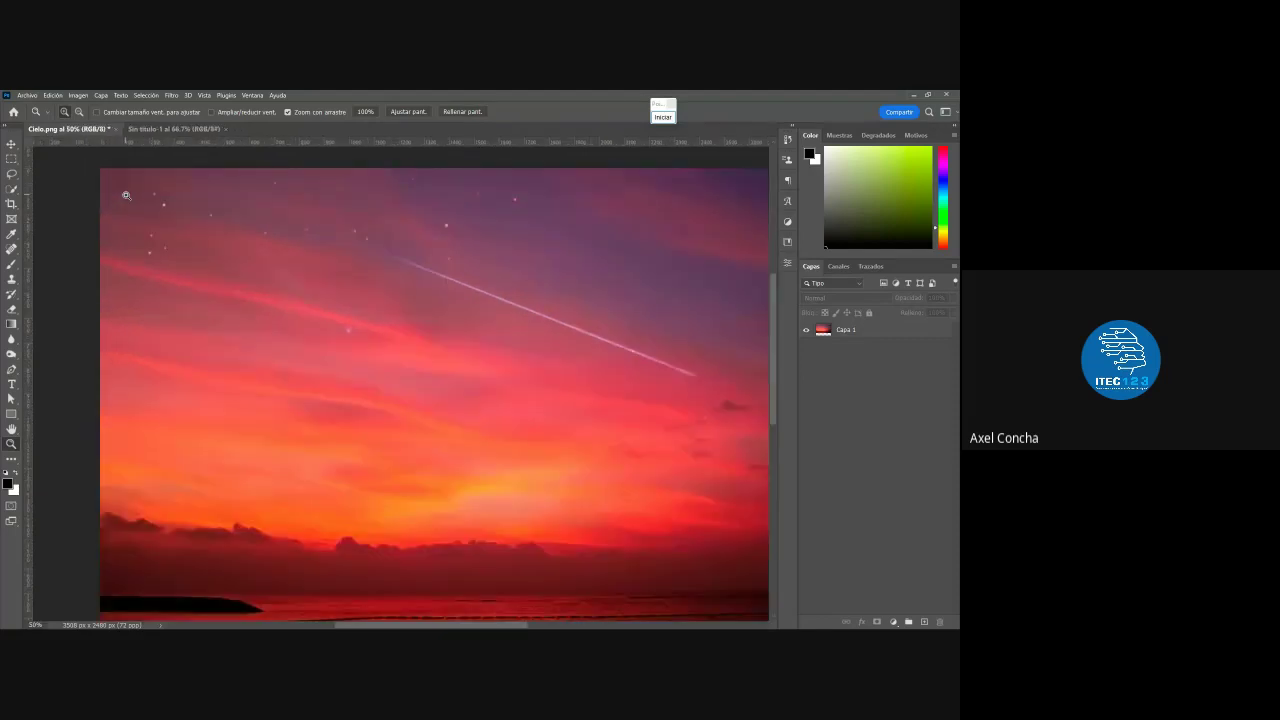
pyautogui.click(79, 111)
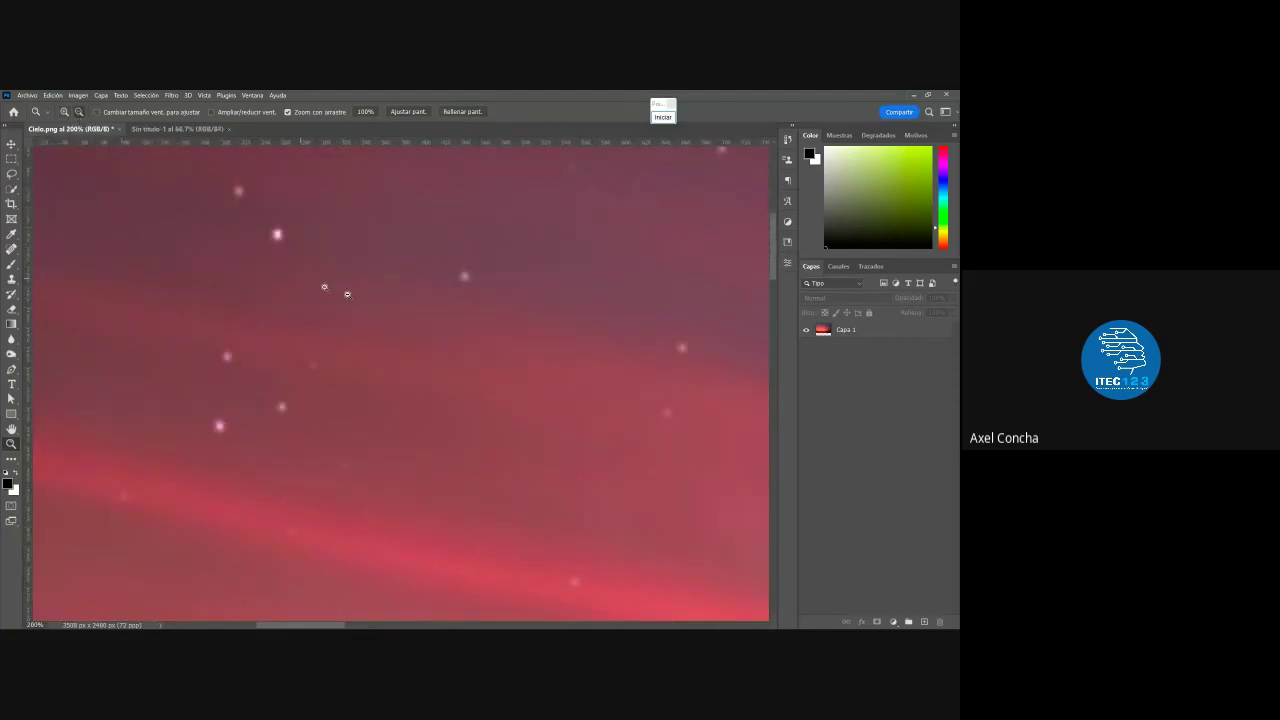
pyautogui.click(322, 335)
pyautogui.click(322, 335)
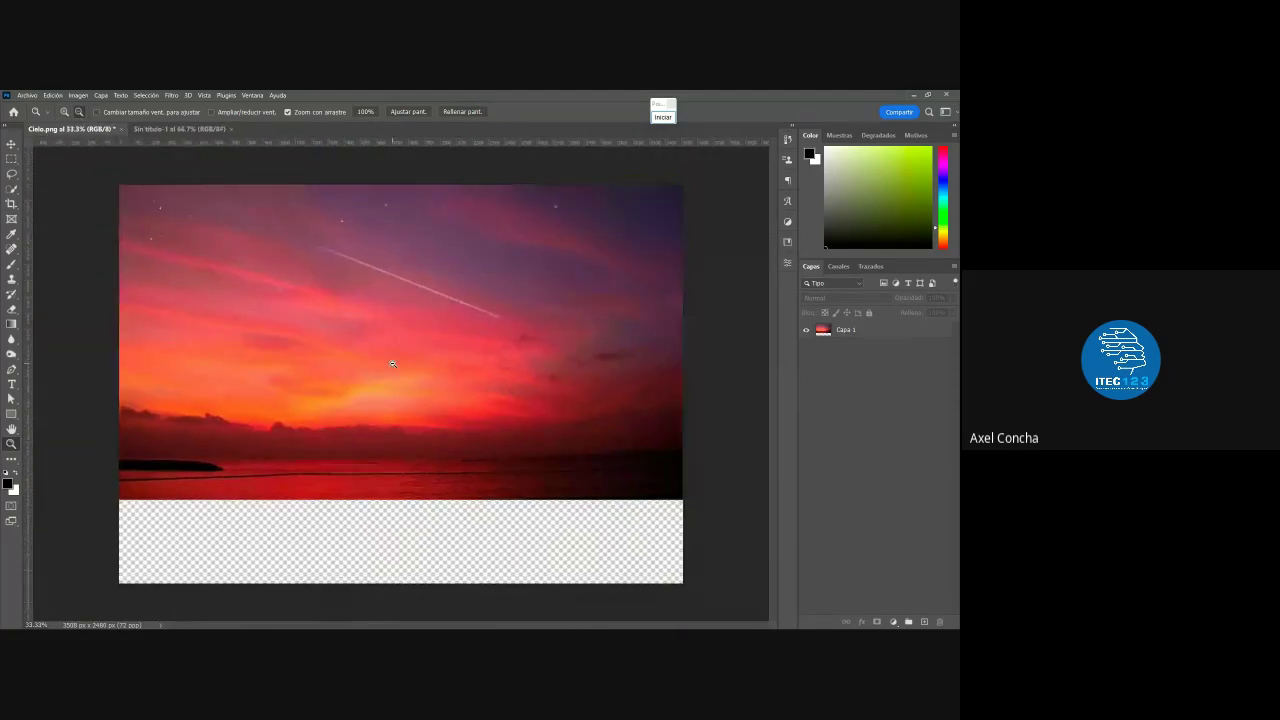
pyautogui.click(366, 249)
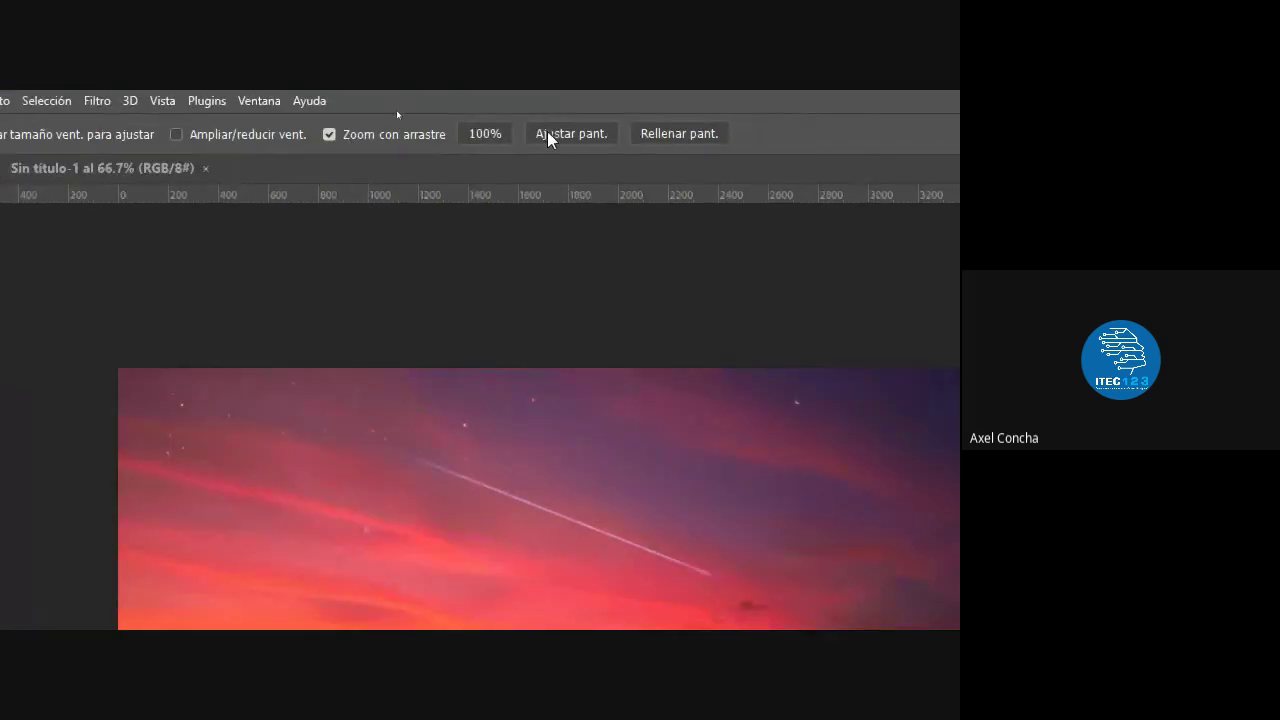
pyautogui.click(563, 134)
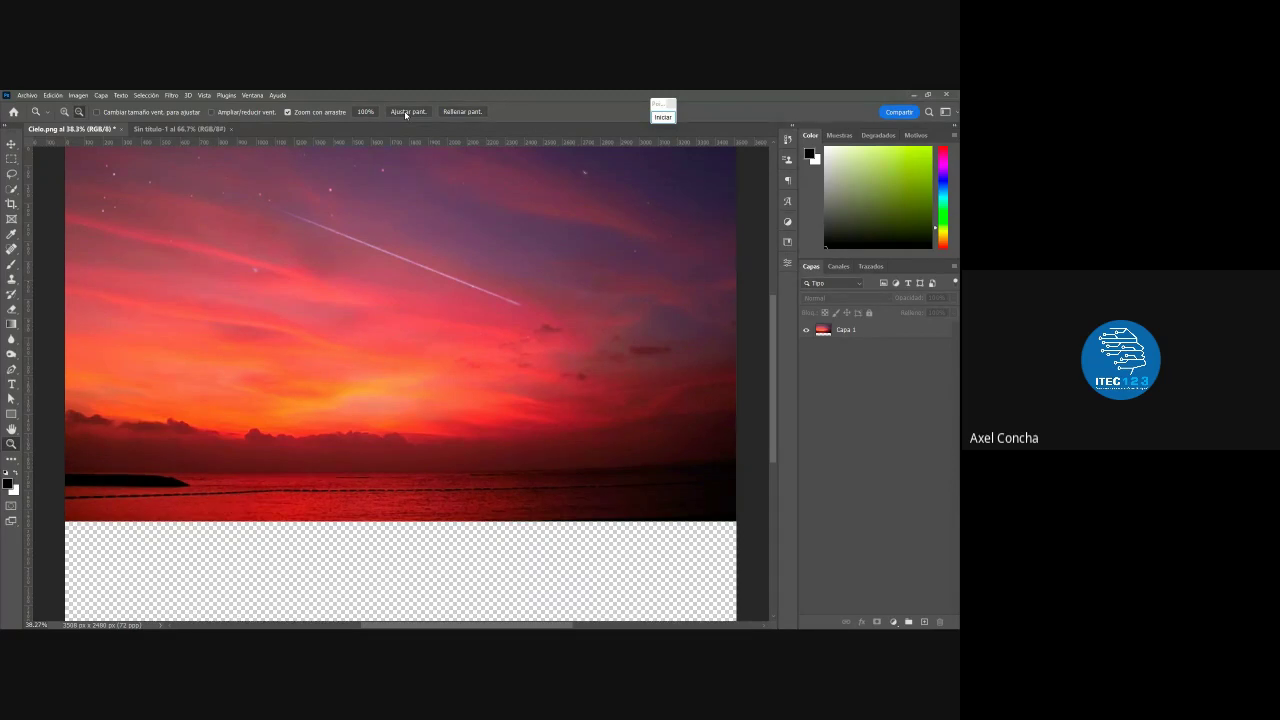
pyautogui.press('alt')
pyautogui.hotkey('alt', 'Tab')
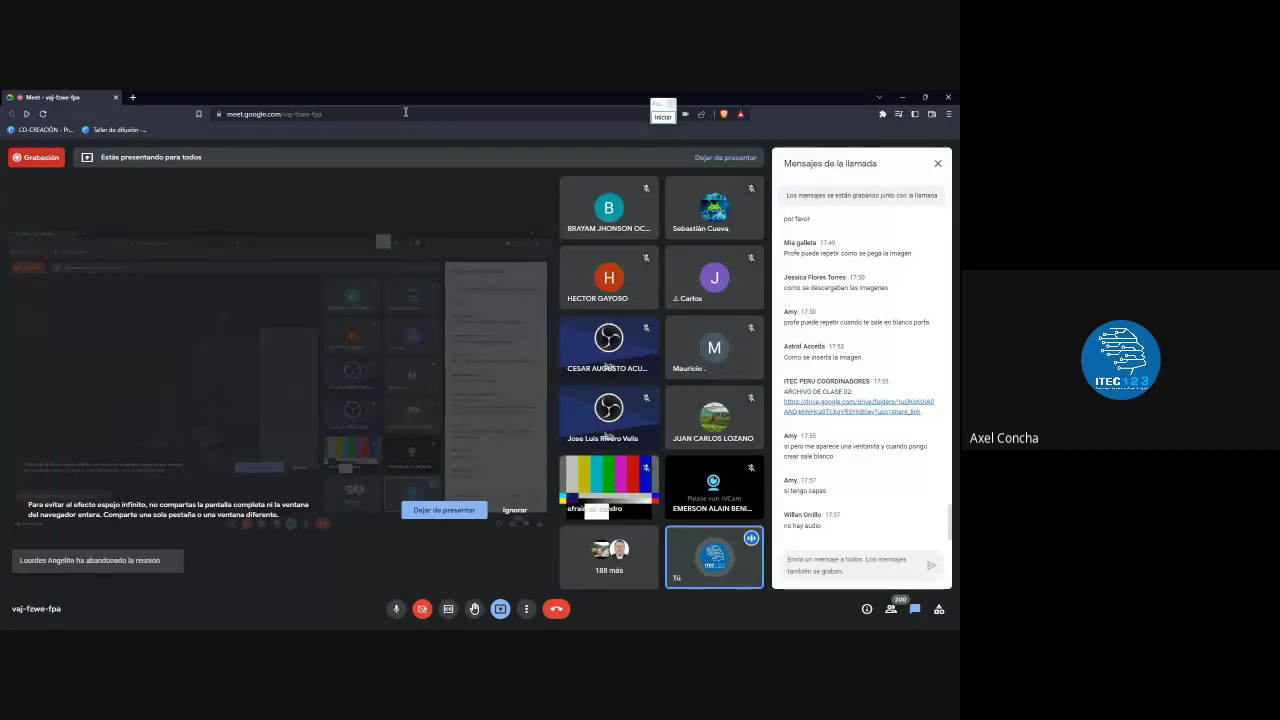
pyautogui.click(813, 571)
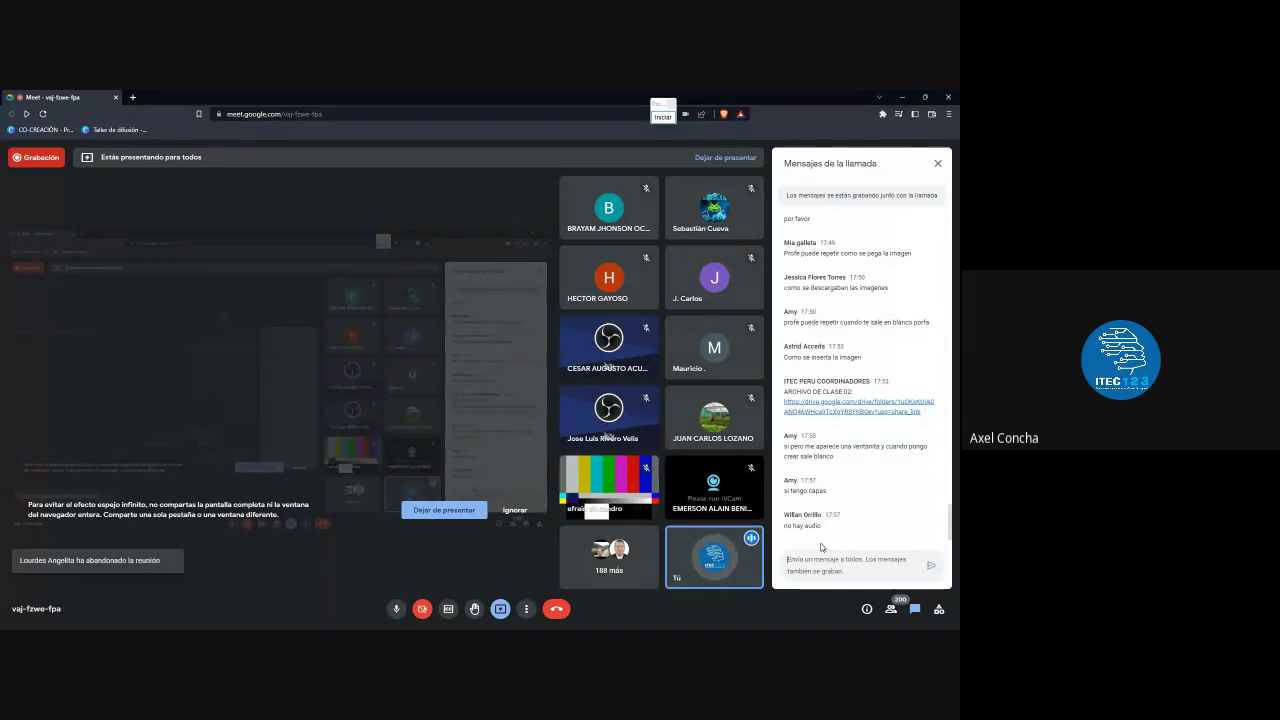
pyautogui.write('Entimado p')
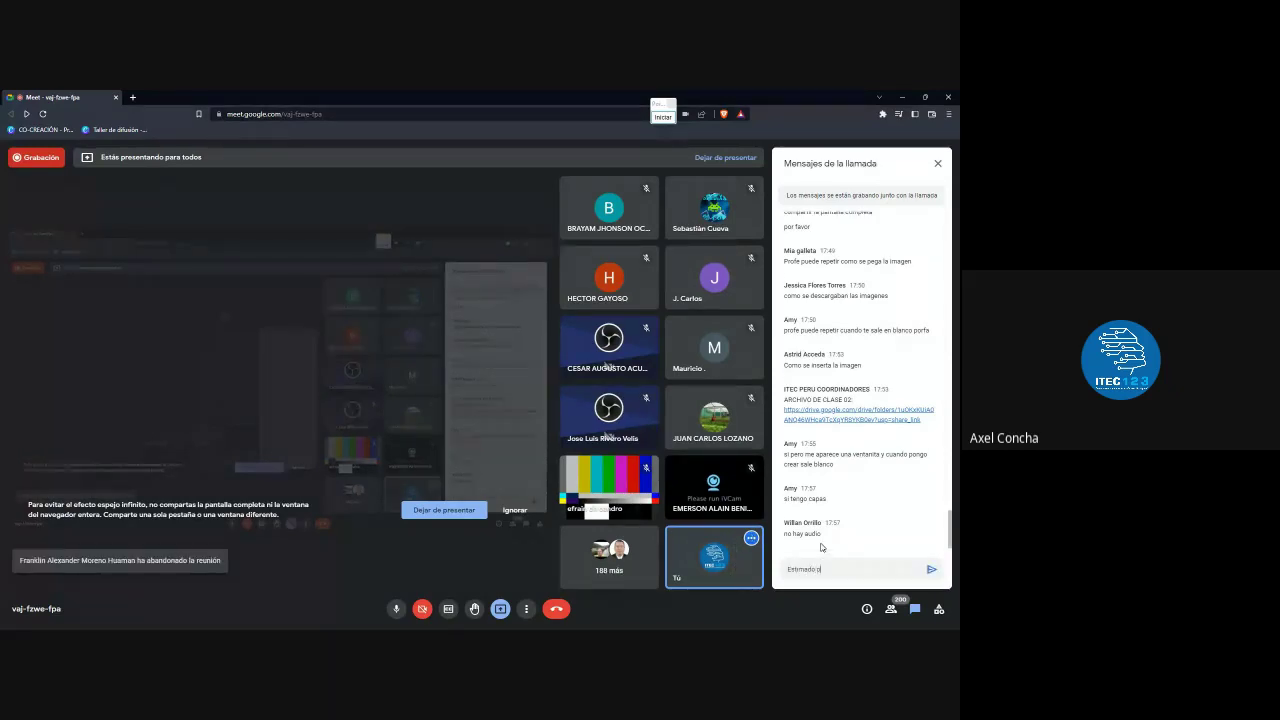
pyautogui.write('ipan')
pyautogui.write('tes, aquellos que te')
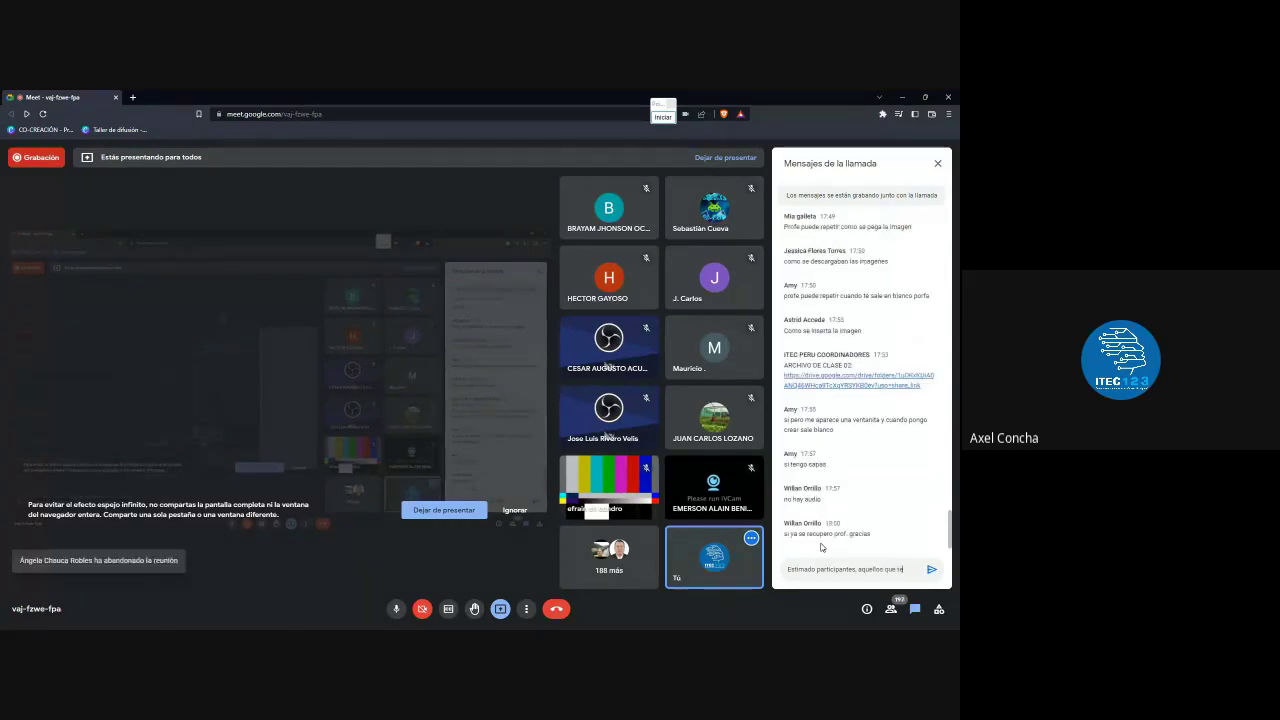
pyautogui.write('nga pr')
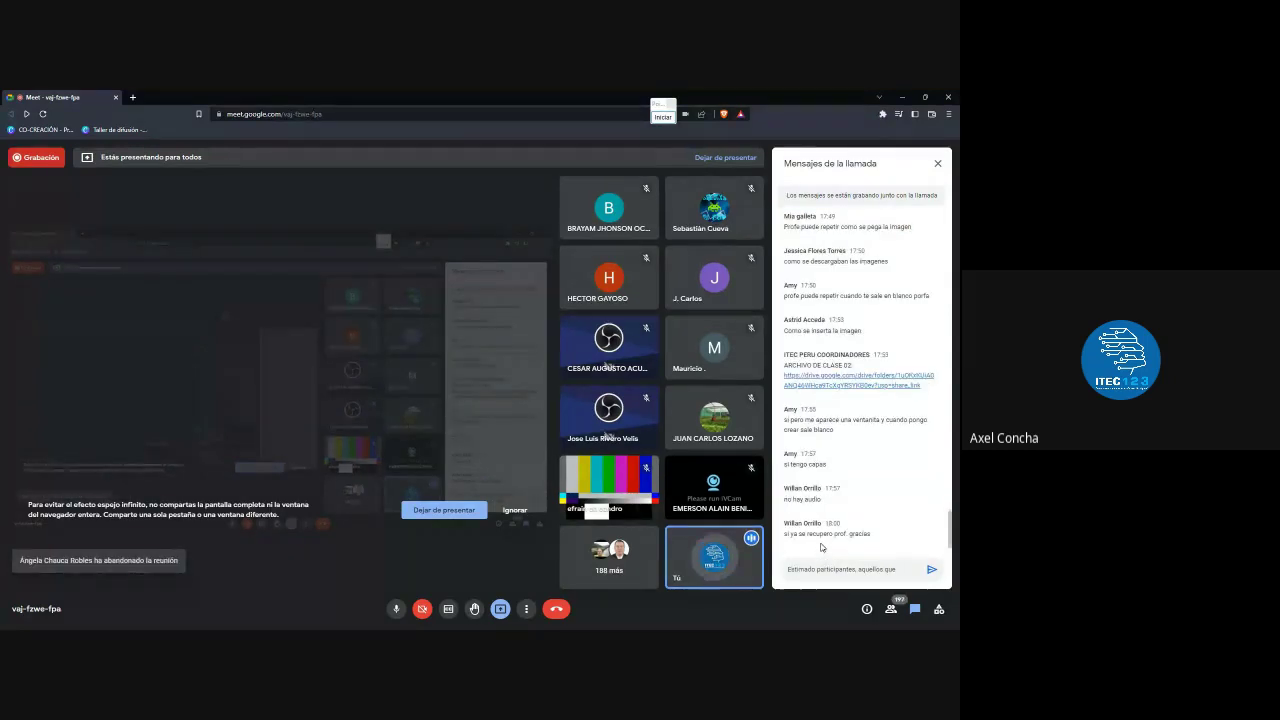
pyautogui.hotkey('ctrl', 'a')
pyautogui.press('BackSpace')
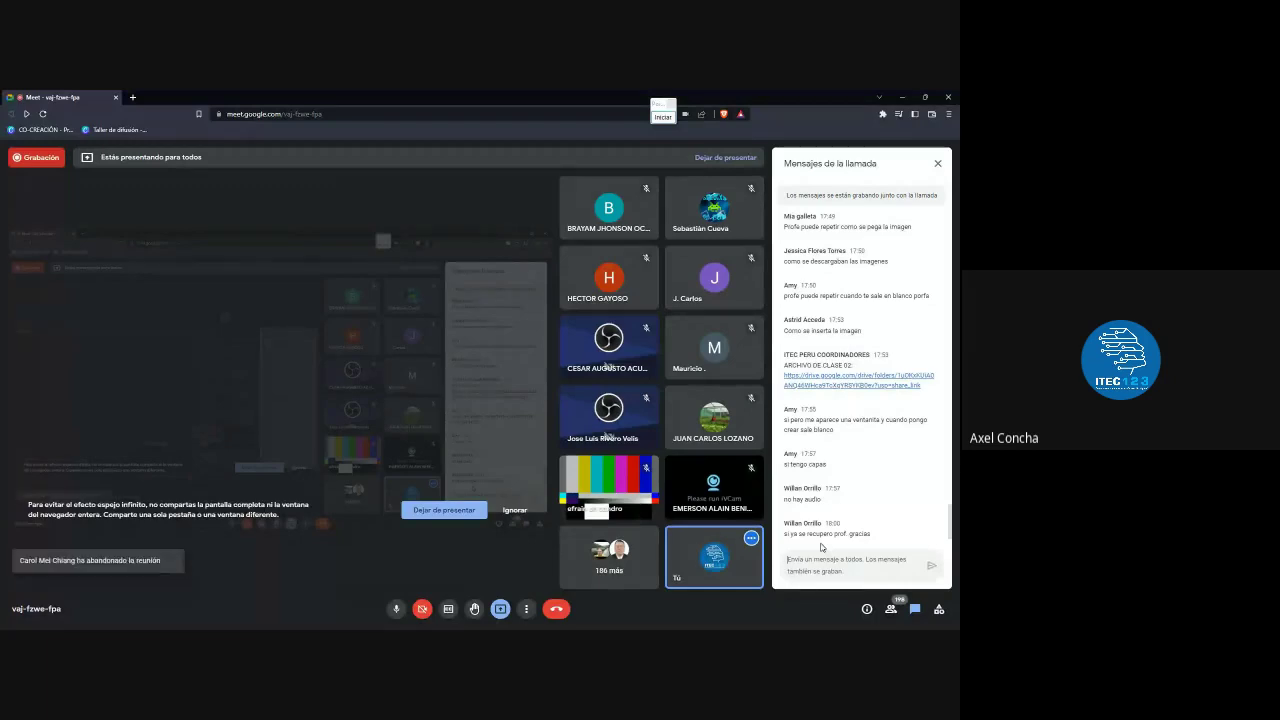
pyautogui.hotkey('alt', 'Tab')
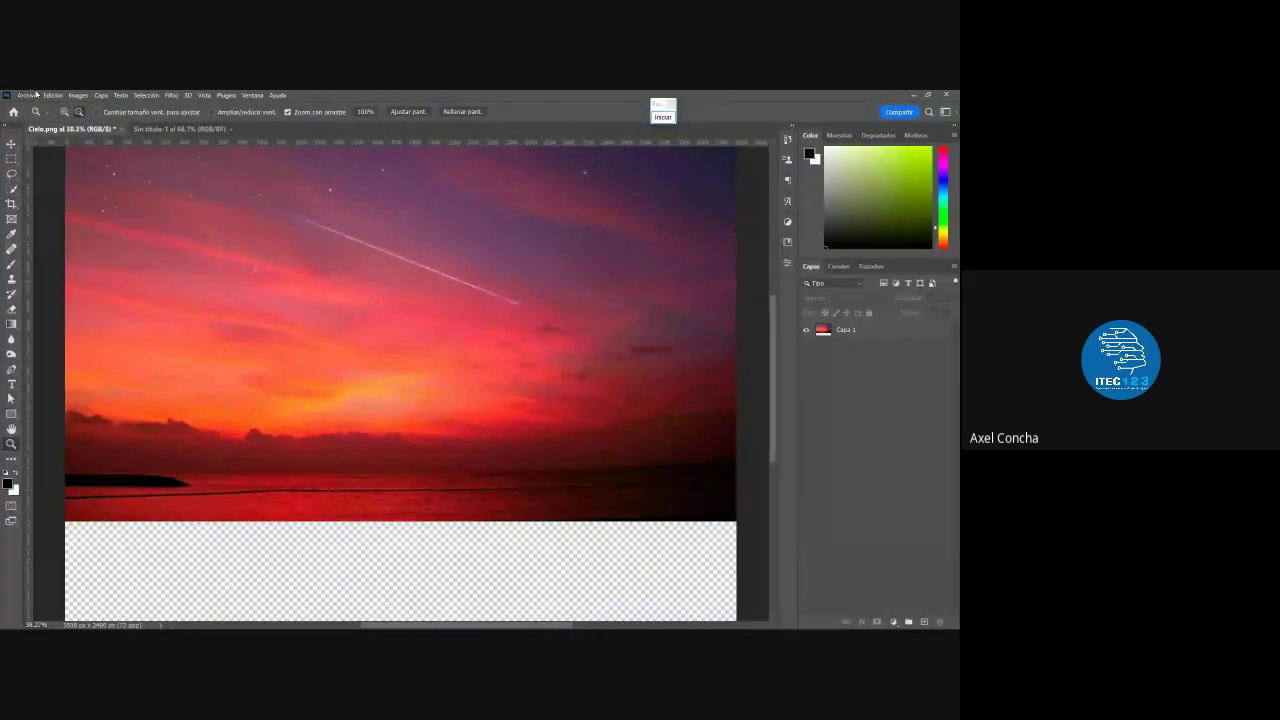
pyautogui.click(36, 94)
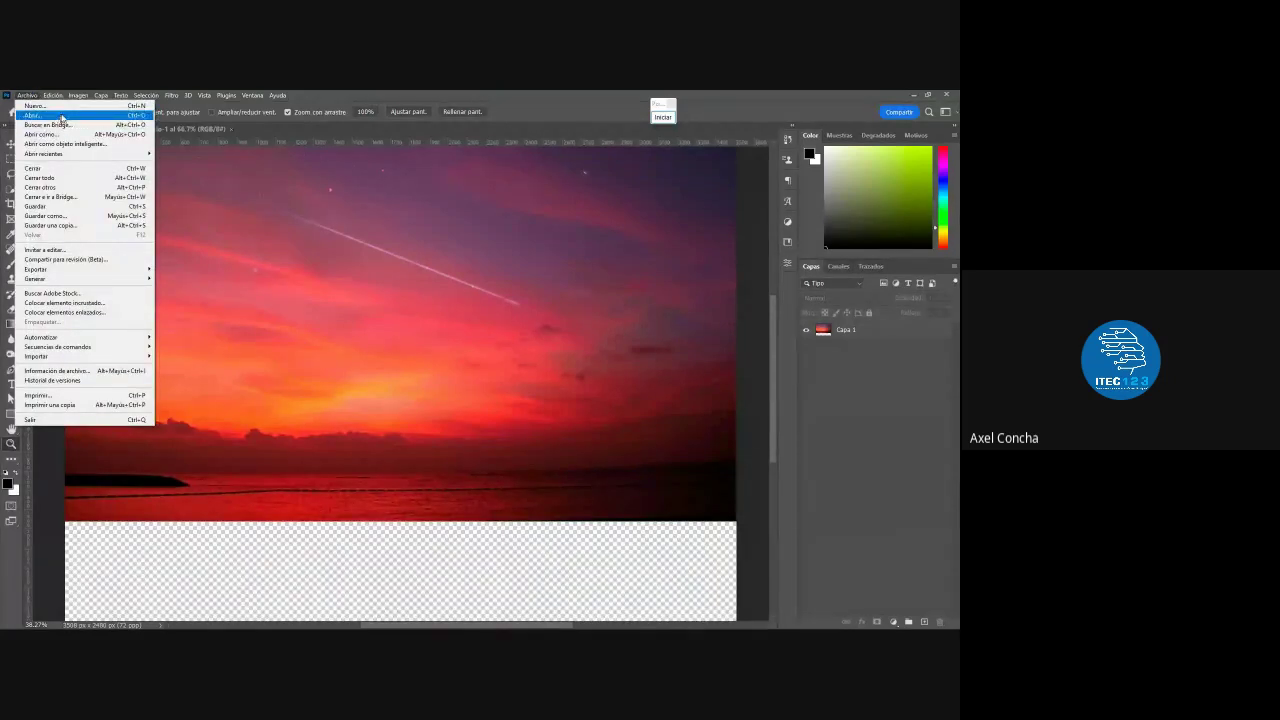
pyautogui.click(35, 105)
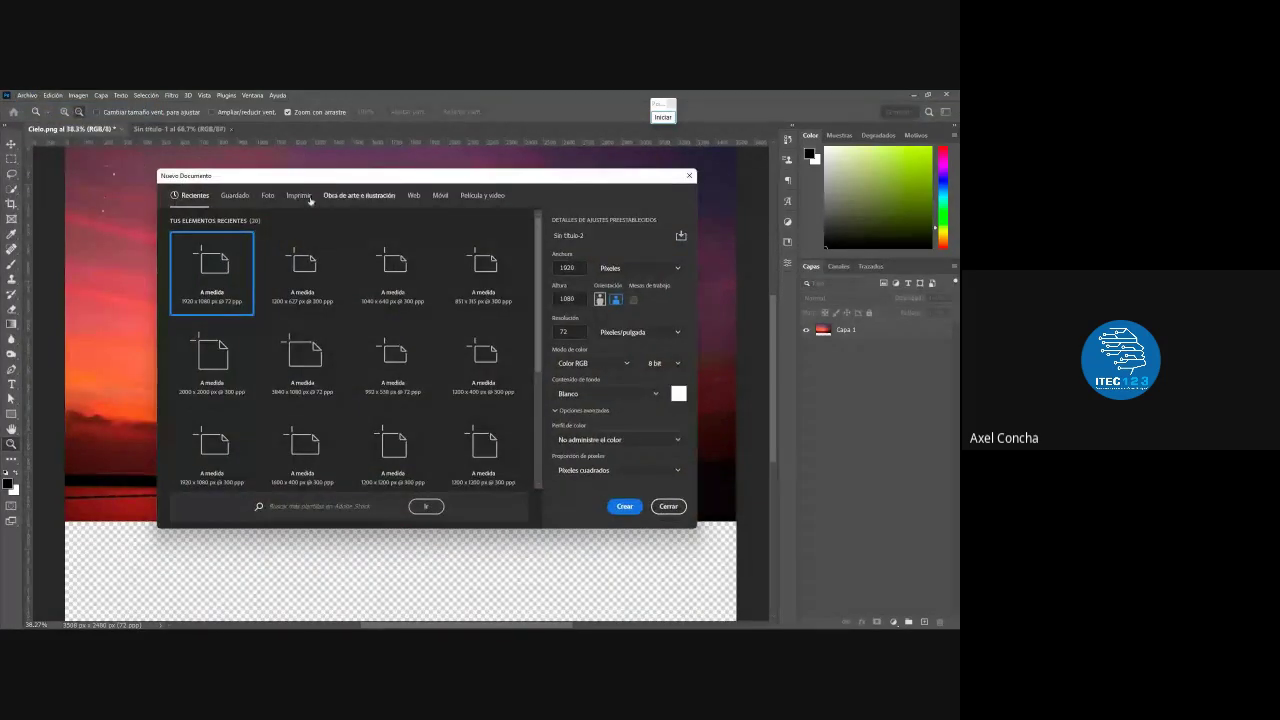
pyautogui.click(302, 278)
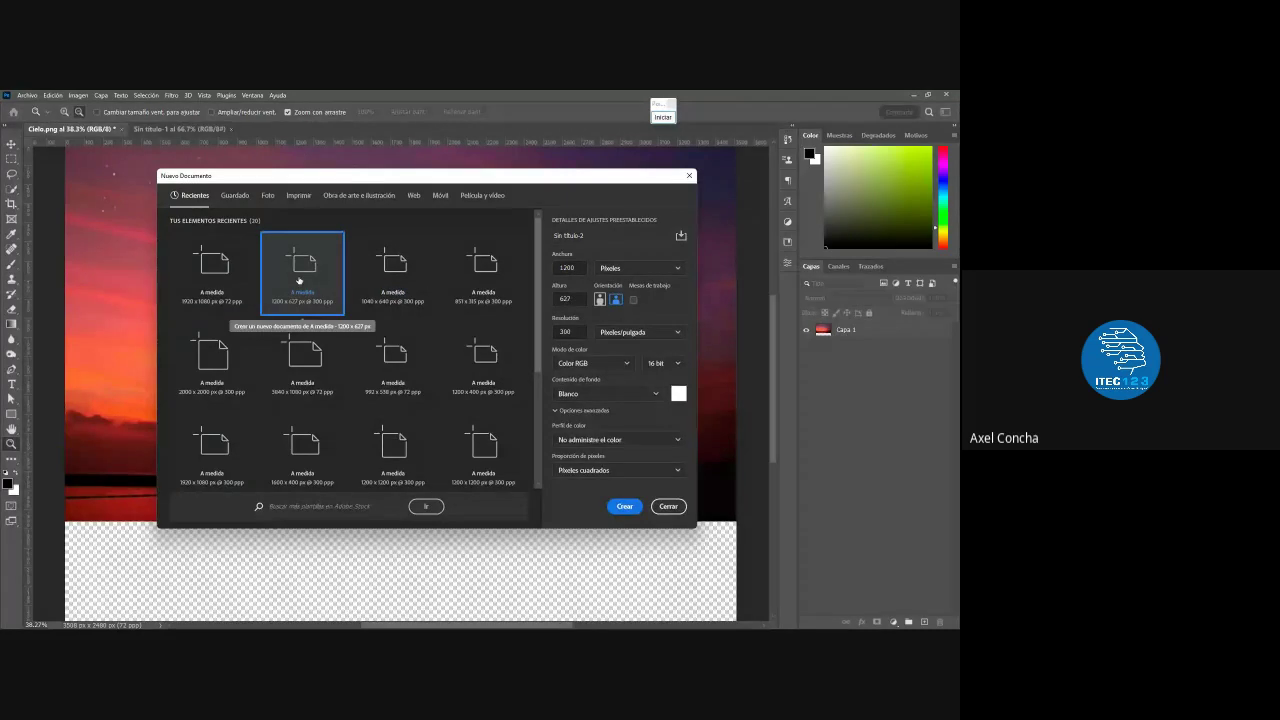
pyautogui.click(624, 506)
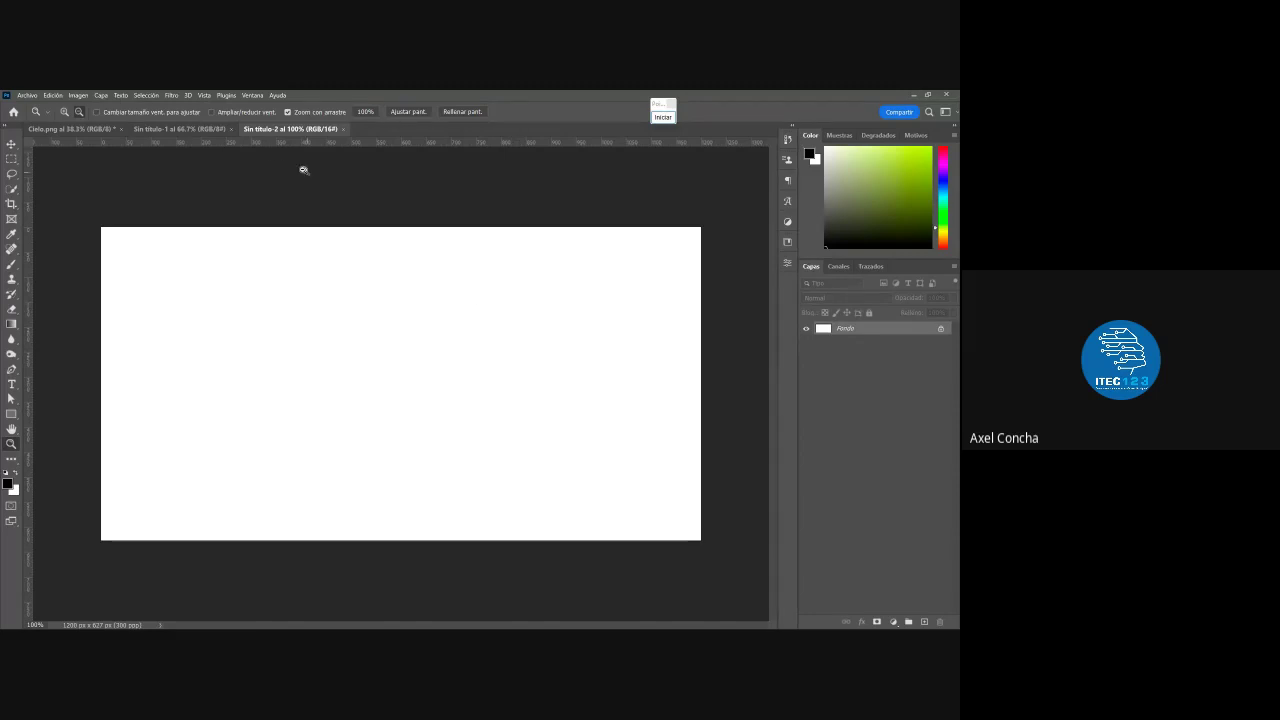
pyautogui.hotkey('ctrl', 'w')
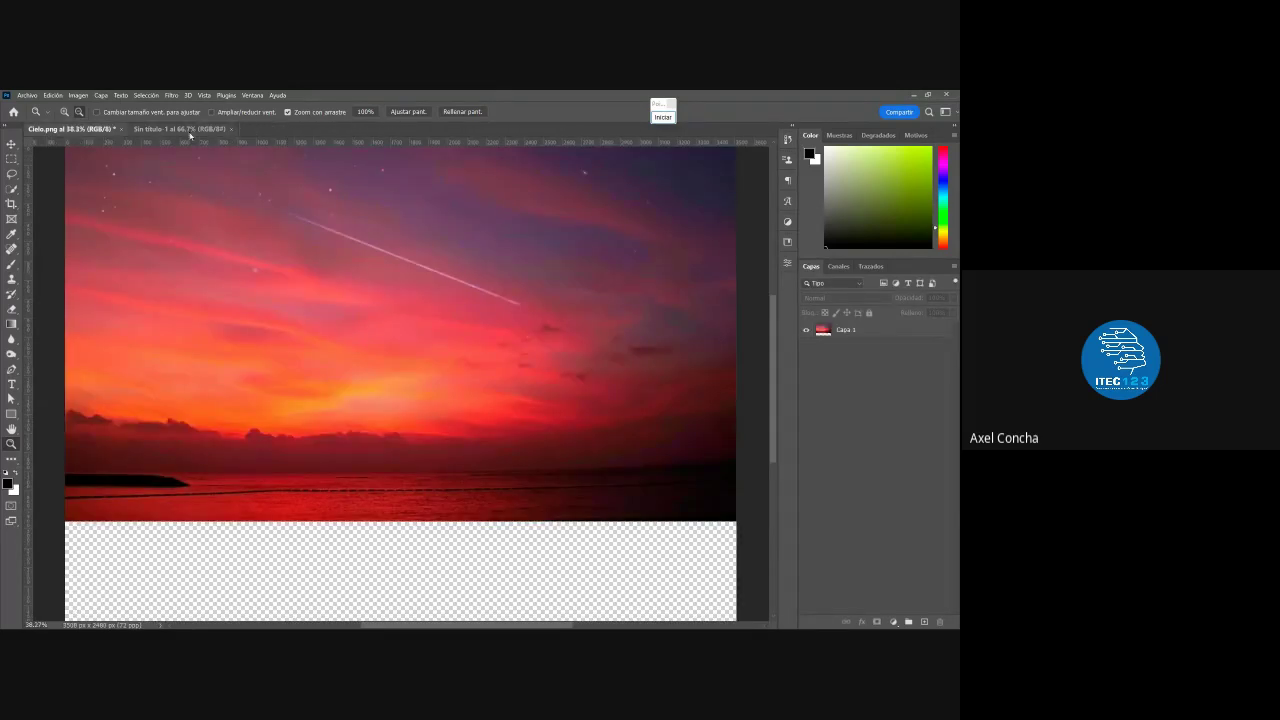
# Close the blank Sin título-1 document, zoom out slightly, and bring Google Meet to the front
pyautogui.click(190, 130)
pyautogui.click(231, 129)
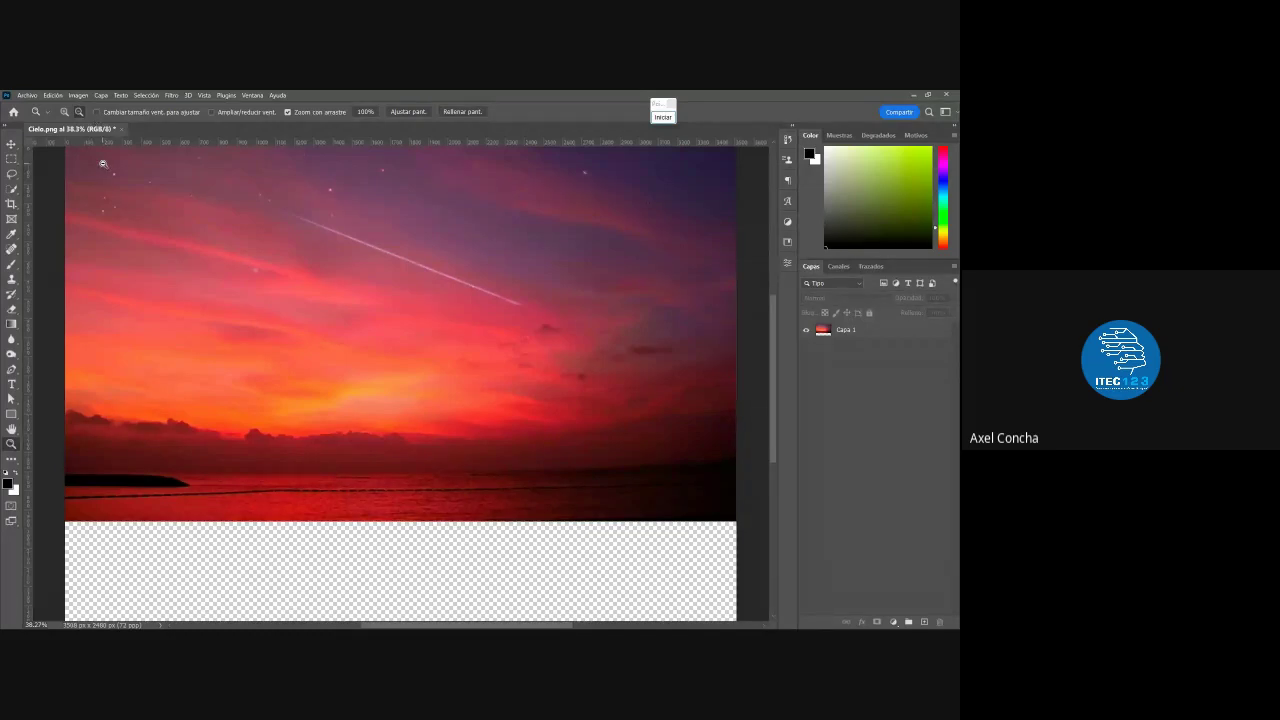
pyautogui.scroll(-1, 310, 318)
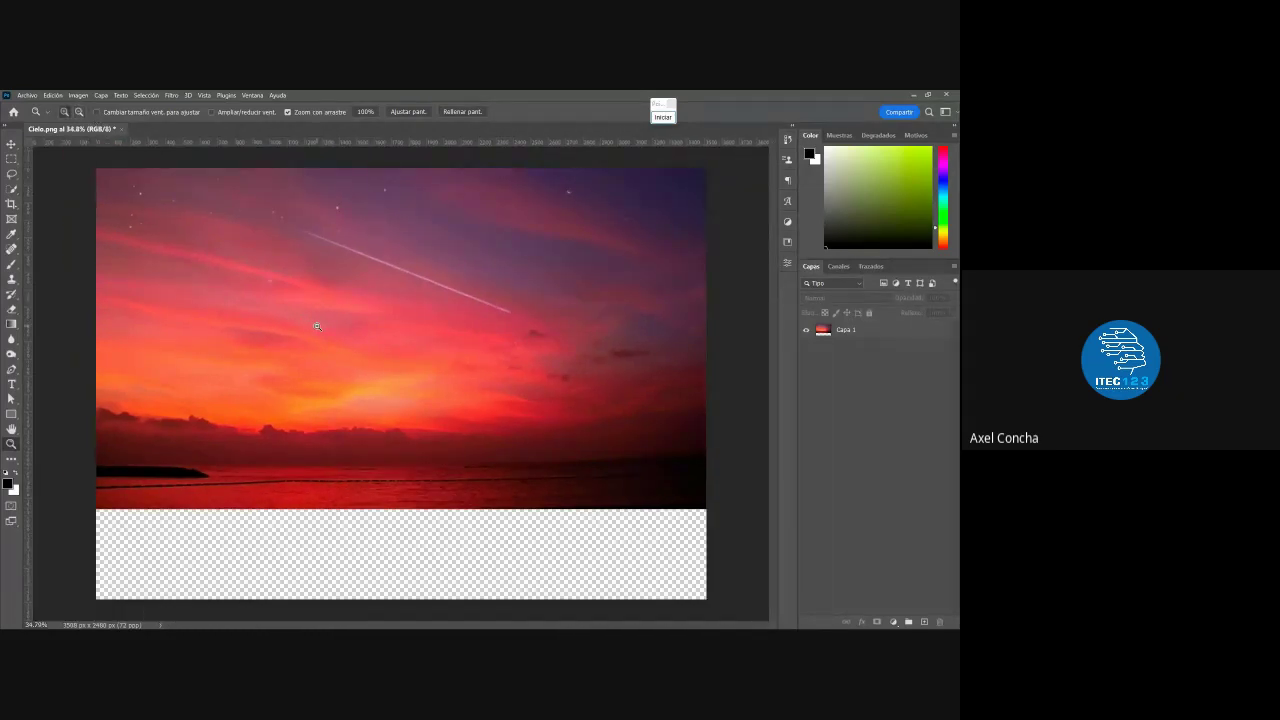
pyautogui.hotkey('alt', 'Tab')
pyautogui.click(367, 355)
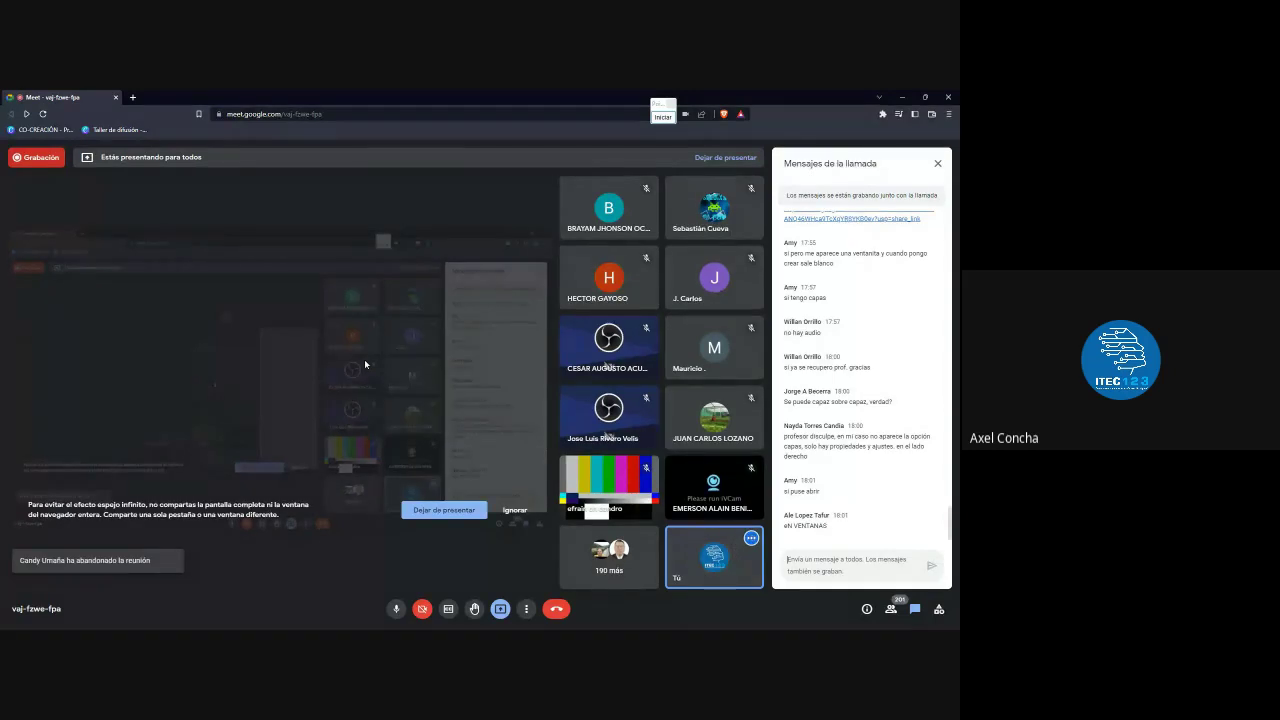
# Switch from Google Meet back to Photoshop's Cielo.png sky image
pyautogui.hotkey('alt', 'Tab')
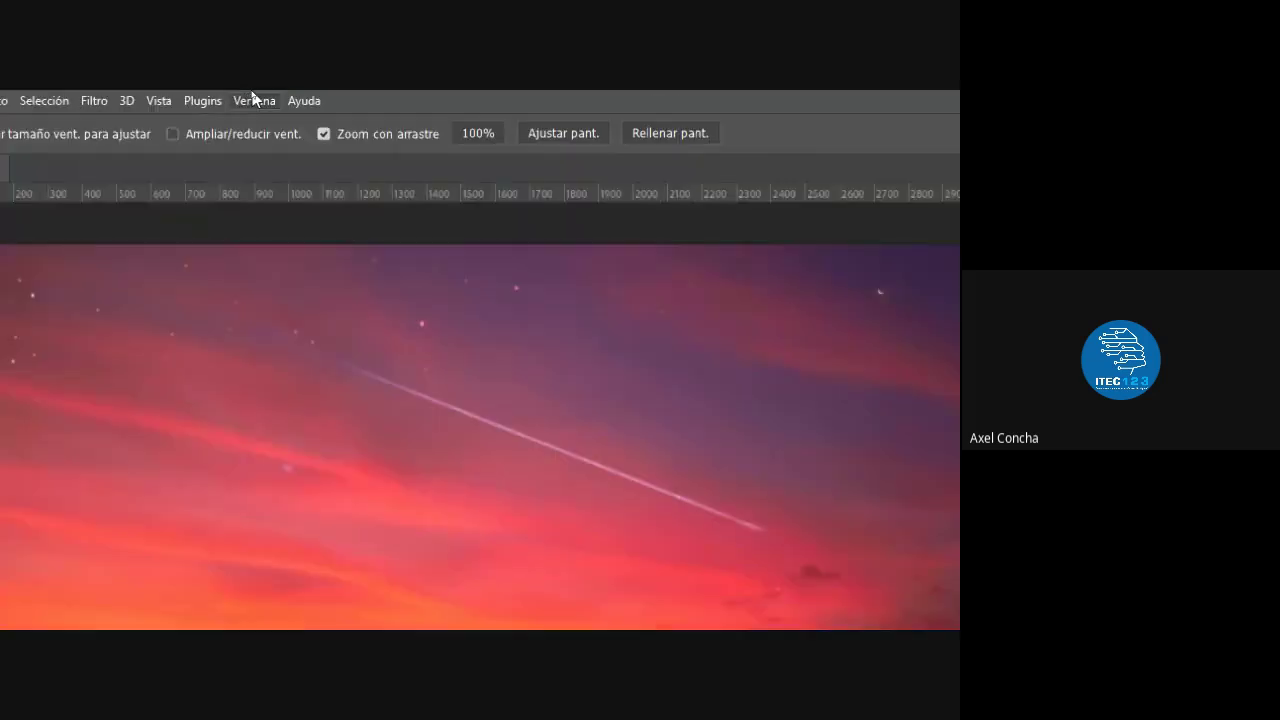
pyautogui.click(252, 95)
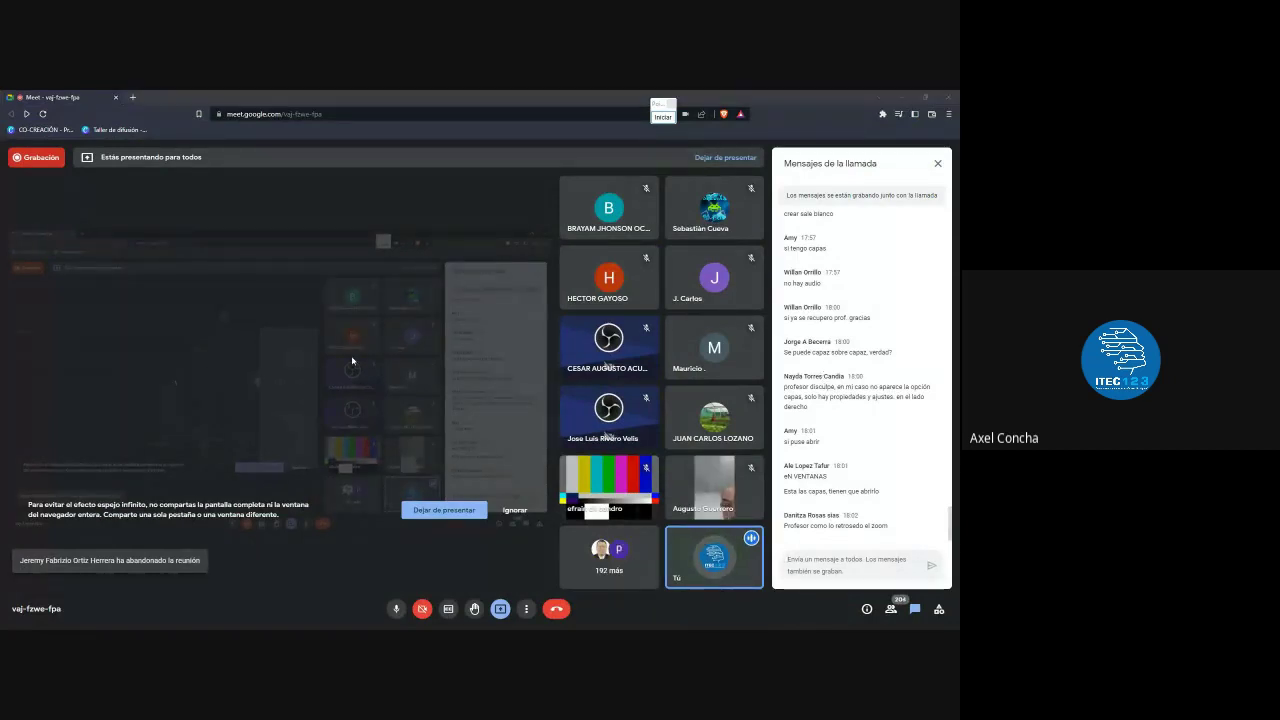
pyautogui.hotkey('alt', 'Tab')
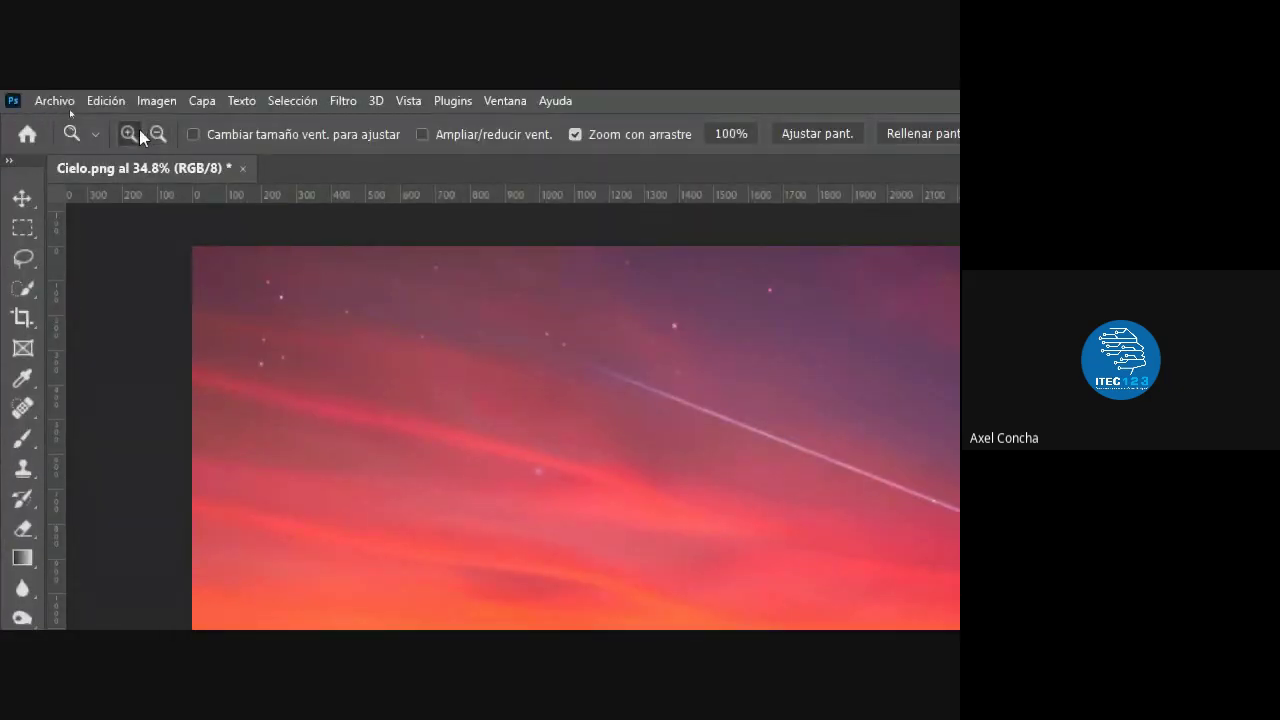
pyautogui.moveTo(320, 286); pyautogui.dragTo(277, 277)
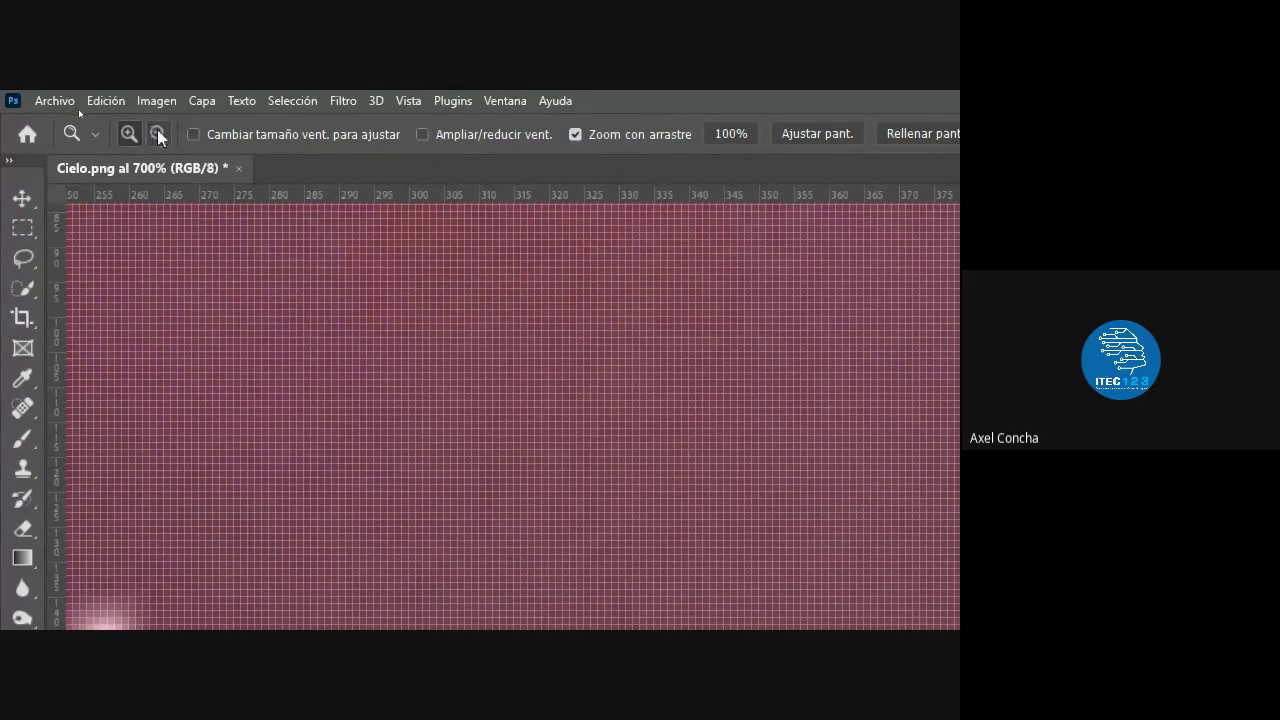
pyautogui.click(157, 129)
pyautogui.click(468, 334)
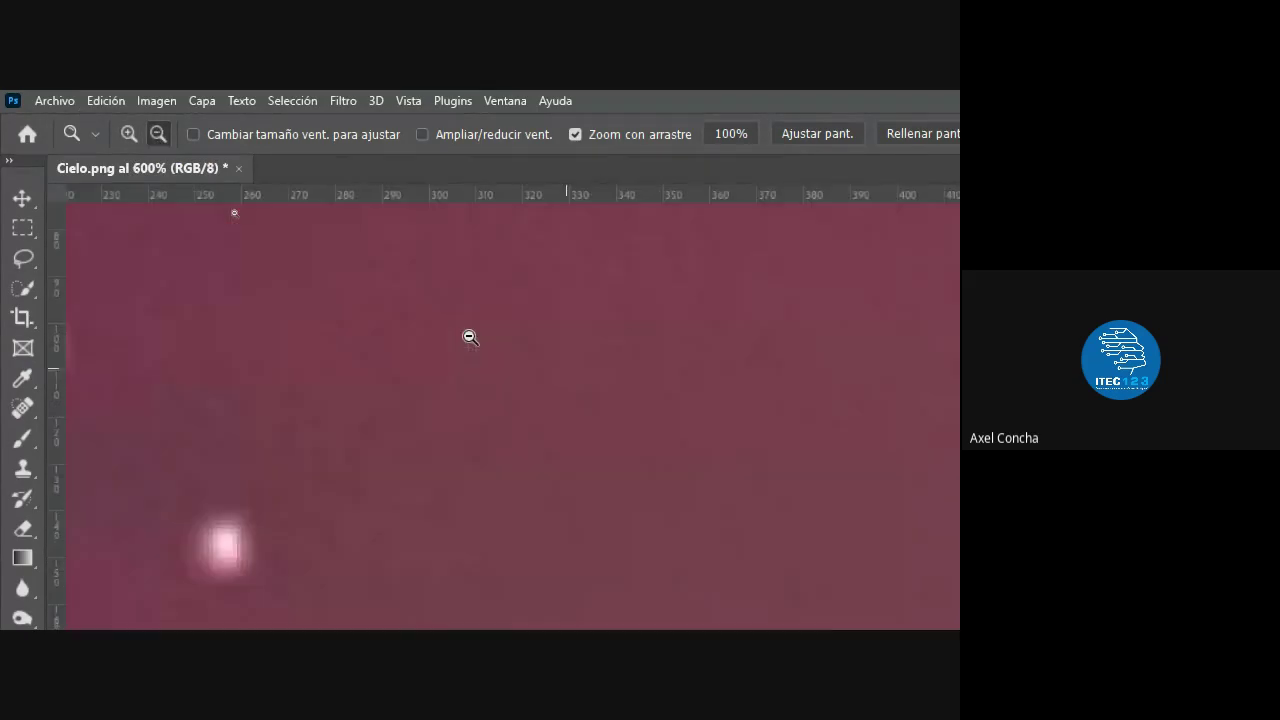
pyautogui.click(470, 337)
pyautogui.click(470, 337)
pyautogui.click(471, 337)
pyautogui.click(472, 337)
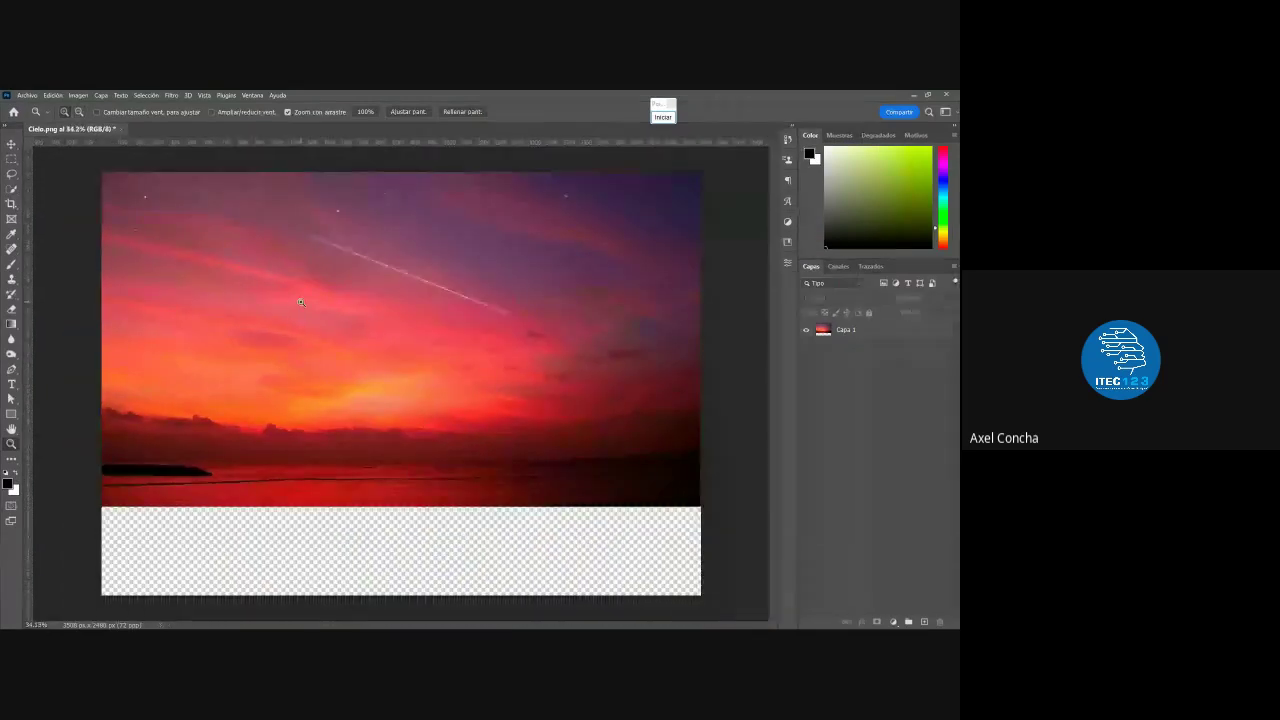
pyautogui.moveTo(300, 302); pyautogui.dragTo(312, 300)
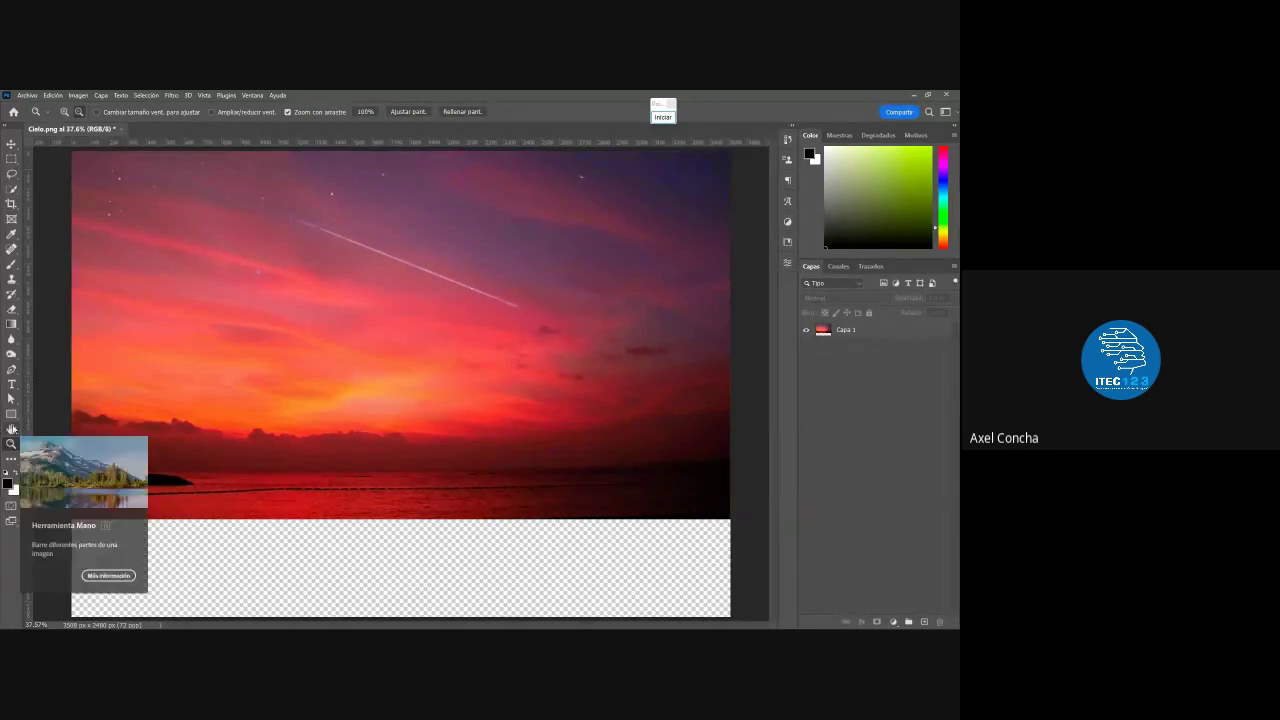
# Zoom the sunset sky to about 45.5% and pan it, ending on the Hand tool
pyautogui.click(12, 428)
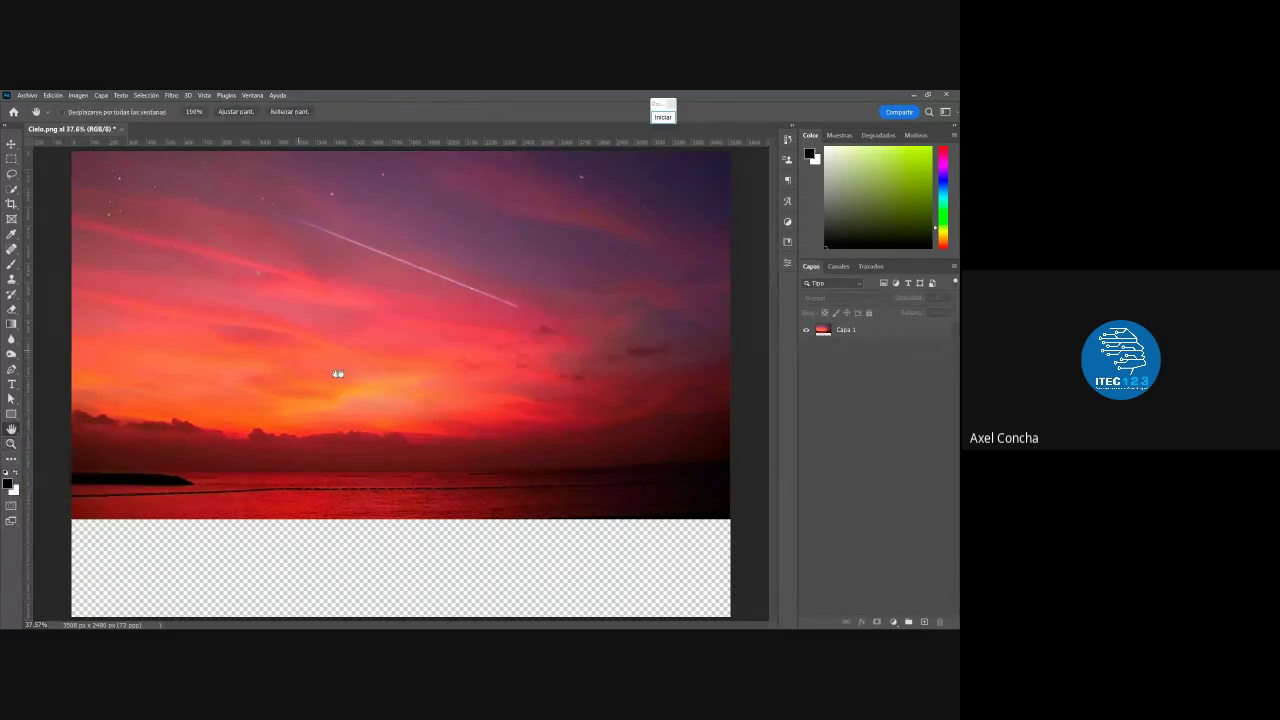
pyautogui.scroll(1, 352, 366)
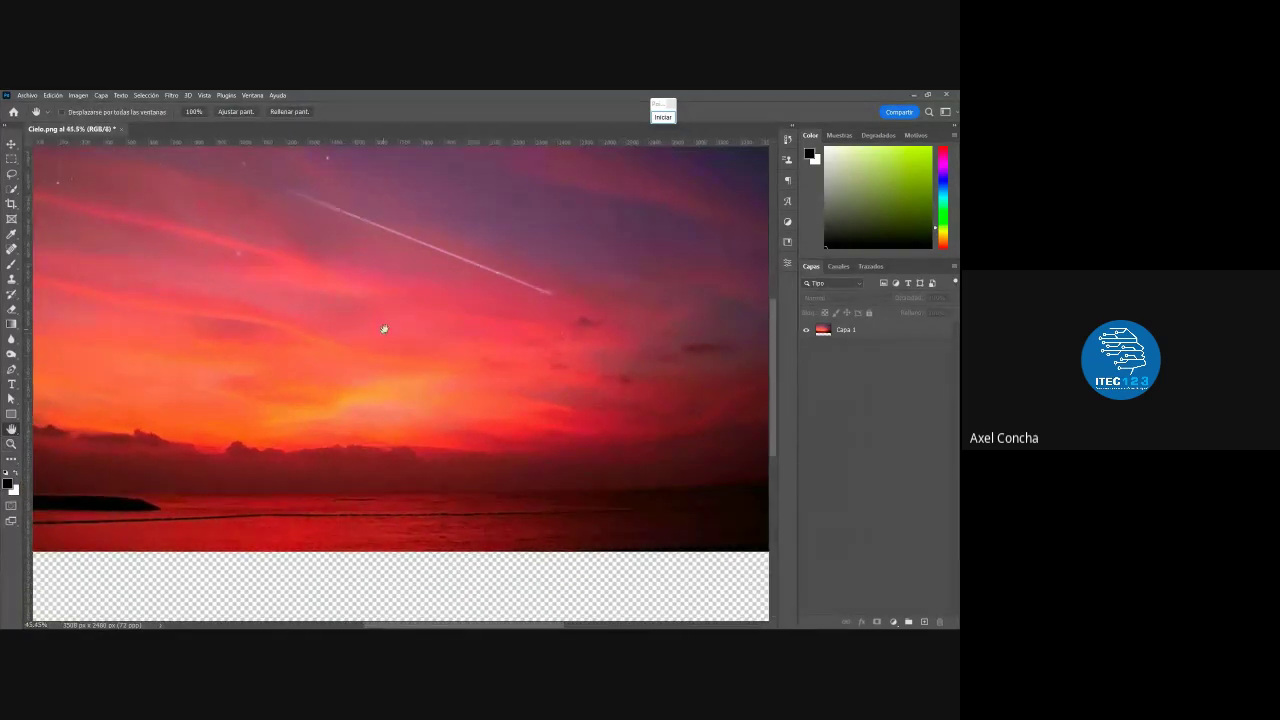
pyautogui.scroll(1, 383, 329)
pyautogui.moveTo(413, 375); pyautogui.dragTo(462, 353)
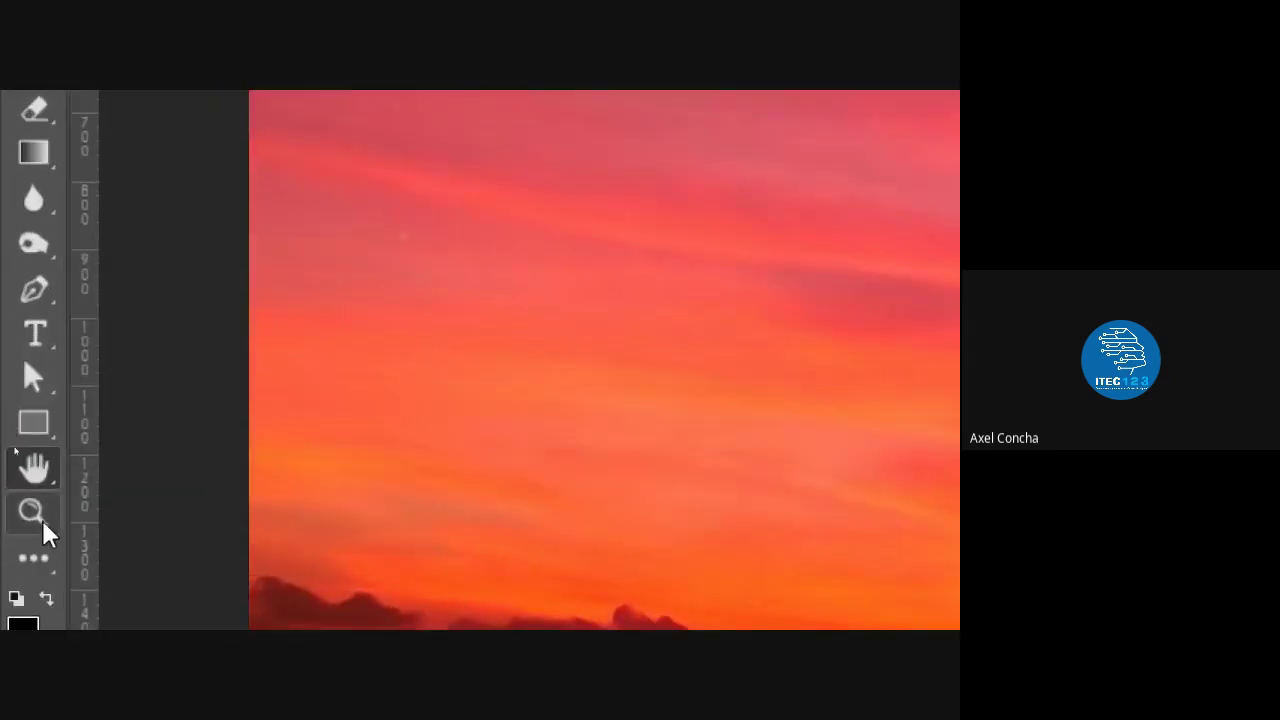
pyautogui.click(44, 526)
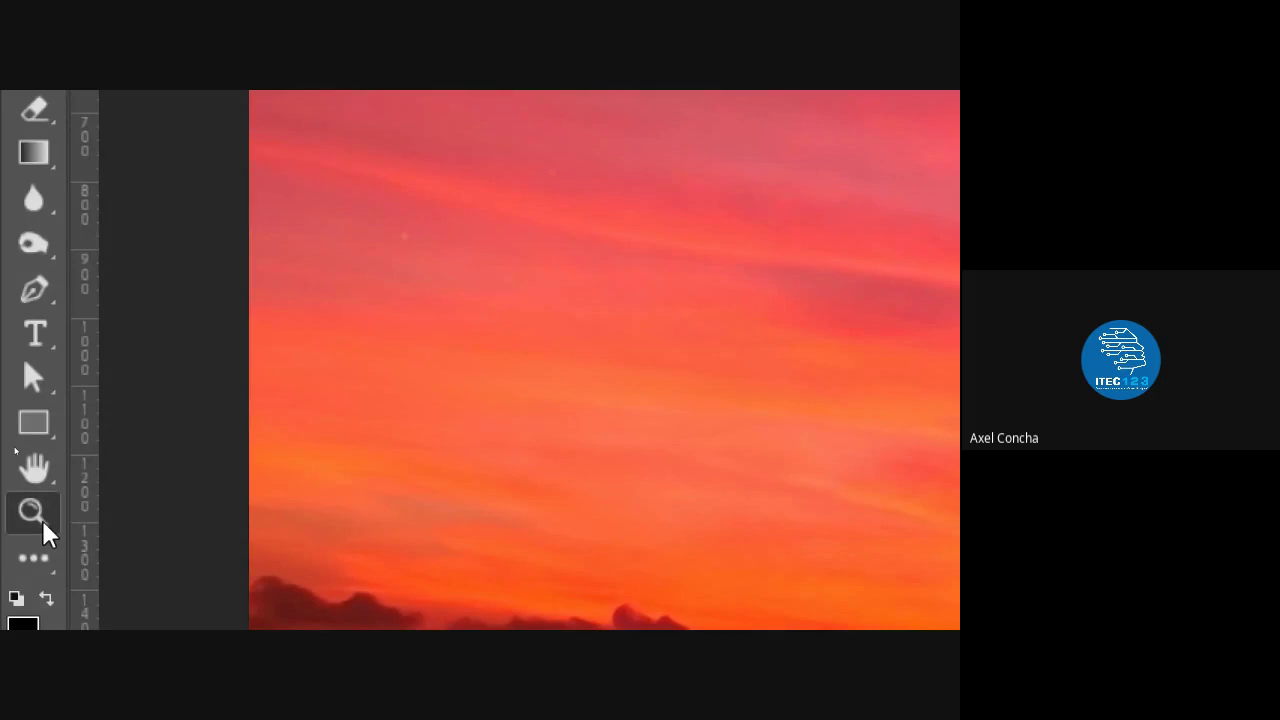
pyautogui.click(33, 470)
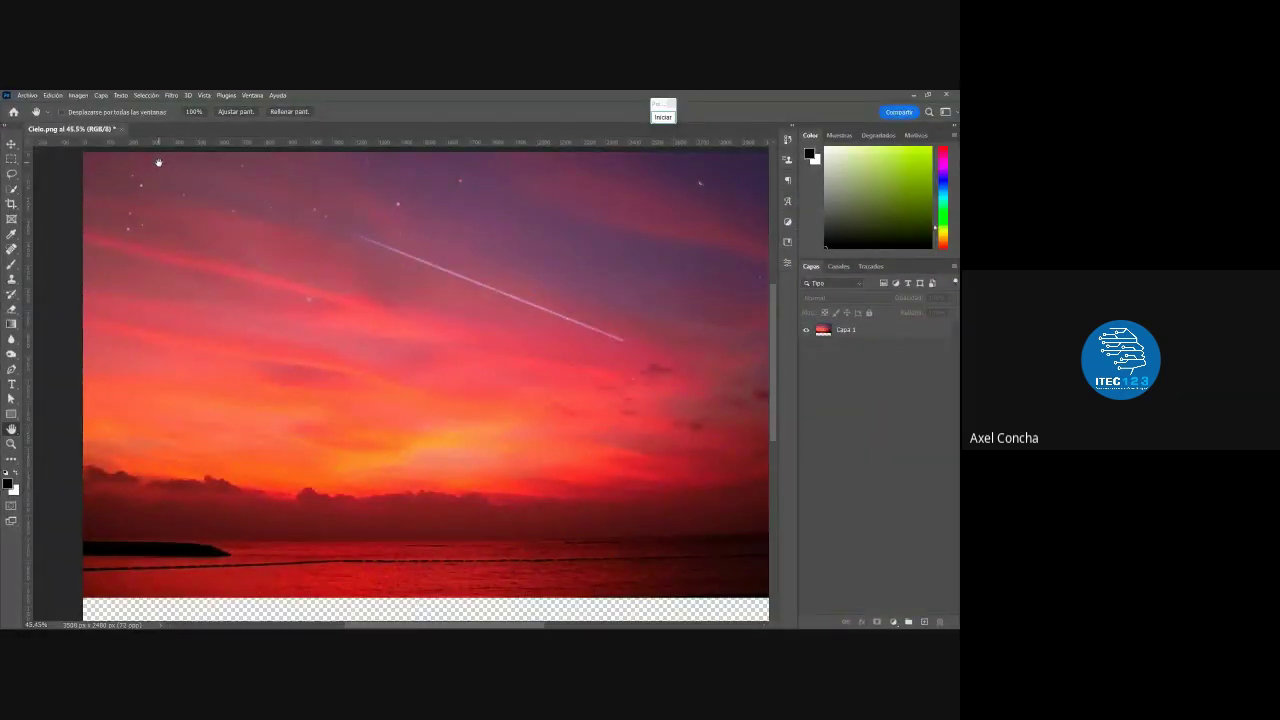
# Pan the sky image left and right with the Hand tool, then switch to Google Meet
pyautogui.moveTo(280, 240); pyautogui.dragTo(522, 247)
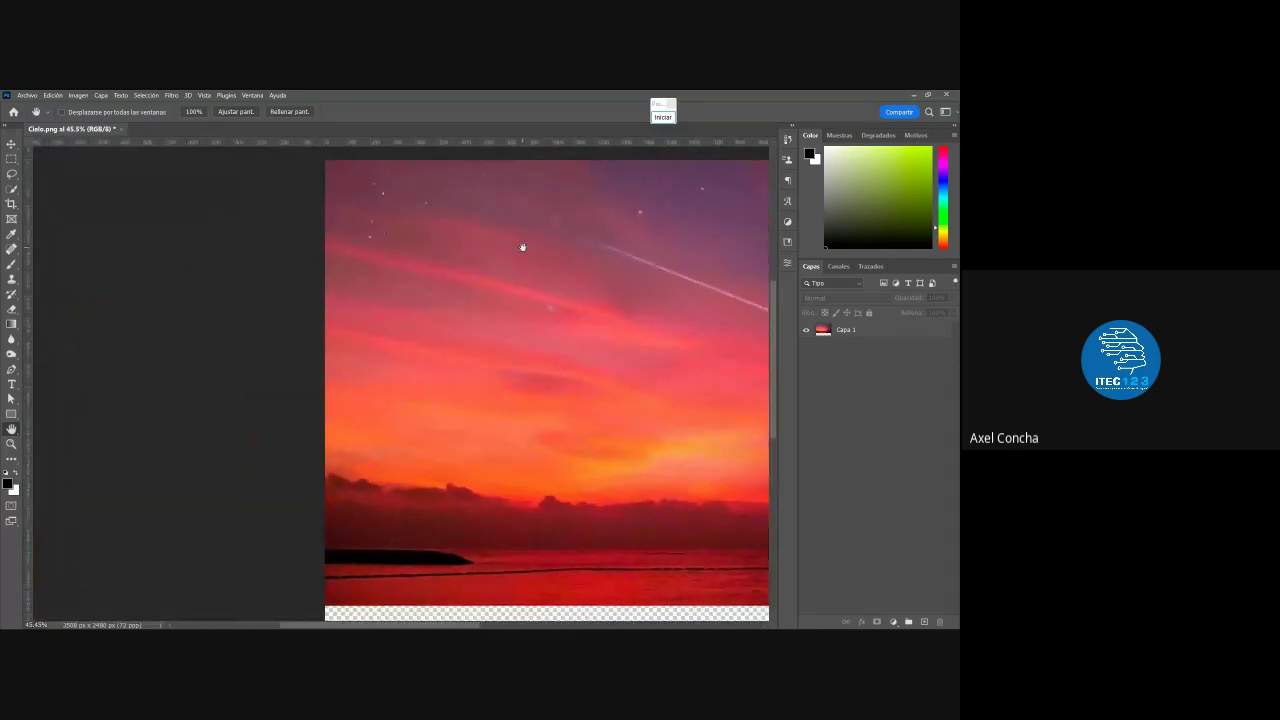
pyautogui.moveTo(640, 277); pyautogui.dragTo(511, 269)
pyautogui.moveTo(606, 254); pyautogui.dragTo(513, 250)
pyautogui.moveTo(380, 249); pyautogui.dragTo(606, 263)
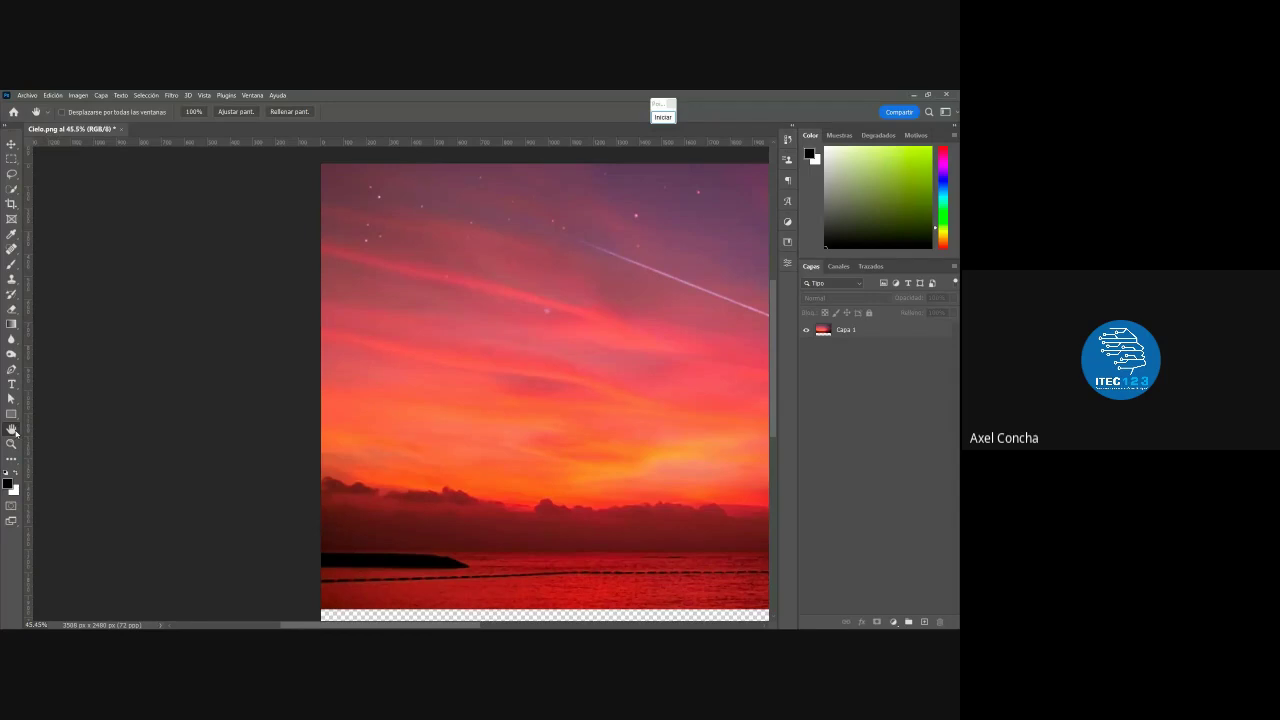
pyautogui.moveTo(530, 352); pyautogui.dragTo(303, 356)
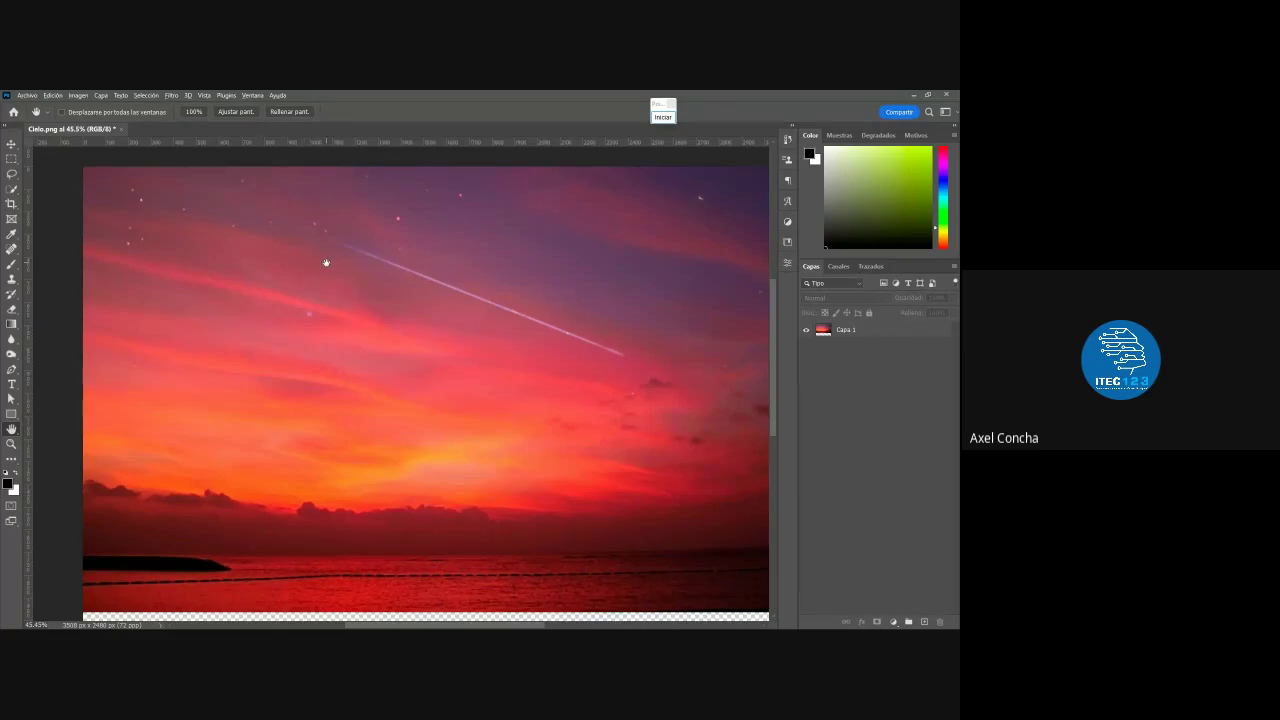
pyautogui.hotkey('alt', 'Tab')
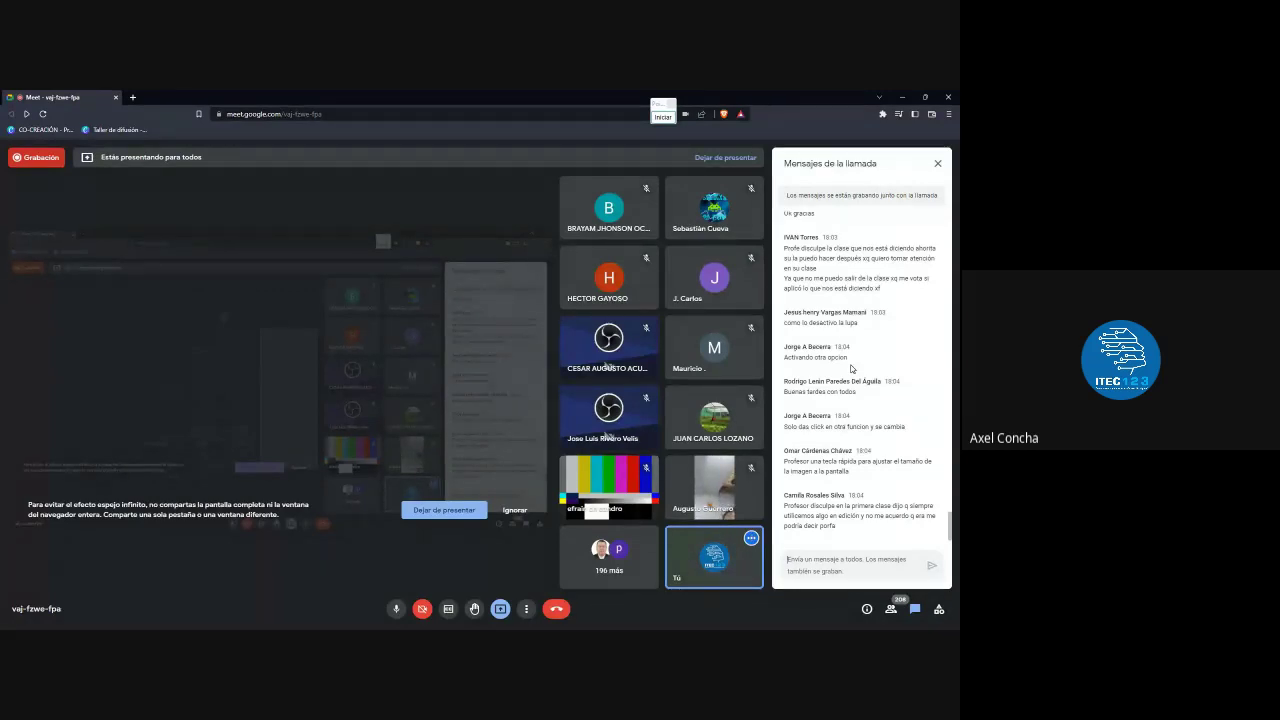
# Scroll up through the Meet chat messages, then return to Photoshop
pyautogui.scroll(2, 851, 368)
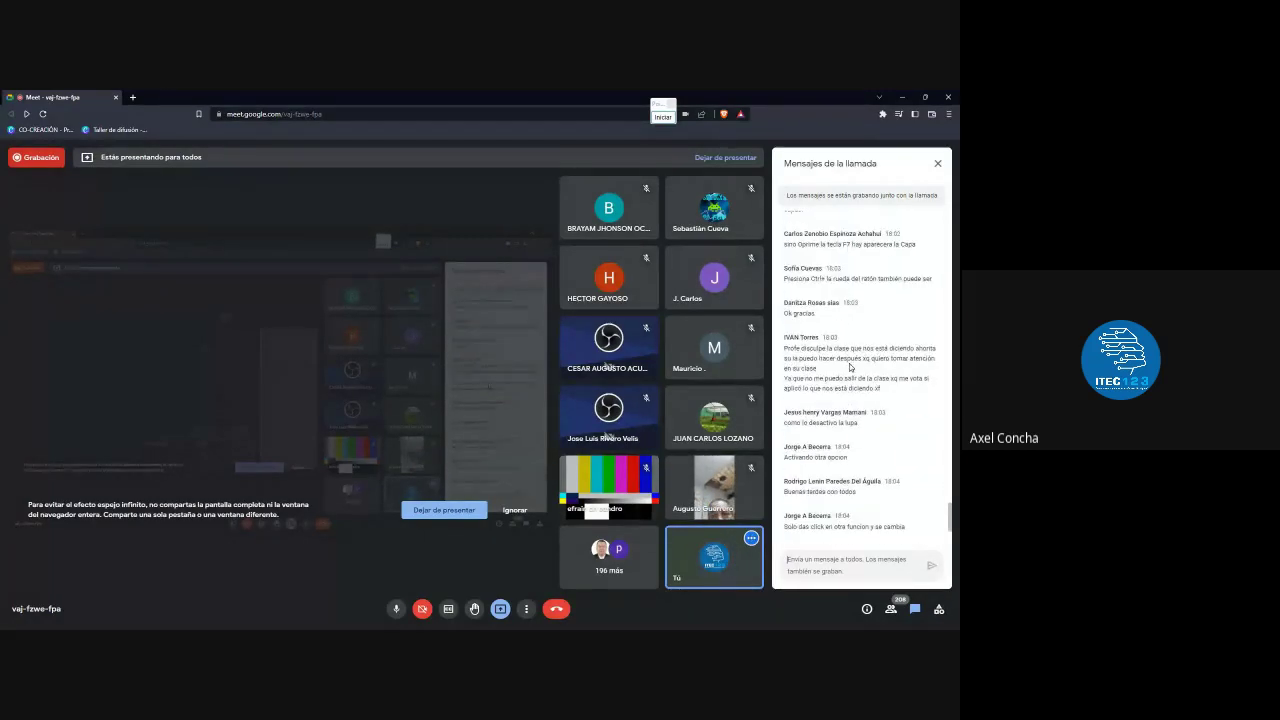
pyautogui.scroll(1, 850, 367)
pyautogui.scroll(1, 848, 368)
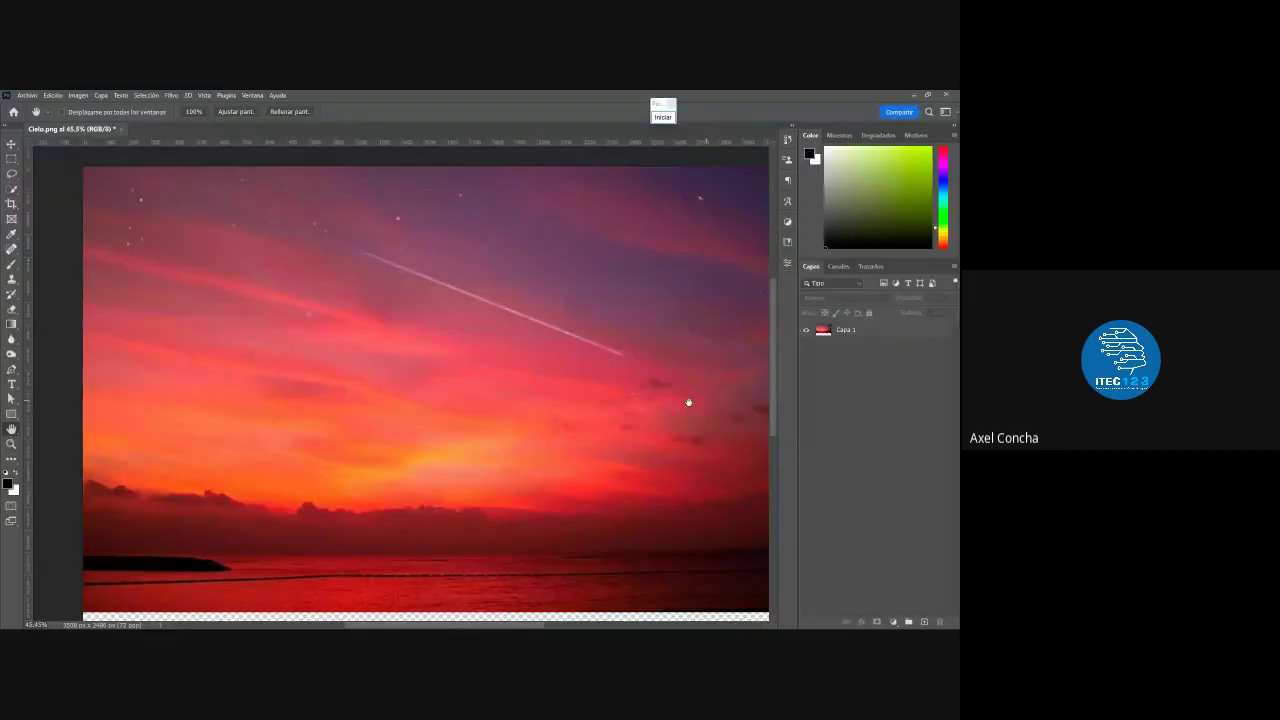
pyautogui.hotkey('alt', 'Tab')
pyautogui.hotkey('alt', 'Tab')
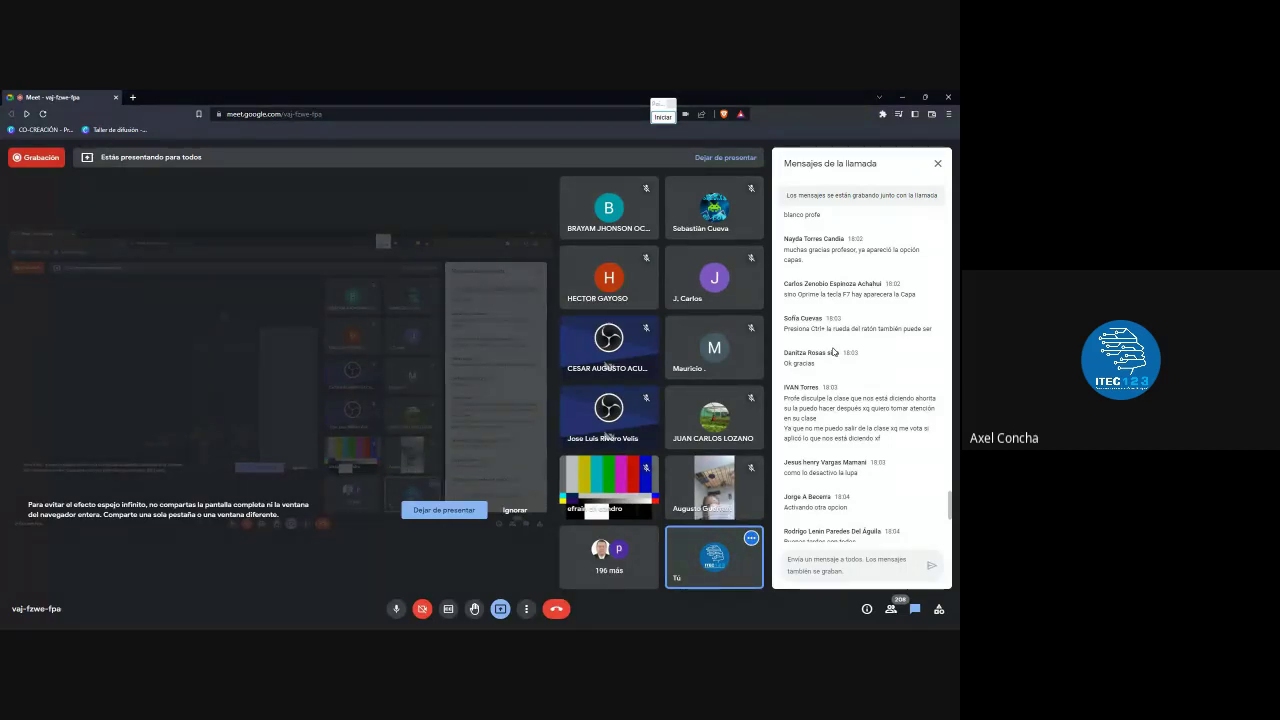
# Check the Meet chat again, scrolling down through it, and go back to the Cielo.png image
pyautogui.hotkey('alt', 'Tab')
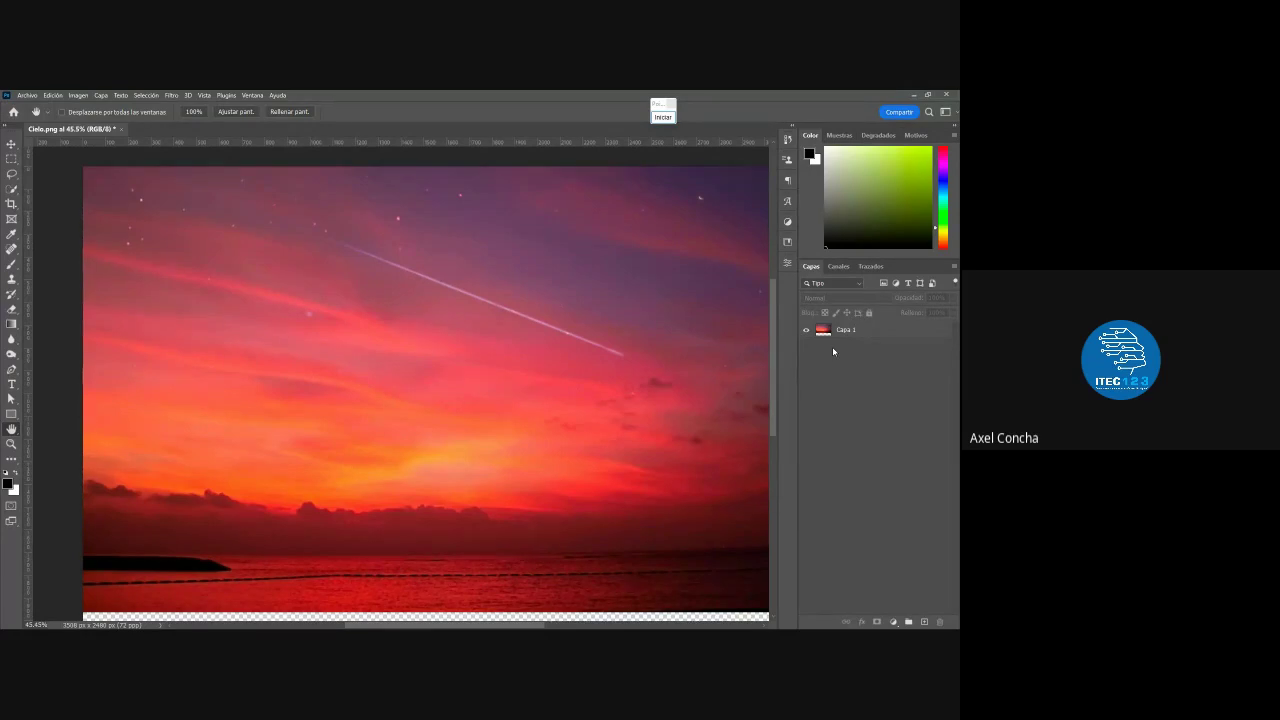
pyautogui.hotkey('alt', 'Tab')
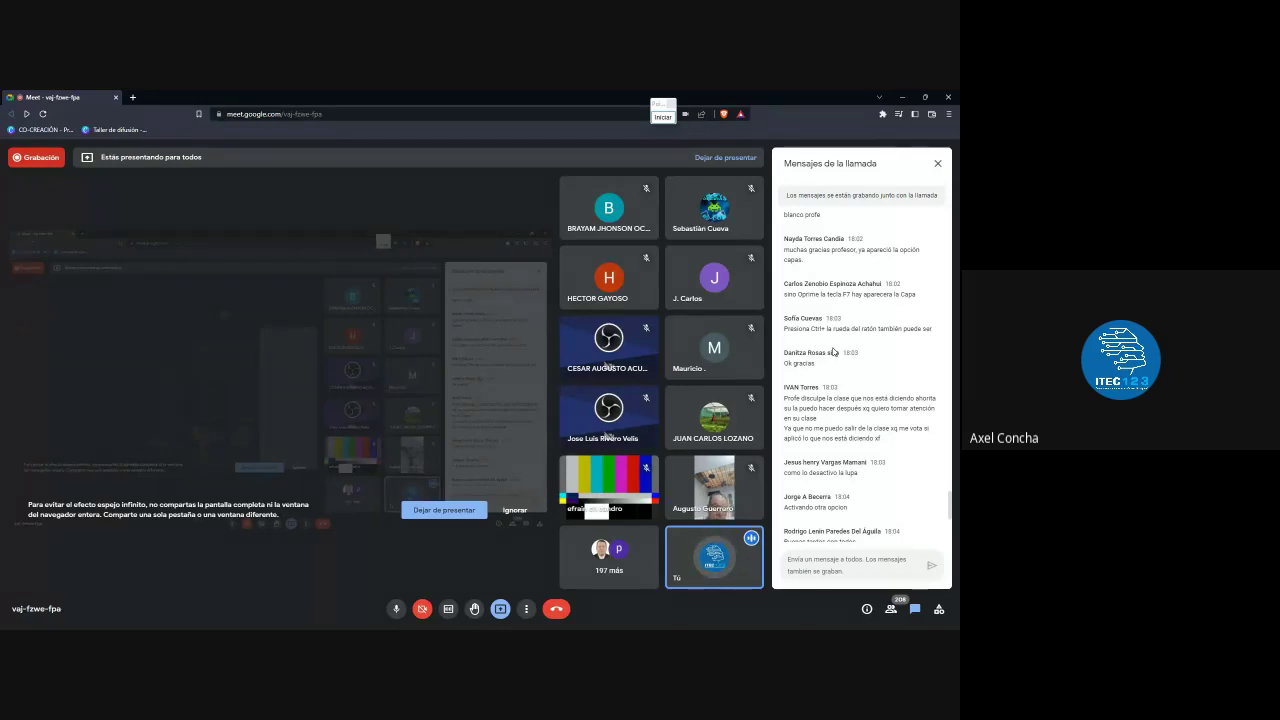
pyautogui.scroll(-1, 833, 352)
pyautogui.scroll(-1, 835, 350)
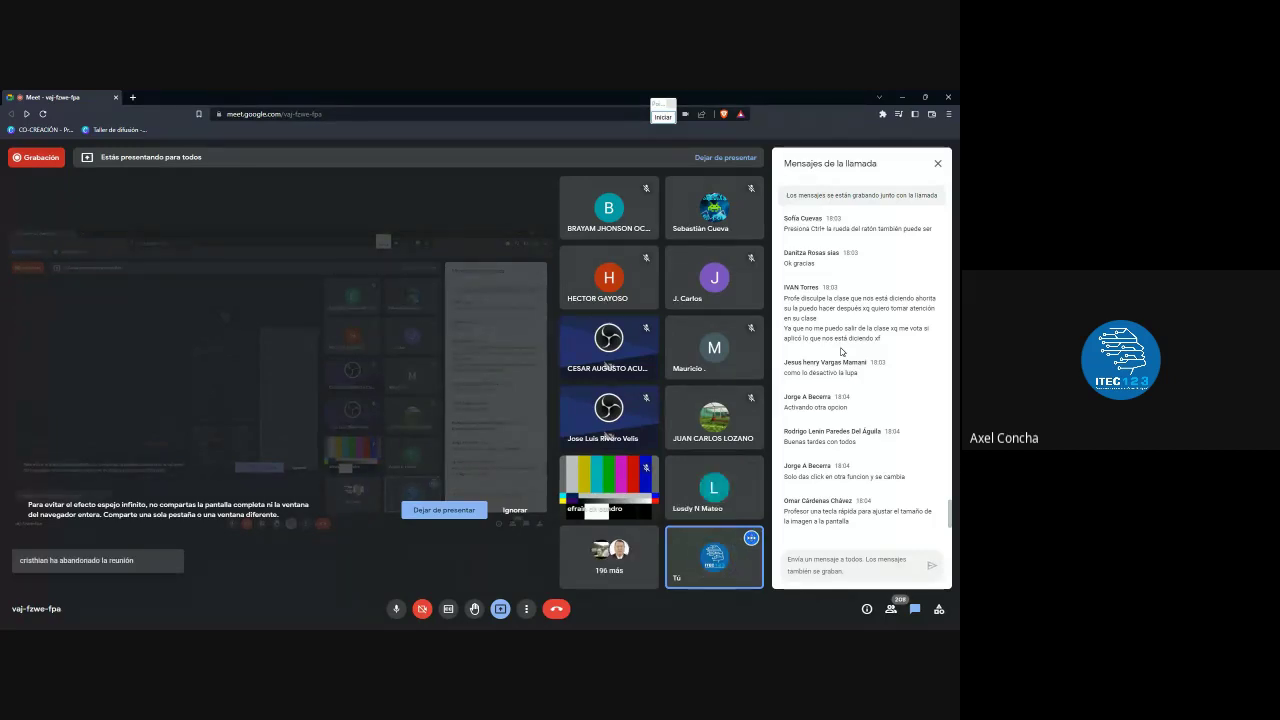
pyautogui.hotkey('alt', 'Tab')
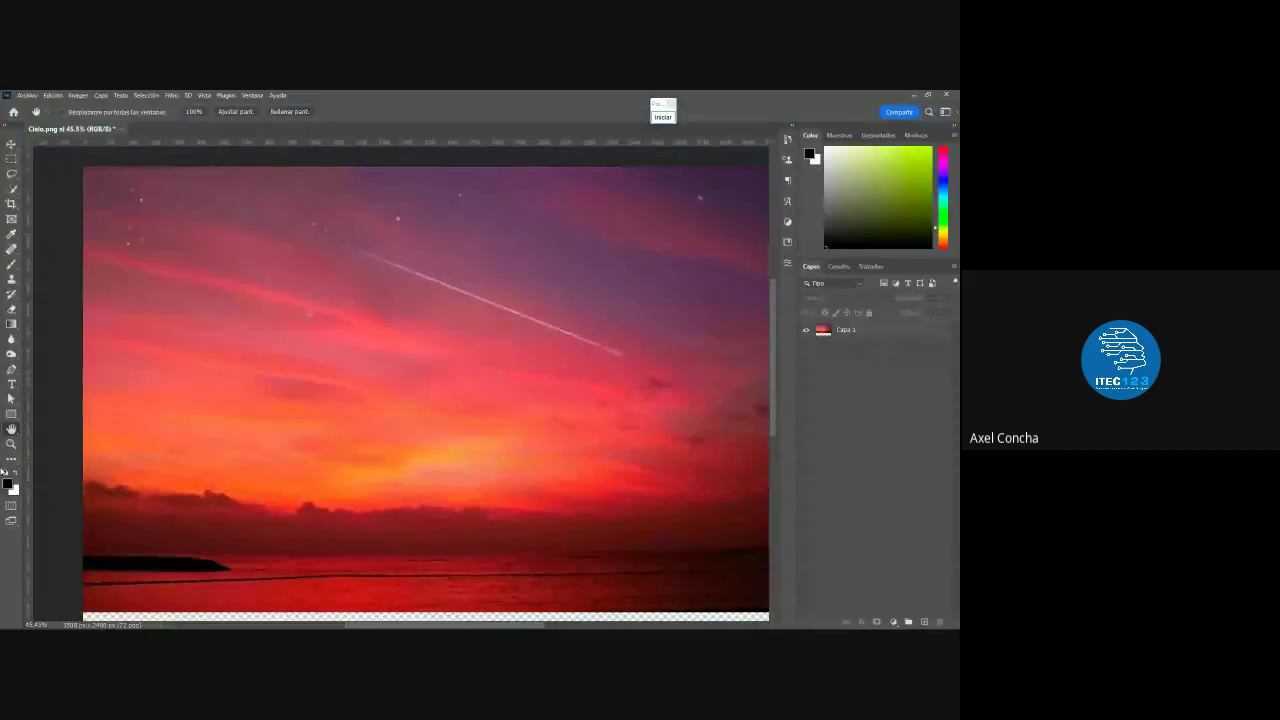
# Toggle between the Zoom (Z) and Hand (H) tools, then switch to the Google Meet window
pyautogui.press('z')
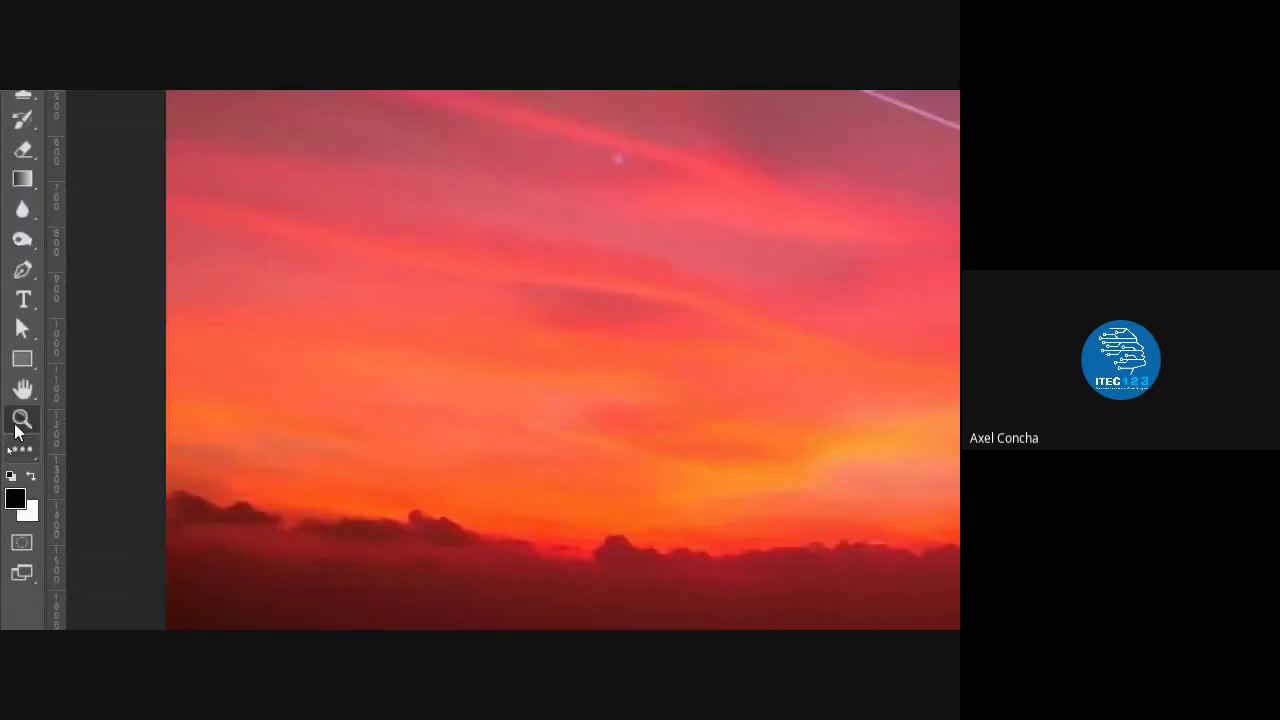
pyautogui.press('h')
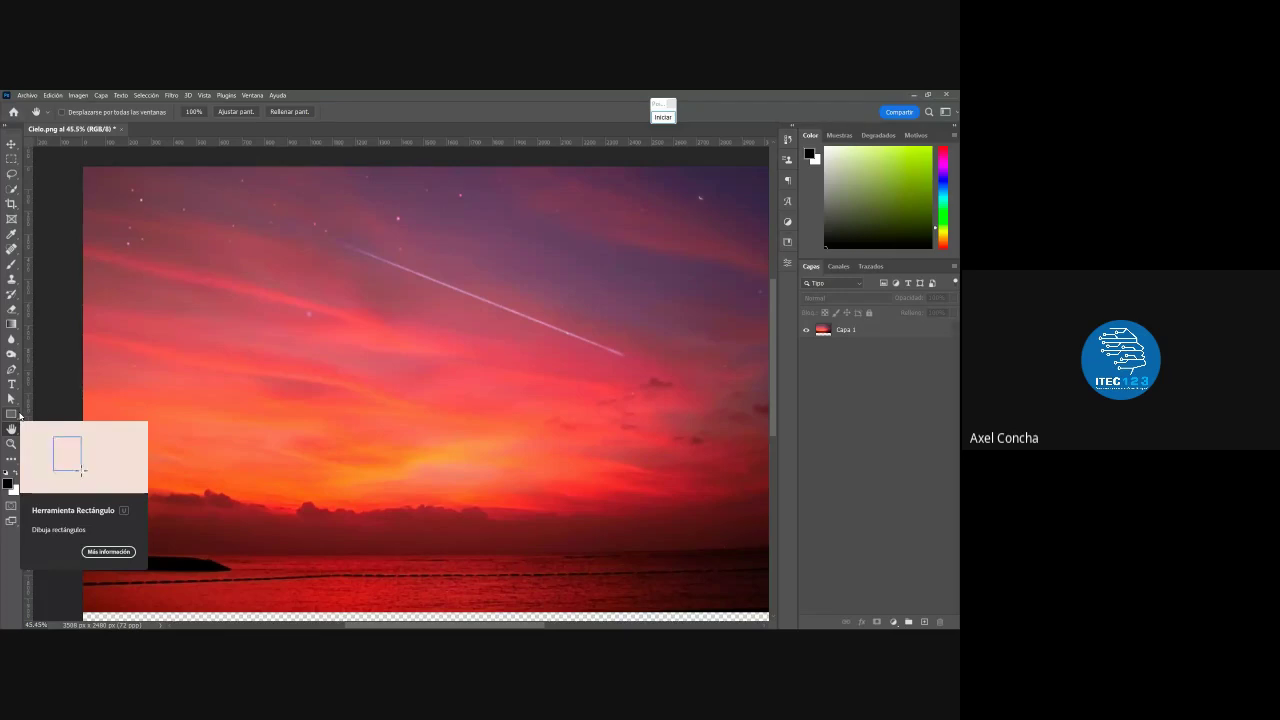
pyautogui.hotkey('alt', 'Tab')
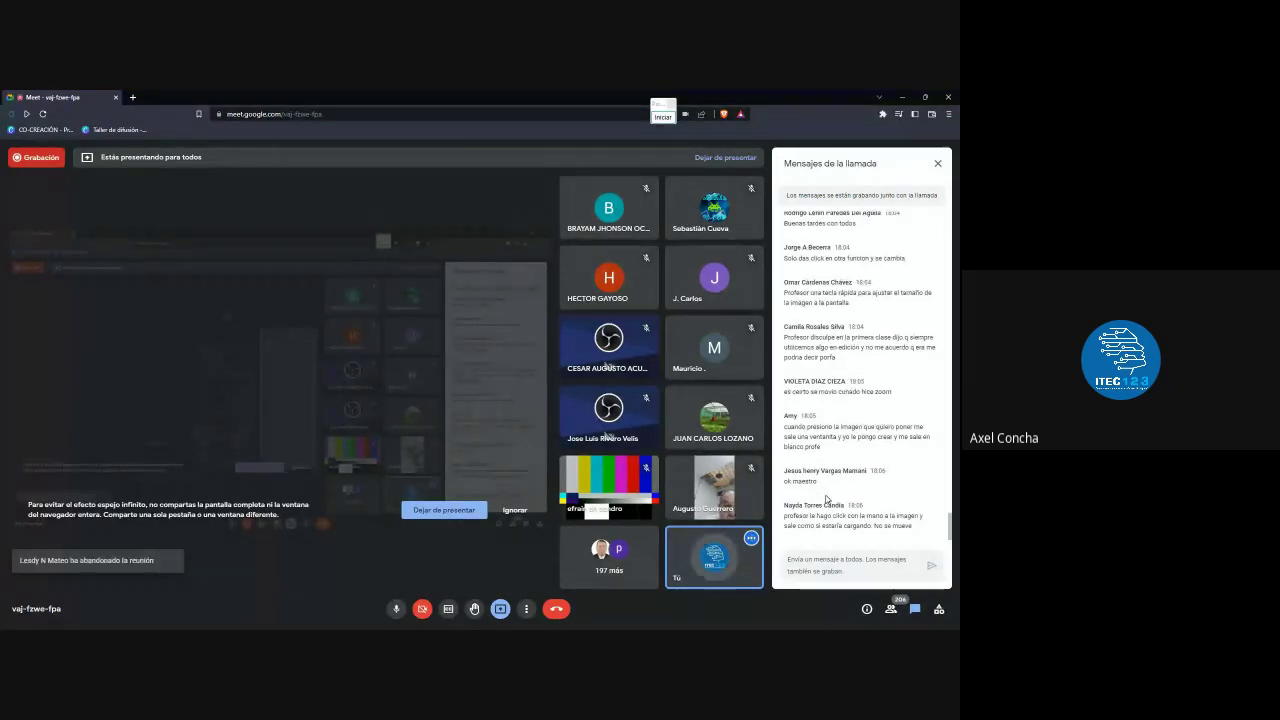
# Highlight the Meet chat question about a blank image, then return to Photoshop's Cielo.png
pyautogui.moveTo(824, 456); pyautogui.dragTo(784, 430)
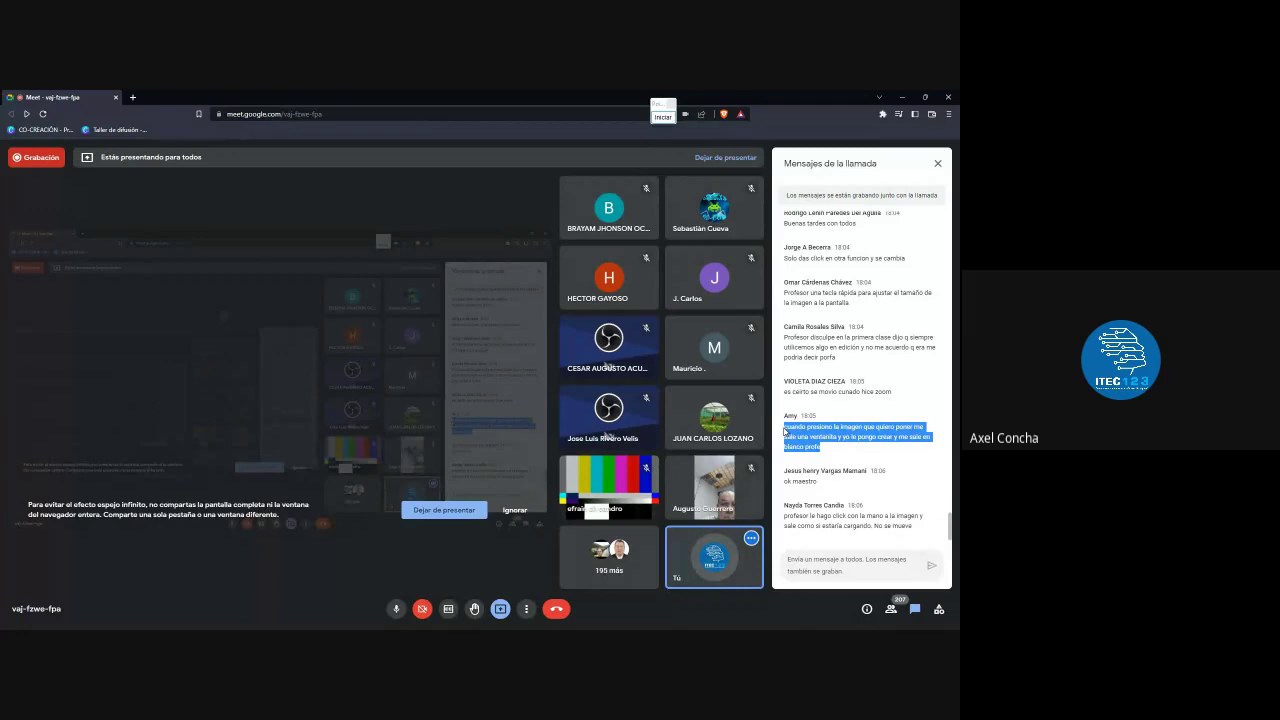
pyautogui.hotkey('alt', 'Tab')
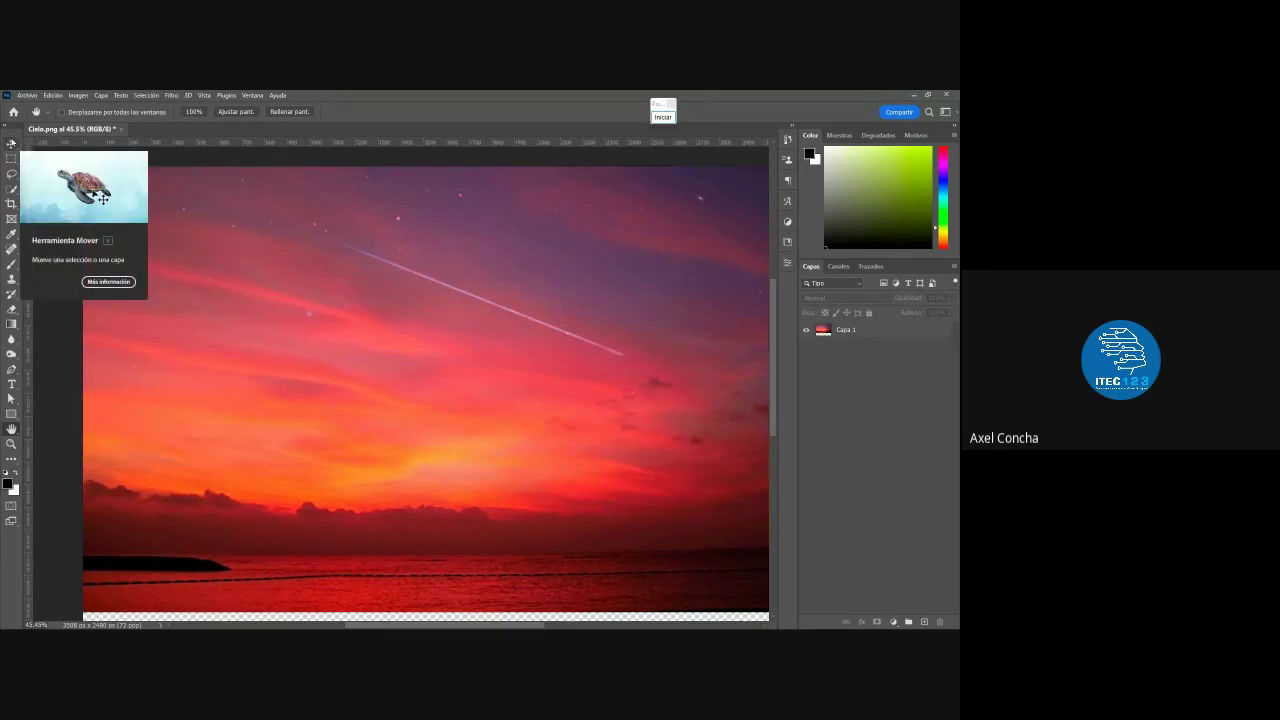
# Zoom in on the Cielo.png sky with the Zoom tool, then zoom back out
pyautogui.click(11, 443)
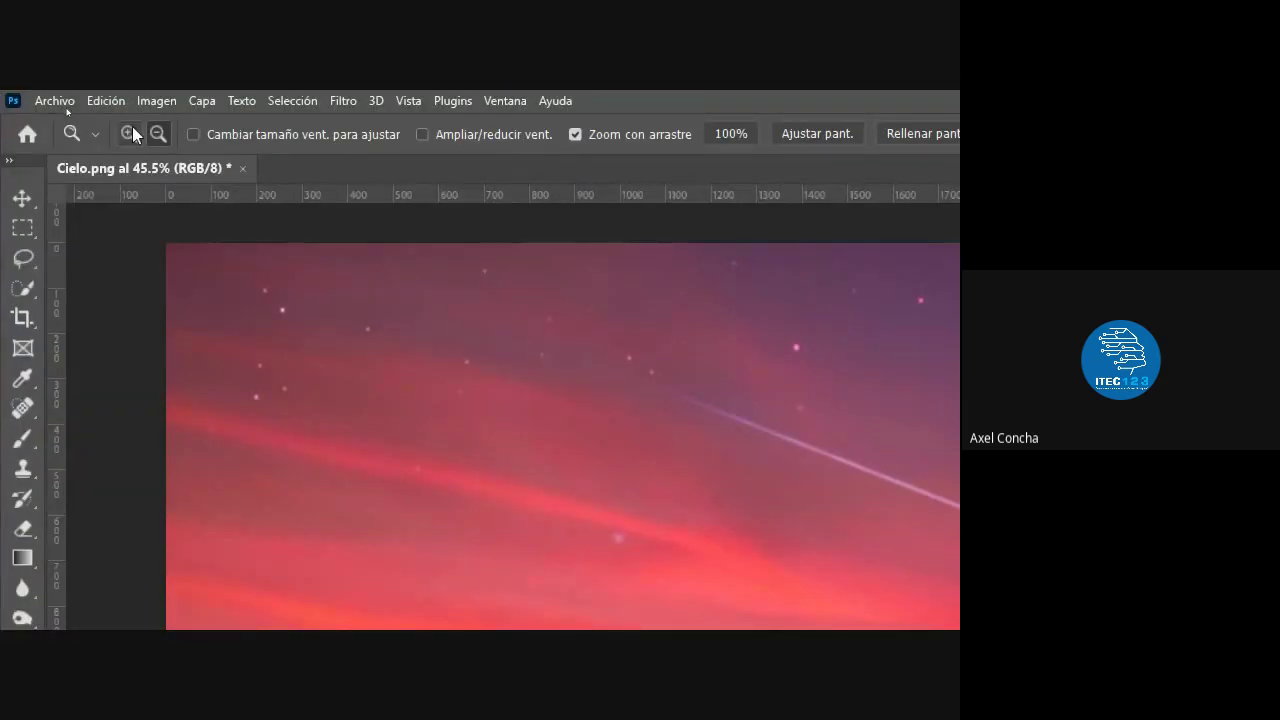
pyautogui.click(351, 363)
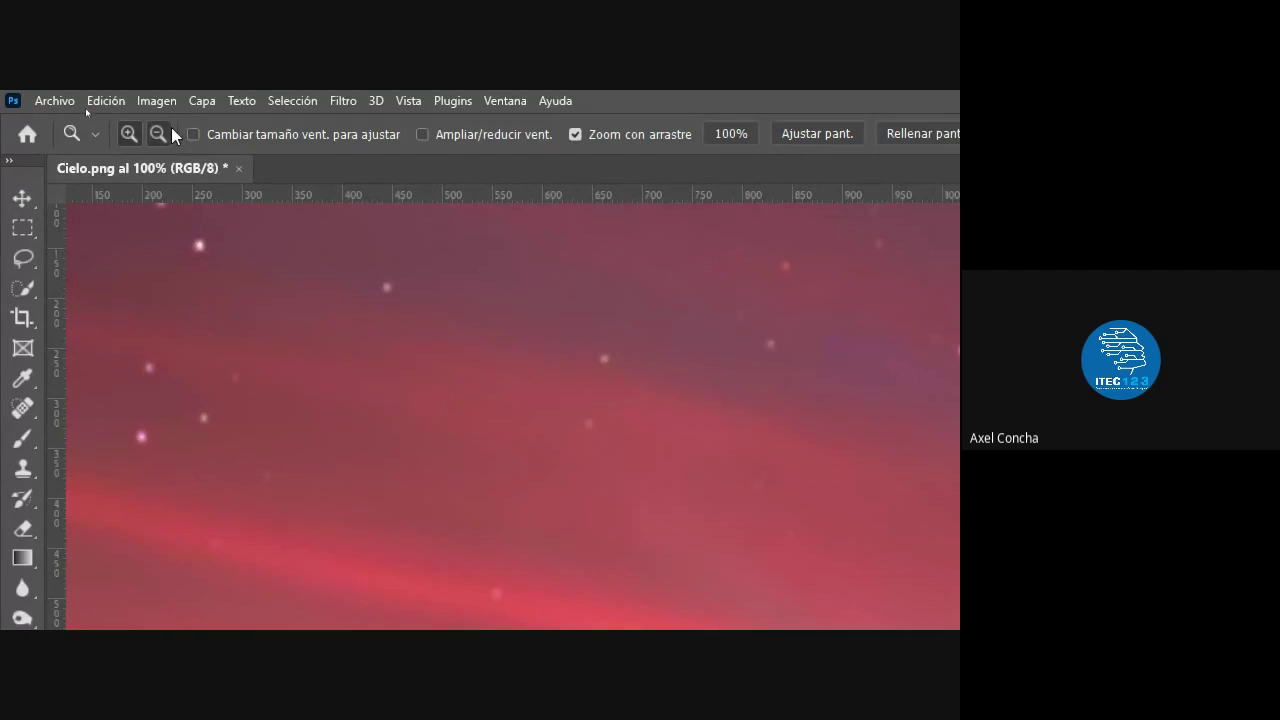
pyautogui.click(158, 133)
pyautogui.click(357, 364)
pyautogui.click(357, 364)
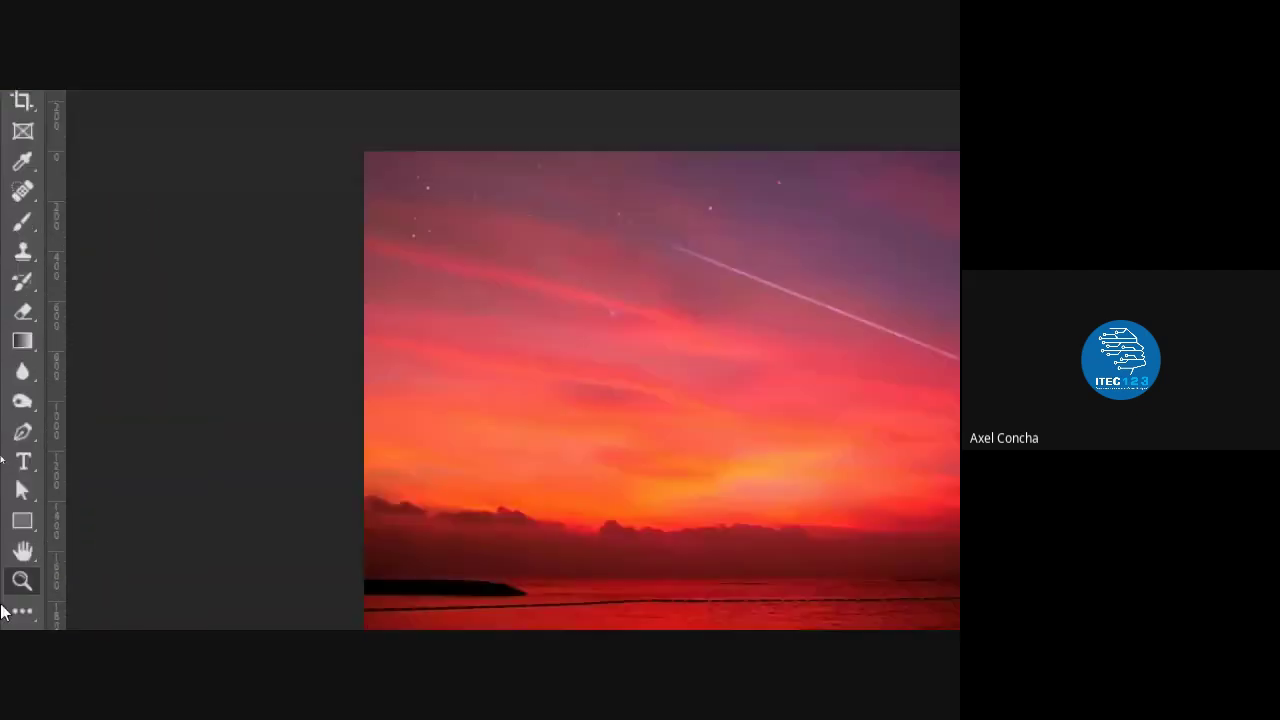
# Pan across the sky image with the Hand tool, then switch to the Google Meet window
pyautogui.click(23, 532)
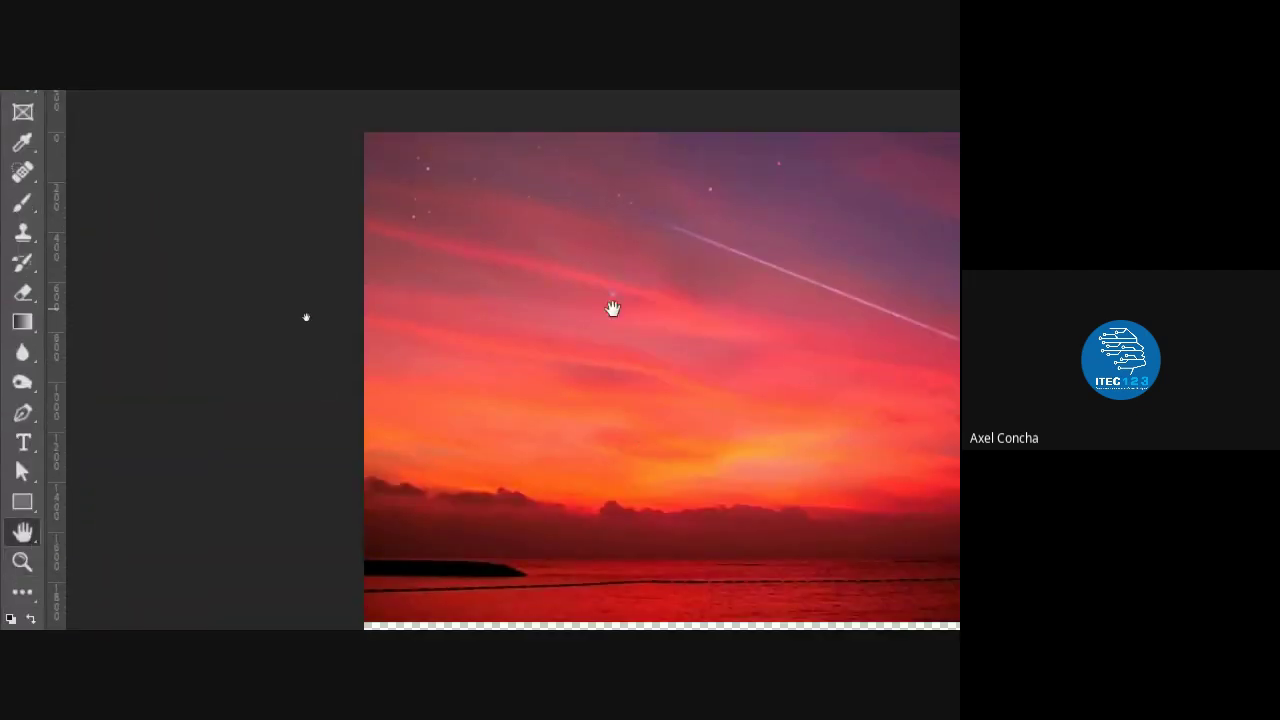
pyautogui.scroll(1, 611, 306)
pyautogui.scroll(1, 569, 349)
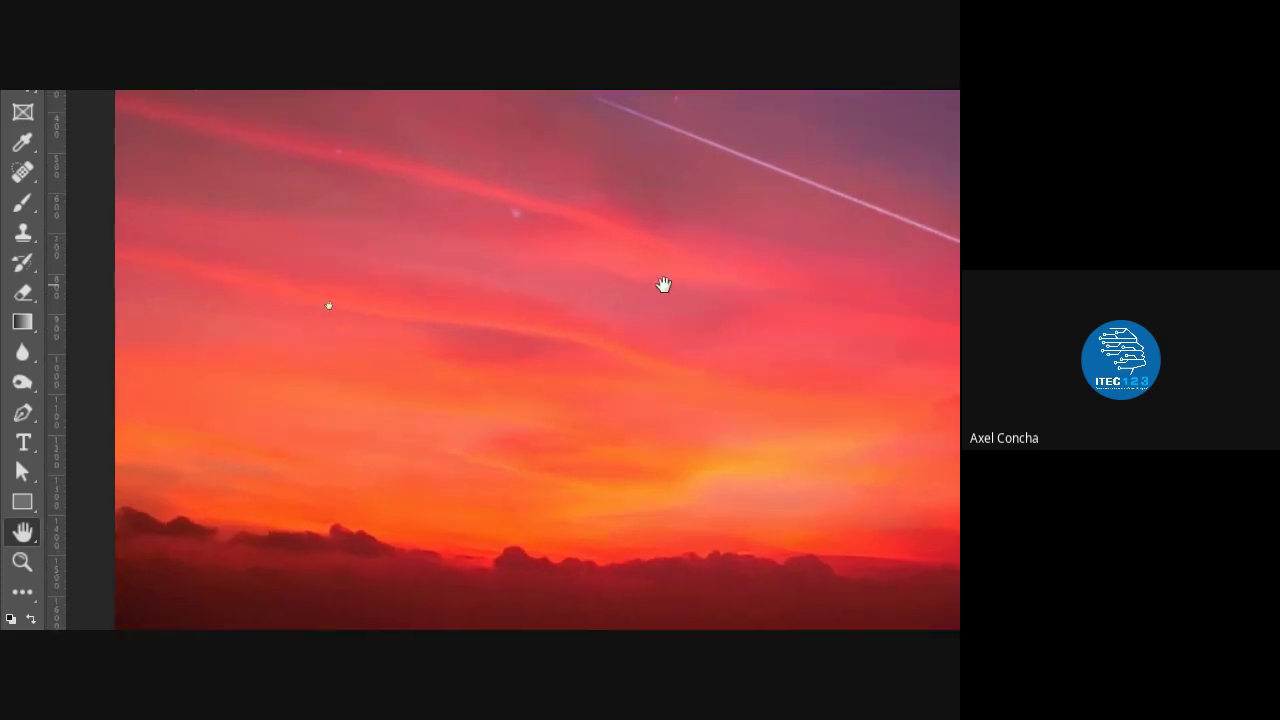
pyautogui.moveTo(663, 286)
pyautogui.mouseDown()
pyautogui.moveTo(426, 394)
pyautogui.moveTo(380, 243)
pyautogui.moveTo(367, 286)
pyautogui.mouseUp()
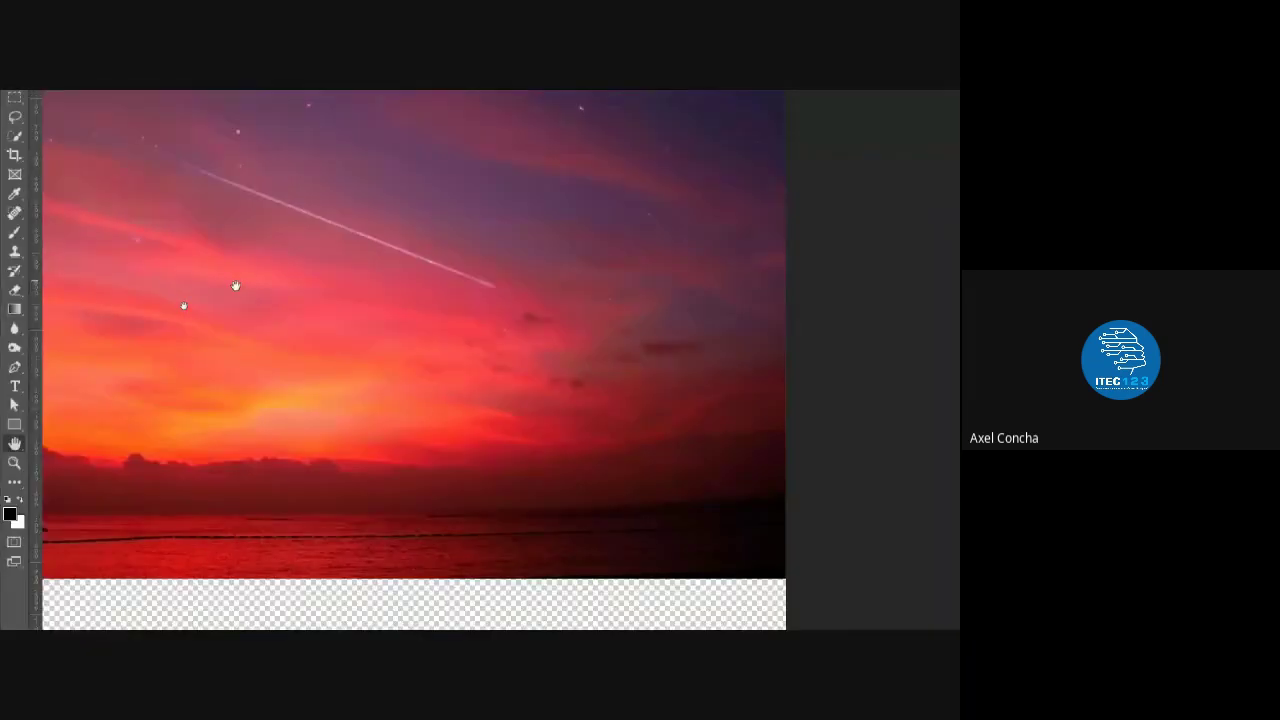
pyautogui.scroll(-2, 183, 305)
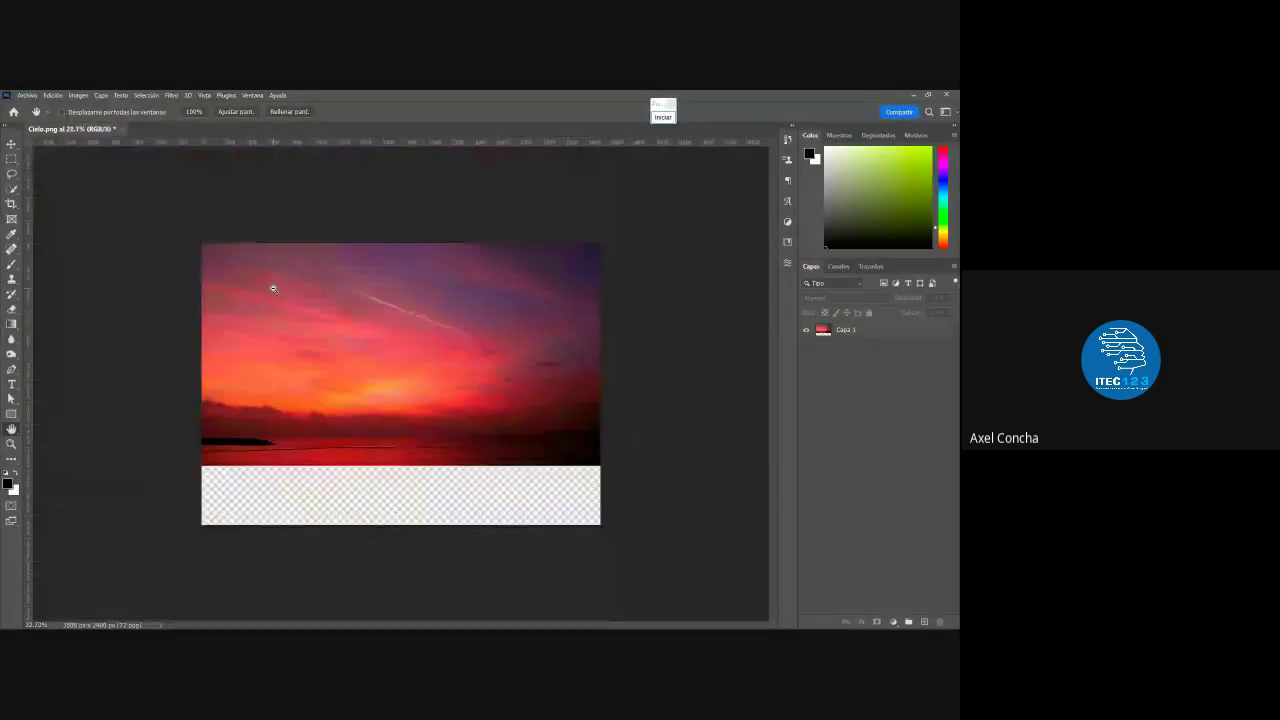
pyautogui.scroll(1, 276, 289)
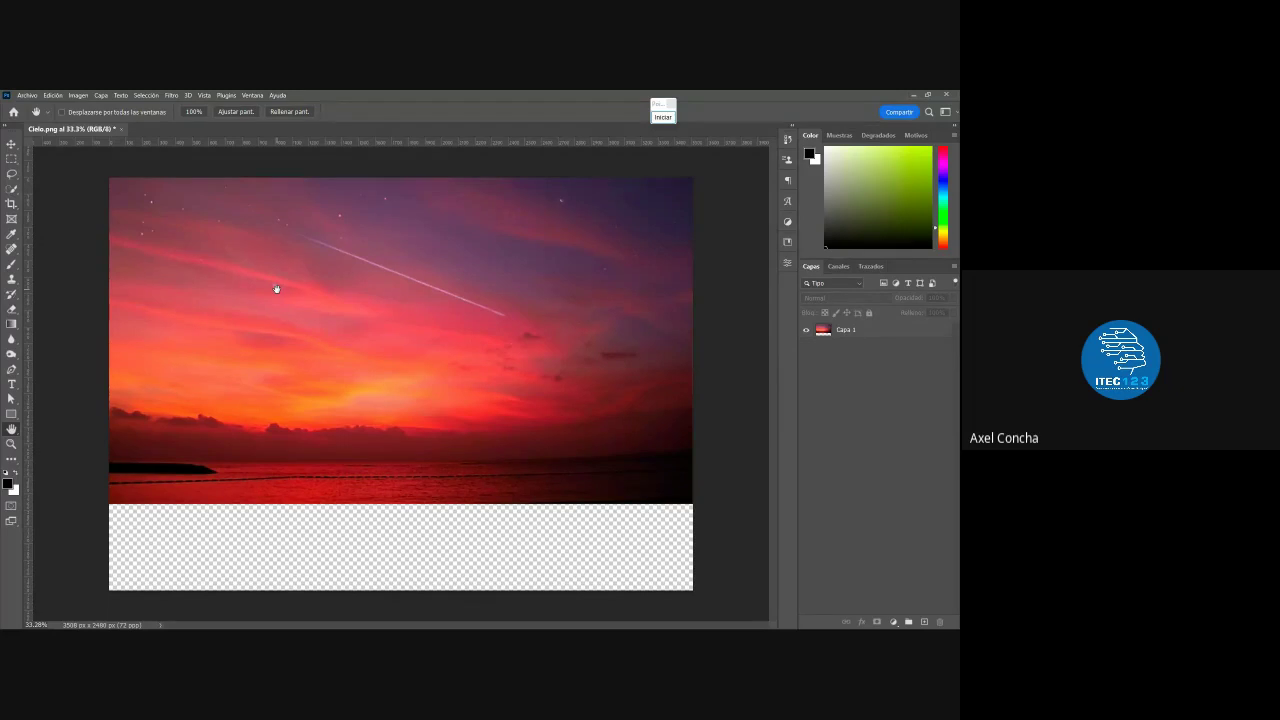
pyautogui.hotkey('alt', 'Tab')
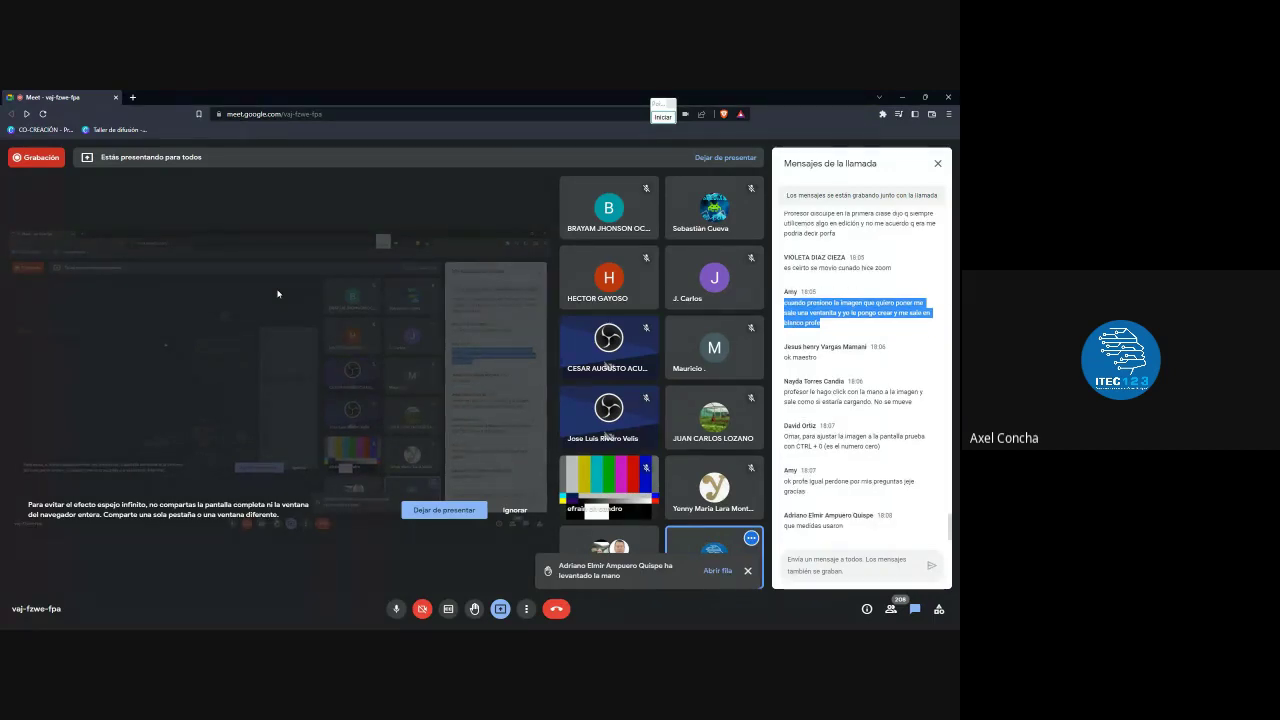
# Back in Photoshop, bring up the Archivo > Abrir dialog listing the Desktop images
pyautogui.hotkey('alt', 'Tab')
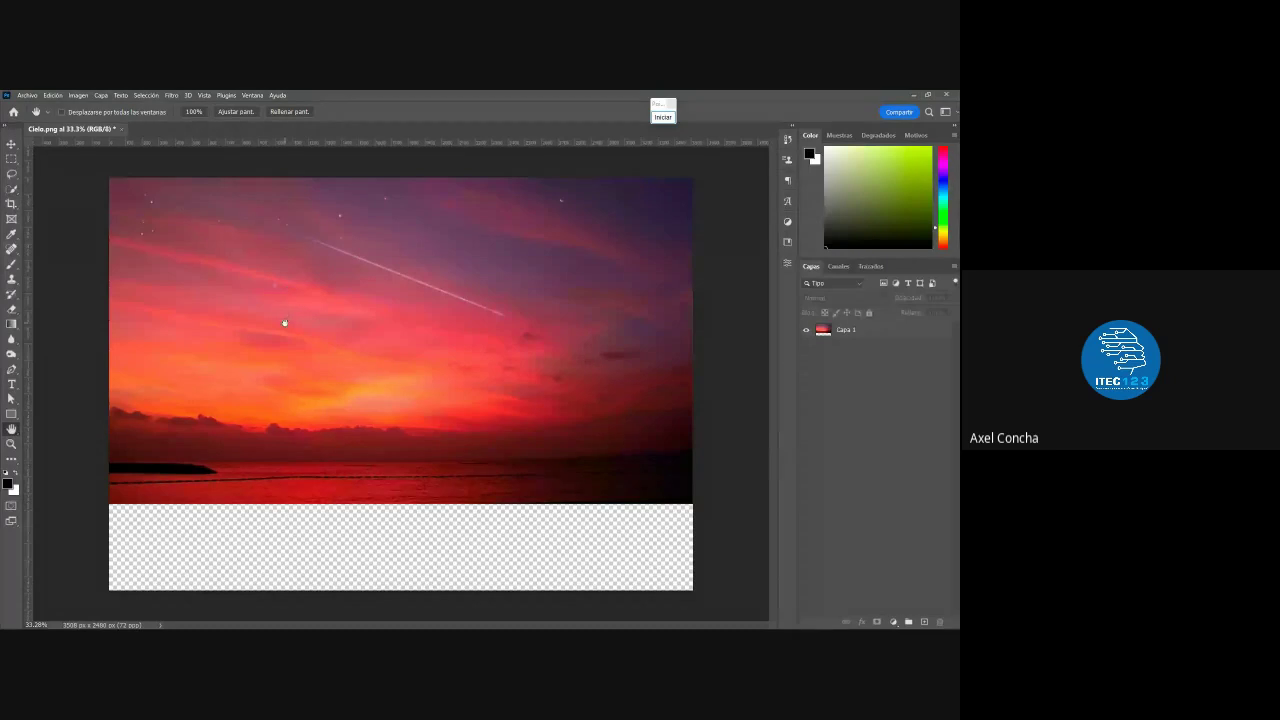
pyautogui.click(29, 95)
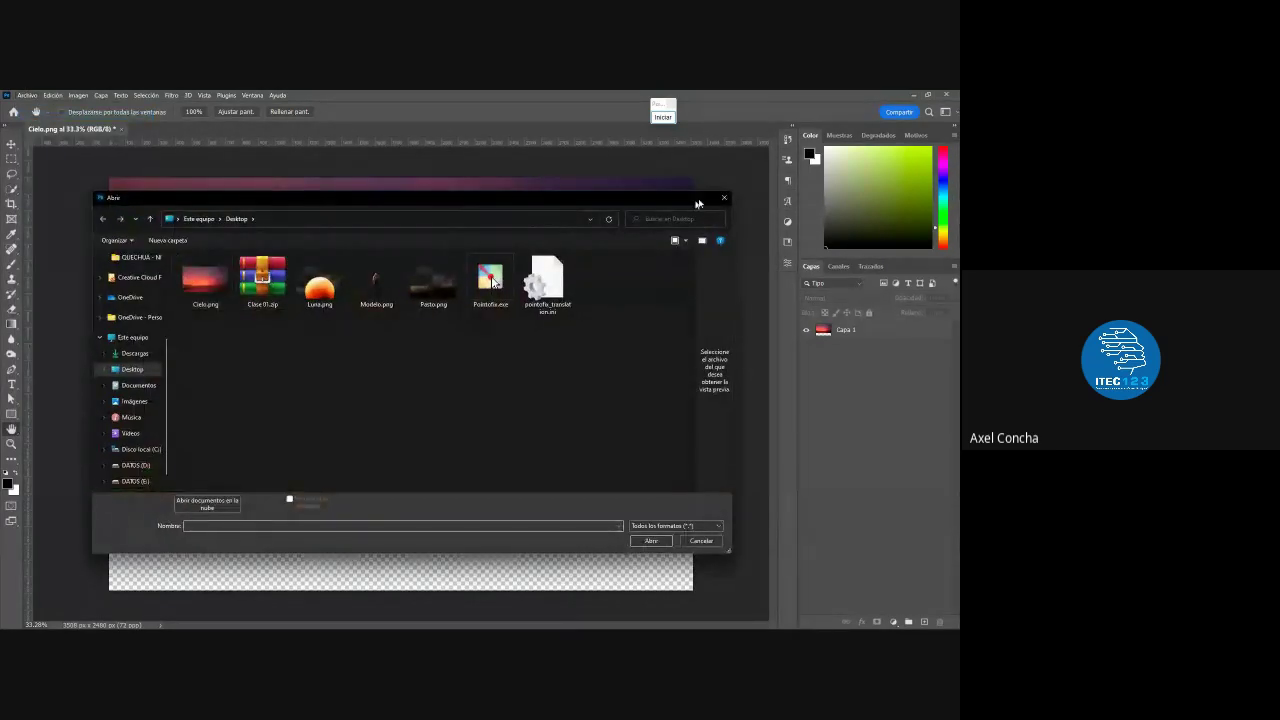
# Cancel the Abrir dialog, select Capa 1 with the Move tool, and restore Photoshop's window smaller
pyautogui.click(724, 197)
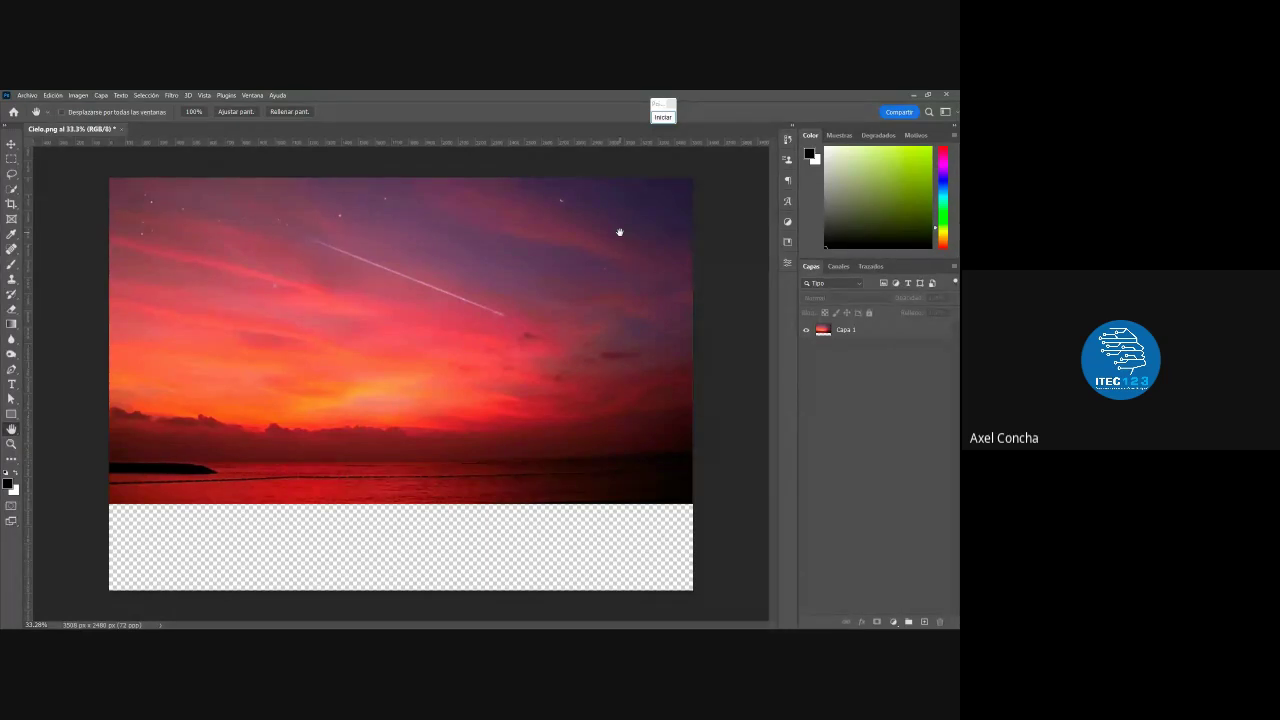
pyautogui.click(8, 143)
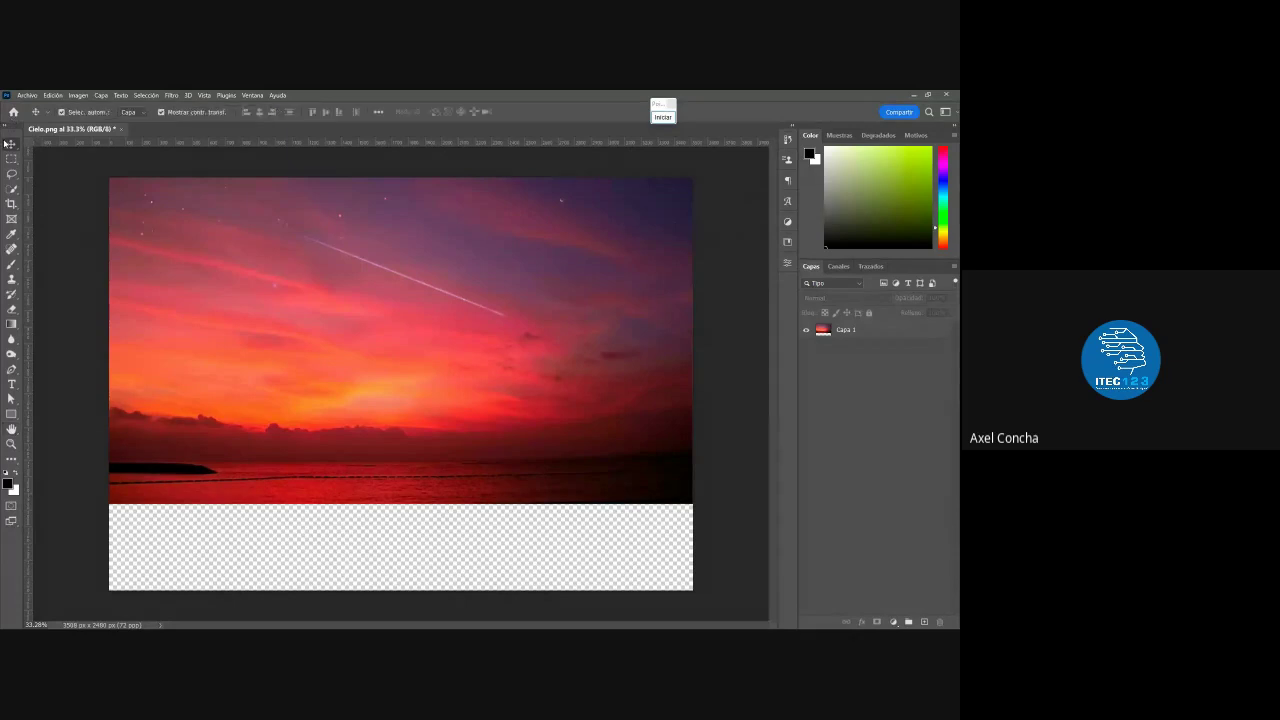
pyautogui.click(168, 212)
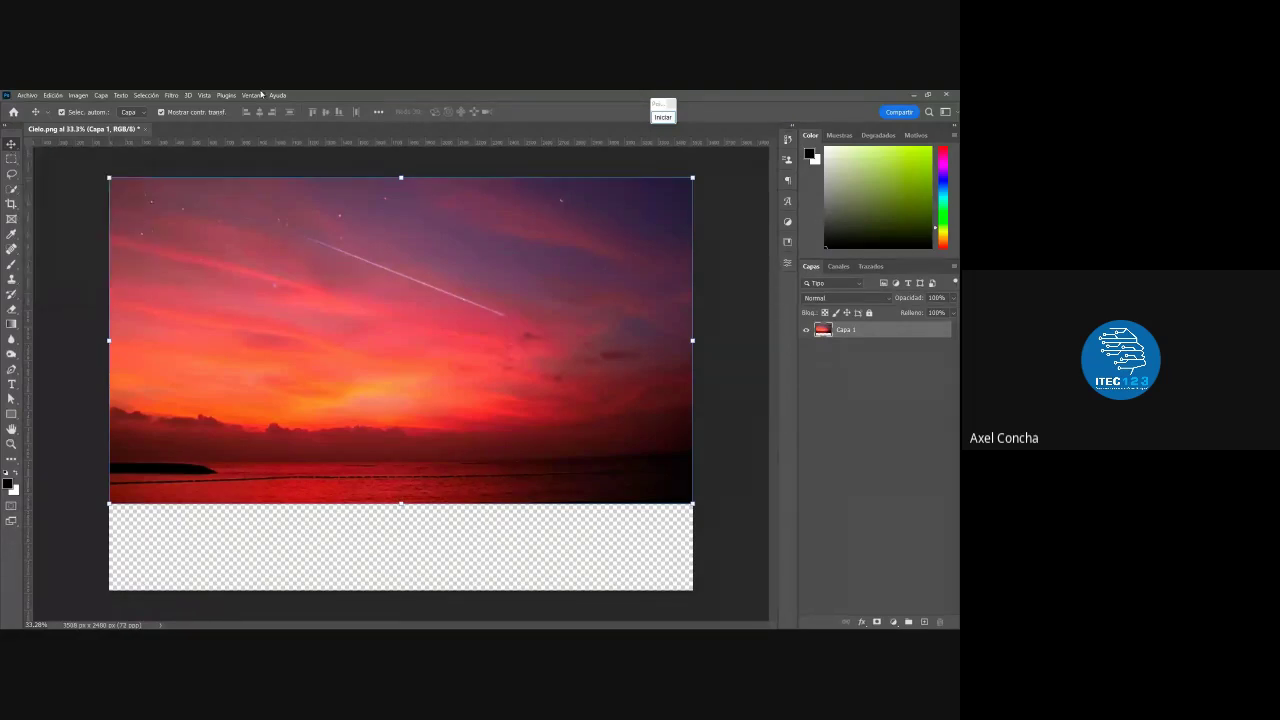
pyautogui.click(920, 97)
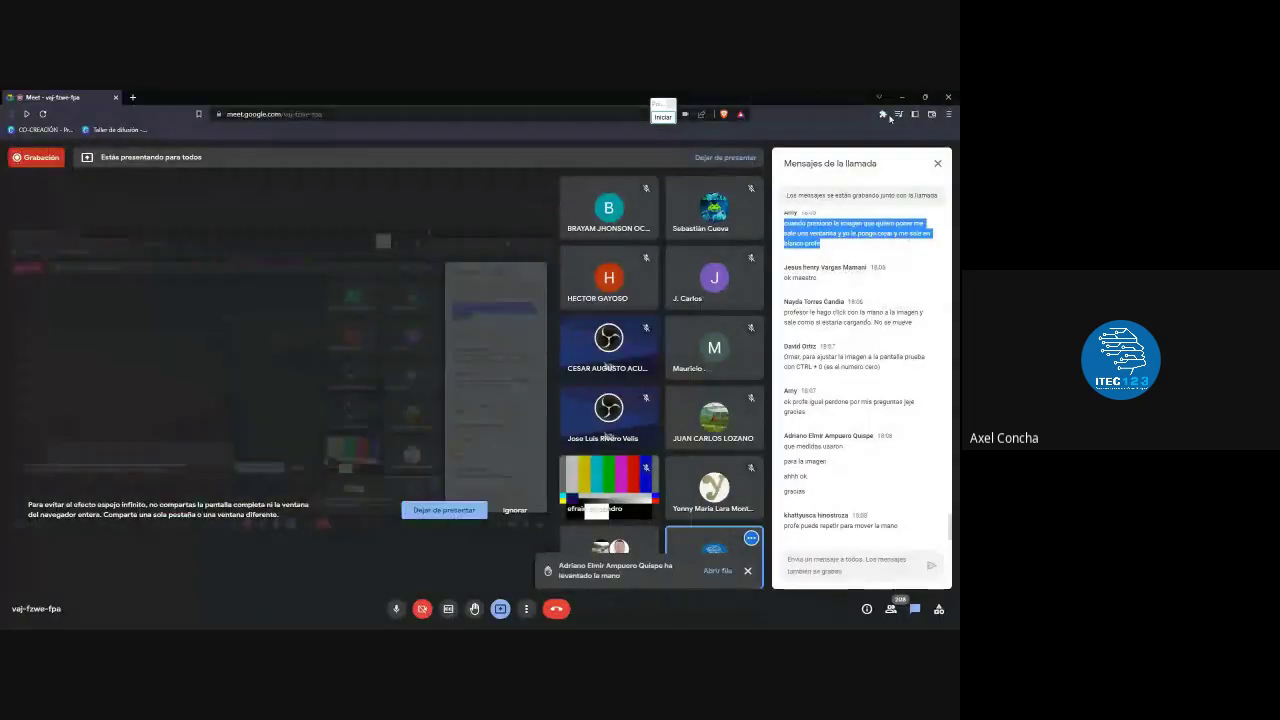
# Drag the Clase 01.zip desktop icon out of the left column, then return to Photoshop
pyautogui.click(903, 97)
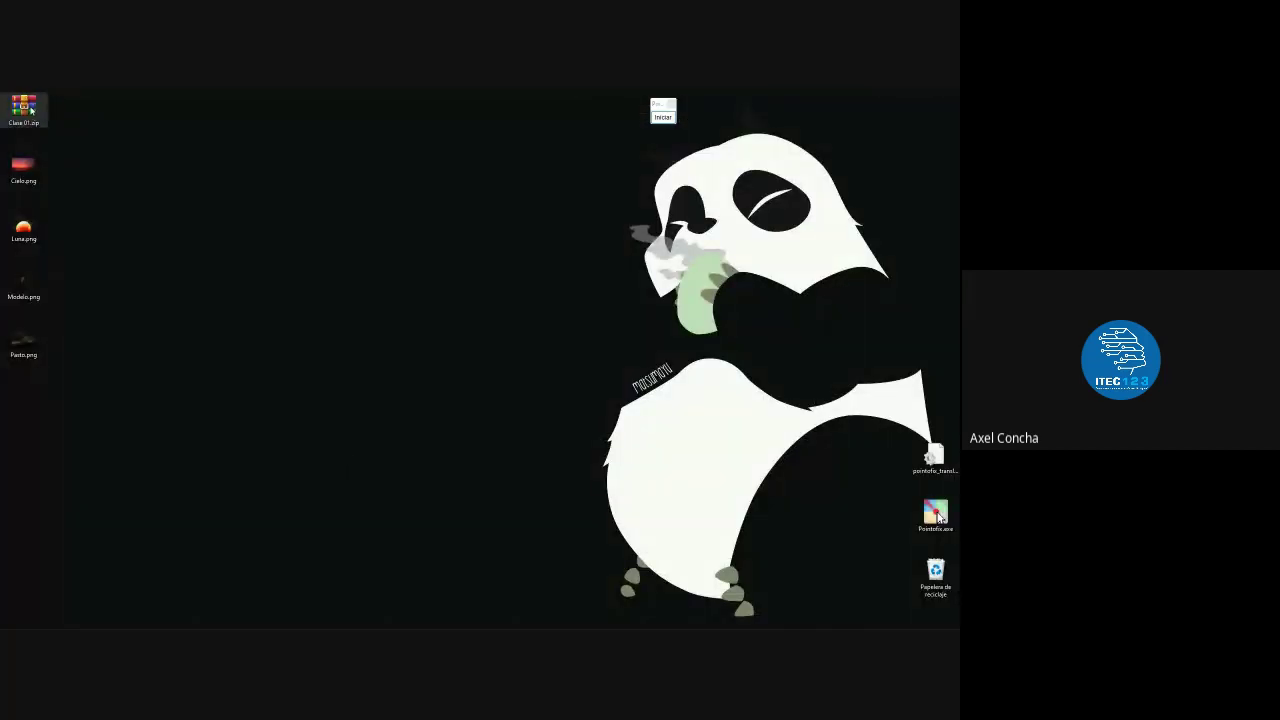
pyautogui.moveTo(31, 111); pyautogui.dragTo(290, 222)
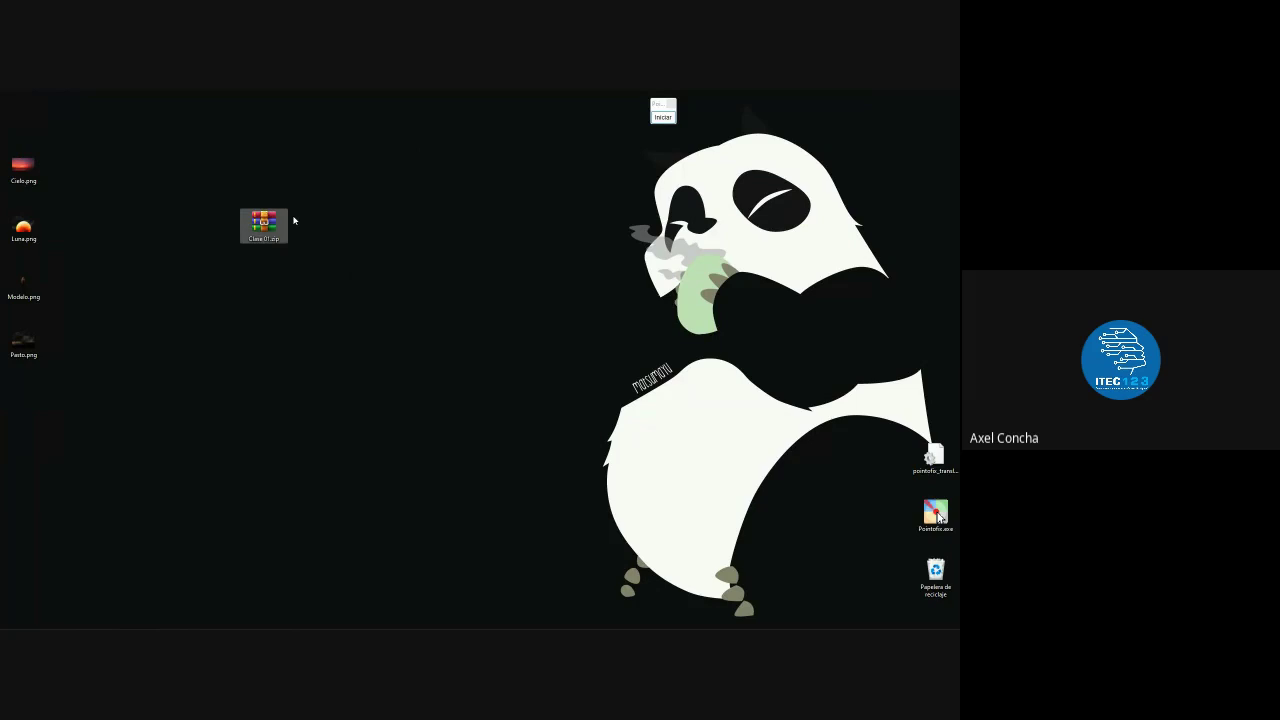
pyautogui.click(365, 268)
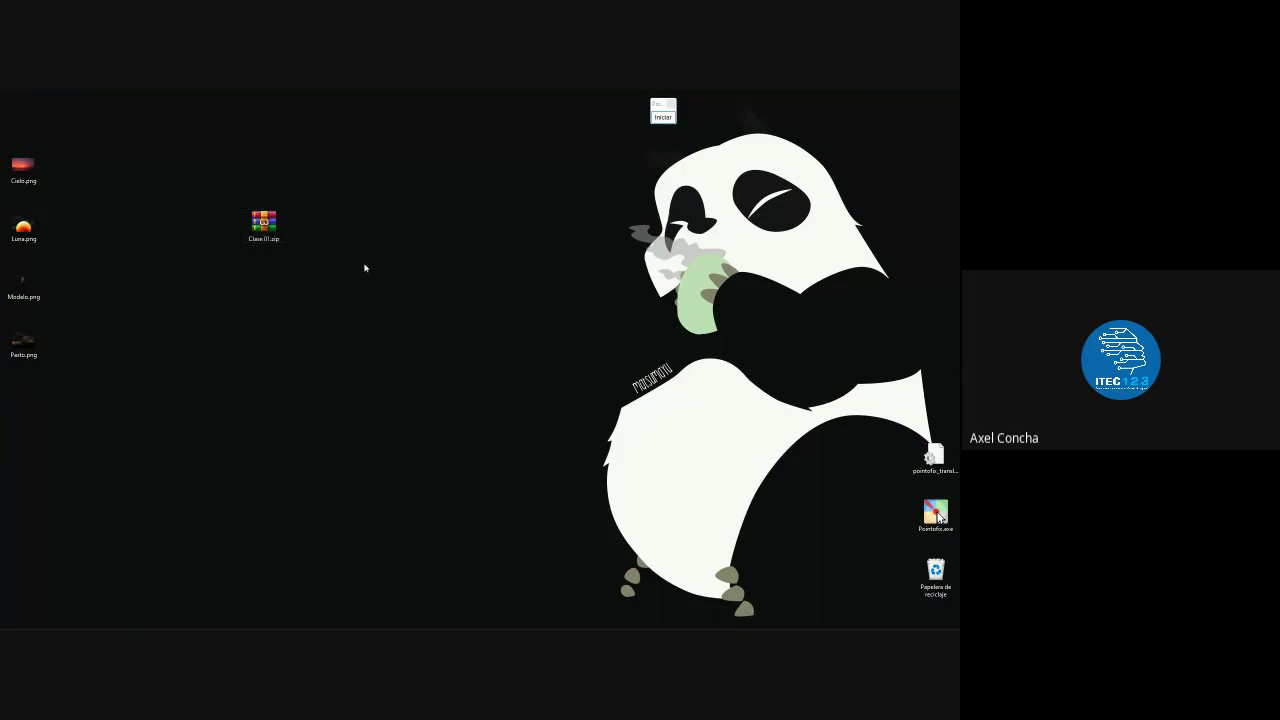
pyautogui.hotkey('alt', 'Tab')
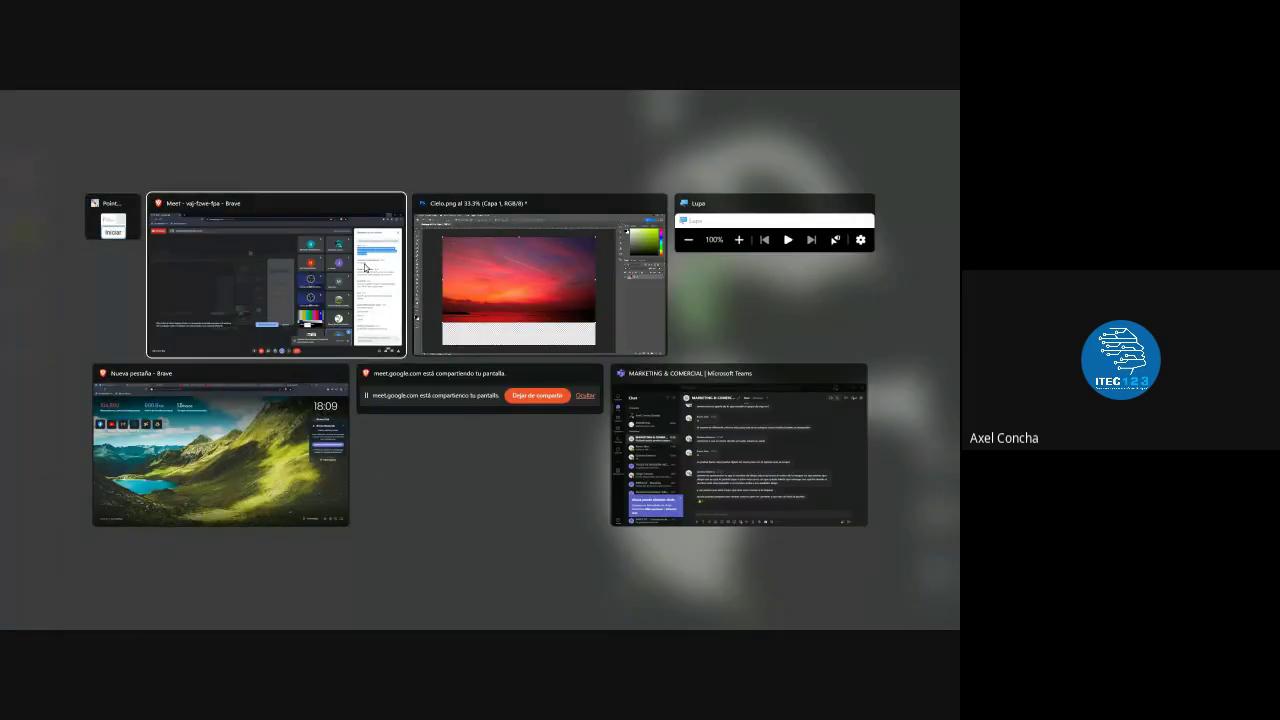
pyautogui.hotkey('alt', 'Tab')
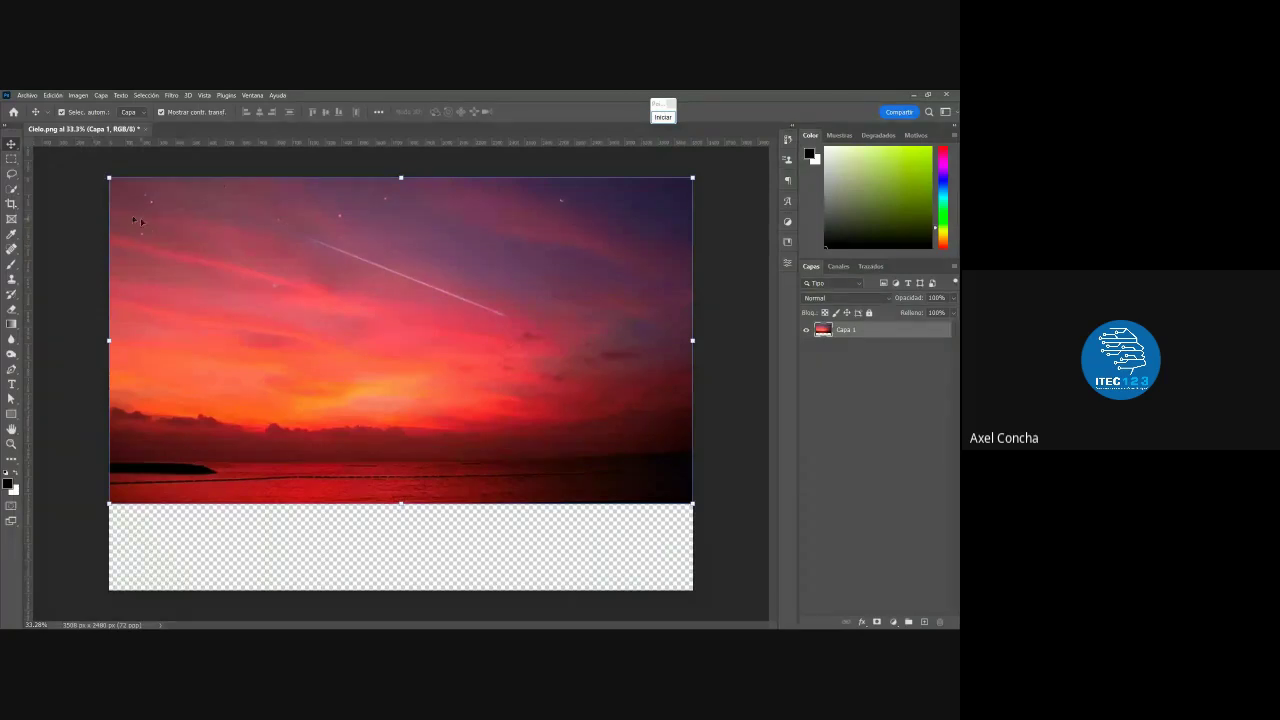
# Drag the Capa 1 sky image slightly right and down with the Move tool
pyautogui.moveTo(248, 252)
pyautogui.mouseDown()
pyautogui.moveTo(275, 296)
pyautogui.moveTo(250, 246)
pyautogui.moveTo(256, 298)
pyautogui.moveTo(251, 240)
pyautogui.moveTo(309, 237)
pyautogui.moveTo(220, 237)
pyautogui.moveTo(250, 243)
pyautogui.mouseUp()
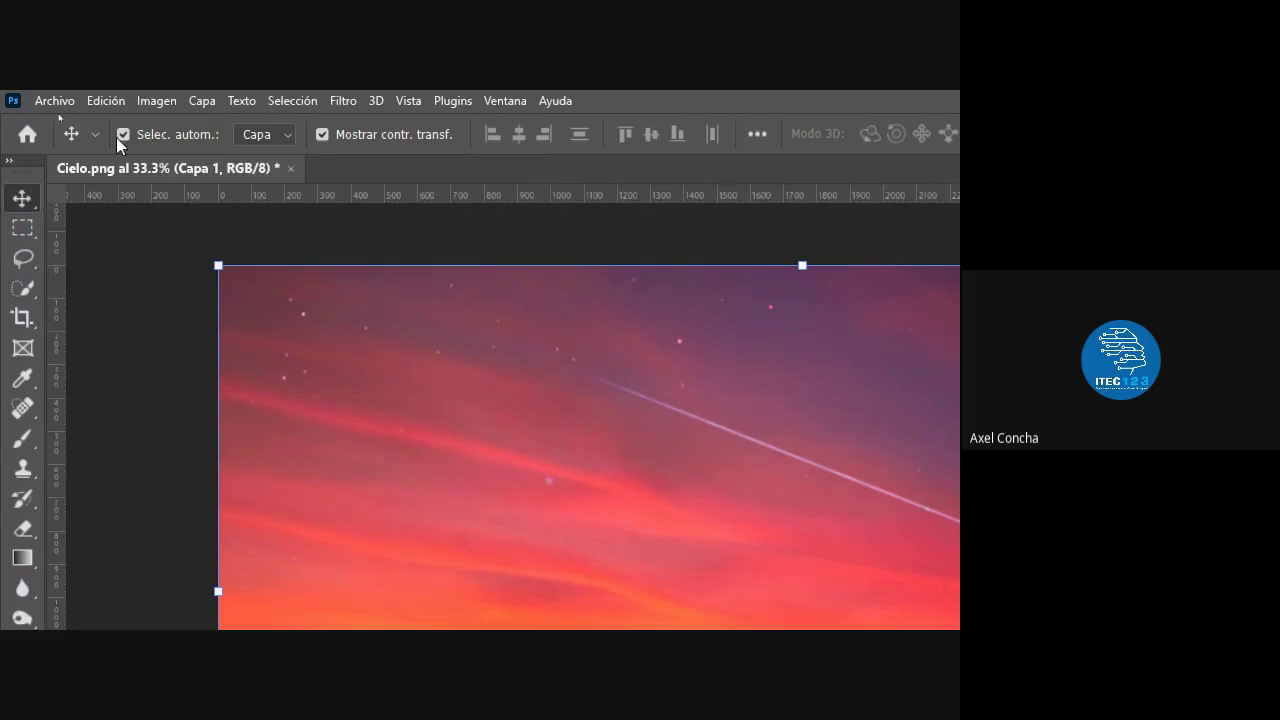
# Switch Selec. autom. to Grupo and back to Capa, toggle Mostrar contr. transf., and reselect the Move tool
pyautogui.click(251, 135)
pyautogui.click(256, 153)
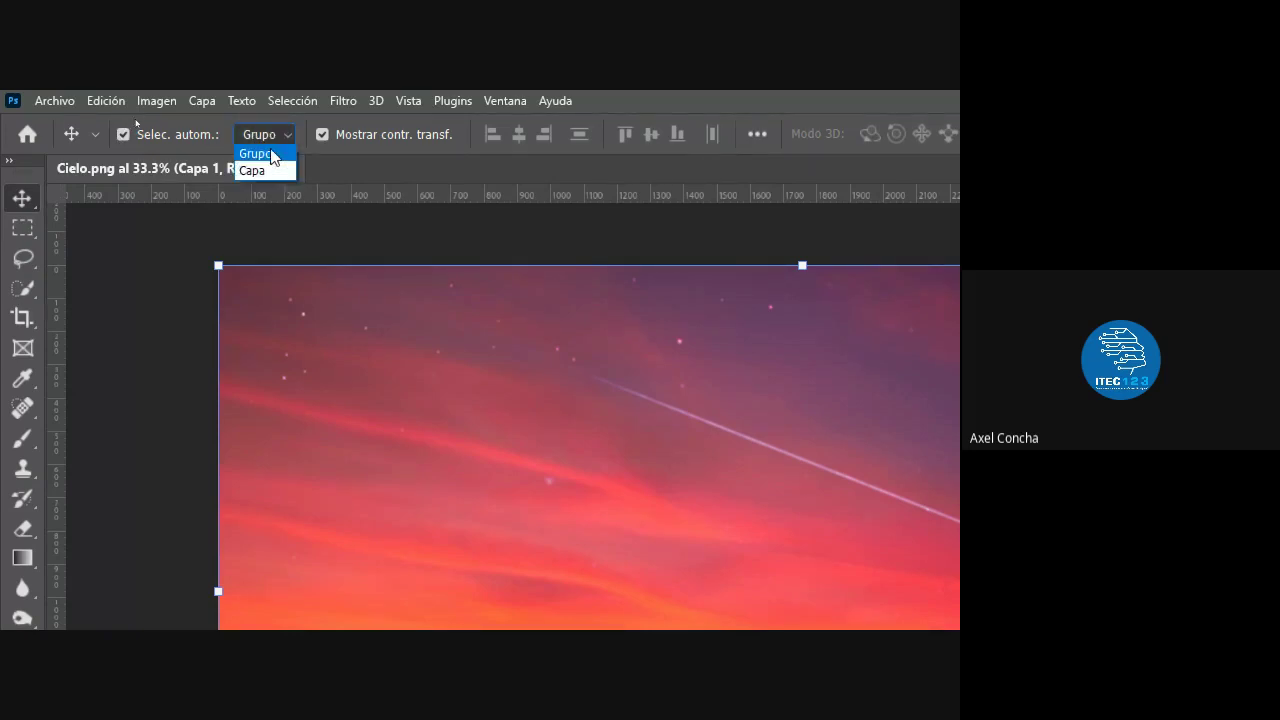
pyautogui.click(256, 170)
pyautogui.click(338, 138)
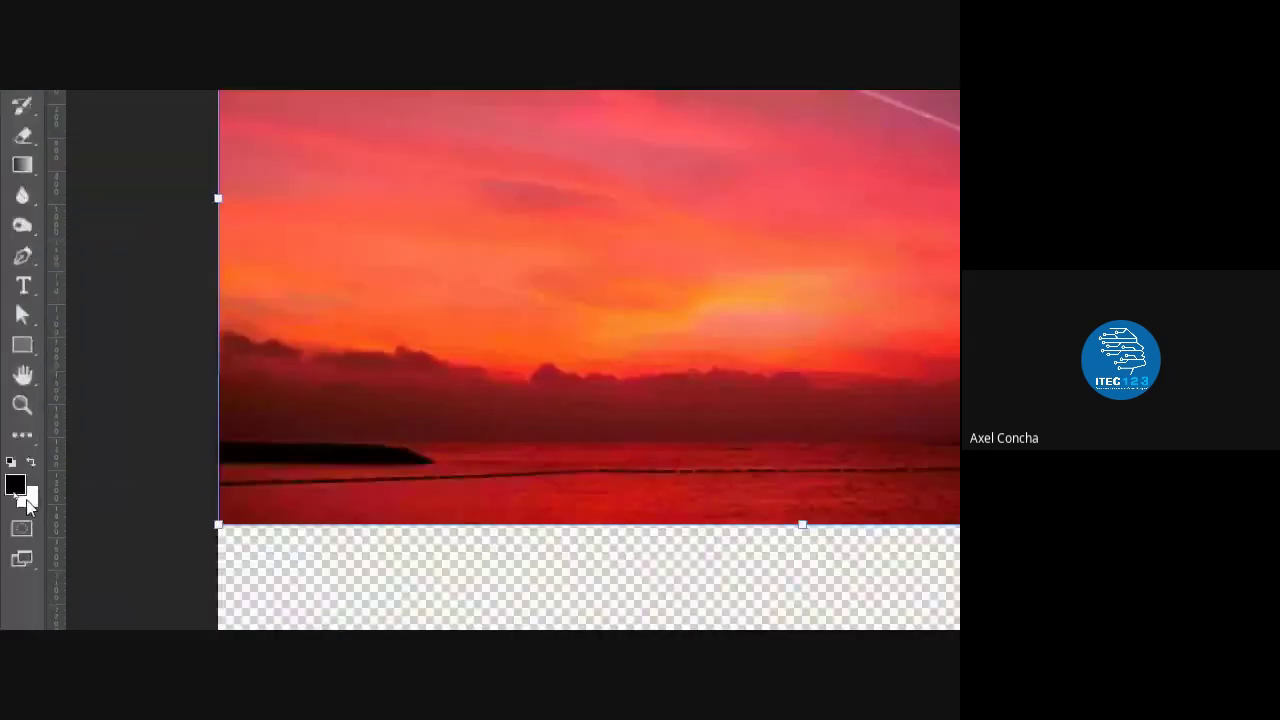
pyautogui.click(24, 408)
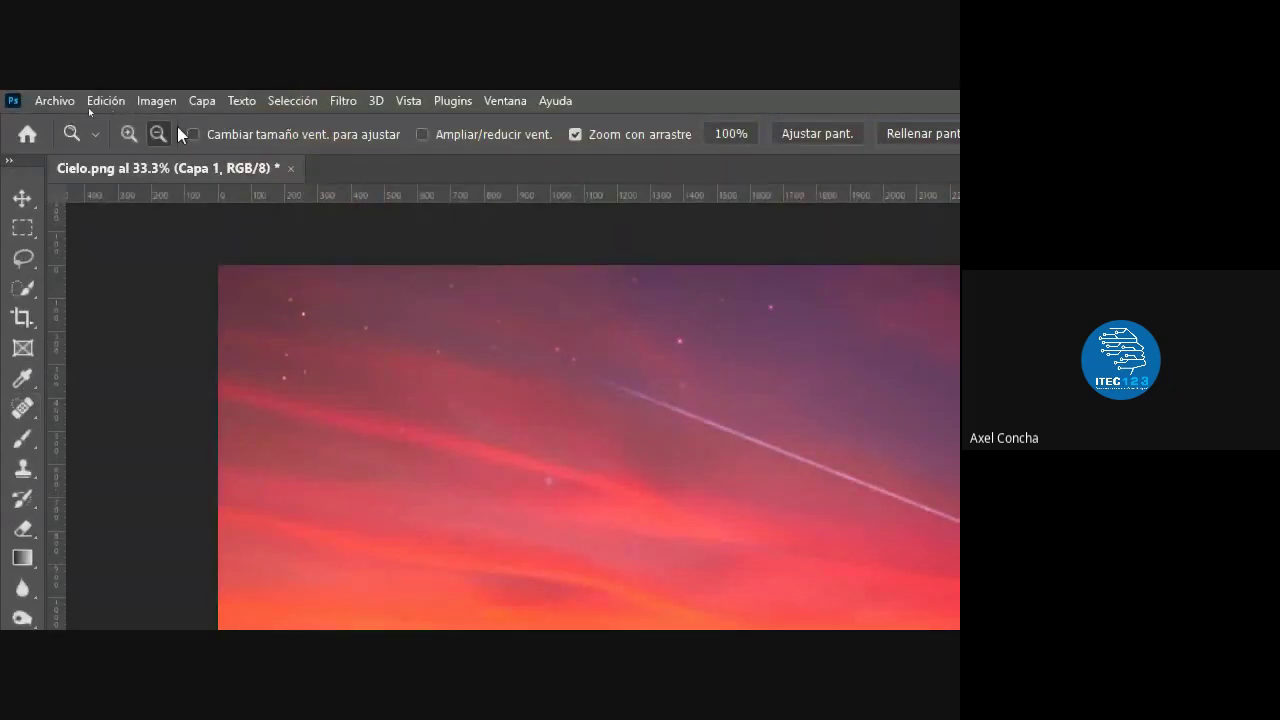
pyautogui.click(22, 198)
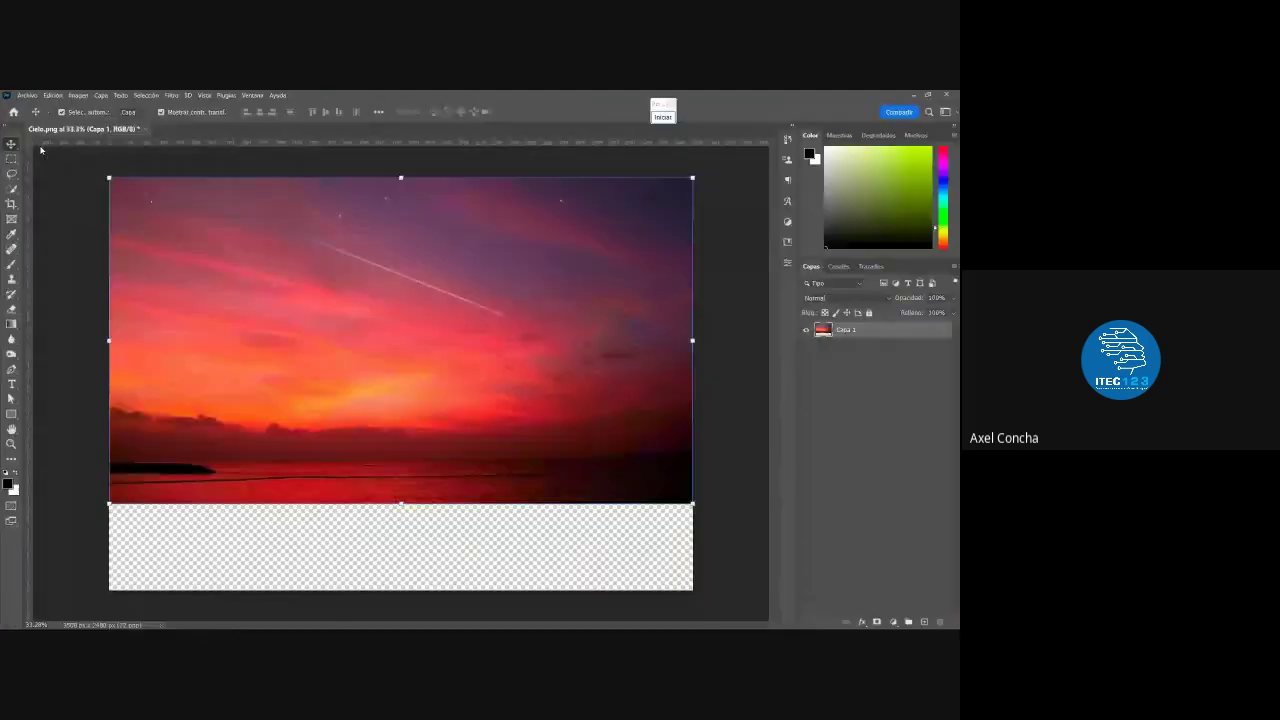
pyautogui.hotkey('alt', 'Tab')
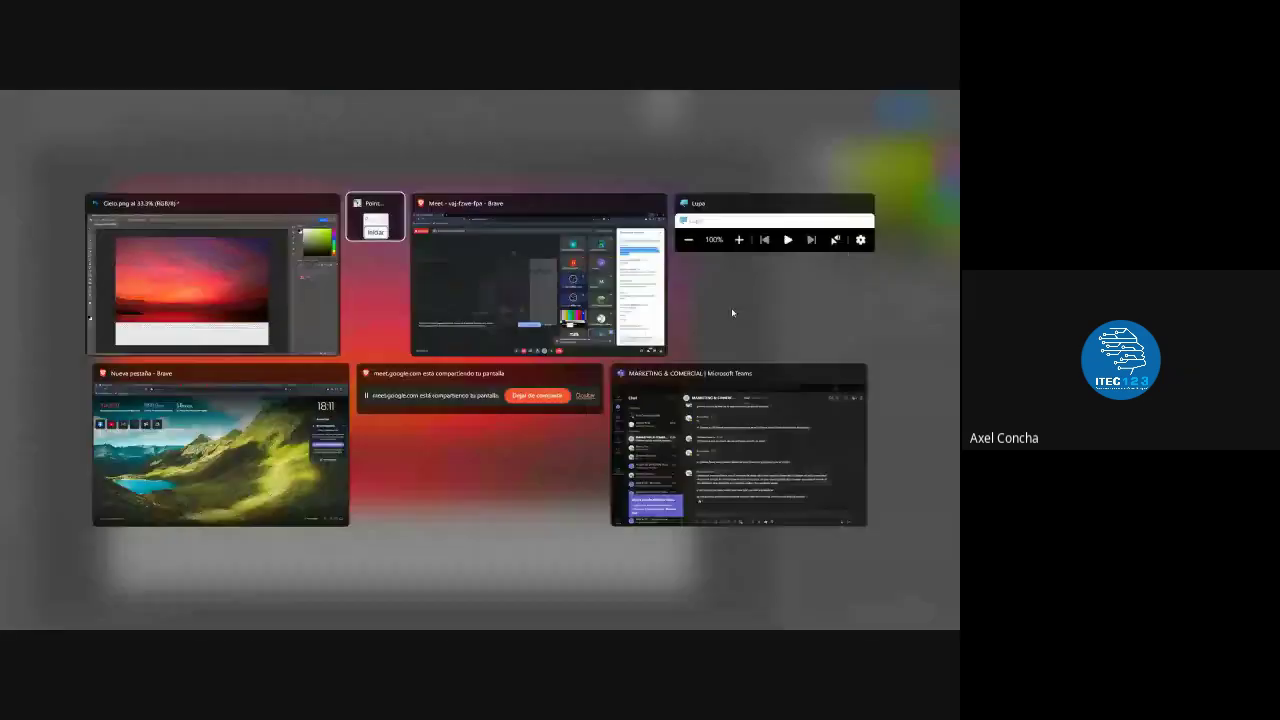
pyautogui.hotkey('alt', 'Tab')
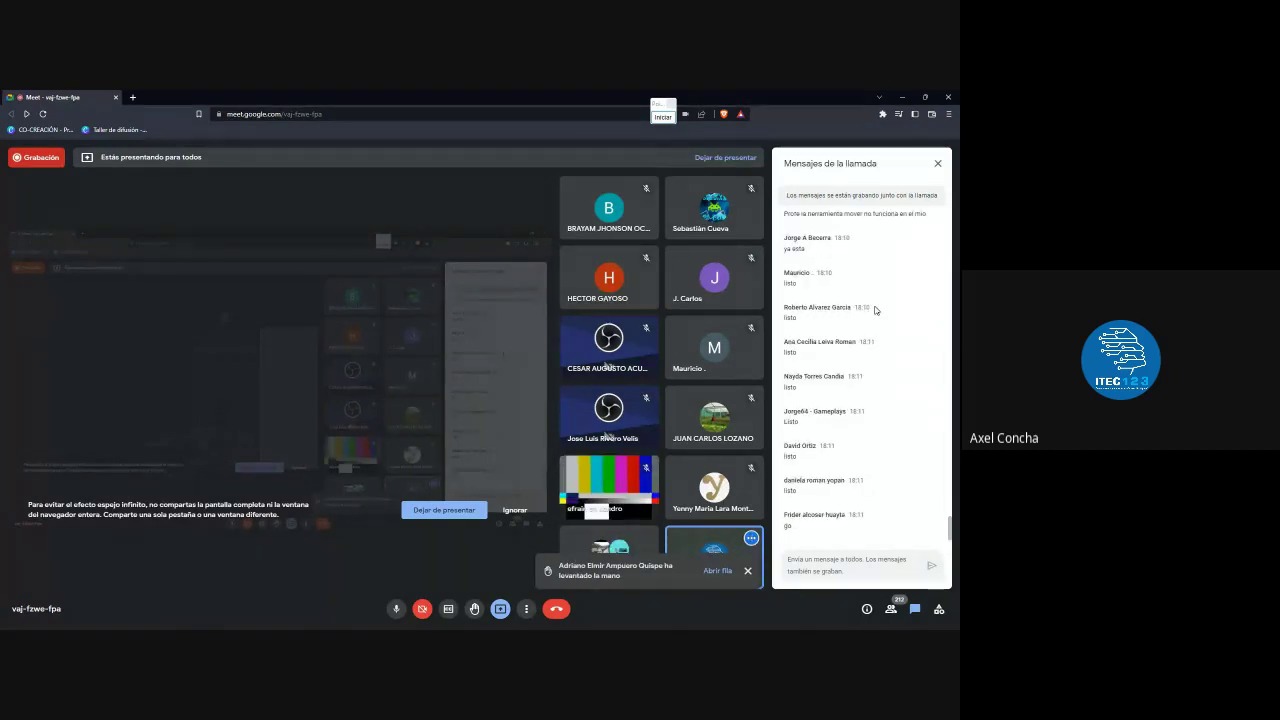
pyautogui.scroll(3, 875, 310)
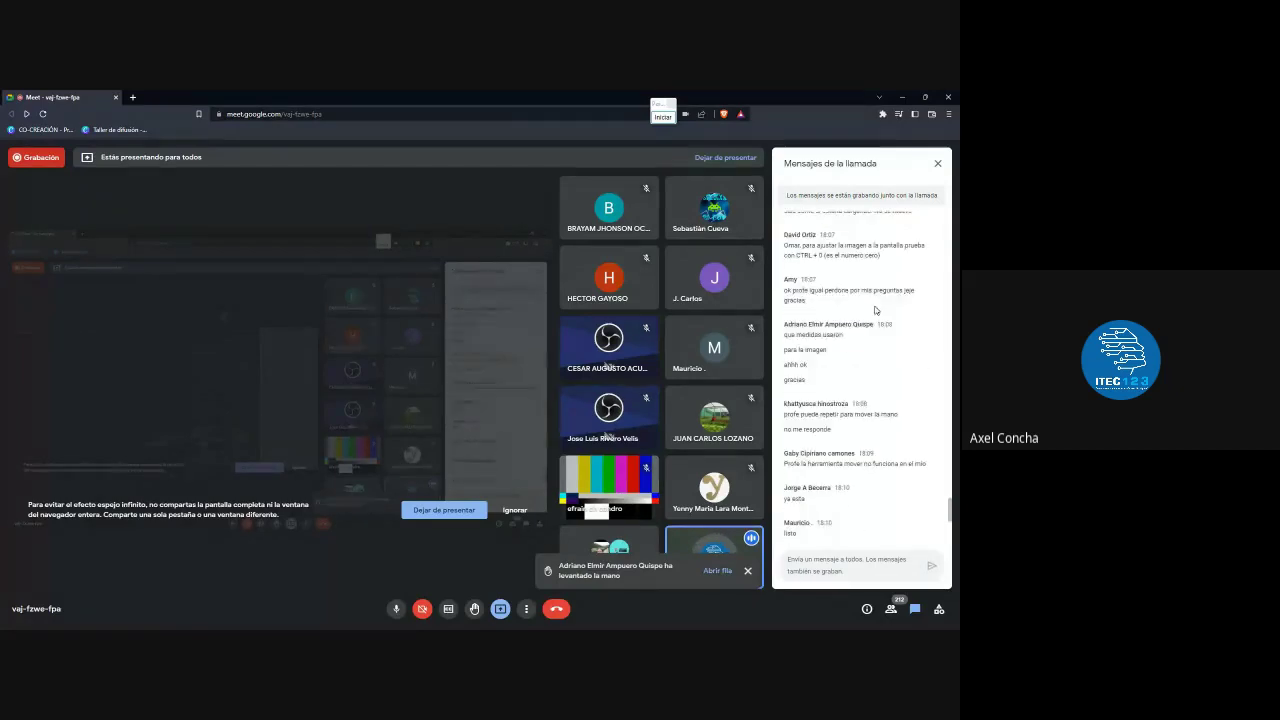
pyautogui.scroll(1, 875, 310)
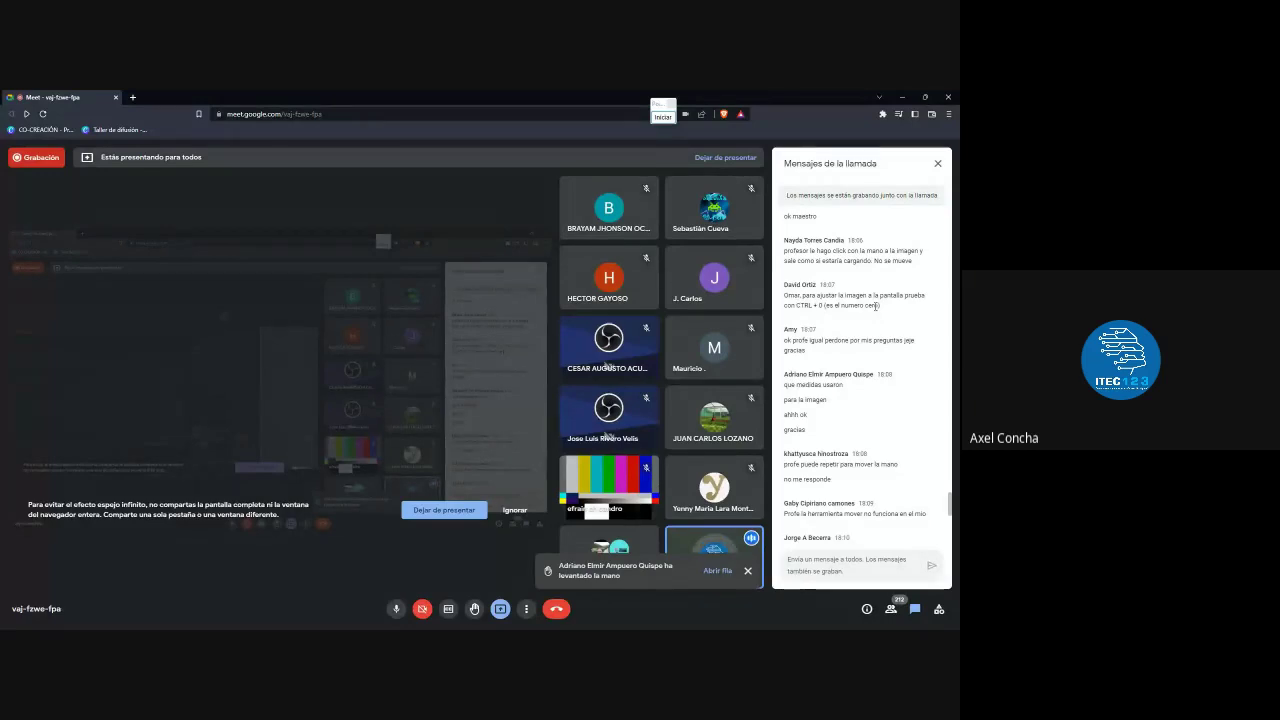
pyautogui.scroll(-3, 877, 306)
pyautogui.scroll(-3, 875, 310)
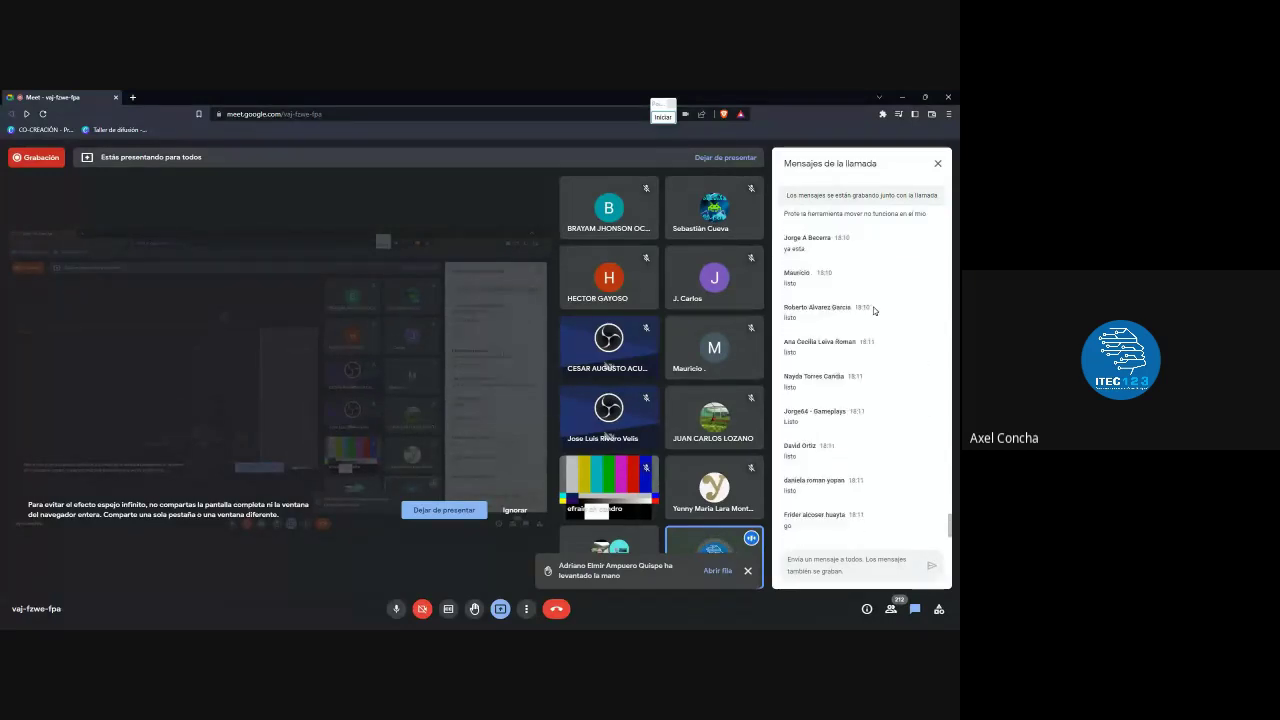
pyautogui.scroll(-3, 873, 313)
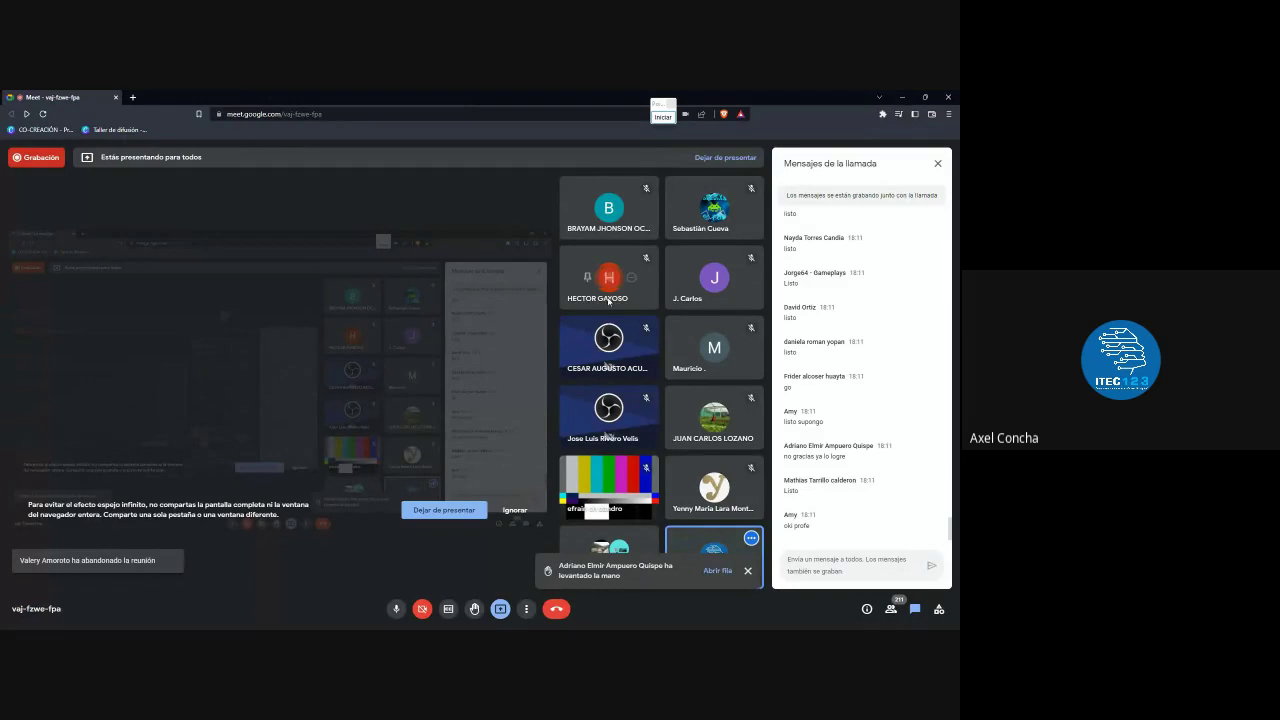
# Back in Photoshop, select Capa 1 and drag the sky image right and down
pyautogui.hotkey('alt', 'Tab')
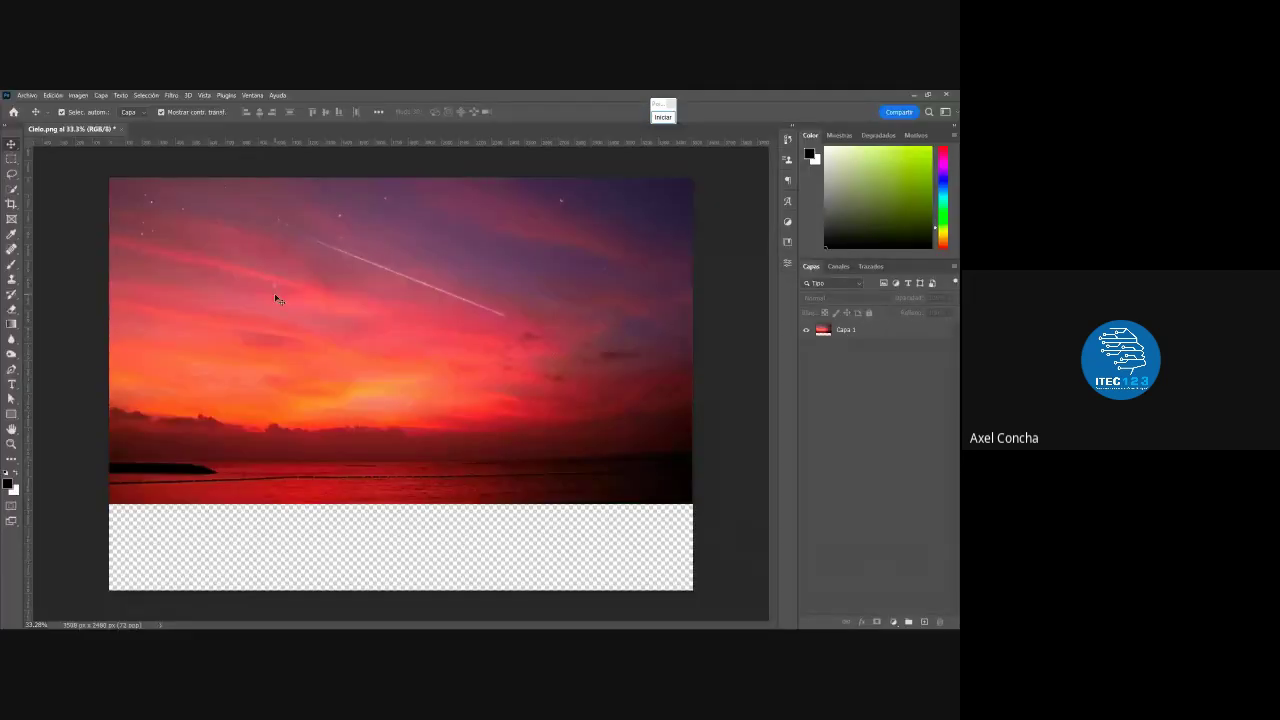
pyautogui.click(272, 297)
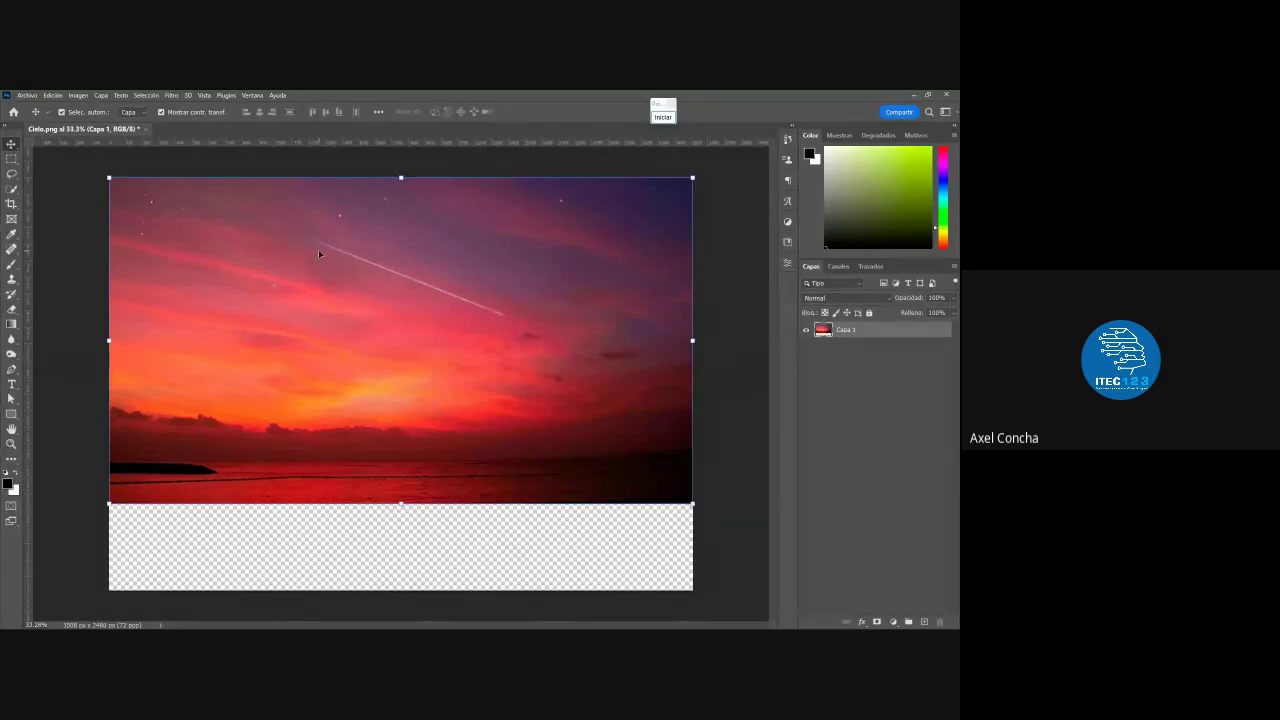
pyautogui.moveTo(319, 255)
pyautogui.mouseDown()
pyautogui.moveTo(341, 263)
pyautogui.moveTo(341, 316)
pyautogui.mouseUp()
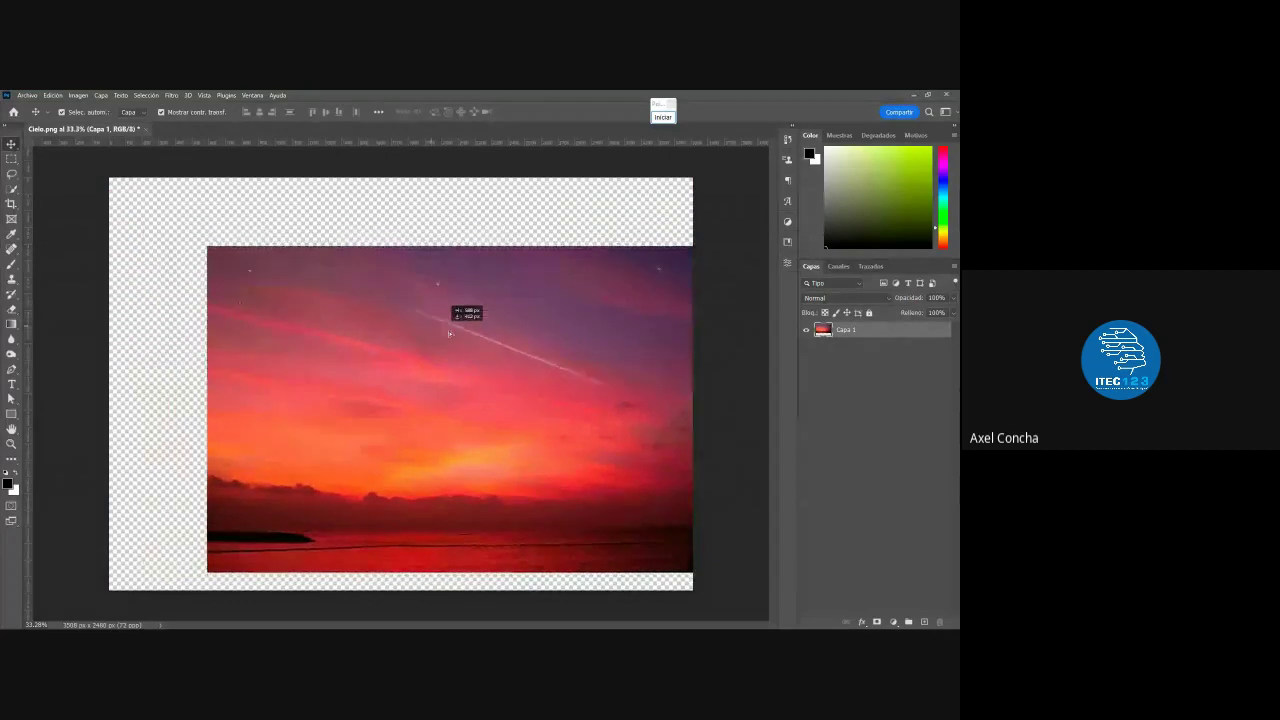
pyautogui.moveTo(341, 316); pyautogui.dragTo(496, 338)
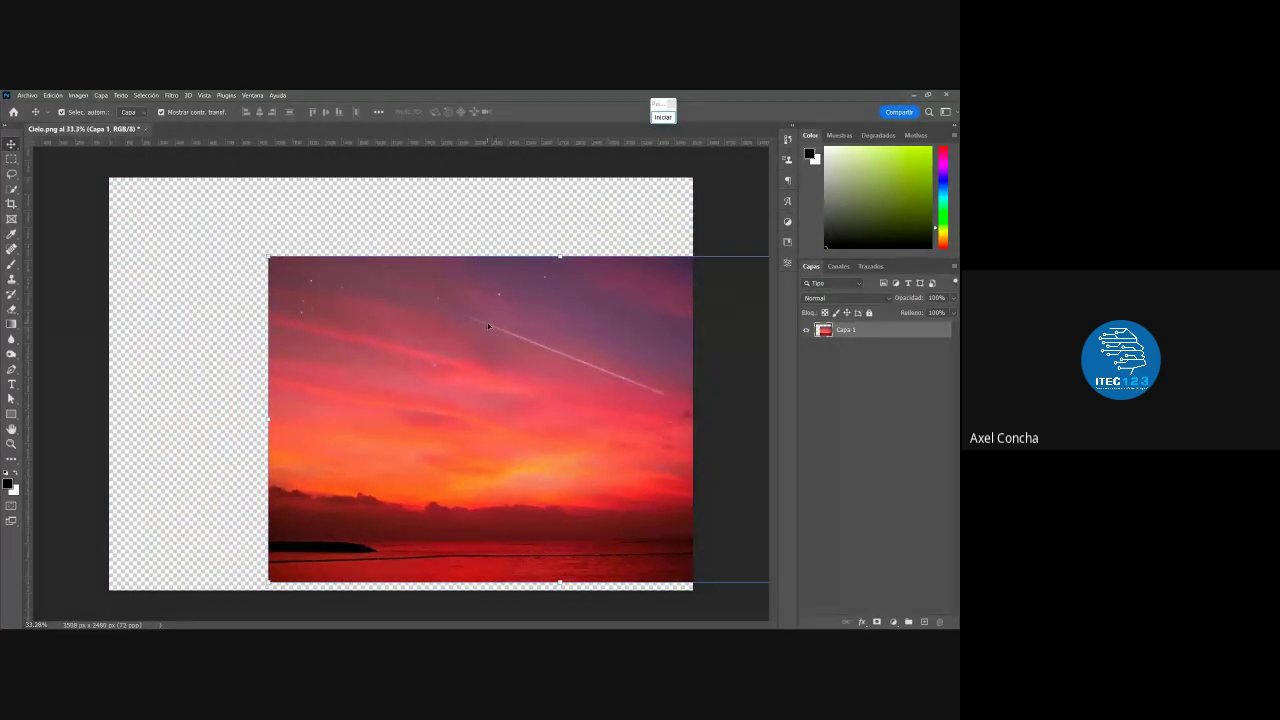
pyautogui.moveTo(535, 340); pyautogui.dragTo(525, 338)
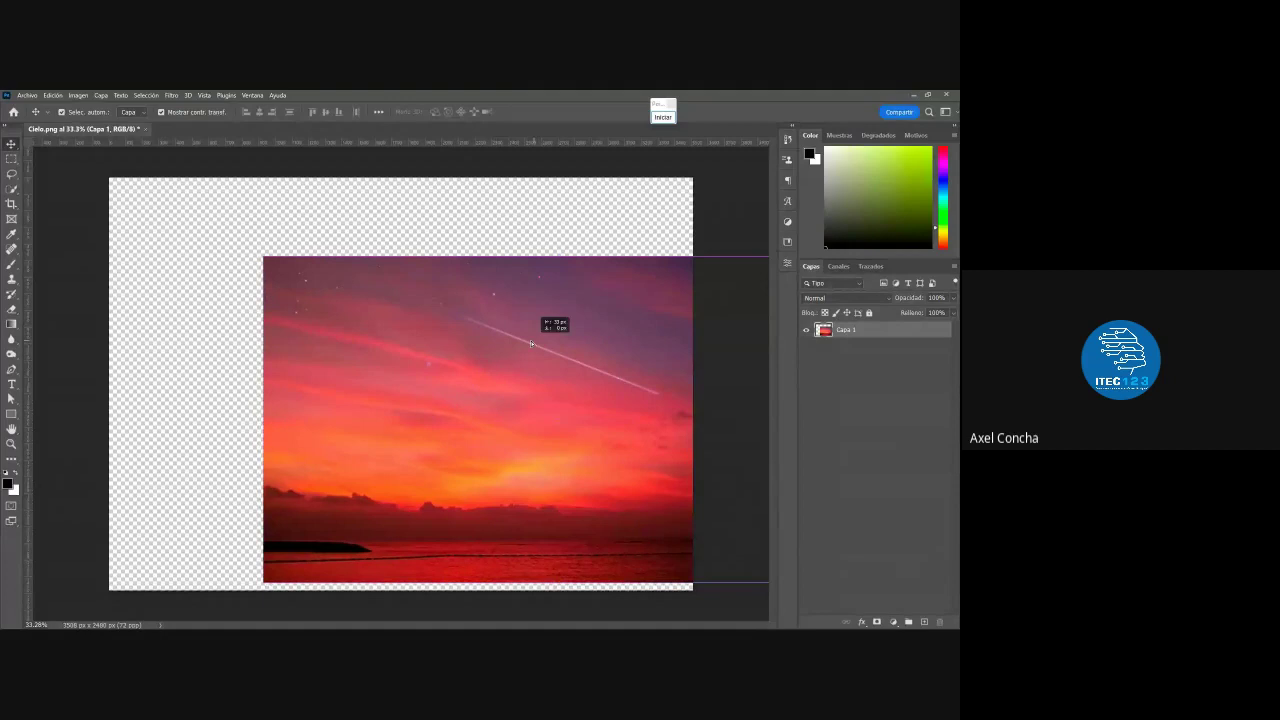
# Drag the sky image back up toward the canvas's top-left corner
pyautogui.click(518, 242)
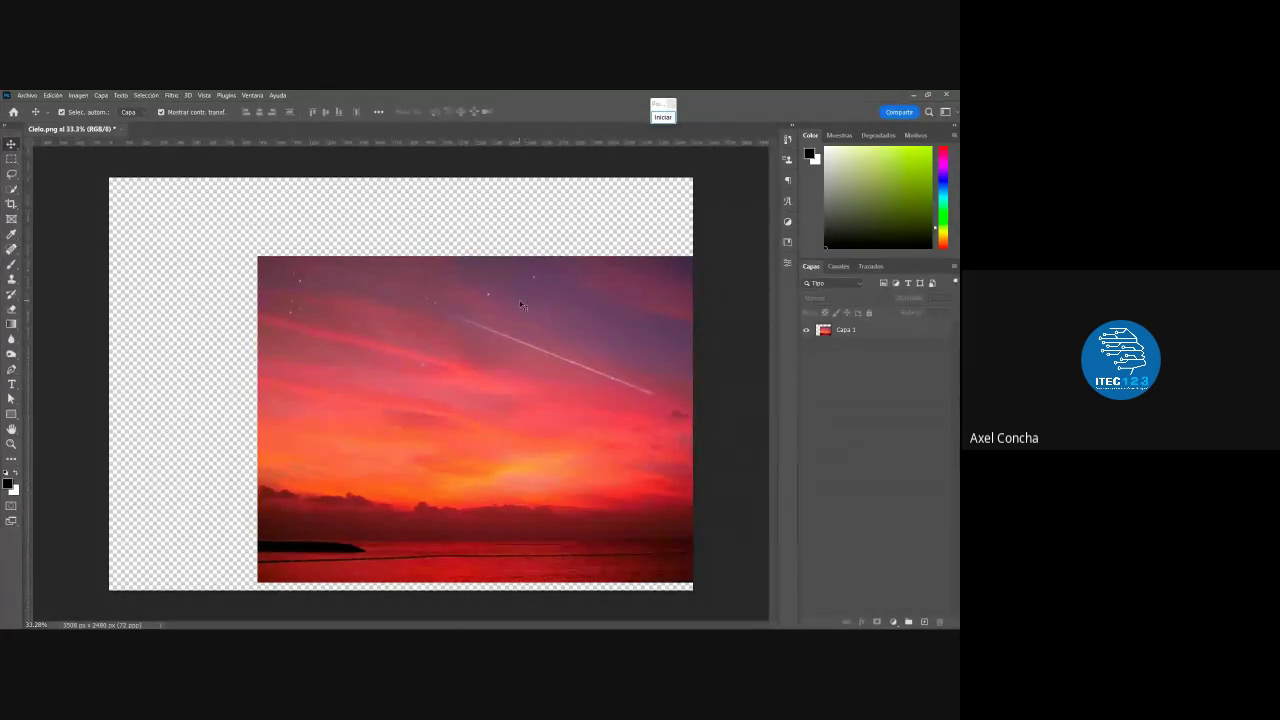
pyautogui.moveTo(515, 302); pyautogui.dragTo(372, 238)
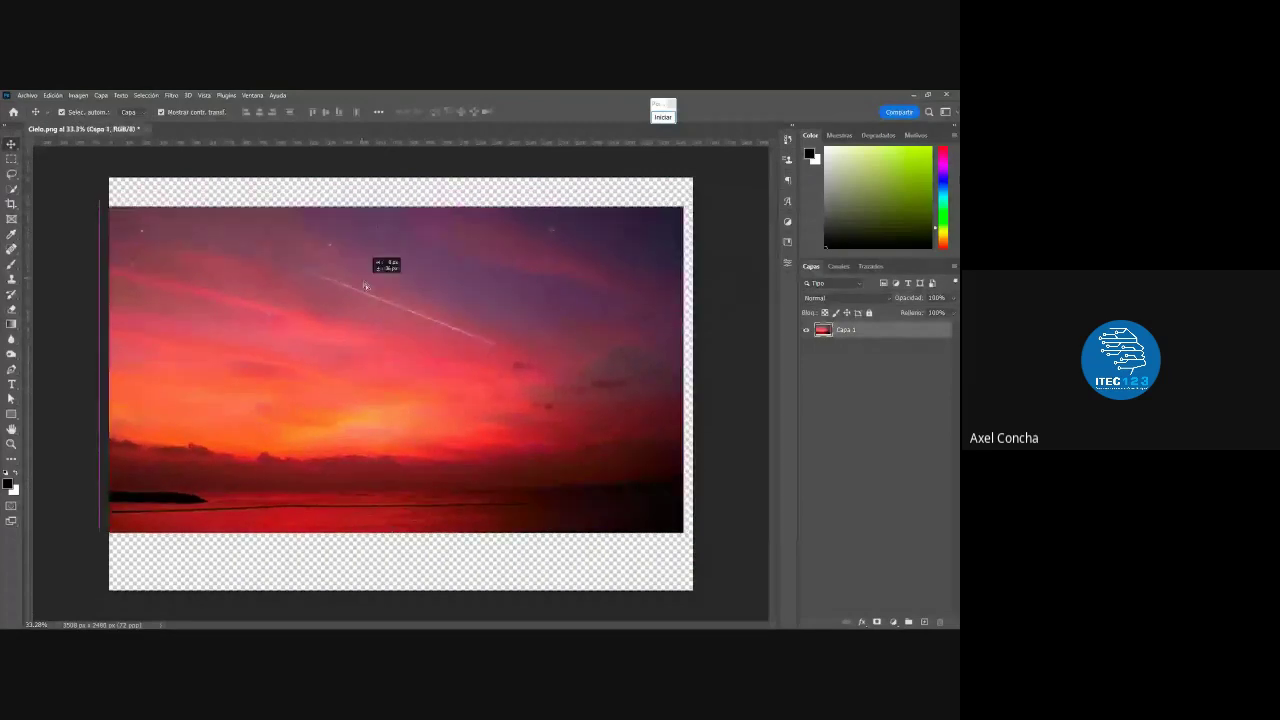
pyautogui.moveTo(372, 238); pyautogui.dragTo(383, 259)
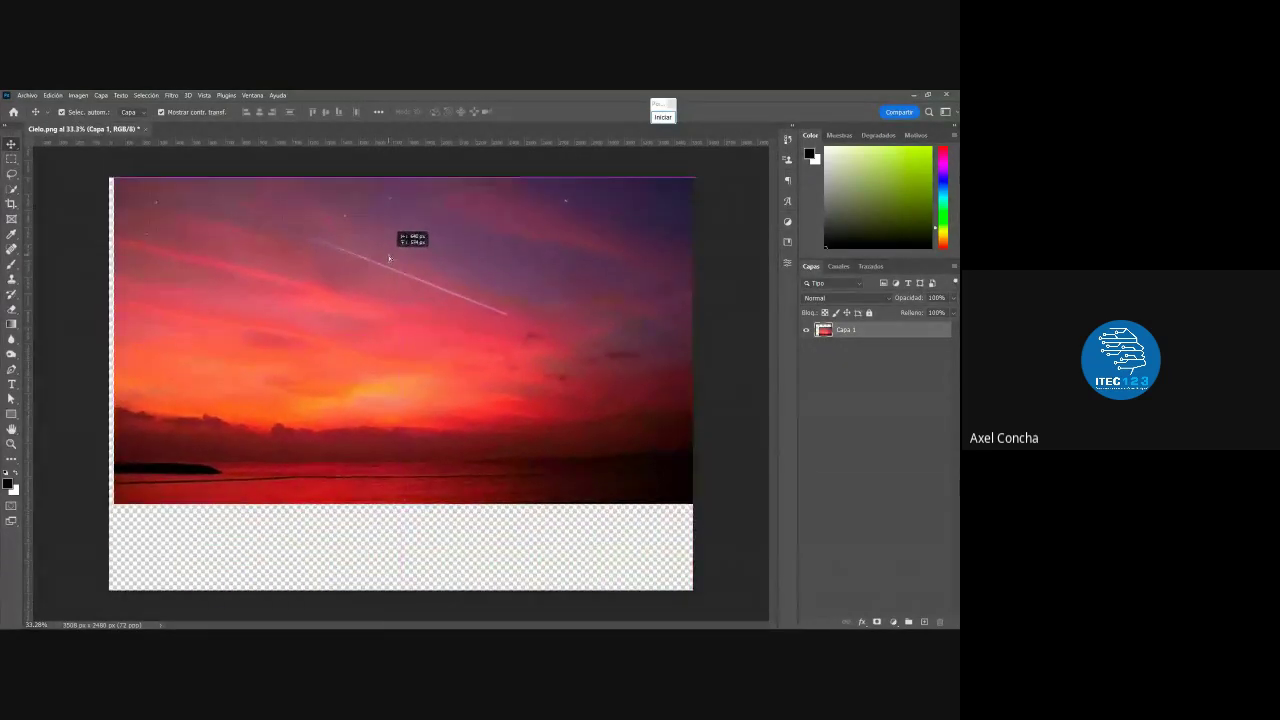
# Nudge Capa 1 so the sky sits flush against the canvas's top-left corner
pyautogui.moveTo(383, 259); pyautogui.dragTo(395, 260)
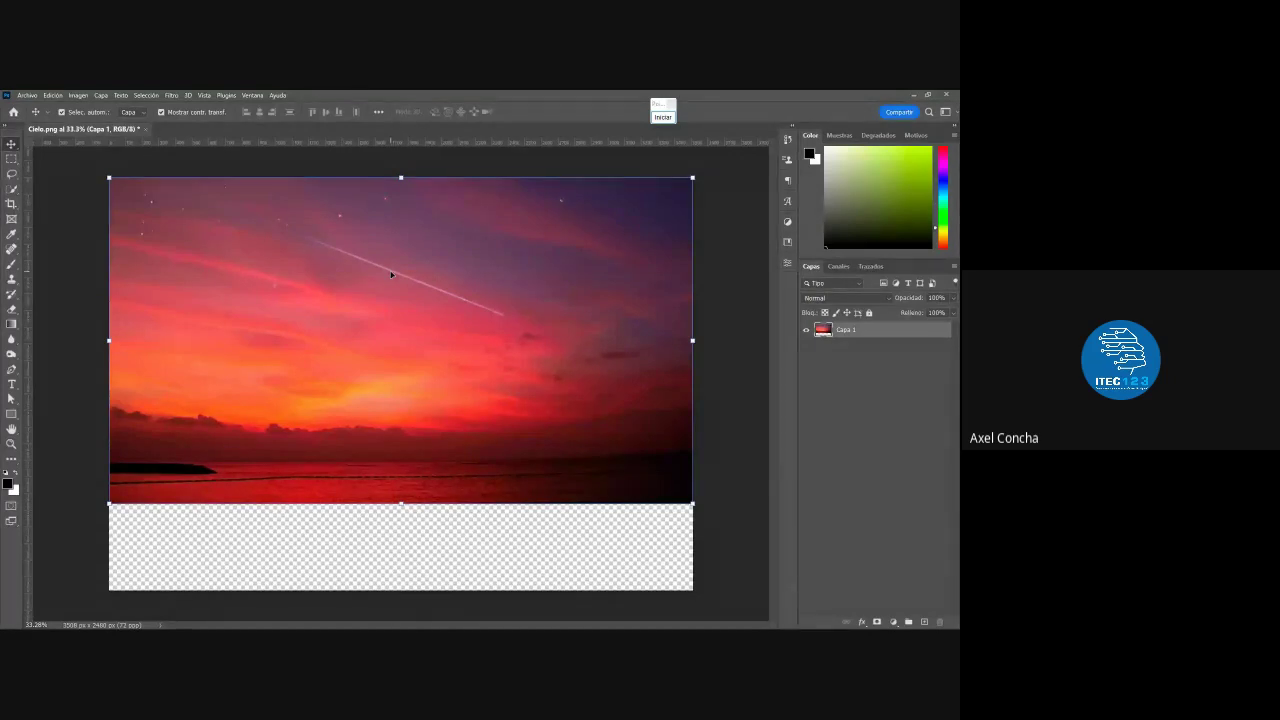
# Drag the Capa 1 sky down to the canvas bottom edge, leaving transparency above
pyautogui.moveTo(406, 296); pyautogui.dragTo(404, 383)
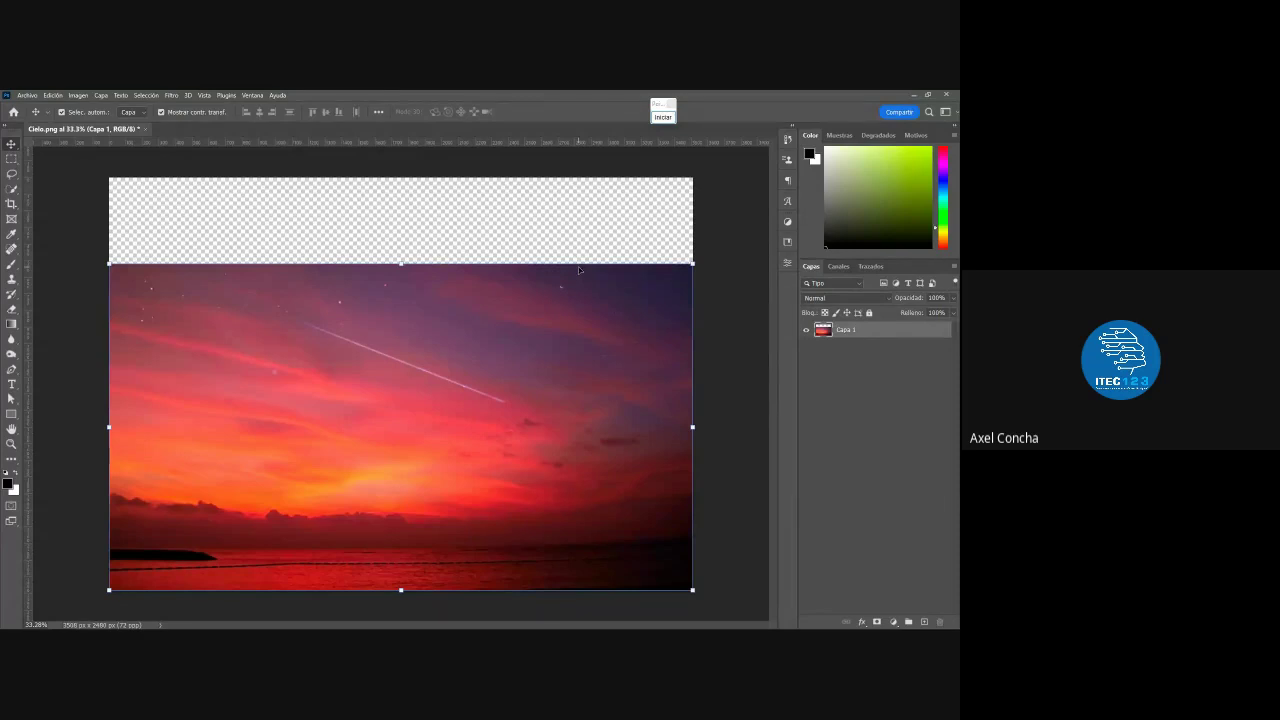
# Switch from Photoshop to the 'Meet – Brave' window with Alt+Tab
pyautogui.hotkey('alt', 'Tab')
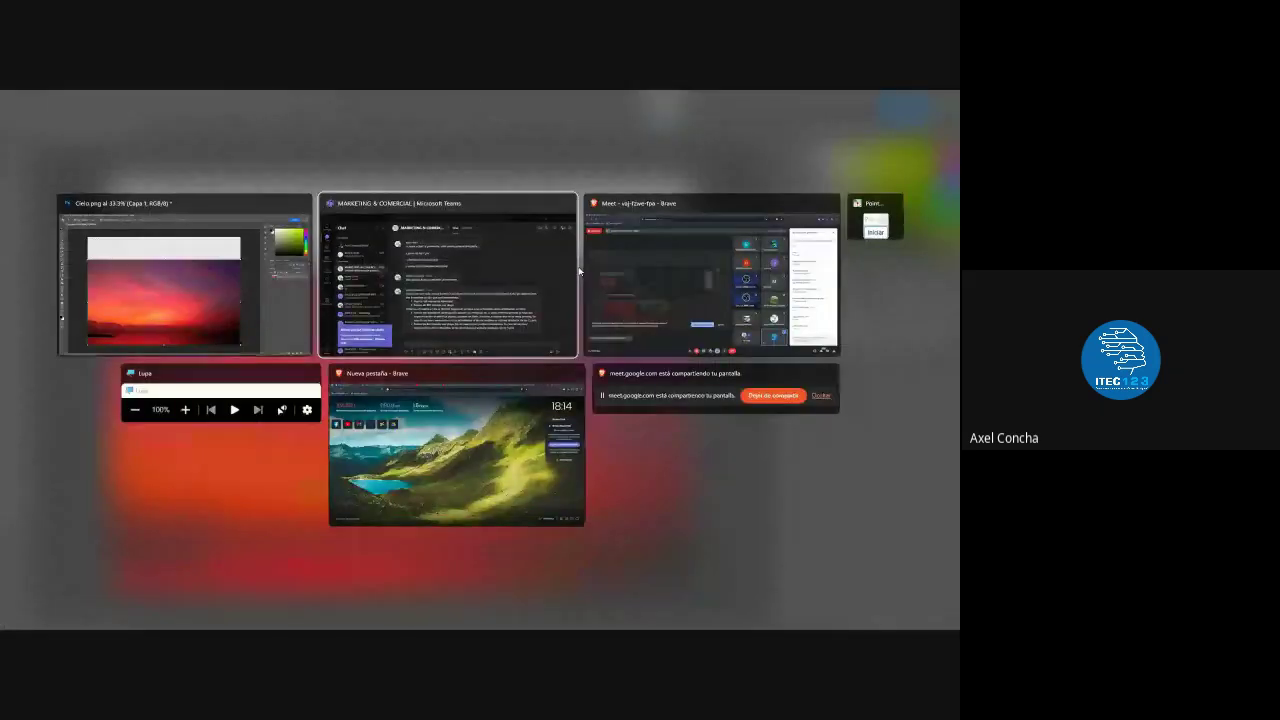
pyautogui.click(638, 307)
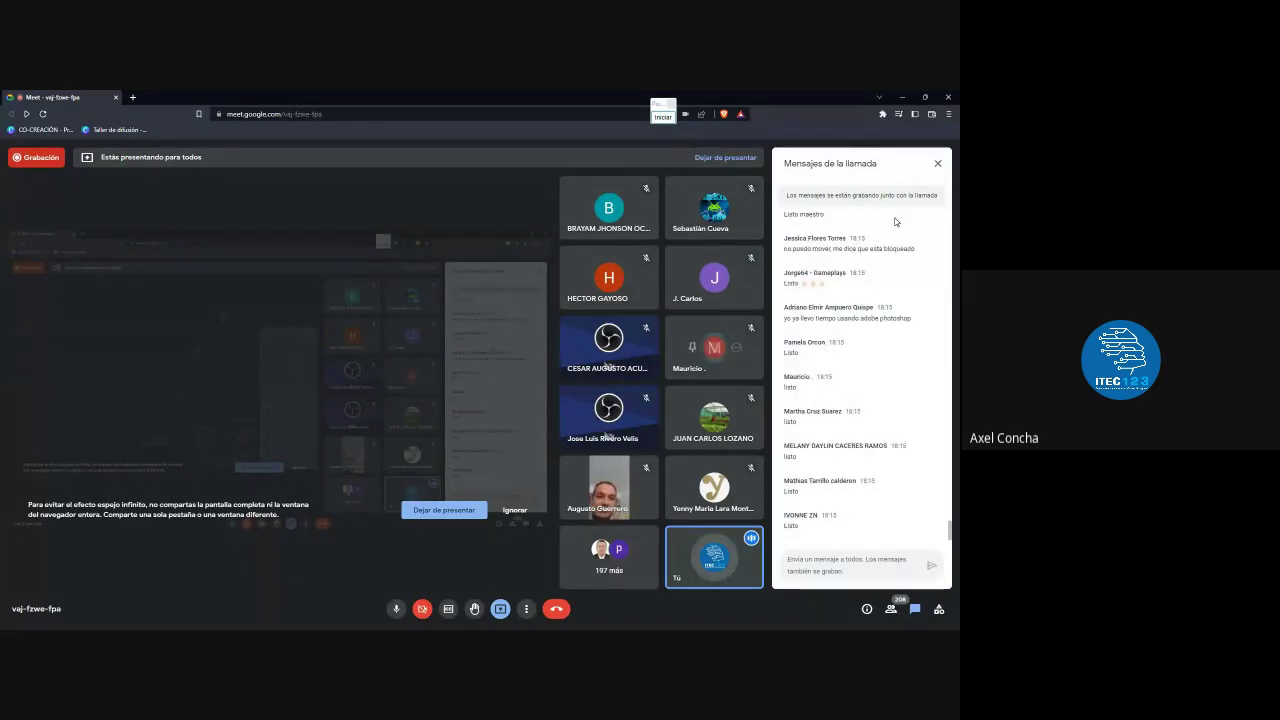
# Minimize the 'Meet – Brave' window so Photoshop's Cielo.png canvas shows again
pyautogui.click(904, 97)
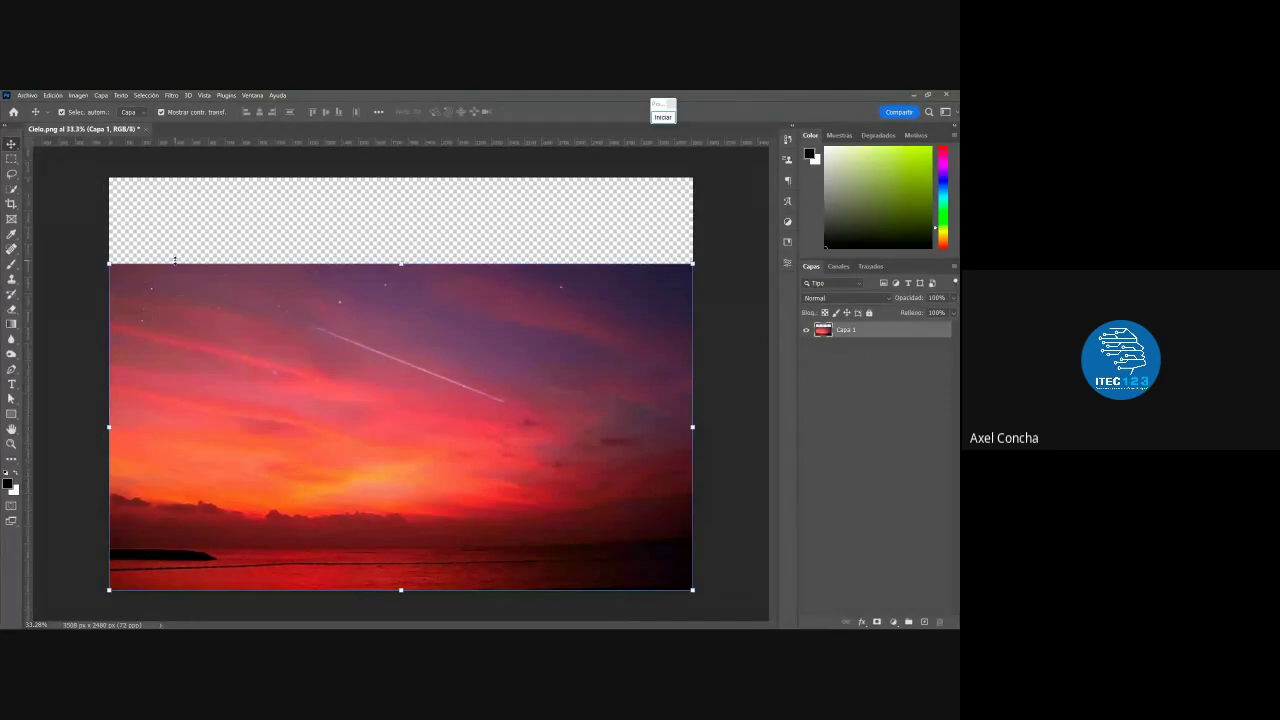
# Drag the Capa 1 sky up to the canvas top, then back down again
pyautogui.moveTo(217, 328); pyautogui.dragTo(214, 243)
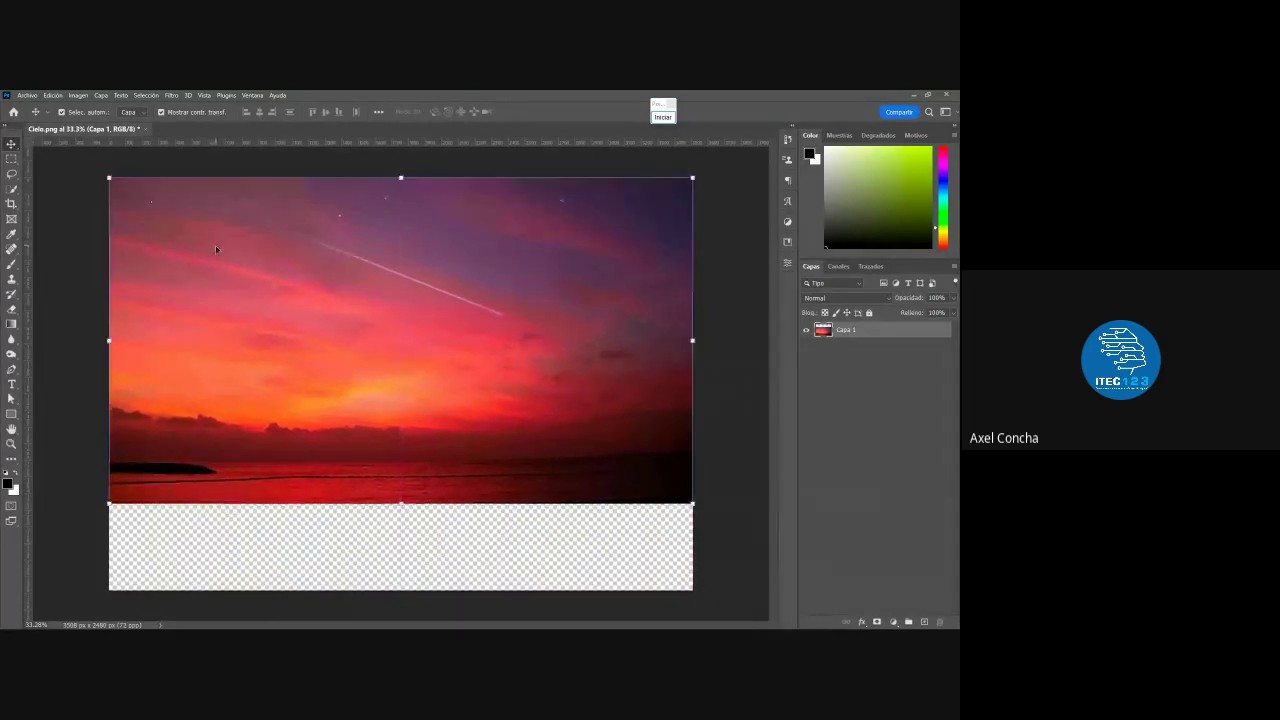
pyautogui.click(717, 261)
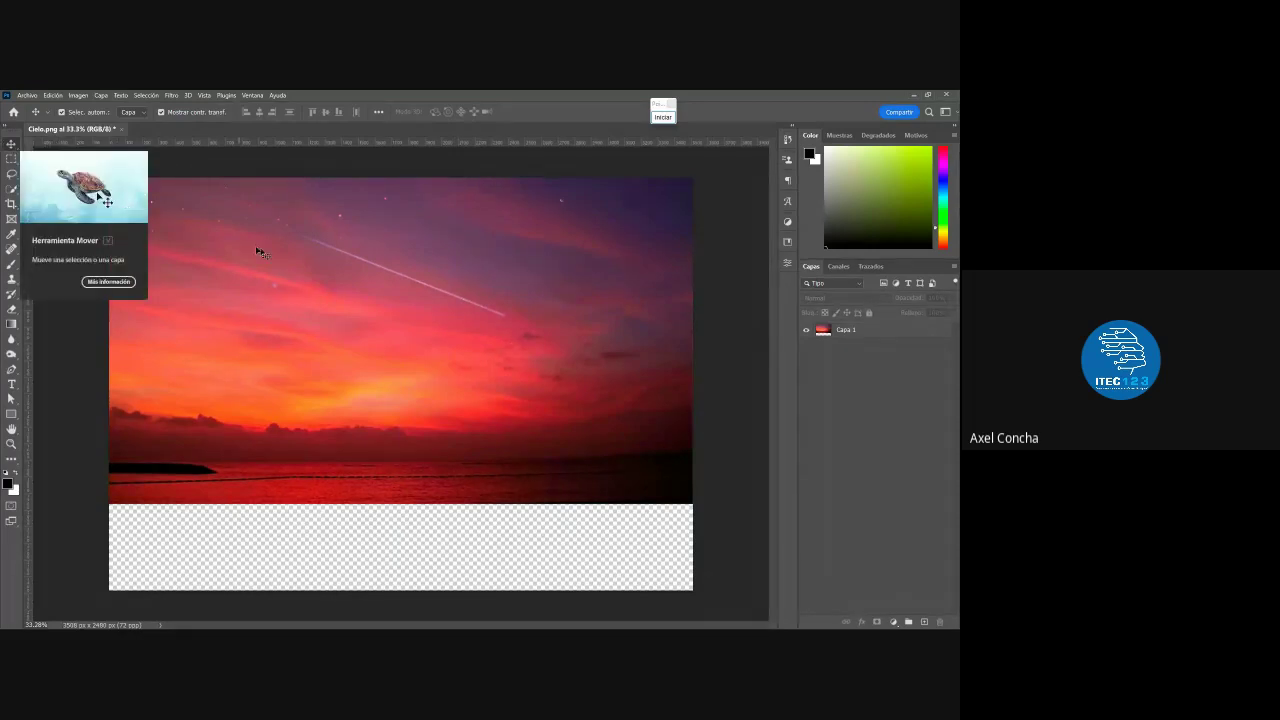
pyautogui.moveTo(380, 263); pyautogui.dragTo(381, 352)
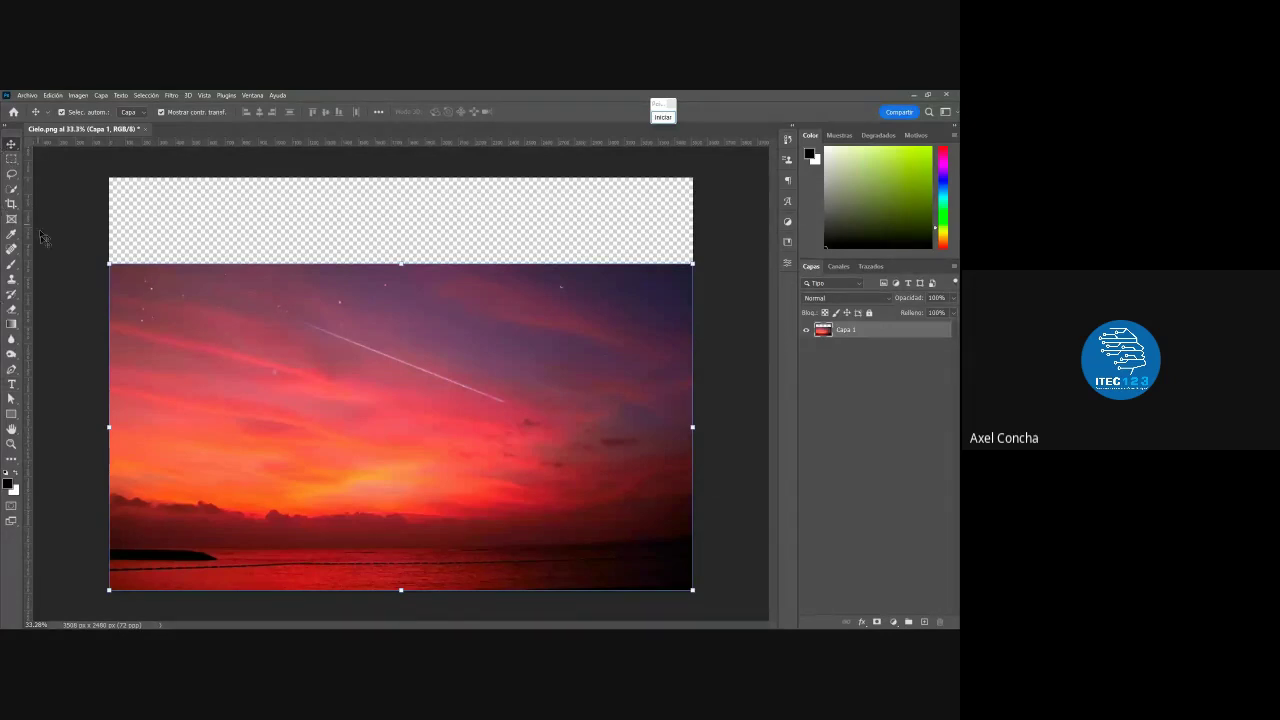
# Inspect the canvas top, then move the sky up, leaving a transparent bottom strip
pyautogui.click(12, 444)
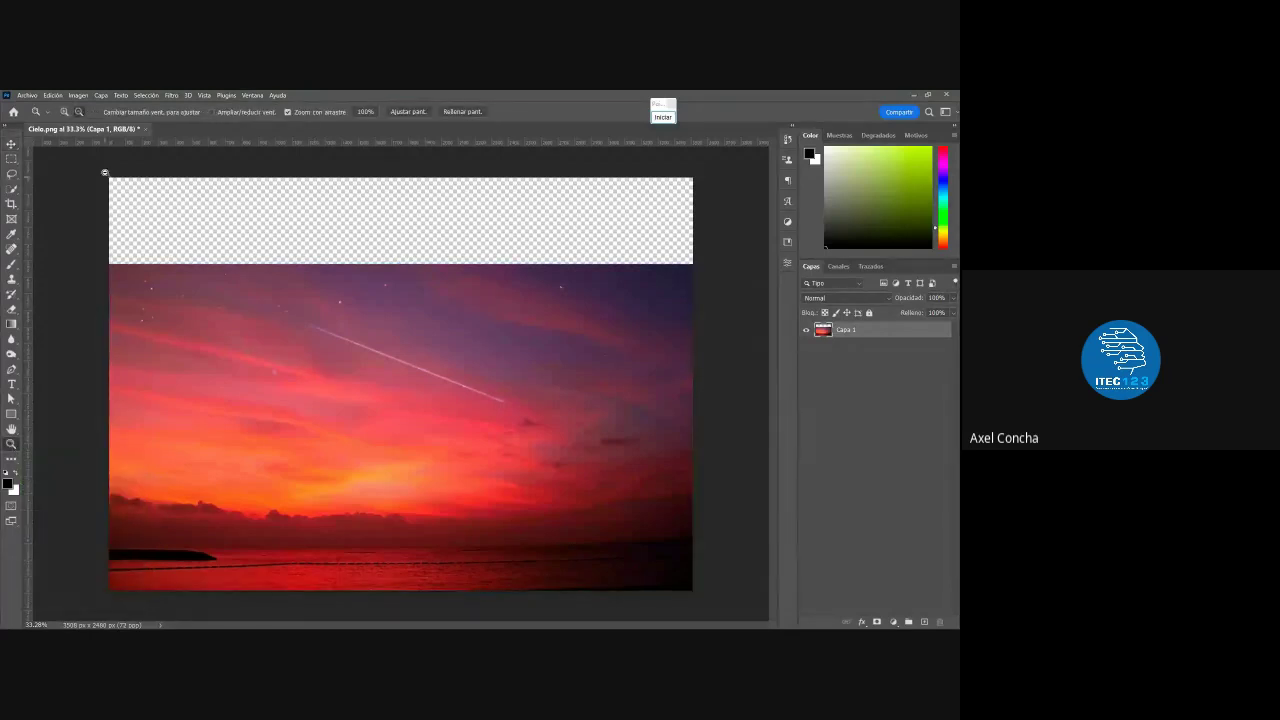
pyautogui.moveTo(372, 353); pyautogui.dragTo(378, 353)
pyautogui.click(378, 353)
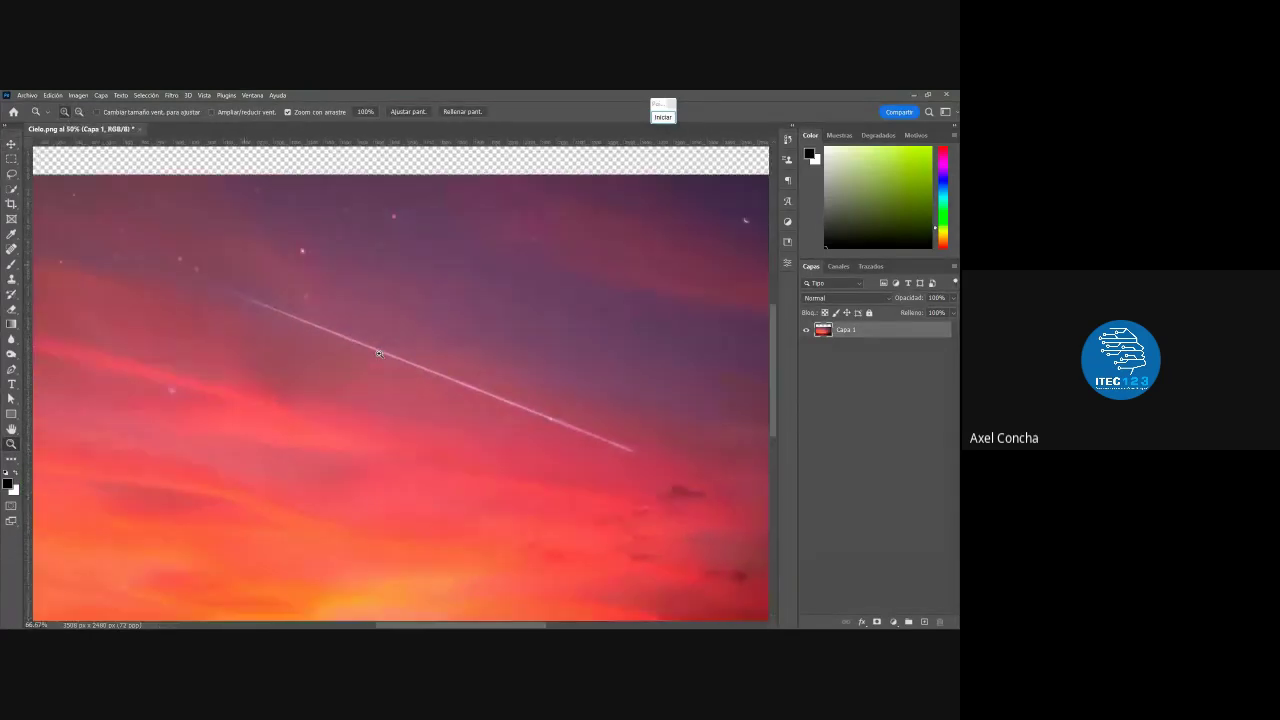
pyautogui.press('h')
pyautogui.moveTo(200, 342)
pyautogui.mouseDown()
pyautogui.moveTo(480, 326)
pyautogui.moveTo(226, 334)
pyautogui.mouseUp()
pyautogui.moveTo(700, 380)
pyautogui.mouseDown()
pyautogui.moveTo(380, 371)
pyautogui.moveTo(447, 445)
pyautogui.mouseUp()
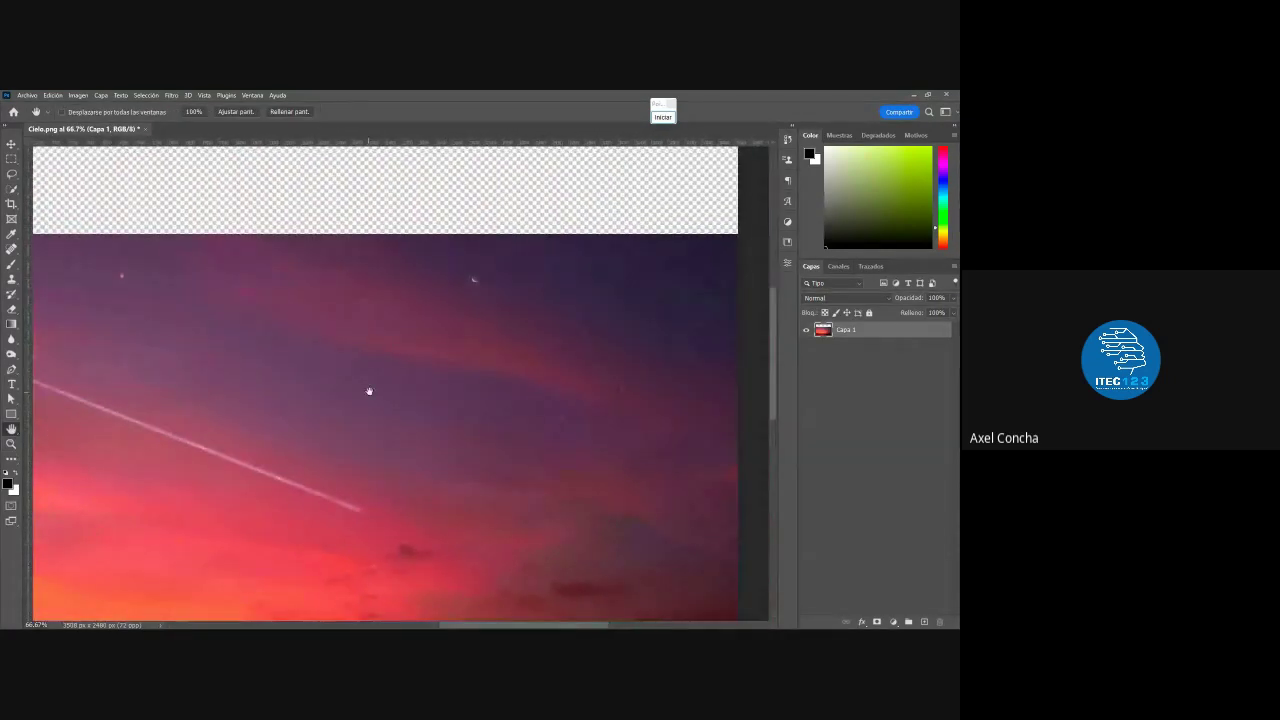
pyautogui.click(11, 444)
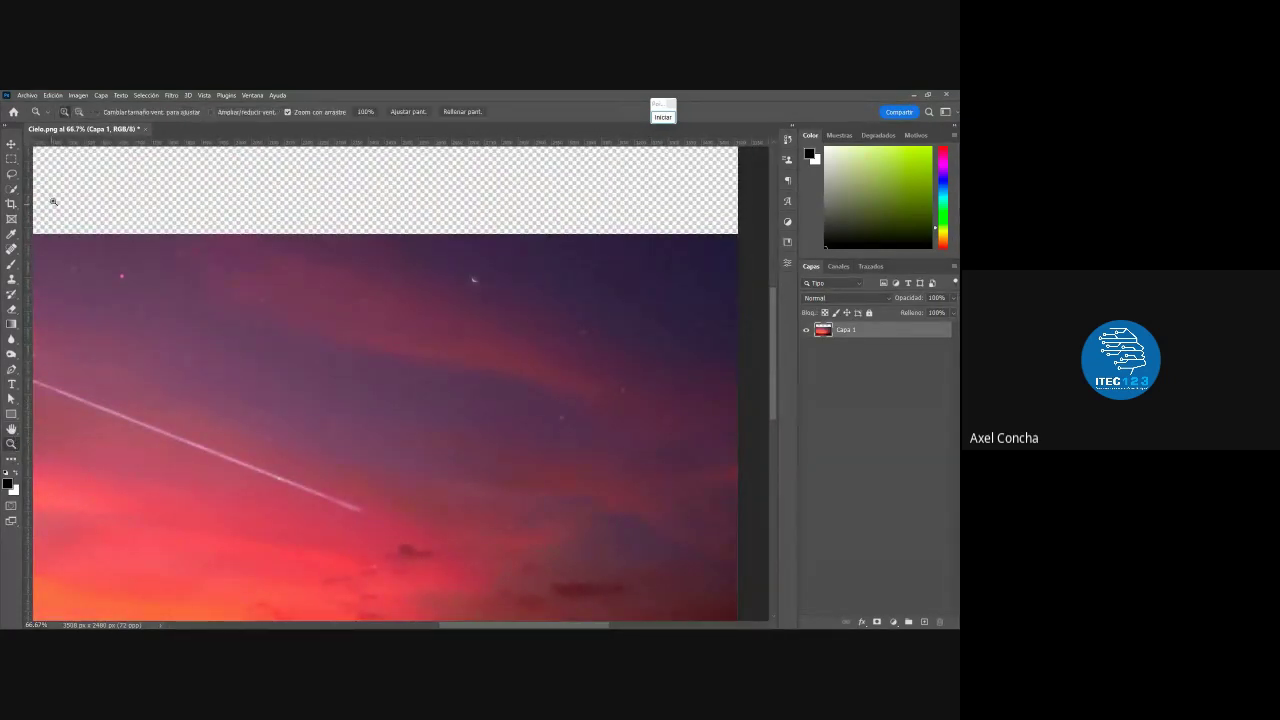
pyautogui.keyDown('alt'); pyautogui.click(318, 306); pyautogui.keyUp('alt')
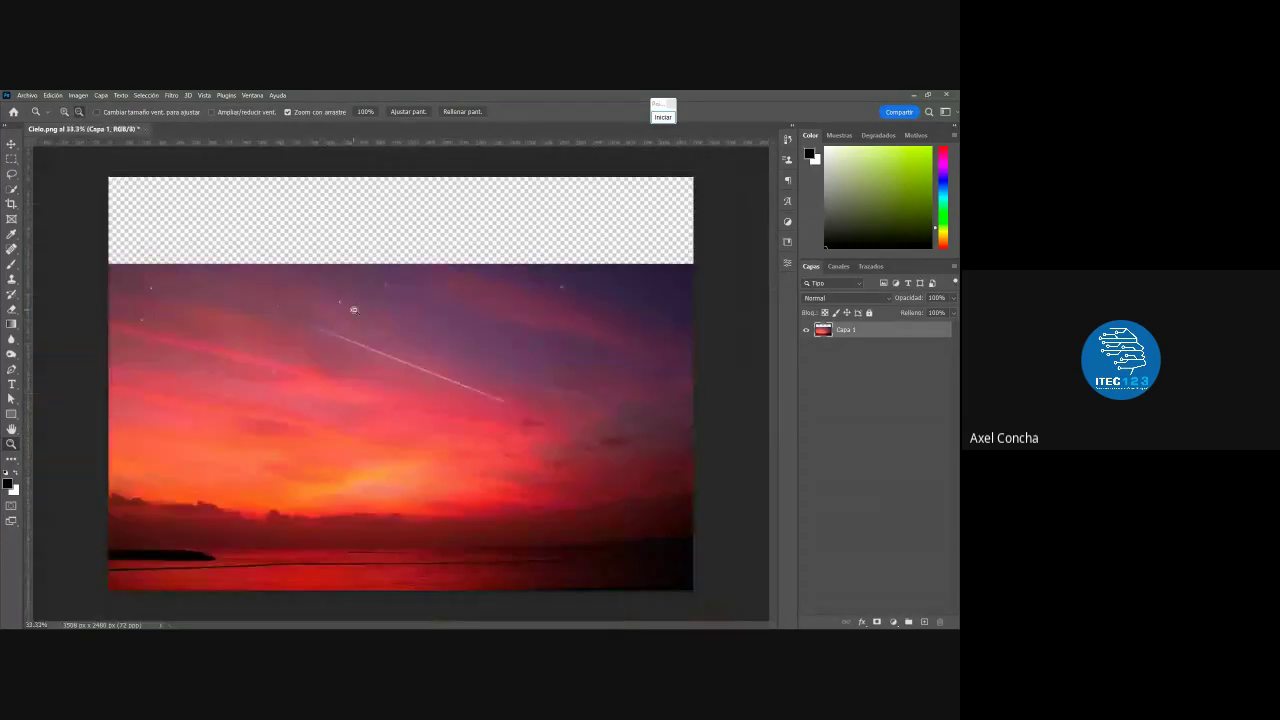
pyautogui.click(11, 144)
pyautogui.moveTo(387, 354); pyautogui.dragTo(387, 266)
pyautogui.click(765, 381)
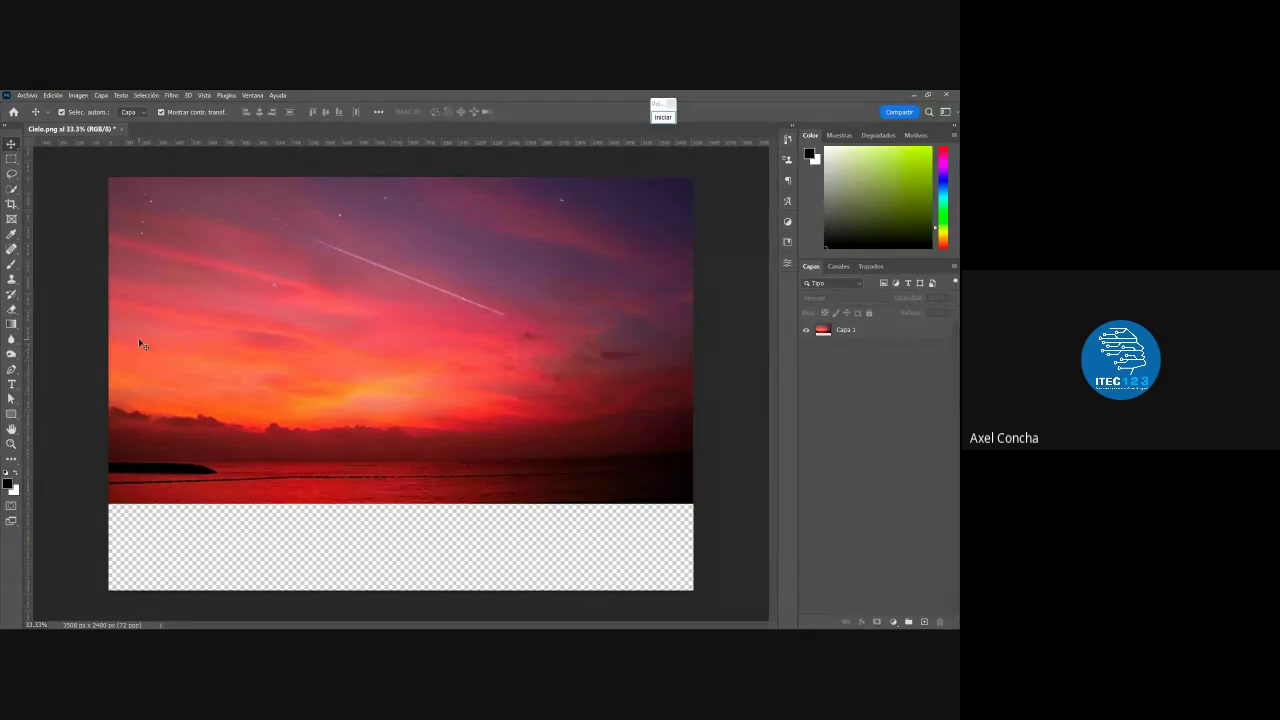
pyautogui.scroll(2, 397, 393)
pyautogui.scroll(-3, 240, 194)
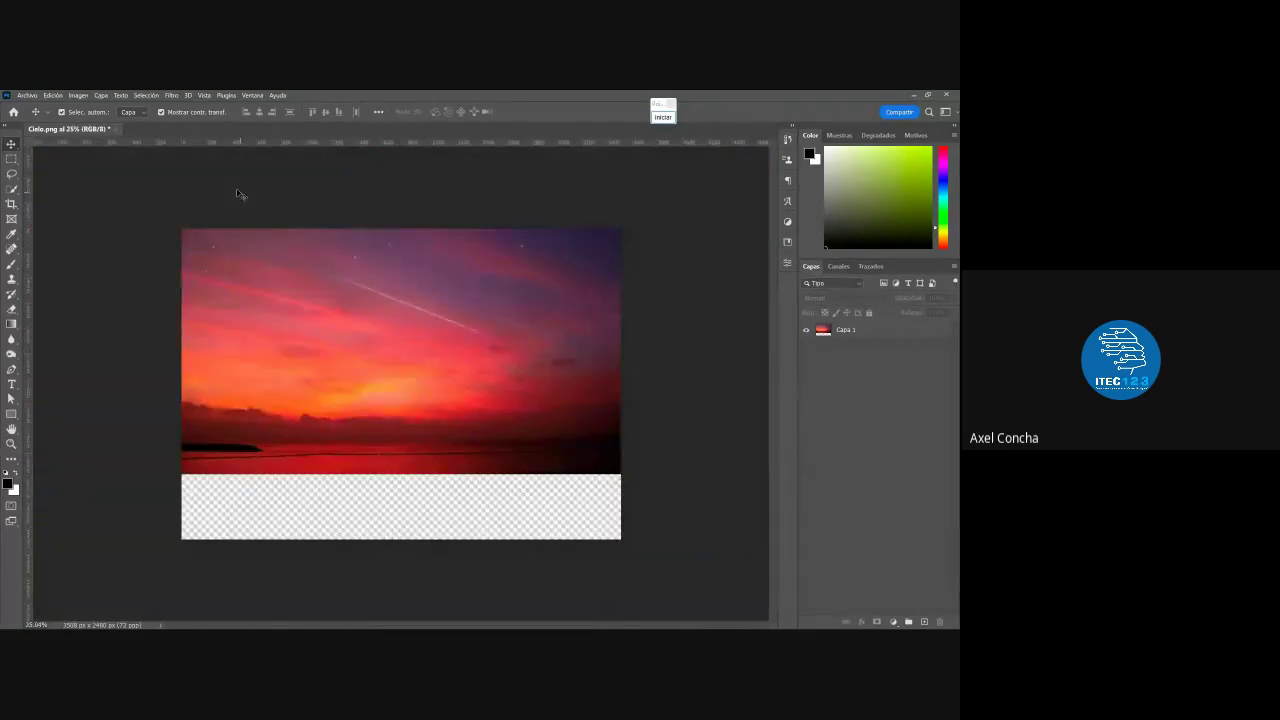
pyautogui.scroll(1, 208, 170)
pyautogui.scroll(-1, 203, 180)
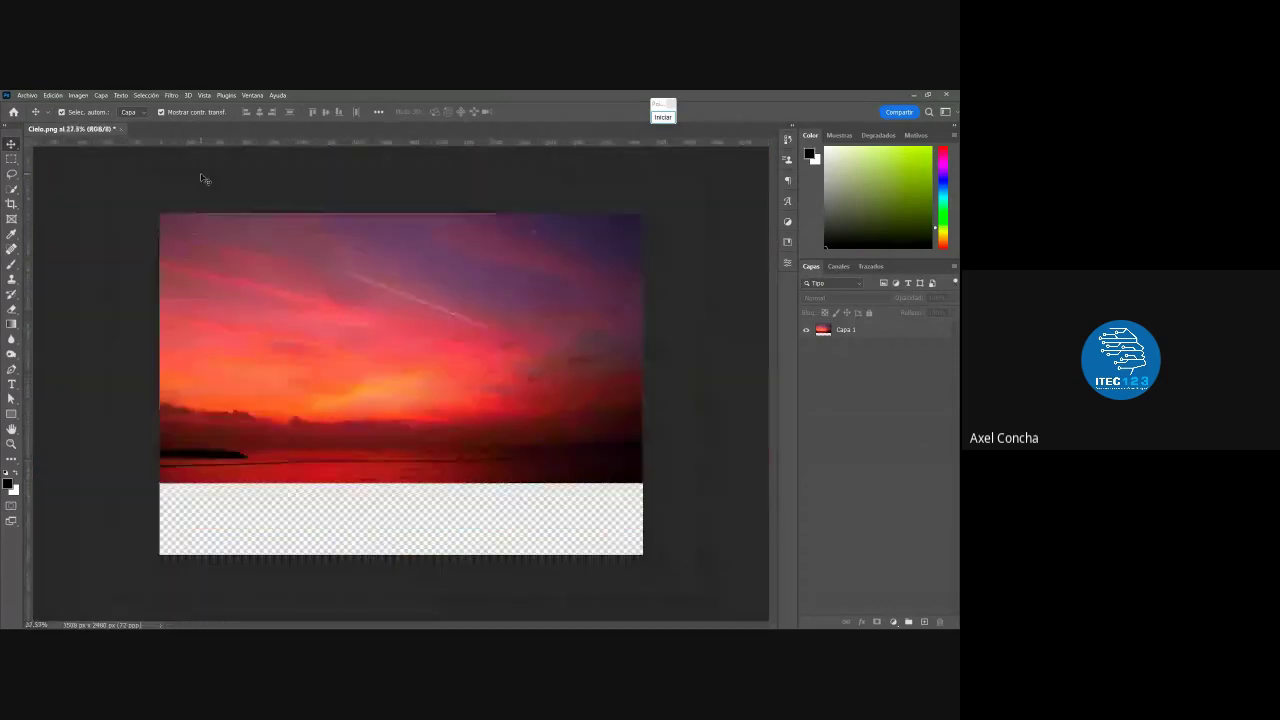
pyautogui.scroll(2, 268, 208)
pyautogui.scroll(-2, 269, 207)
pyautogui.scroll(1, 271, 208)
pyautogui.scroll(1, 290, 215)
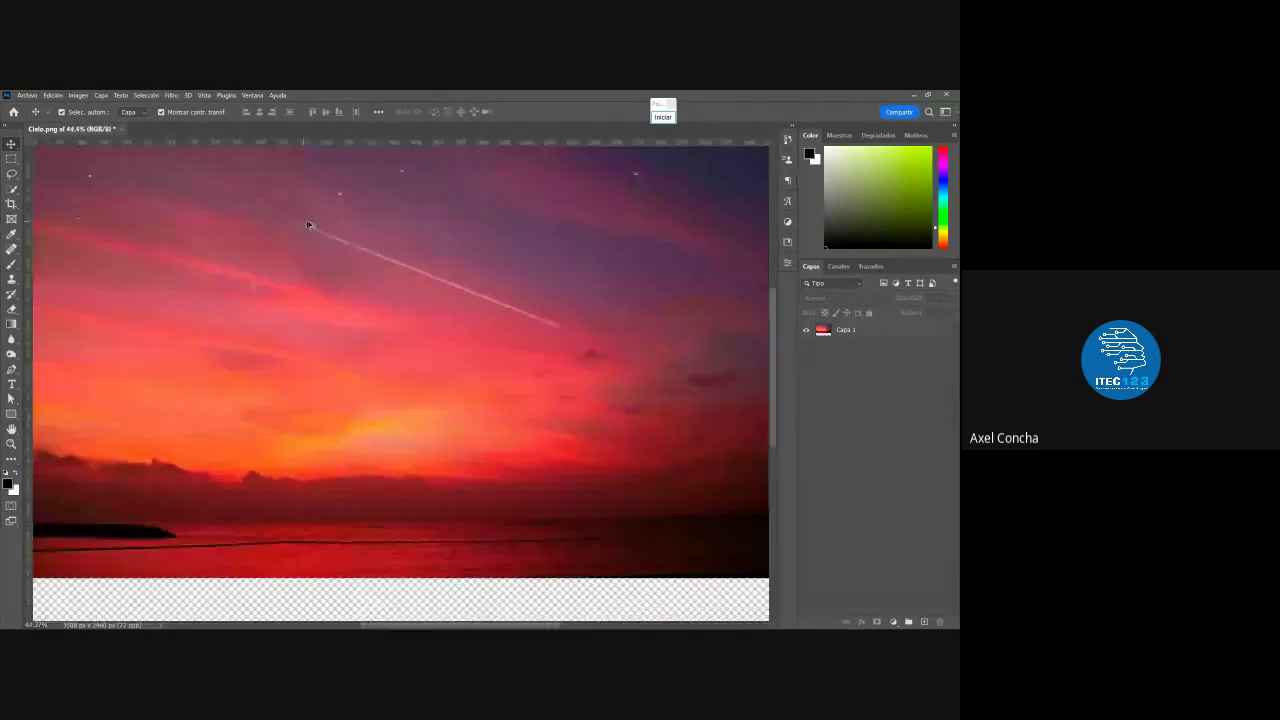
pyautogui.scroll(1, 315, 222)
pyautogui.scroll(-1, 385, 245)
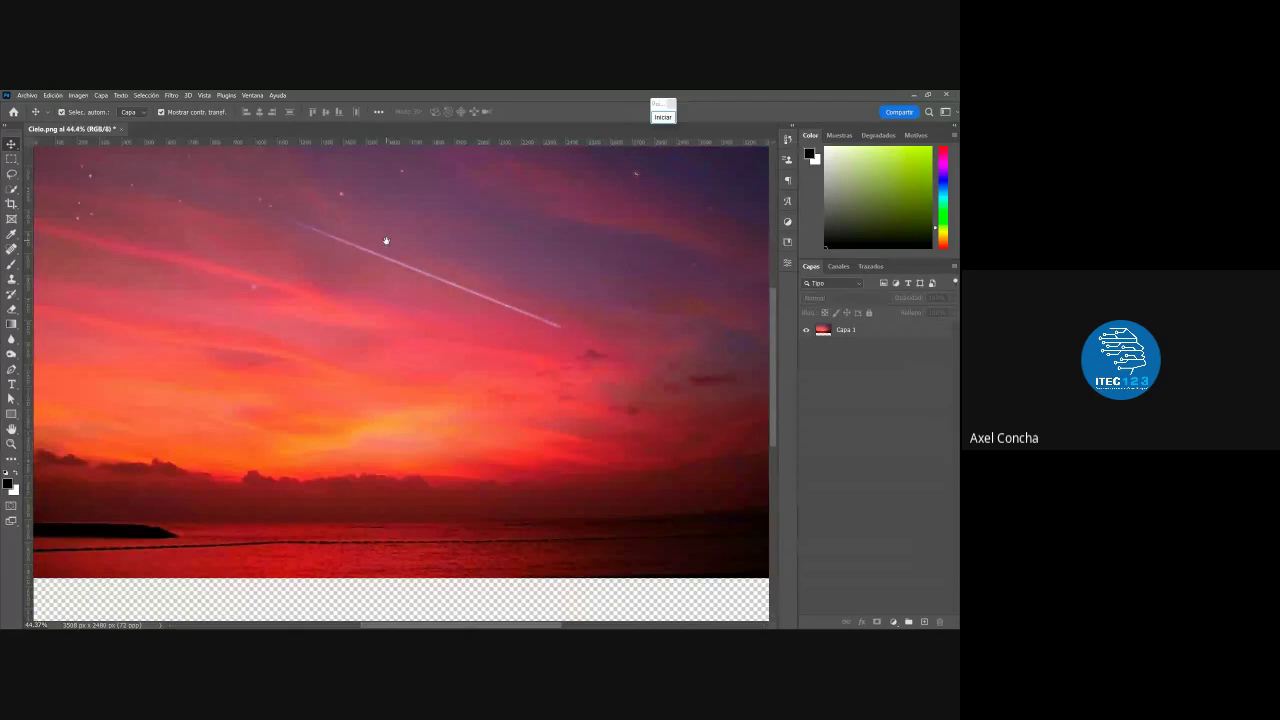
pyautogui.scroll(-1, 450, 250)
pyautogui.scroll(-1, 177, 257)
pyautogui.scroll(1, 366, 260)
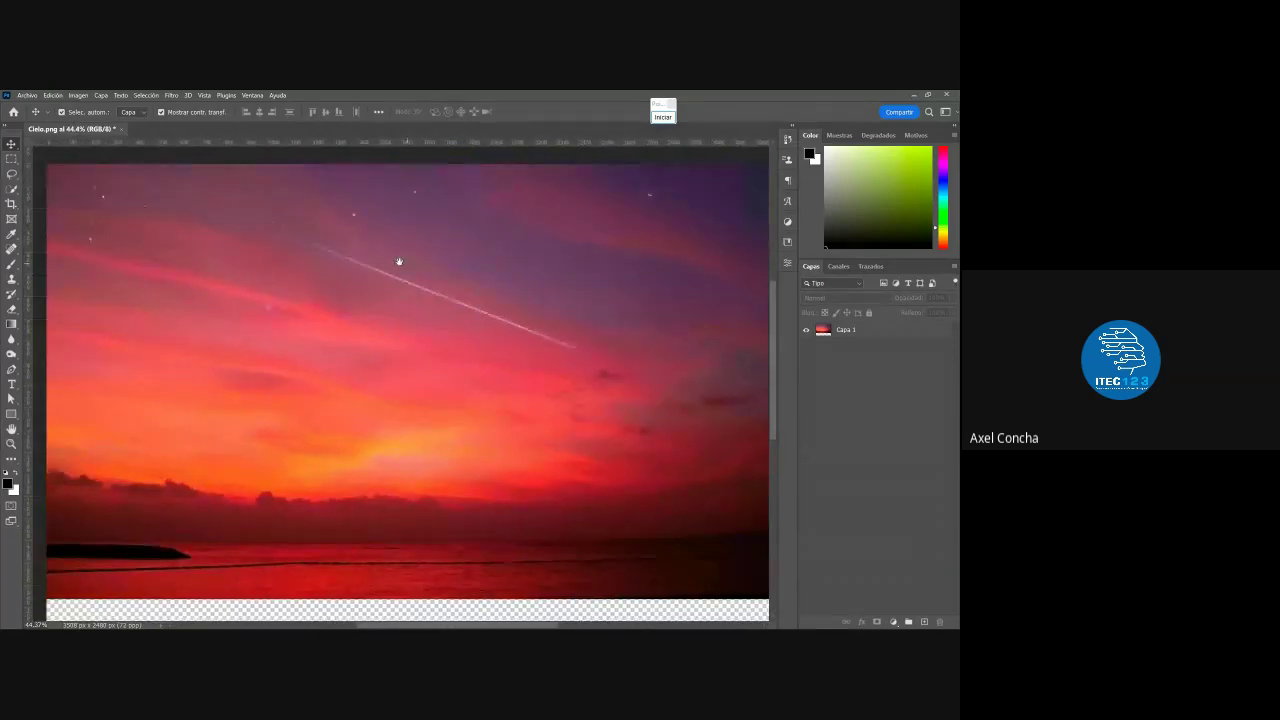
pyautogui.scroll(-1, 427, 260)
pyautogui.scroll(1, 420, 263)
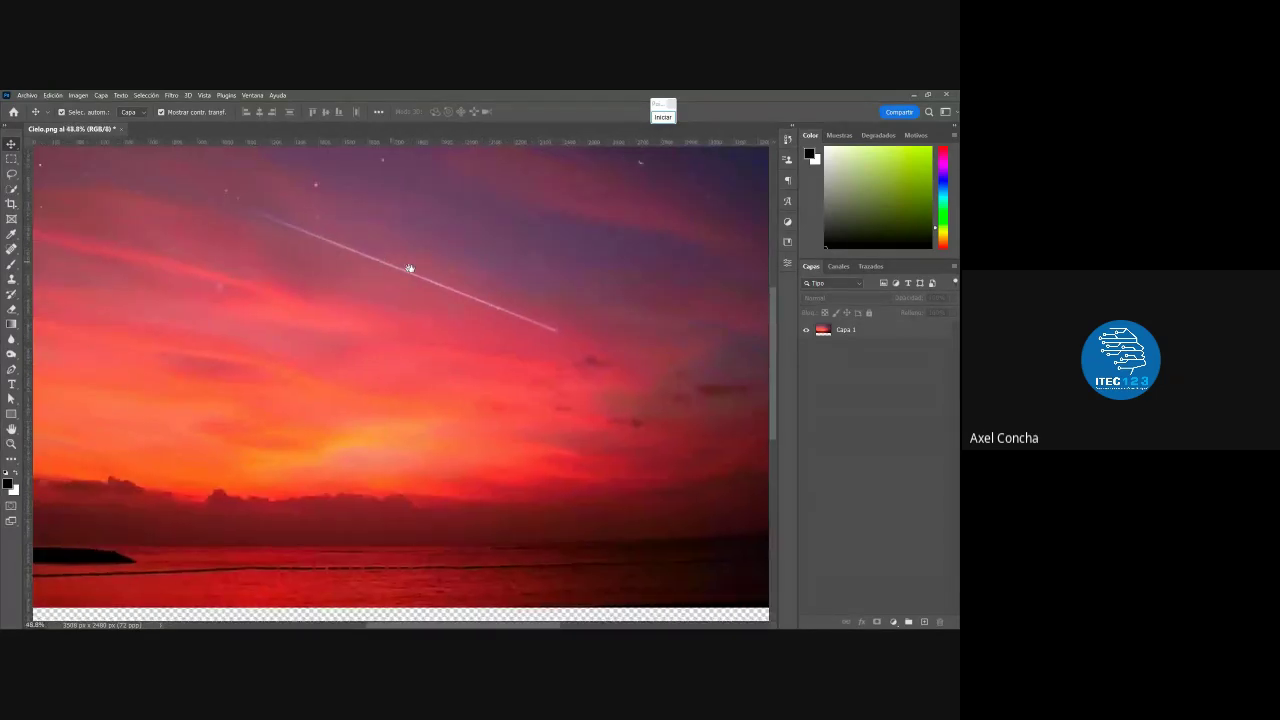
pyautogui.moveTo(409, 266); pyautogui.dragTo(462, 303)
pyautogui.scroll(-1, 480, 305)
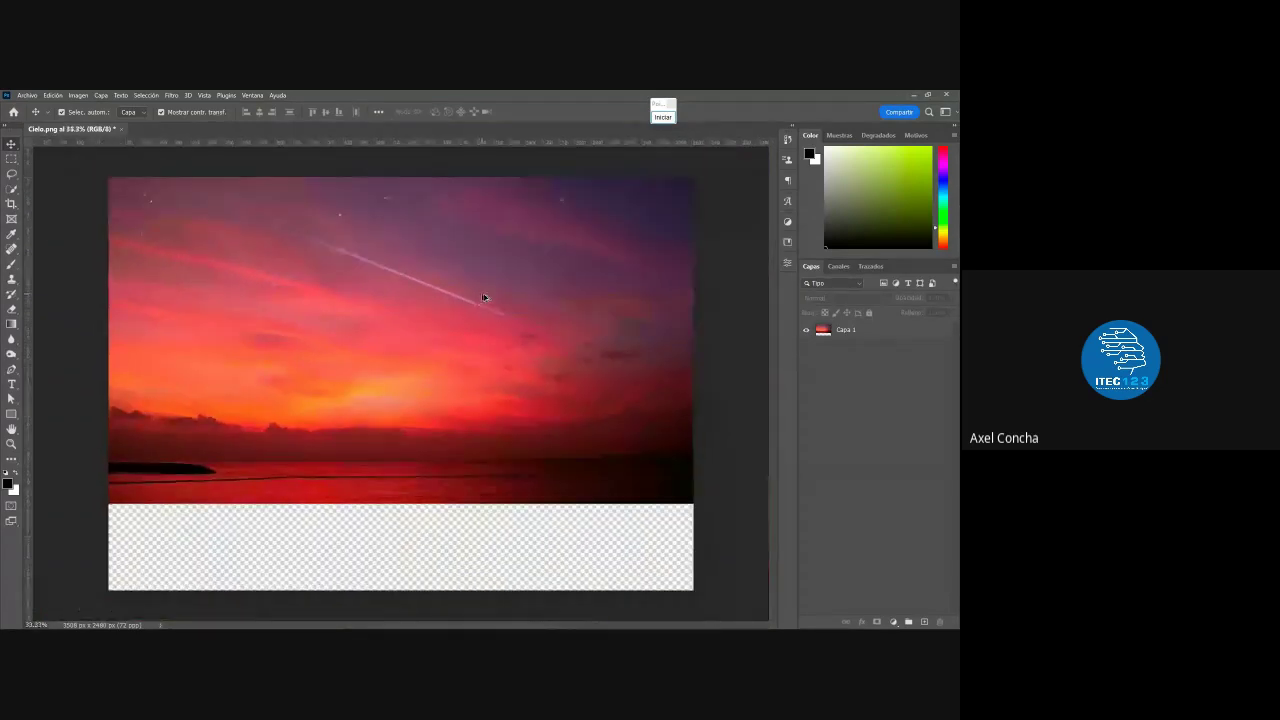
pyautogui.scroll(1, 490, 299)
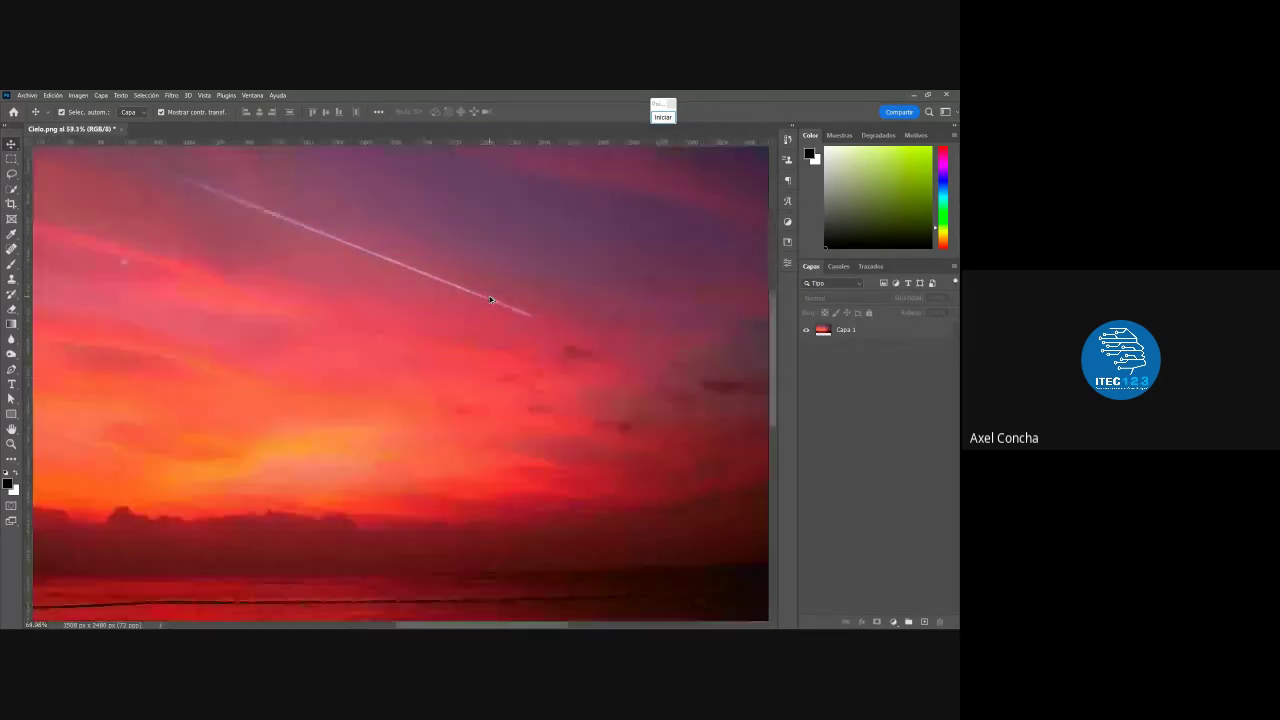
pyautogui.scroll(-1, 500, 335)
pyautogui.scroll(1, 414, 334)
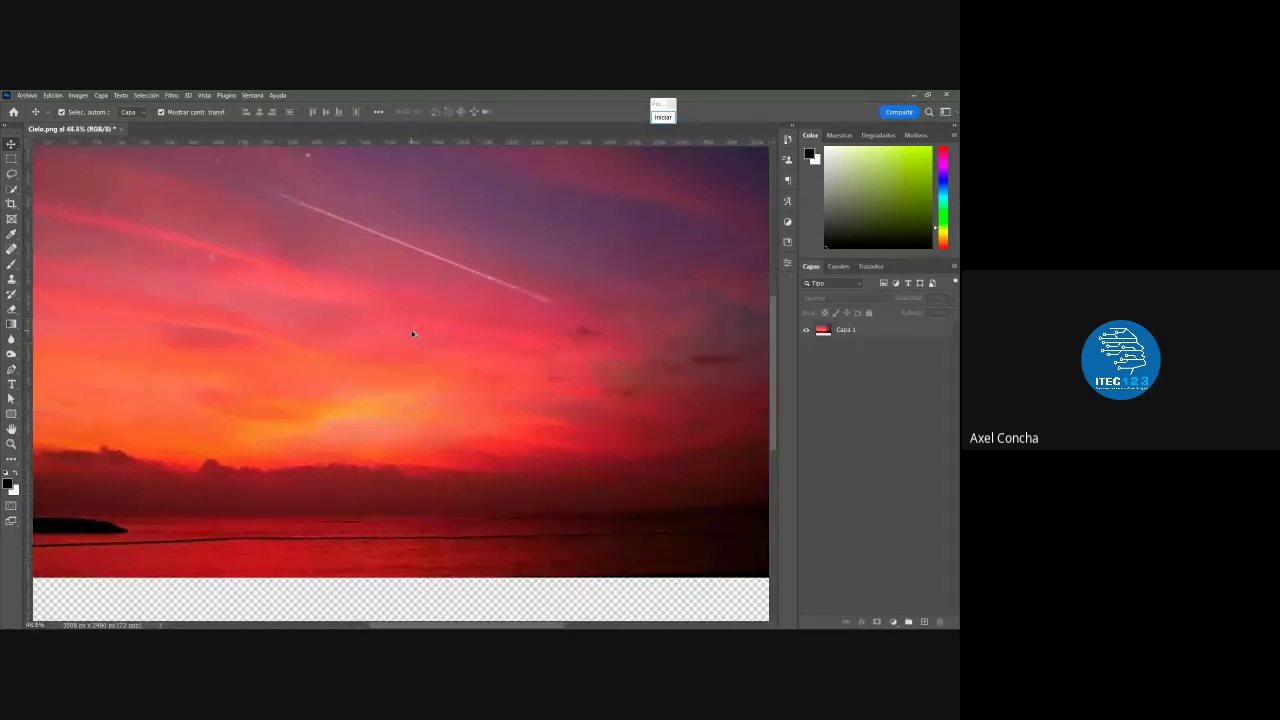
pyautogui.moveTo(394, 323); pyautogui.dragTo(456, 397)
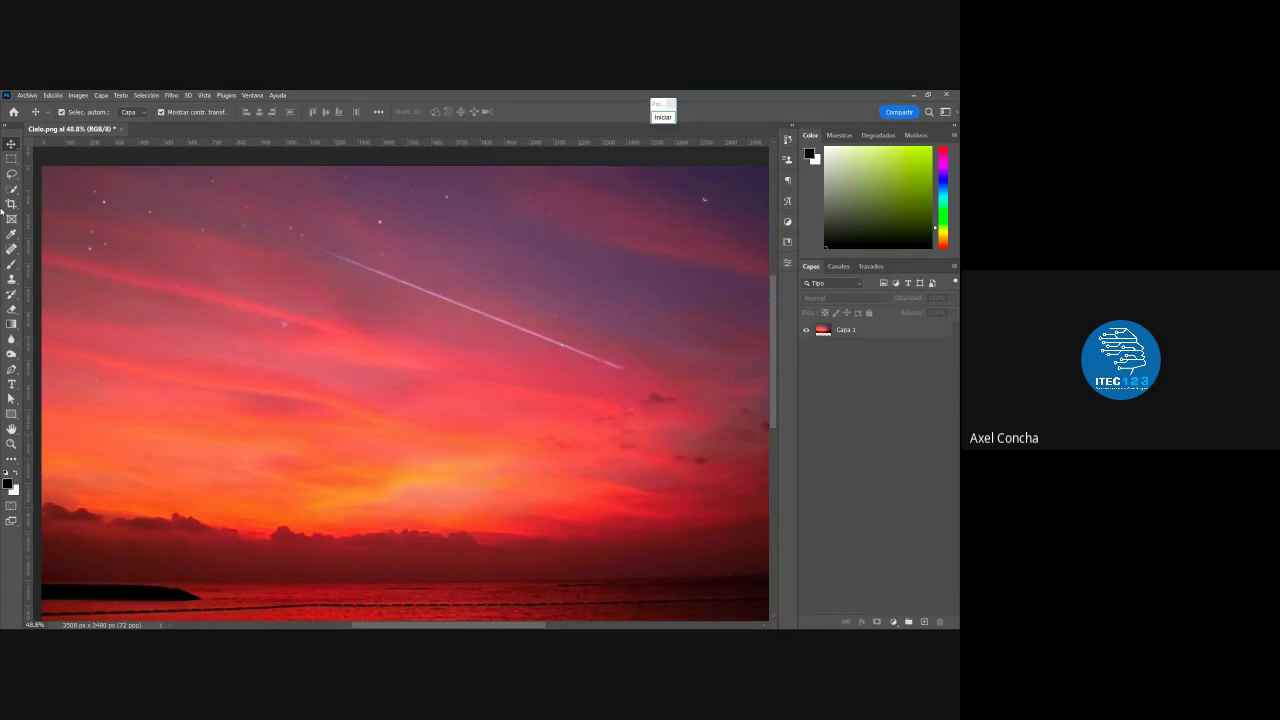
# Open Pasto.png from Archivo > Abrir, accepting the Falta el perfil dialog with OK
pyautogui.click(18, 96)
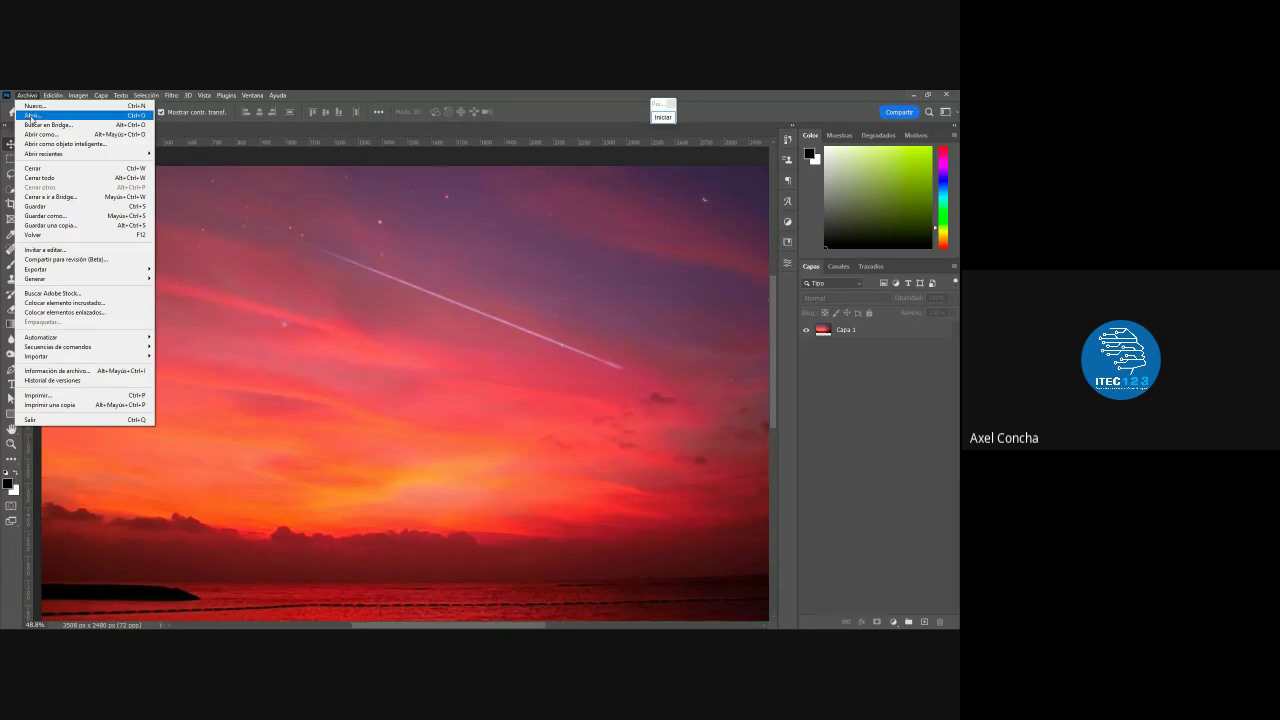
pyautogui.click(30, 115)
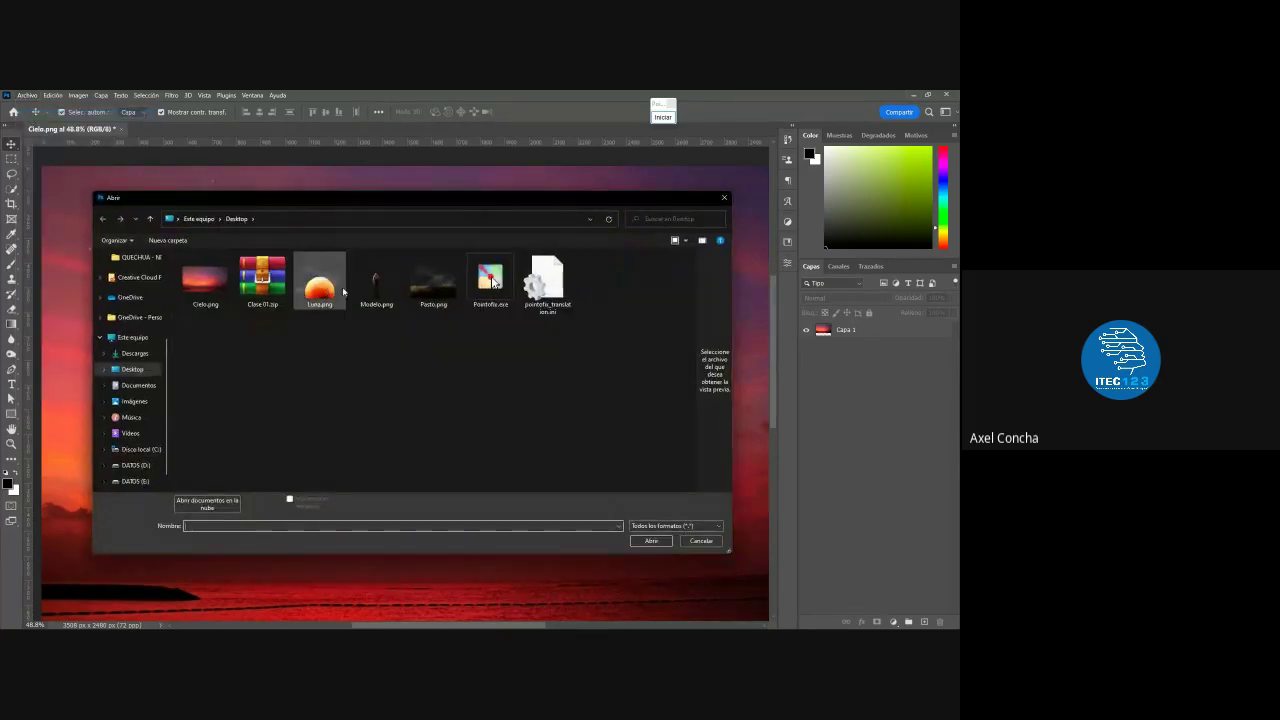
pyautogui.doubleClick(417, 282)
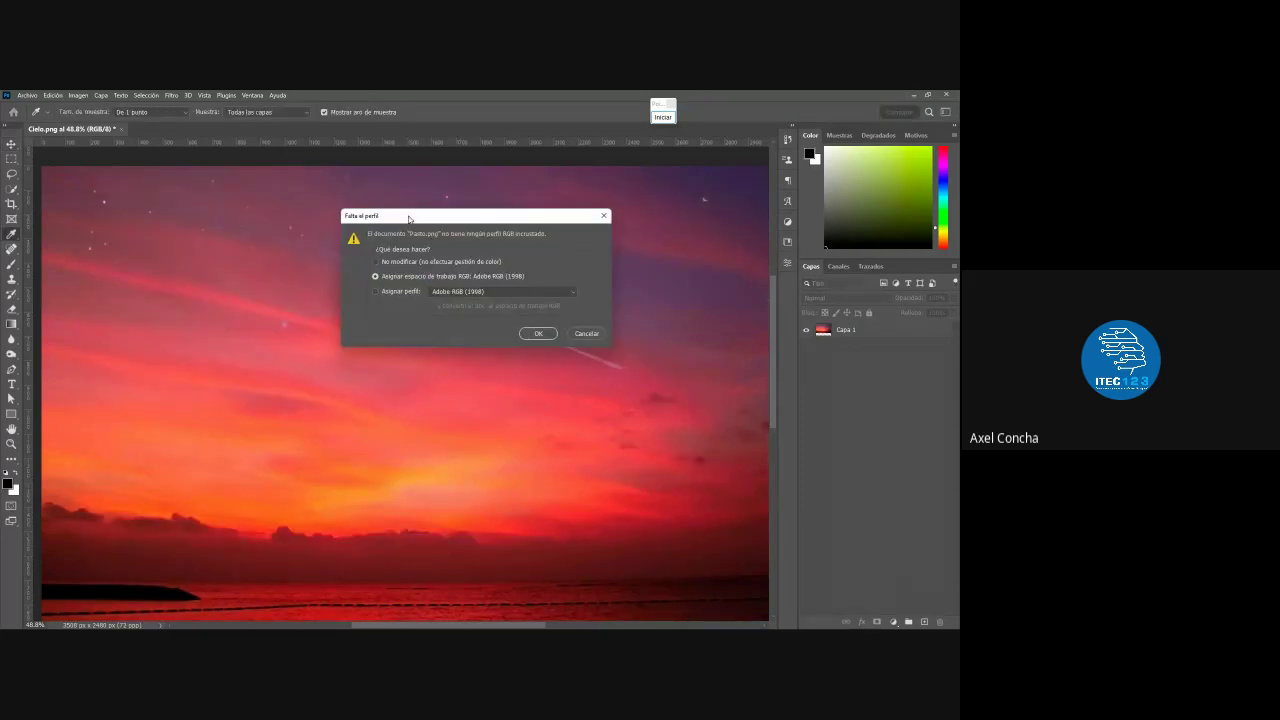
pyautogui.click(532, 334)
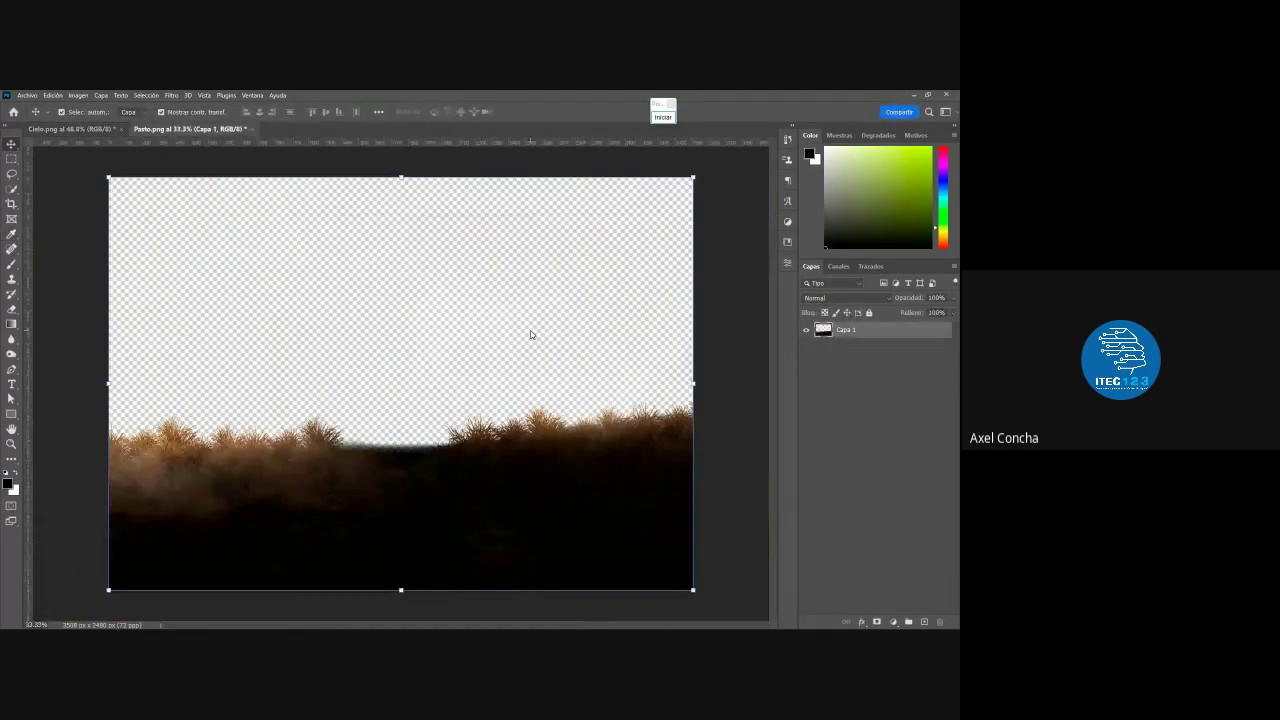
pyautogui.click(737, 380)
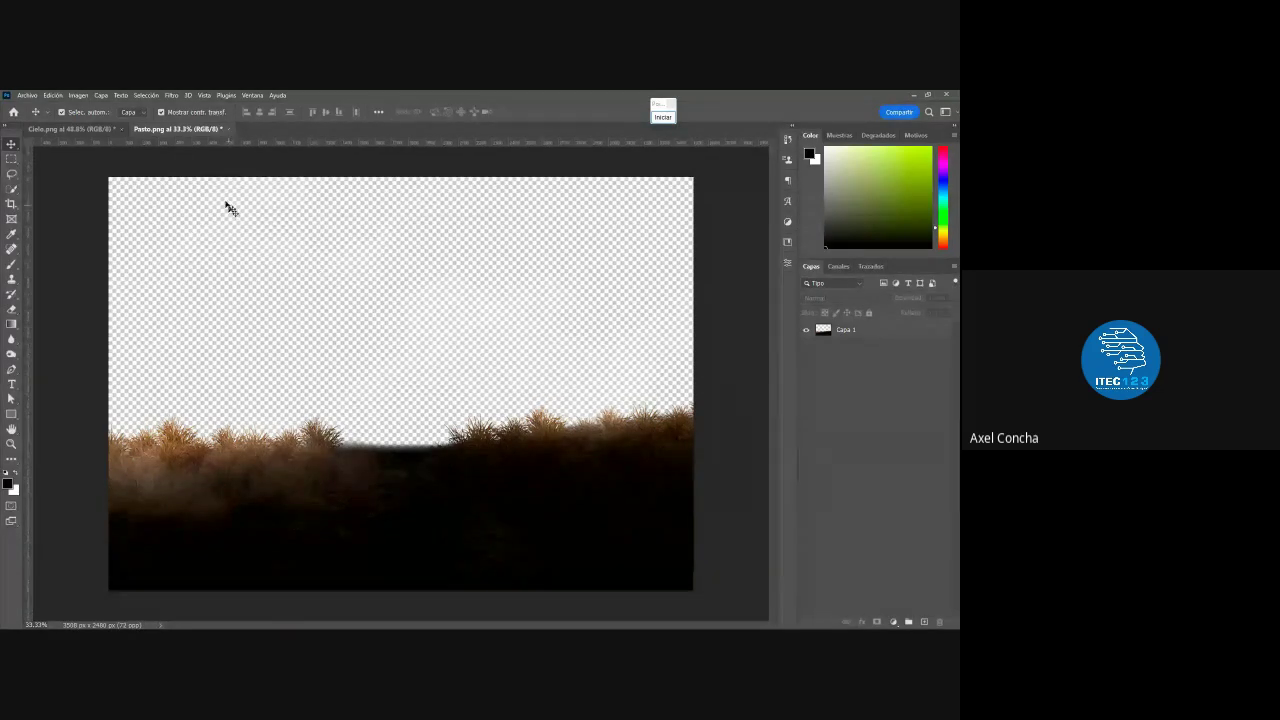
# Return to the Cielo.png tab fitted to the window, cancelling a second Abrir dialog
pyautogui.click(105, 129)
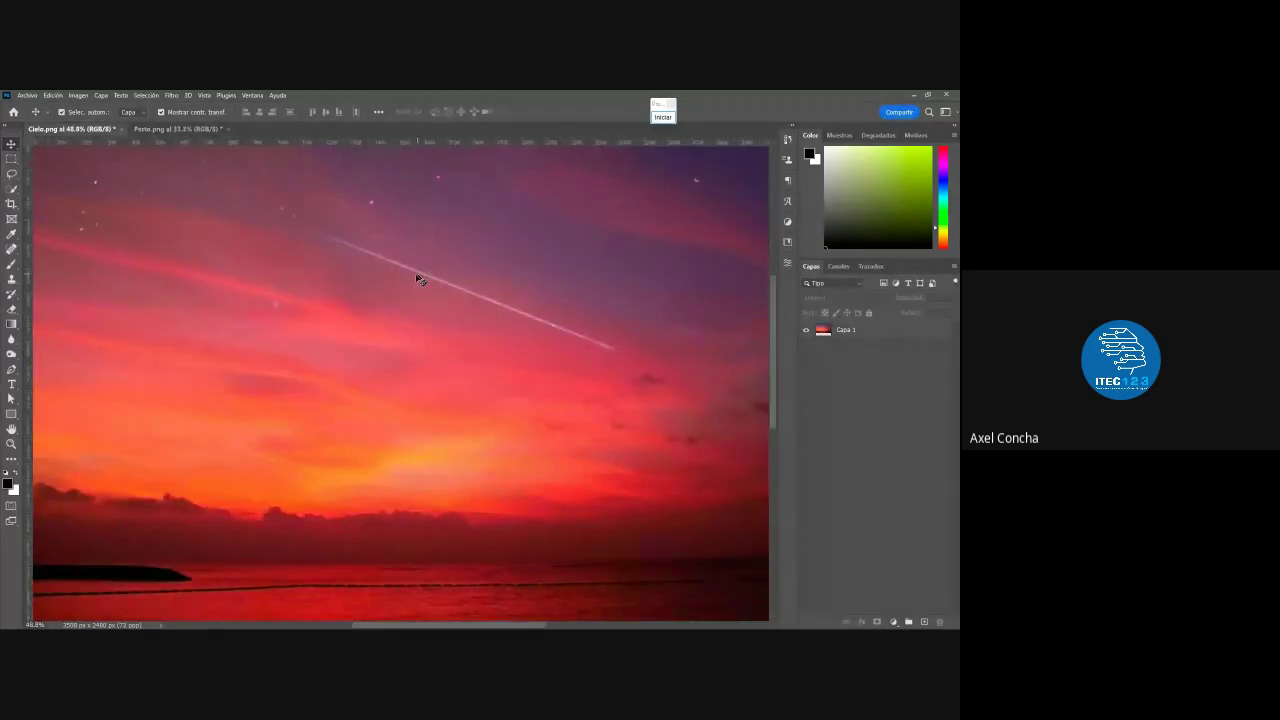
pyautogui.hotkey('ctrl', '0')
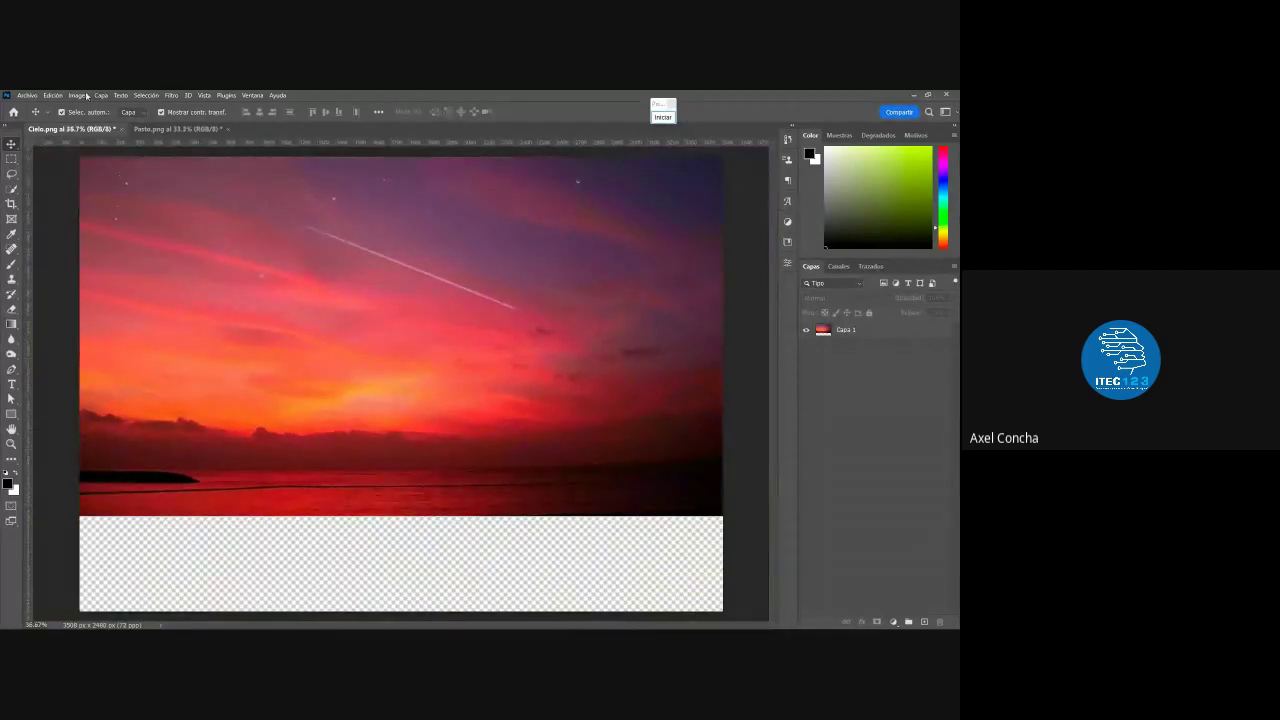
pyautogui.click(27, 95)
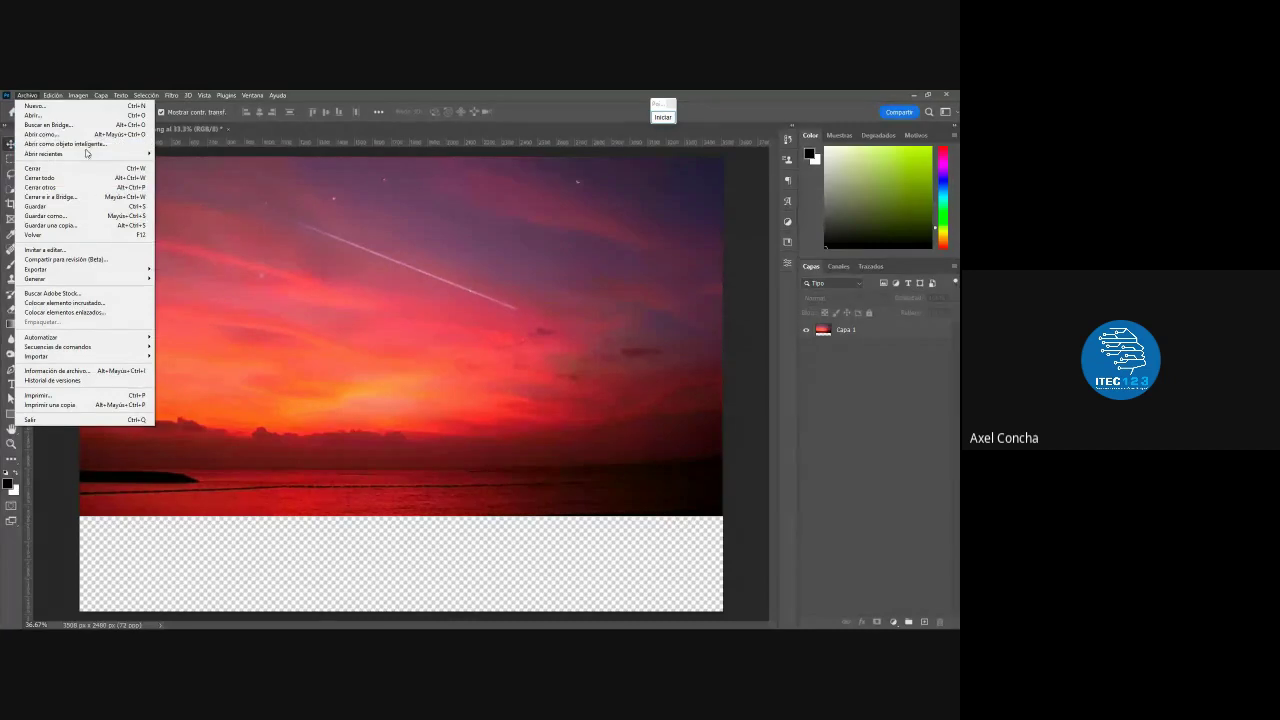
pyautogui.click(88, 116)
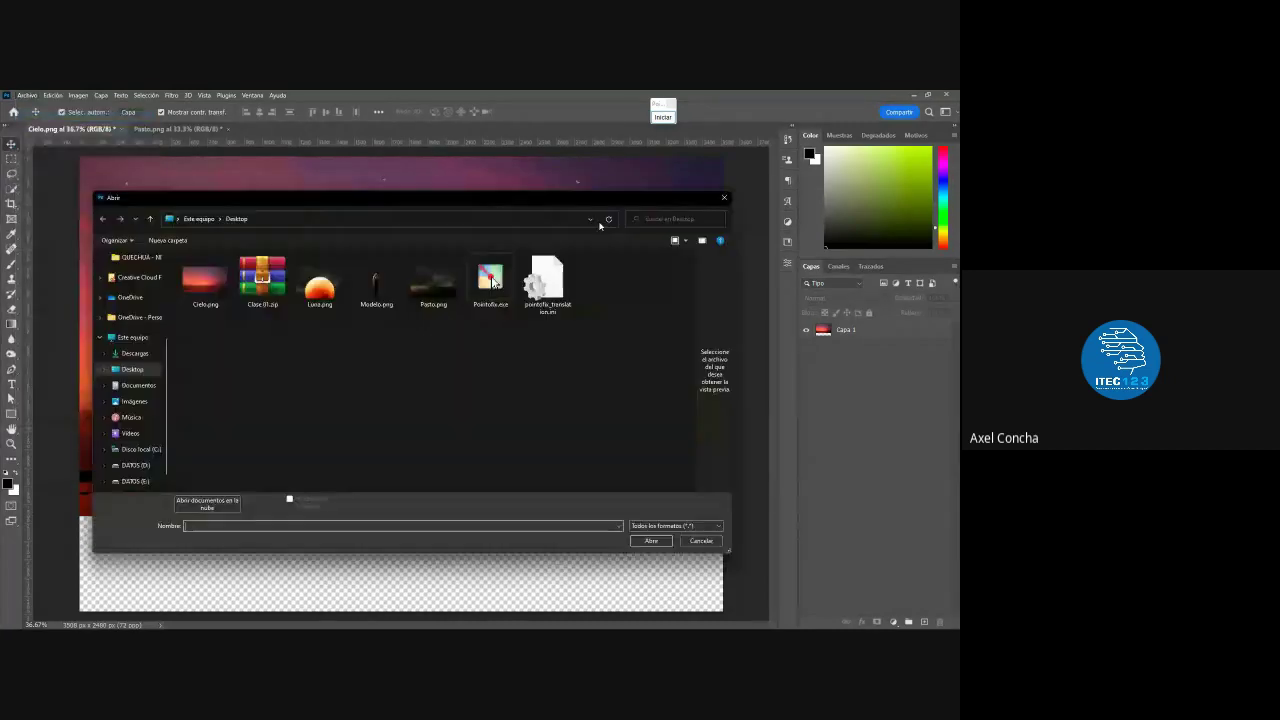
pyautogui.click(725, 200)
# Briefly bring up the Google Meet call, then return to Photoshop's Cielo.png document
pyautogui.press('super+Tab')
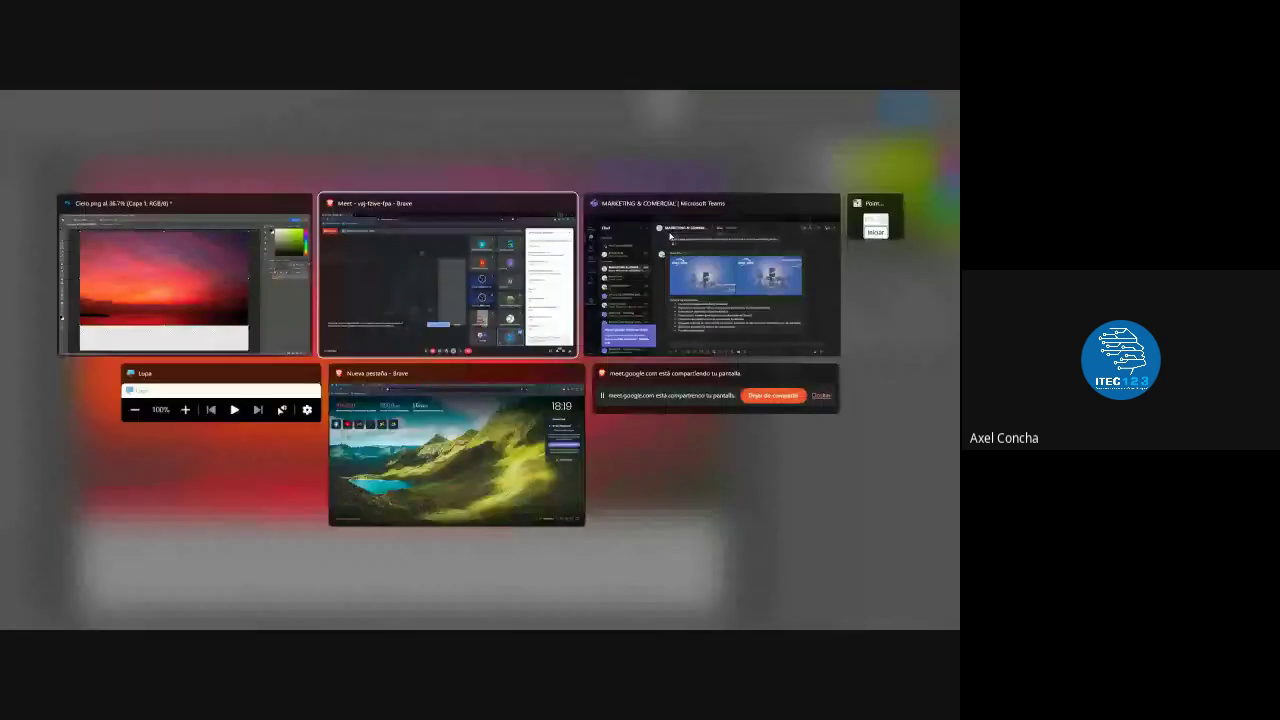
pyautogui.click(670, 236)
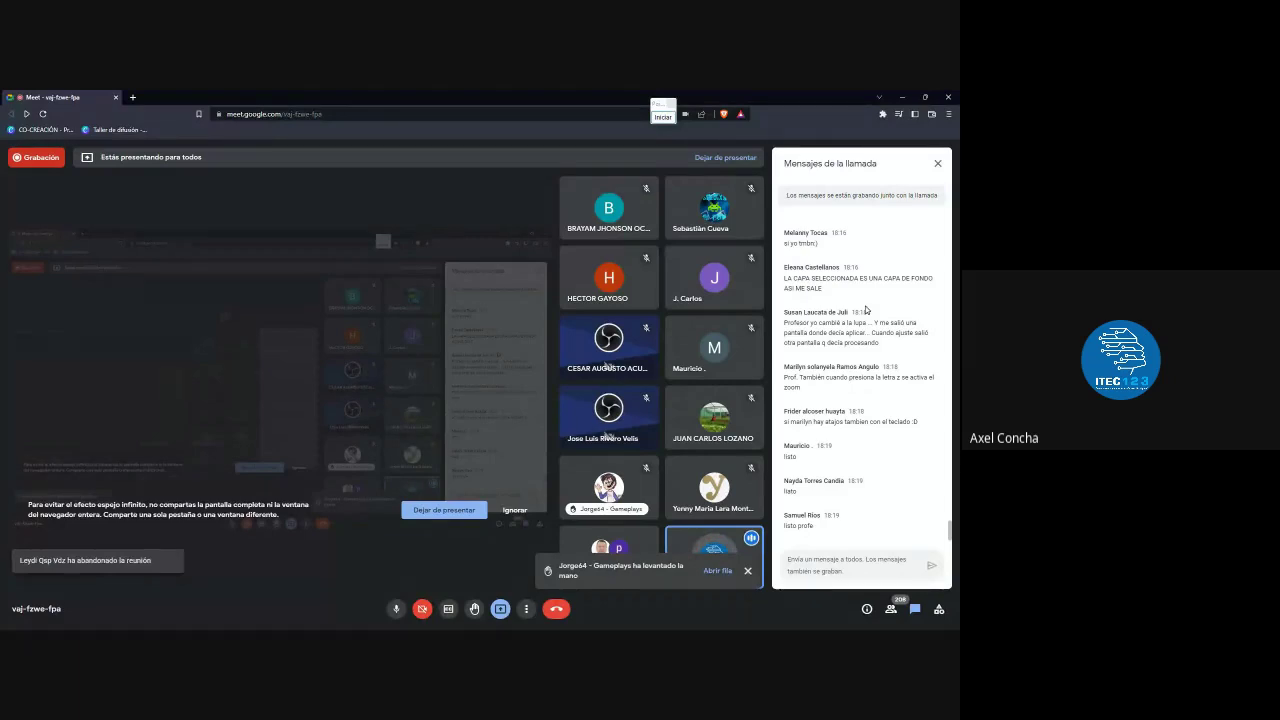
pyautogui.hotkey('alt', 'Tab')
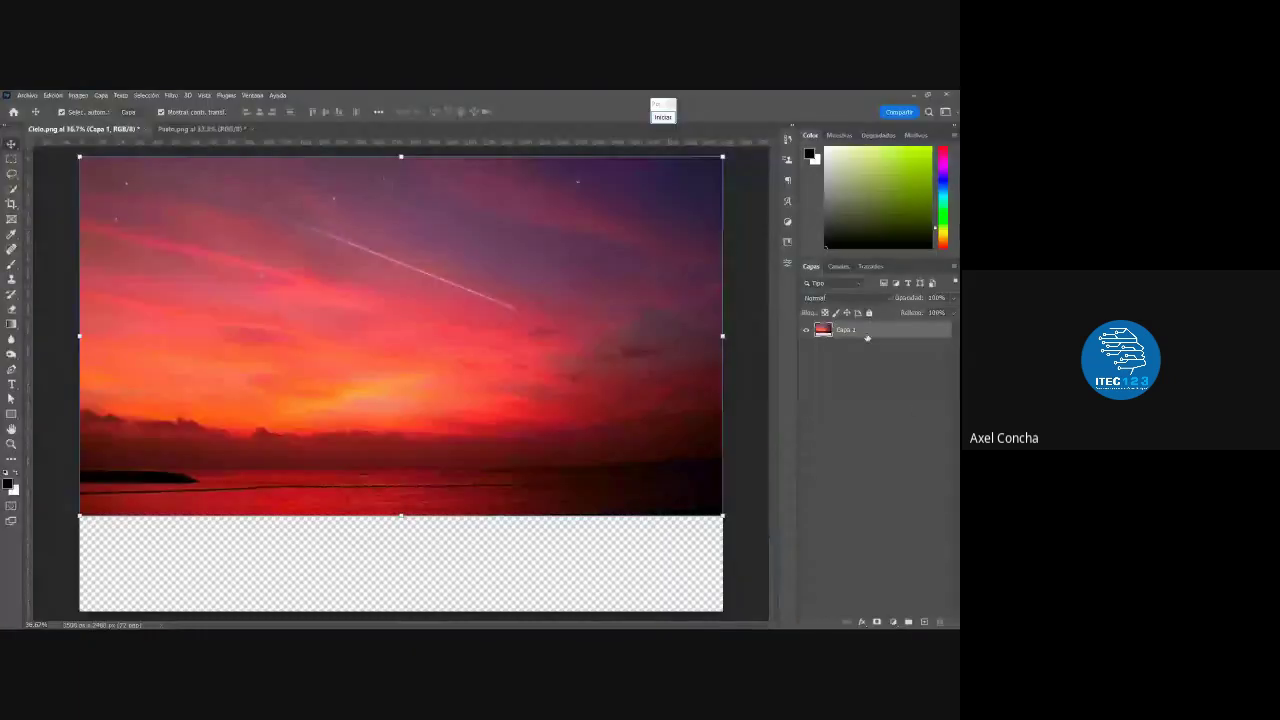
# Lock and unlock Capa 1 twice, leaving it unlocked, then return to Google Meet
pyautogui.click(869, 314)
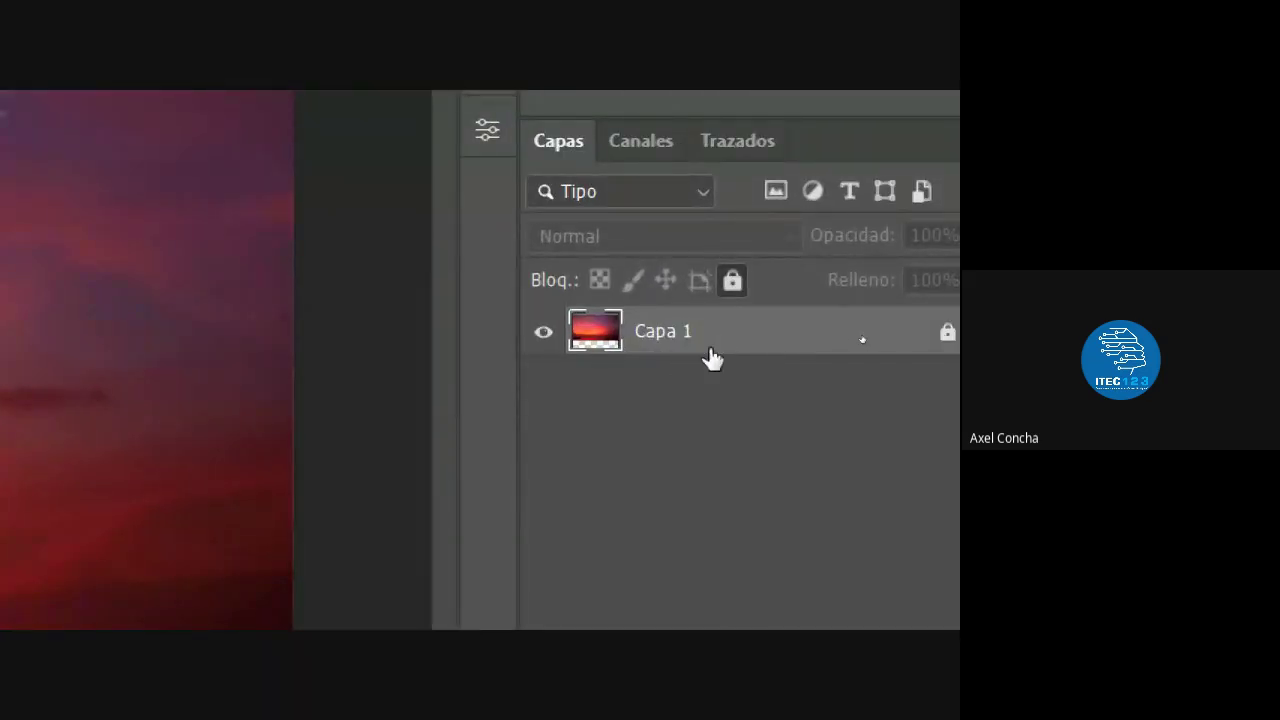
pyautogui.click(945, 337)
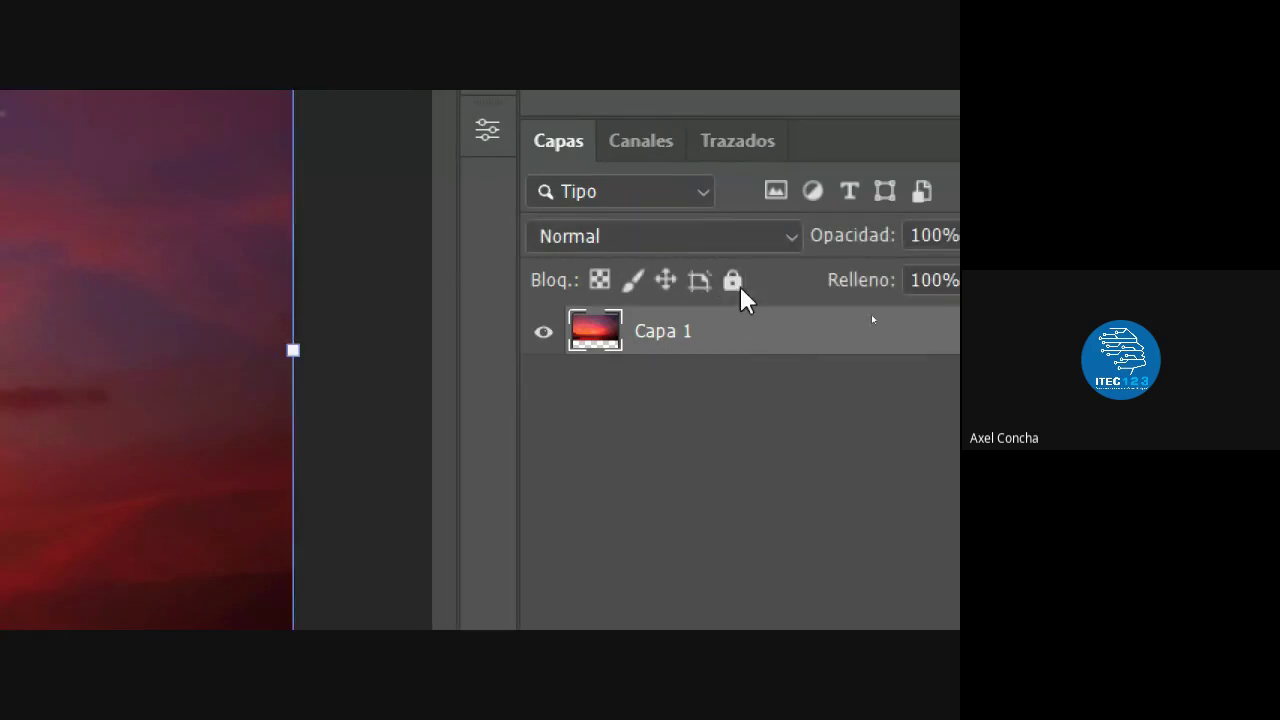
pyautogui.click(733, 281)
pyautogui.click(946, 336)
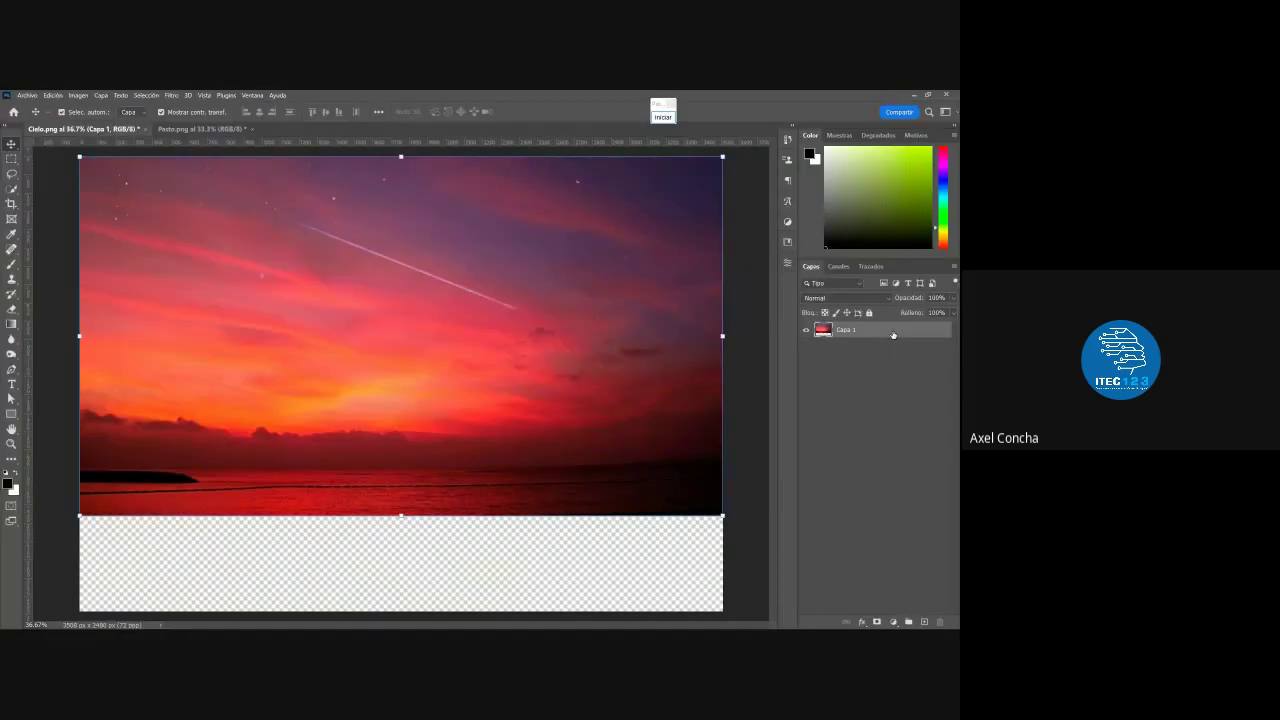
pyautogui.hotkey('alt', 'Tab')
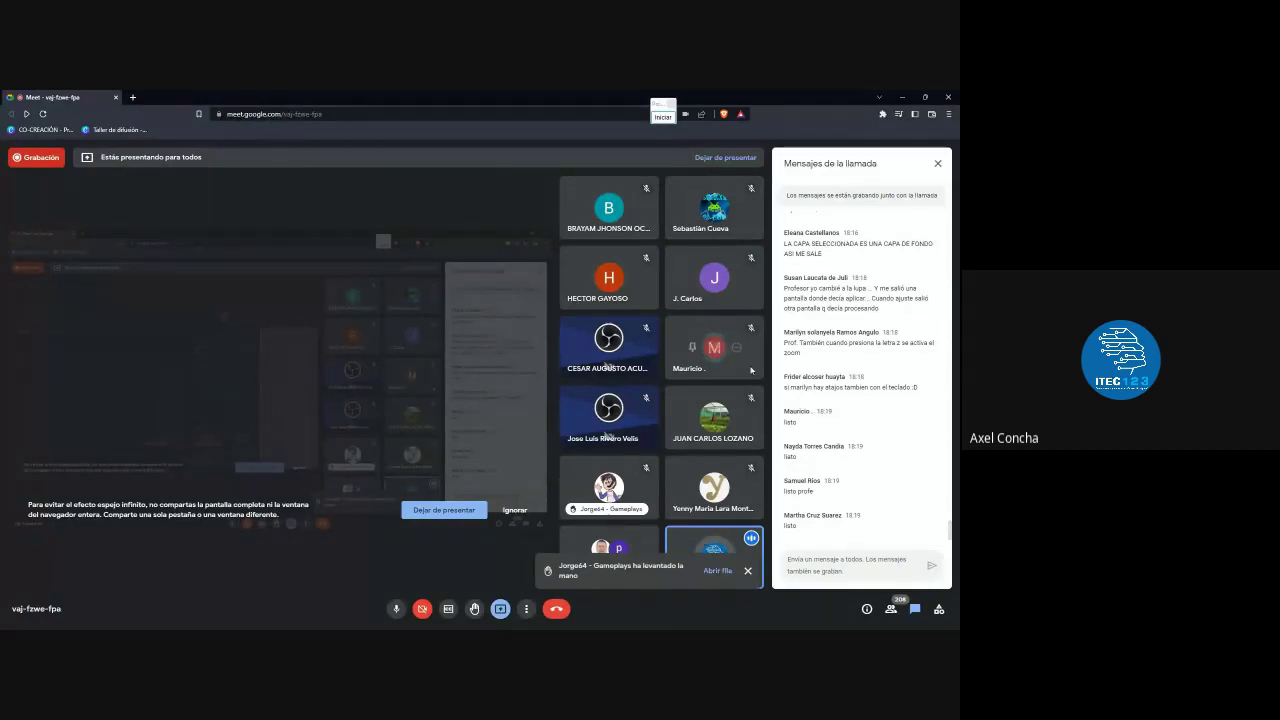
# Show the Pasto.png tab briefly, then highlight a student's magnifier question in the Meet chat
pyautogui.hotkey('alt', 'Tab')
pyautogui.click(200, 129)
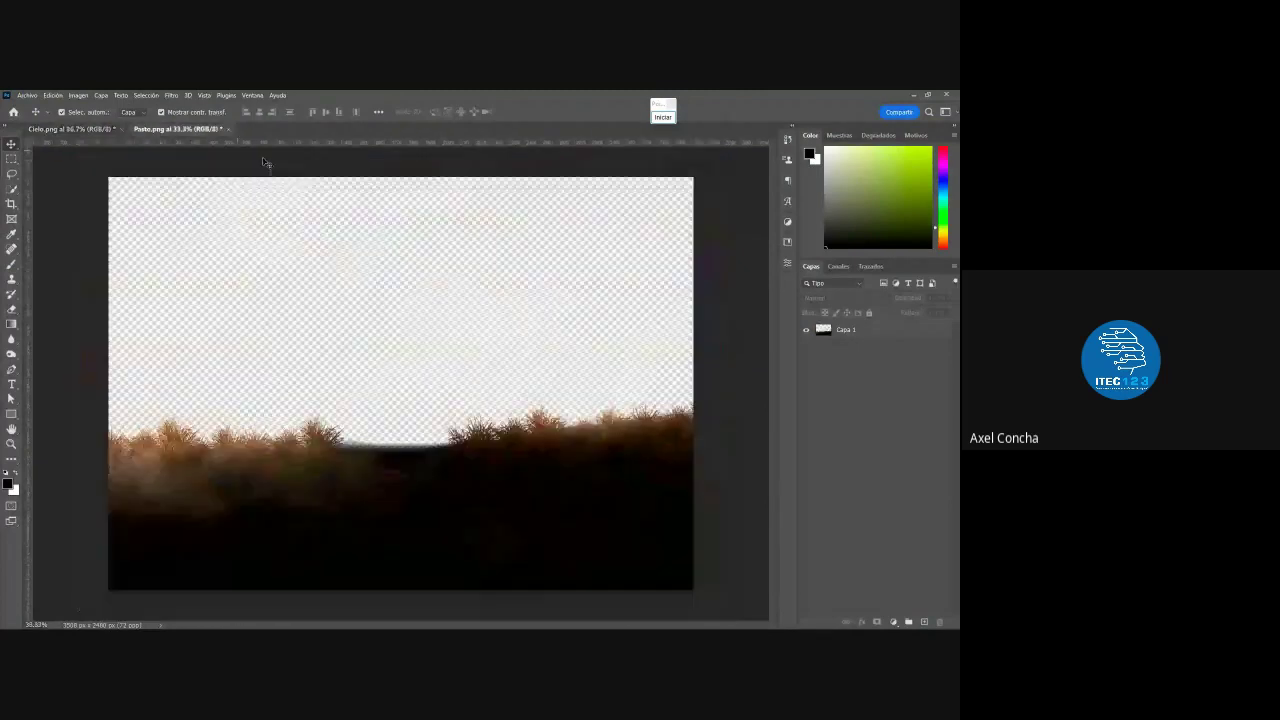
pyautogui.hotkey('alt', 'Tab')
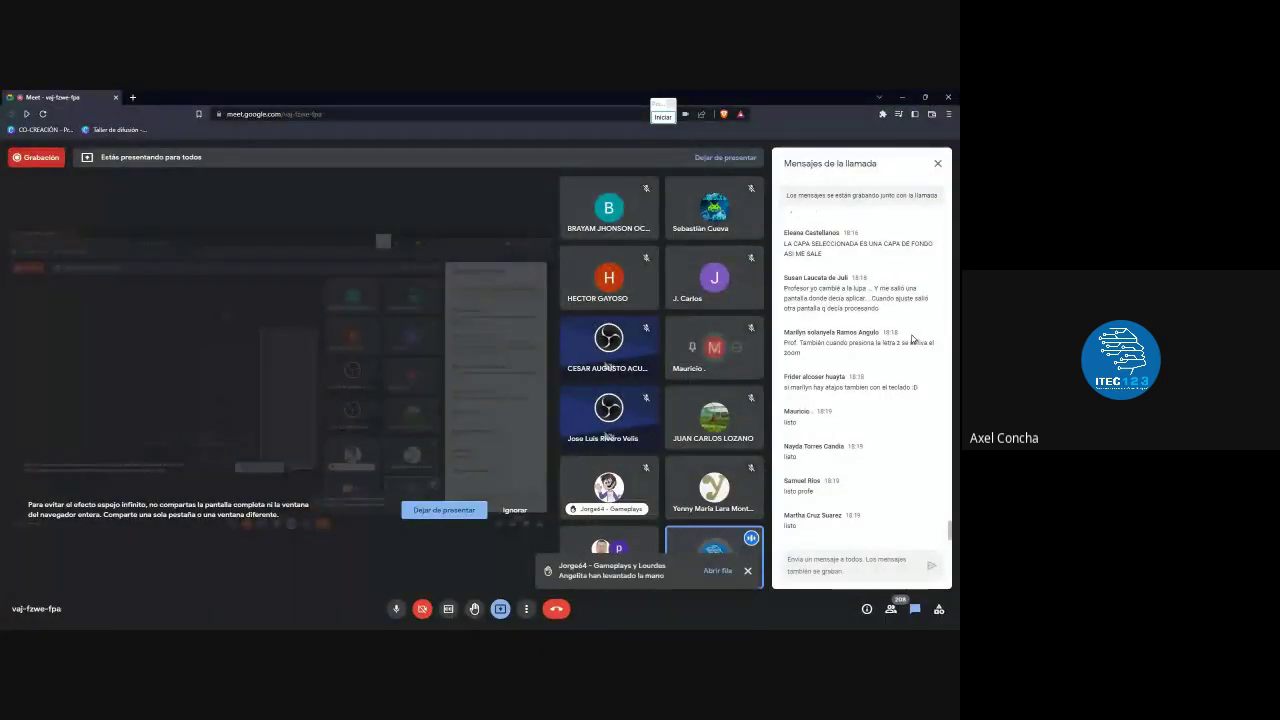
pyautogui.scroll(1, 910, 338)
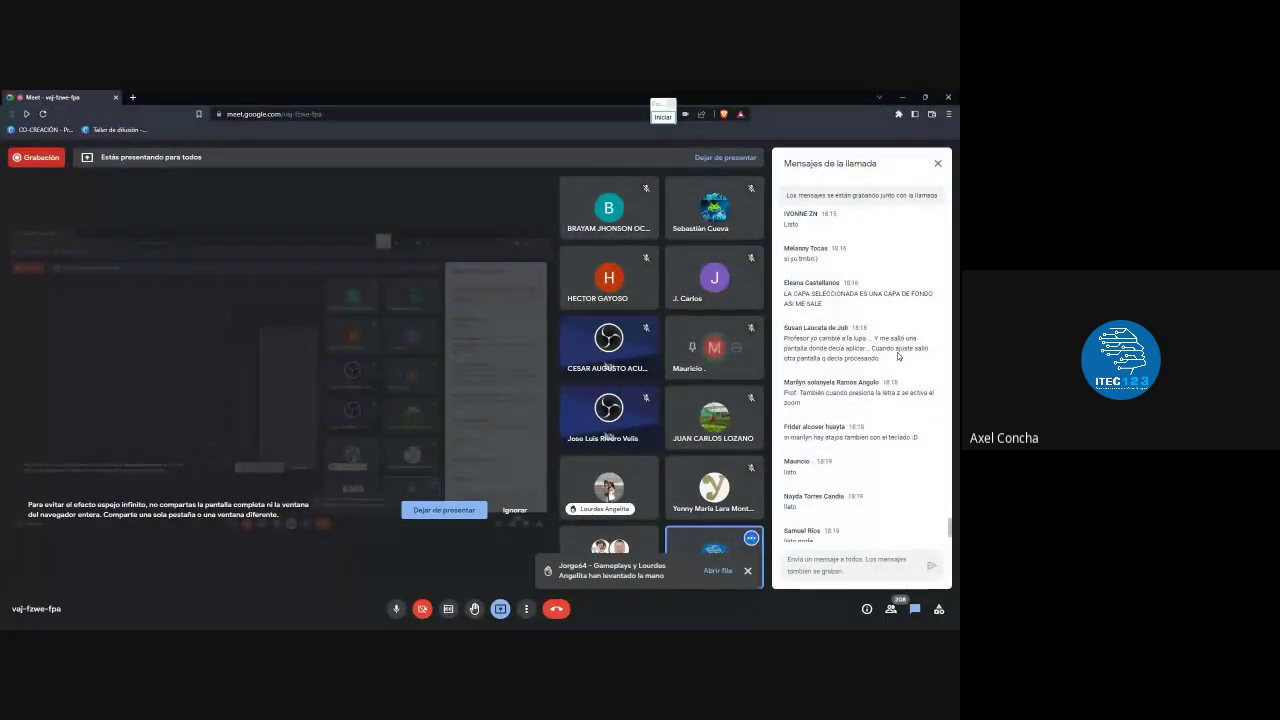
pyautogui.moveTo(880, 358); pyautogui.dragTo(786, 337)
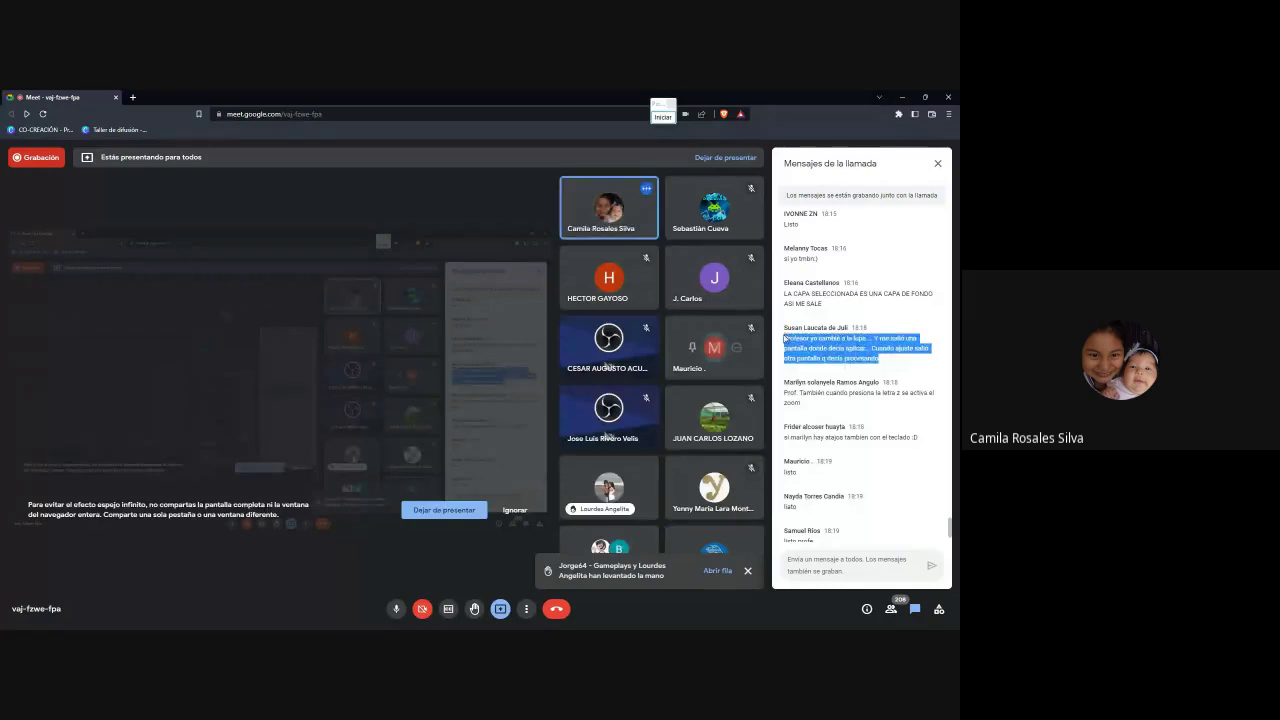
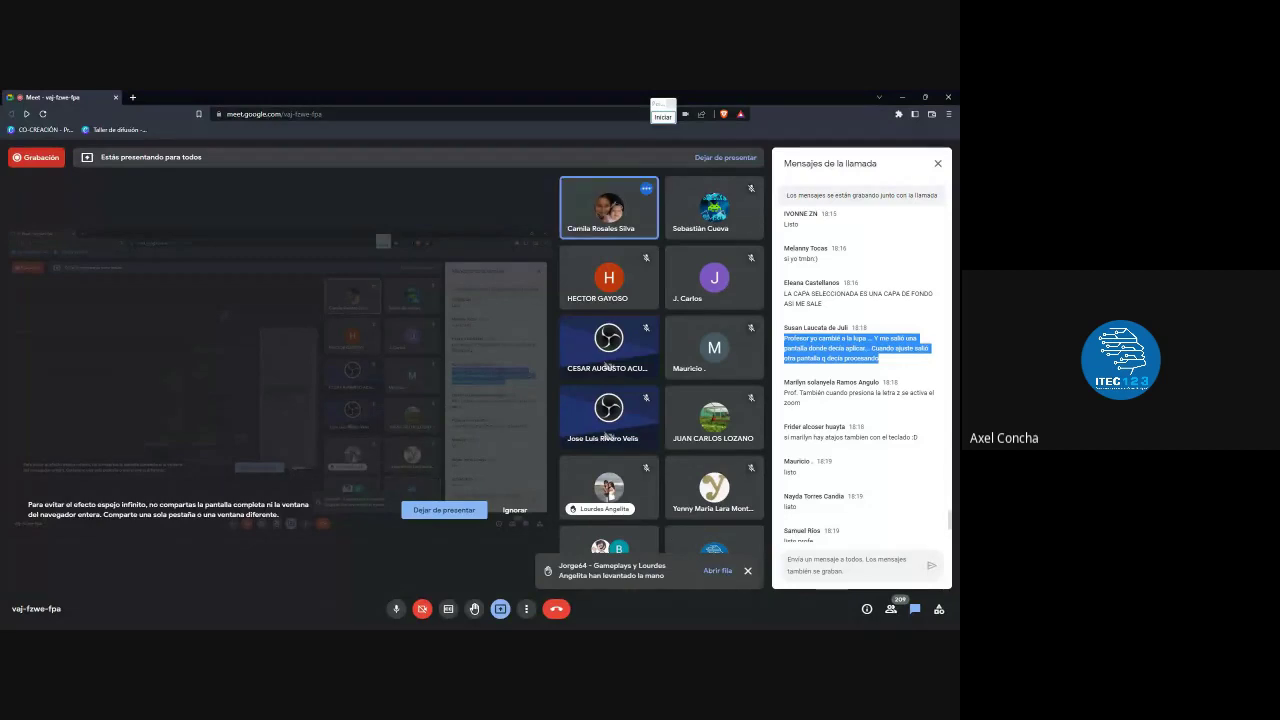
# Scroll the Meet chat to the newest messages and minimize the meeting, revealing Photoshop's Pasto.png
pyautogui.scroll(-3, 885, 407)
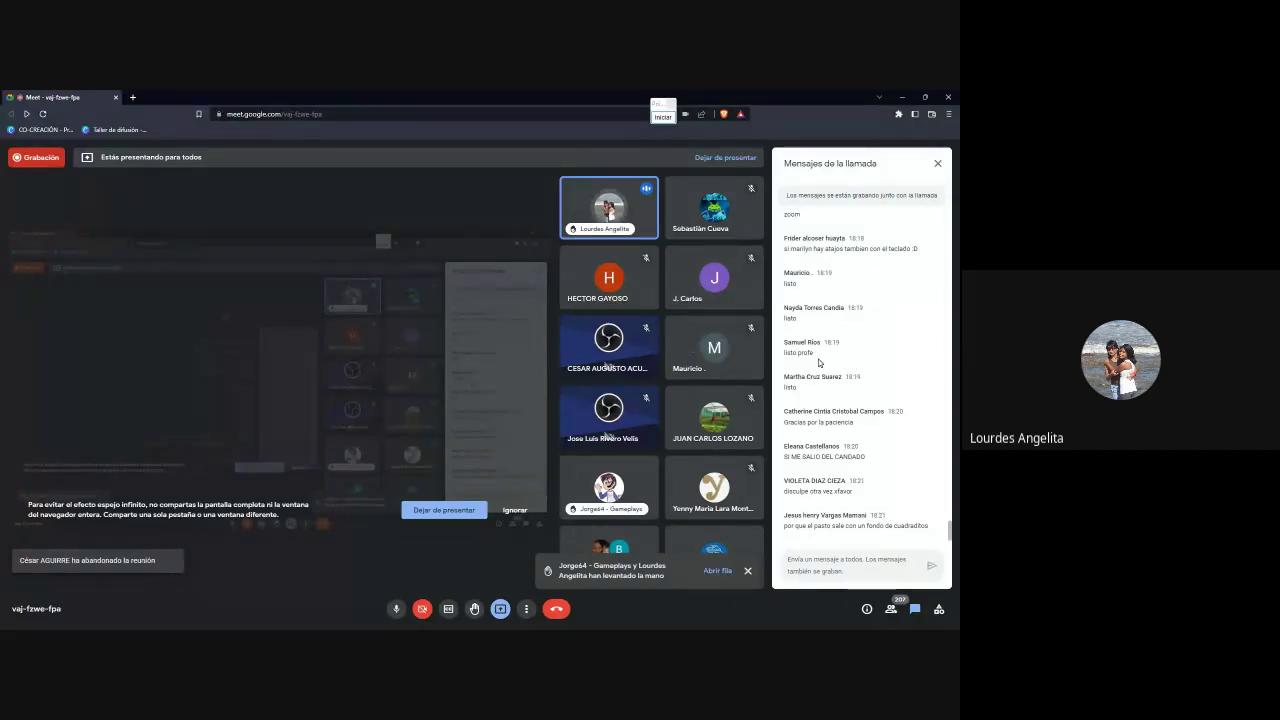
pyautogui.click(906, 96)
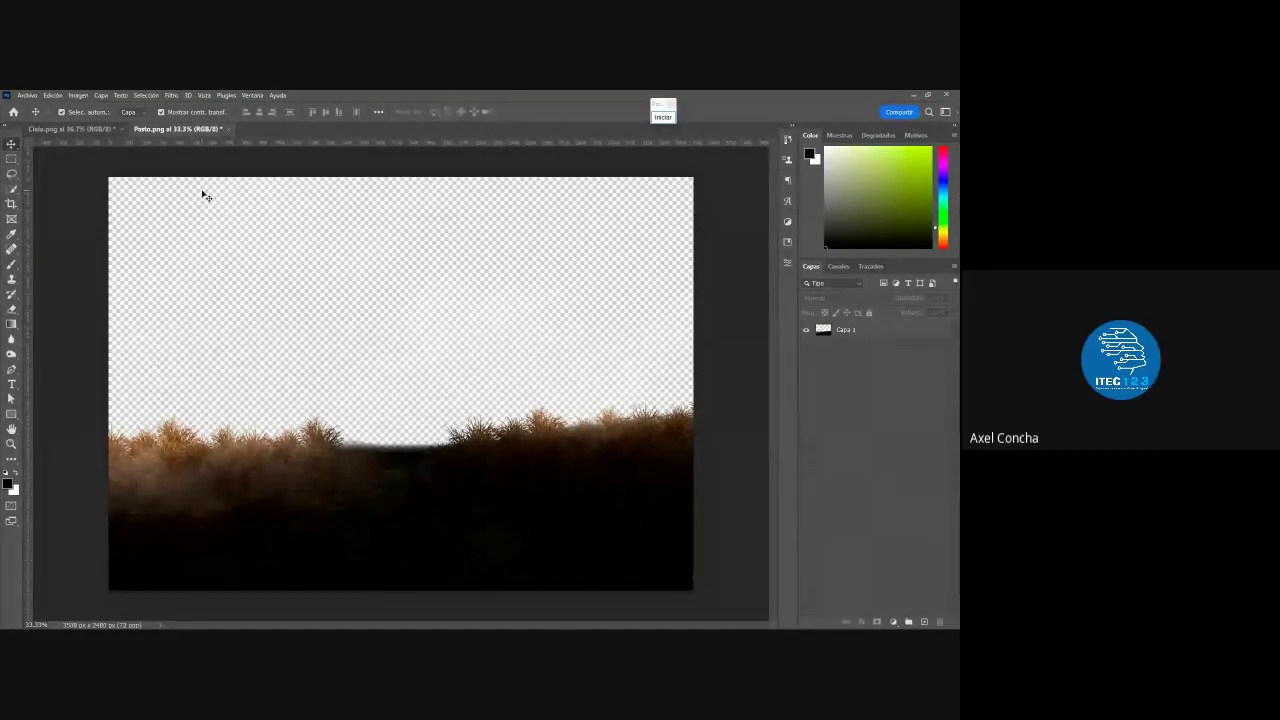
pyautogui.hotkey('alt', 'Tab')
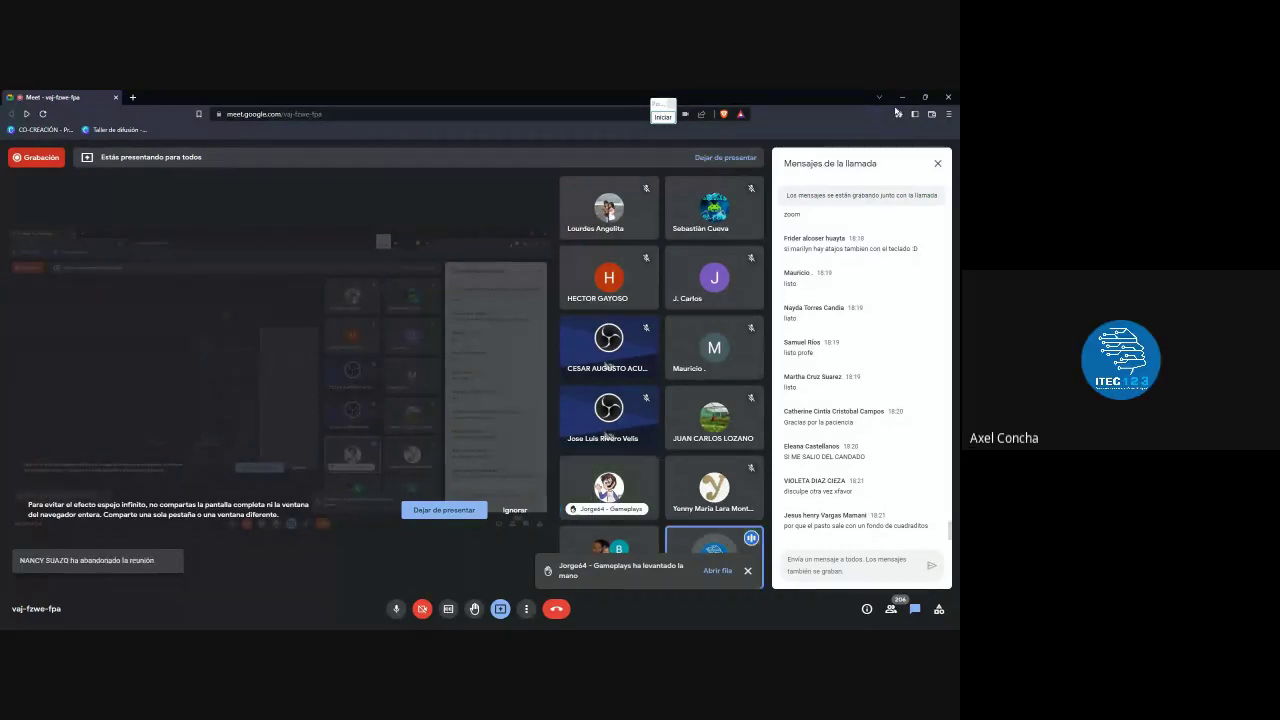
pyautogui.hotkey('alt', 'Tab')
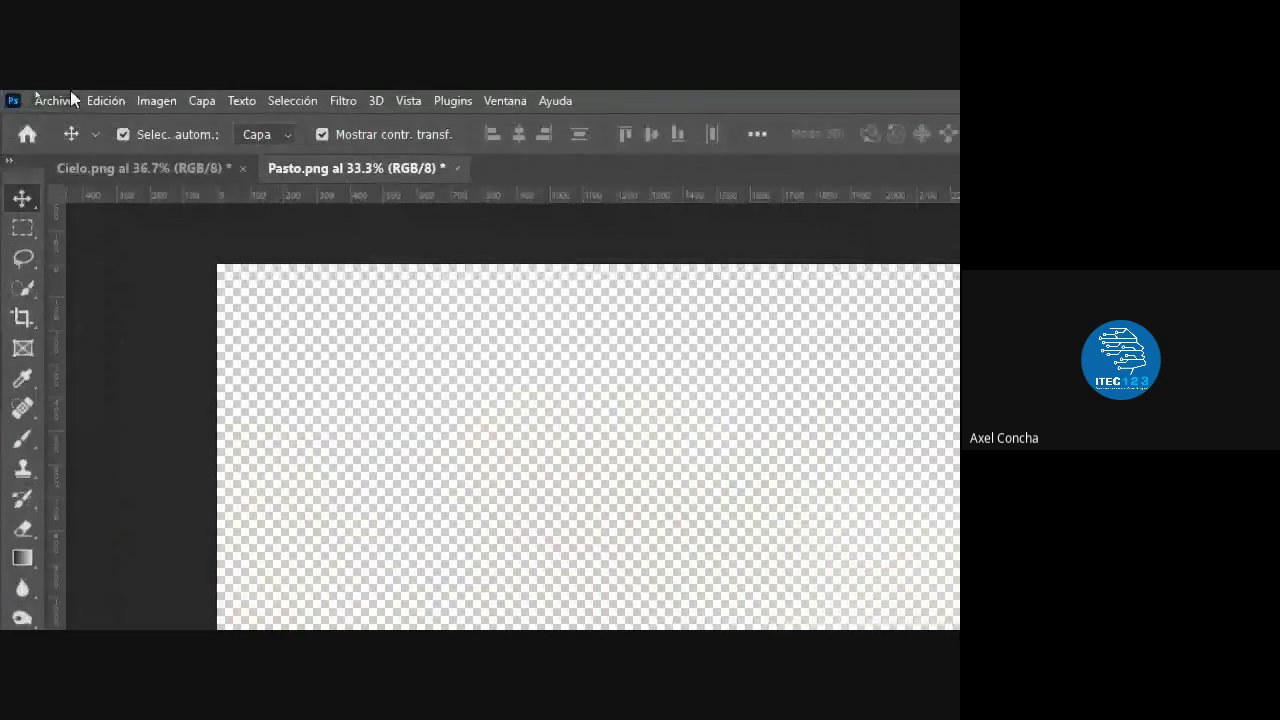
pyautogui.click(106, 101)
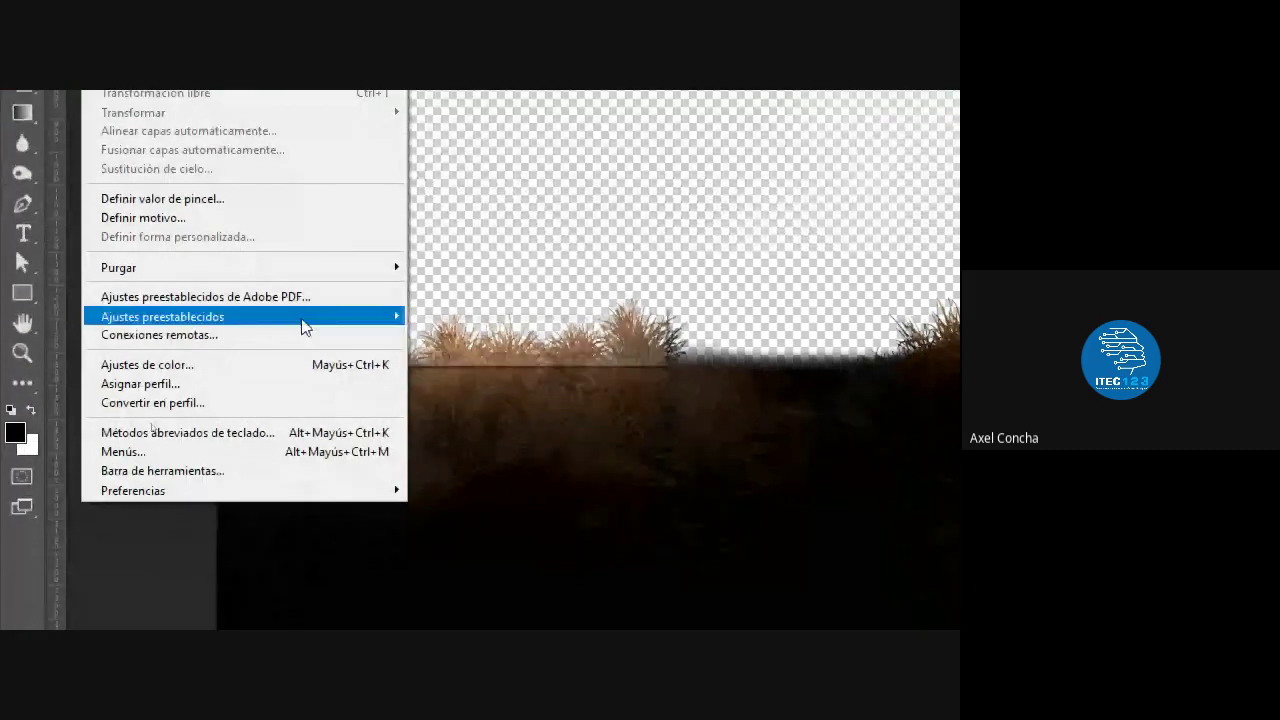
pyautogui.moveTo(240, 267)
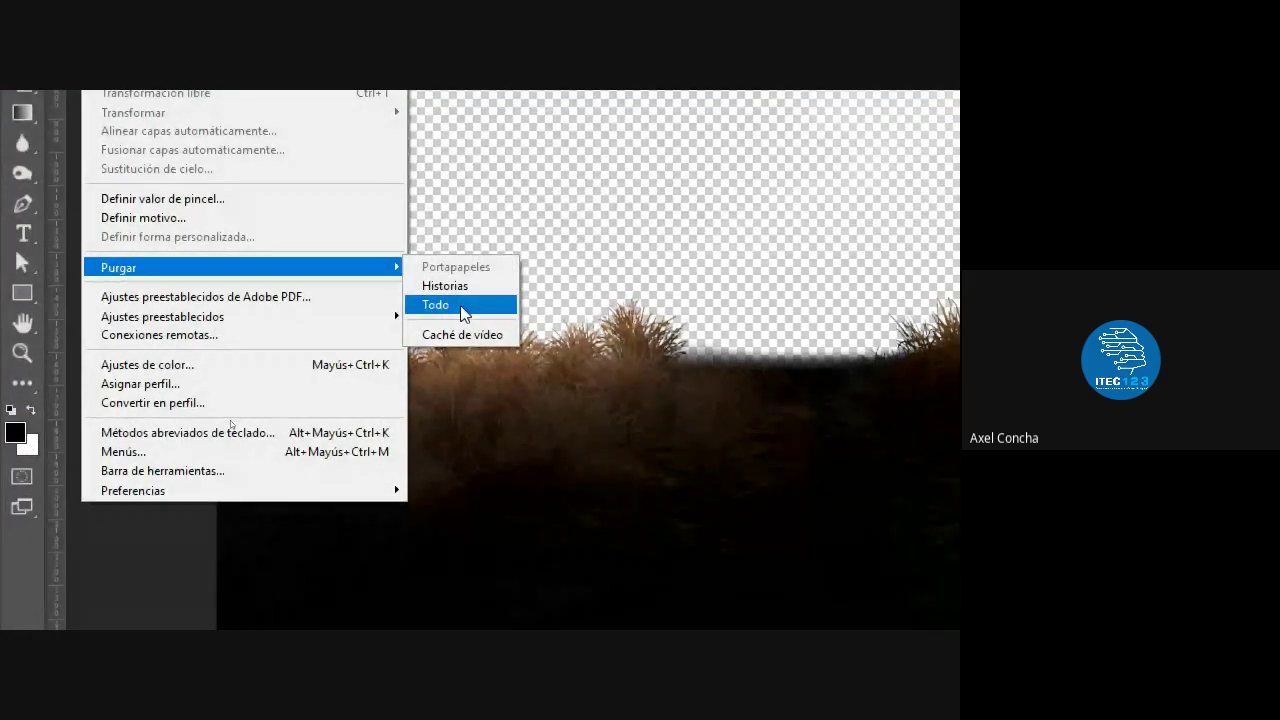
pyautogui.click(693, 306)
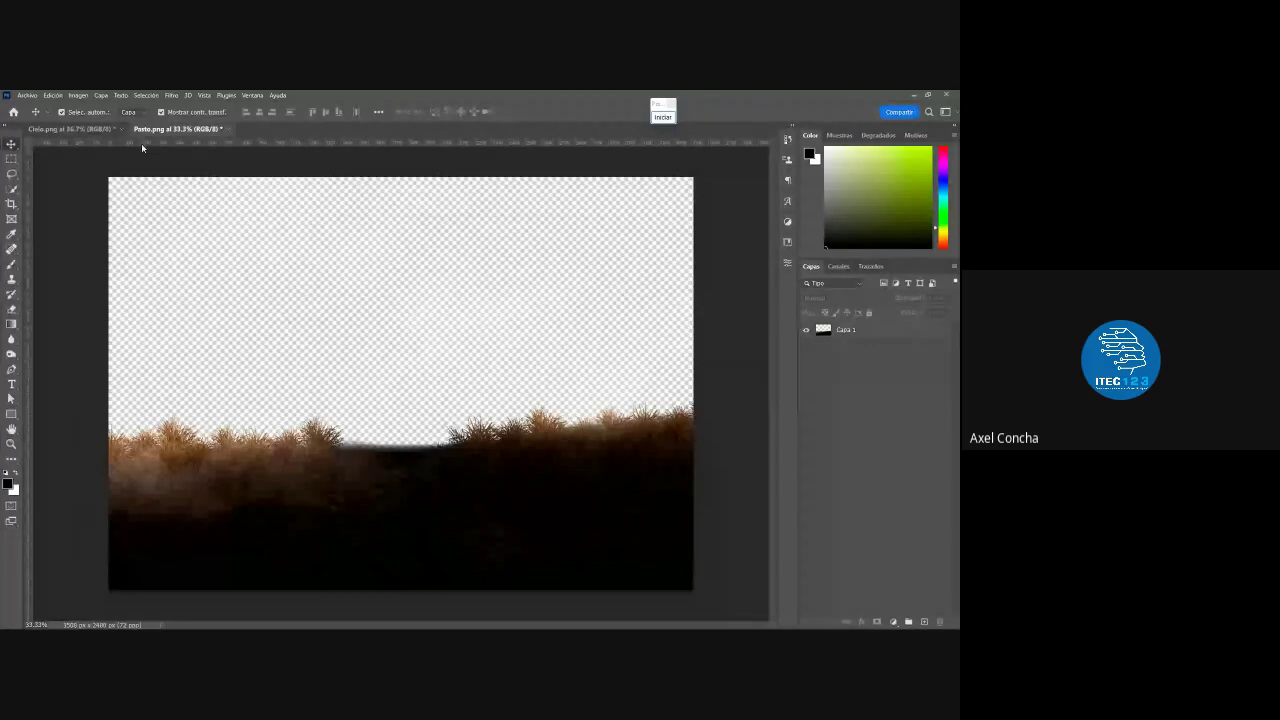
pyautogui.click(87, 130)
pyautogui.click(175, 129)
# Switch to the Google Meet window and scroll the chat back to the earlier class-files message
pyautogui.press('super+Tab')
pyautogui.press('Left')
pyautogui.press('Return')
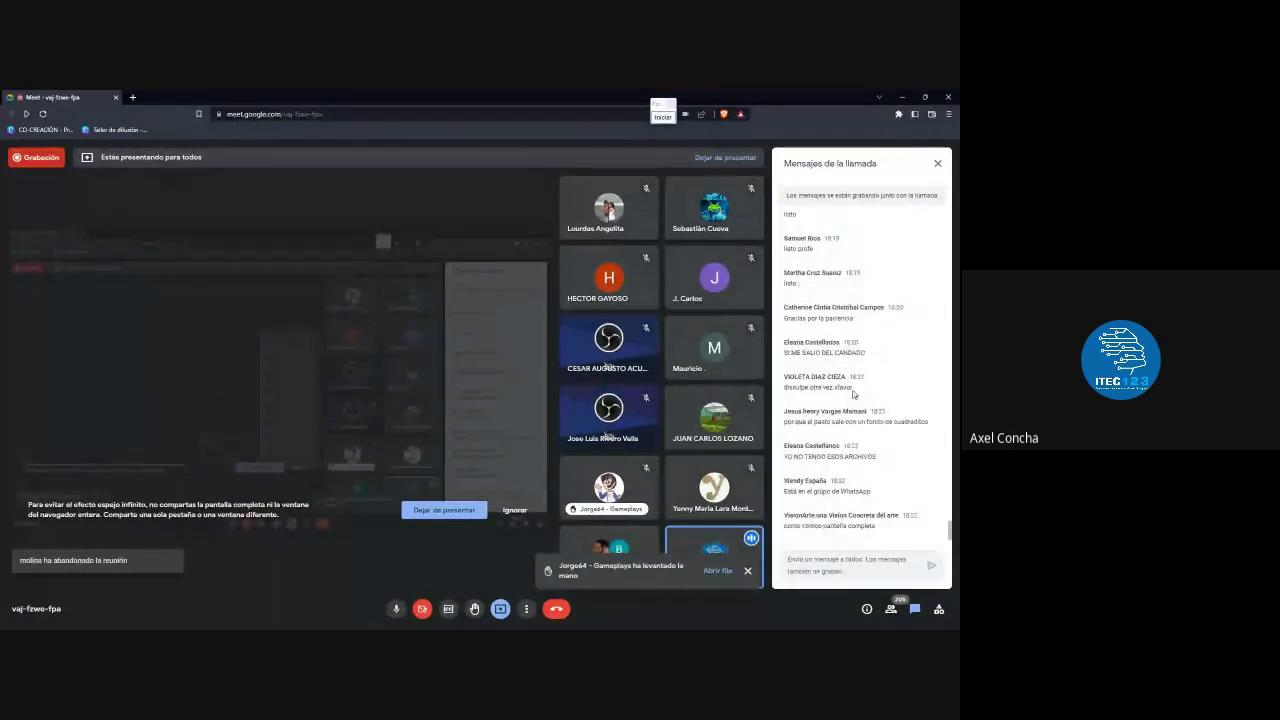
pyautogui.scroll(3, 855, 390)
pyautogui.scroll(3, 858, 390)
pyautogui.scroll(3, 858, 391)
pyautogui.scroll(3, 858, 389)
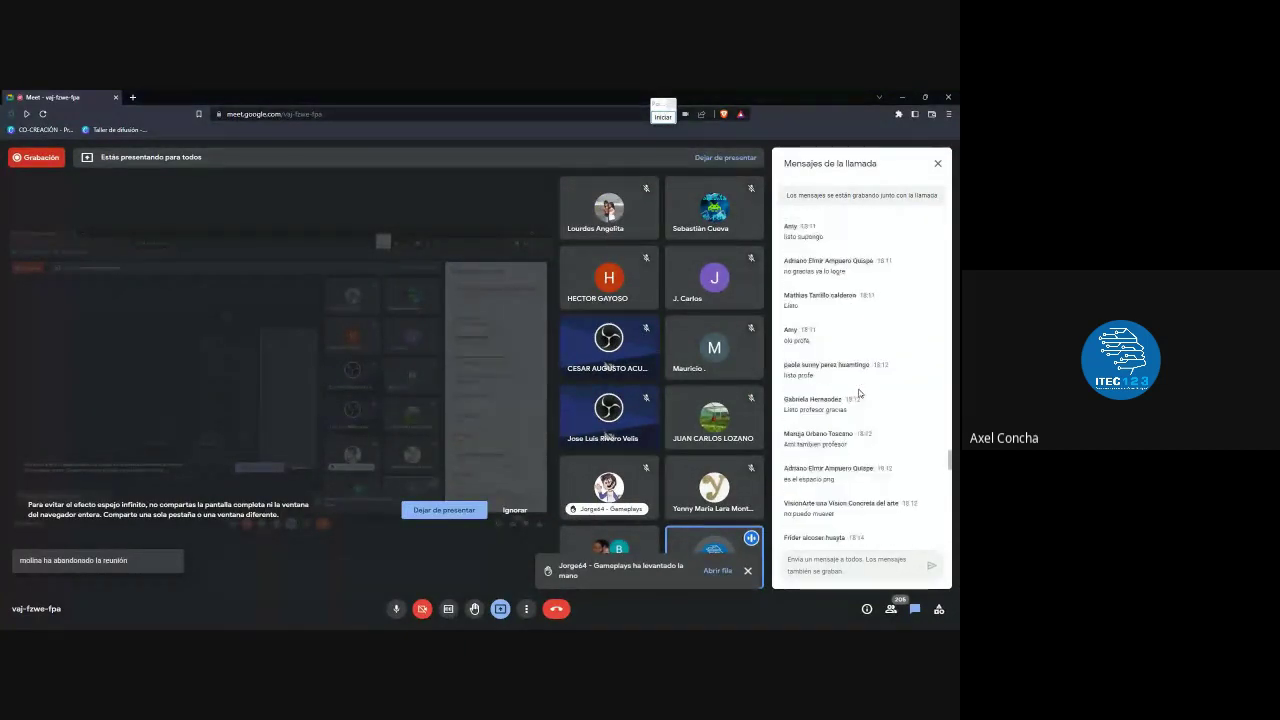
pyautogui.scroll(3, 860, 390)
pyautogui.scroll(3, 862, 390)
pyautogui.scroll(3, 865, 391)
pyautogui.scroll(3, 865, 390)
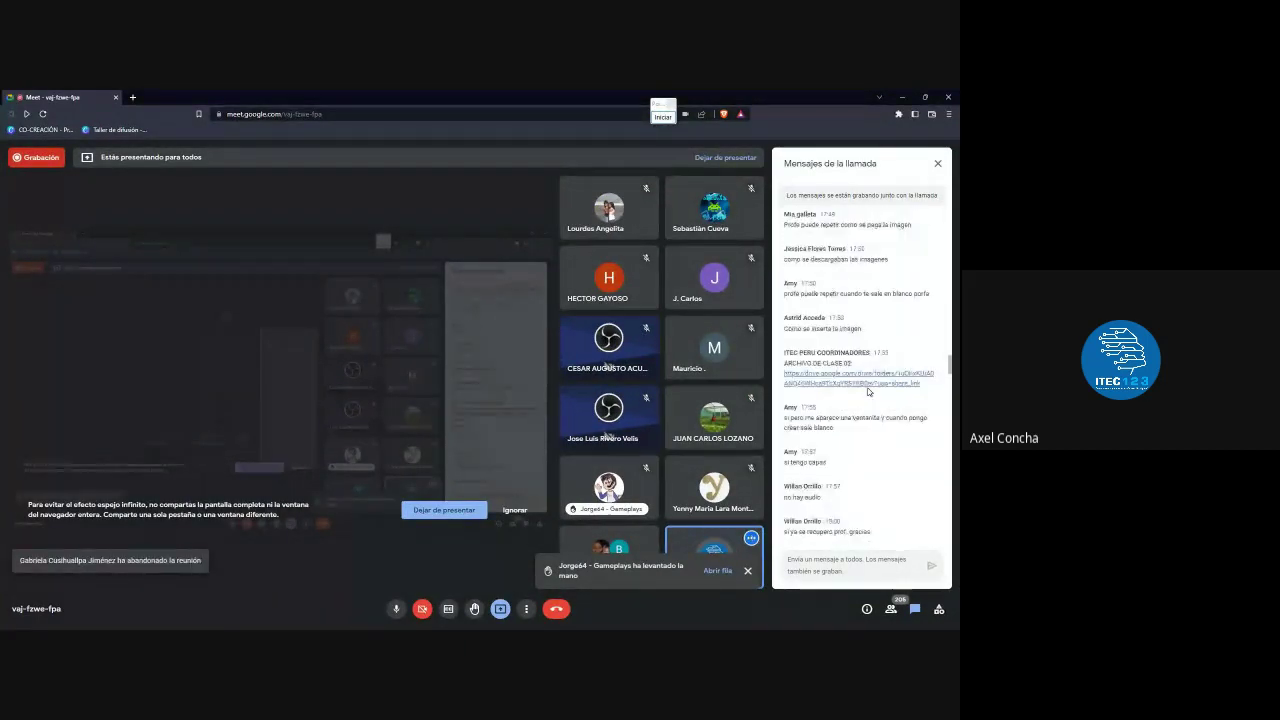
pyautogui.scroll(3, 868, 388)
pyautogui.scroll(3, 900, 387)
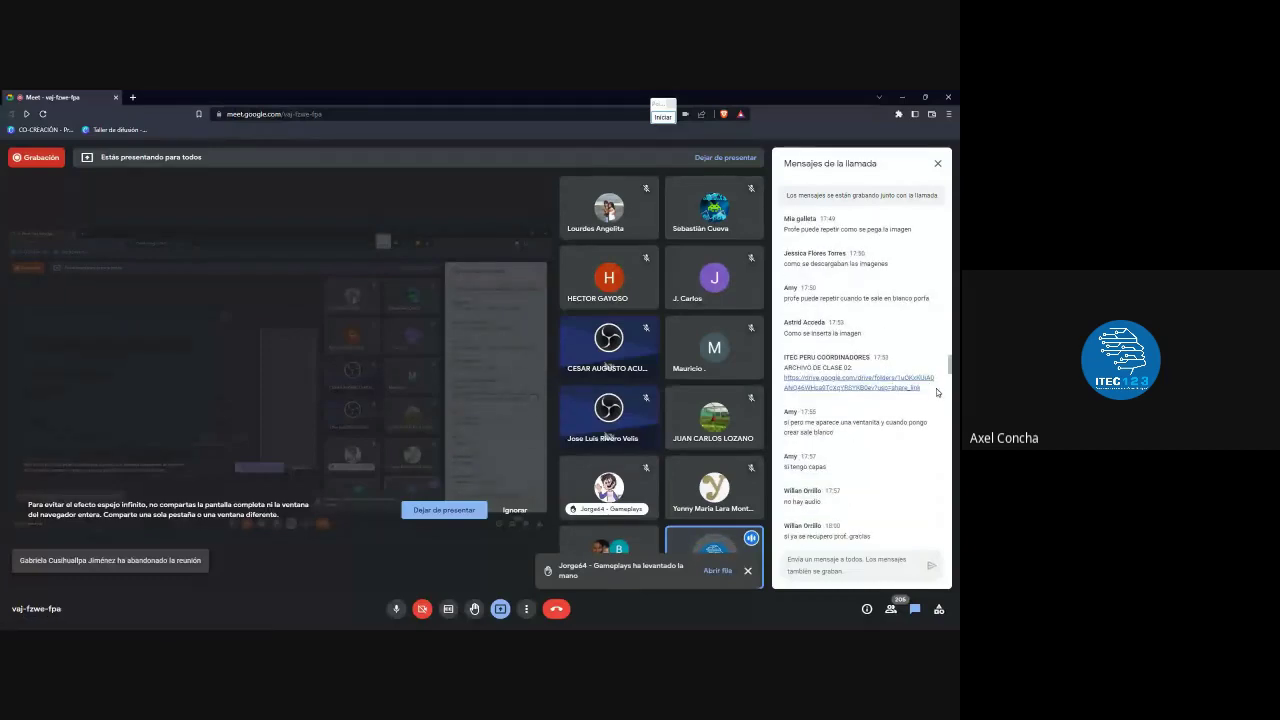
# Copy the ARCHIVO DE CLASE 02 Drive link and post it as a new chat message
pyautogui.moveTo(930, 387); pyautogui.dragTo(784, 366)
pyautogui.click(830, 563)
pyautogui.hotkey('ctrl', 'v')
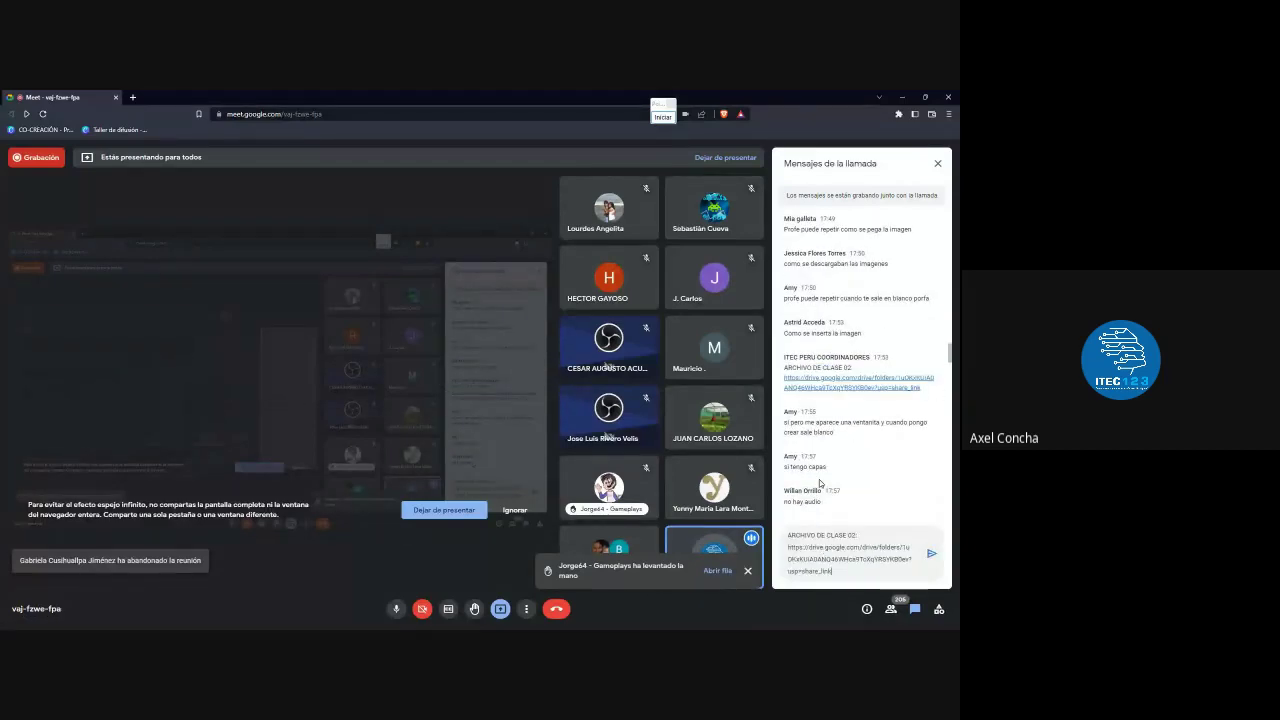
pyautogui.press('Return')
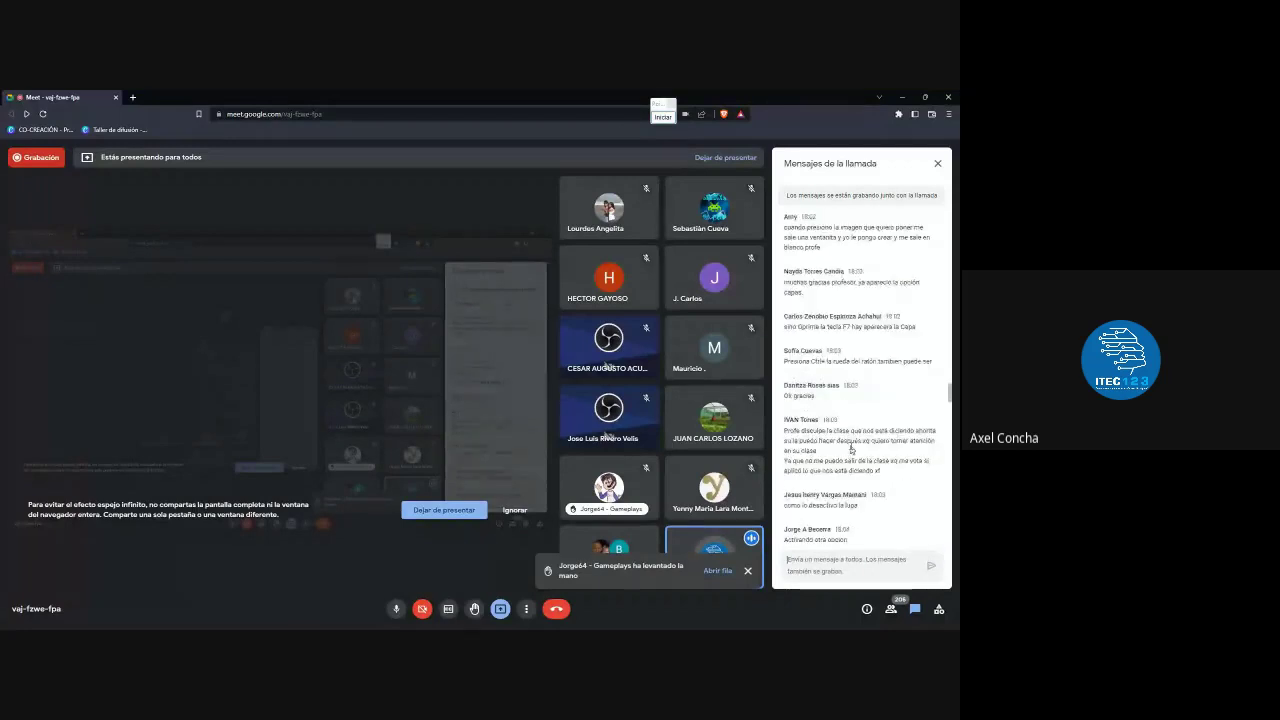
pyautogui.scroll(-2, 832, 450)
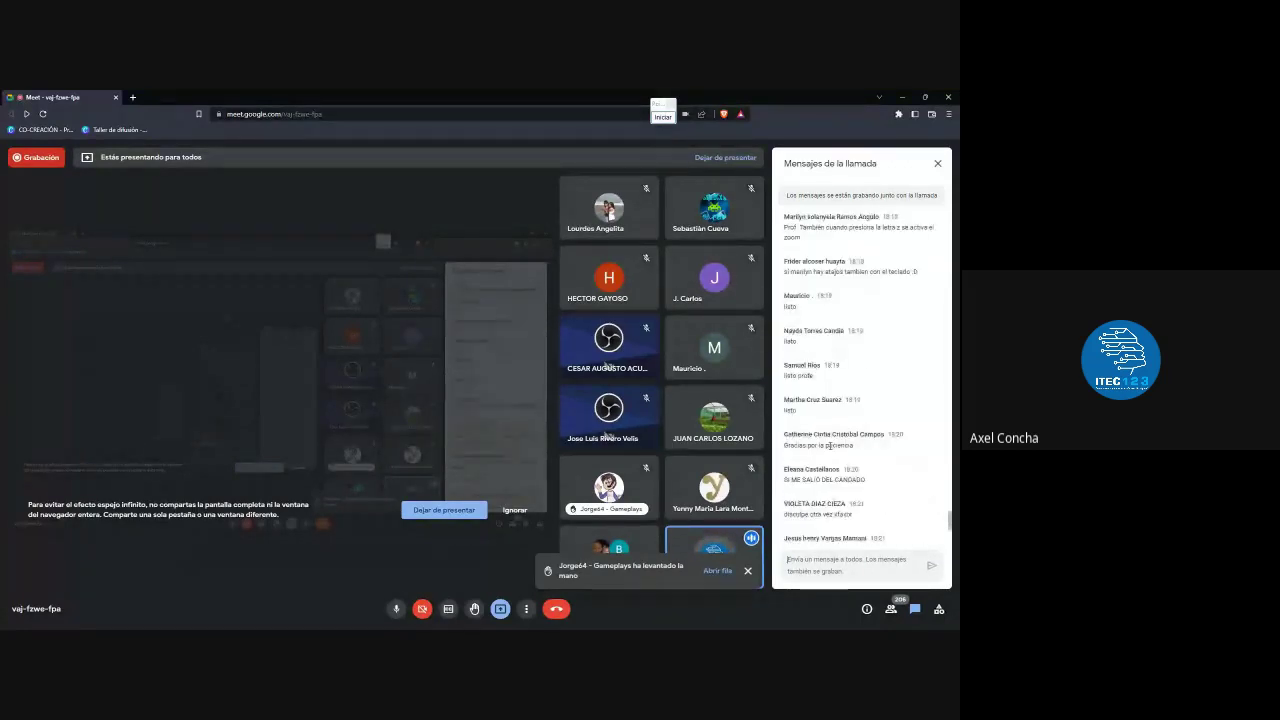
pyautogui.scroll(-2, 832, 450)
pyautogui.scroll(-1, 831, 443)
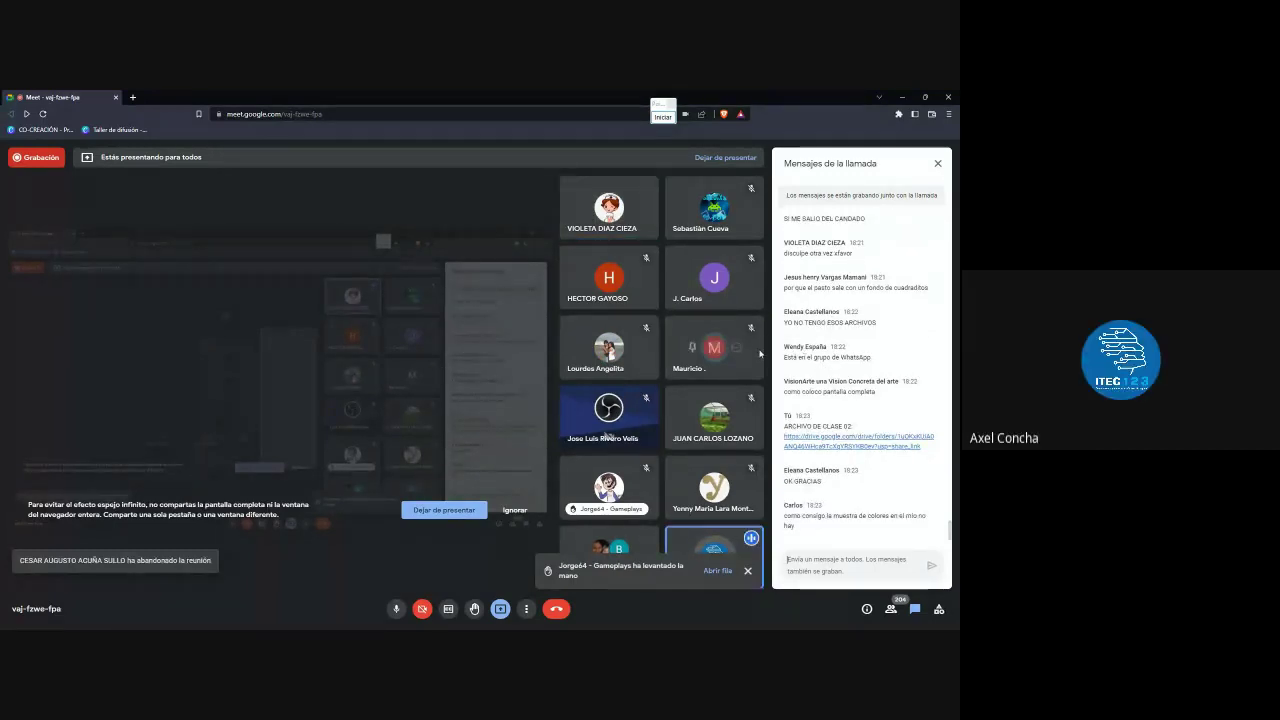
# Return to Photoshop and open Pasto.png through Archivo > Abrir
pyautogui.hotkey('alt', 'Tab')
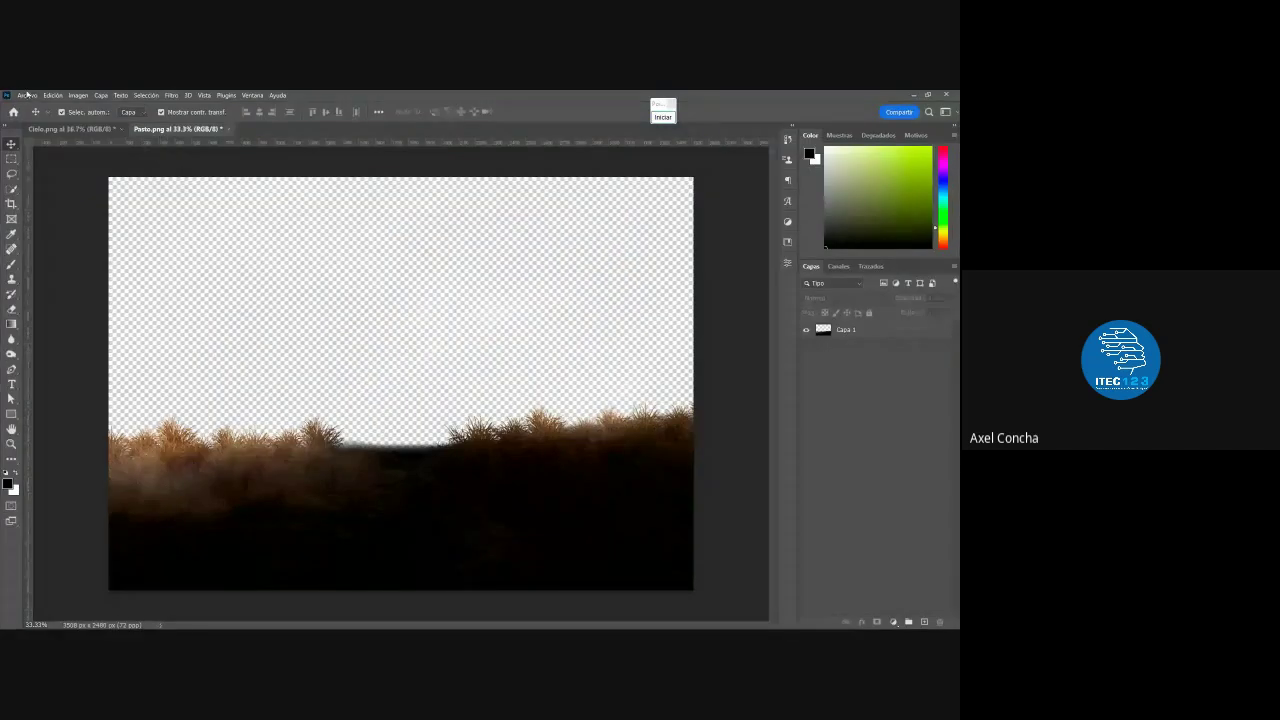
pyautogui.click(27, 96)
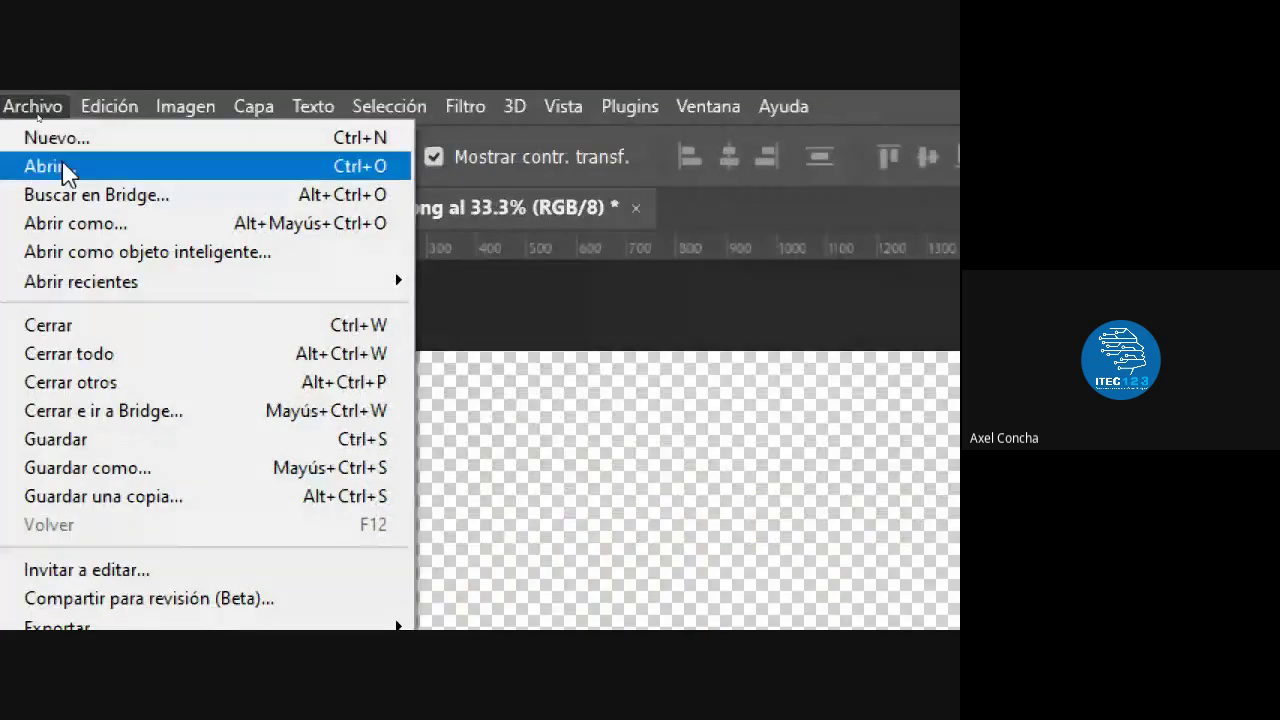
pyautogui.click(55, 166)
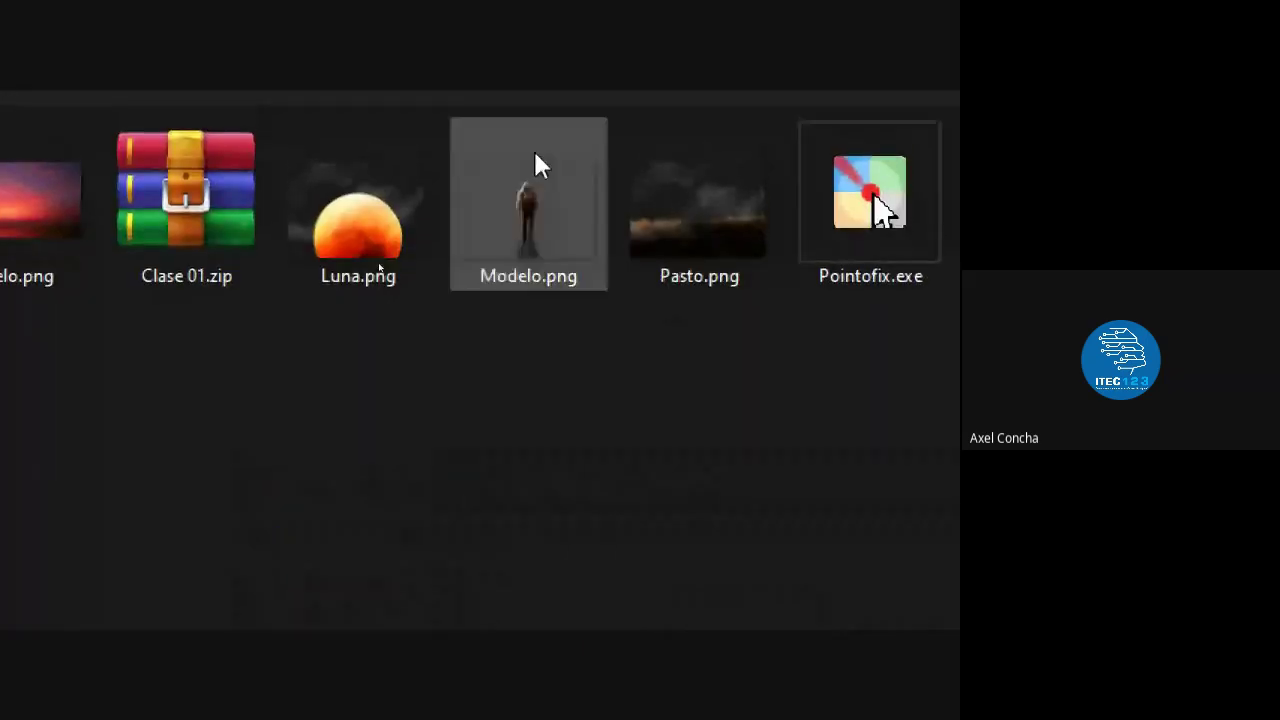
pyautogui.doubleClick(631, 167)
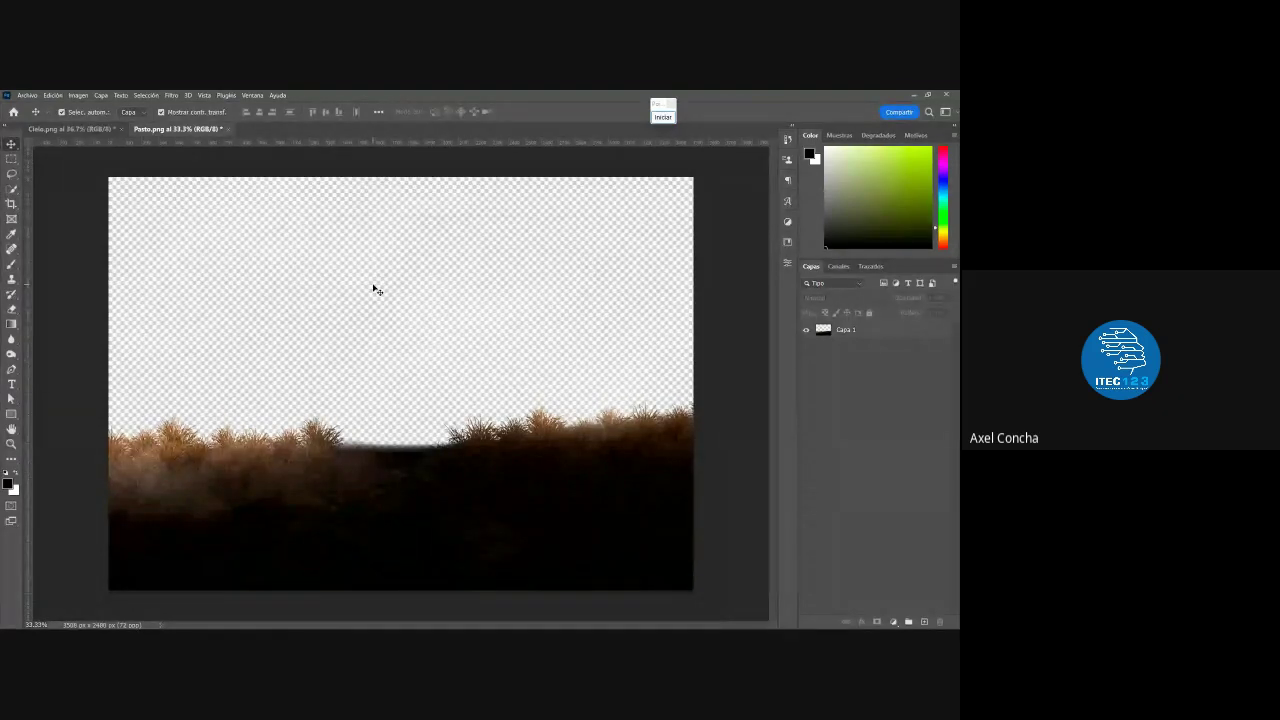
# Select and then deselect grass layer Capa 1, and place a Brave new-tab window over the canvas
pyautogui.click(427, 354)
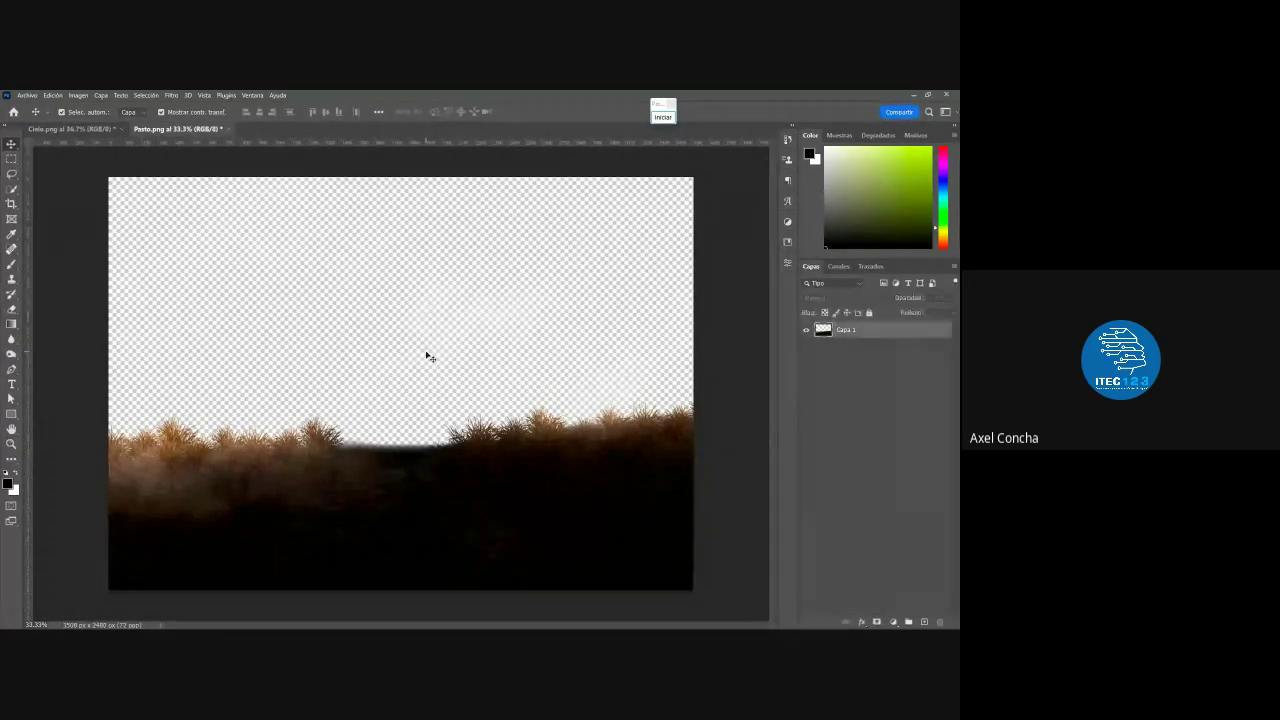
pyautogui.click(660, 250)
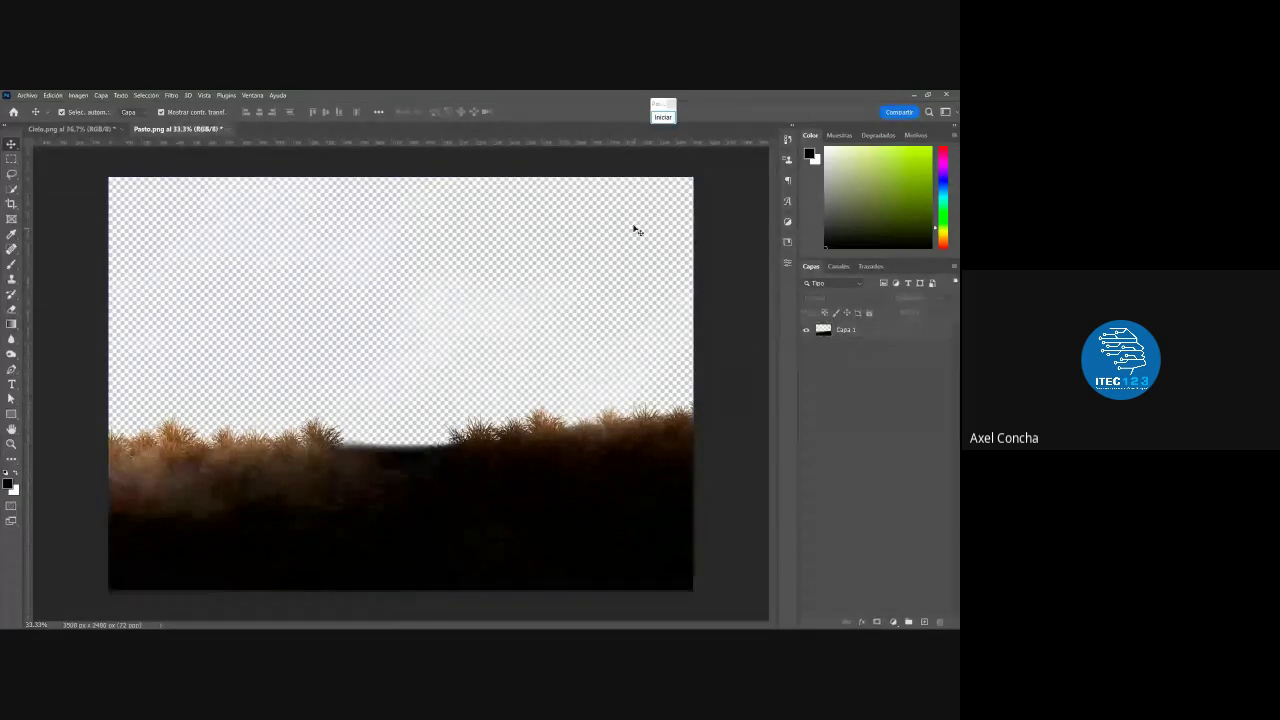
pyautogui.moveTo(657, 112); pyautogui.dragTo(848, 112)
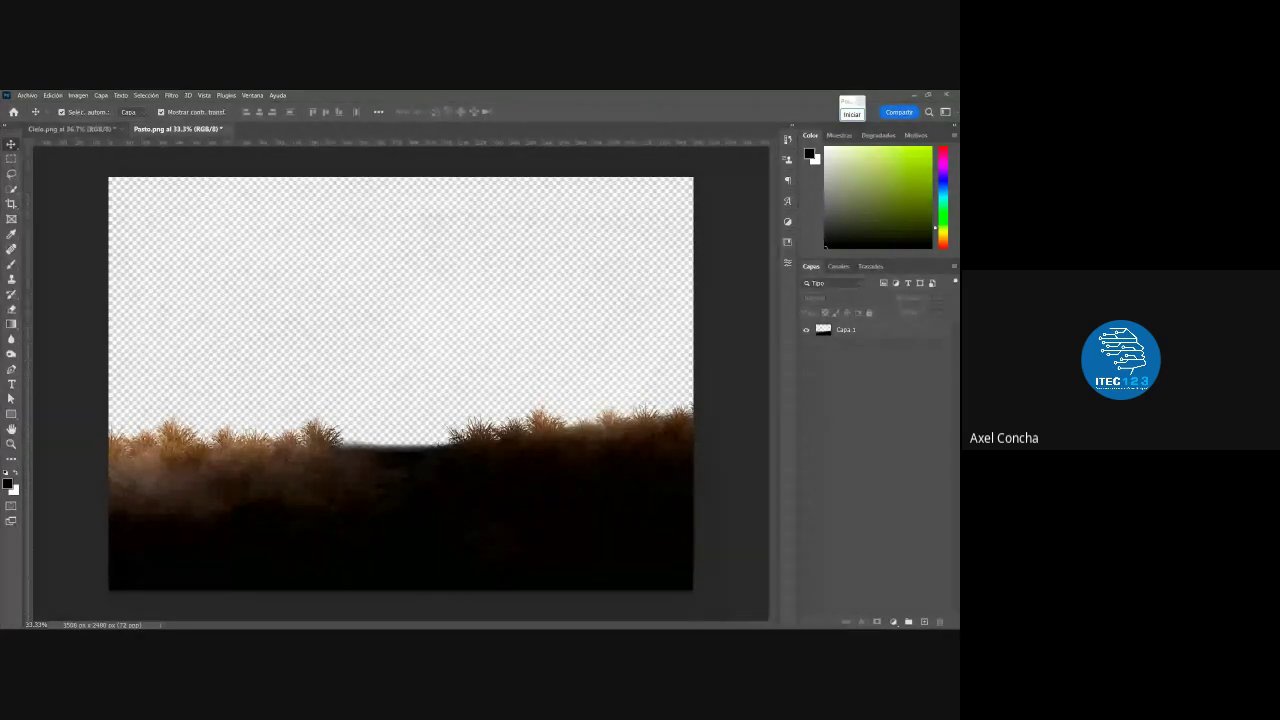
pyautogui.moveTo(521, 246); pyautogui.dragTo(428, 229)
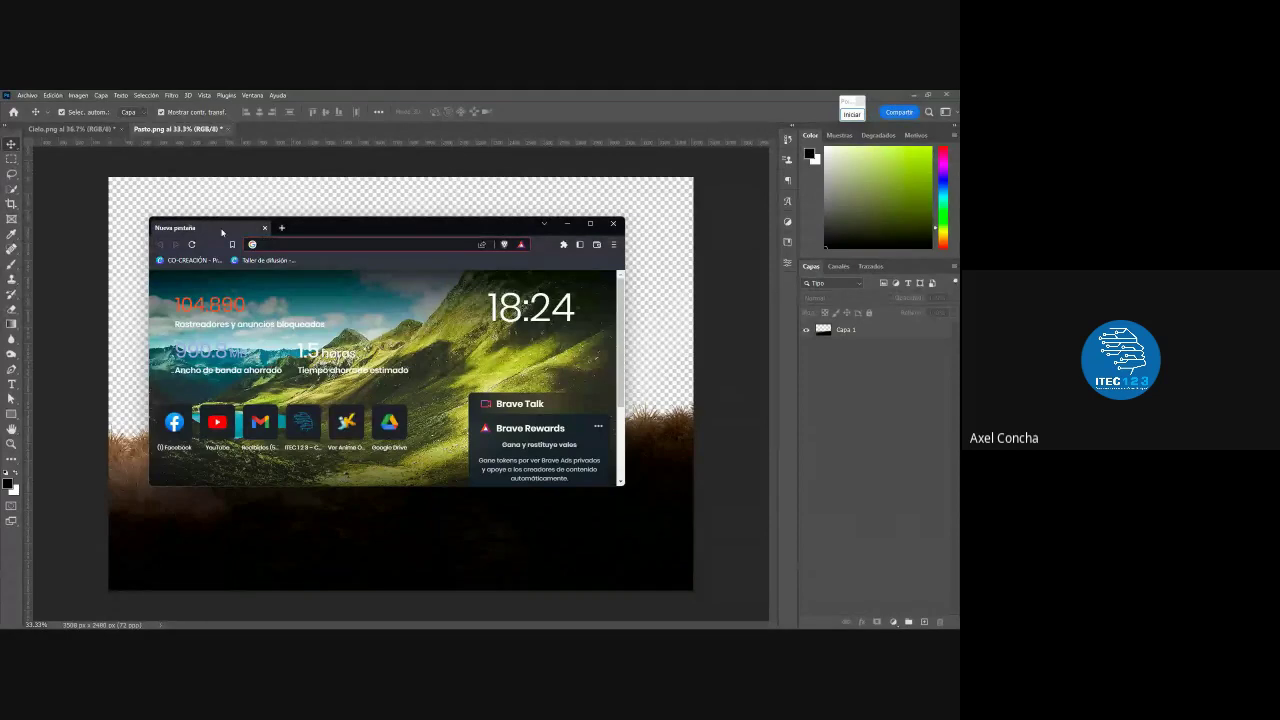
# Open YouTube, Facebook and itec123.com in Brave tabs, then close the browser window
pyautogui.click(217, 421)
pyautogui.click(281, 228)
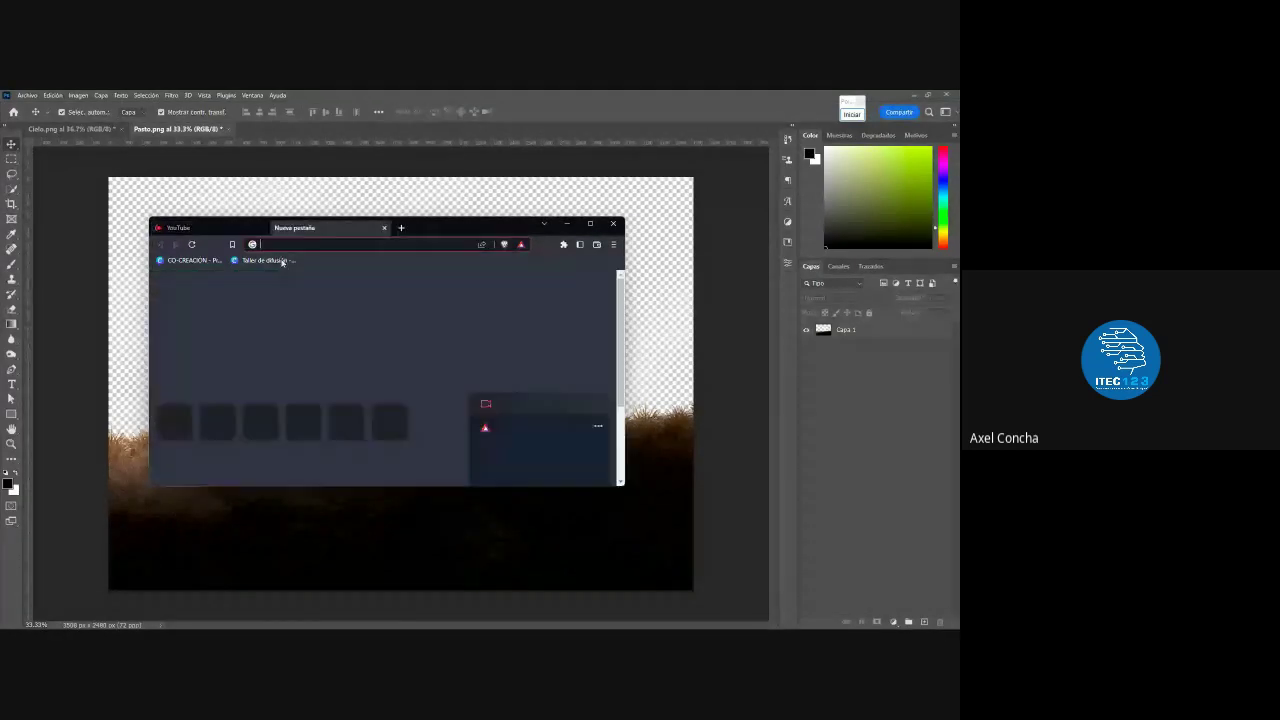
pyautogui.click(178, 427)
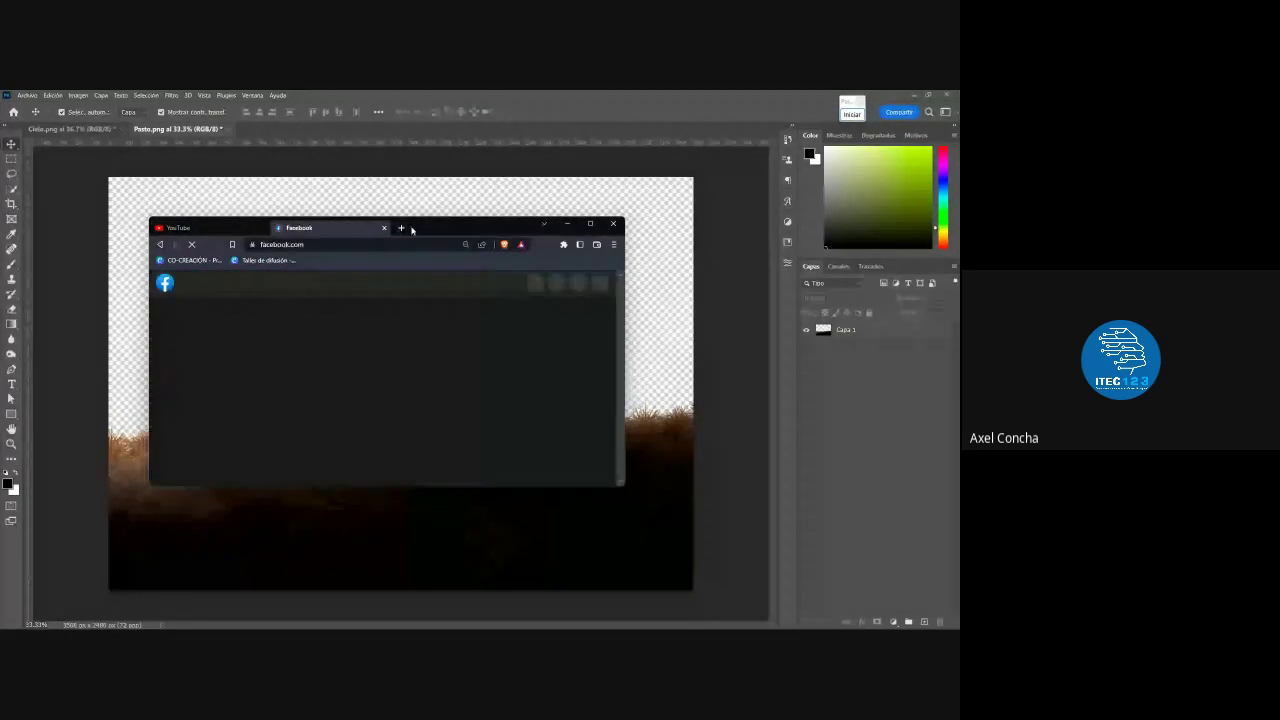
pyautogui.click(401, 228)
pyautogui.write('itec123.com')
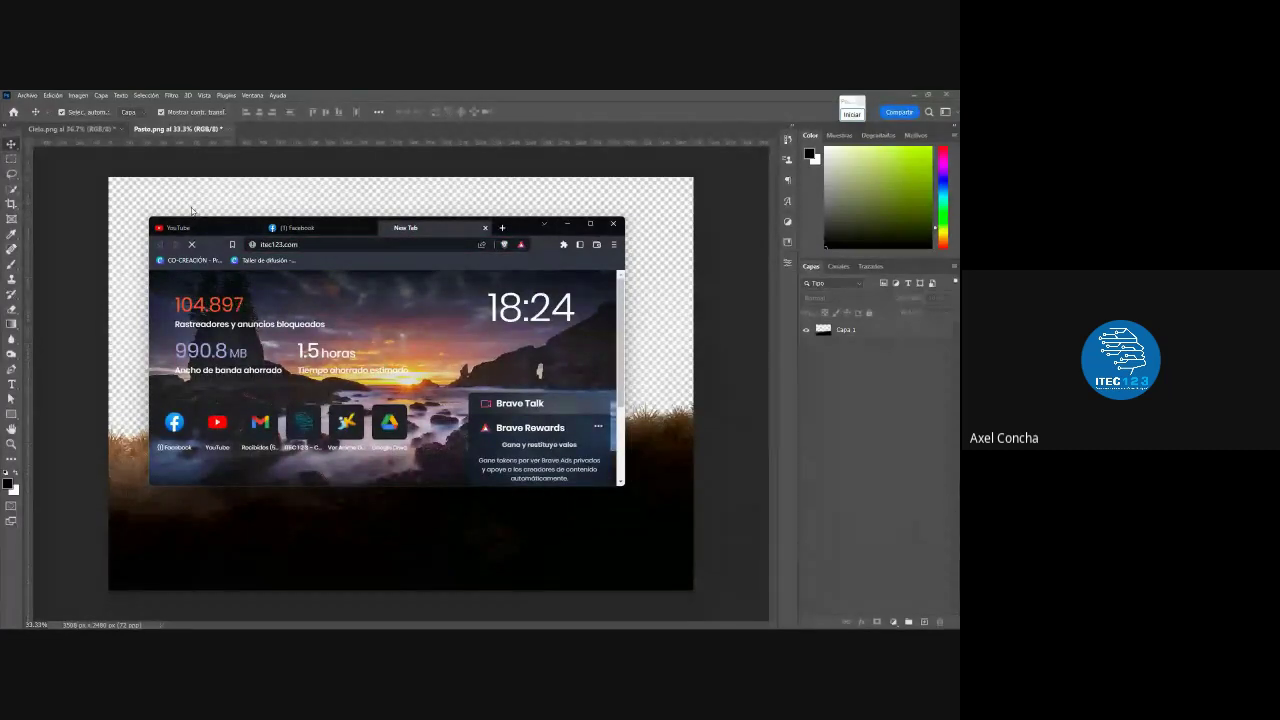
pyautogui.click(607, 230)
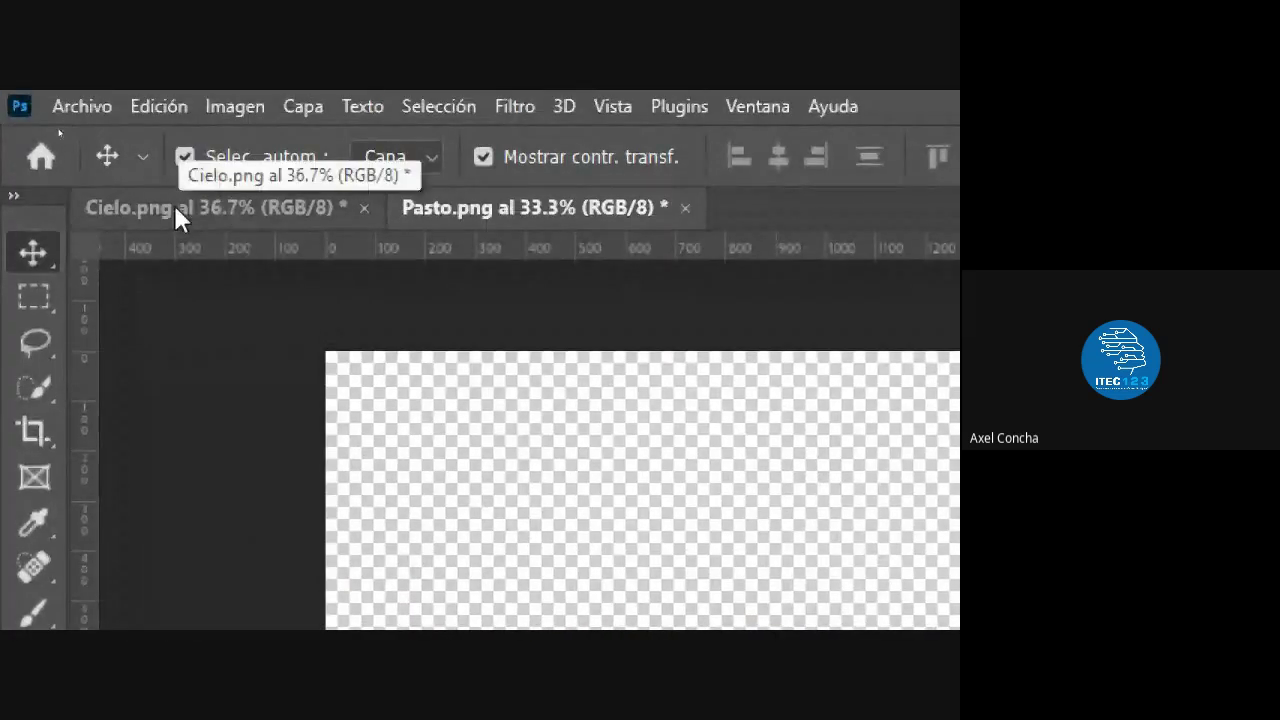
# Flip back and forth between the Cielo.png and Pasto.png documents, finishing on Pasto.png
pyautogui.click(176, 208)
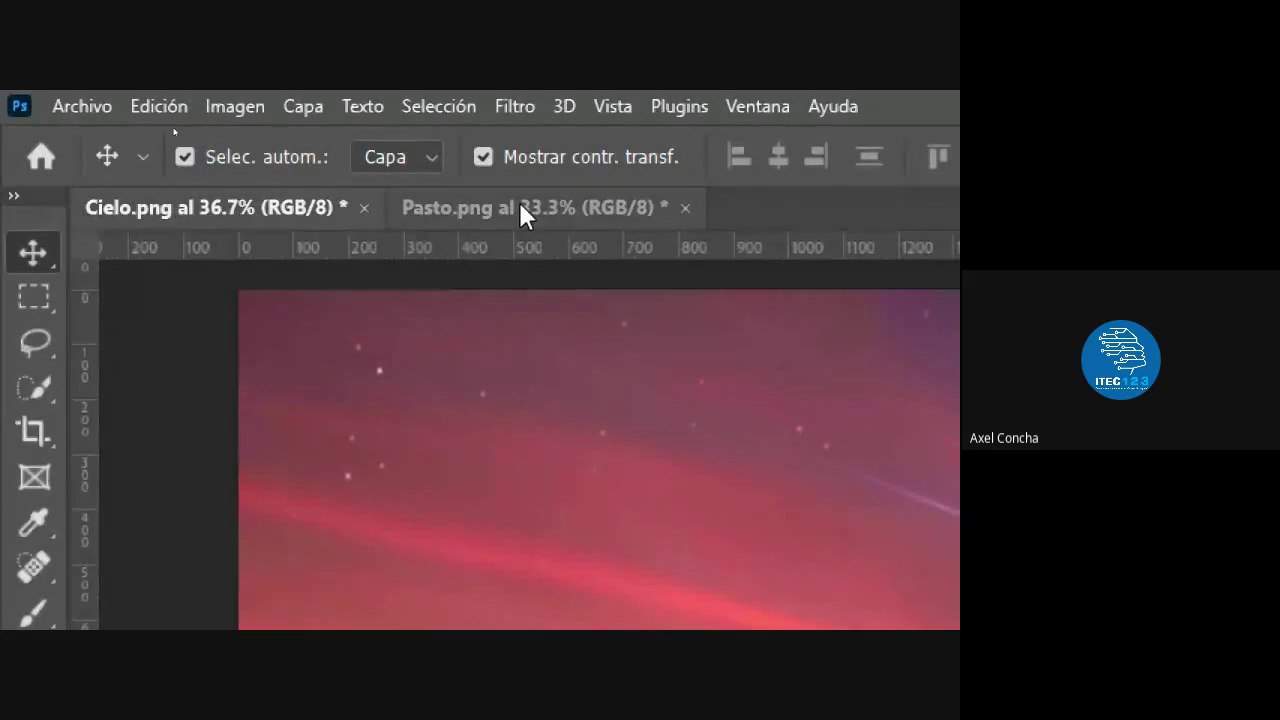
pyautogui.click(519, 205)
pyautogui.click(245, 207)
pyautogui.click(480, 208)
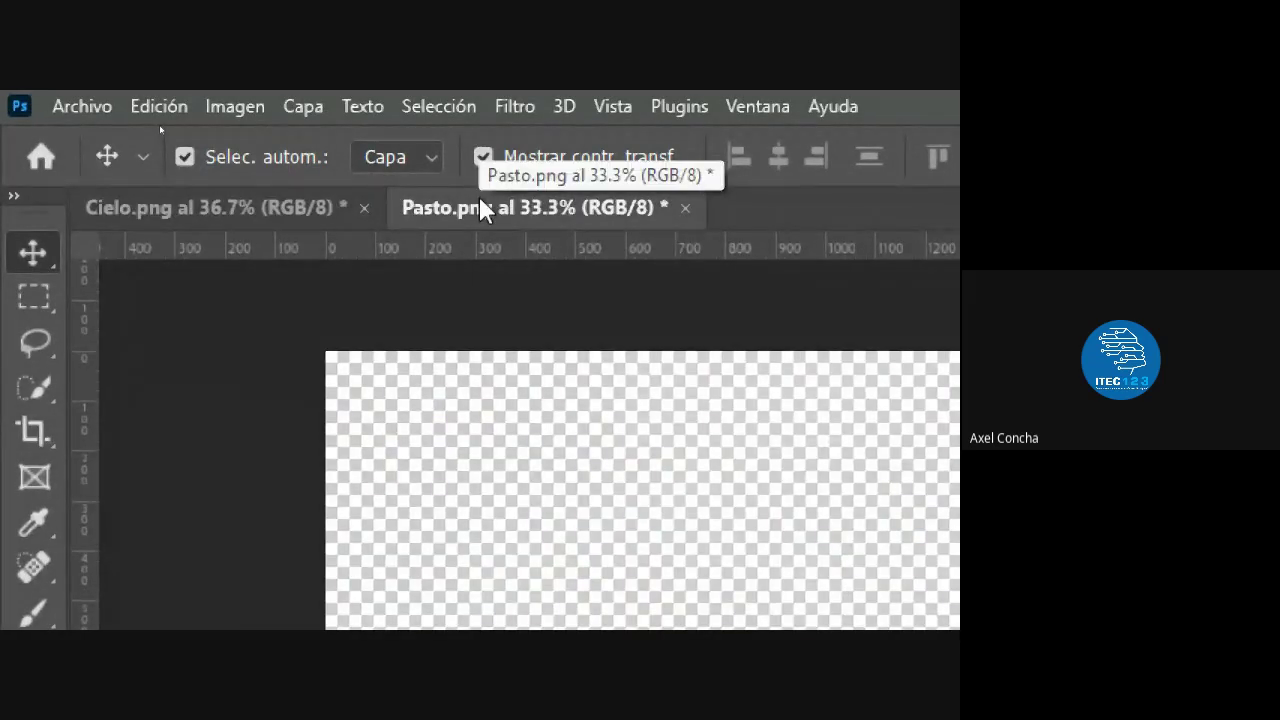
pyautogui.click(306, 222)
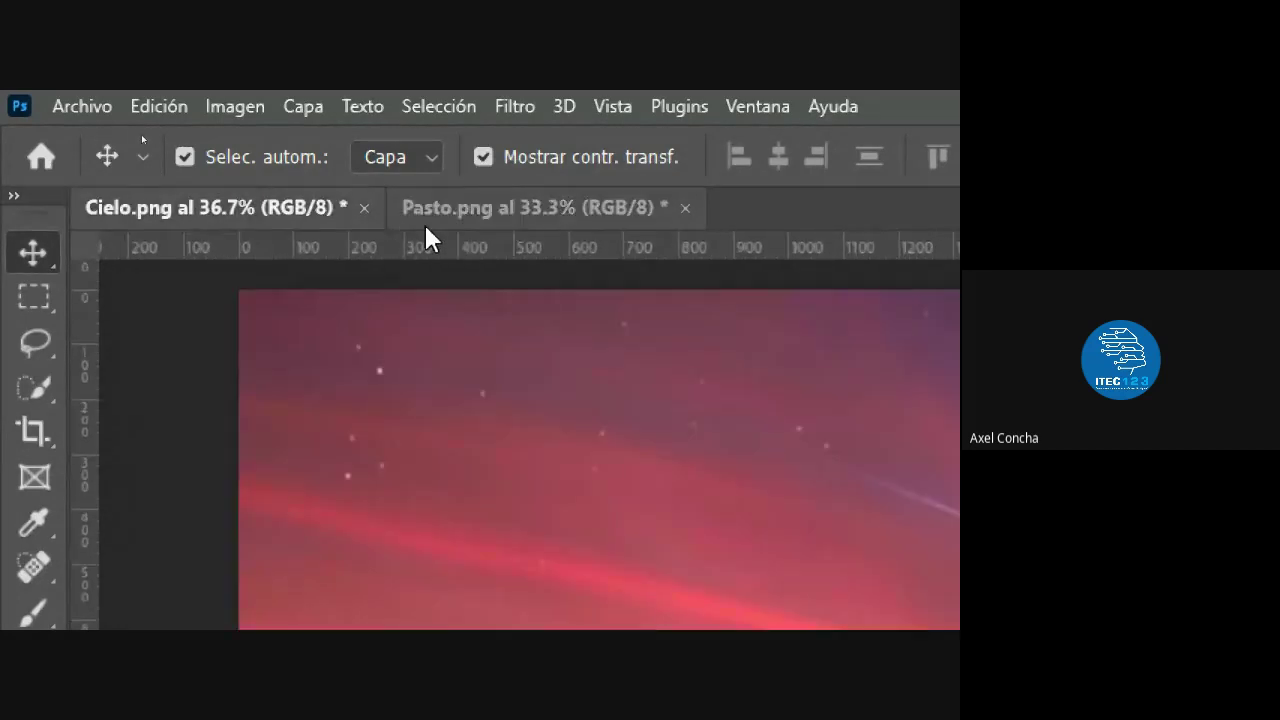
pyautogui.click(425, 222)
pyautogui.click(343, 215)
pyautogui.click(430, 210)
pyautogui.click(301, 209)
pyautogui.click(507, 221)
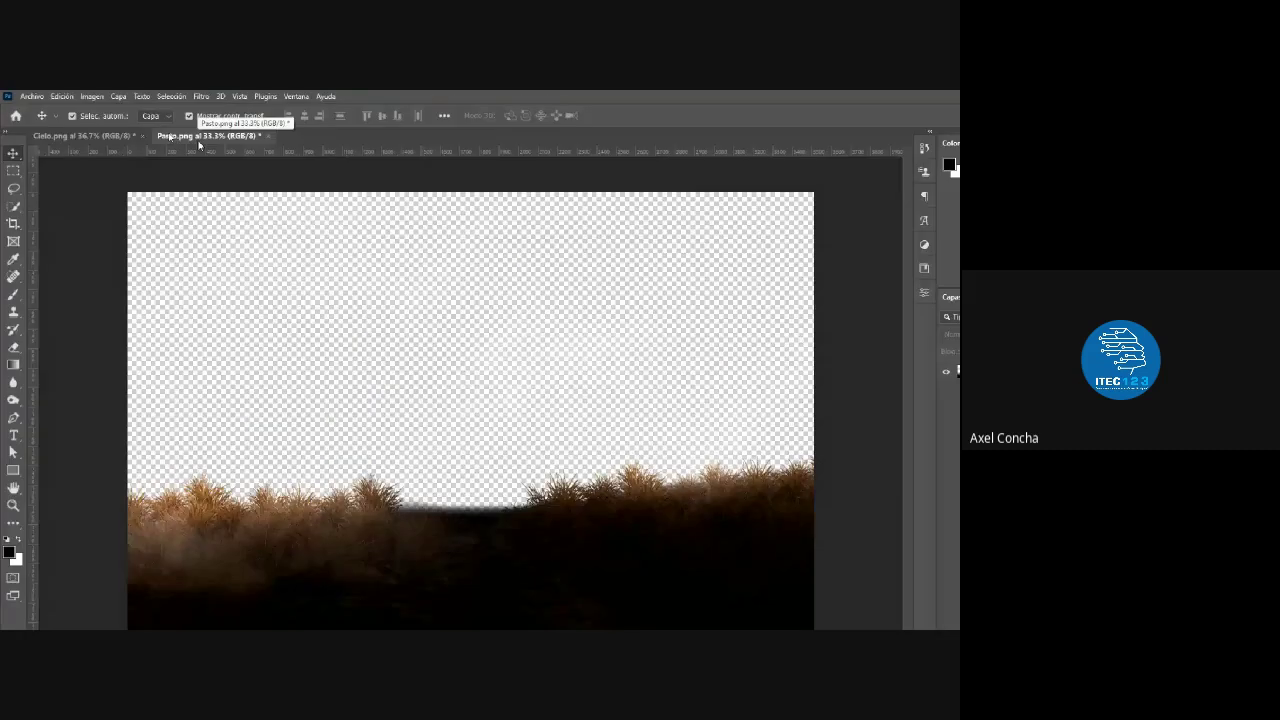
pyautogui.click(70, 129)
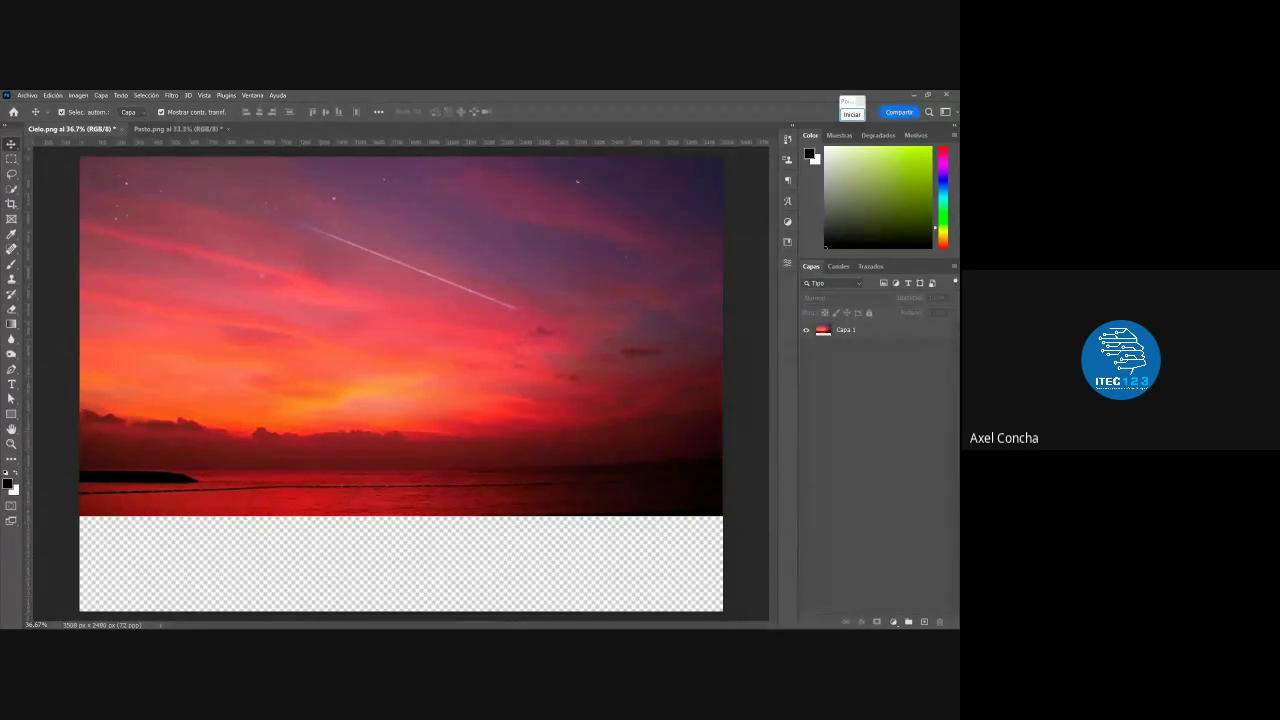
pyautogui.click(178, 129)
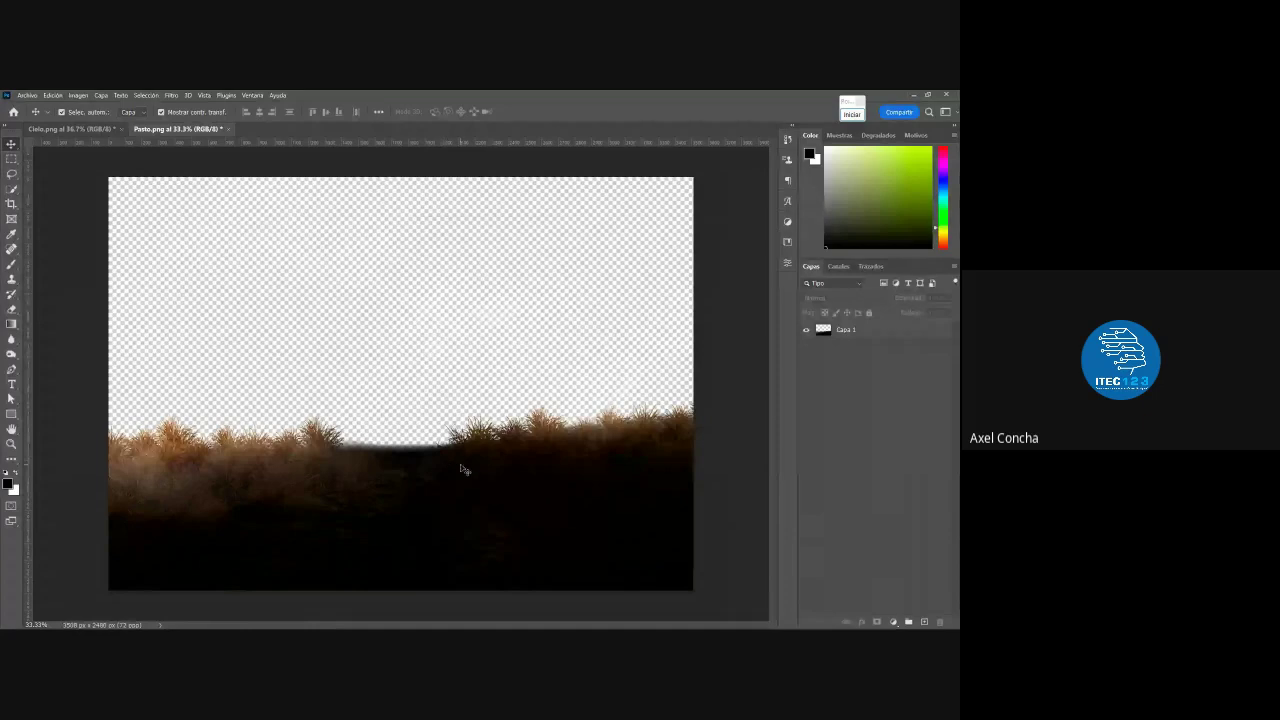
# Drag the grass layer from Pasto.png into Cielo.png and set it along the sky's bottom edge
pyautogui.moveTo(500, 478); pyautogui.dragTo(494, 485)
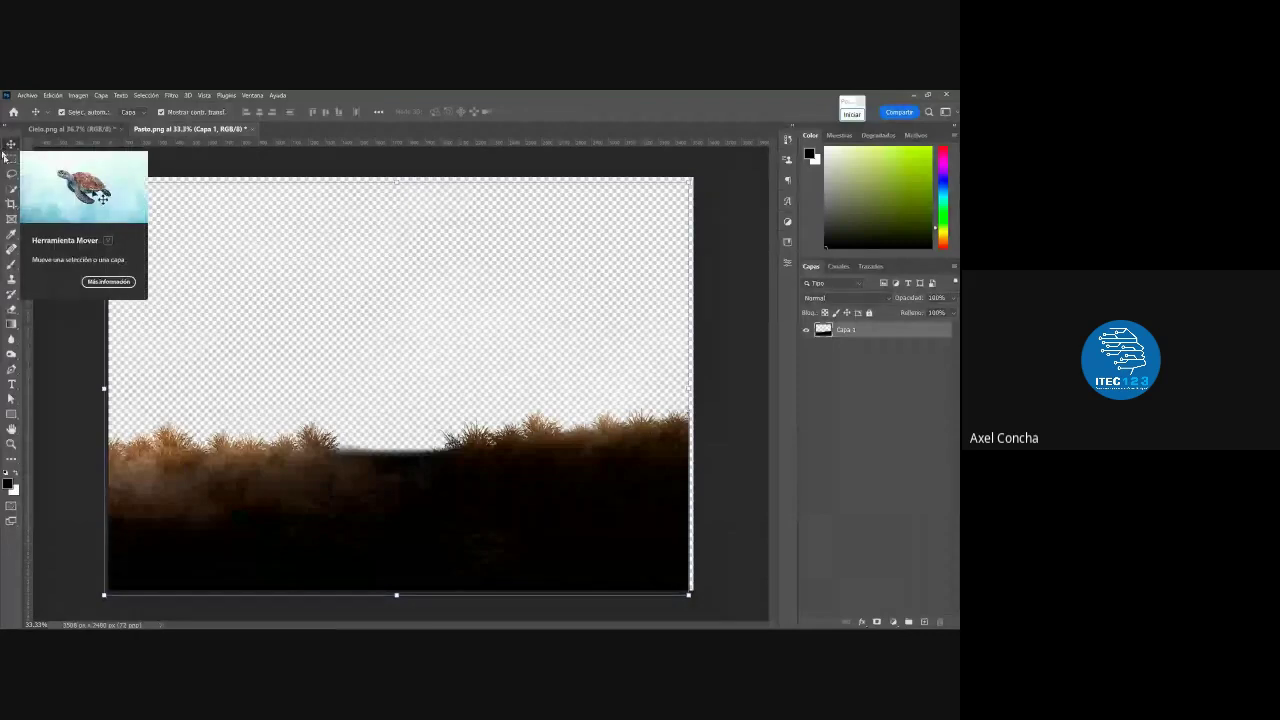
pyautogui.moveTo(362, 484); pyautogui.dragTo(461, 509)
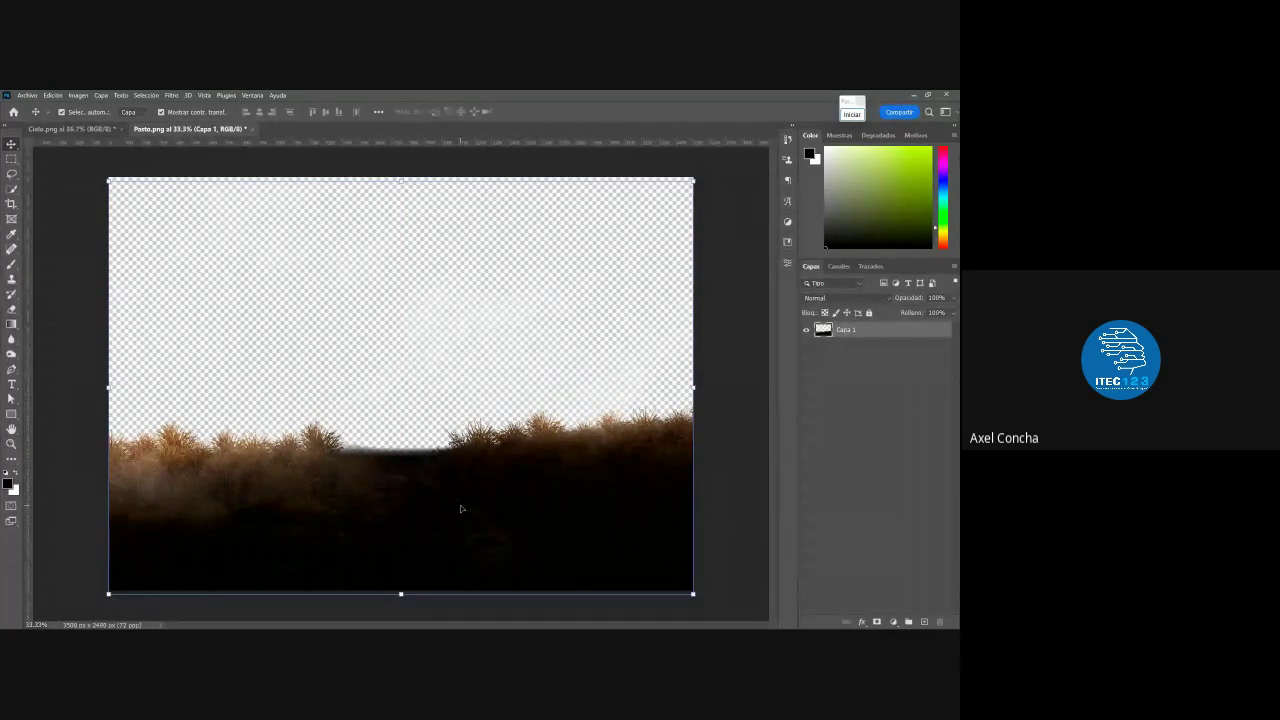
pyautogui.moveTo(508, 483); pyautogui.dragTo(510, 430)
pyautogui.moveTo(510, 430)
pyautogui.mouseDown()
pyautogui.moveTo(219, 266)
pyautogui.moveTo(230, 207)
pyautogui.mouseUp()
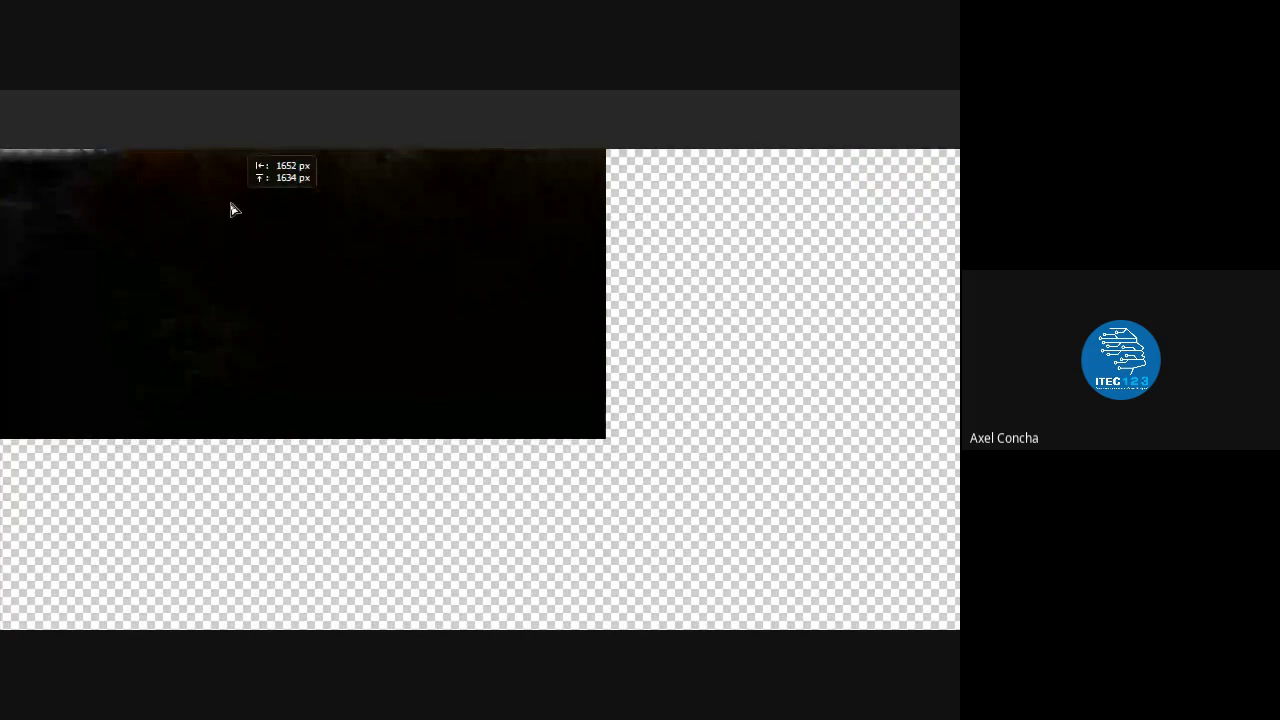
pyautogui.moveTo(231, 209)
pyautogui.mouseDown()
pyautogui.moveTo(622, 258)
pyautogui.moveTo(237, 189)
pyautogui.mouseUp()
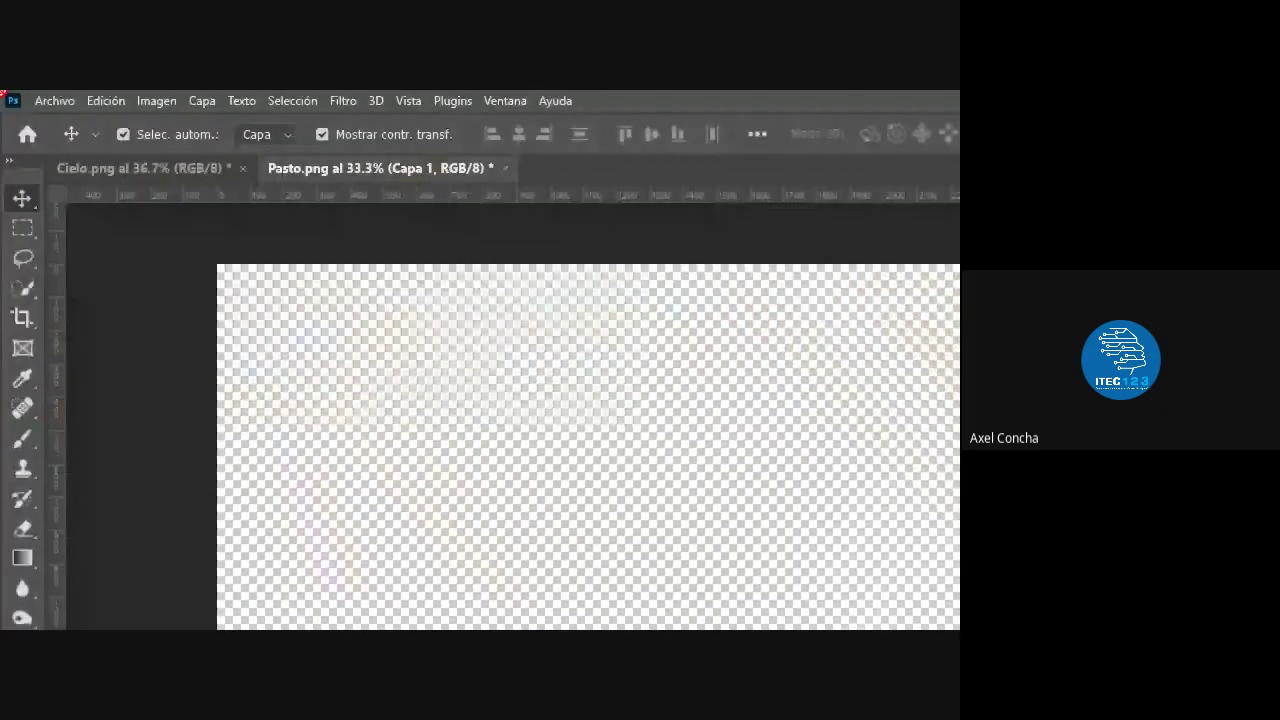
pyautogui.moveTo(262, 240); pyautogui.dragTo(201, 175)
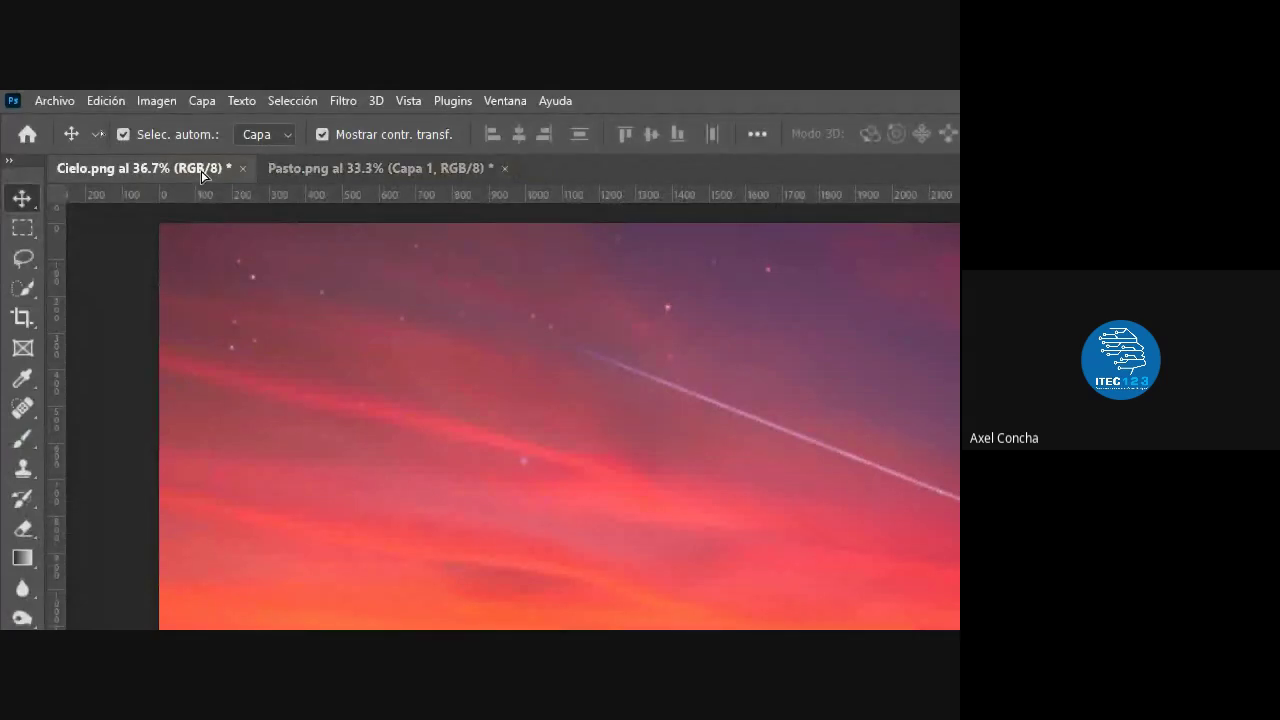
pyautogui.moveTo(201, 175); pyautogui.dragTo(189, 181)
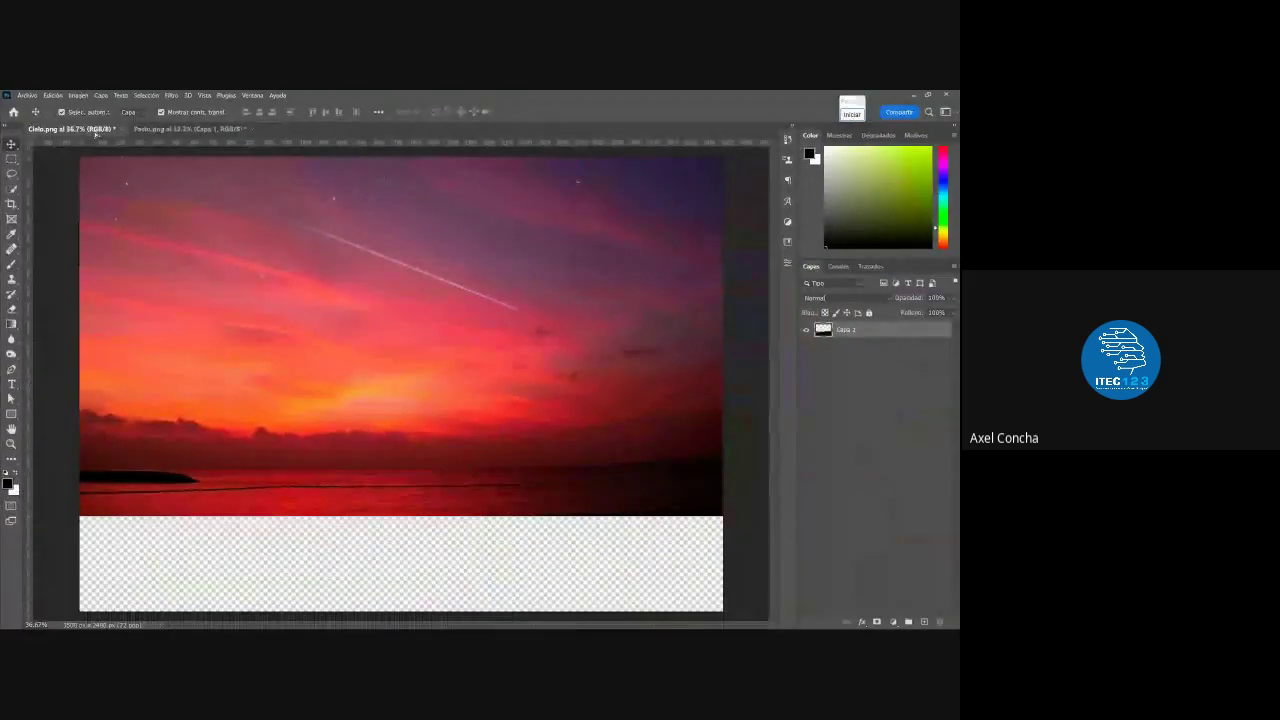
pyautogui.moveTo(96, 133)
pyautogui.mouseDown()
pyautogui.moveTo(518, 325)
pyautogui.moveTo(500, 323)
pyautogui.mouseUp()
pyautogui.moveTo(500, 323); pyautogui.dragTo(499, 320)
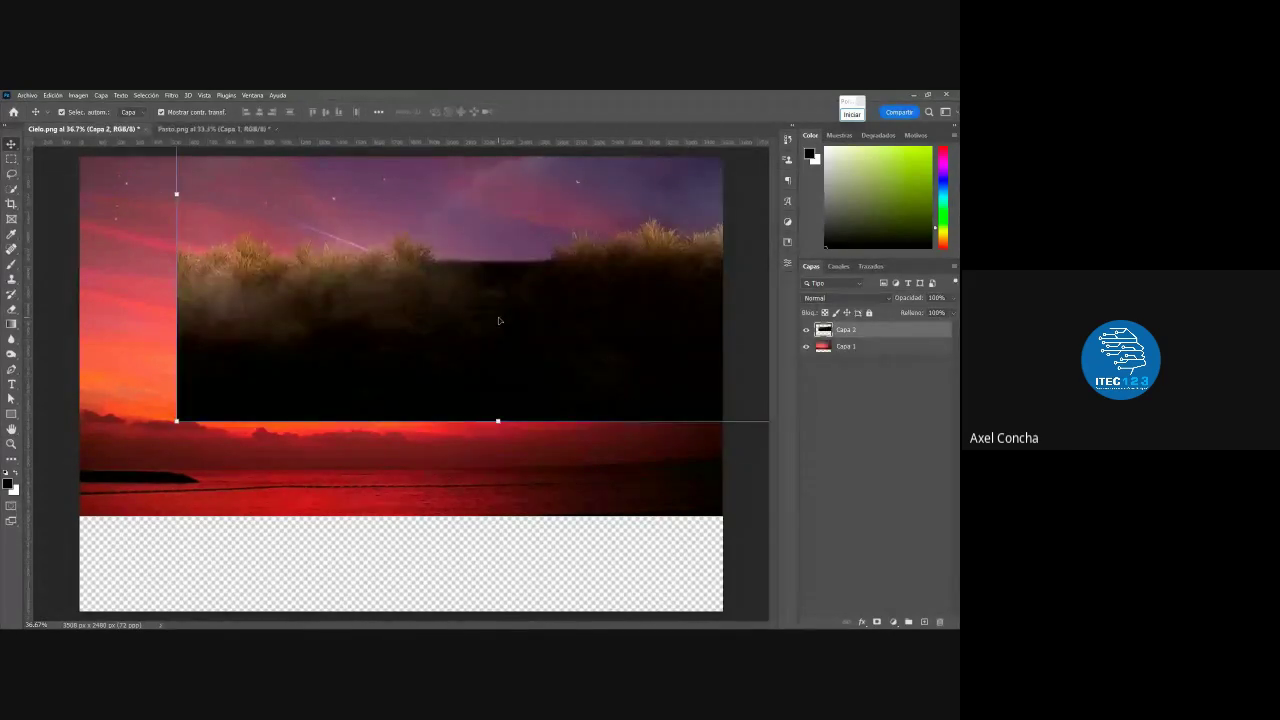
pyautogui.moveTo(602, 306)
pyautogui.mouseDown()
pyautogui.moveTo(506, 341)
pyautogui.moveTo(507, 496)
pyautogui.mouseUp()
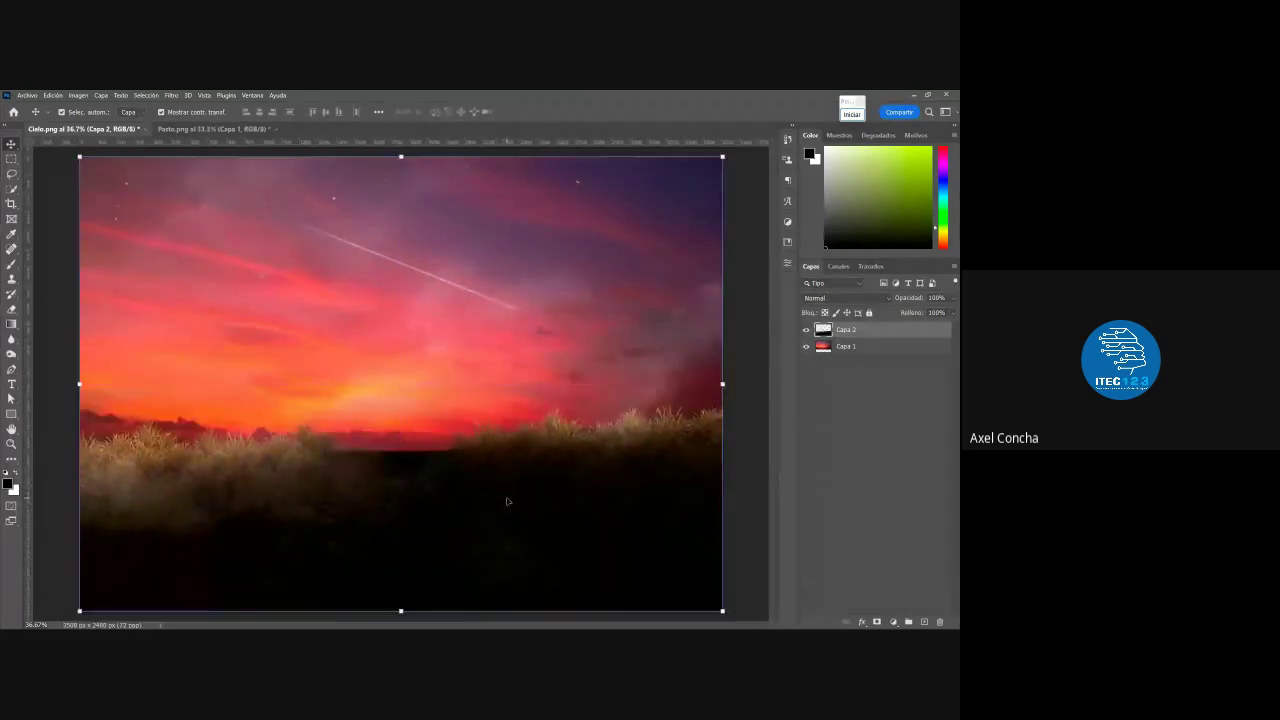
pyautogui.click(750, 480)
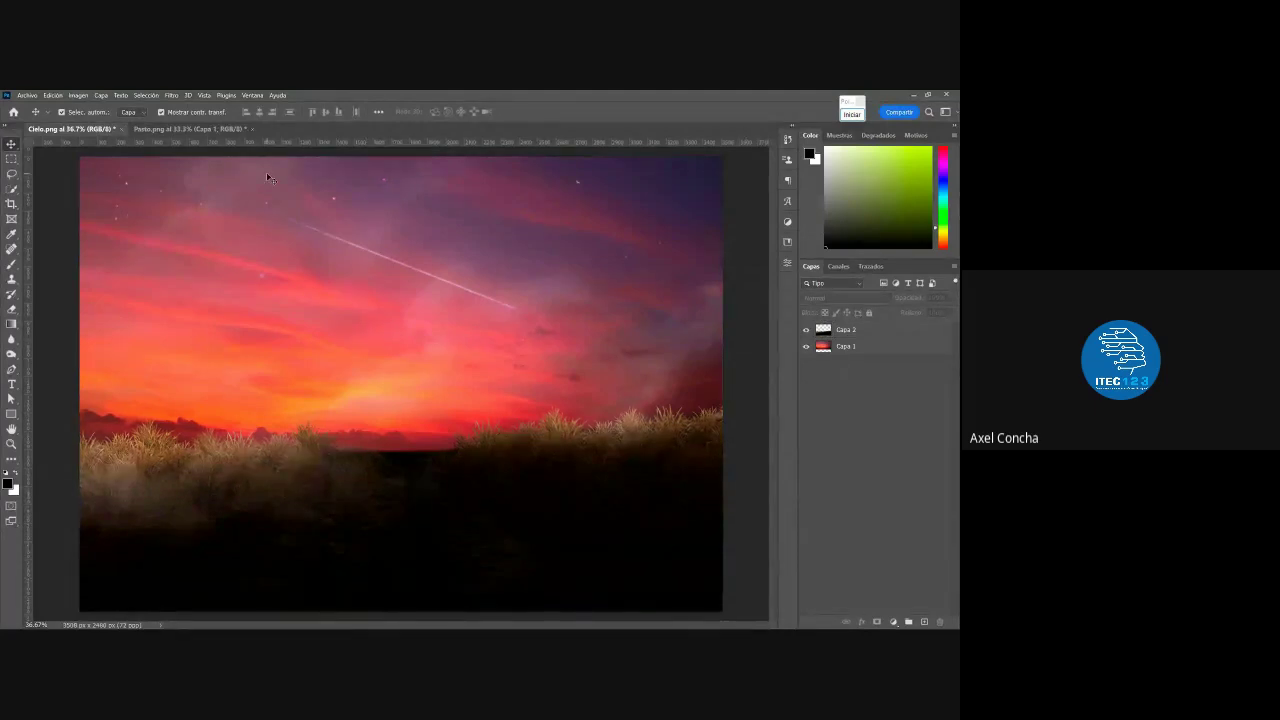
# Nudge the grass layer in Pasto.png and carry it toward the Cielo.png tab again
pyautogui.click(195, 129)
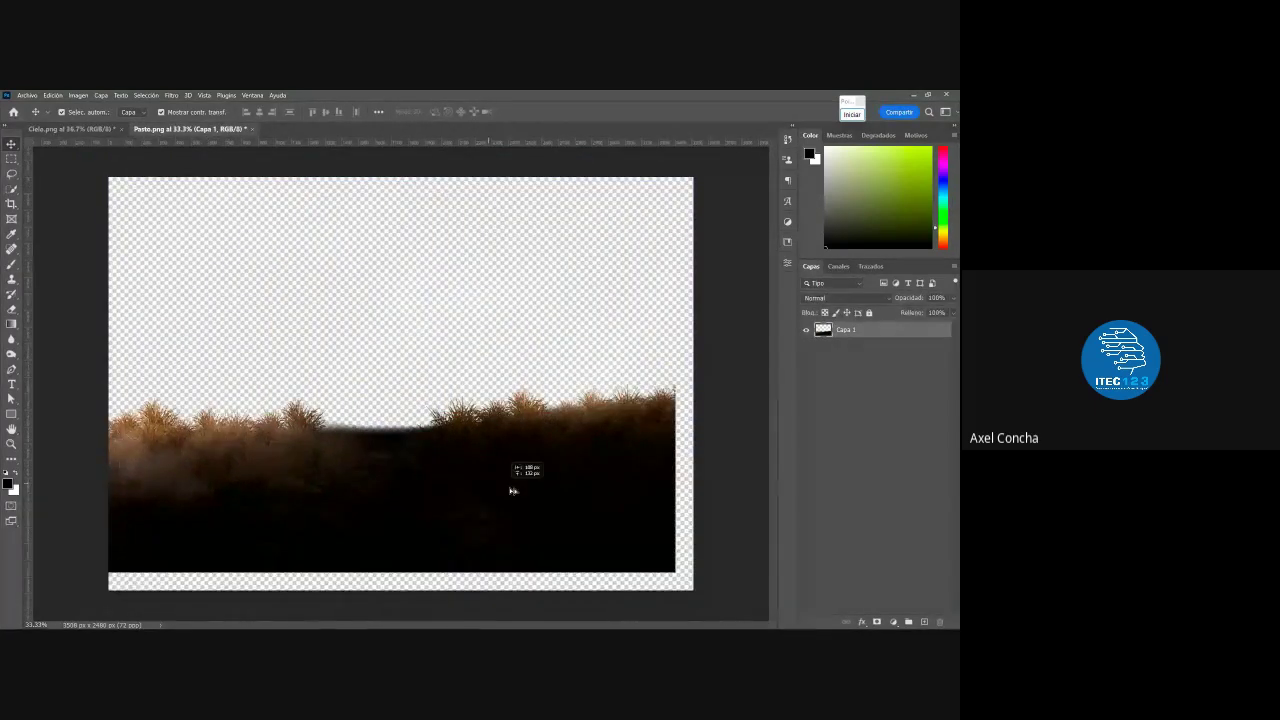
pyautogui.moveTo(514, 471); pyautogui.dragTo(526, 465)
pyautogui.click(38, 129)
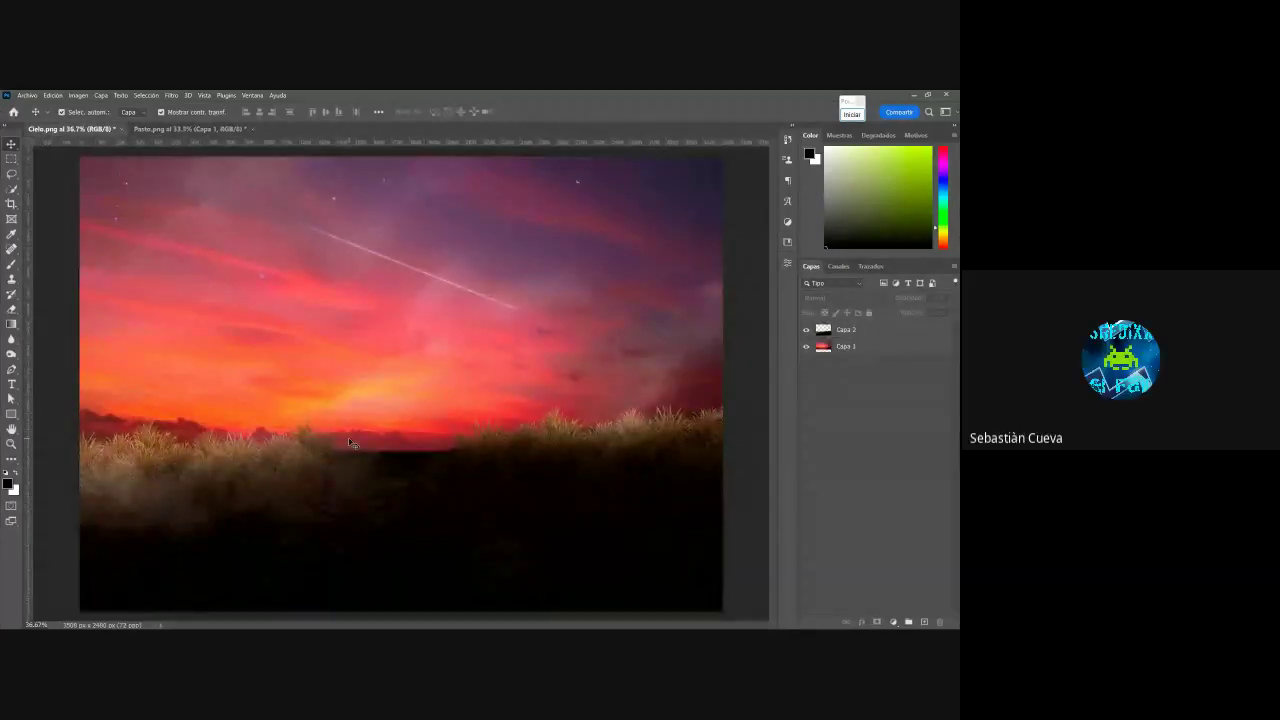
pyautogui.click(205, 130)
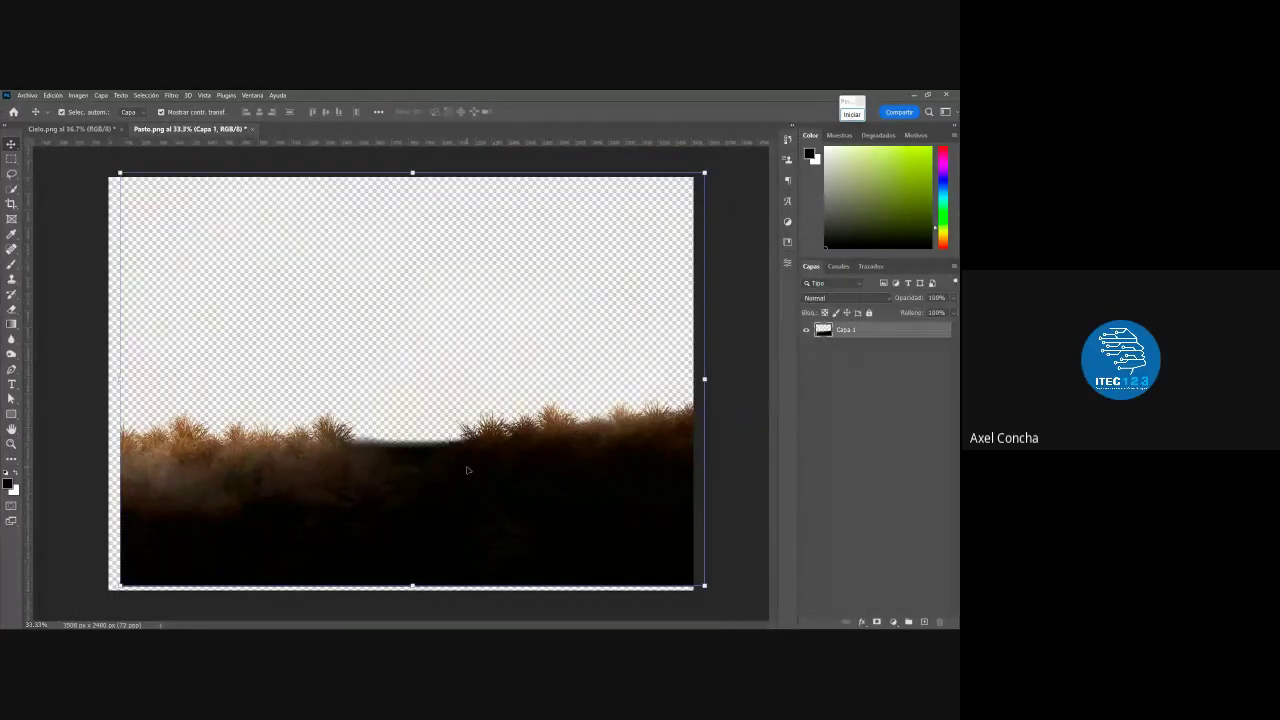
pyautogui.moveTo(467, 470); pyautogui.dragTo(454, 479)
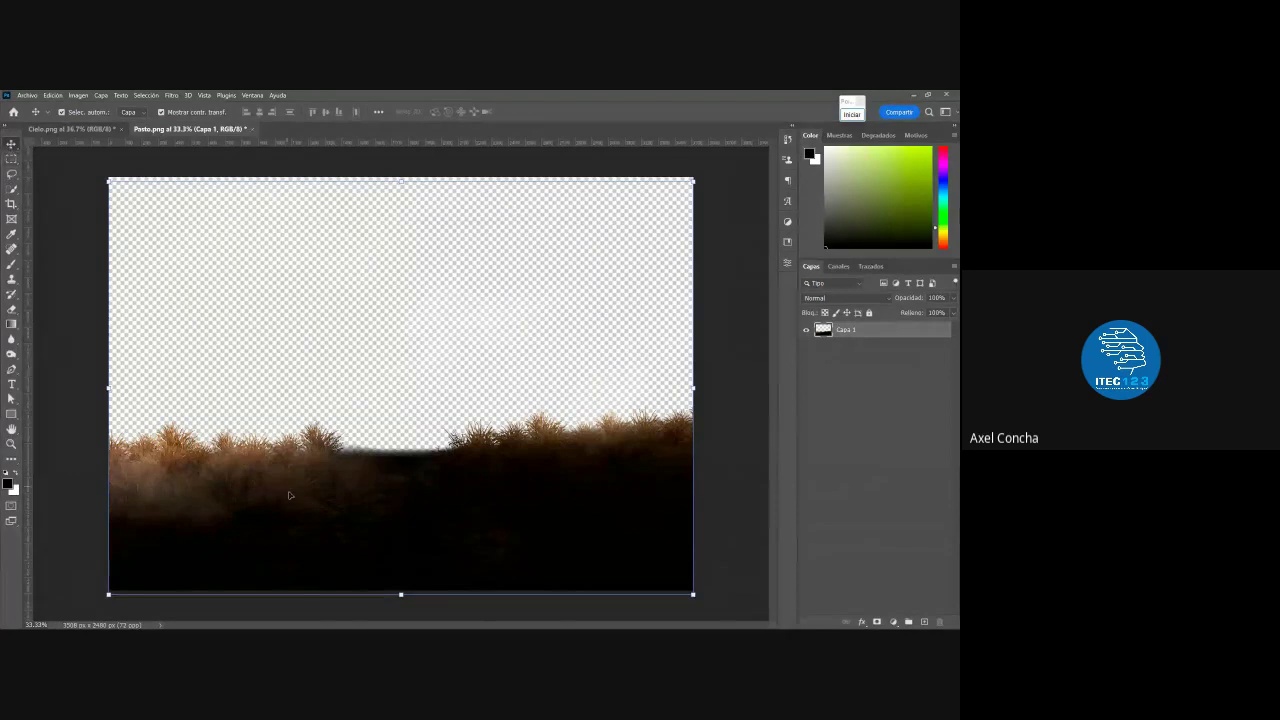
pyautogui.moveTo(319, 495)
pyautogui.mouseDown()
pyautogui.moveTo(374, 458)
pyautogui.moveTo(360, 420)
pyautogui.moveTo(326, 437)
pyautogui.moveTo(340, 434)
pyautogui.moveTo(149, 217)
pyautogui.moveTo(38, 260)
pyautogui.moveTo(73, 138)
pyautogui.mouseUp()
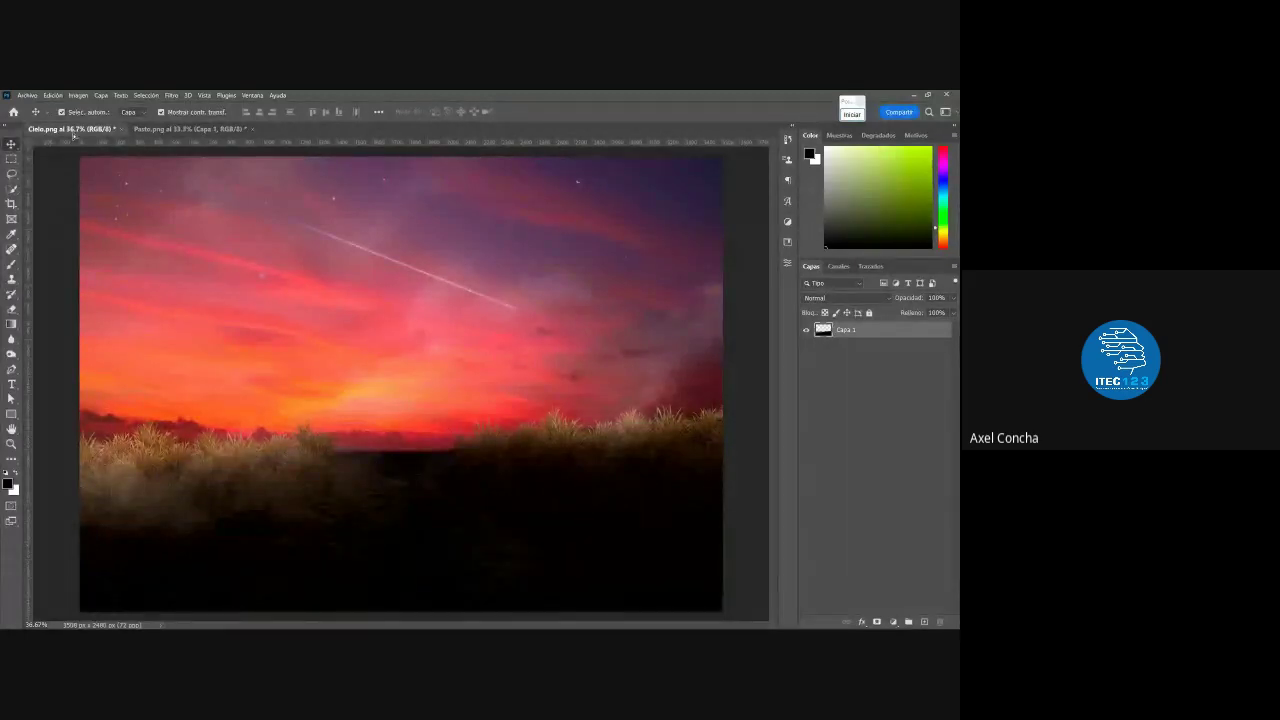
# Delete the duplicate grass layer Capa 3, keeping grass Capa 2 above sky Capa 1
pyautogui.moveTo(221, 226)
pyautogui.mouseDown()
pyautogui.moveTo(459, 420)
pyautogui.moveTo(447, 365)
pyautogui.moveTo(429, 349)
pyautogui.moveTo(458, 387)
pyautogui.moveTo(449, 406)
pyautogui.moveTo(474, 417)
pyautogui.mouseUp()
pyautogui.press('Delete')
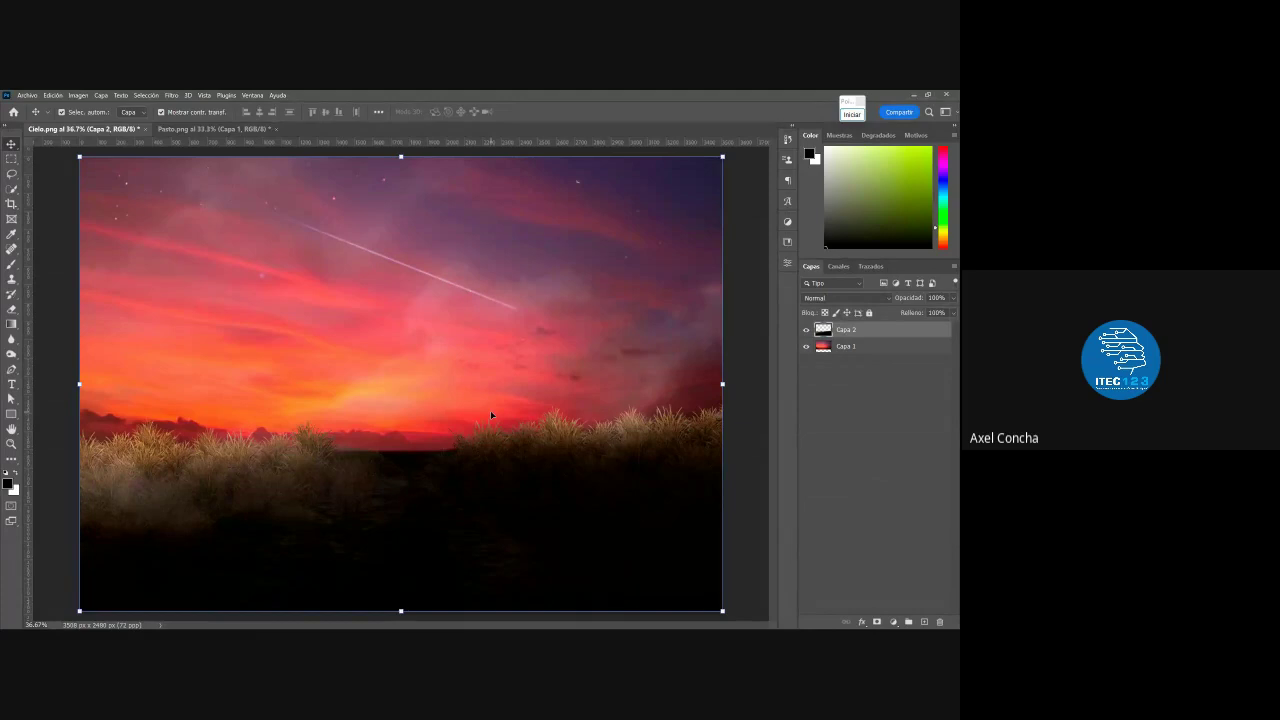
pyautogui.moveTo(490, 414); pyautogui.dragTo(540, 495)
pyautogui.click(744, 460)
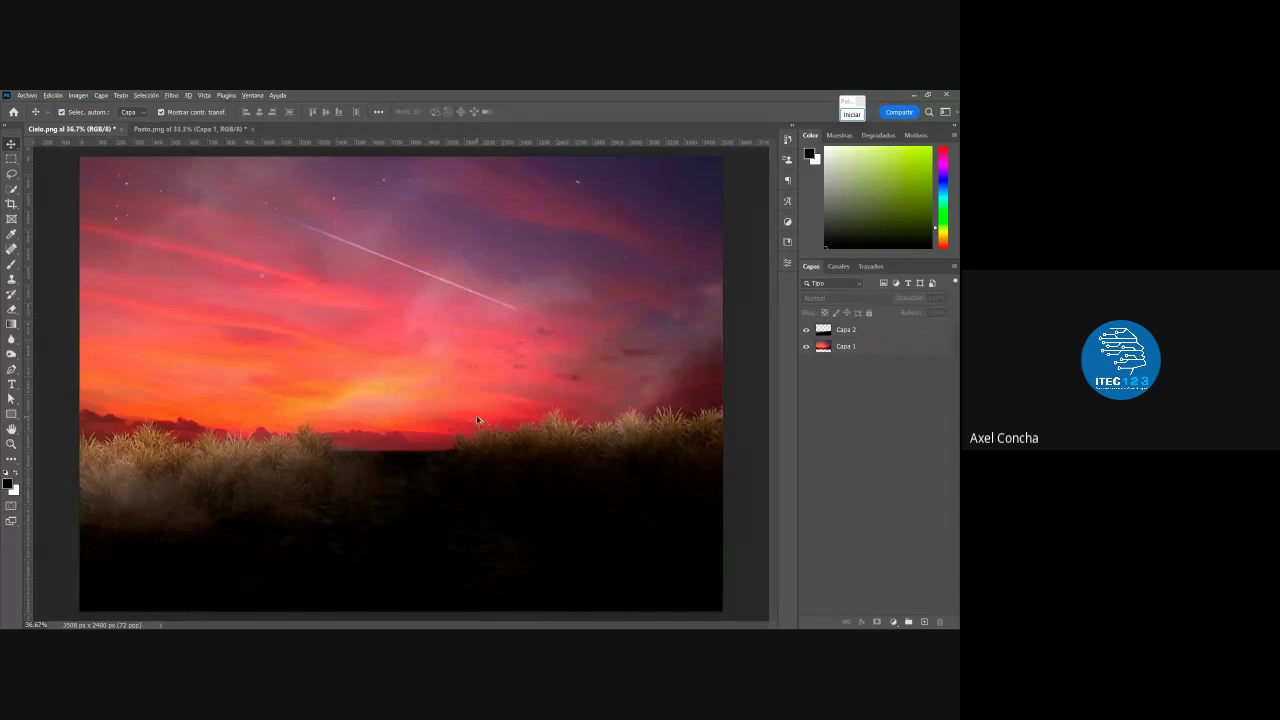
pyautogui.hotkey('alt', 'Tab')
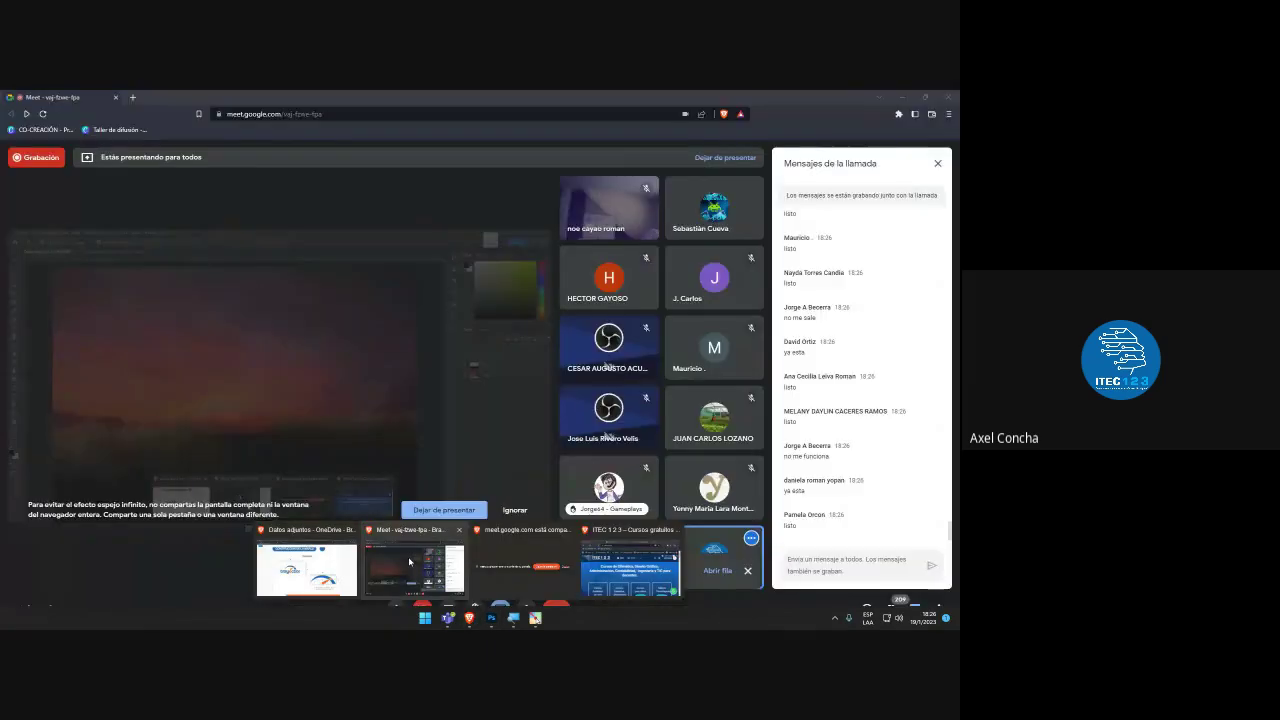
pyautogui.moveTo(470, 618)
pyautogui.click(407, 562)
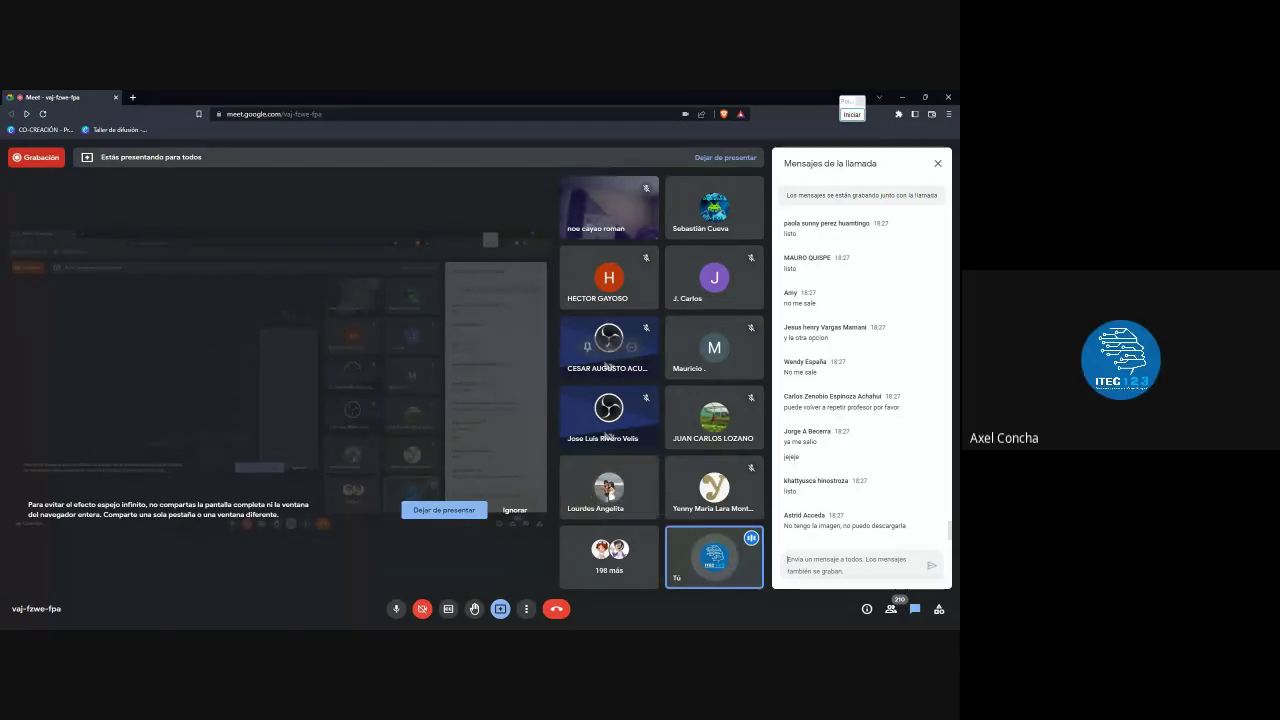
pyautogui.click(902, 97)
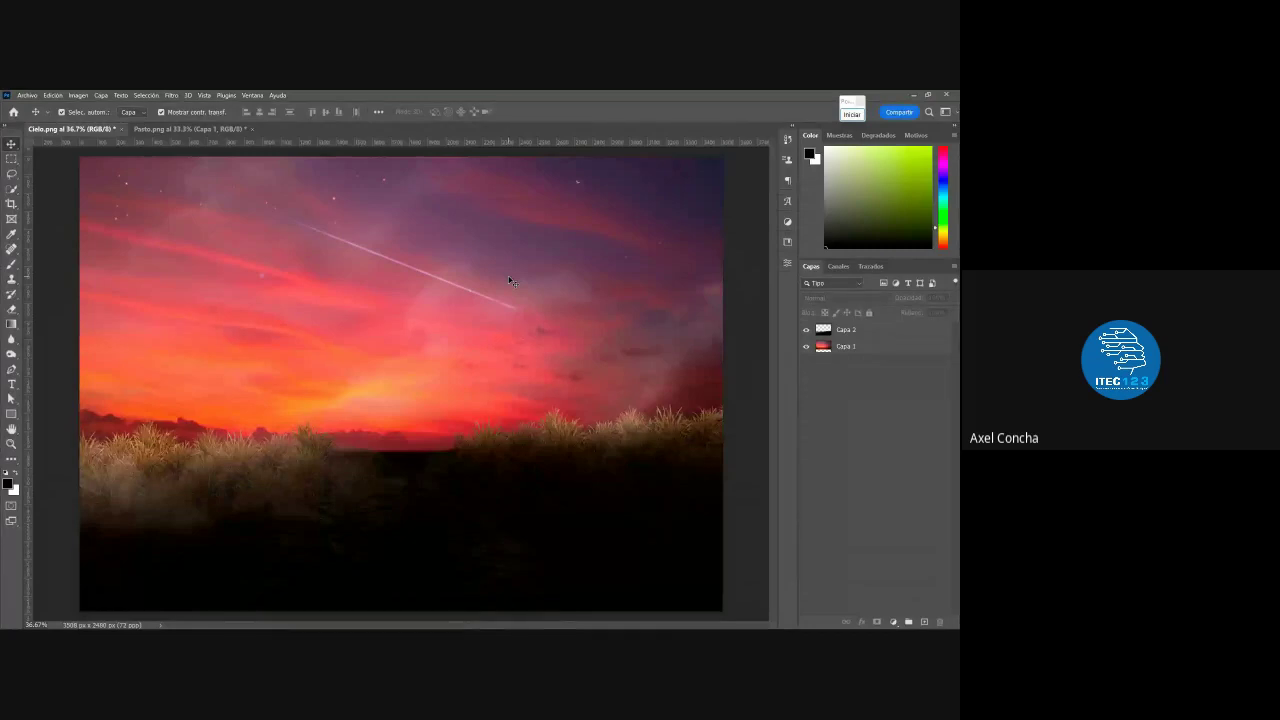
# Switch to Pasto.png and drag its grass layer toward Cielo.png to demonstrate copying it
pyautogui.click(190, 129)
pyautogui.moveTo(582, 450)
pyautogui.mouseDown()
pyautogui.moveTo(578, 440)
pyautogui.moveTo(603, 480)
pyautogui.moveTo(618, 467)
pyautogui.mouseUp()
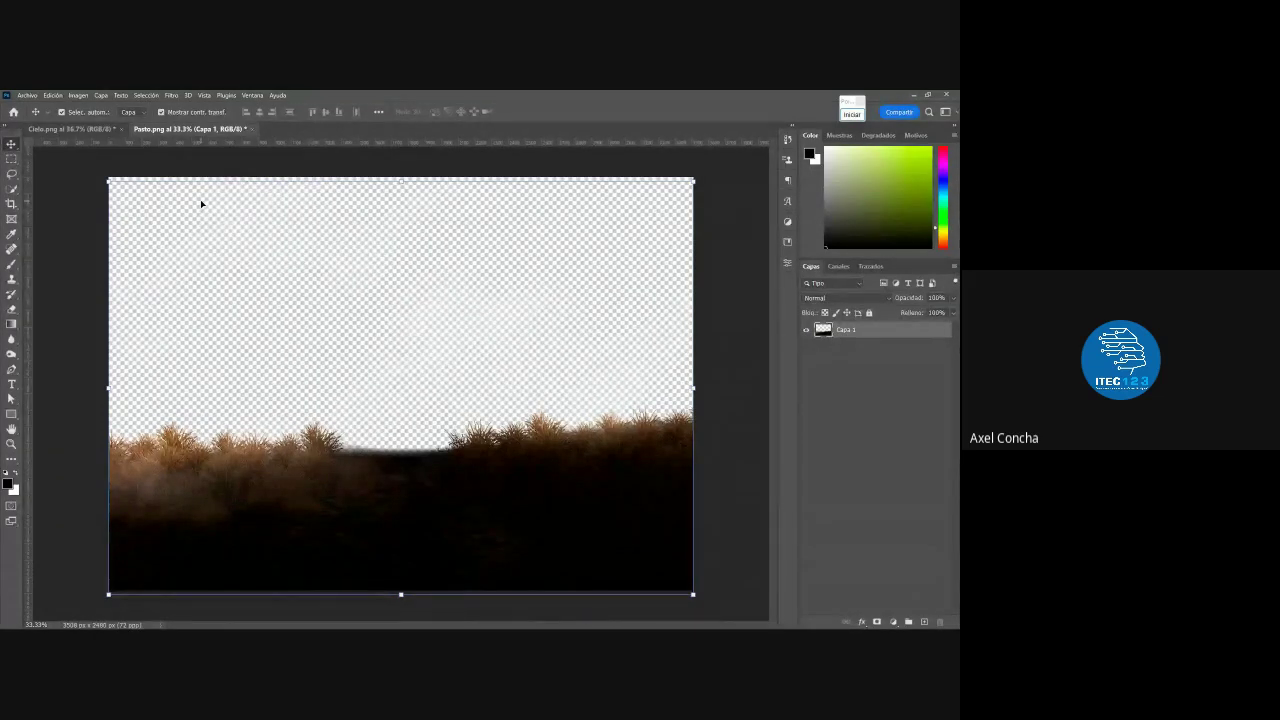
pyautogui.moveTo(201, 204); pyautogui.dragTo(186, 335)
# Drag the grass layer from Pasto.png onto the Cielo.png tab again, then open the Archivo menu
pyautogui.moveTo(414, 443); pyautogui.dragTo(31, 95)
pyautogui.click(31, 95)
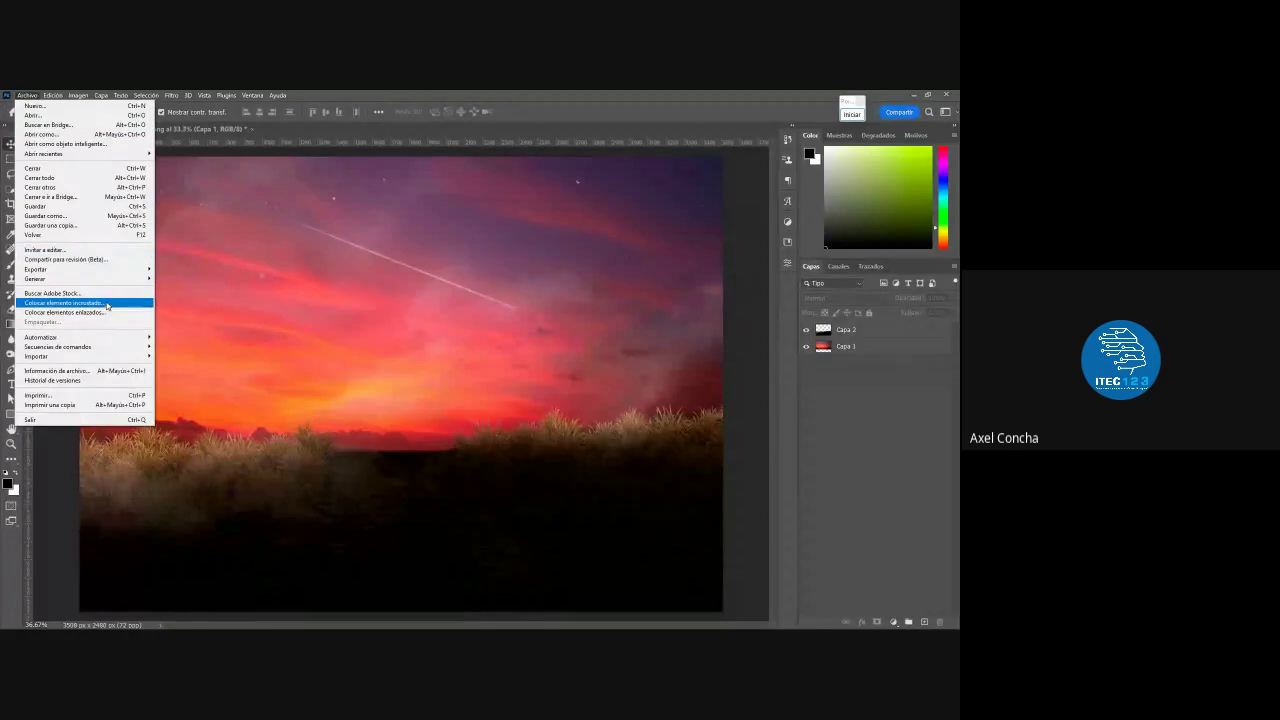
pyautogui.moveTo(36, 278)
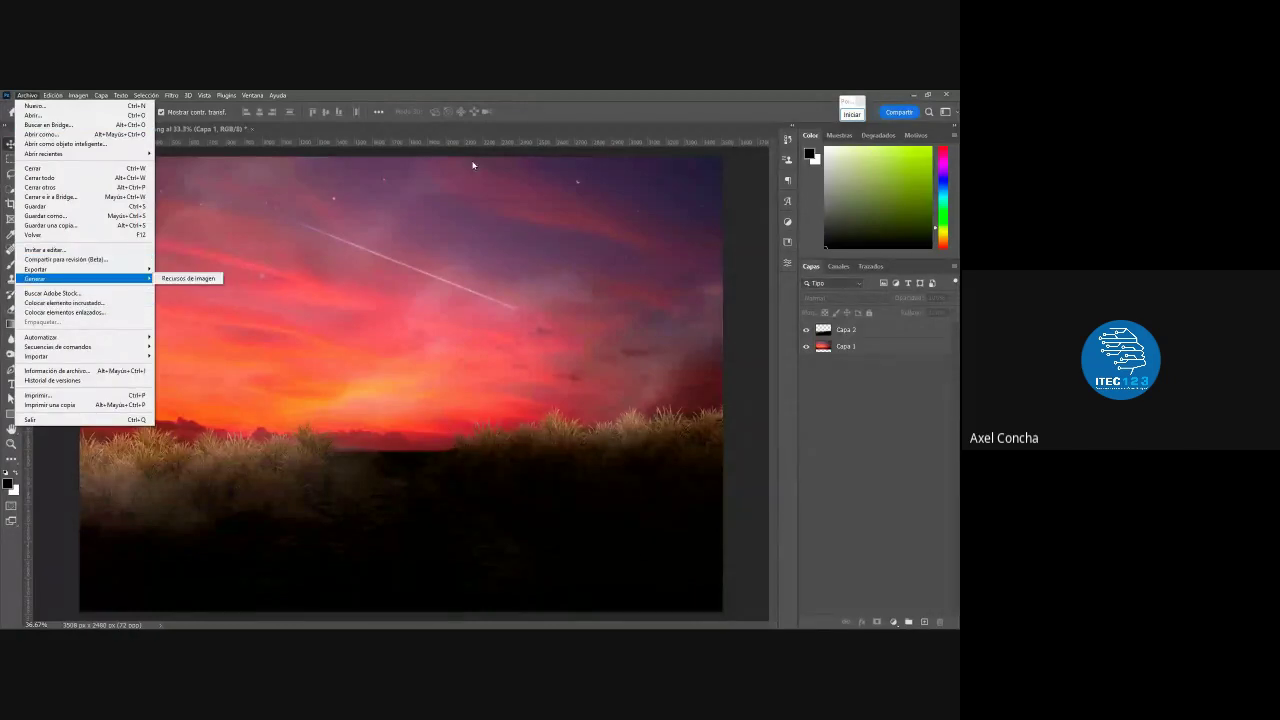
pyautogui.click(475, 162)
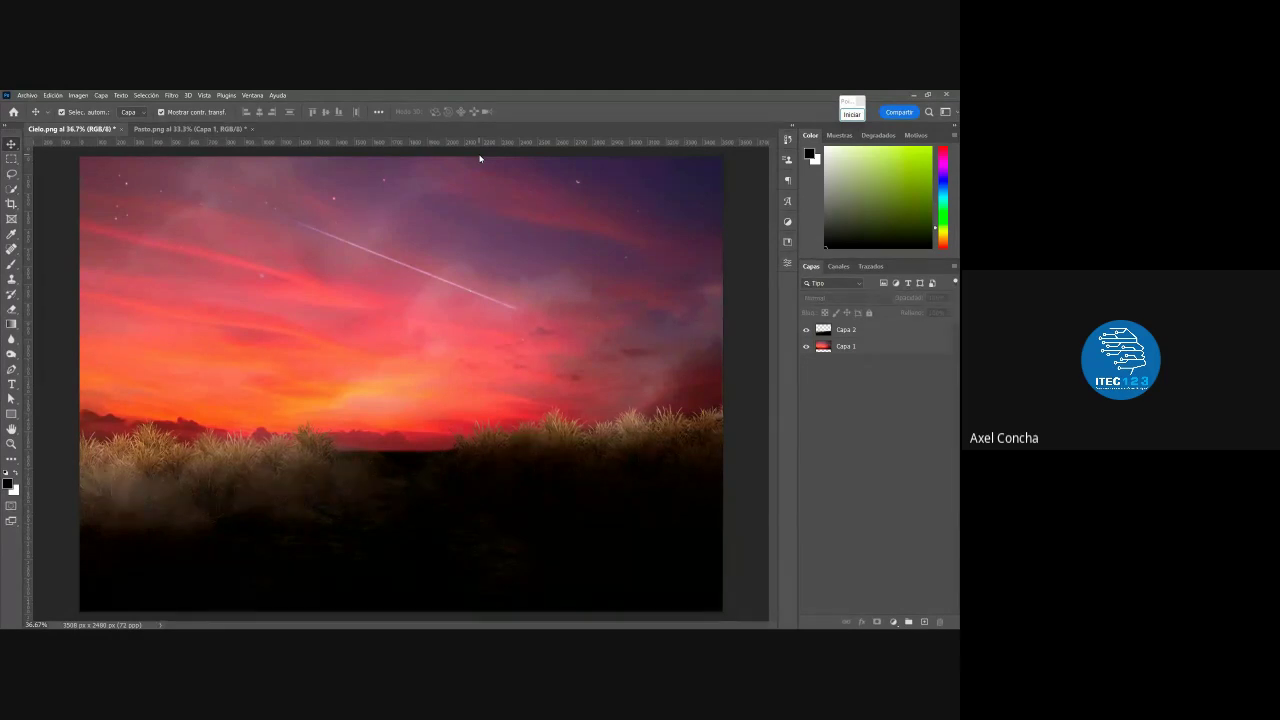
pyautogui.click(195, 129)
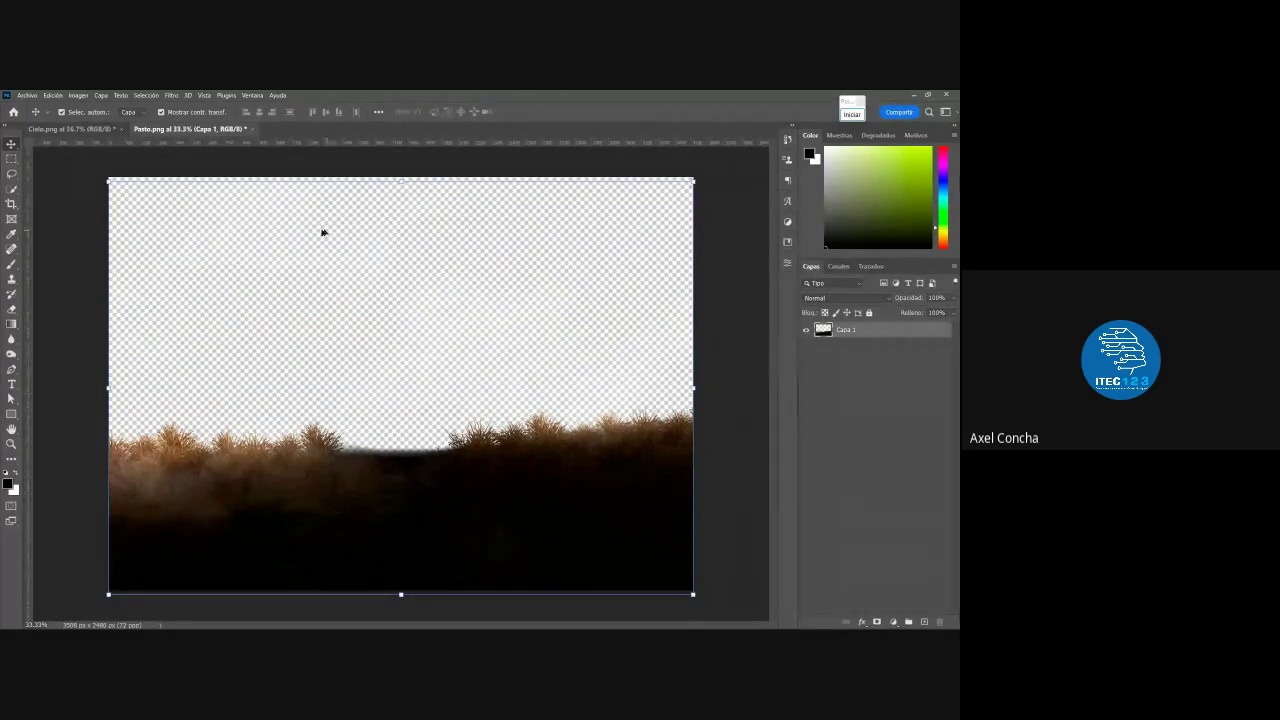
pyautogui.moveTo(323, 231); pyautogui.dragTo(245, 243)
pyautogui.click(26, 95)
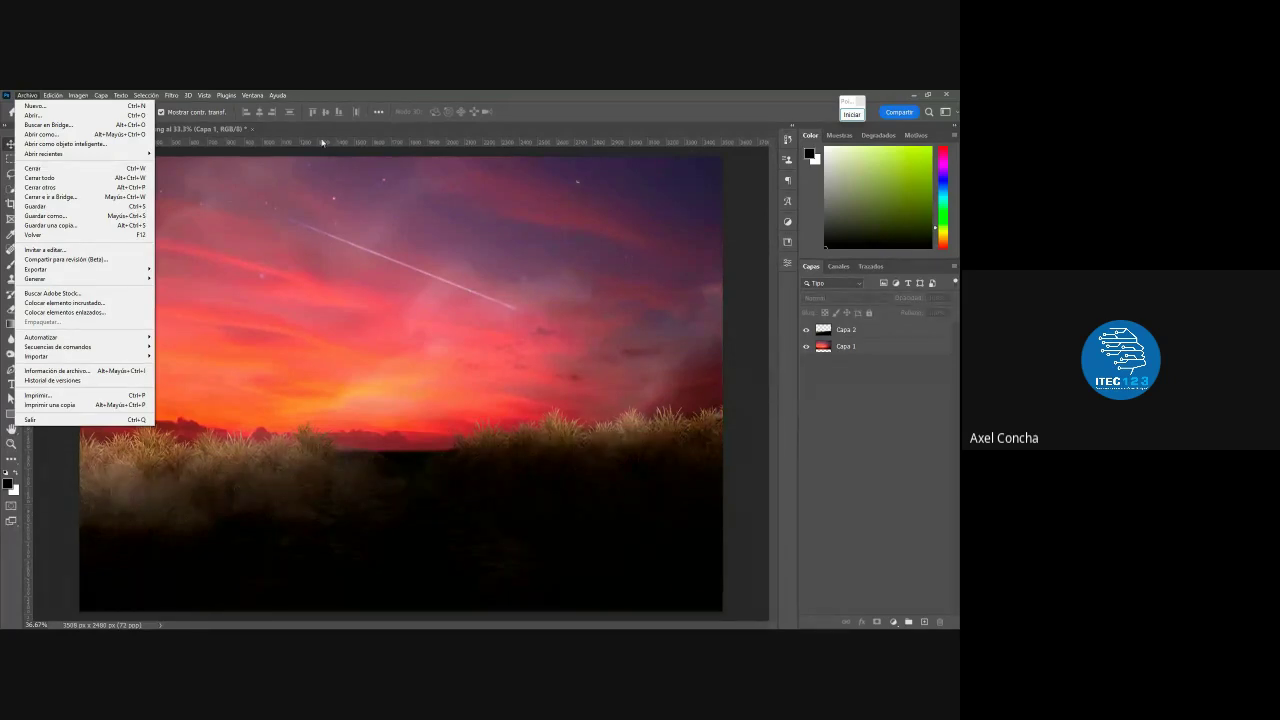
# Copy the Pasto.png grass into Cielo.png as Capa 2, deselect it, and switch to Google Meet
pyautogui.press('Escape')
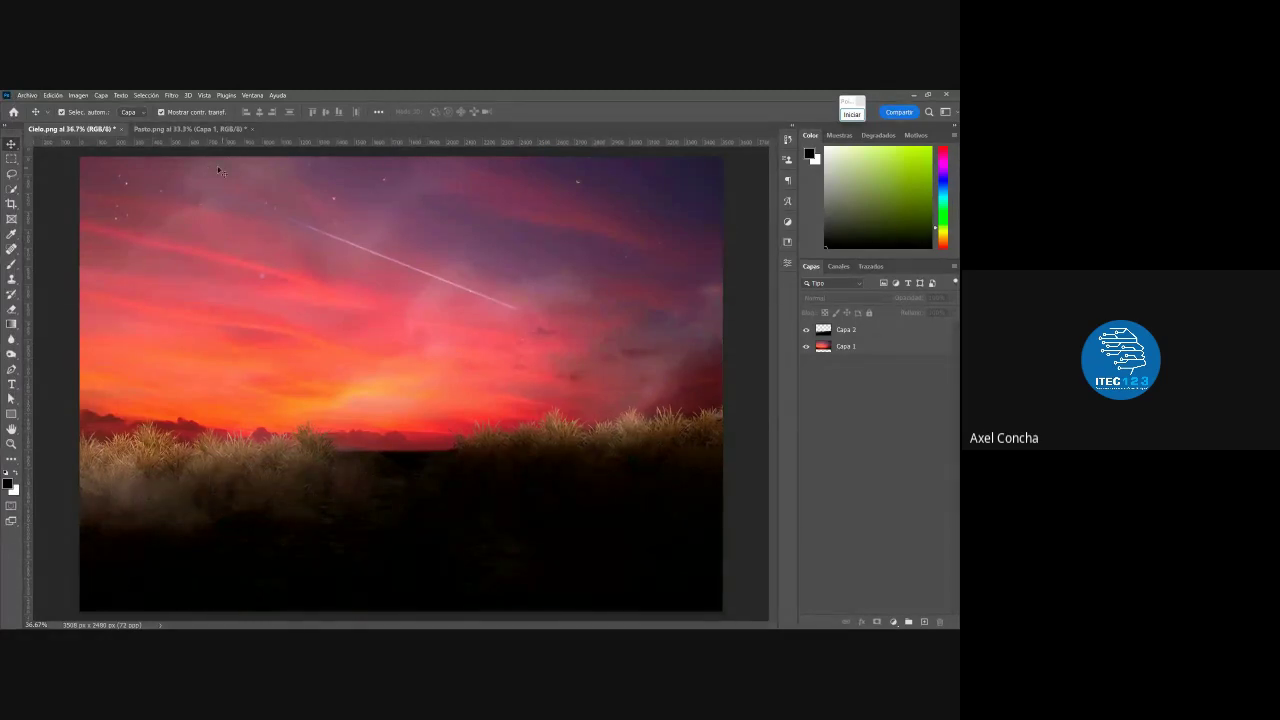
pyautogui.click(190, 129)
pyautogui.moveTo(67, 113); pyautogui.dragTo(100, 180)
pyautogui.click(477, 487)
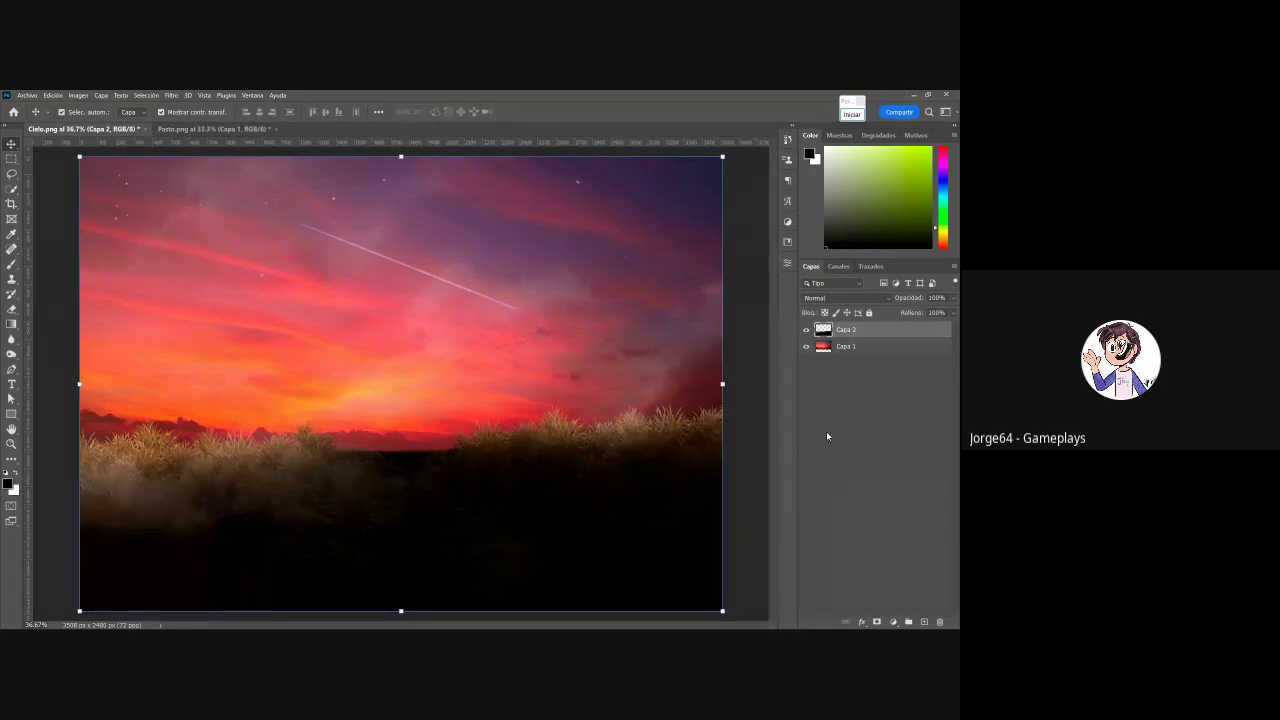
pyautogui.click(754, 426)
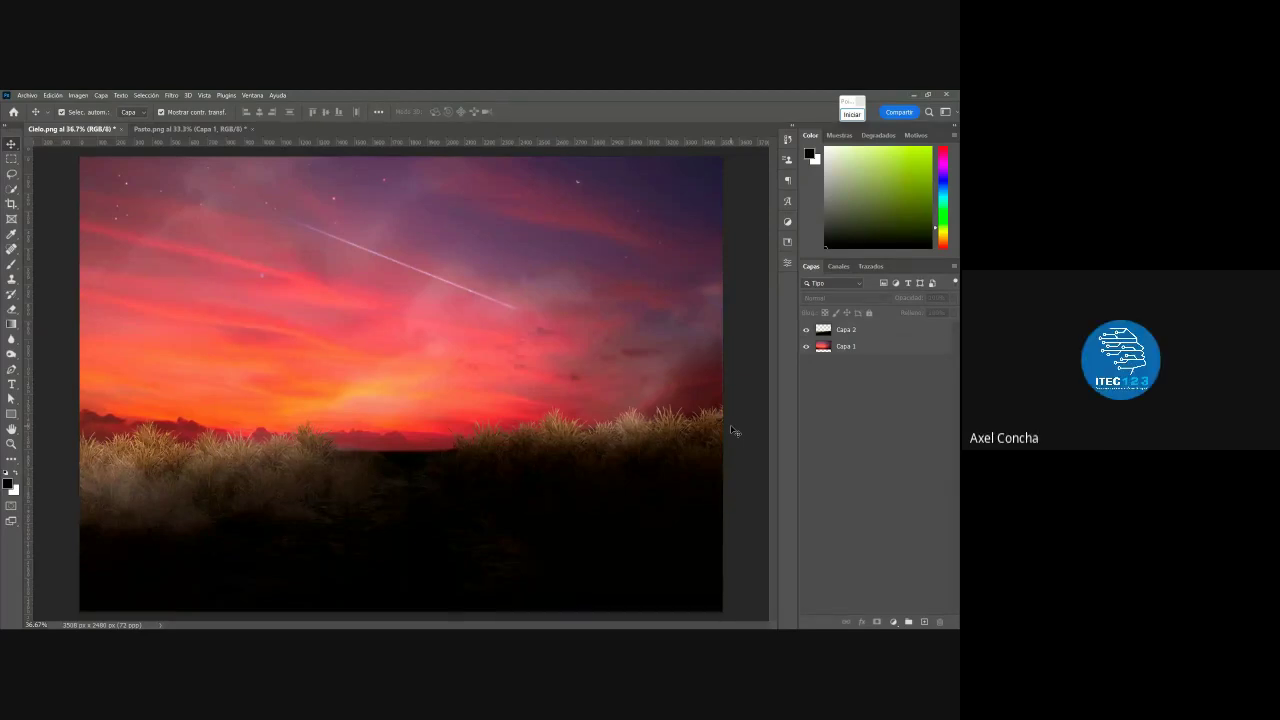
pyautogui.hotkey('alt', 'Tab')
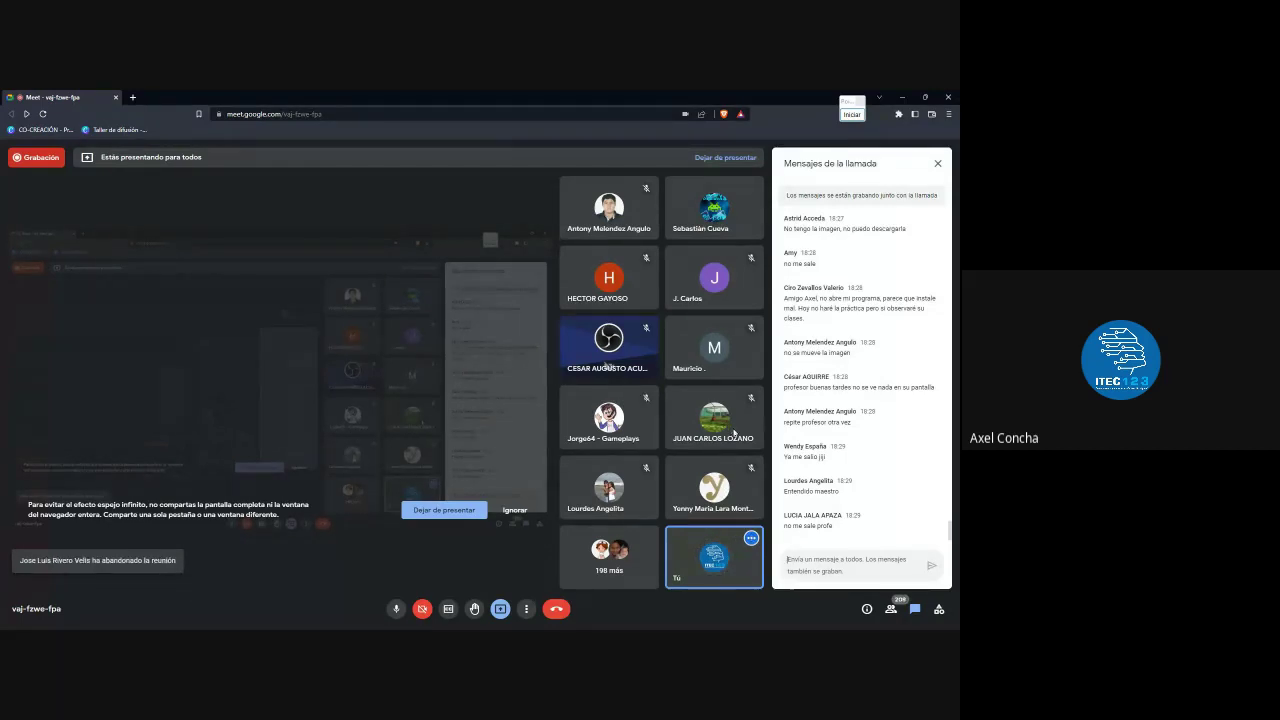
# Scroll through the Meet chat messages, then return to Photoshop
pyautogui.scroll(1, 823, 376)
pyautogui.scroll(-3, 823, 376)
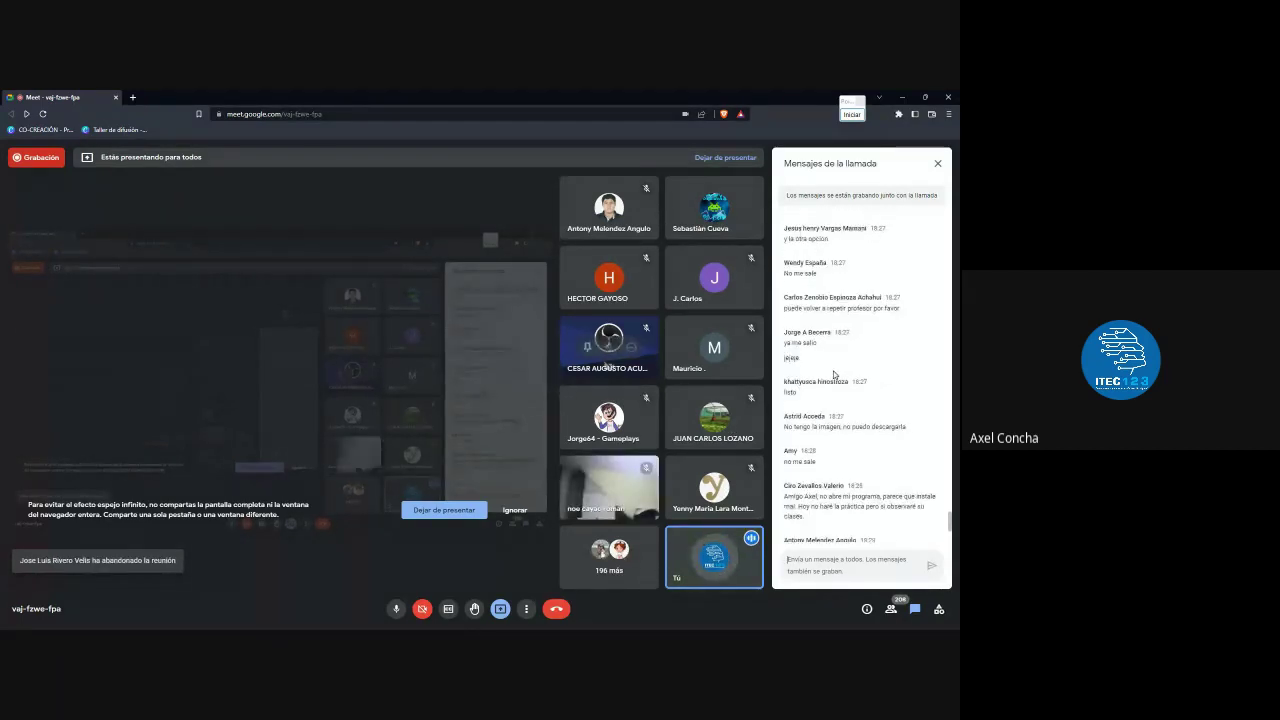
pyautogui.hotkey('alt', 'Tab')
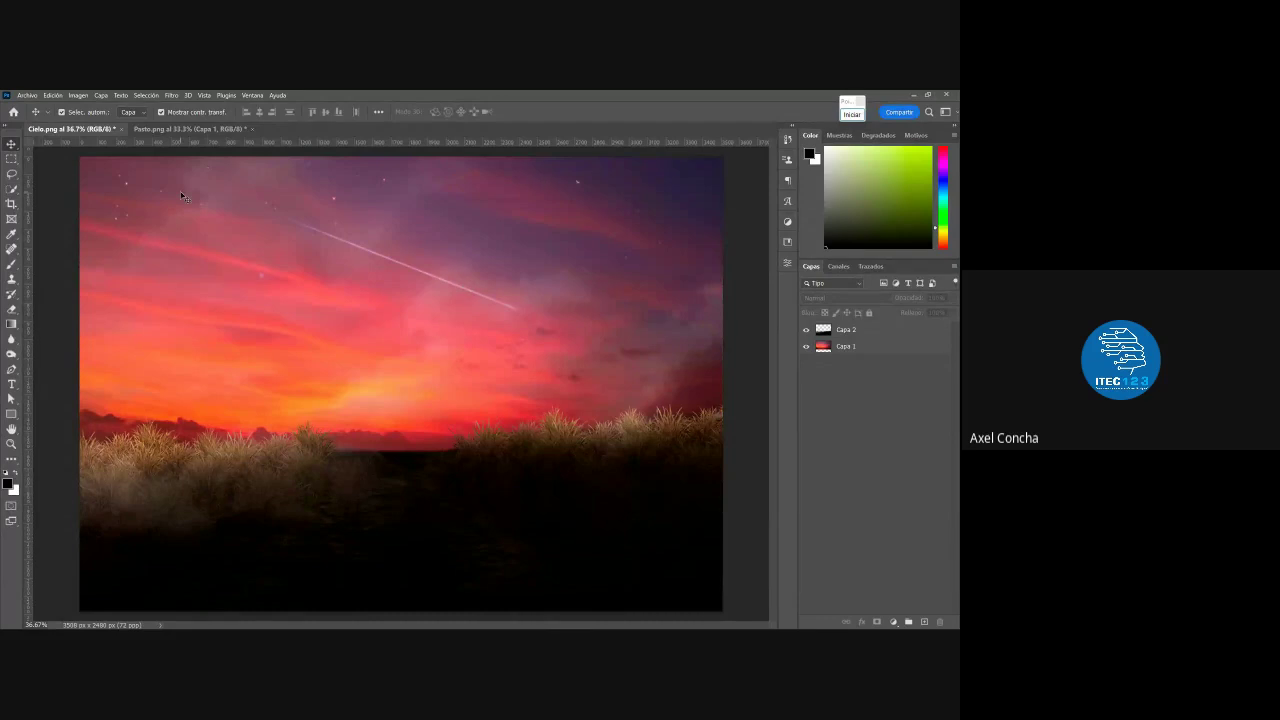
# Nudge the Pasto.png grass layer up and slightly left with the Move tool
pyautogui.click(160, 133)
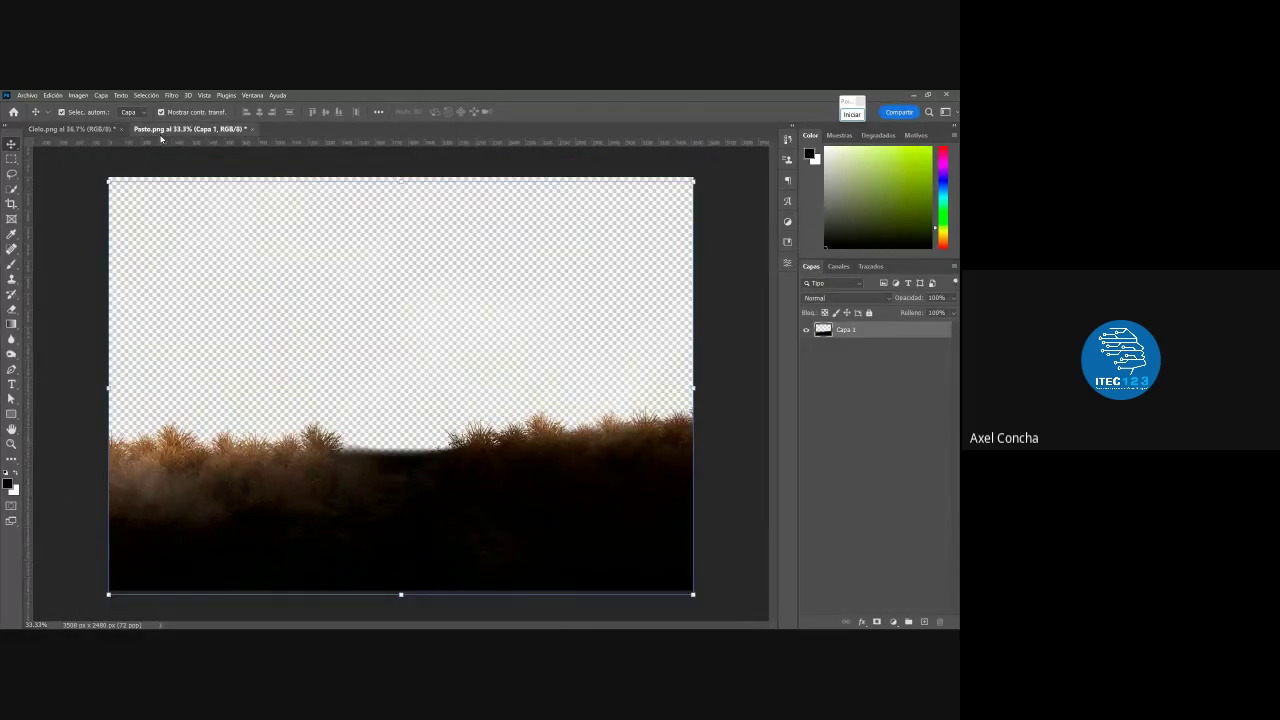
pyautogui.click(112, 131)
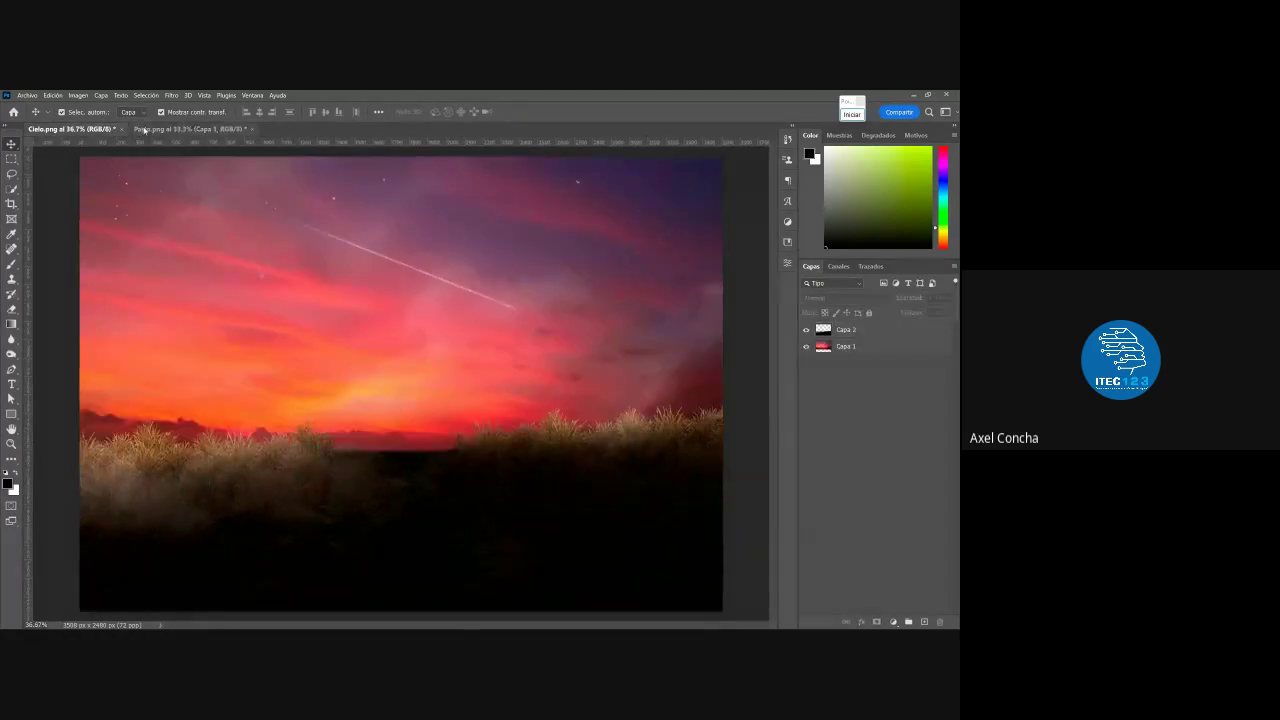
pyautogui.click(141, 130)
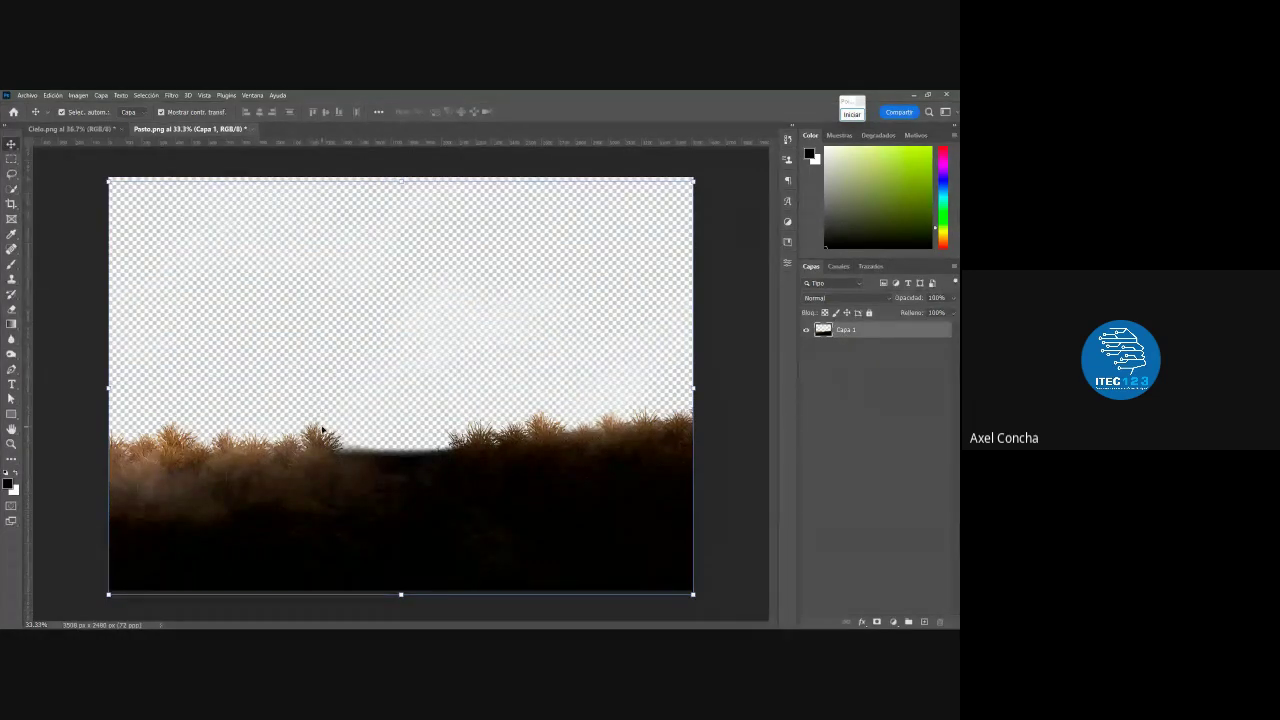
pyautogui.moveTo(283, 479)
pyautogui.mouseDown()
pyautogui.moveTo(272, 405)
pyautogui.moveTo(322, 378)
pyautogui.moveTo(106, 135)
pyautogui.moveTo(88, 133)
pyautogui.mouseUp()
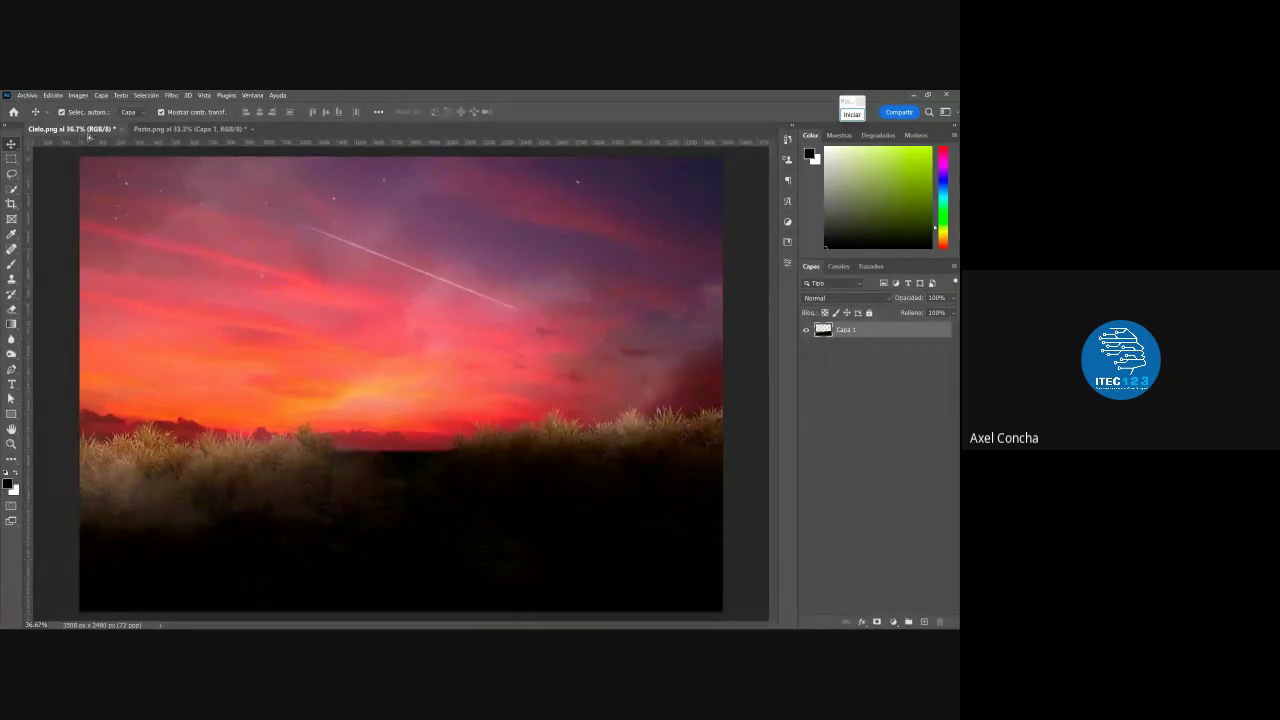
# Drag the grass layer into Cielo.png, then undo the extra copy
pyautogui.moveTo(88, 135)
pyautogui.mouseDown()
pyautogui.moveTo(433, 395)
pyautogui.moveTo(430, 382)
pyautogui.mouseUp()
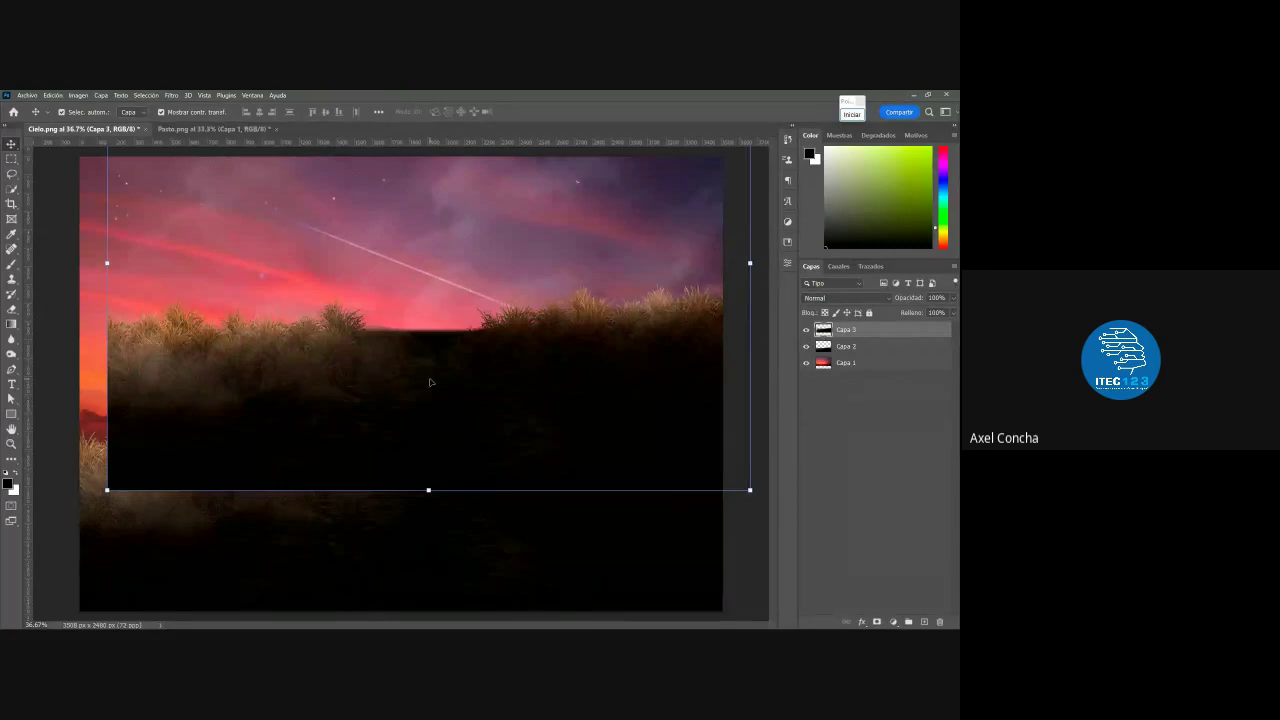
pyautogui.hotkey('ctrl', 'z')
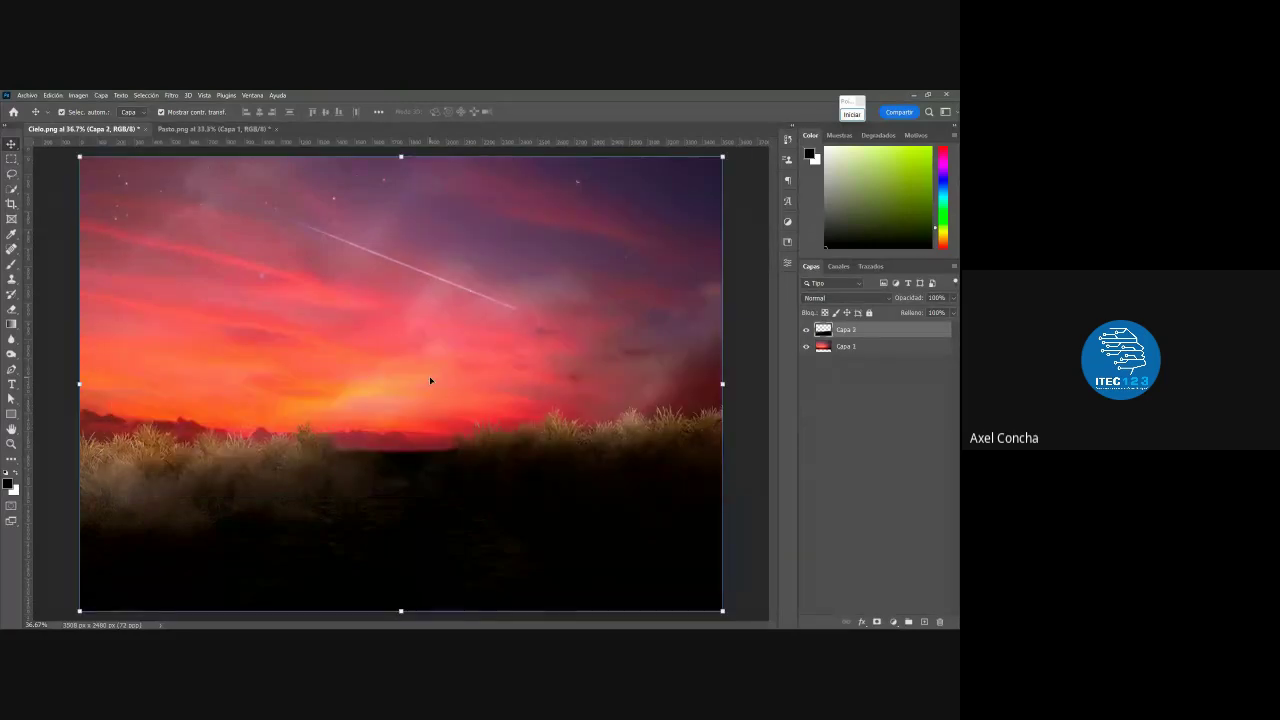
pyautogui.click(213, 129)
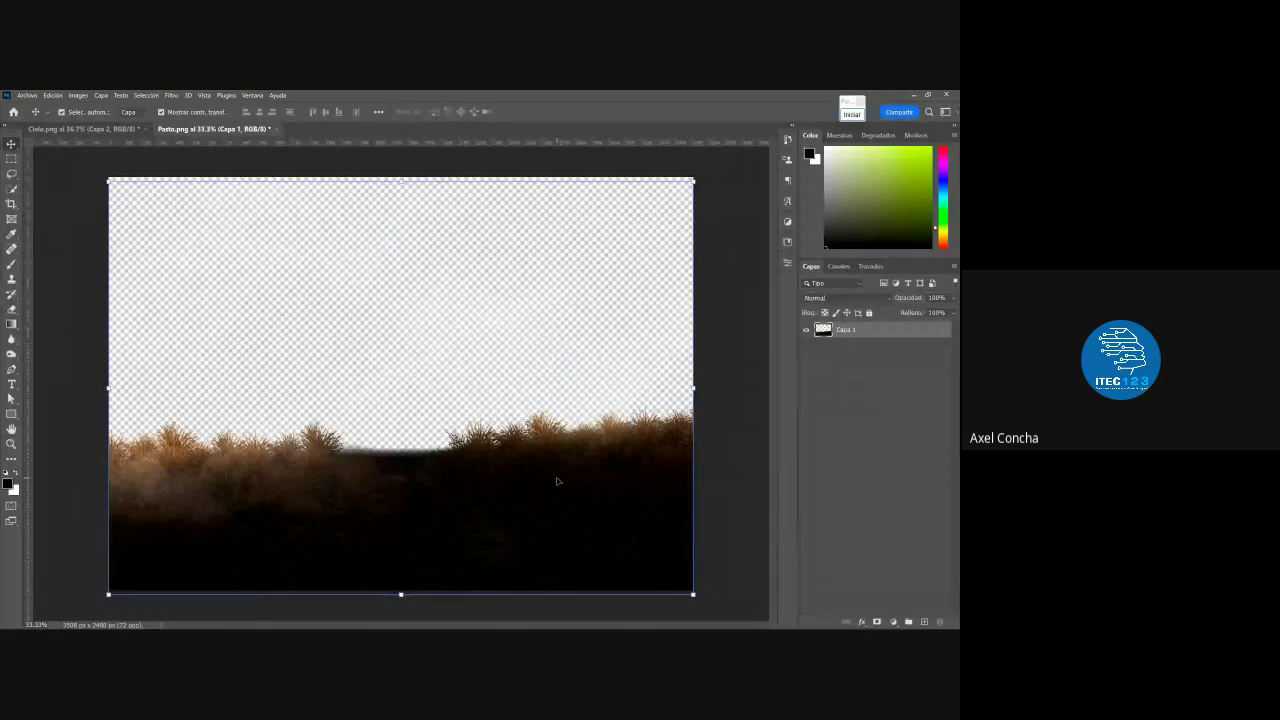
# Place one grass layer over the Cielo.png sky, undoing the extra paste, then switch to Meet
pyautogui.moveTo(558, 481); pyautogui.dragTo(309, 229)
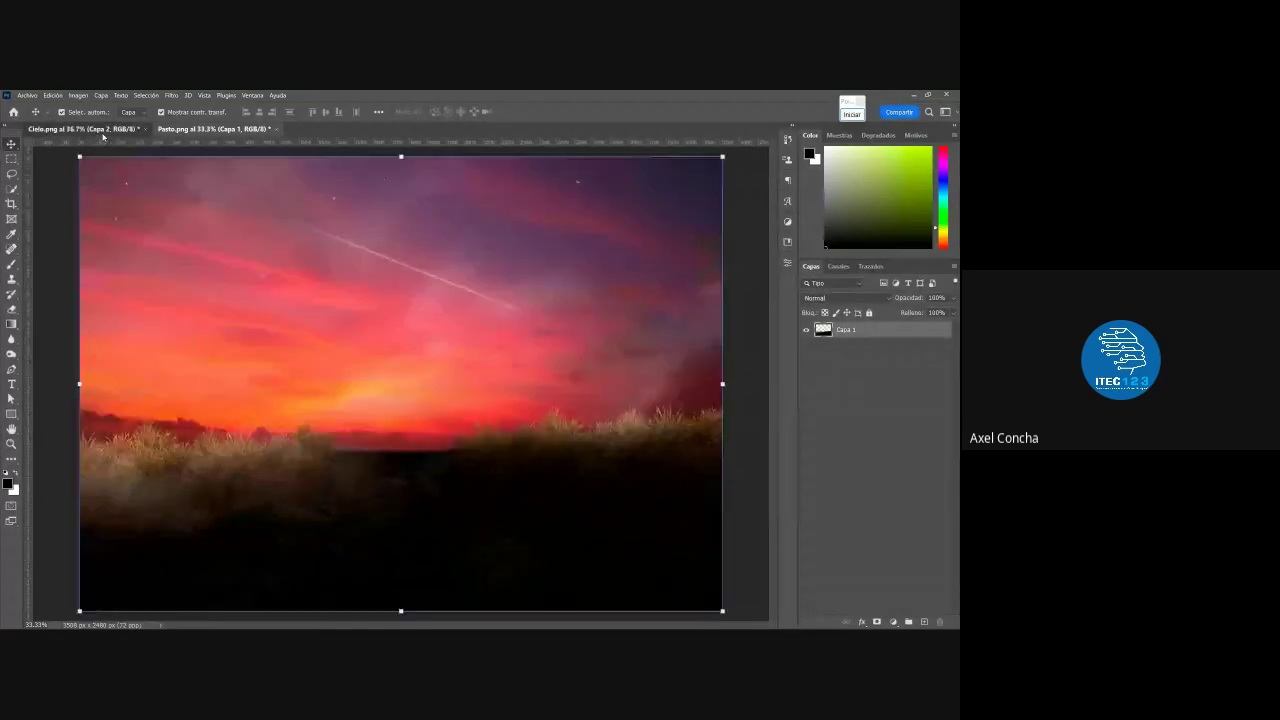
pyautogui.press('Return')
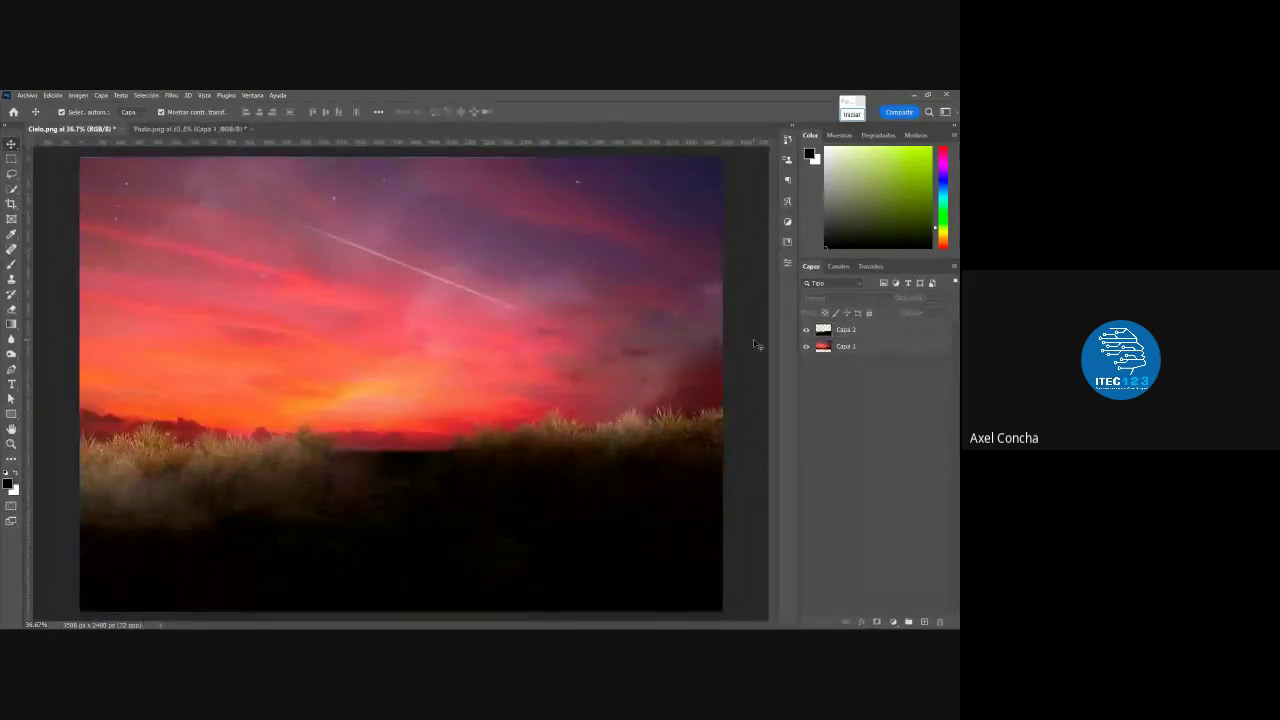
pyautogui.hotkey('ctrl', 'v')
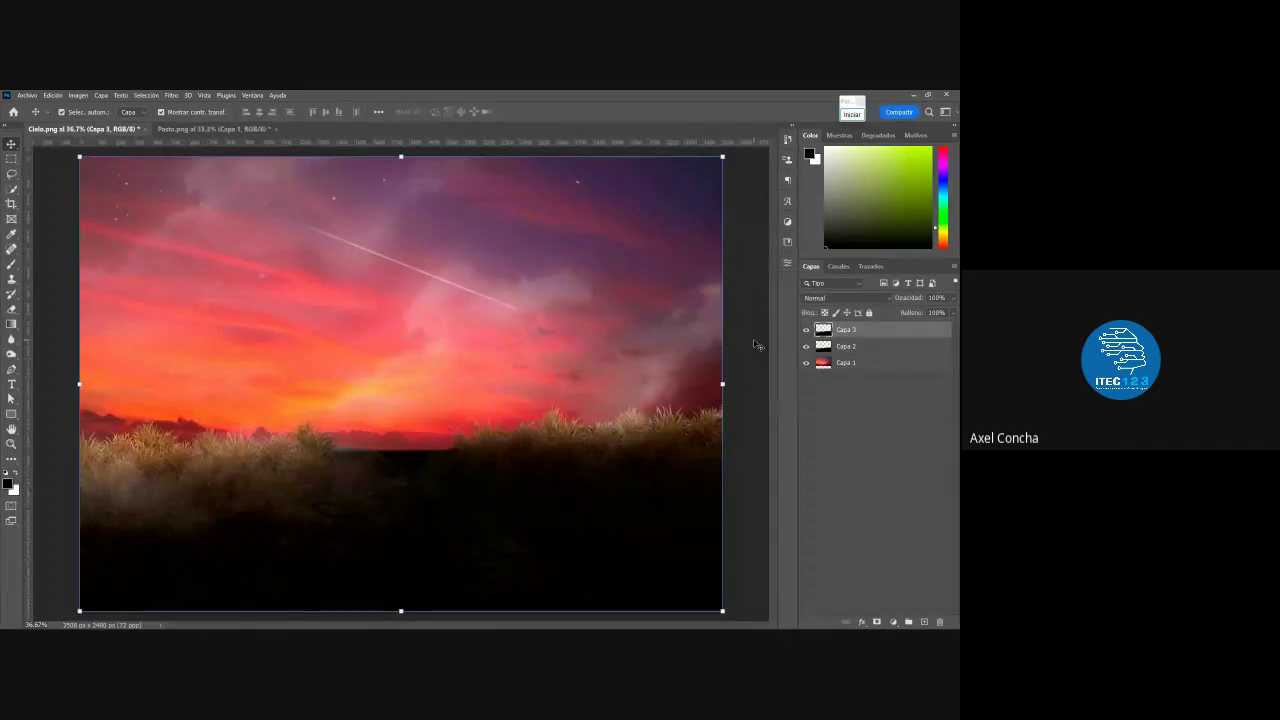
pyautogui.hotkey('ctrl', 'z')
pyautogui.hotkey('ctrl', 'z')
pyautogui.hotkey('ctrl', 'z')
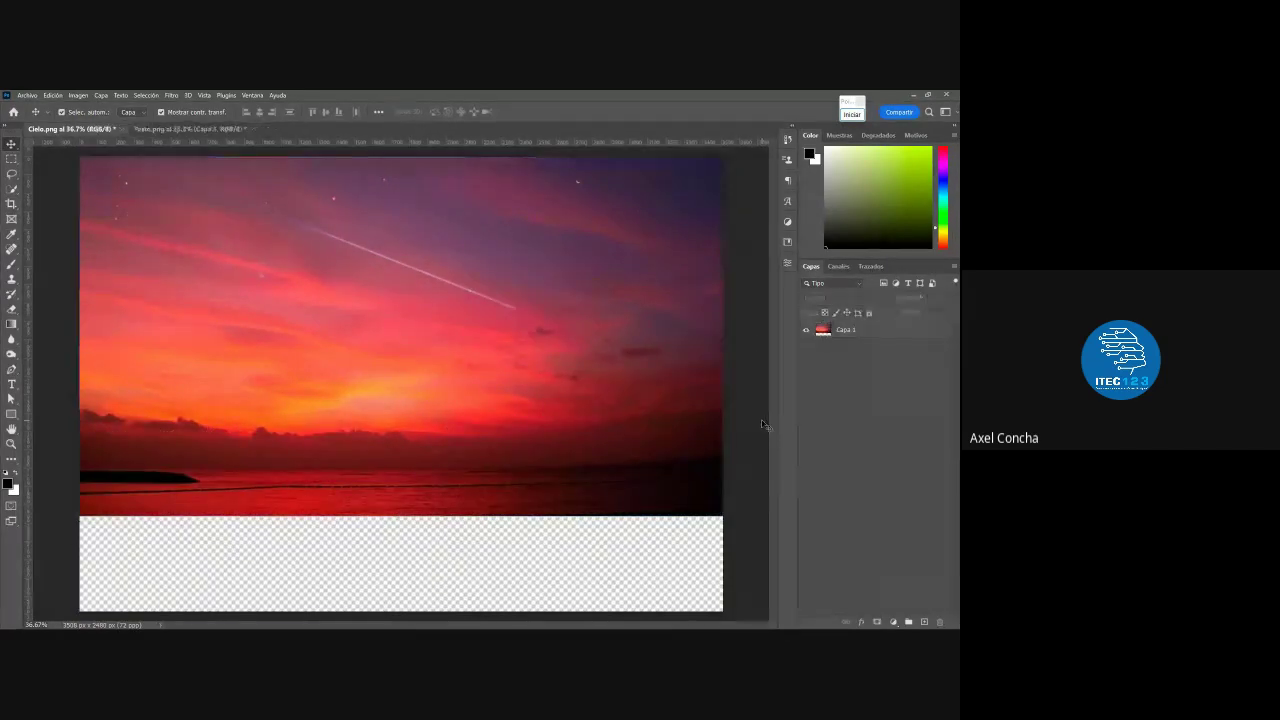
pyautogui.hotkey('ctrl', 'shift', 'z')
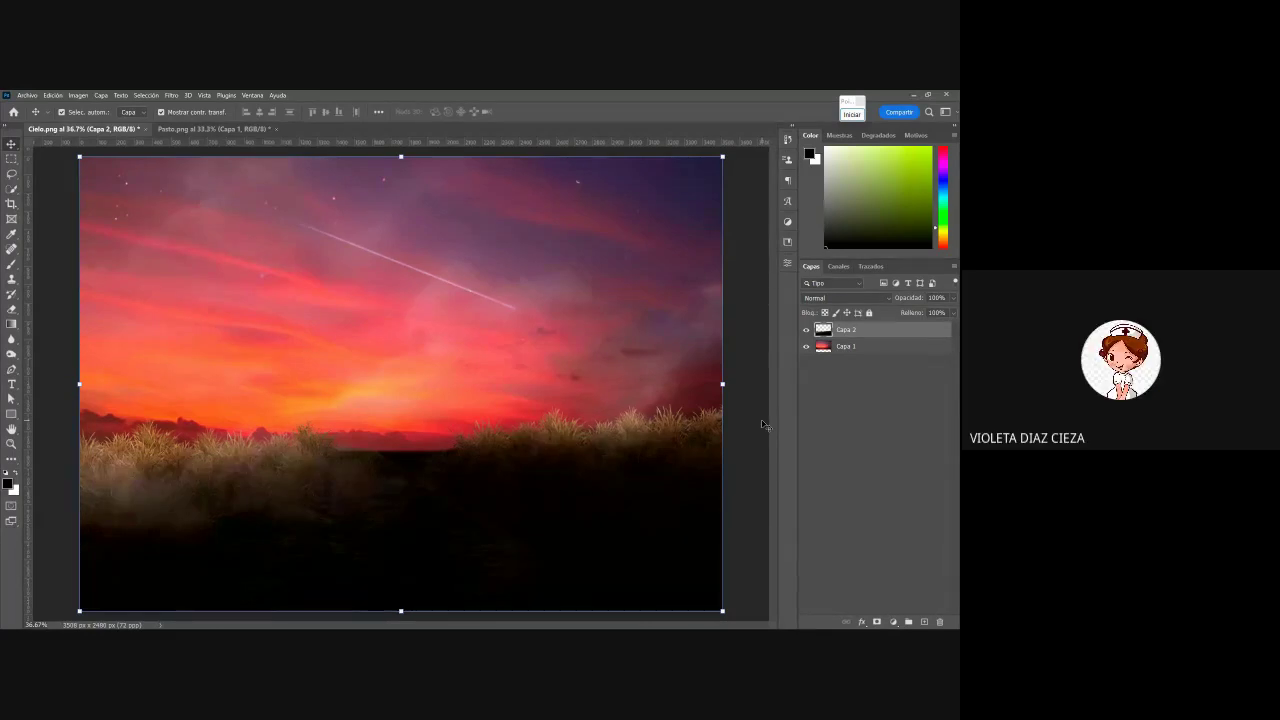
pyautogui.hotkey('alt', 'Tab')
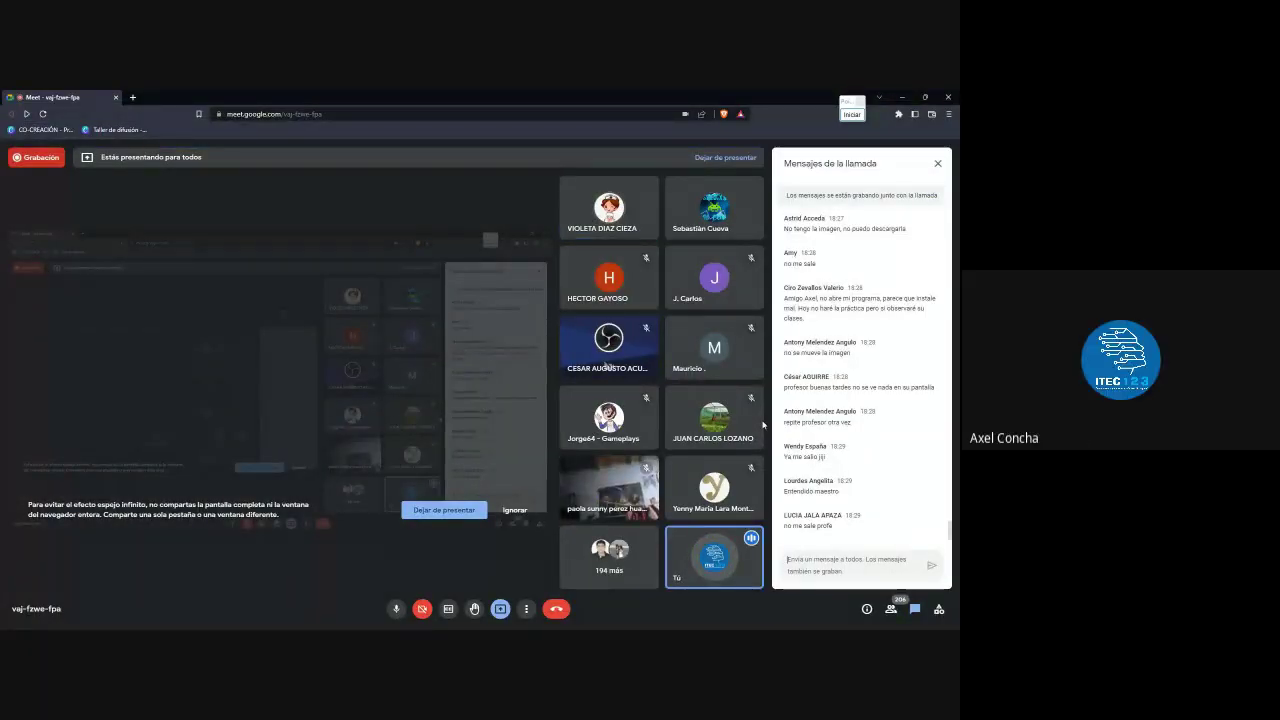
# Back in Photoshop, clear the layer selections in both Pasto.png and Cielo.png
pyautogui.hotkey('alt', 'Tab')
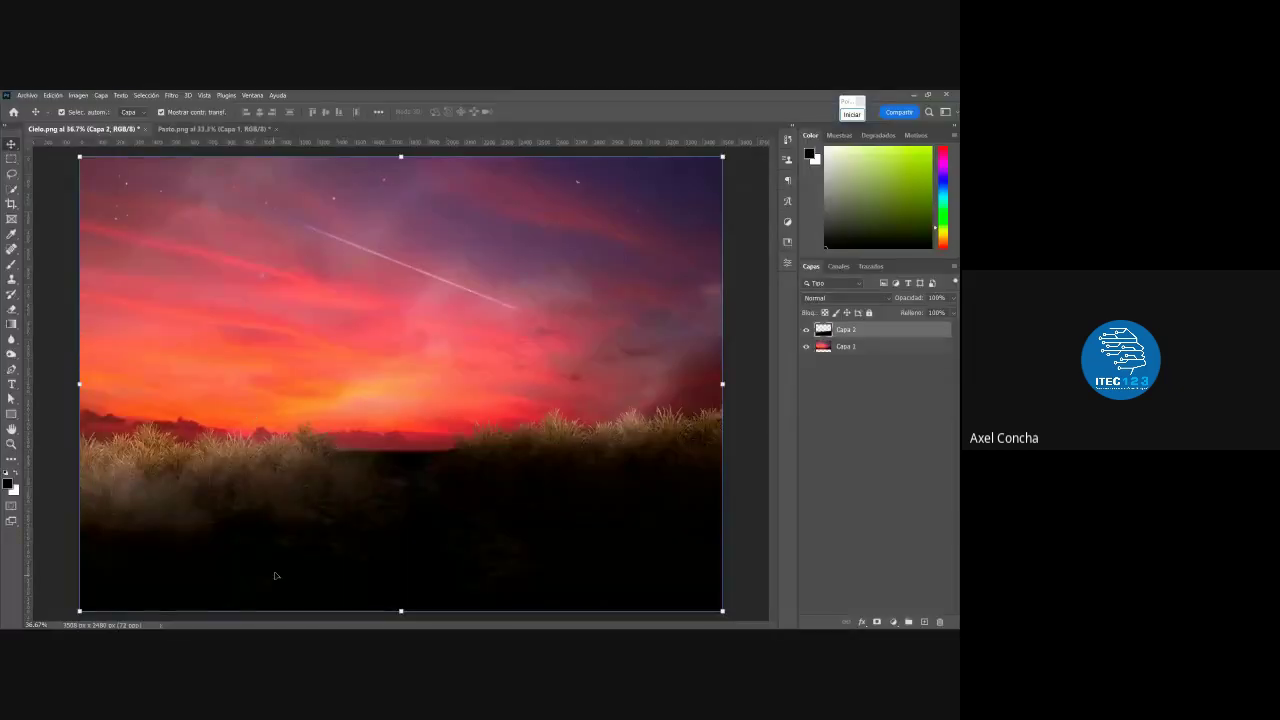
pyautogui.click(213, 129)
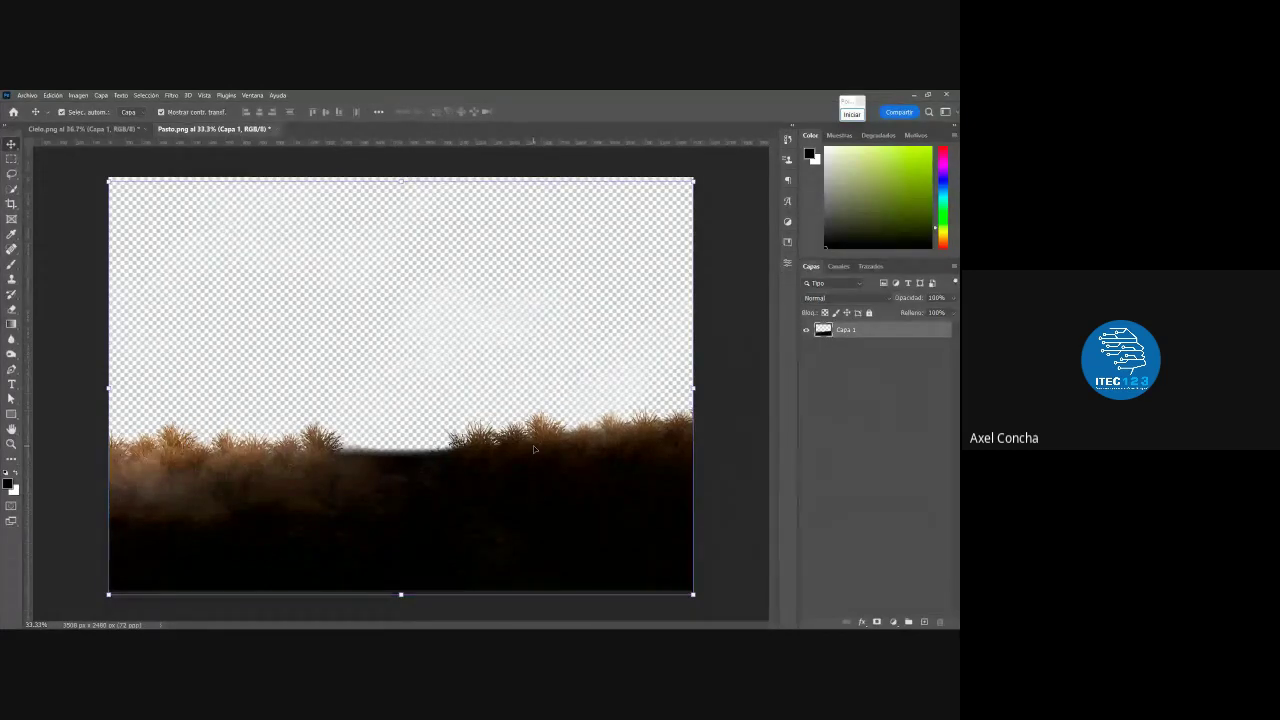
pyautogui.click(745, 287)
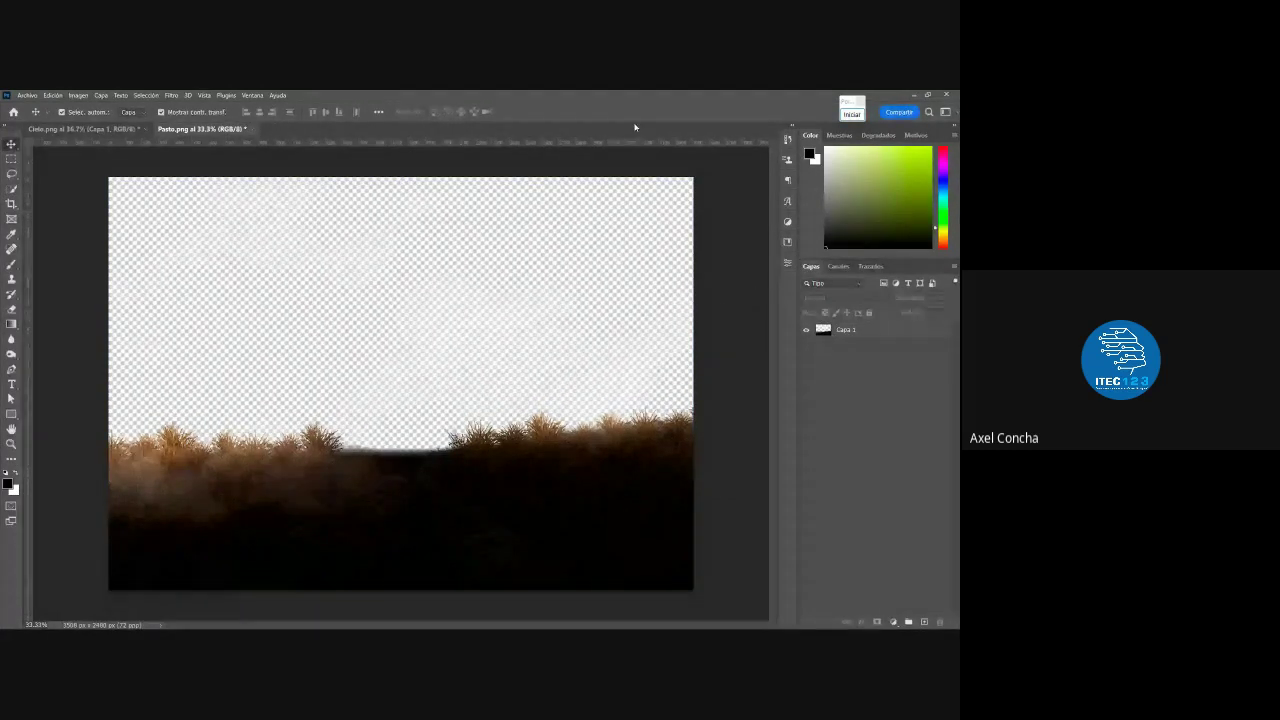
pyautogui.click(80, 128)
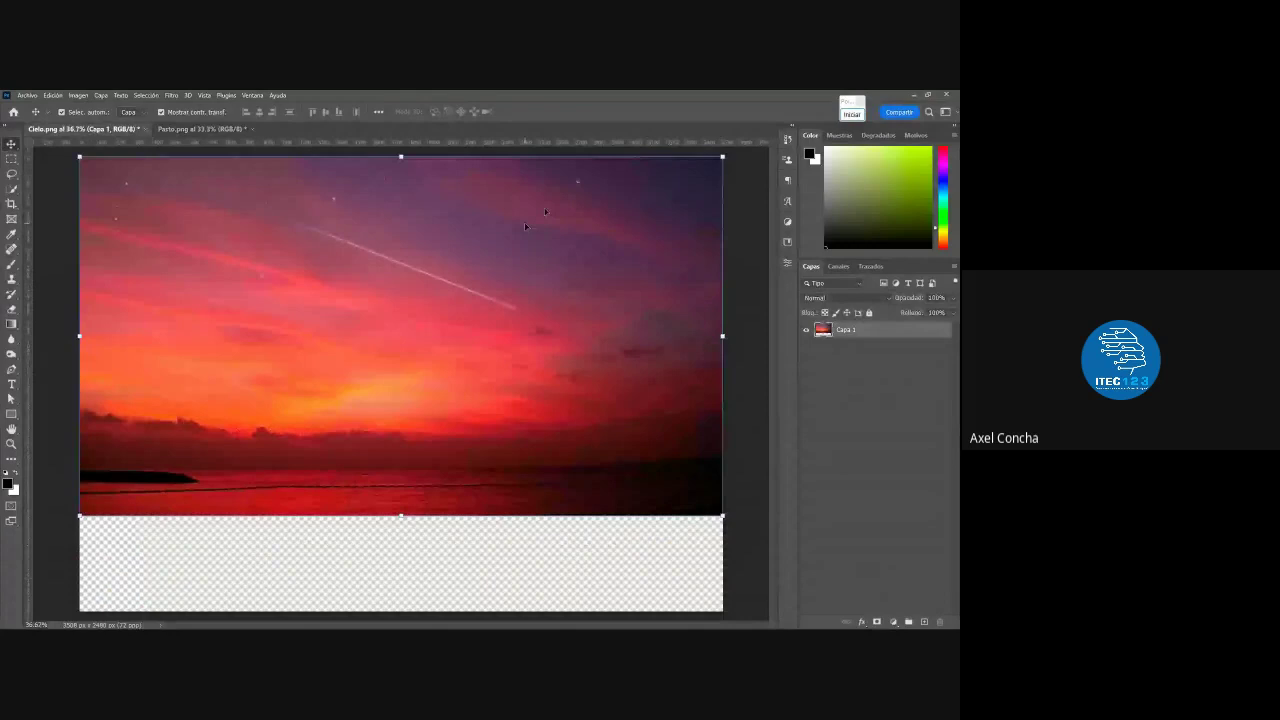
pyautogui.click(757, 399)
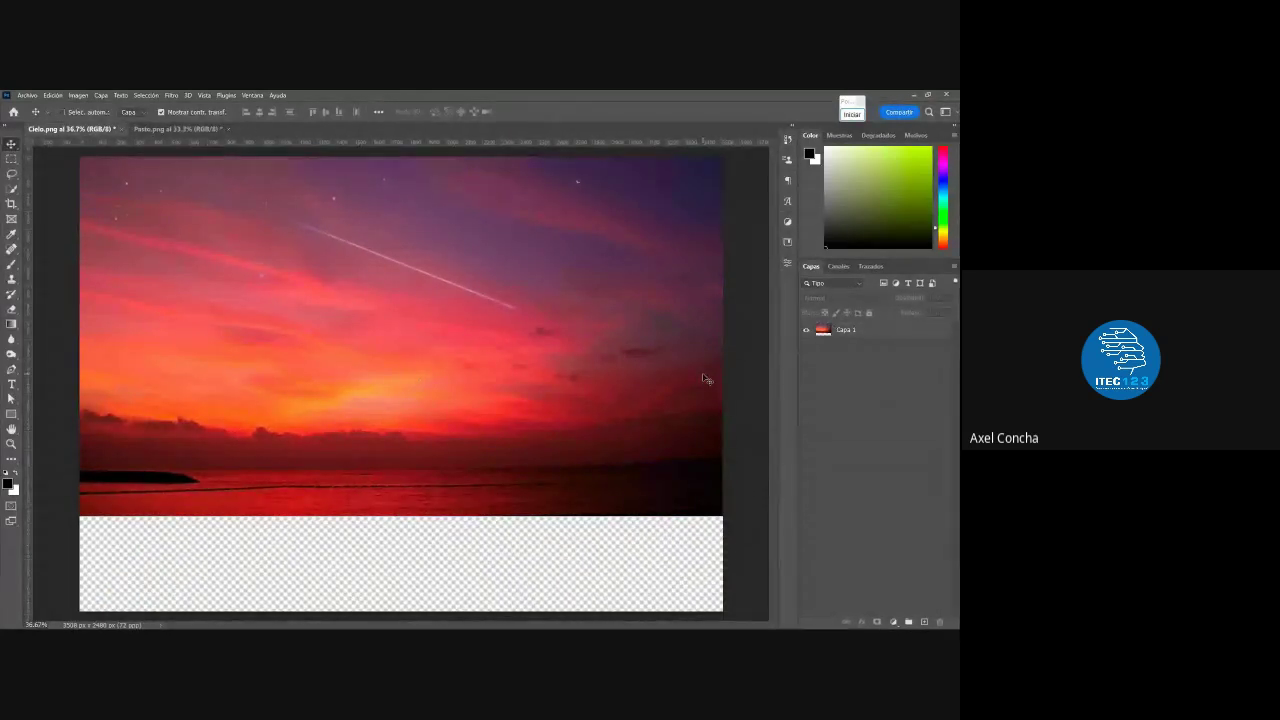
# Paste the grass into Cielo.png, remove it again, and switch to Google Meet
pyautogui.hotkey('ctrl', 'v')
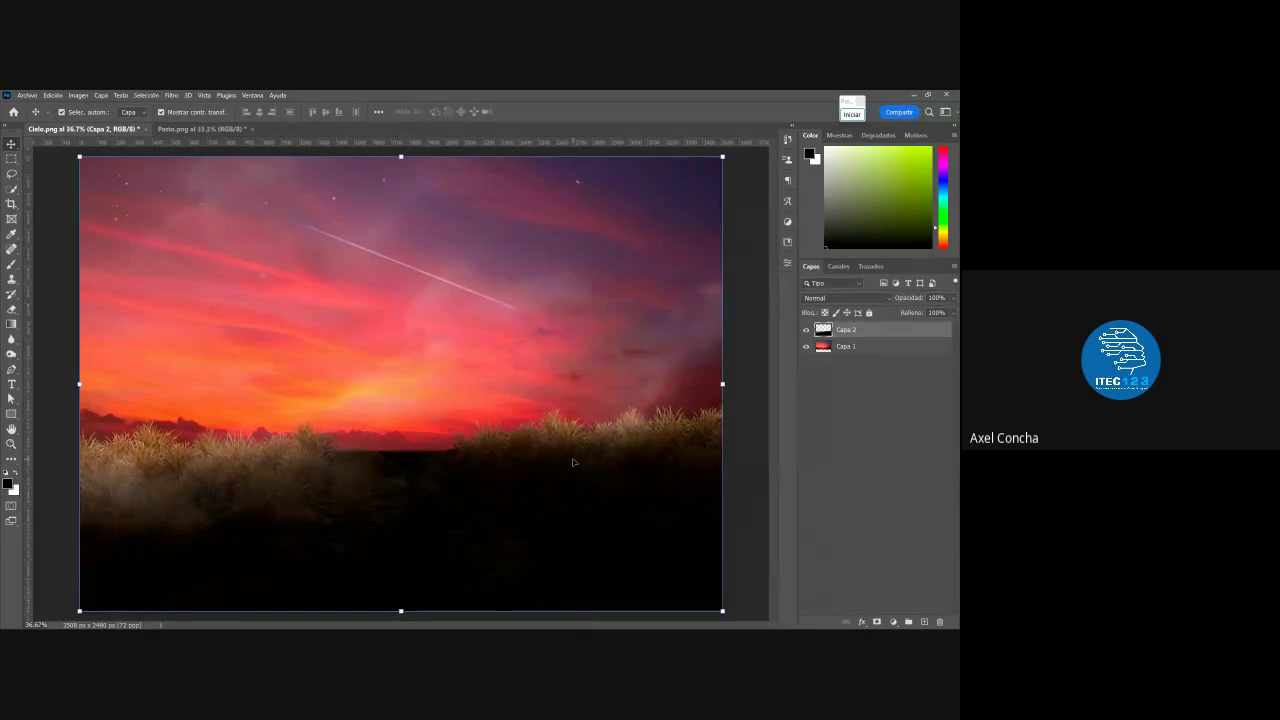
pyautogui.press('Delete')
pyautogui.hotkey('alt', 'Tab')
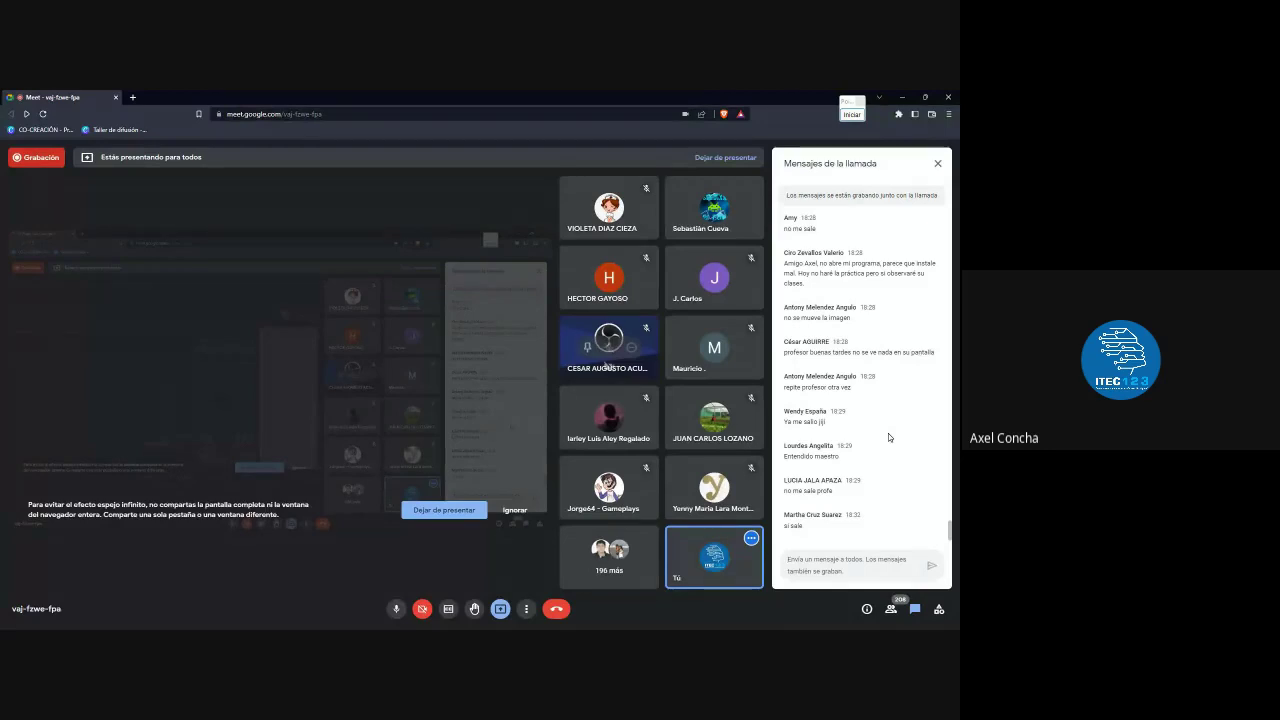
# Scroll through the Meet chat, highlighting a phrase in one message
pyautogui.scroll(1, 888, 437)
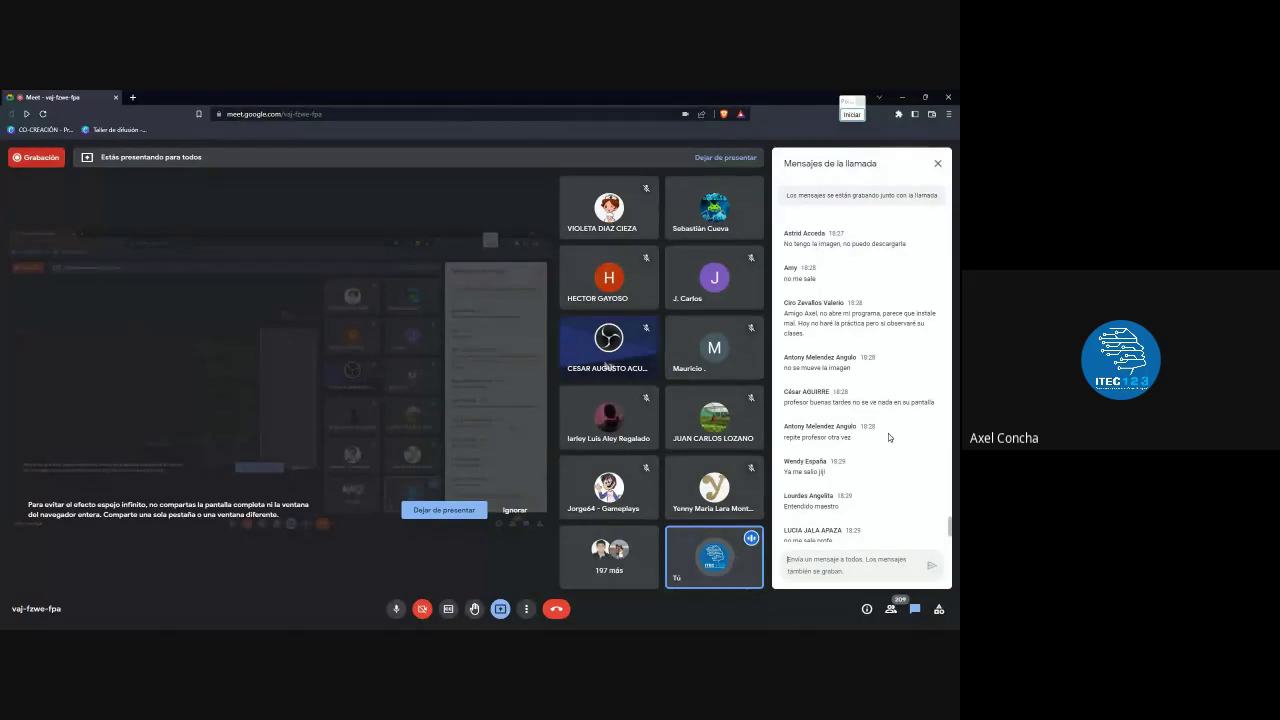
pyautogui.scroll(1, 888, 437)
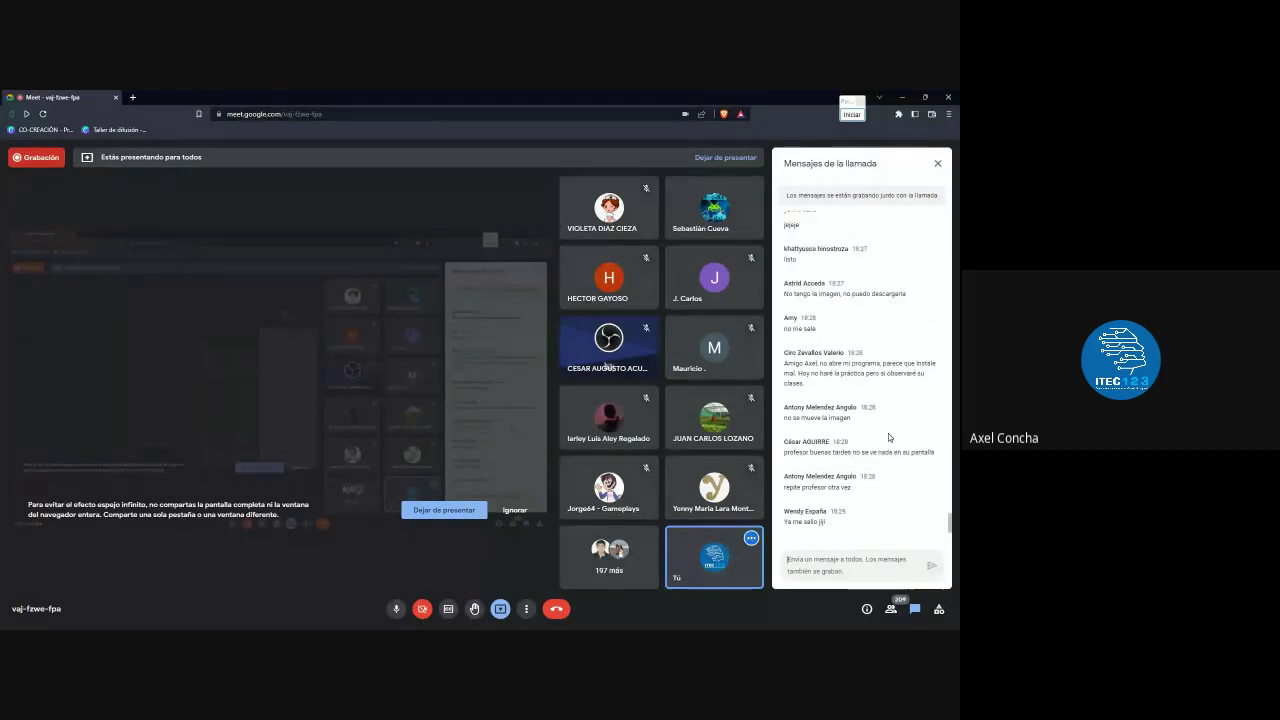
pyautogui.moveTo(851, 418)
pyautogui.mouseDown()
pyautogui.moveTo(817, 420)
pyautogui.moveTo(782, 371)
pyautogui.mouseUp()
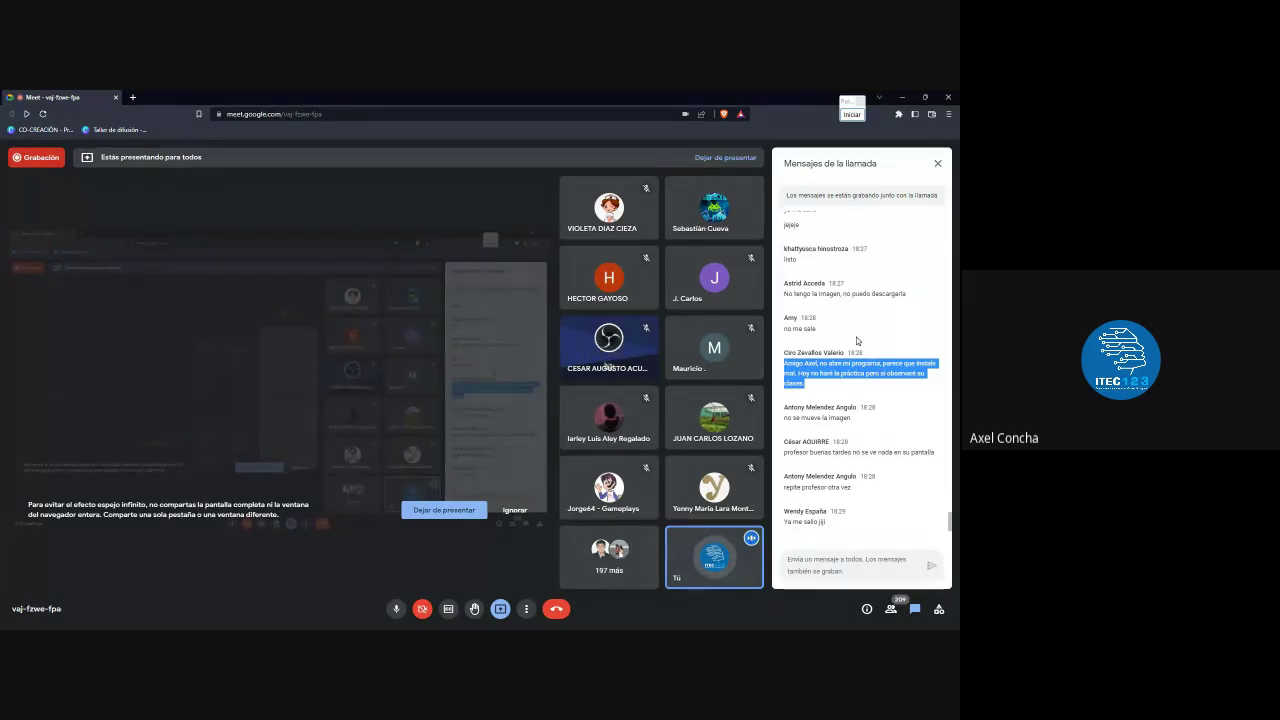
pyautogui.scroll(-2, 856, 341)
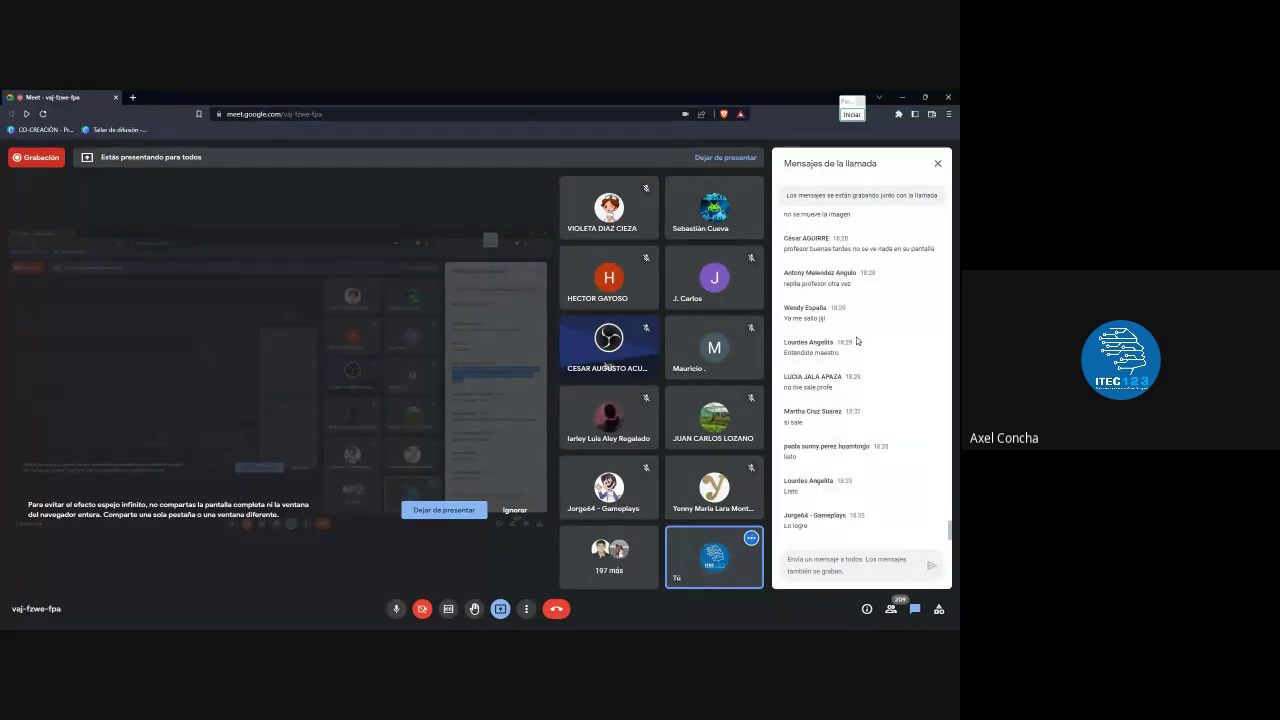
pyautogui.scroll(1, 852, 340)
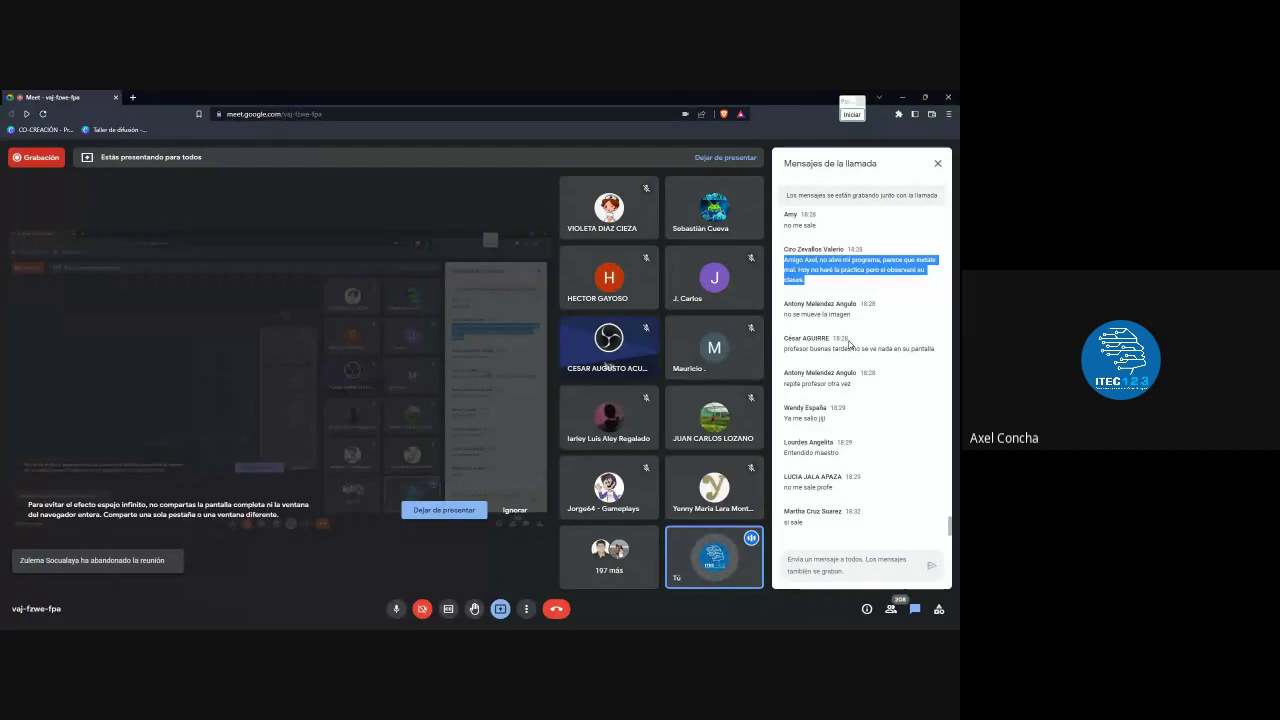
pyautogui.scroll(-1, 849, 343)
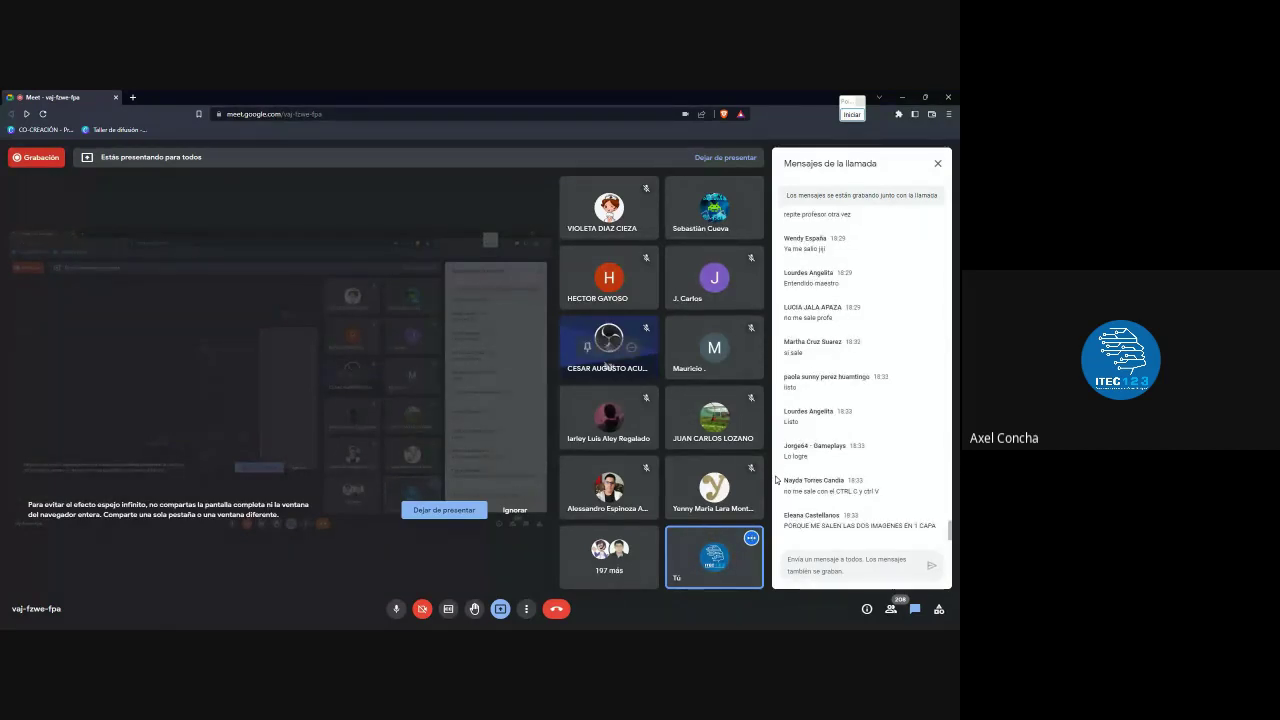
# Highlight the question about two images in one layer, then minimize Meet
pyautogui.moveTo(784, 526); pyautogui.dragTo(928, 533)
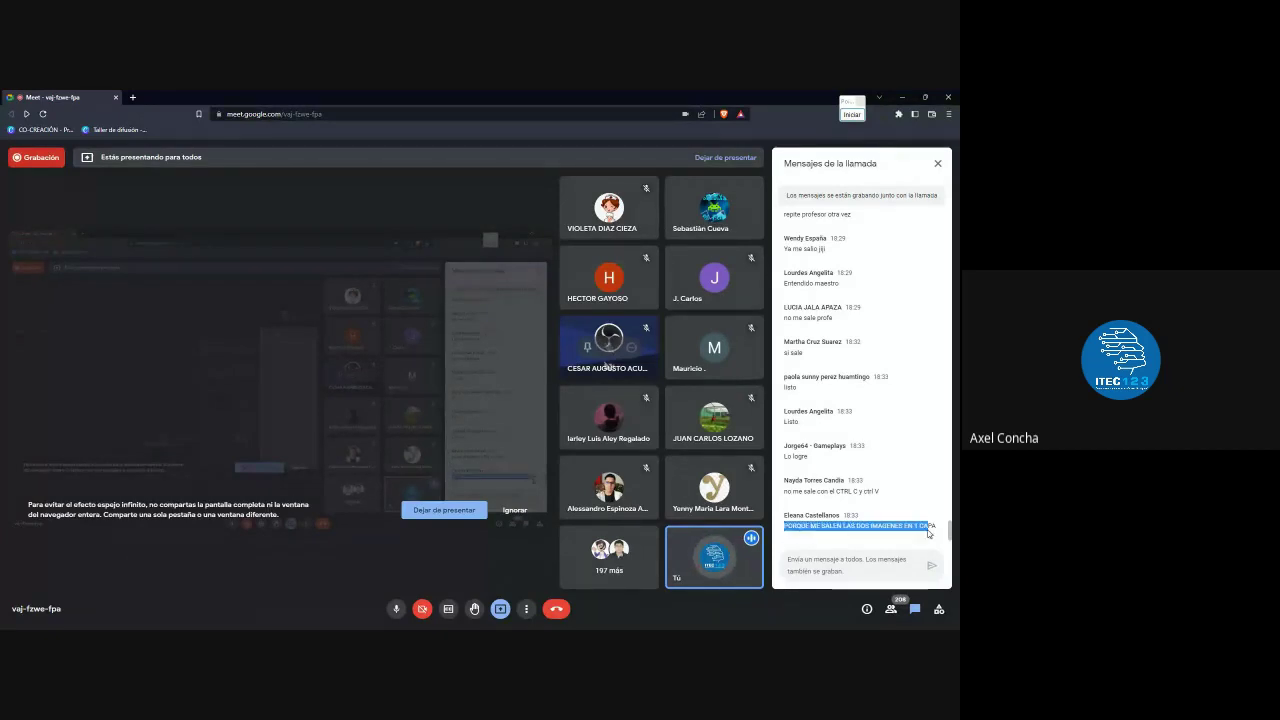
pyautogui.click(927, 532)
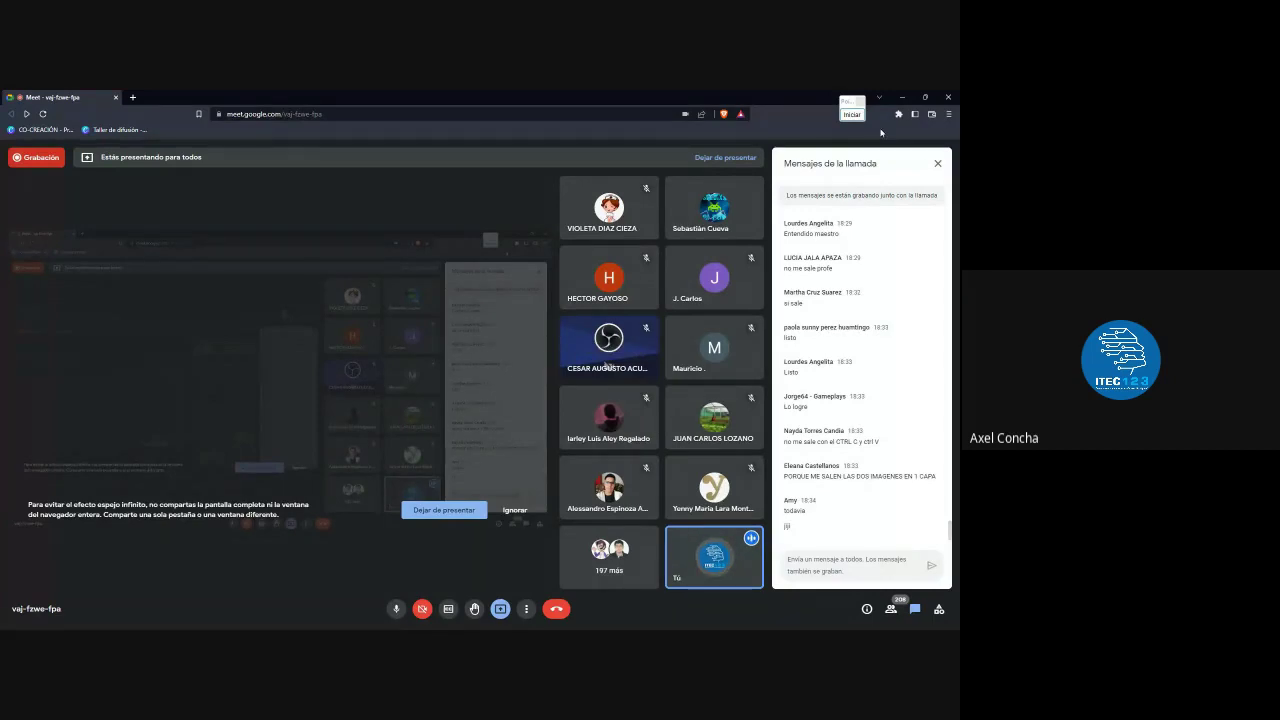
pyautogui.click(904, 98)
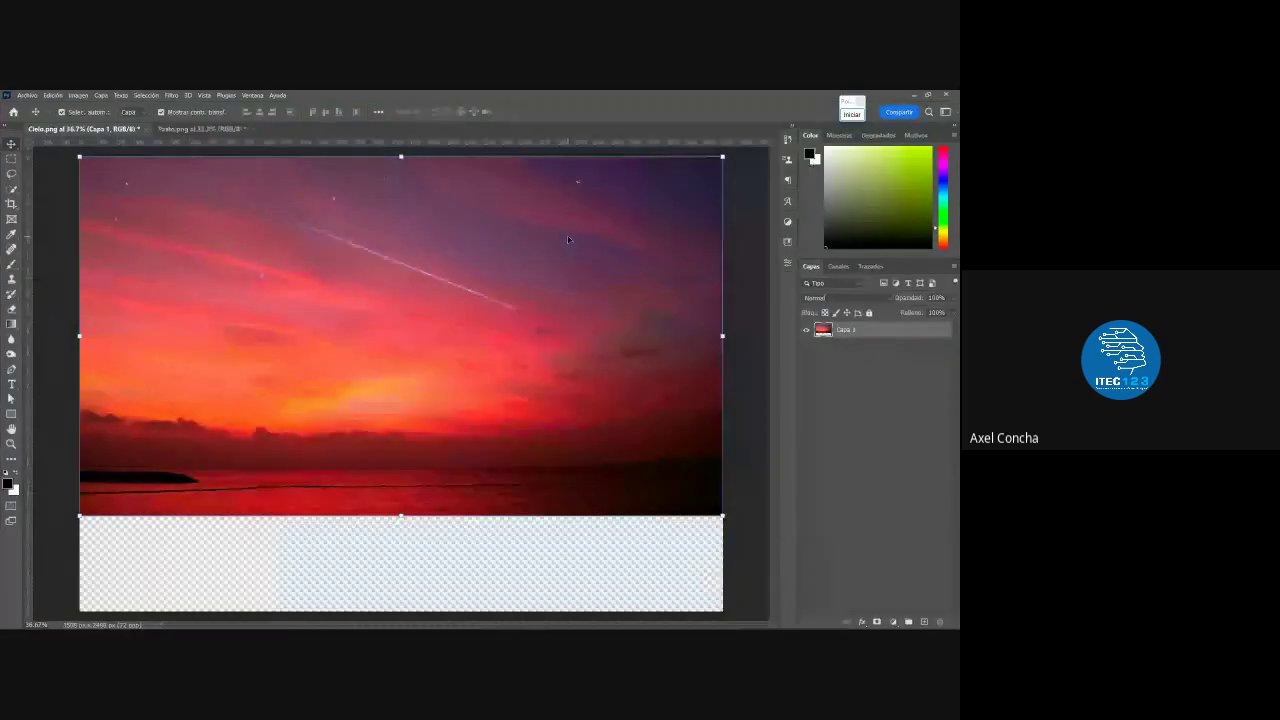
# Undock Pasto.png into its own floating window in front of Cielo.png
pyautogui.click(240, 129)
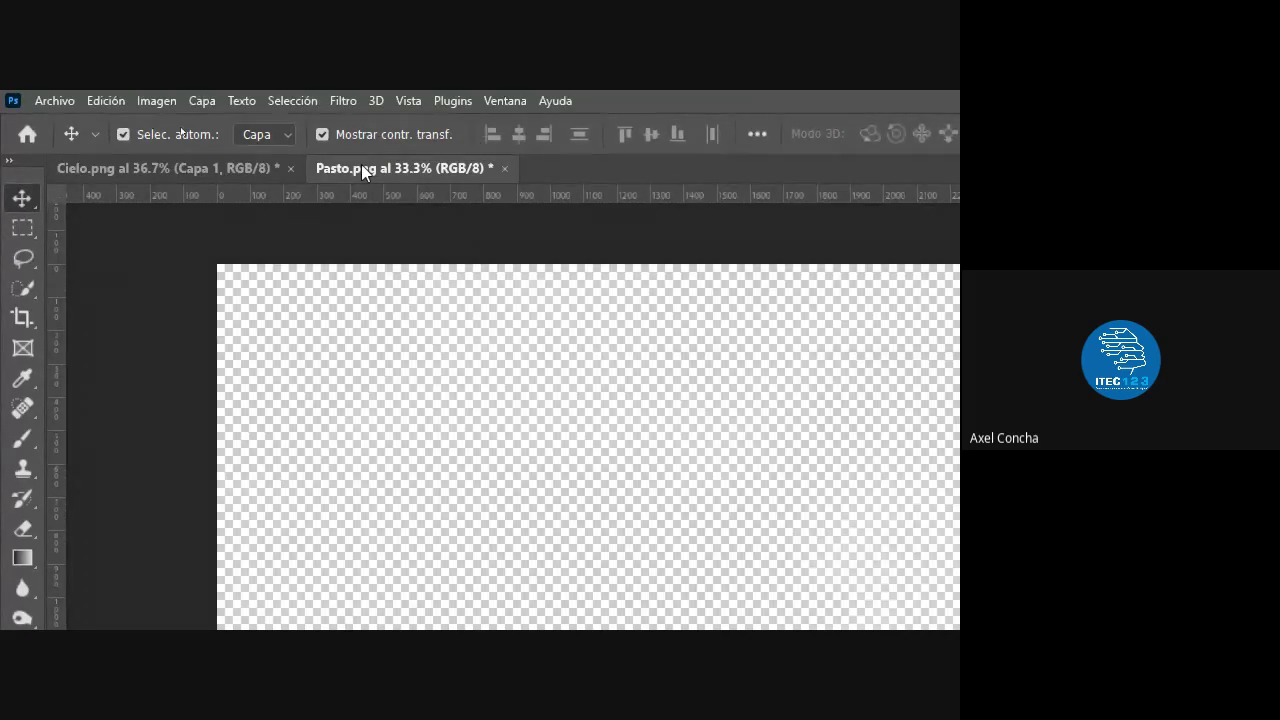
pyautogui.moveTo(361, 165); pyautogui.dragTo(394, 226)
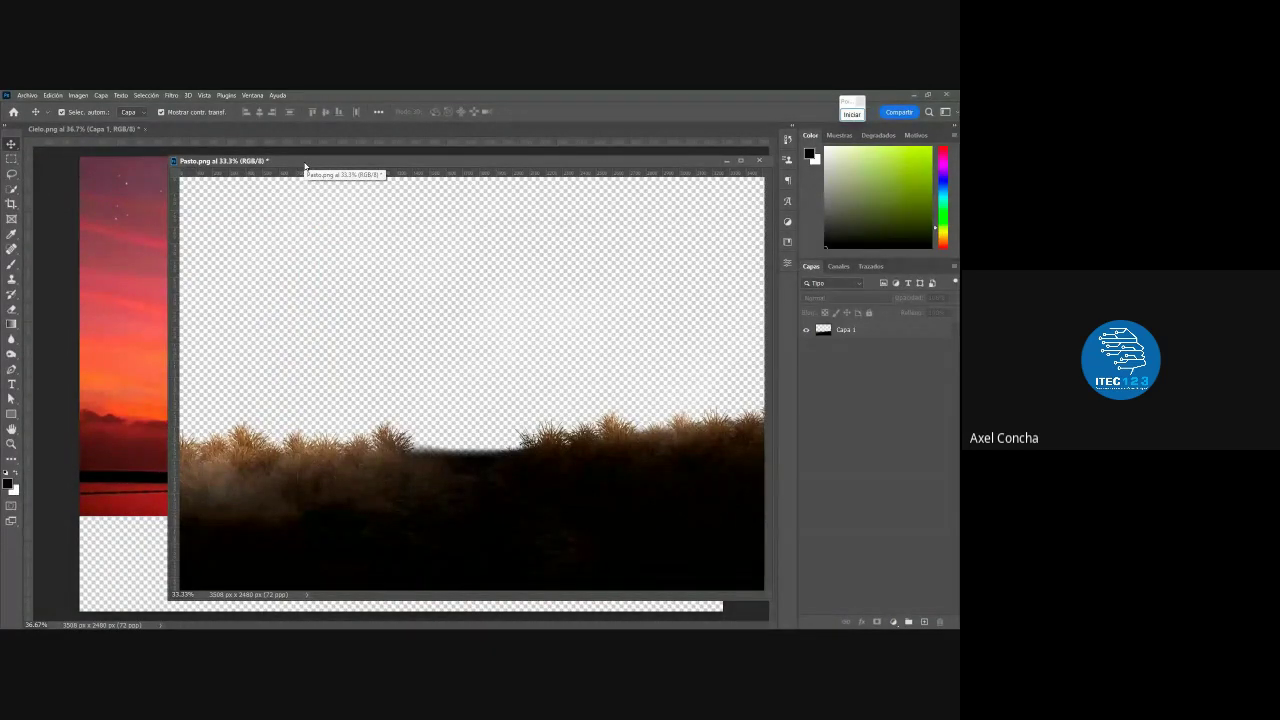
# Drag the grass from floating Pasto.png into Cielo.png and re-dock the Pasto.png window
pyautogui.moveTo(288, 490)
pyautogui.mouseDown()
pyautogui.moveTo(329, 395)
pyautogui.moveTo(137, 378)
pyautogui.moveTo(214, 371)
pyautogui.mouseUp()
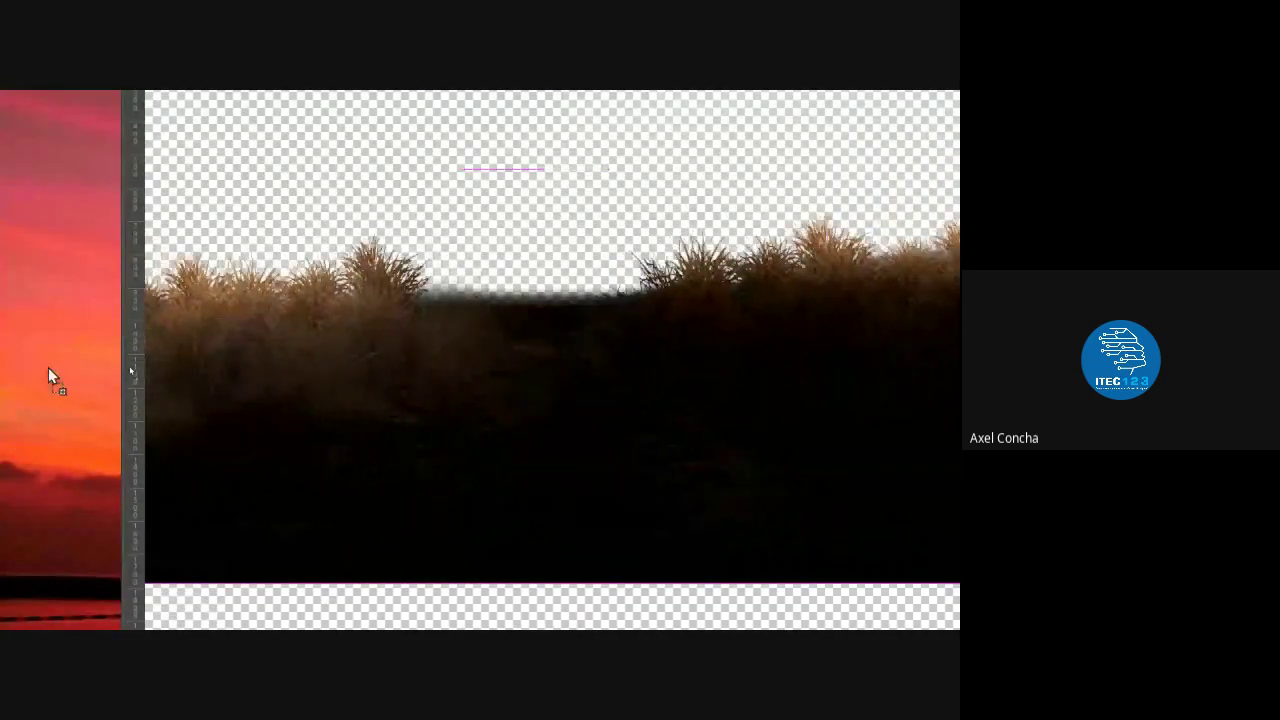
pyautogui.moveTo(214, 375)
pyautogui.mouseDown()
pyautogui.moveTo(10, 378)
pyautogui.moveTo(90, 380)
pyautogui.mouseUp()
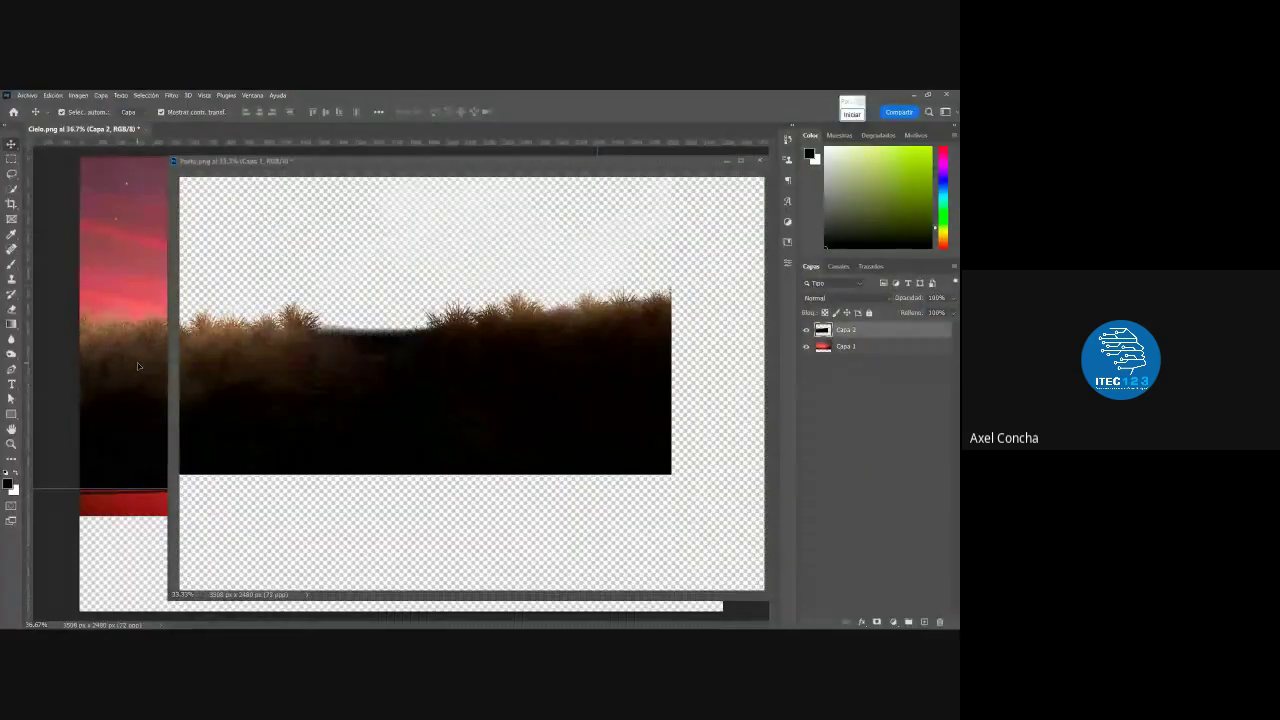
pyautogui.moveTo(145, 406); pyautogui.dragTo(196, 474)
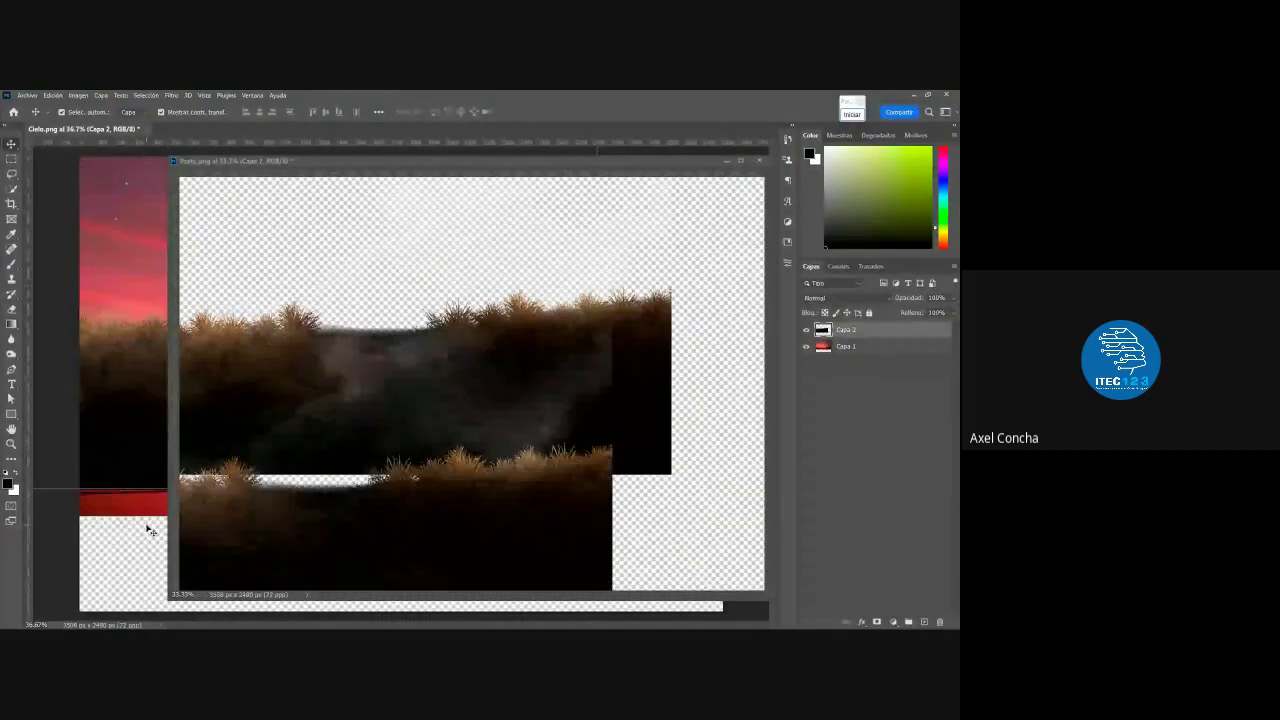
pyautogui.press('Delete')
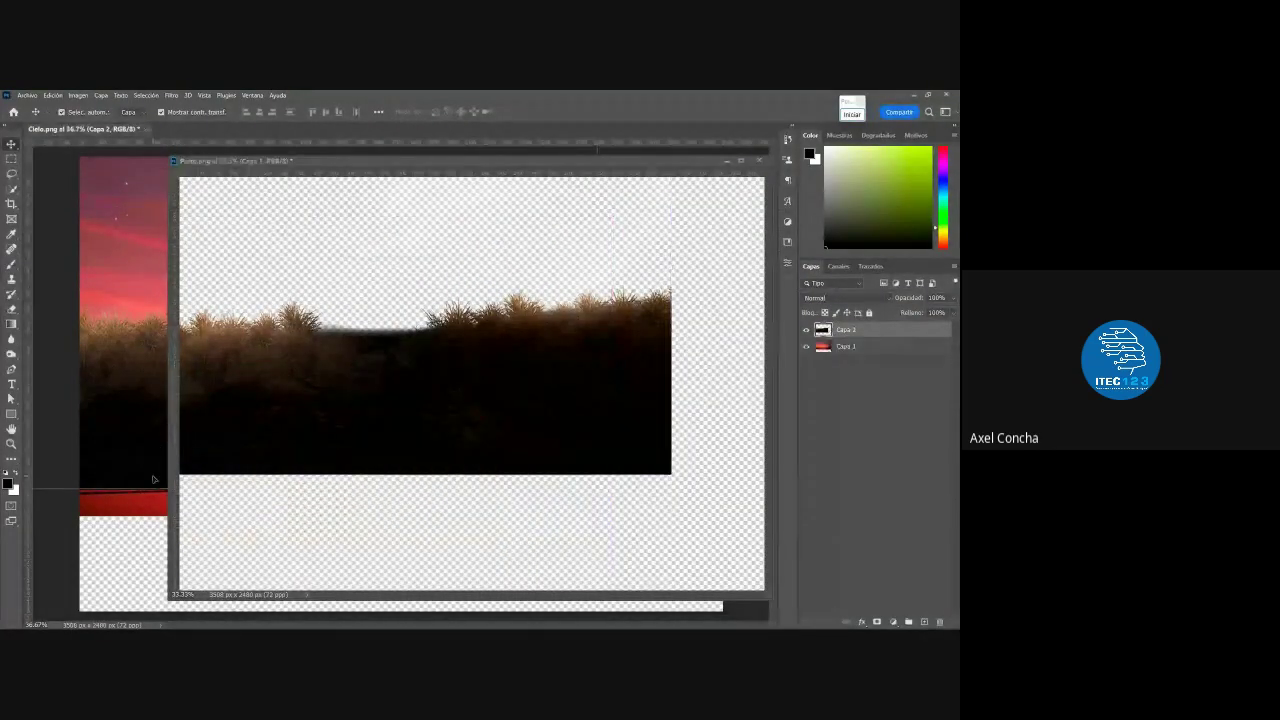
pyautogui.moveTo(157, 443); pyautogui.dragTo(150, 490)
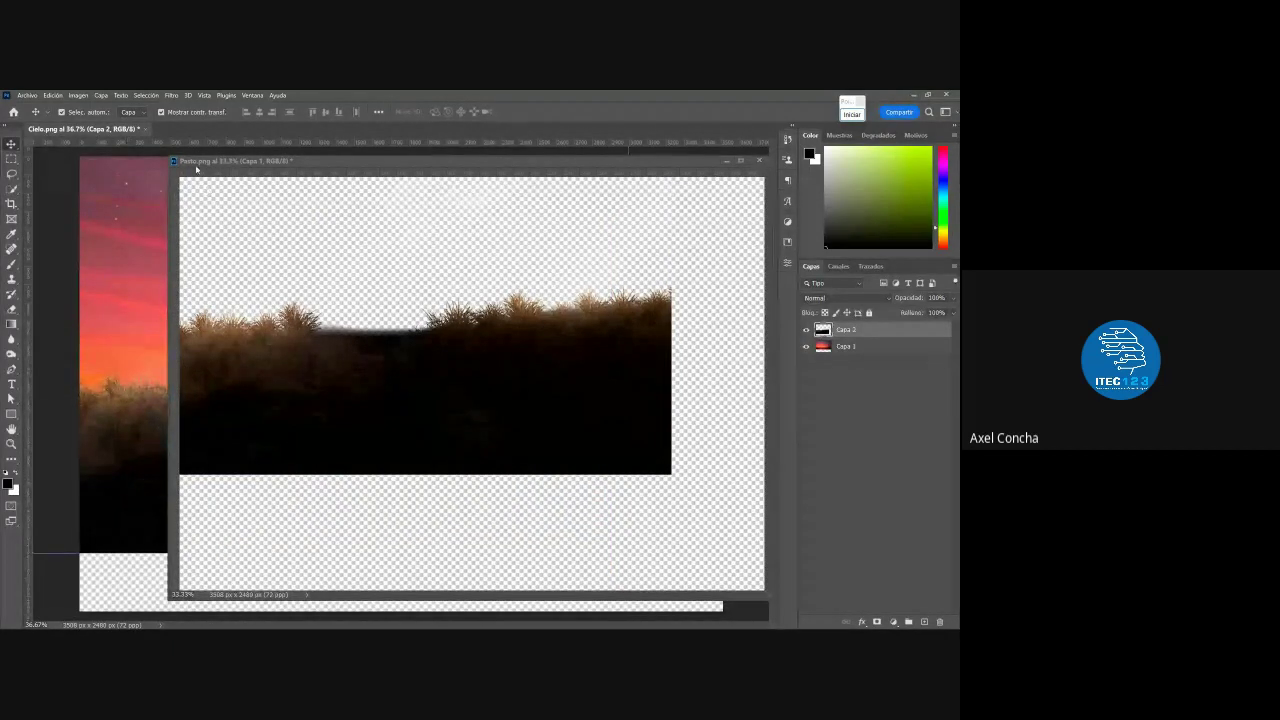
pyautogui.click(230, 161)
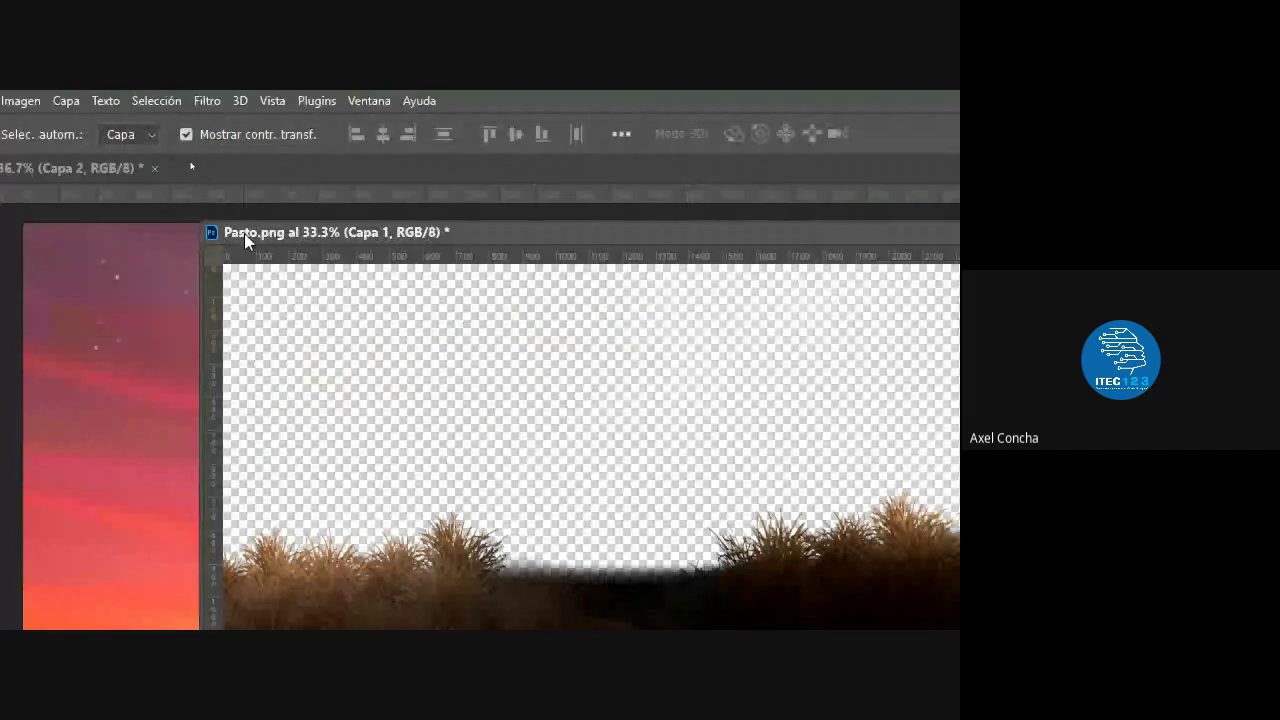
pyautogui.moveTo(244, 233); pyautogui.dragTo(222, 171)
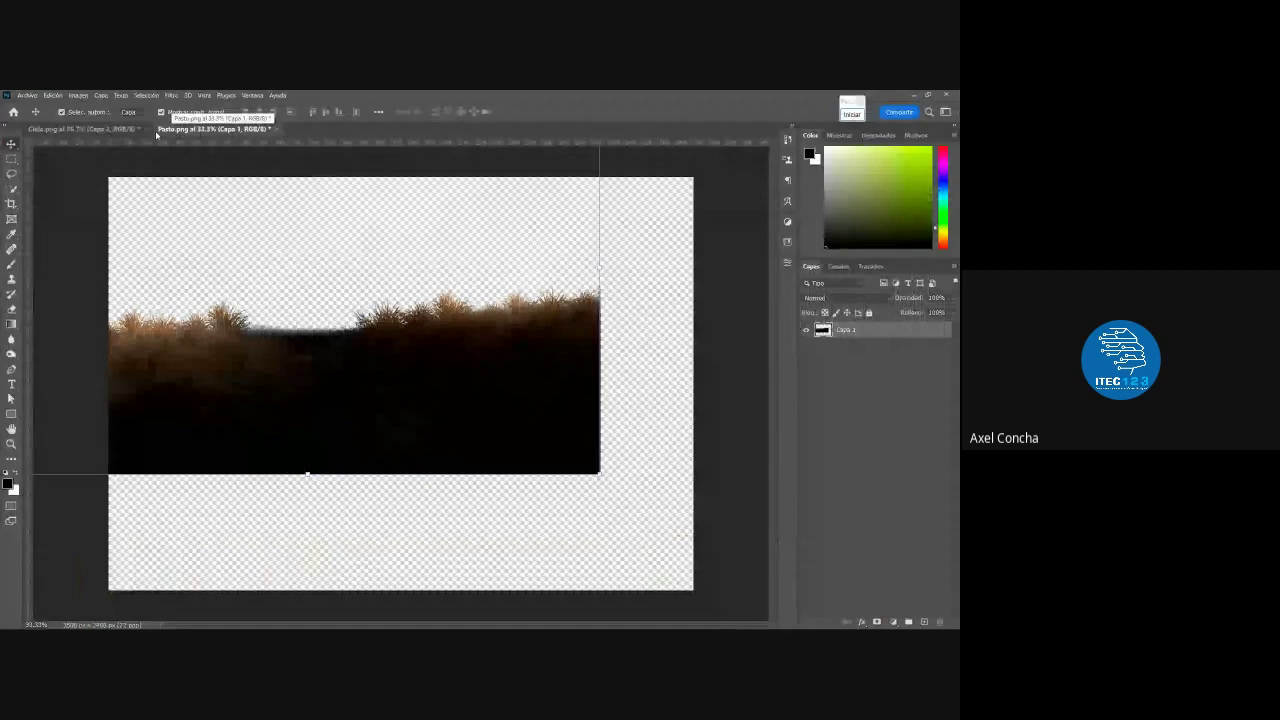
# Stretch grass layer Capa 2 across the full Cielo.png canvas and commit the transform
pyautogui.click(80, 129)
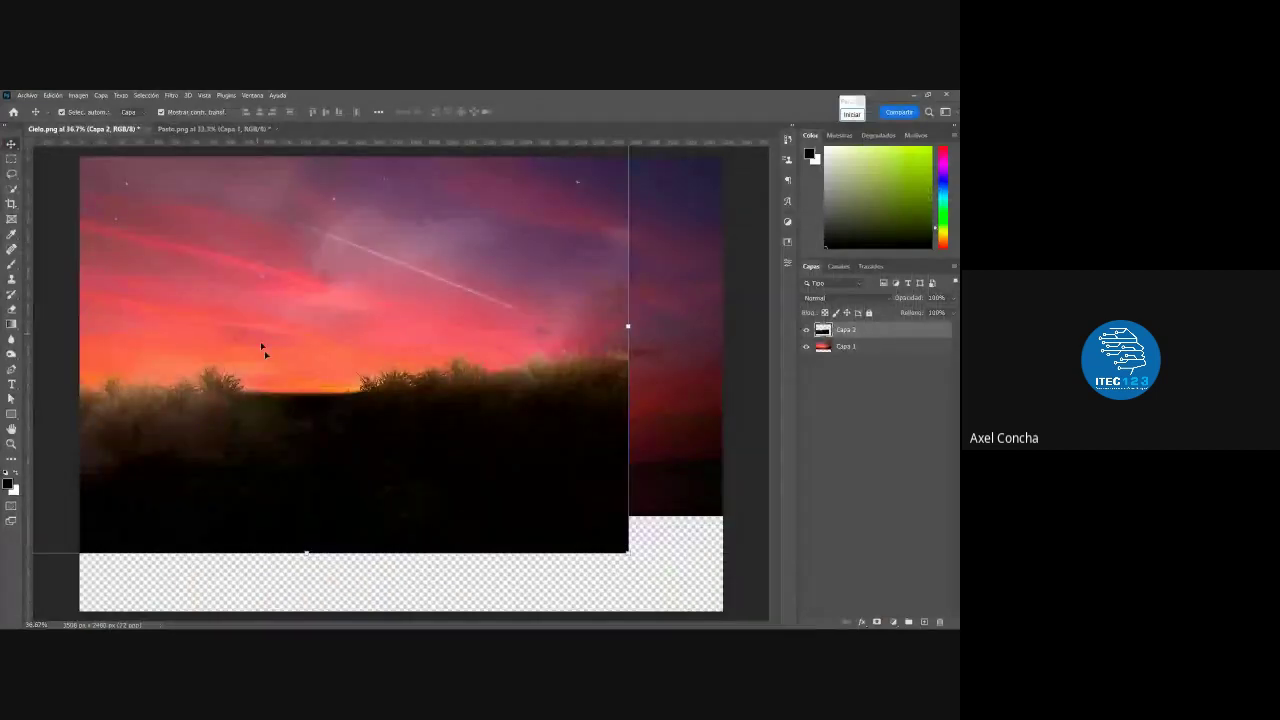
pyautogui.moveTo(264, 350); pyautogui.dragTo(698, 490)
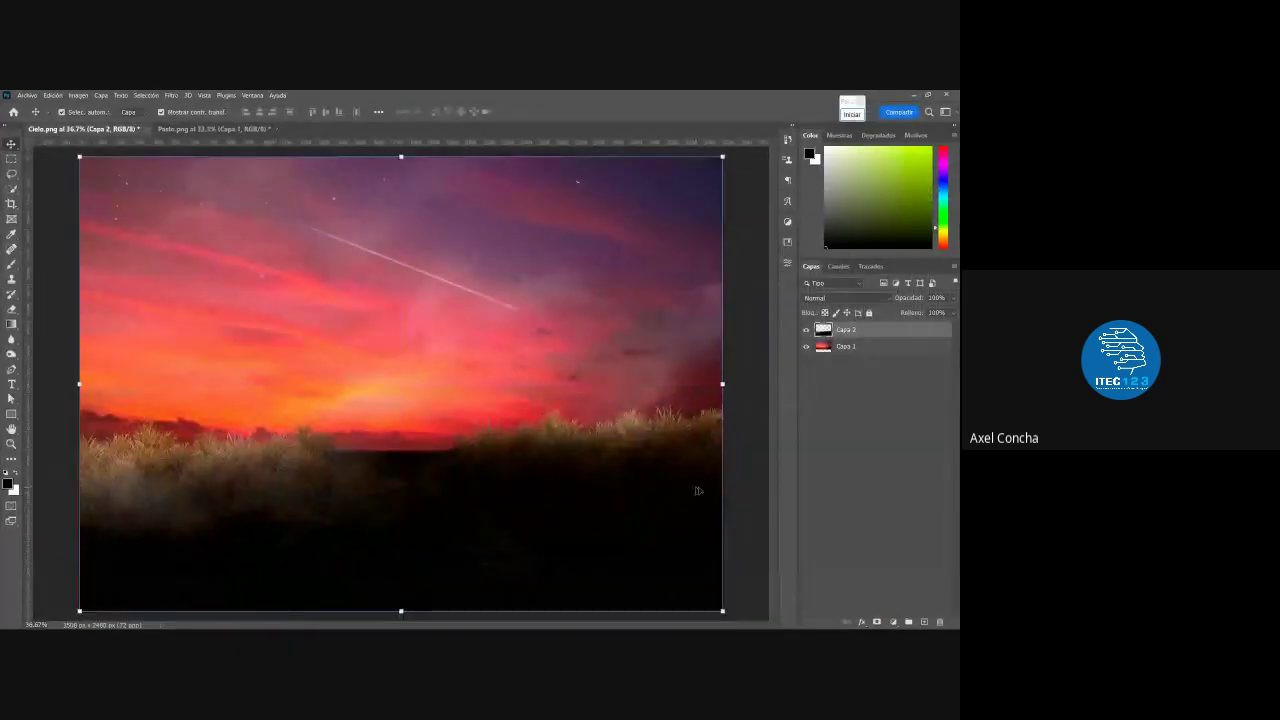
pyautogui.press('Return')
pyautogui.click(757, 495)
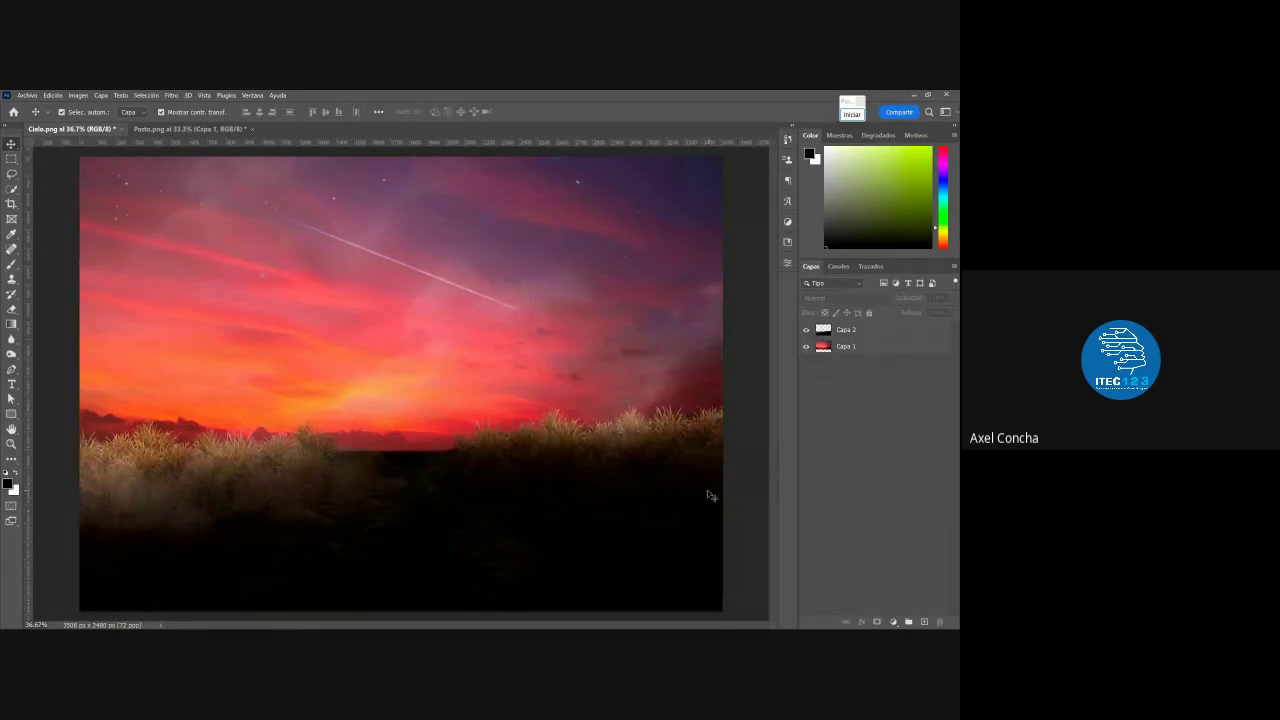
# Float the Pasto.png document again and reposition its grass
pyautogui.click(160, 129)
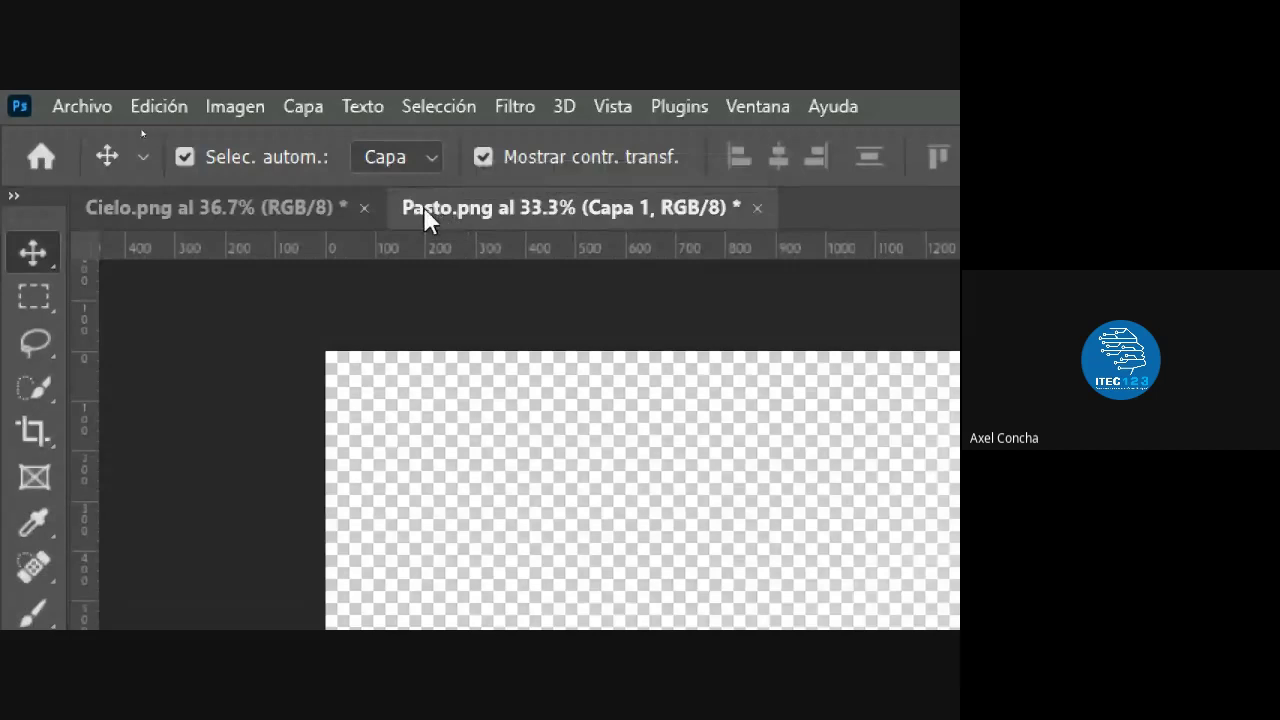
pyautogui.moveTo(424, 218); pyautogui.dragTo(457, 298)
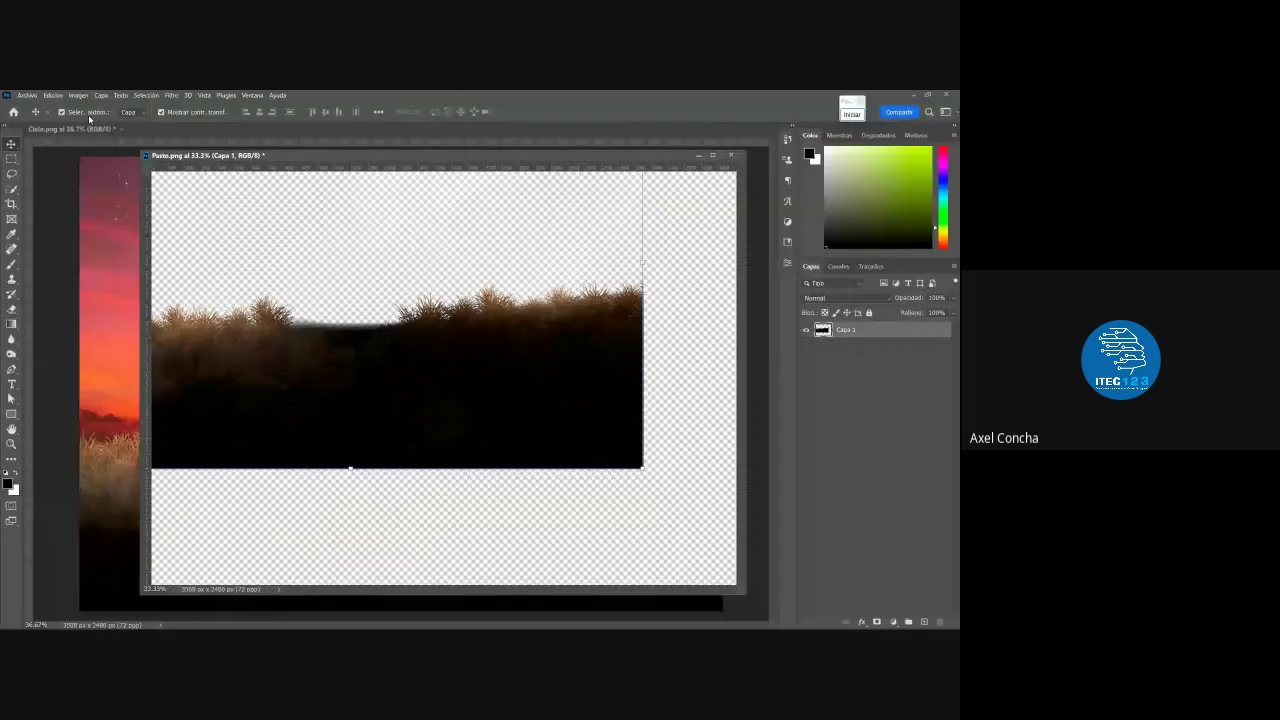
pyautogui.moveTo(225, 320)
pyautogui.mouseDown()
pyautogui.moveTo(320, 305)
pyautogui.moveTo(148, 362)
pyautogui.mouseUp()
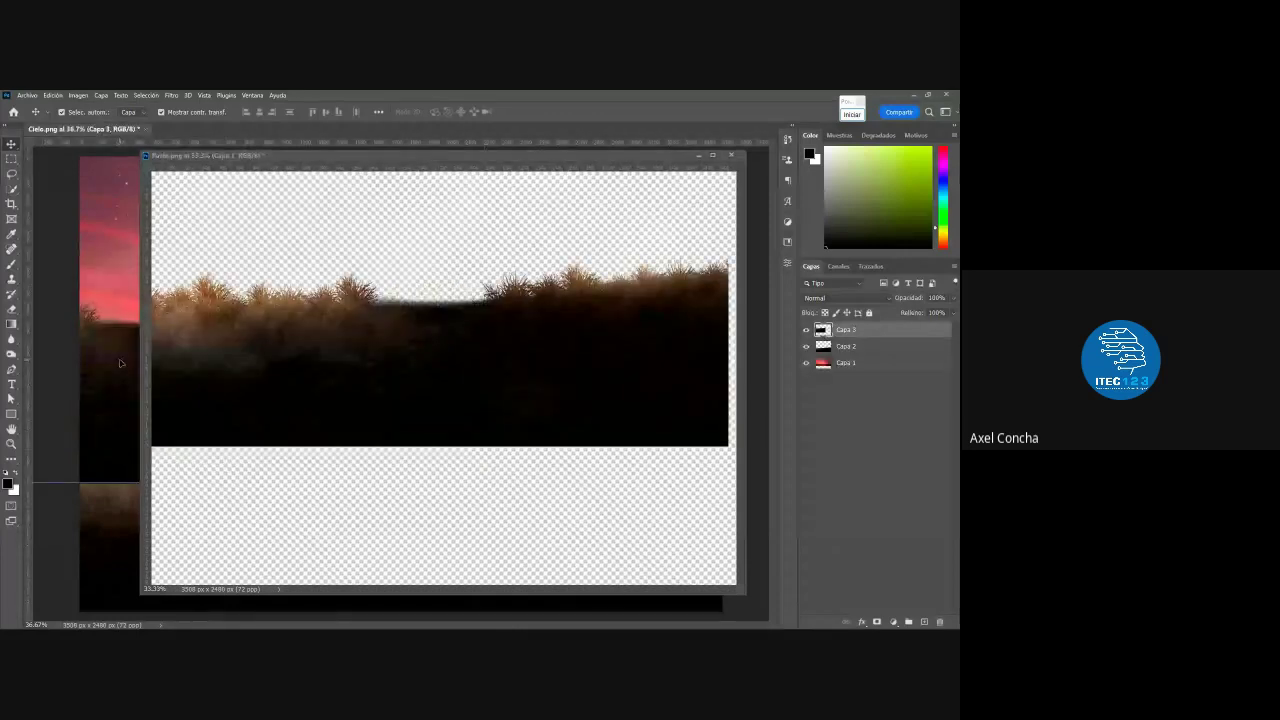
# Drag another grass copy into Cielo.png, undo the extra Capa 3, and switch to Meet
pyautogui.moveTo(154, 157)
pyautogui.mouseDown()
pyautogui.moveTo(170, 143)
pyautogui.moveTo(115, 138)
pyautogui.moveTo(197, 219)
pyautogui.mouseUp()
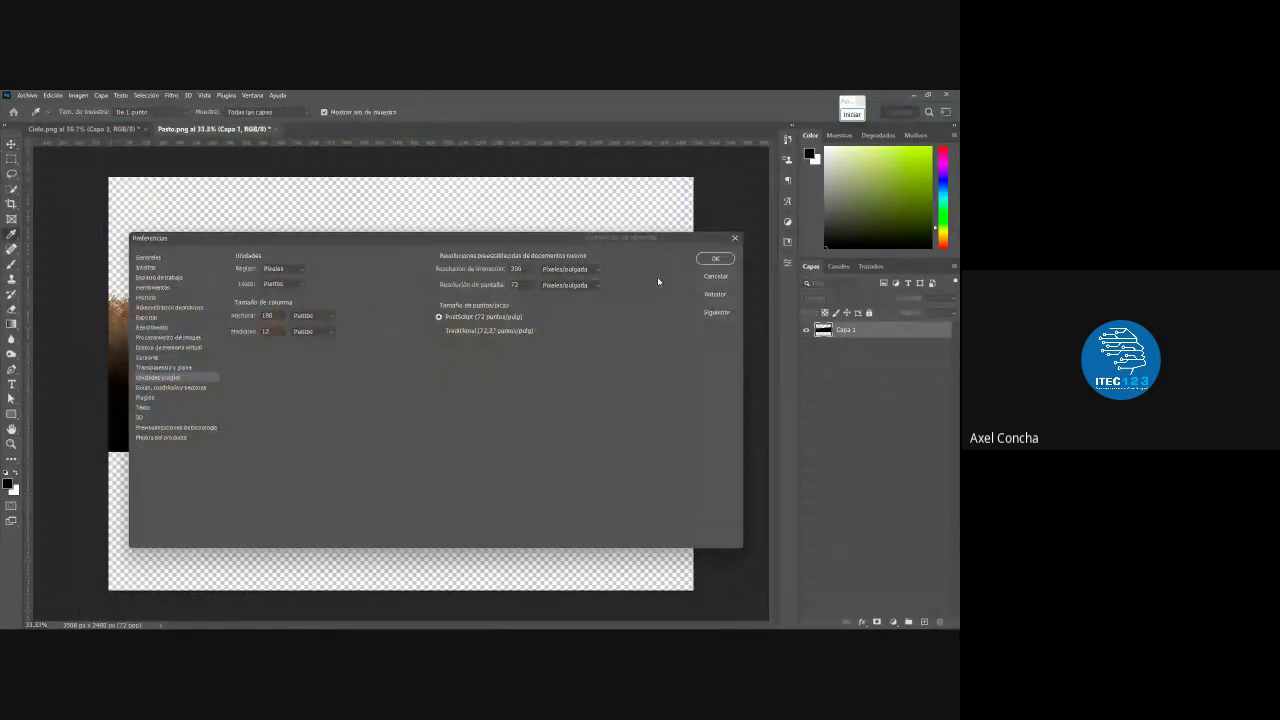
pyautogui.moveTo(148, 155); pyautogui.dragTo(265, 284)
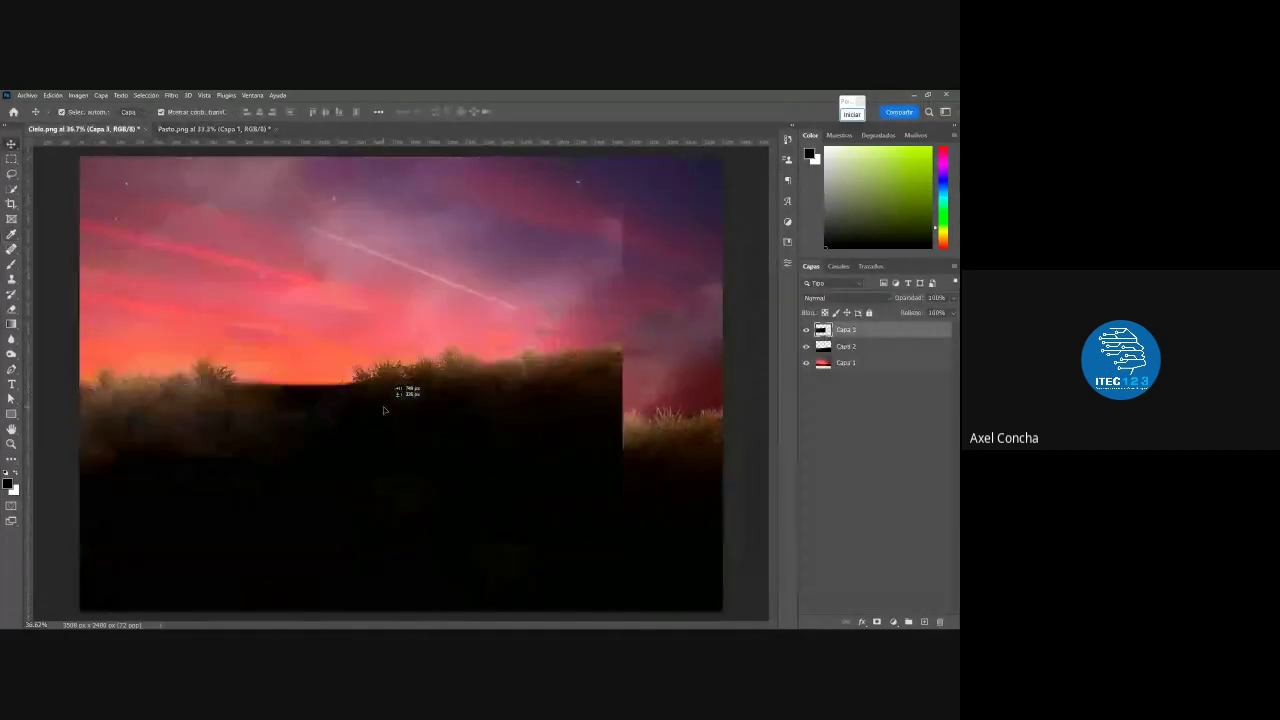
pyautogui.hotkey('ctrl', 'z')
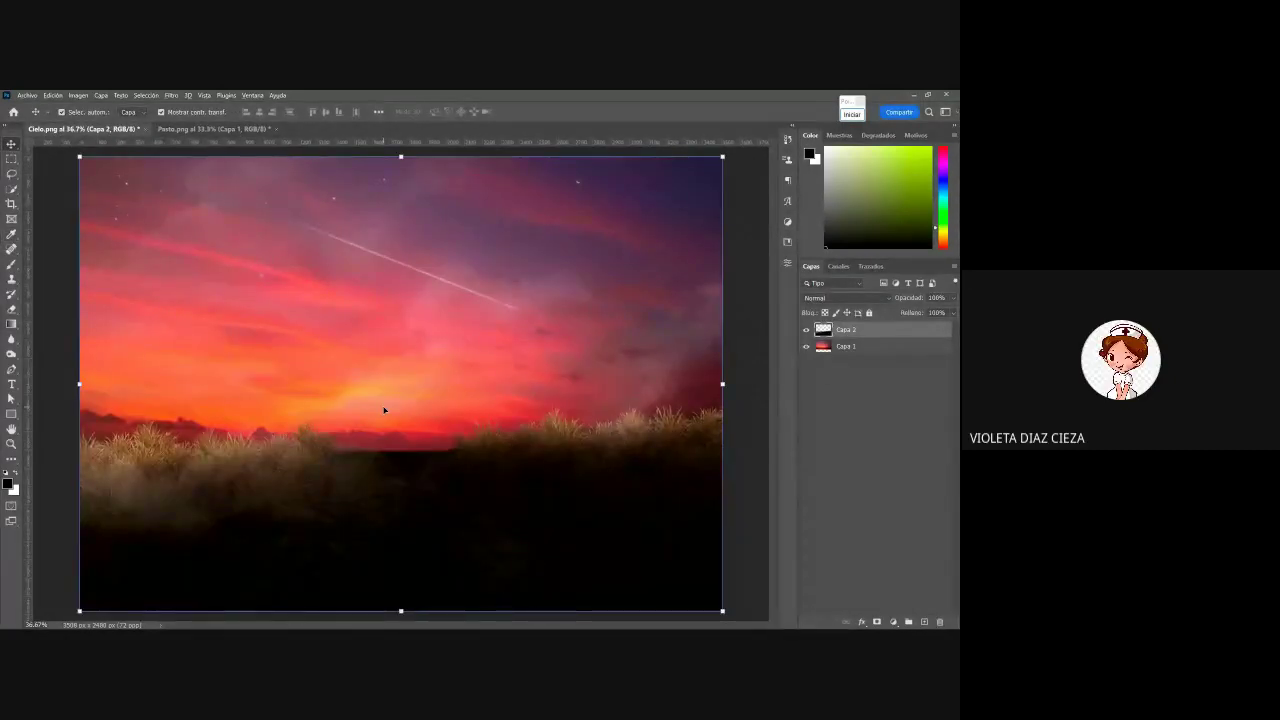
pyautogui.hotkey('alt', 'Tab')
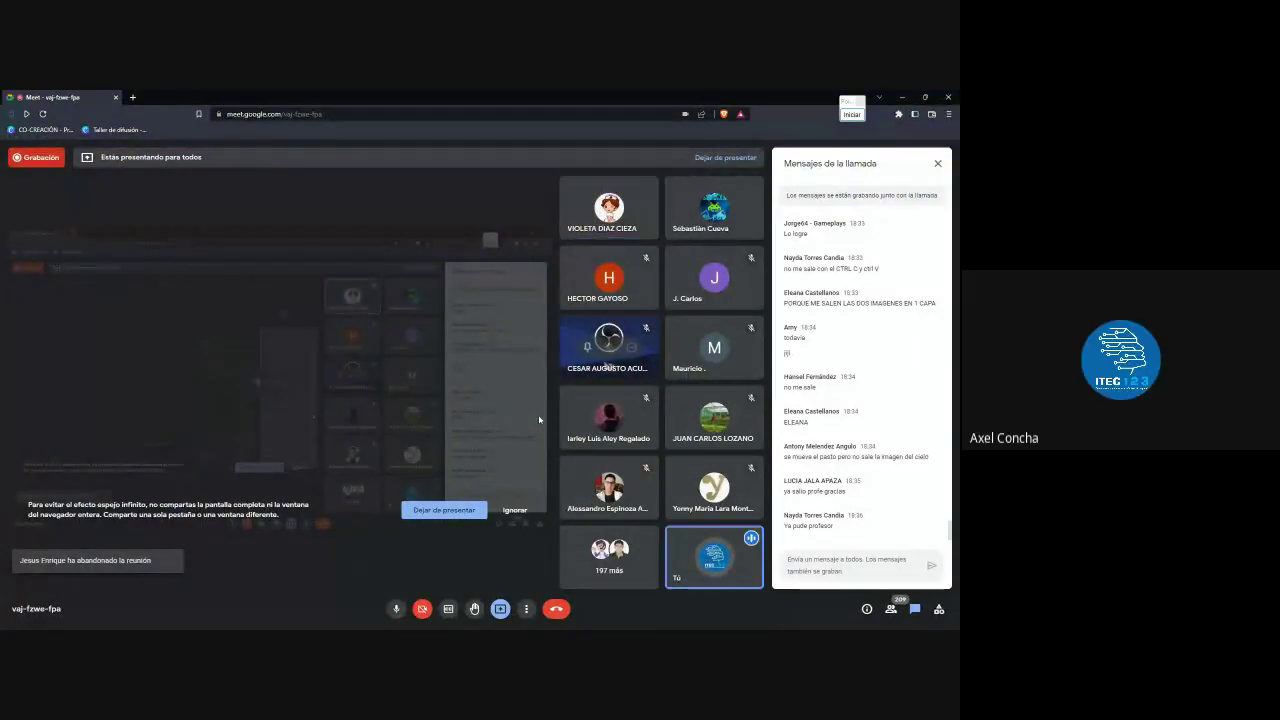
# Switch from the Google Meet call back to Photoshop
pyautogui.hotkey('alt', 'Tab')
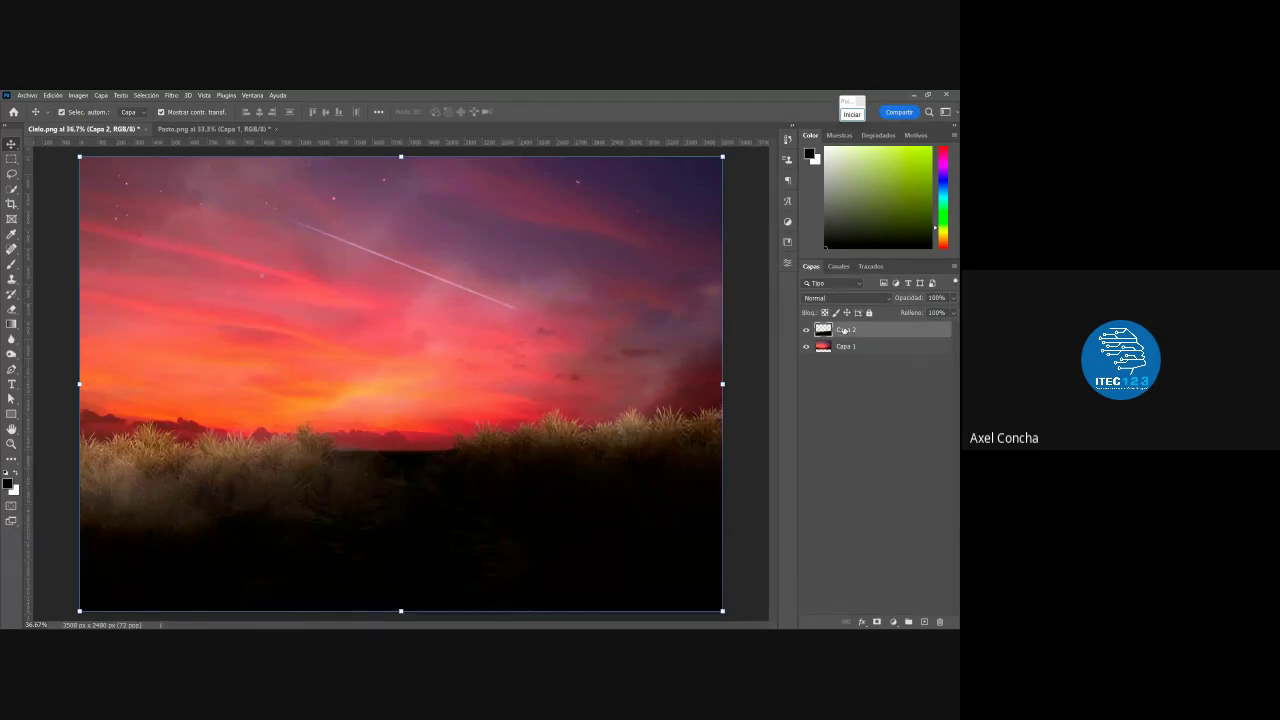
# Remove grass layer Capa 2 and mark the Layers panel lock options with on-screen arrow and box
pyautogui.press('Delete')
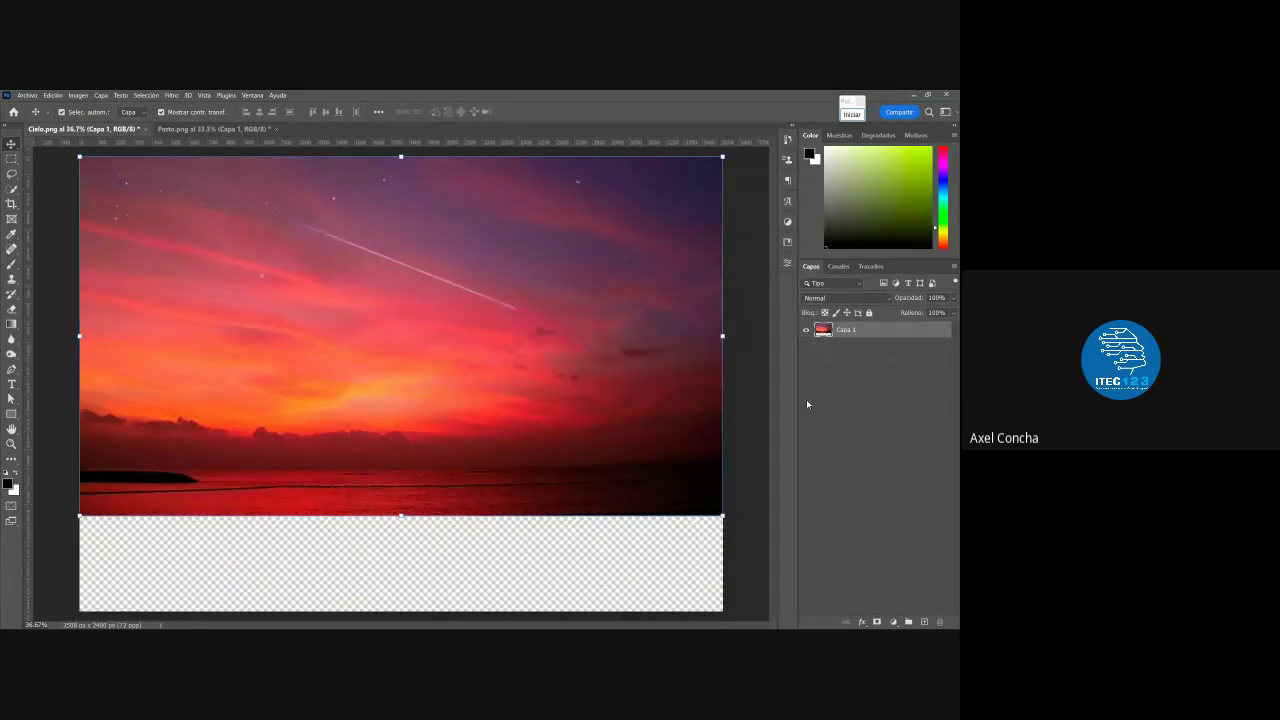
pyautogui.click(851, 114)
pyautogui.moveTo(849, 101); pyautogui.dragTo(686, 104)
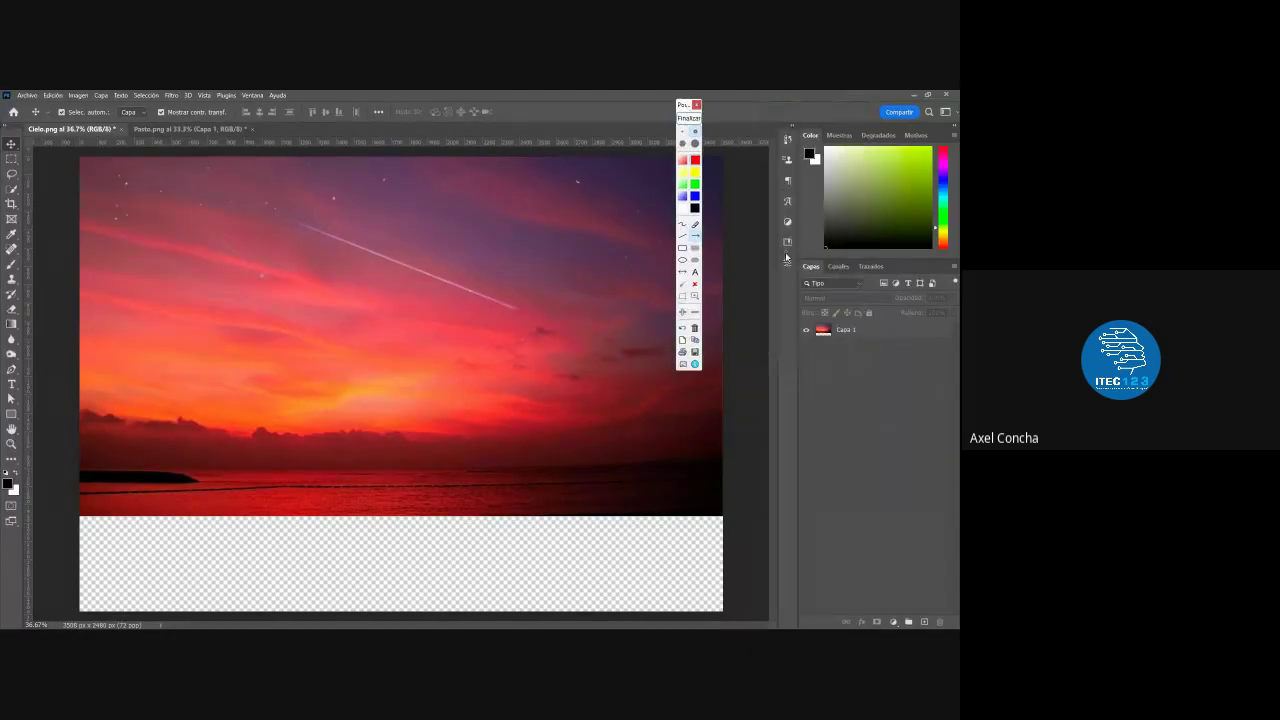
pyautogui.moveTo(795, 270); pyautogui.dragTo(825, 305)
pyautogui.click(683, 247)
pyautogui.moveTo(793, 301); pyautogui.dragTo(958, 354)
# Clear the annotations, select sky layer Capa 1, and switch to the Pasto.png document
pyautogui.click(688, 118)
pyautogui.click(868, 337)
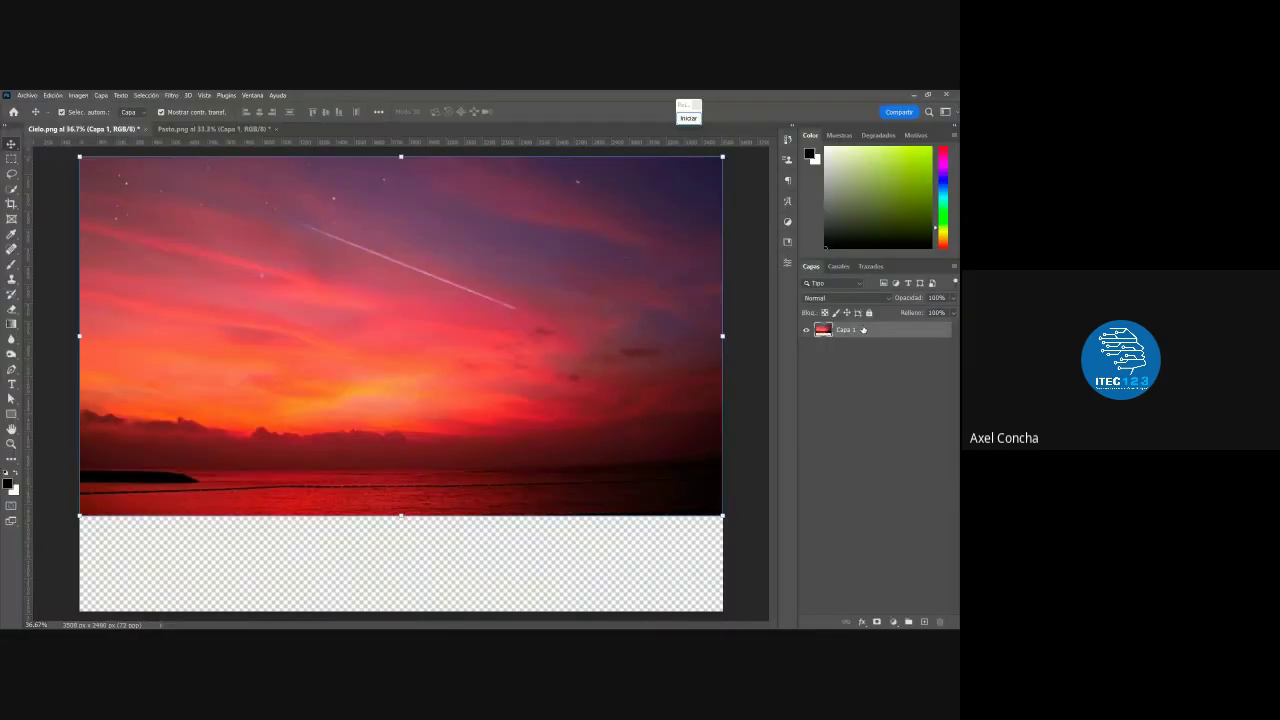
pyautogui.hotkey('ctrl', 'Tab')
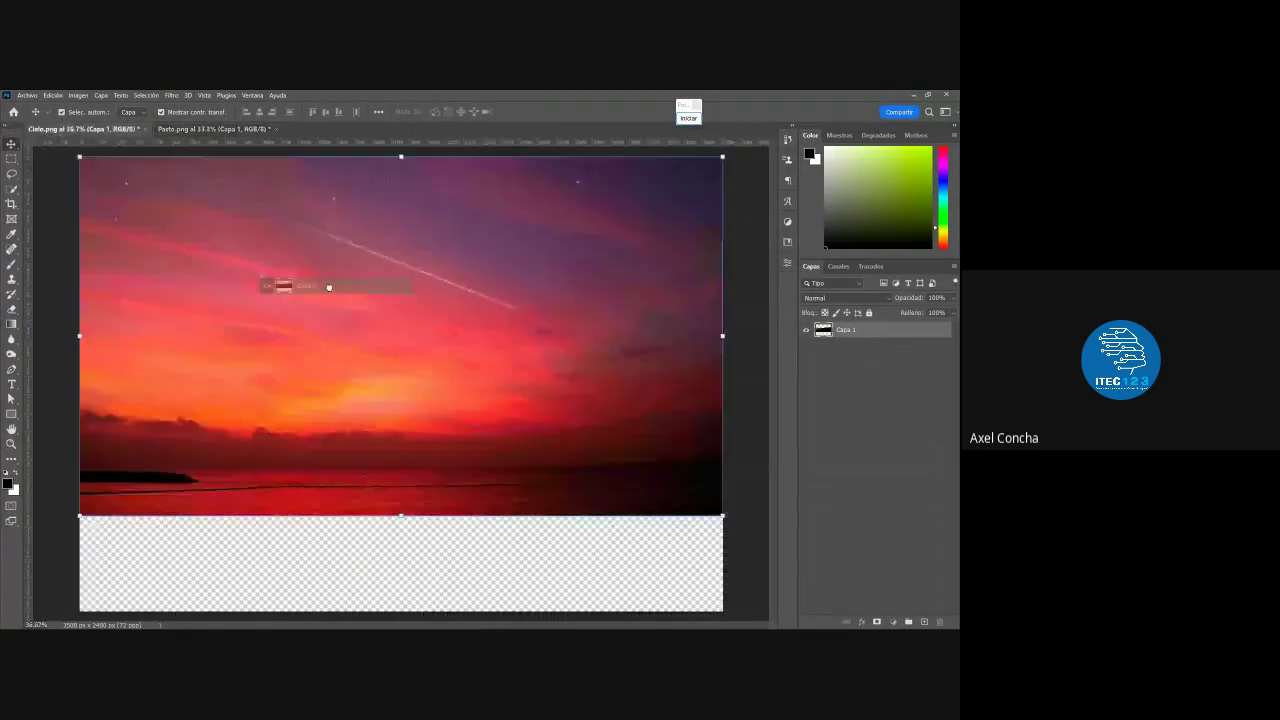
# Drag the grass layer into Cielo.png along the bottom, then select Capa 1 and Capa 2
pyautogui.moveTo(830, 329)
pyautogui.mouseDown()
pyautogui.moveTo(354, 310)
pyautogui.moveTo(578, 538)
pyautogui.mouseUp()
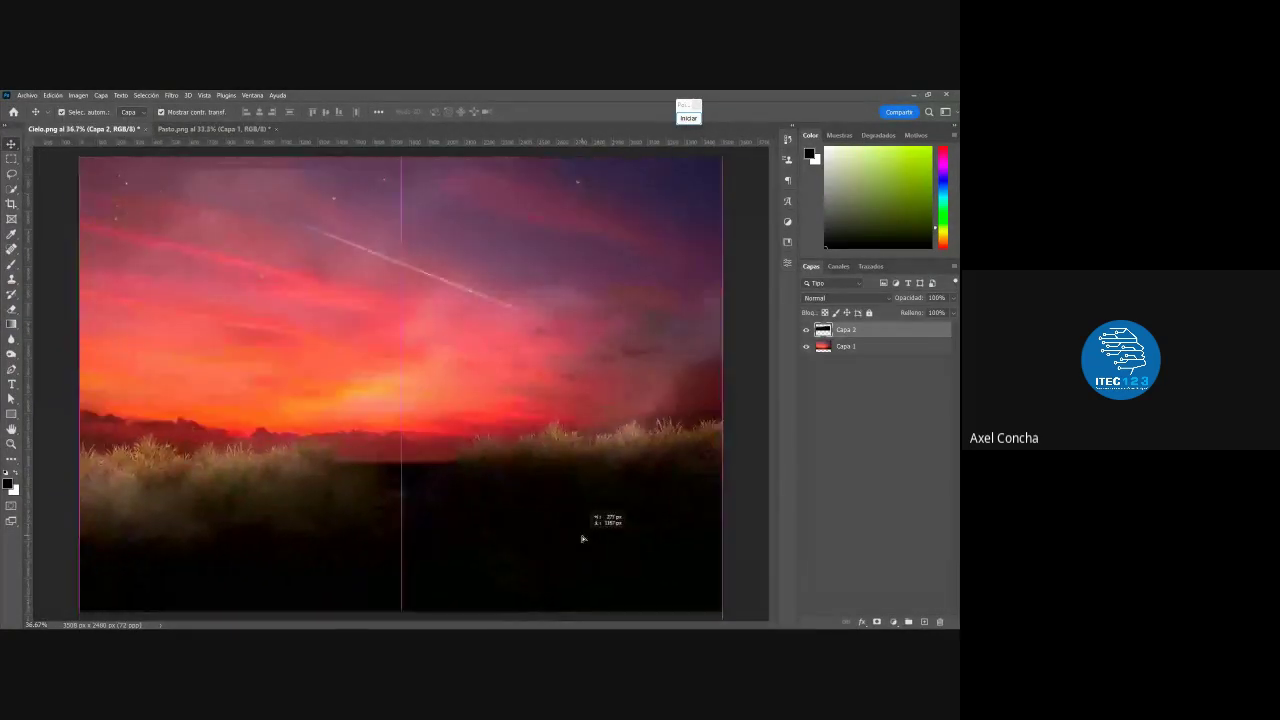
pyautogui.click(883, 418)
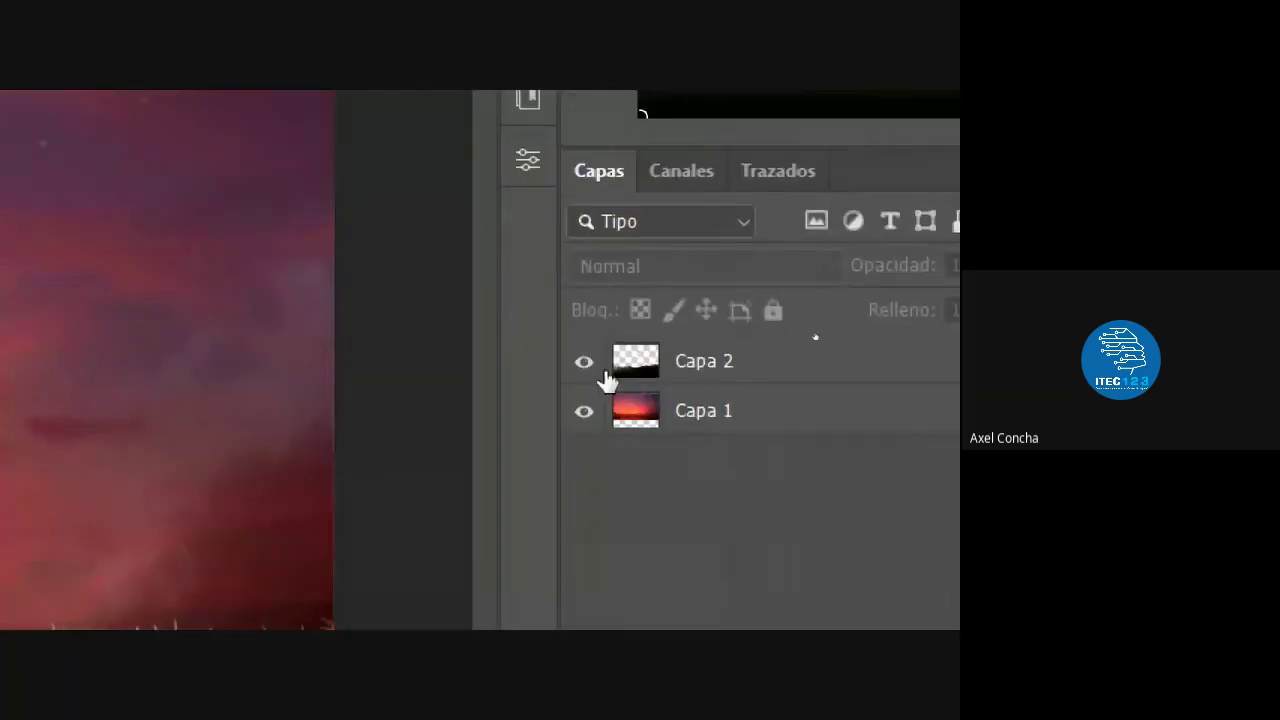
pyautogui.click(720, 422)
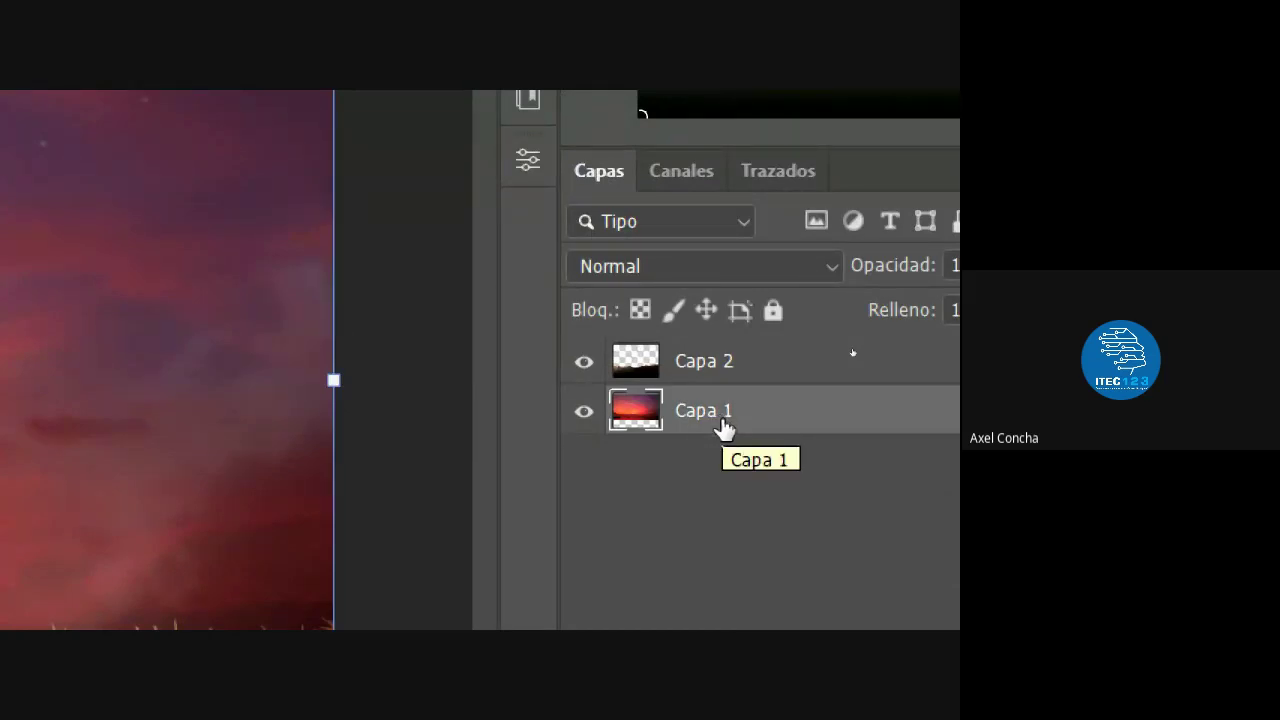
pyautogui.click(738, 378)
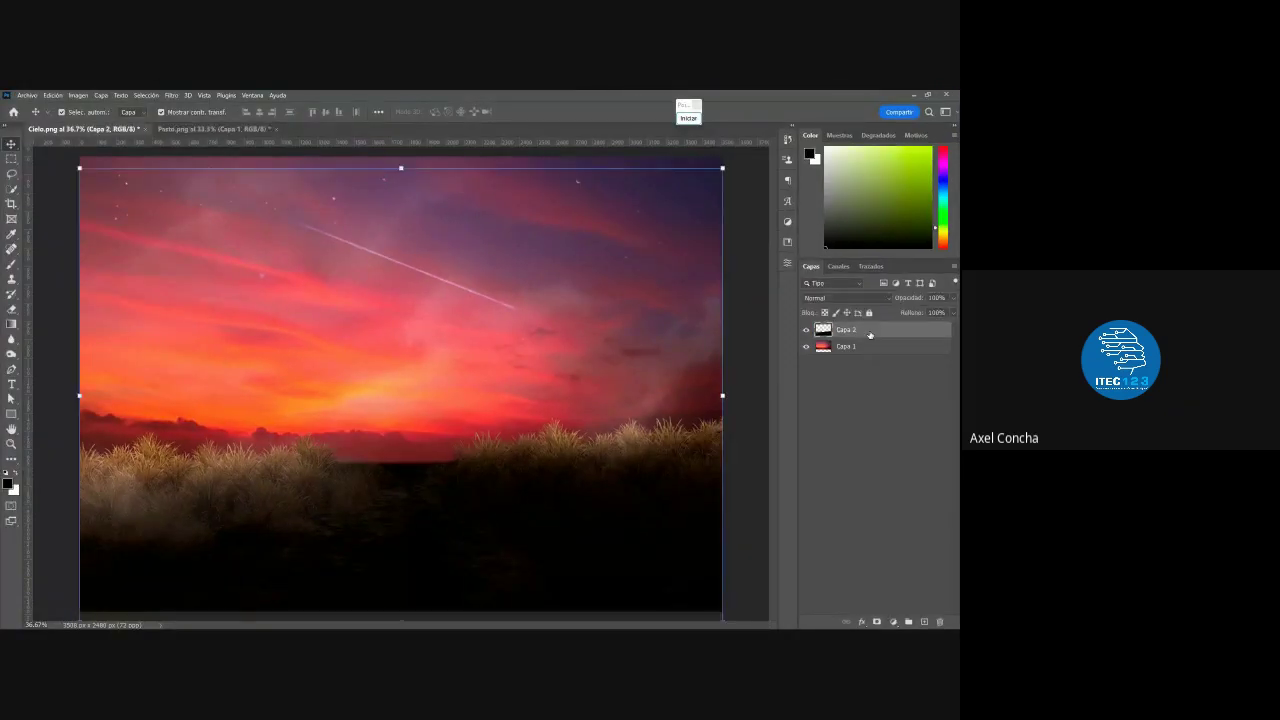
pyautogui.moveTo(660, 511); pyautogui.dragTo(623, 428)
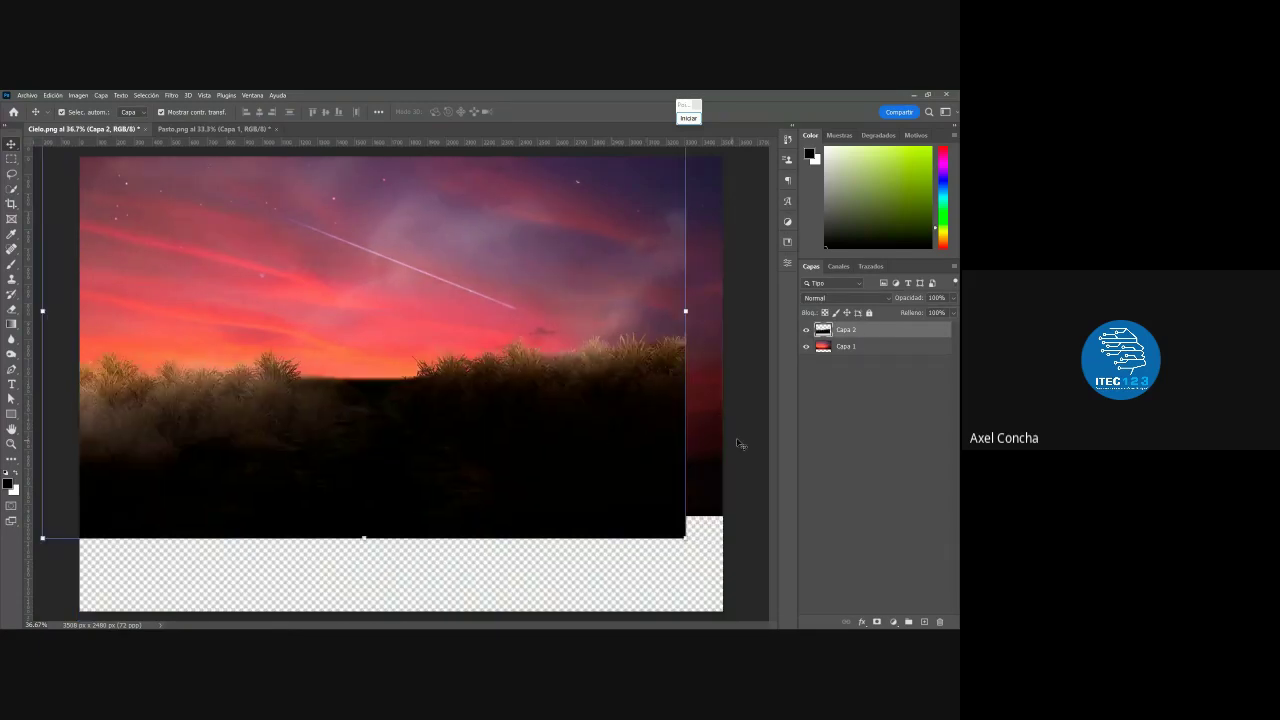
pyautogui.hotkey('ctrl', 'z')
pyautogui.hotkey('ctrl', 'j')
pyautogui.moveTo(617, 503); pyautogui.dragTo(530, 357)
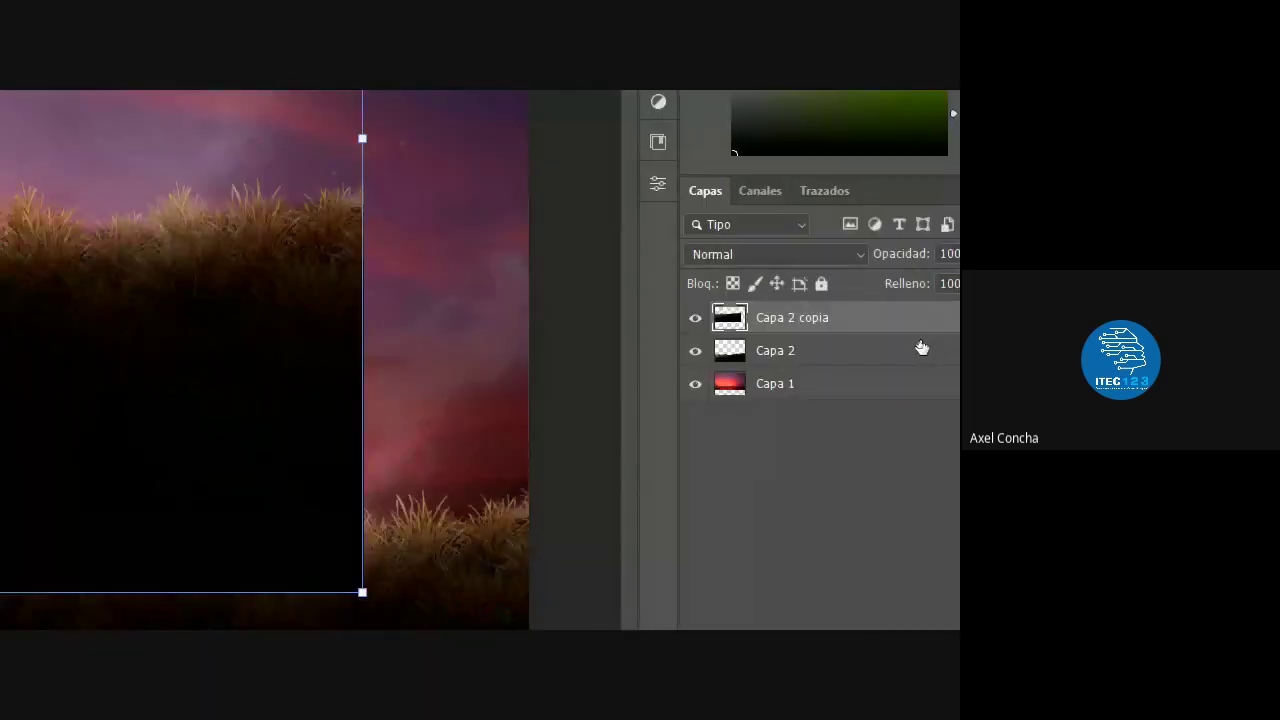
pyautogui.moveTo(921, 347); pyautogui.dragTo(793, 320)
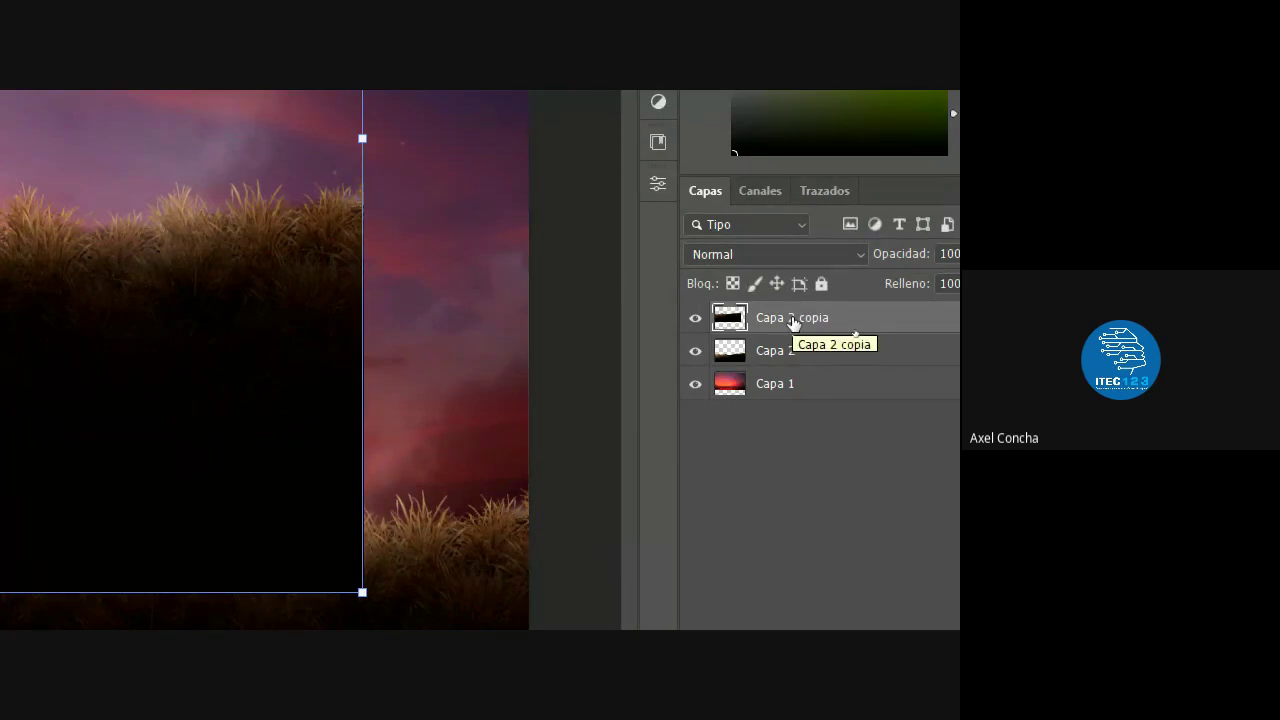
pyautogui.press('Delete')
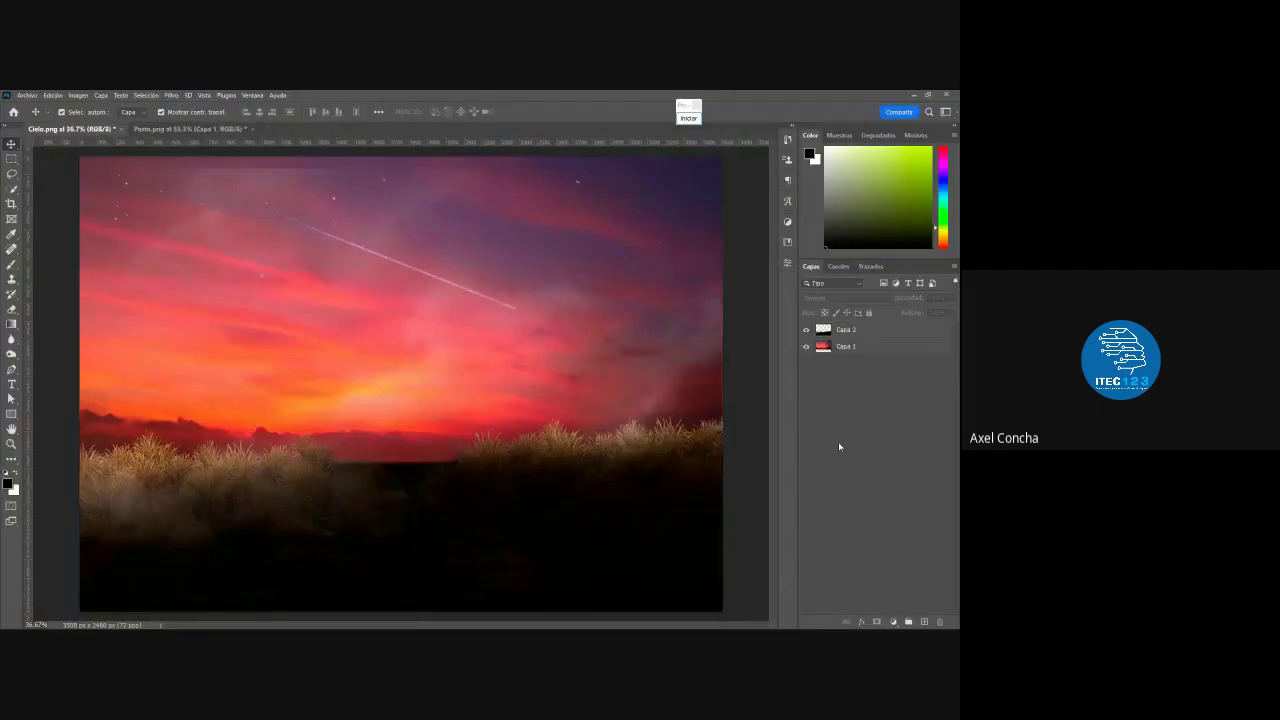
pyautogui.click(846, 346)
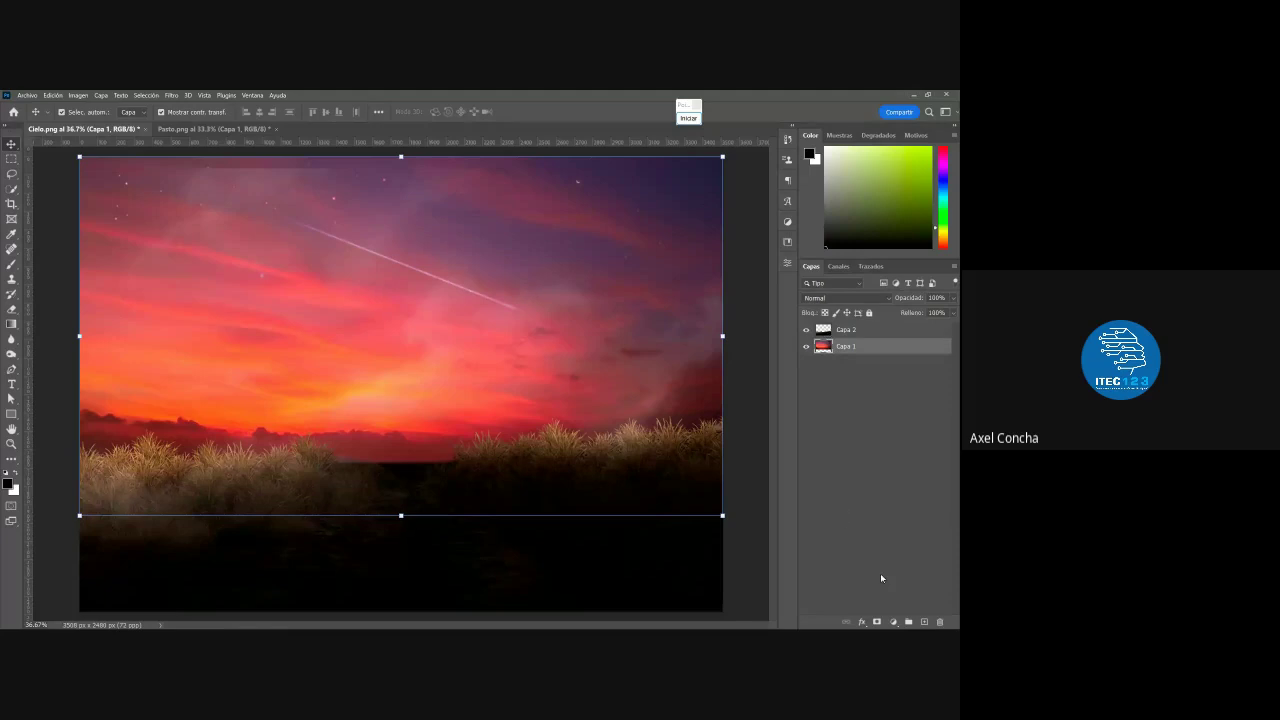
# Add and delete an empty Capa 3 layer, then switch to the Google Meet call
pyautogui.click(924, 621)
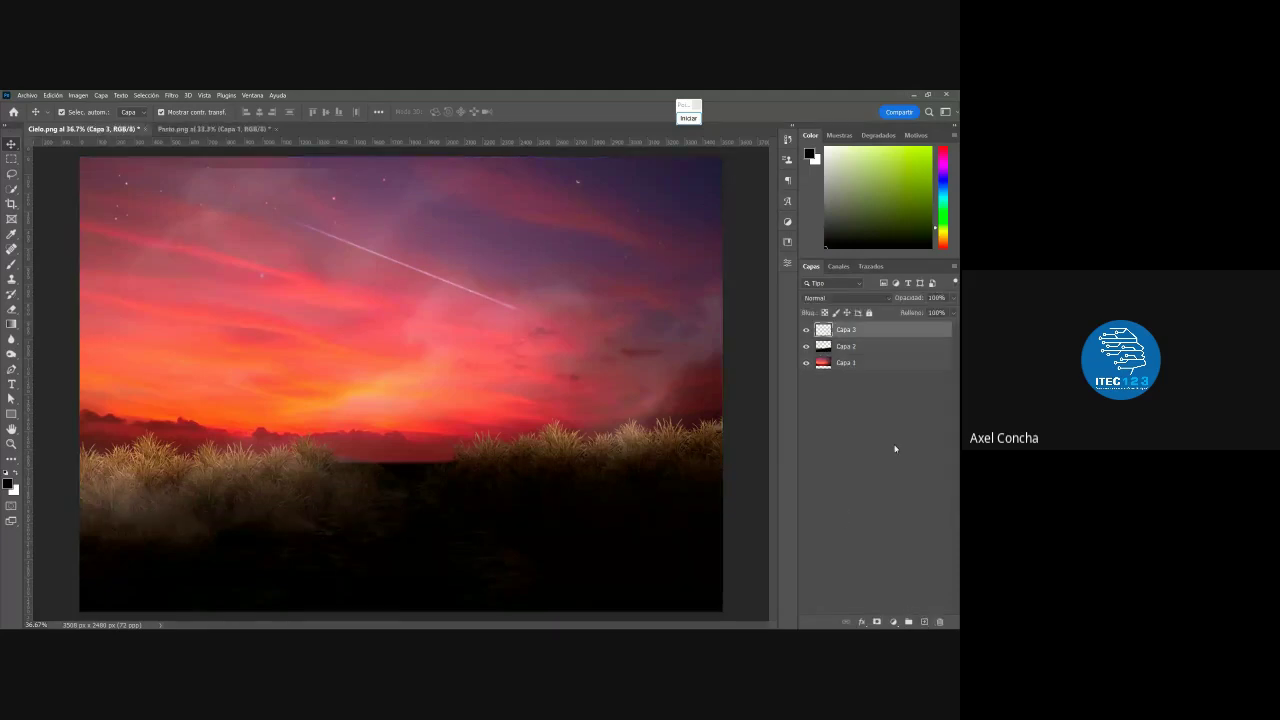
pyautogui.press('Delete')
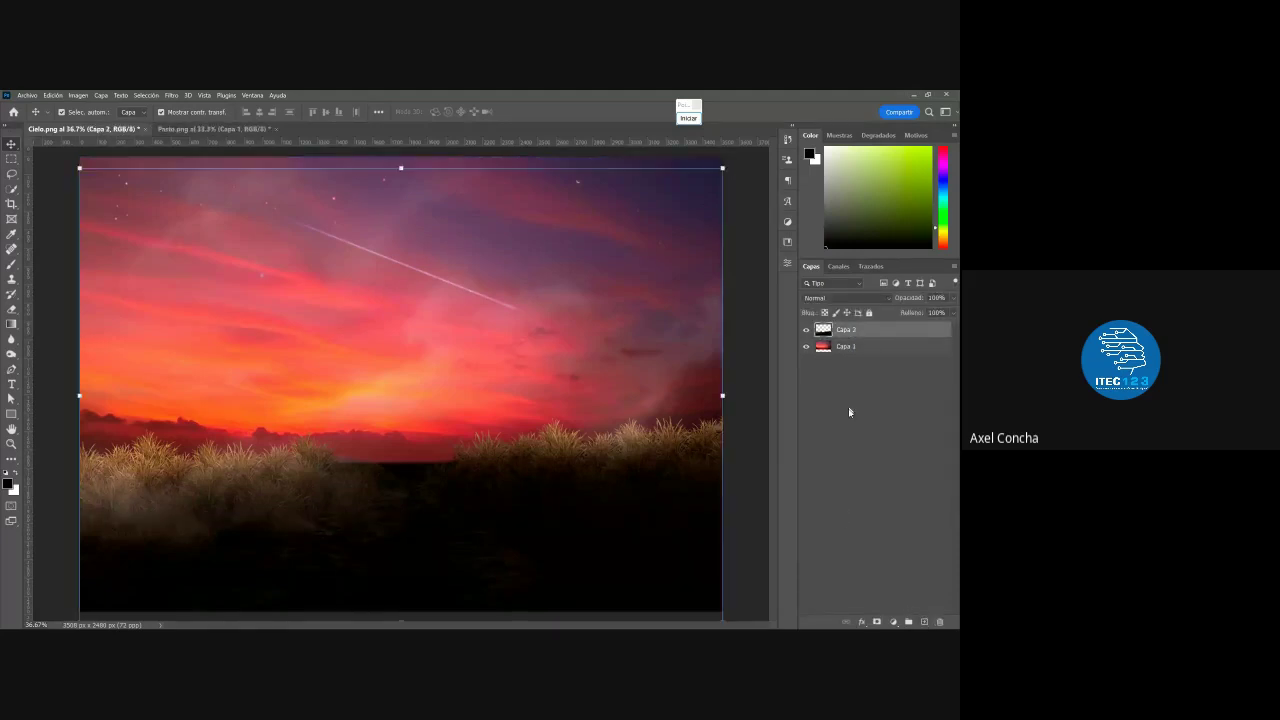
pyautogui.click(850, 417)
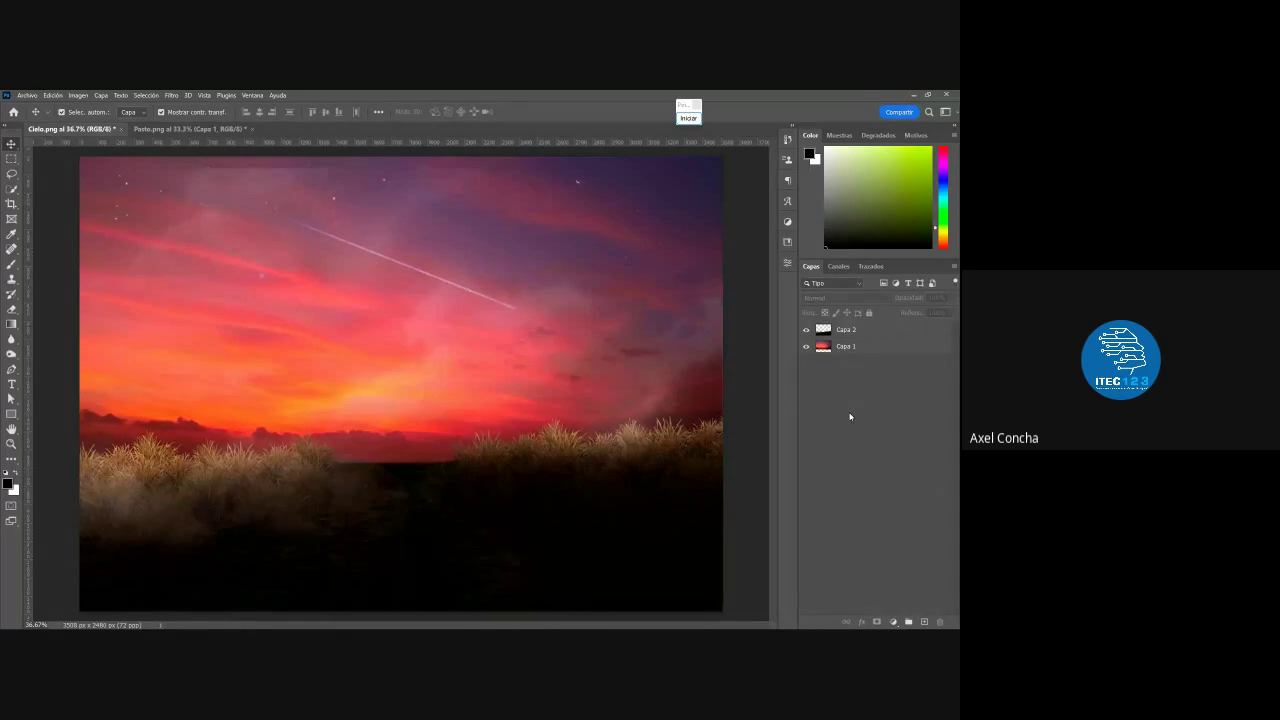
pyautogui.hotkey('alt', 'Tab')
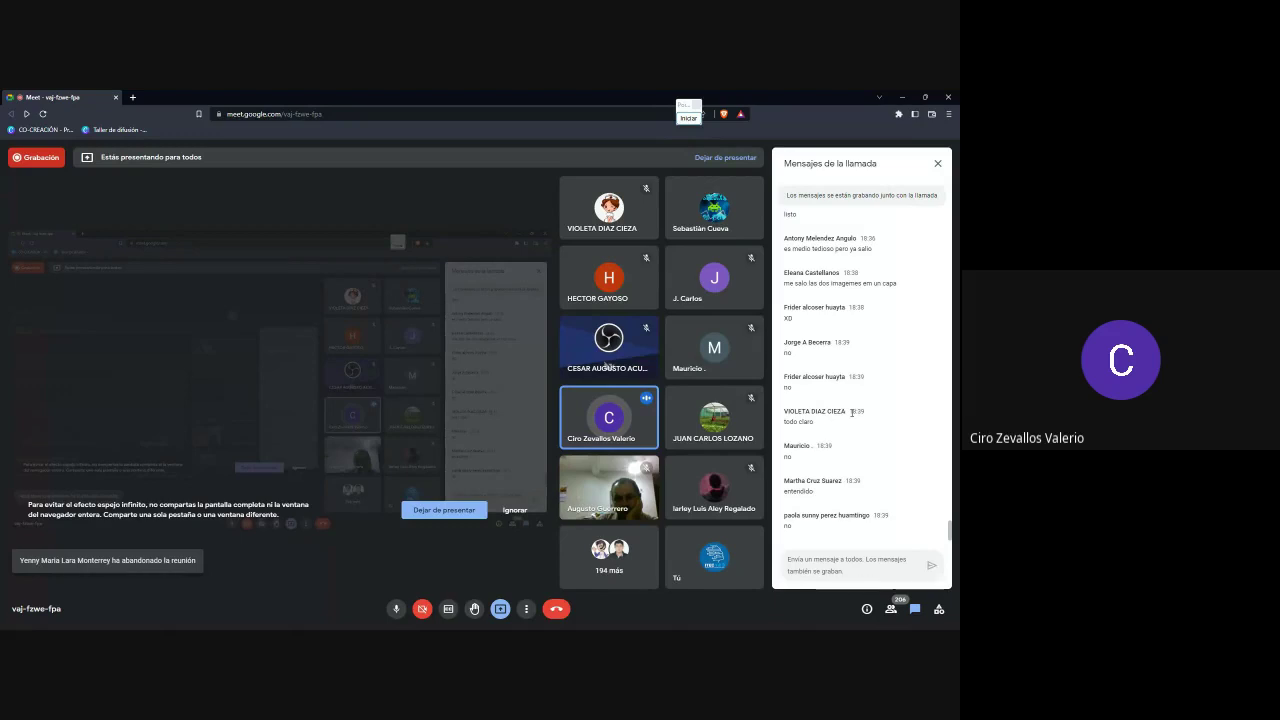
# Switch from Google Meet back to Photoshop's Cielo.png sky-and-grass composition
pyautogui.hotkey('alt', 'Tab')
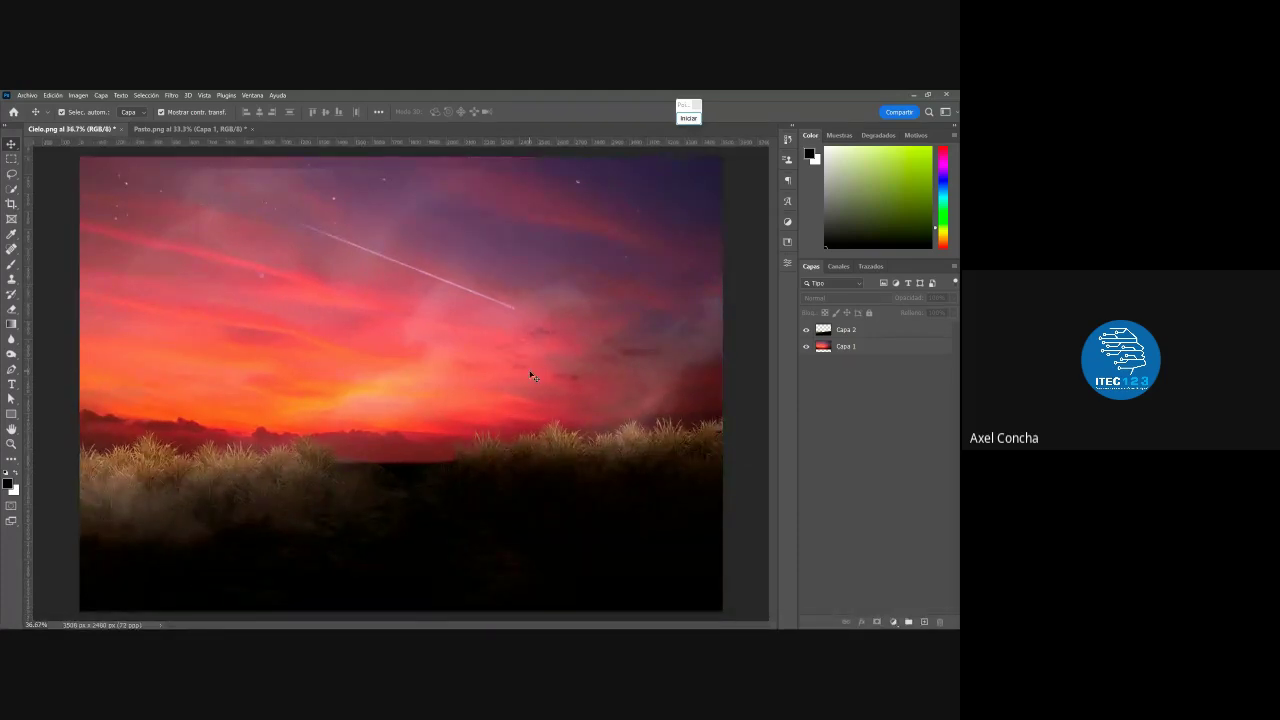
# Close the Pasto.png document, answering its save prompt, so only Cielo.png remains
pyautogui.click(237, 130)
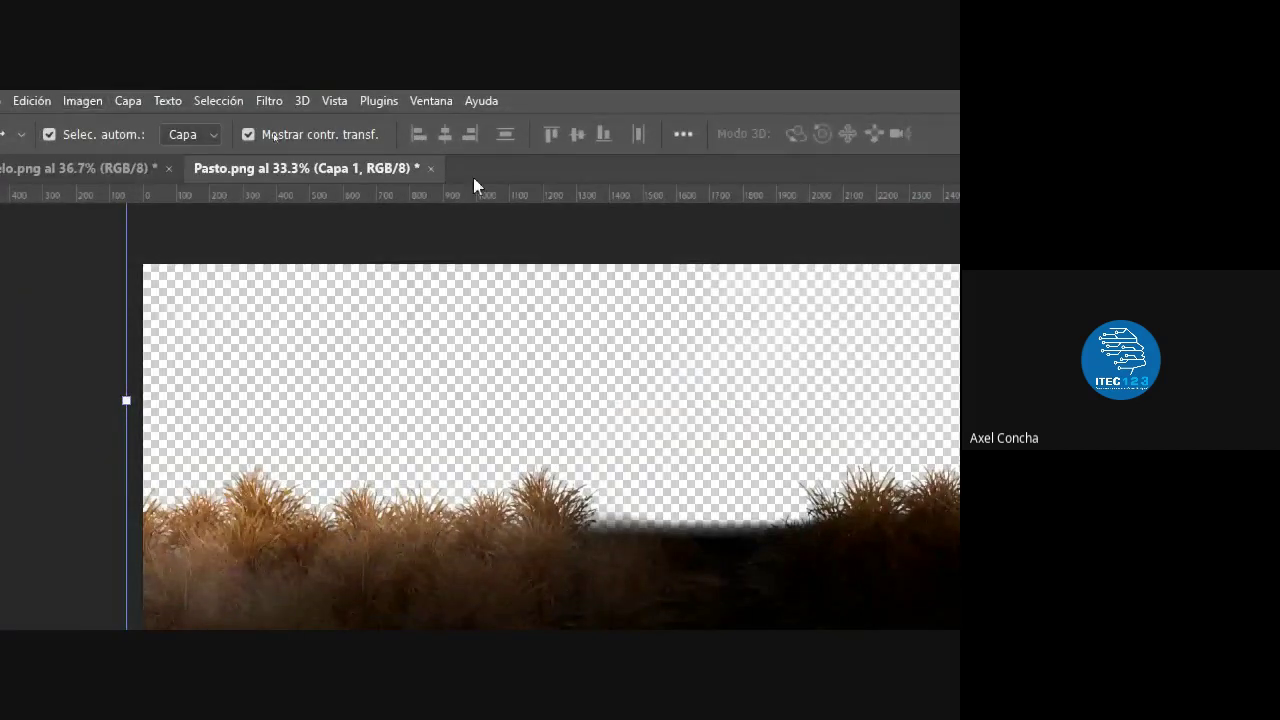
pyautogui.click(431, 169)
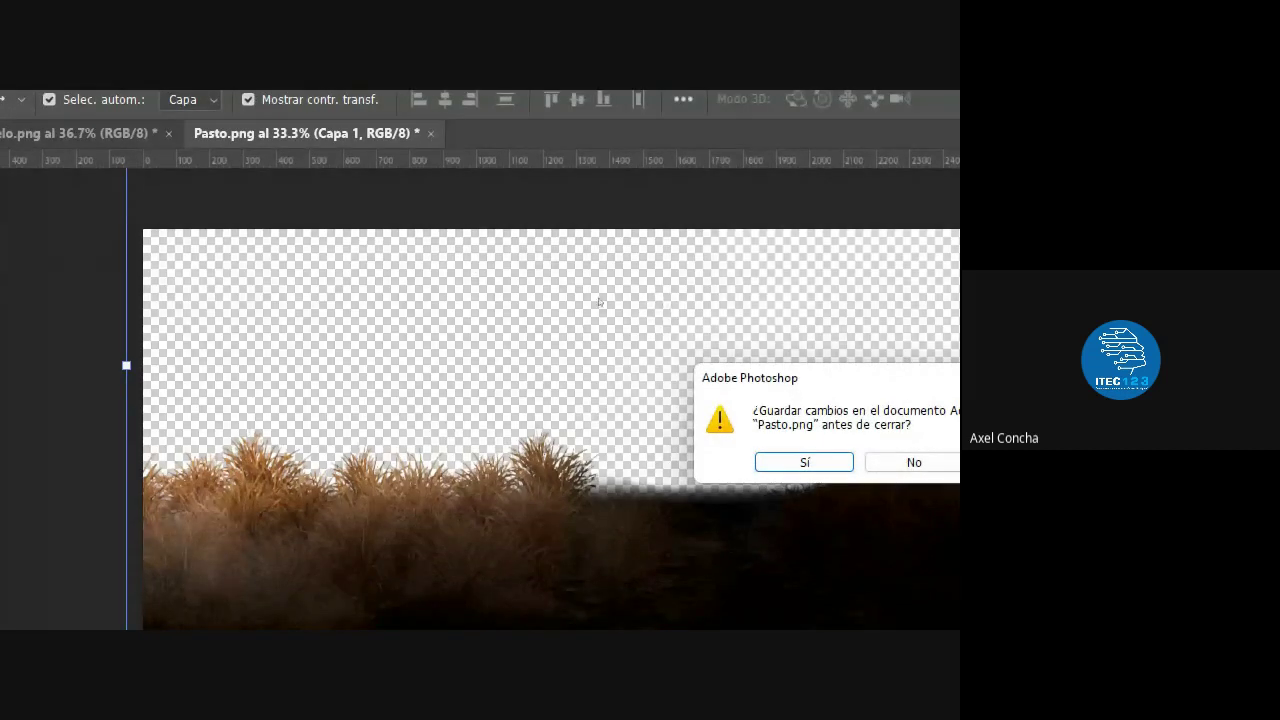
pyautogui.click(912, 462)
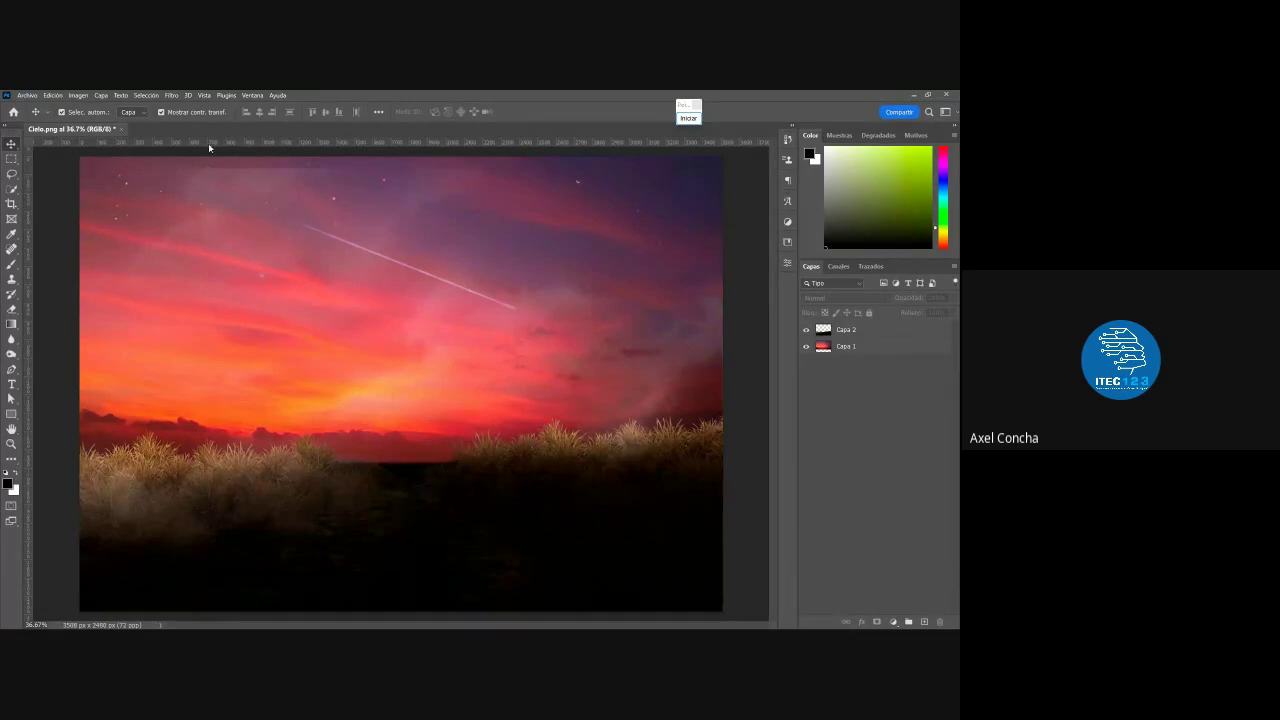
pyautogui.click(27, 95)
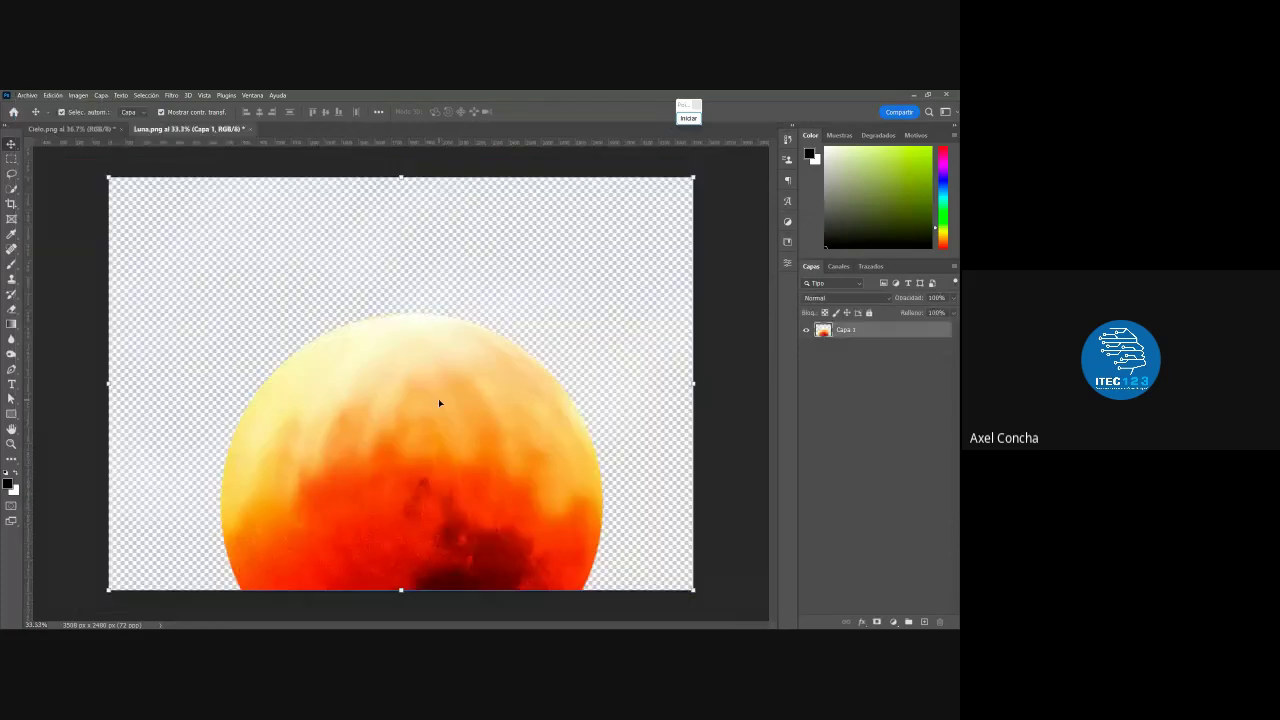
# Drag the Luna.png moon into Cielo.png as a new layer and close Luna.png
pyautogui.moveTo(439, 403)
pyautogui.mouseDown()
pyautogui.moveTo(392, 382)
pyautogui.moveTo(423, 423)
pyautogui.moveTo(420, 475)
pyautogui.mouseUp()
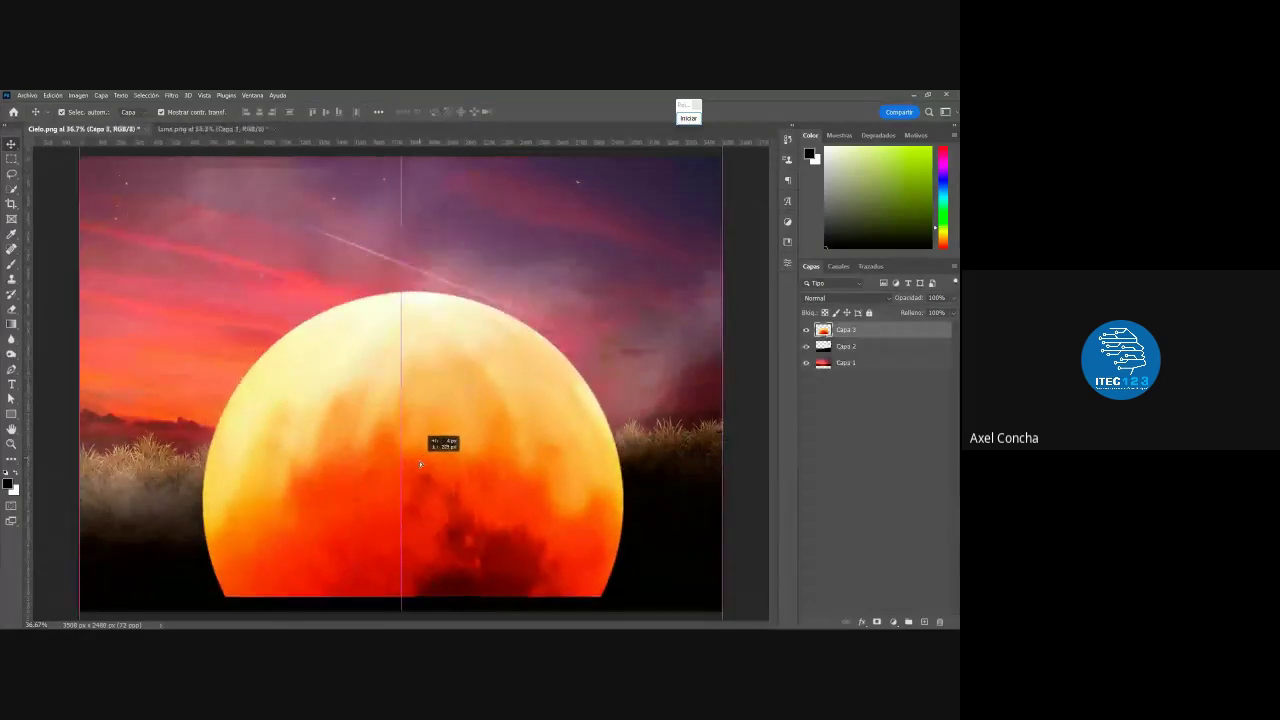
pyautogui.click(200, 129)
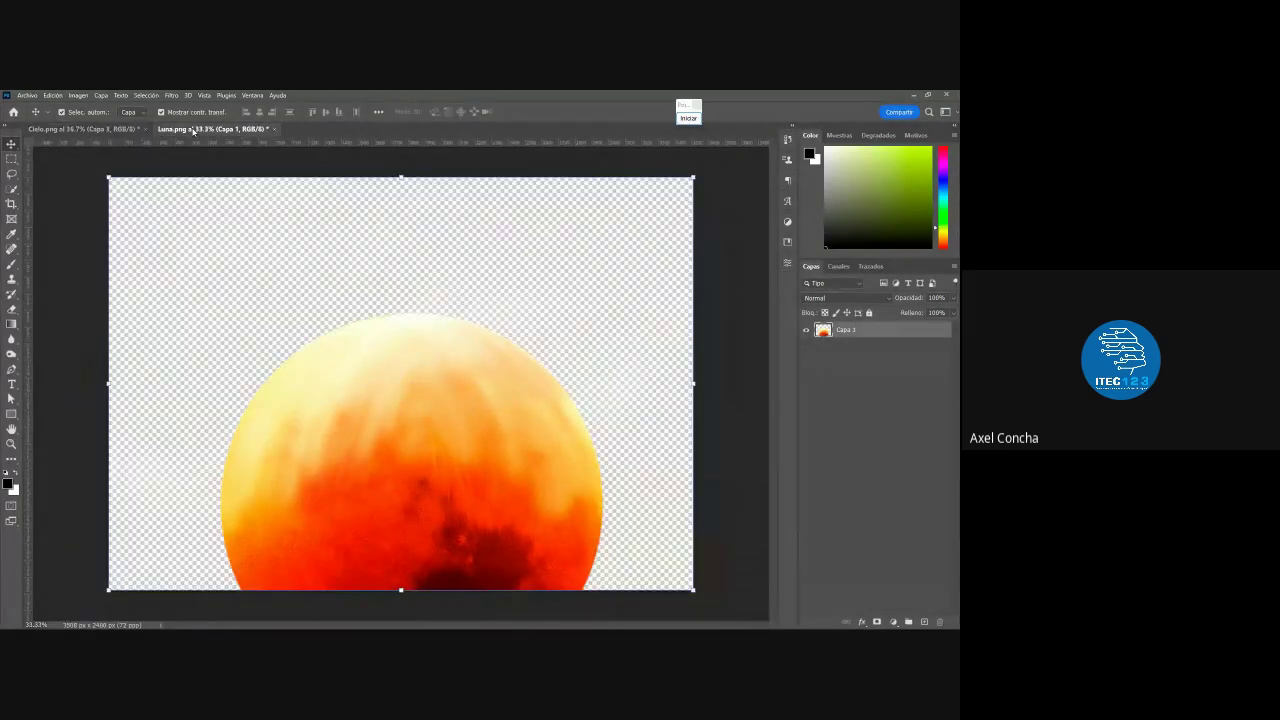
pyautogui.click(274, 129)
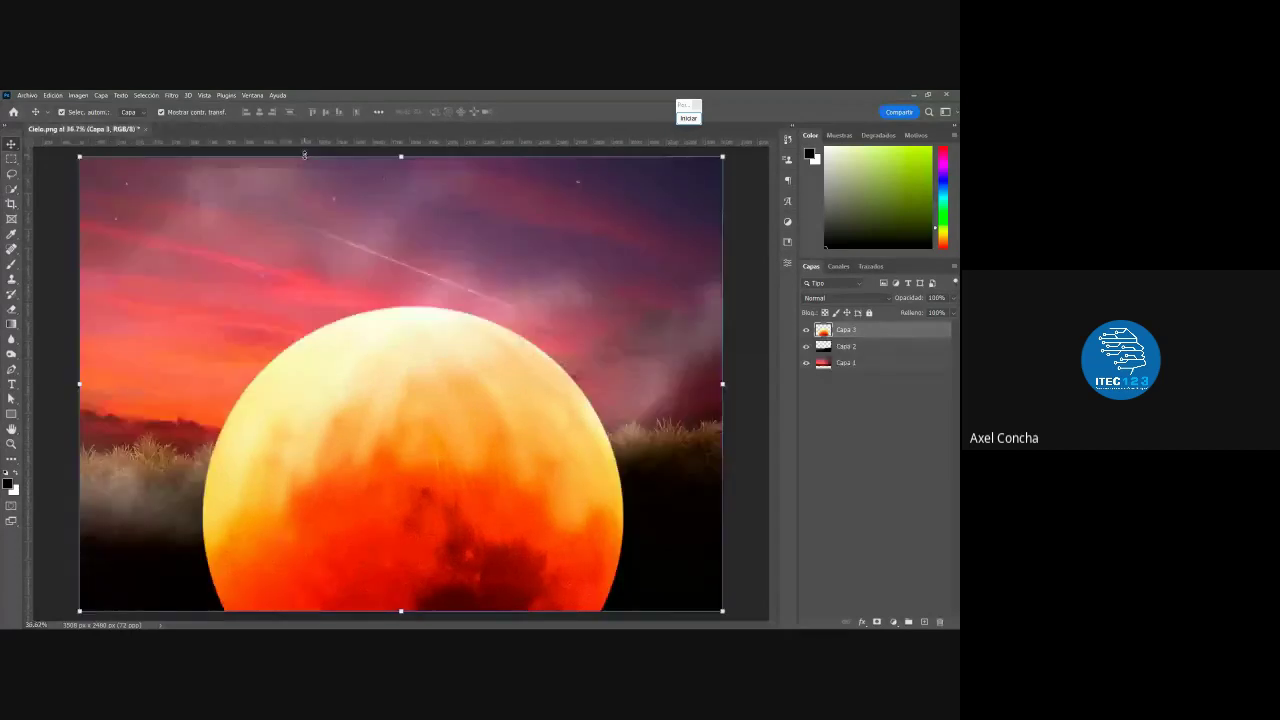
# Open Modelo.png, place the backpacker in Cielo.png slightly lower-right, then switch to Google Meet
pyautogui.click(28, 96)
pyautogui.click(58, 124)
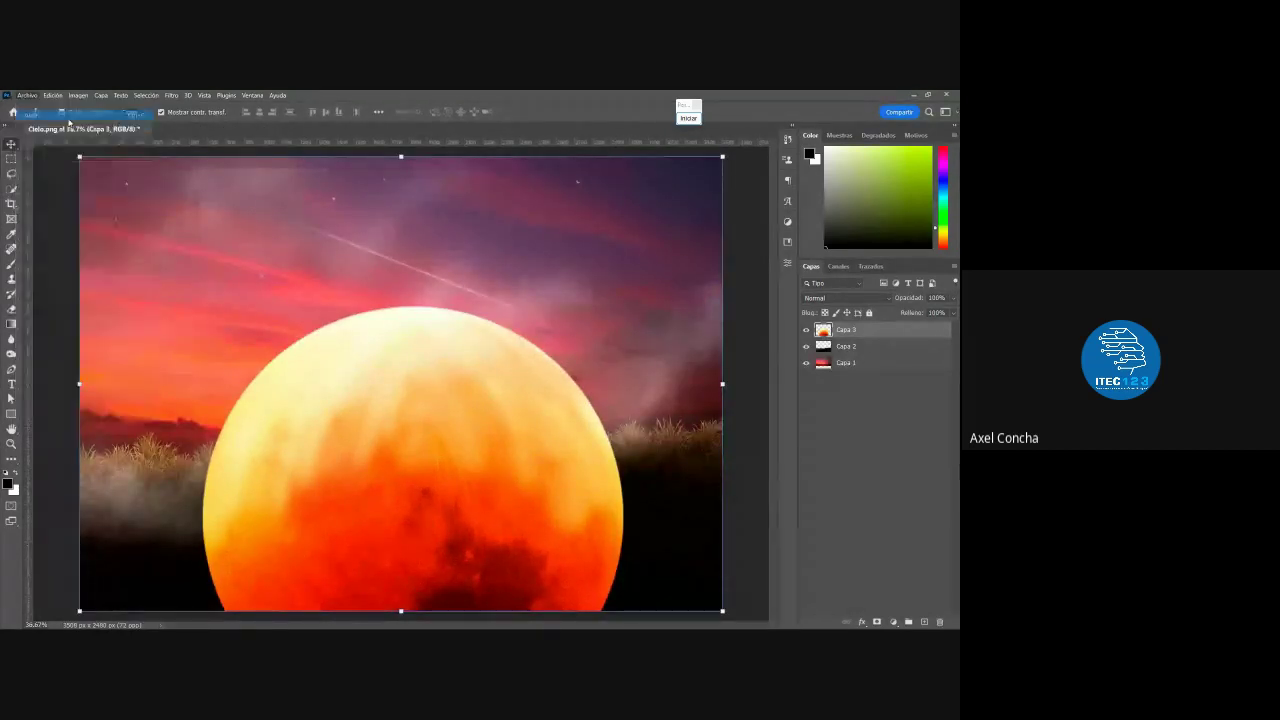
pyautogui.doubleClick(393, 279)
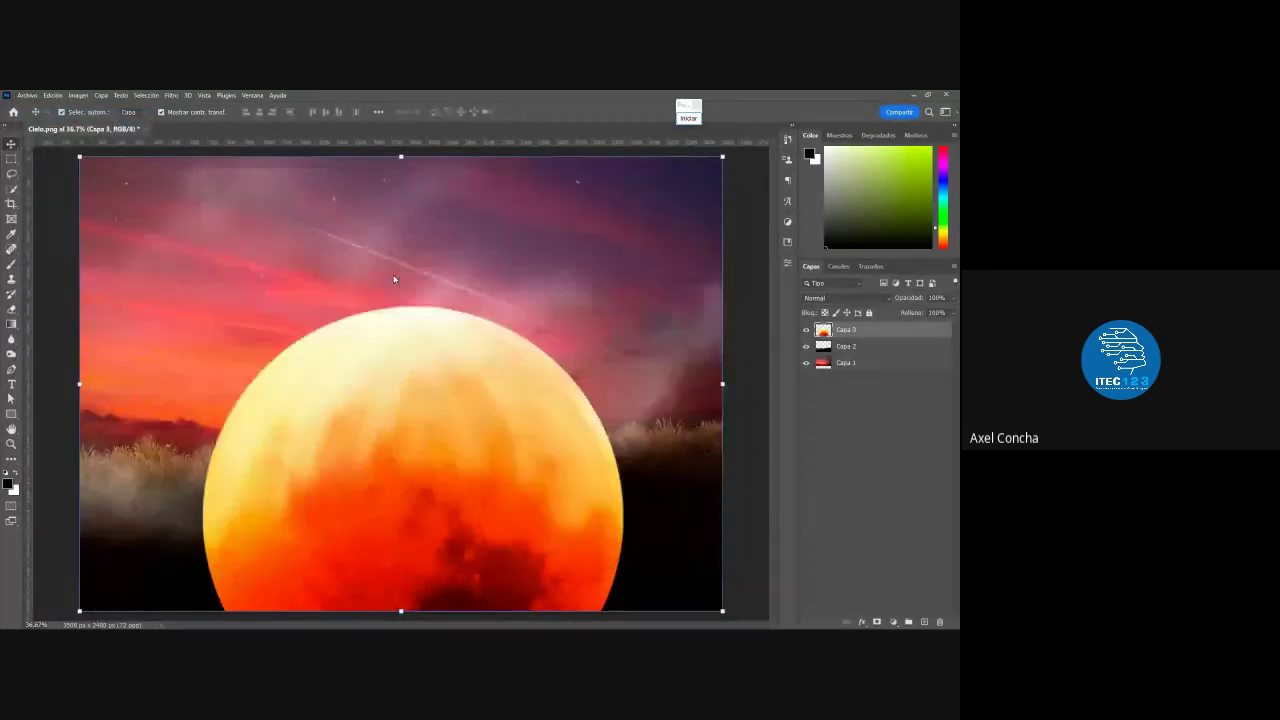
pyautogui.click(521, 332)
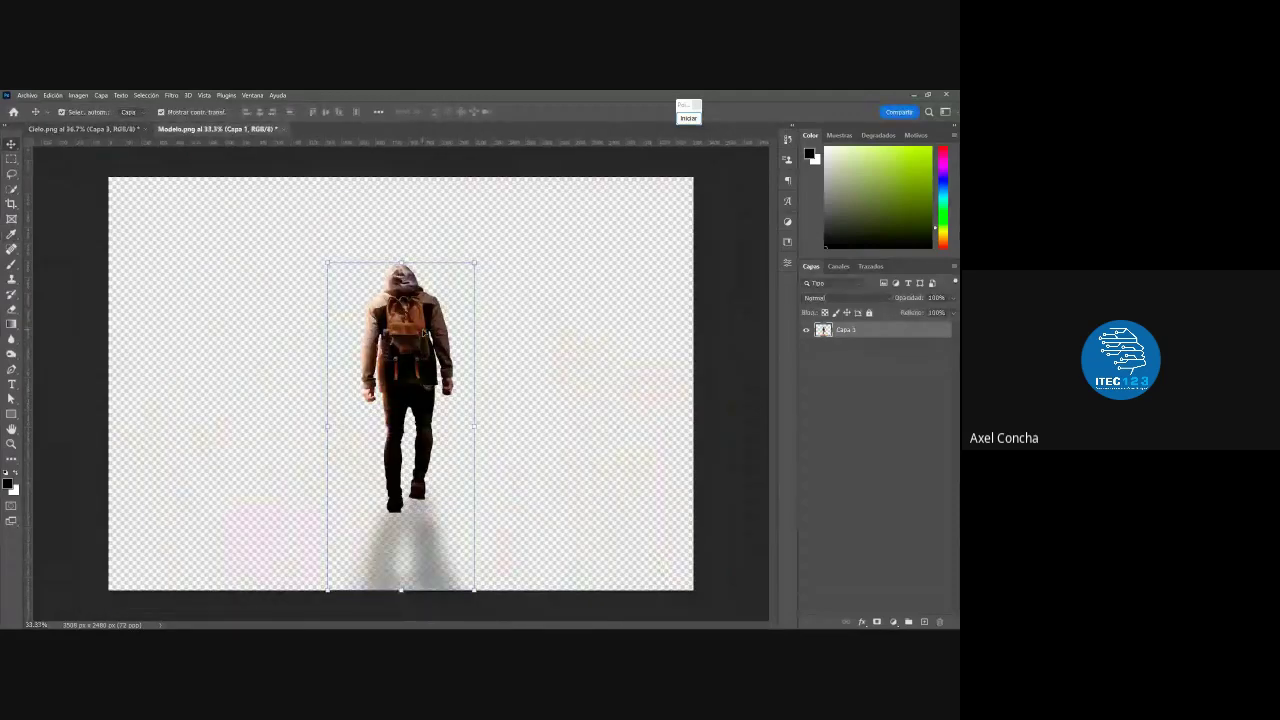
pyautogui.moveTo(419, 419); pyautogui.dragTo(407, 403)
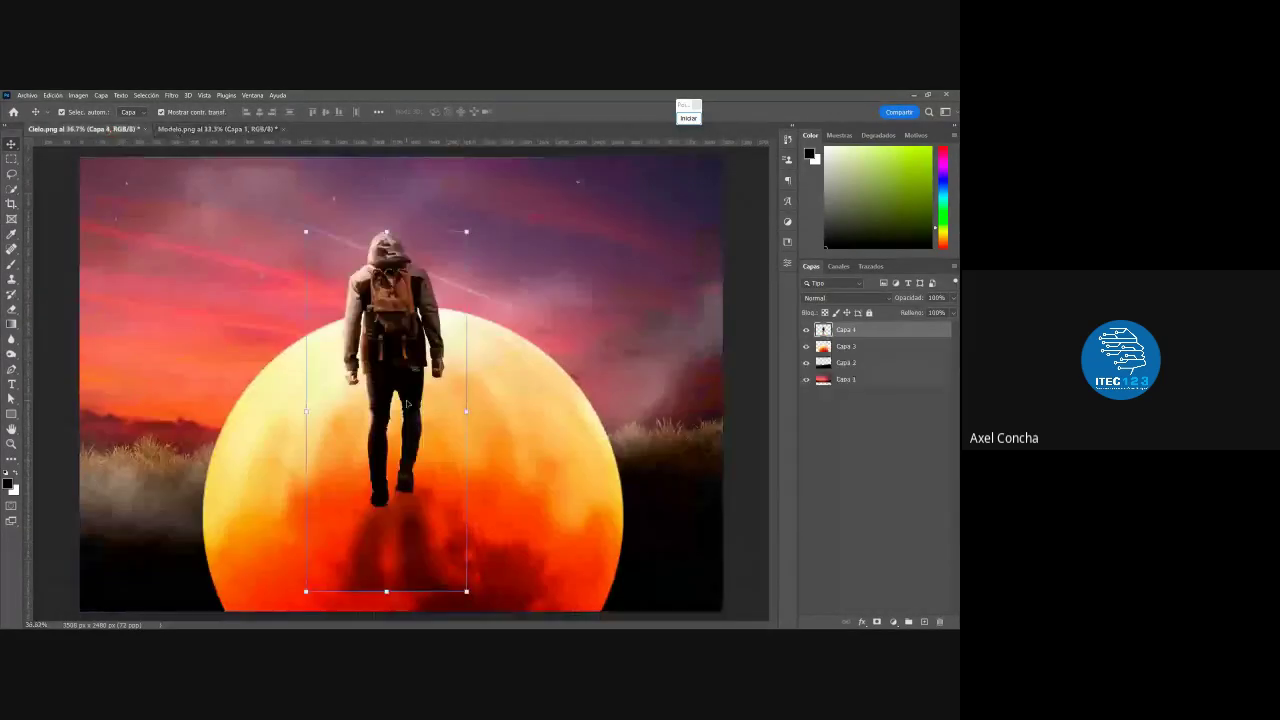
pyautogui.moveTo(407, 403); pyautogui.dragTo(427, 434)
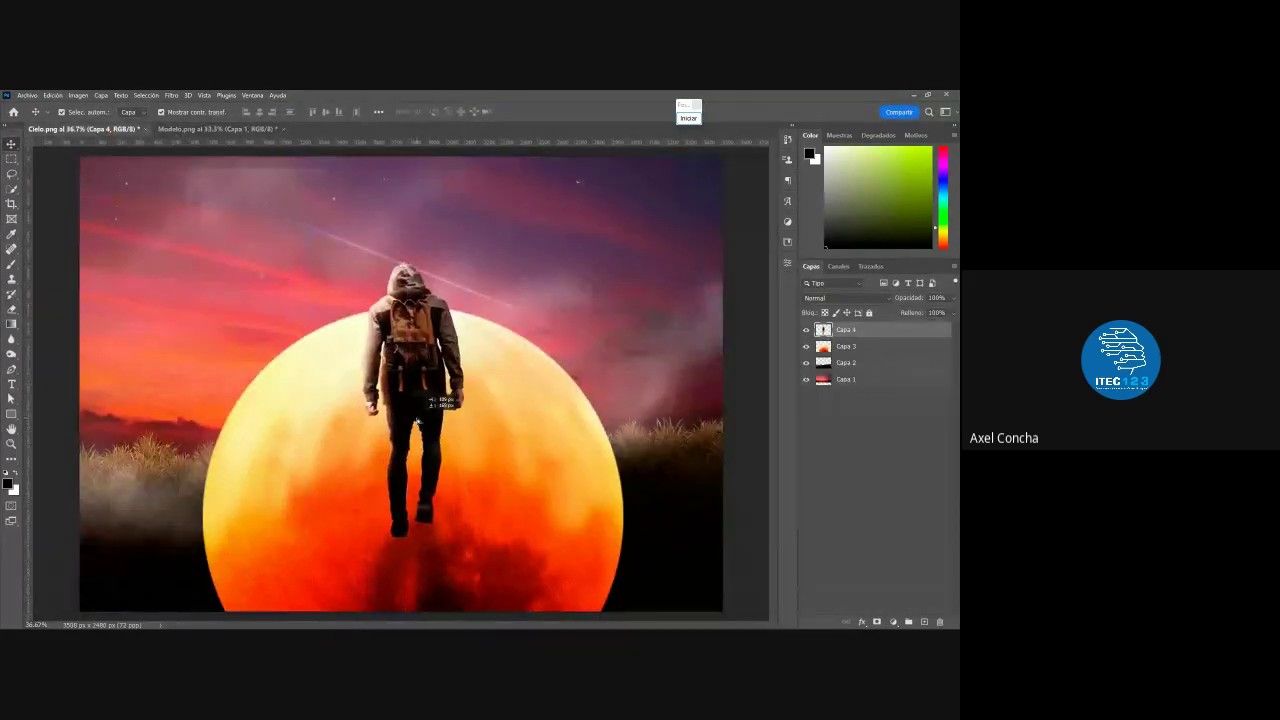
pyautogui.click(624, 424)
pyautogui.click(744, 428)
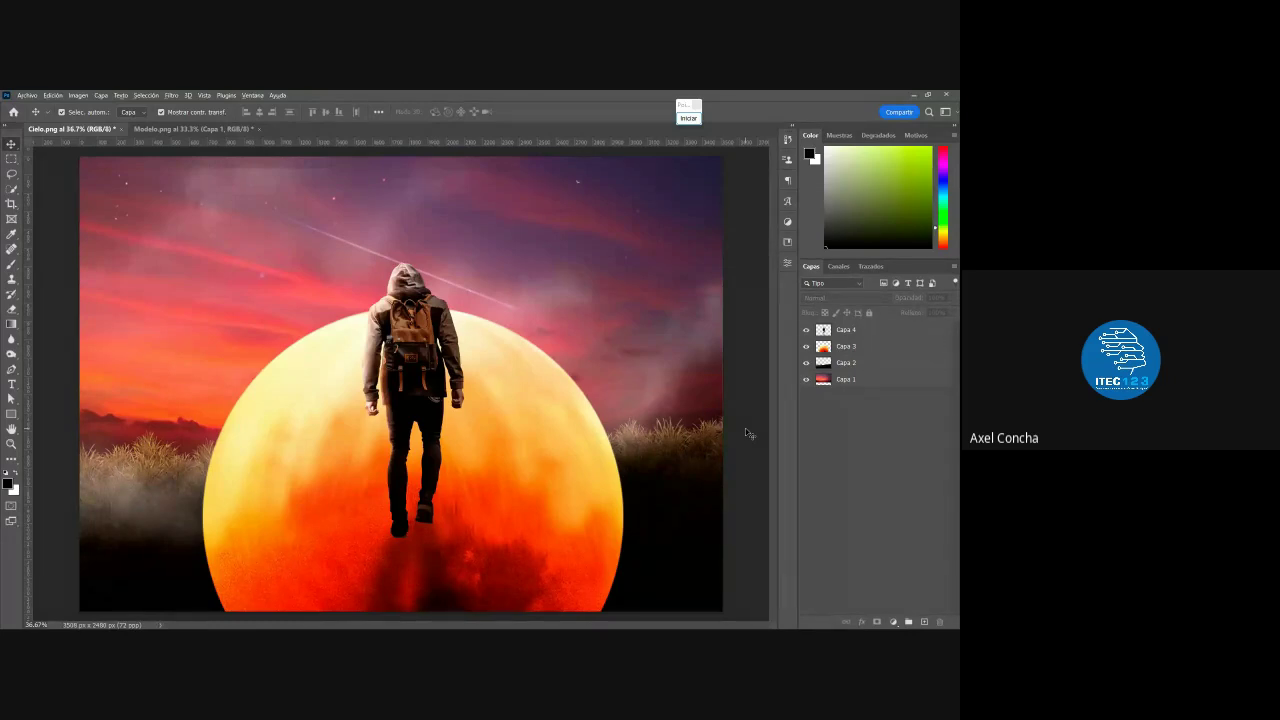
pyautogui.hotkey('alt', 'Tab')
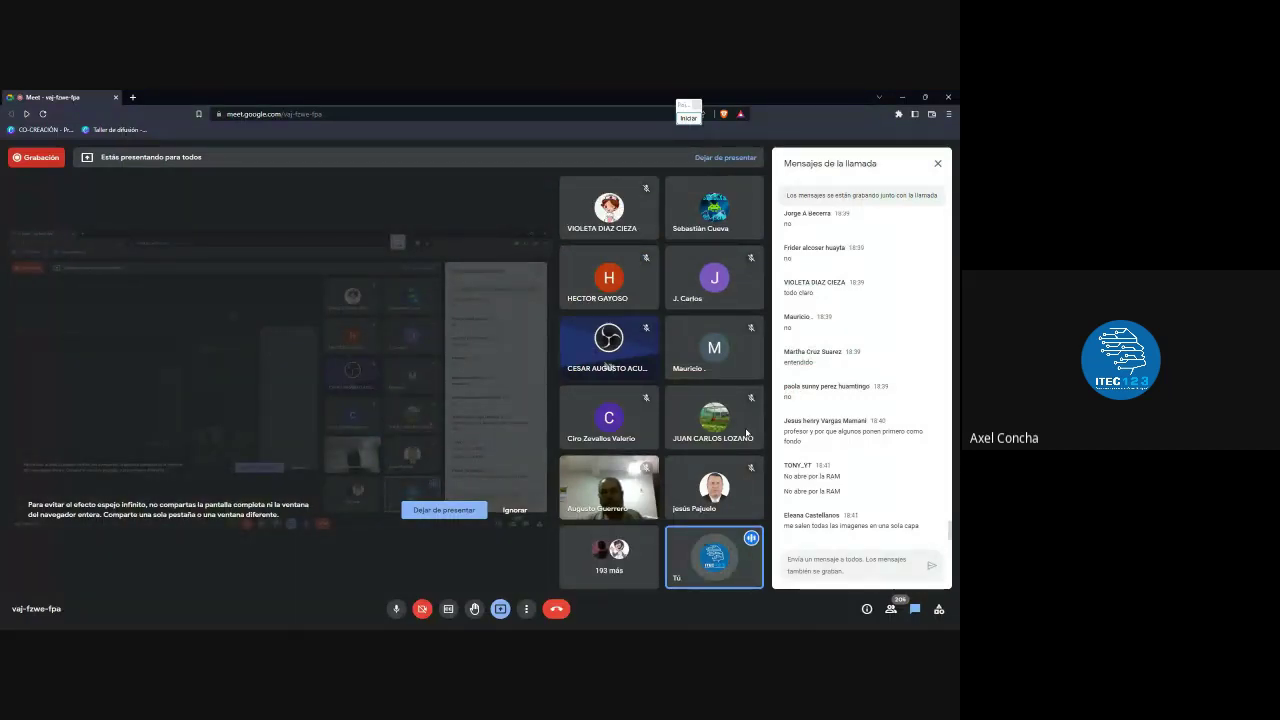
pyautogui.scroll(1, 849, 306)
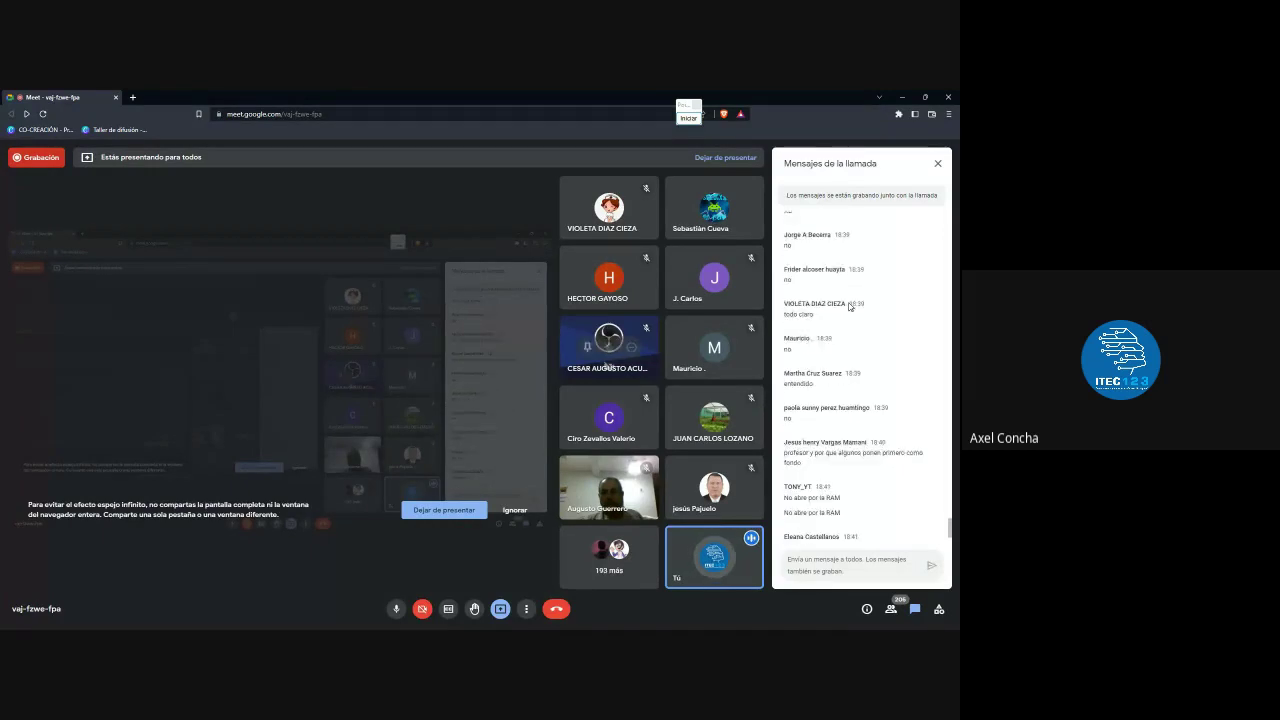
pyautogui.scroll(-1, 849, 306)
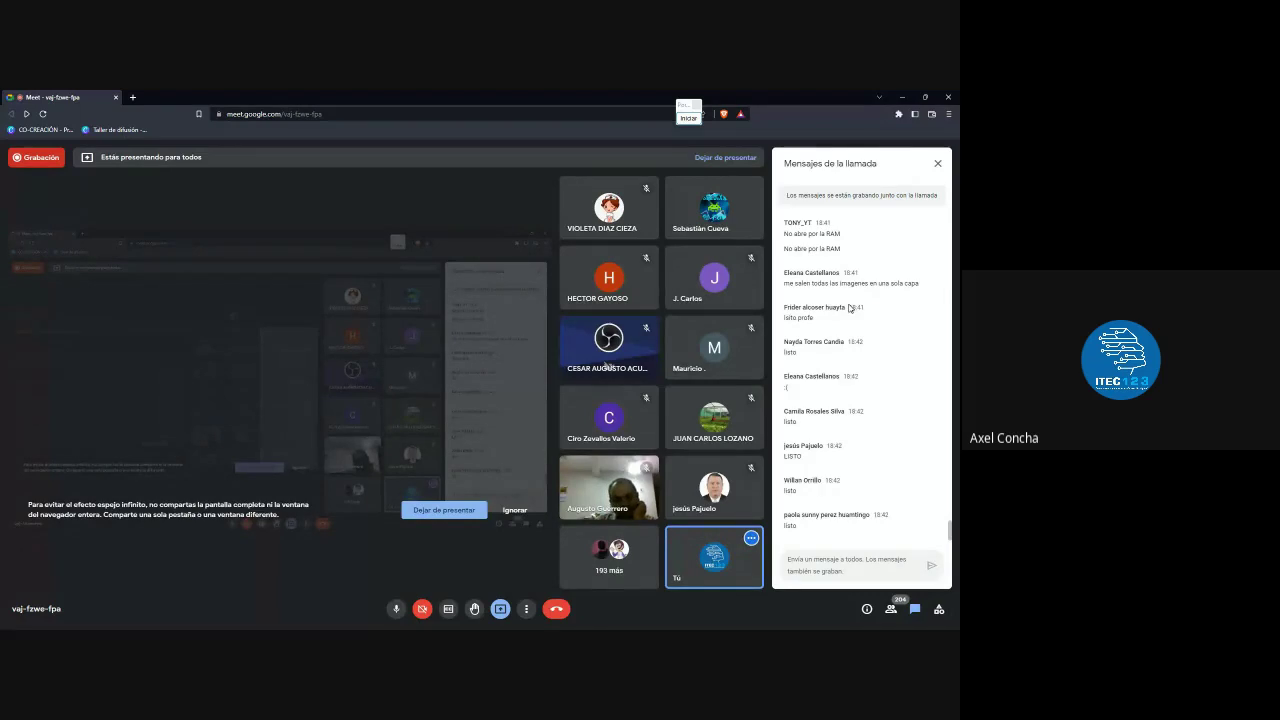
pyautogui.scroll(1, 884, 335)
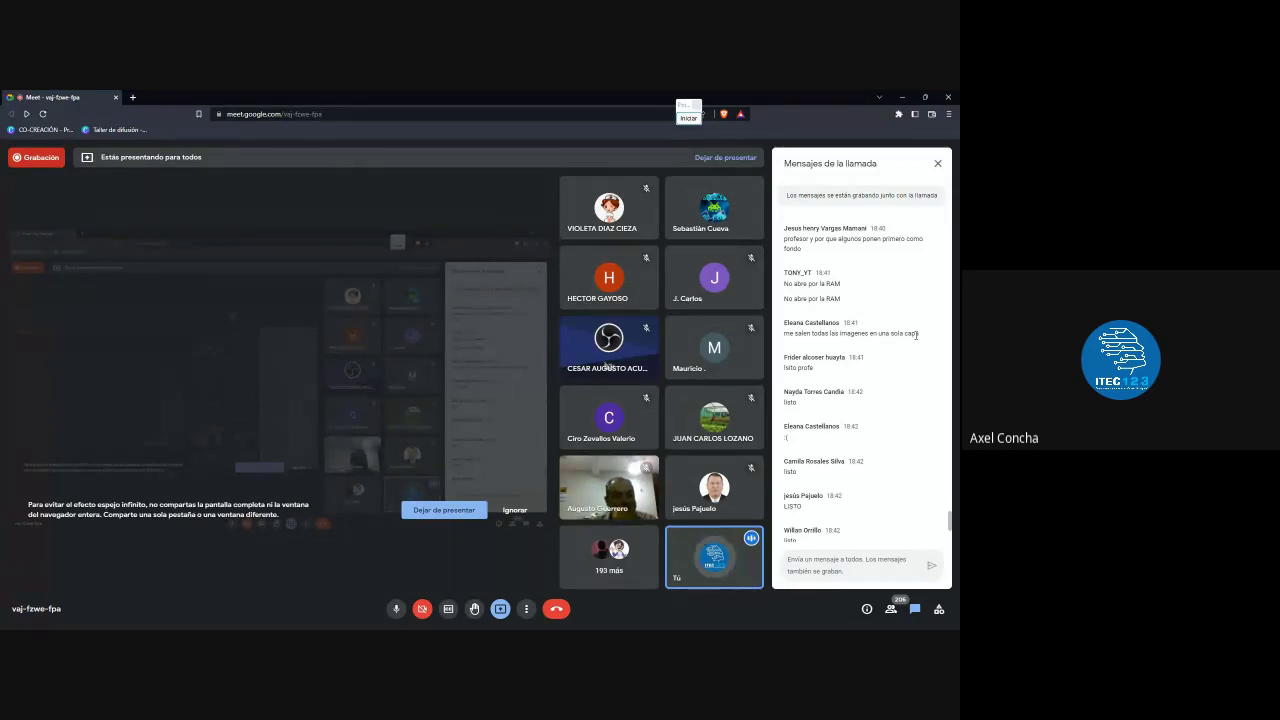
pyautogui.scroll(-3, 914, 350)
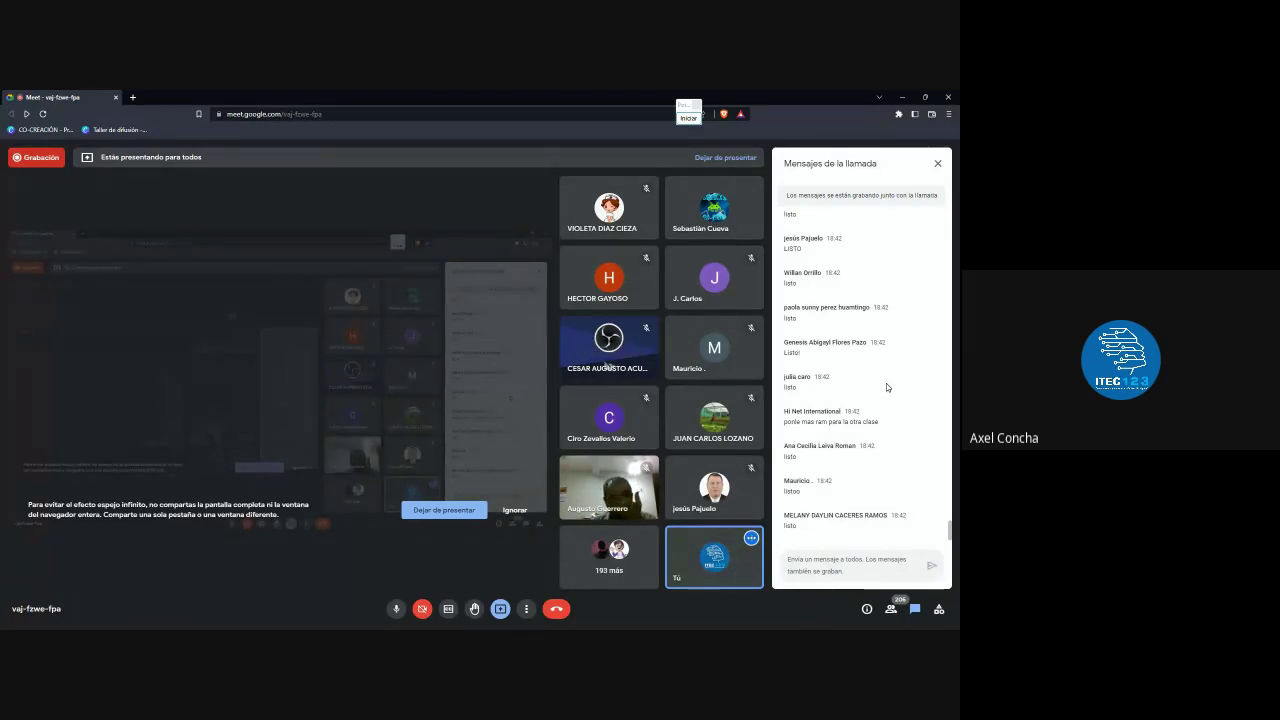
pyautogui.scroll(2, 886, 387)
# Scroll the Meet chat and highlight the student's question about reinstalling the program
pyautogui.scroll(2, 875, 392)
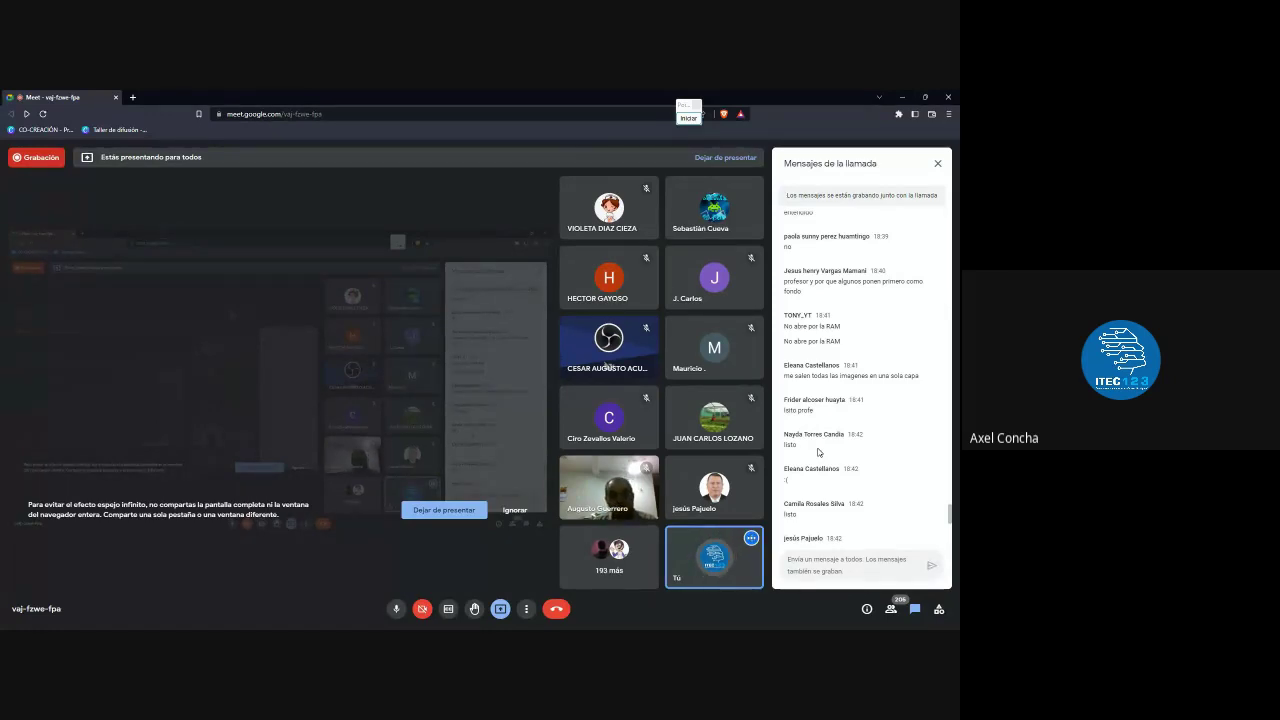
pyautogui.scroll(1, 835, 445)
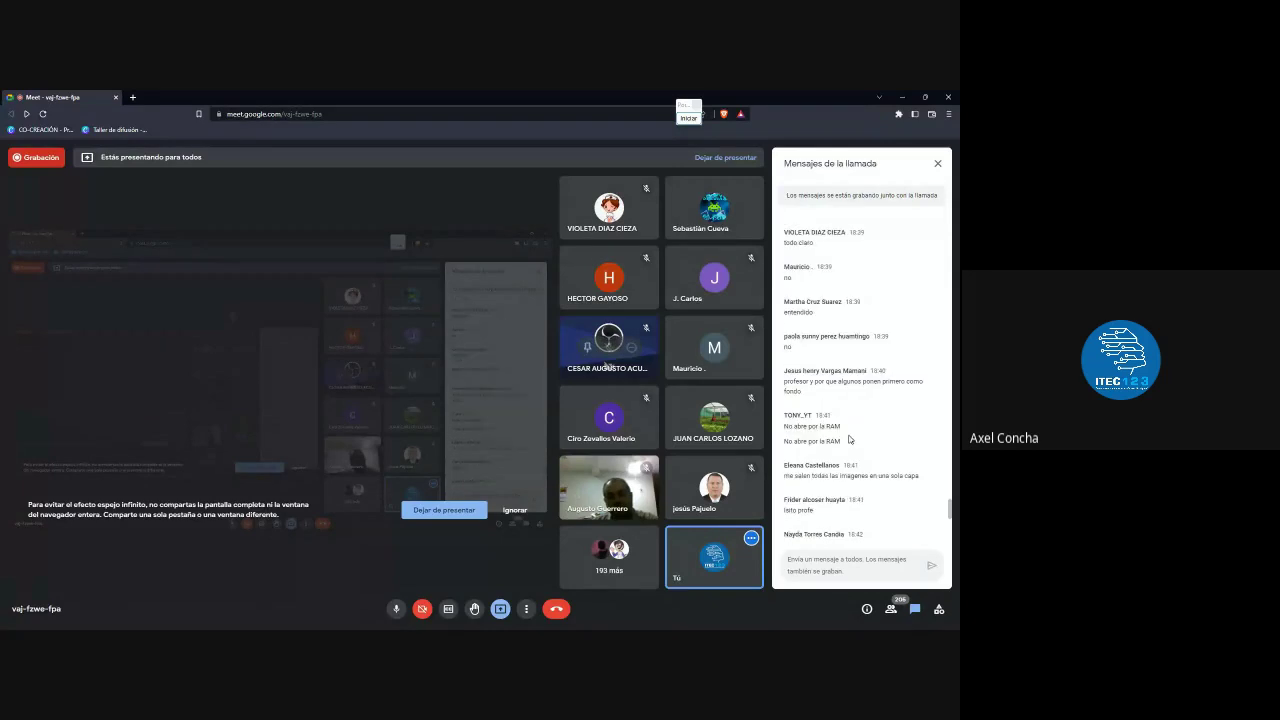
pyautogui.scroll(-2, 849, 439)
pyautogui.scroll(-2, 845, 432)
pyautogui.scroll(-2, 842, 426)
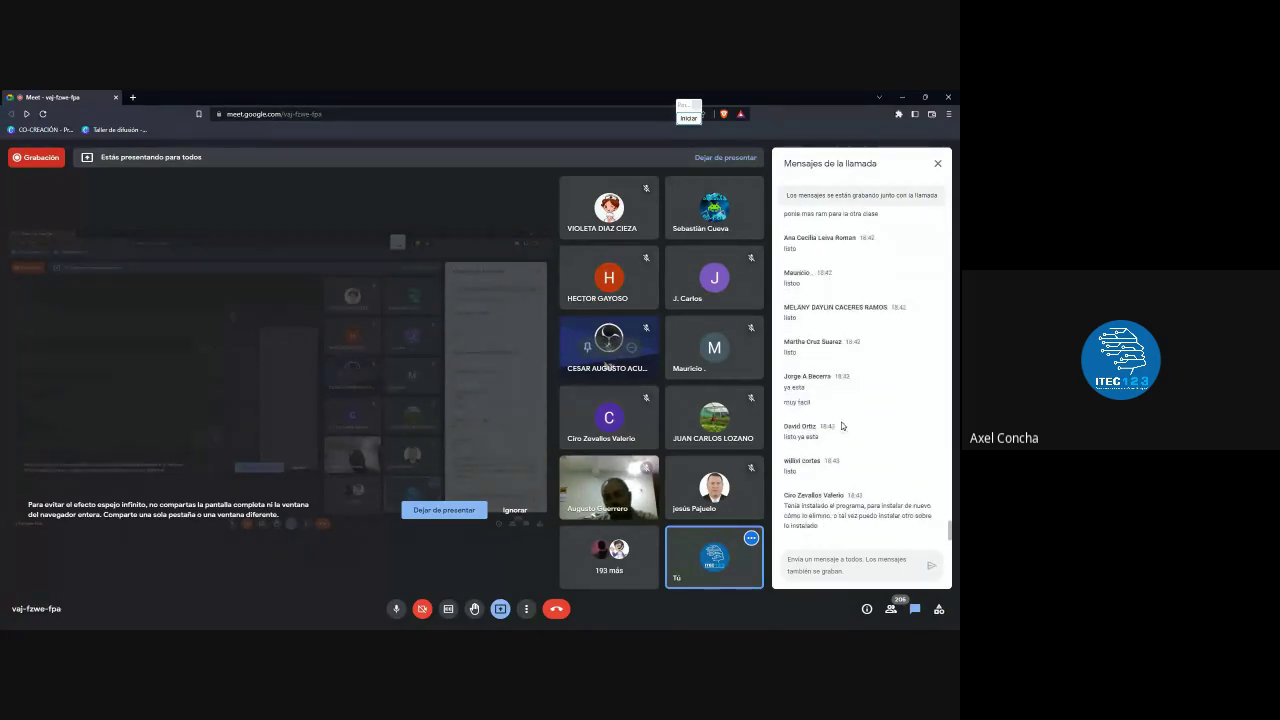
pyautogui.moveTo(830, 530); pyautogui.dragTo(786, 505)
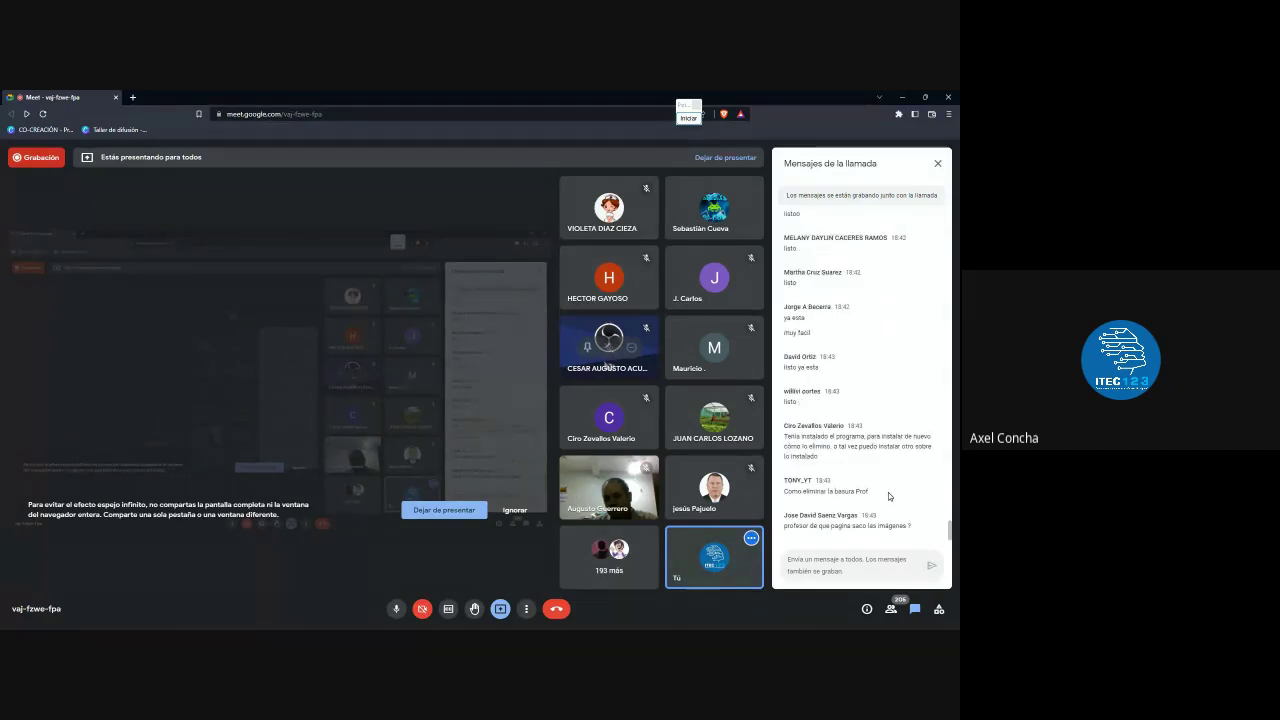
pyautogui.moveTo(862, 440); pyautogui.dragTo(786, 402)
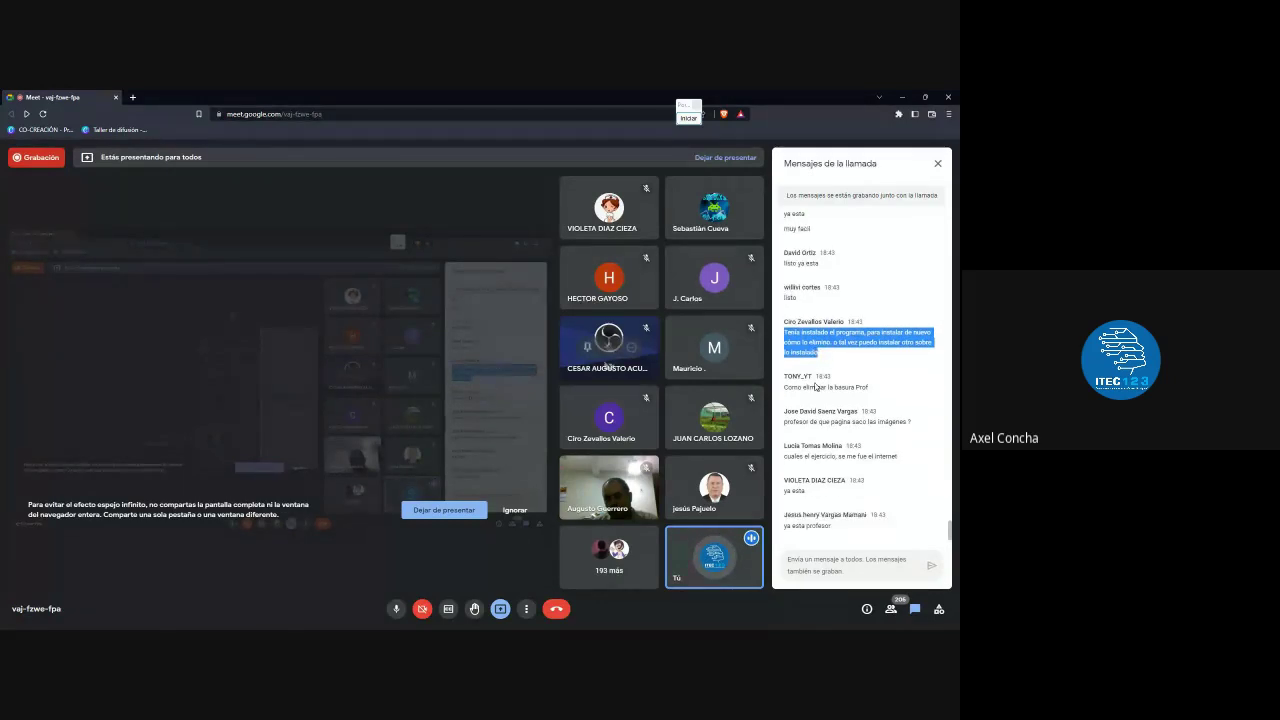
pyautogui.scroll(1, 867, 357)
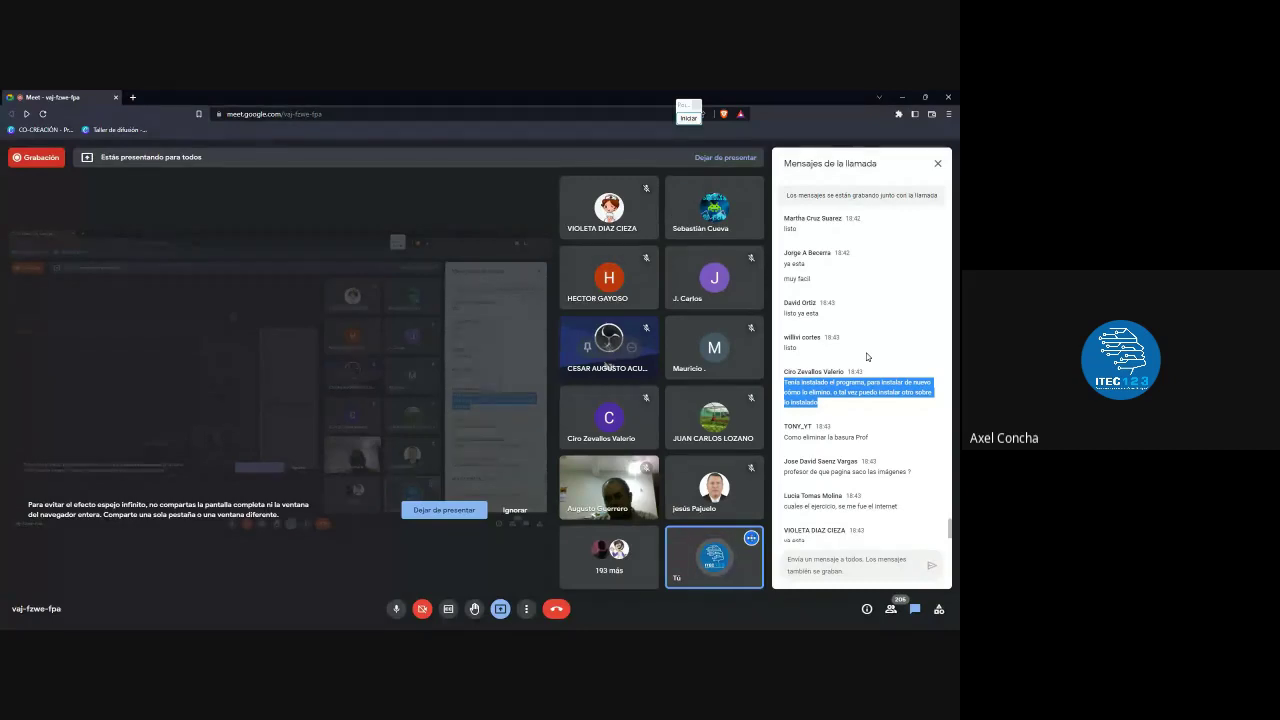
pyautogui.moveTo(469, 618)
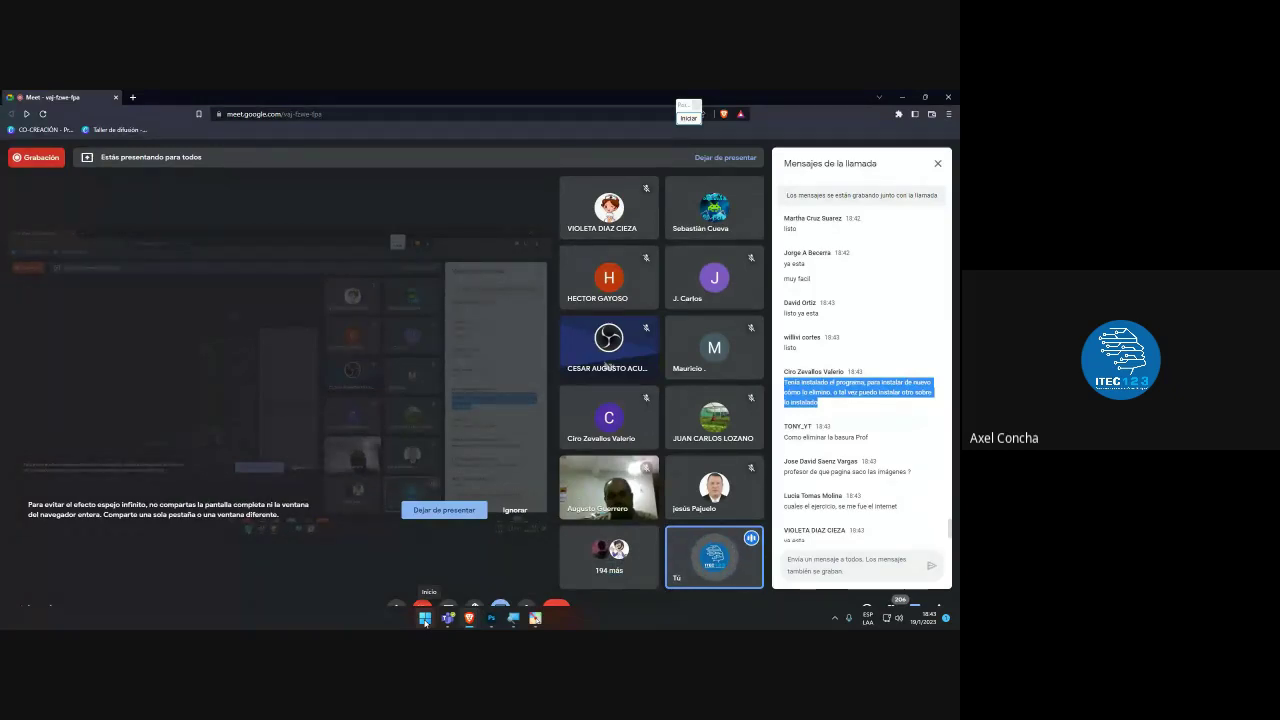
pyautogui.click(425, 619)
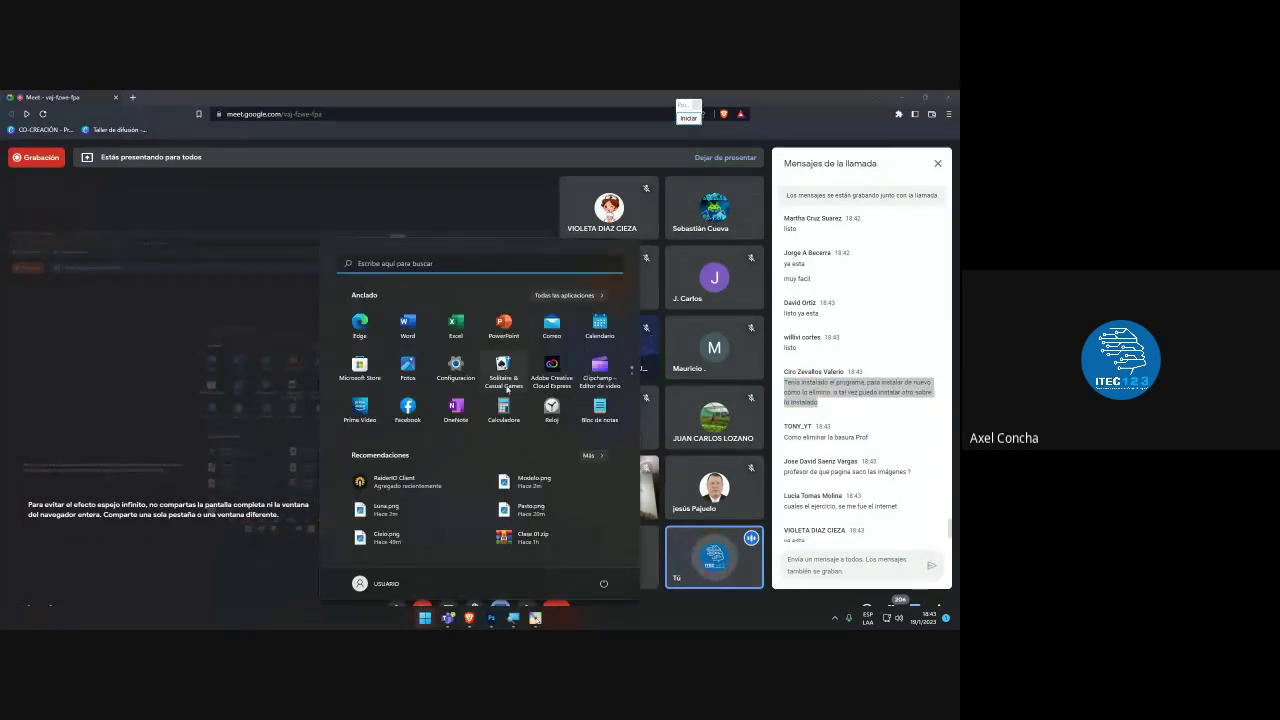
pyautogui.click(415, 265)
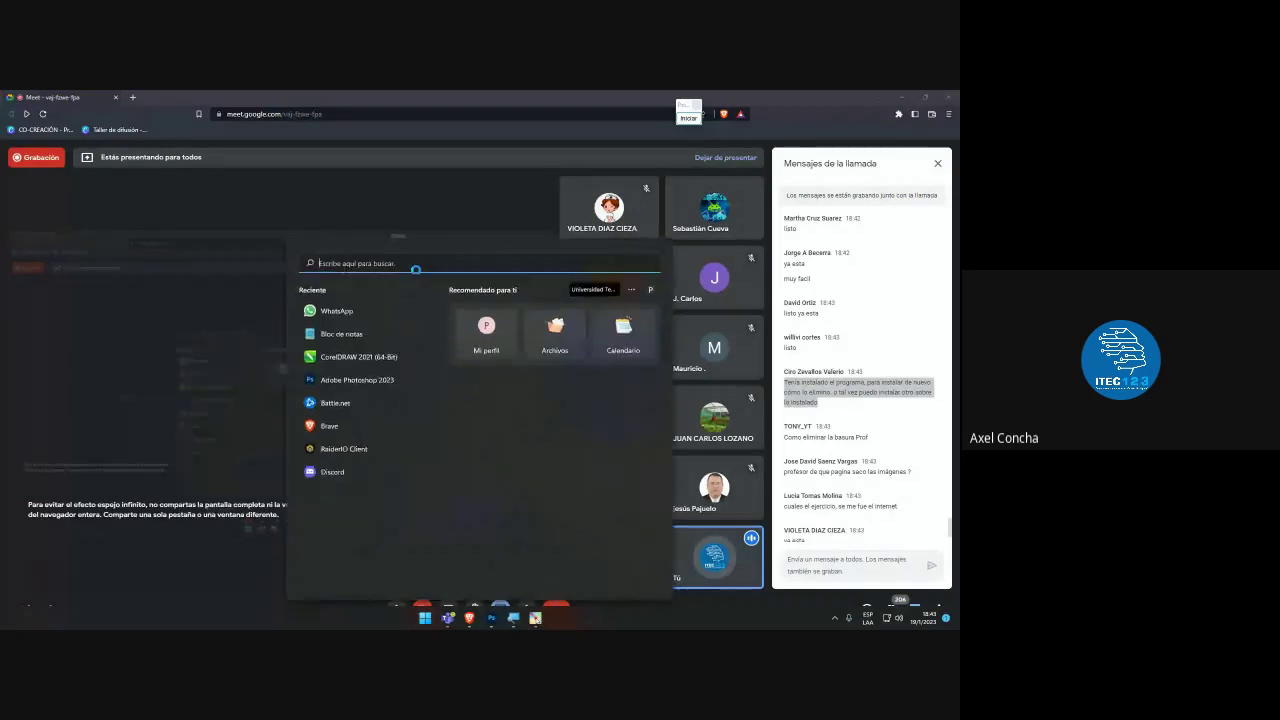
pyautogui.write('p')
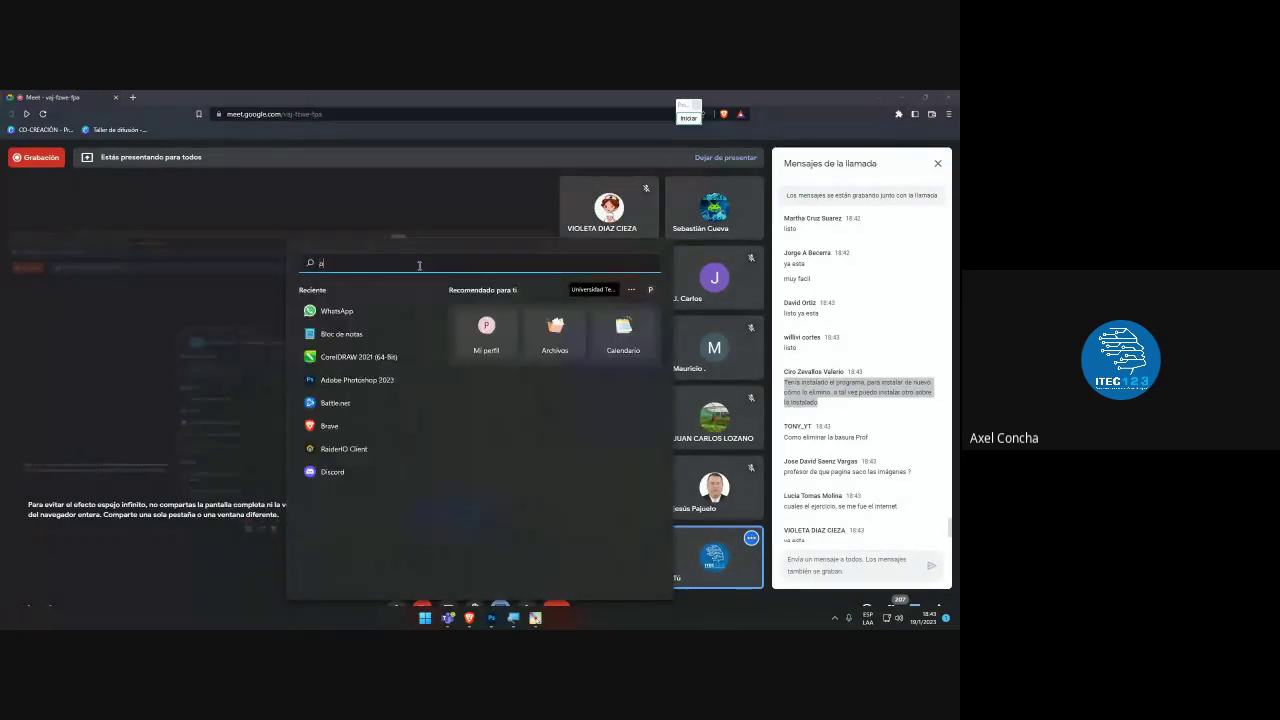
pyautogui.write('anel de control')
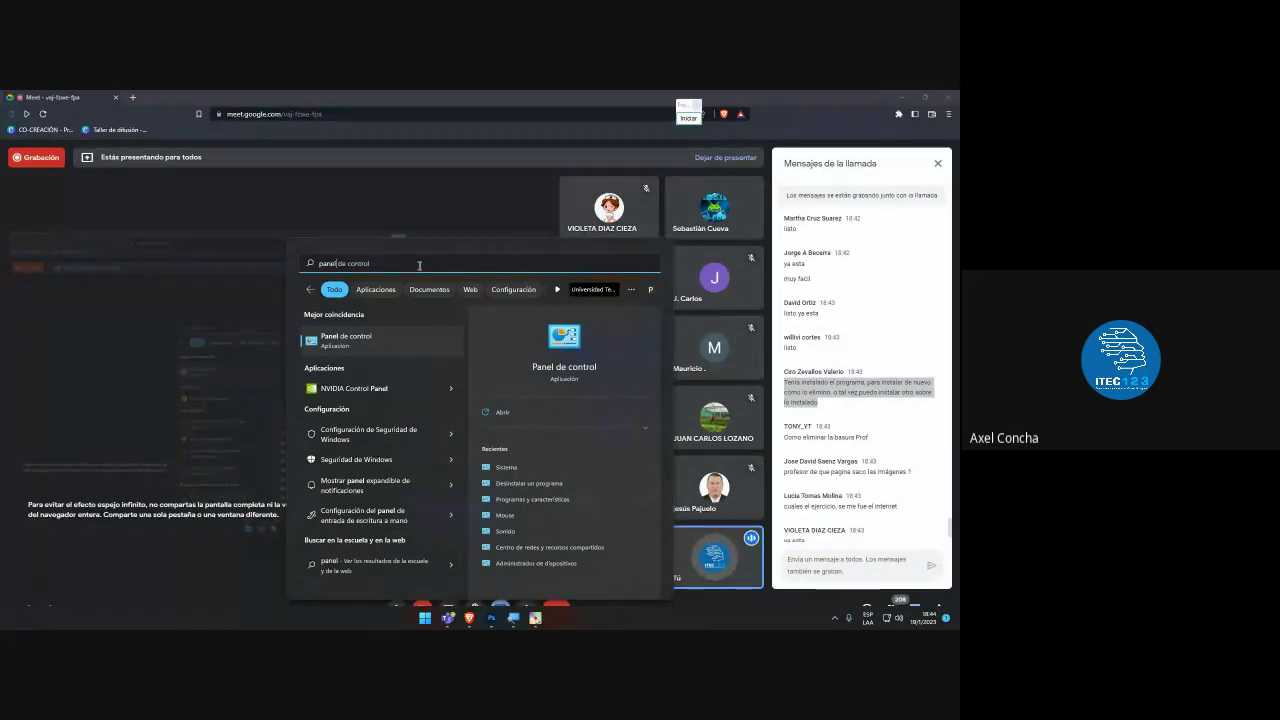
pyautogui.click(382, 345)
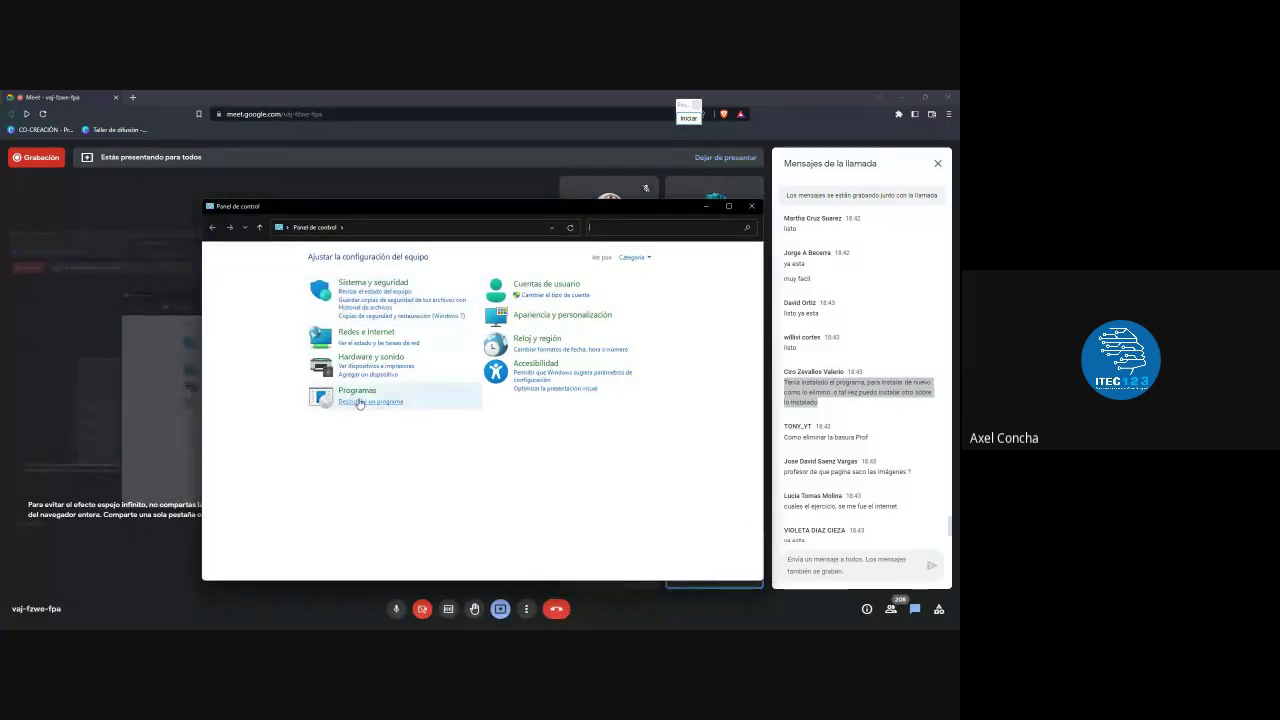
pyautogui.click(360, 402)
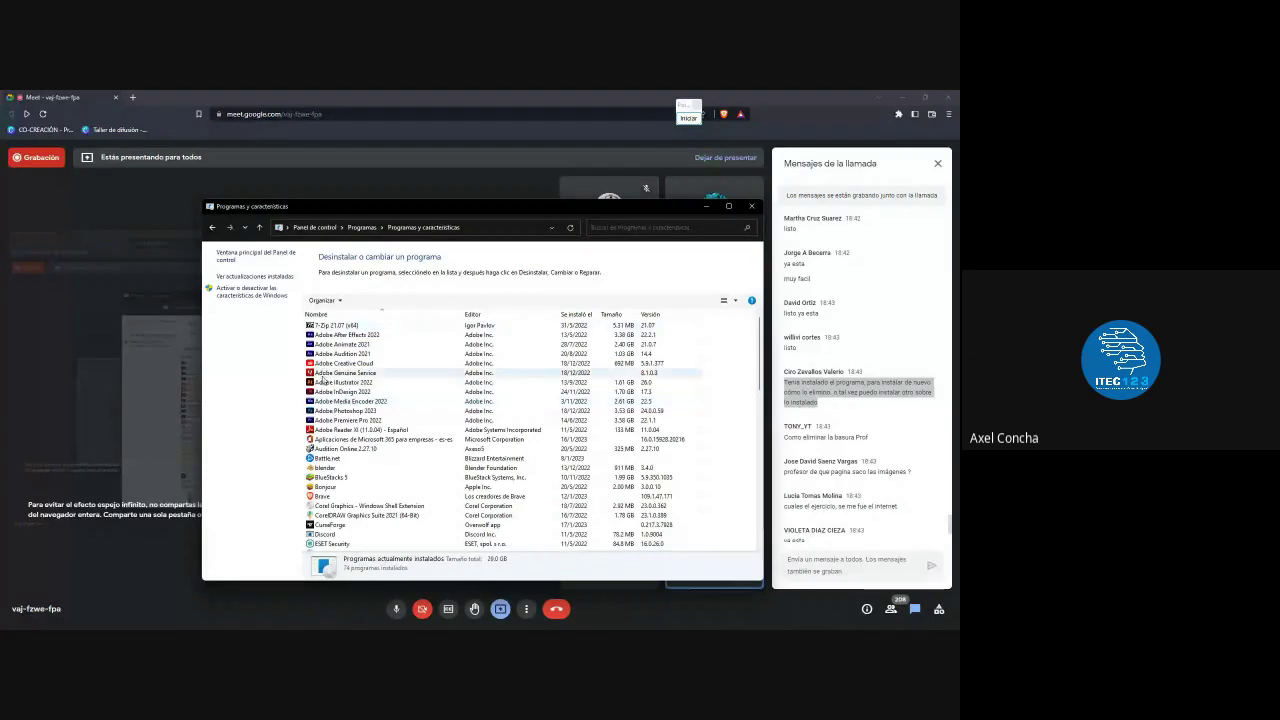
pyautogui.scroll(-10, 358, 383)
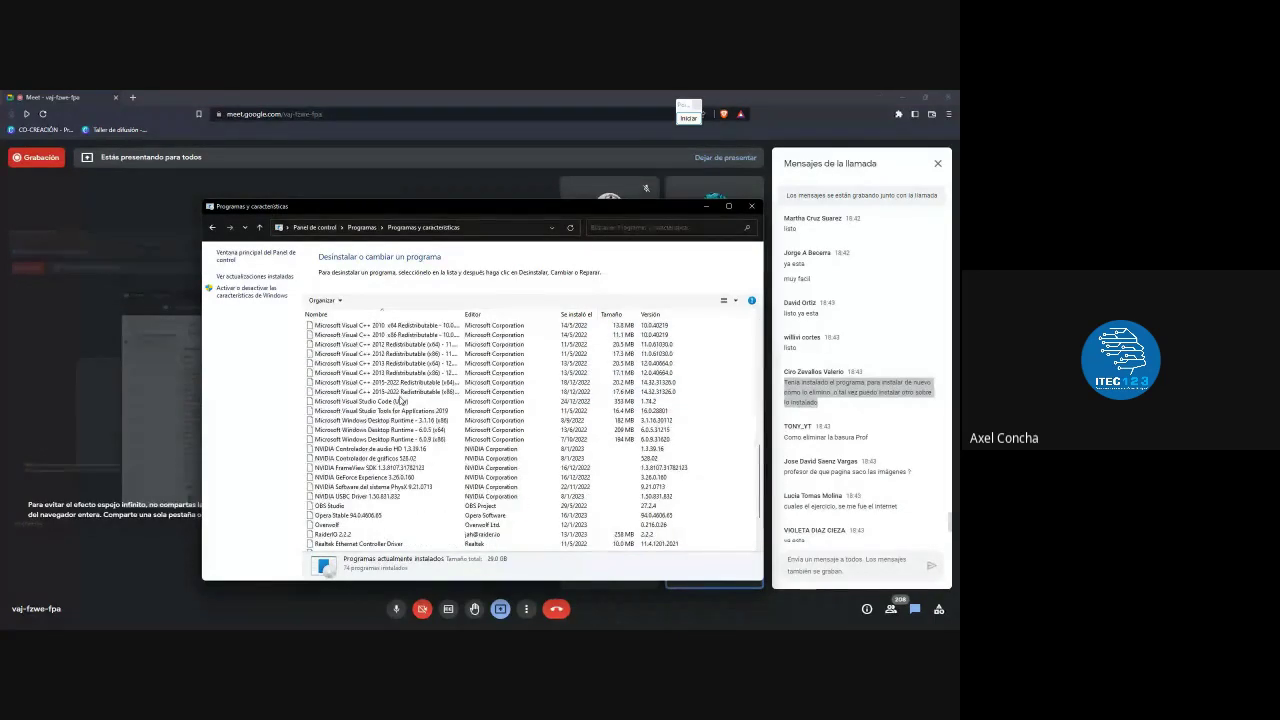
pyautogui.scroll(-3, 401, 400)
pyautogui.click(359, 535)
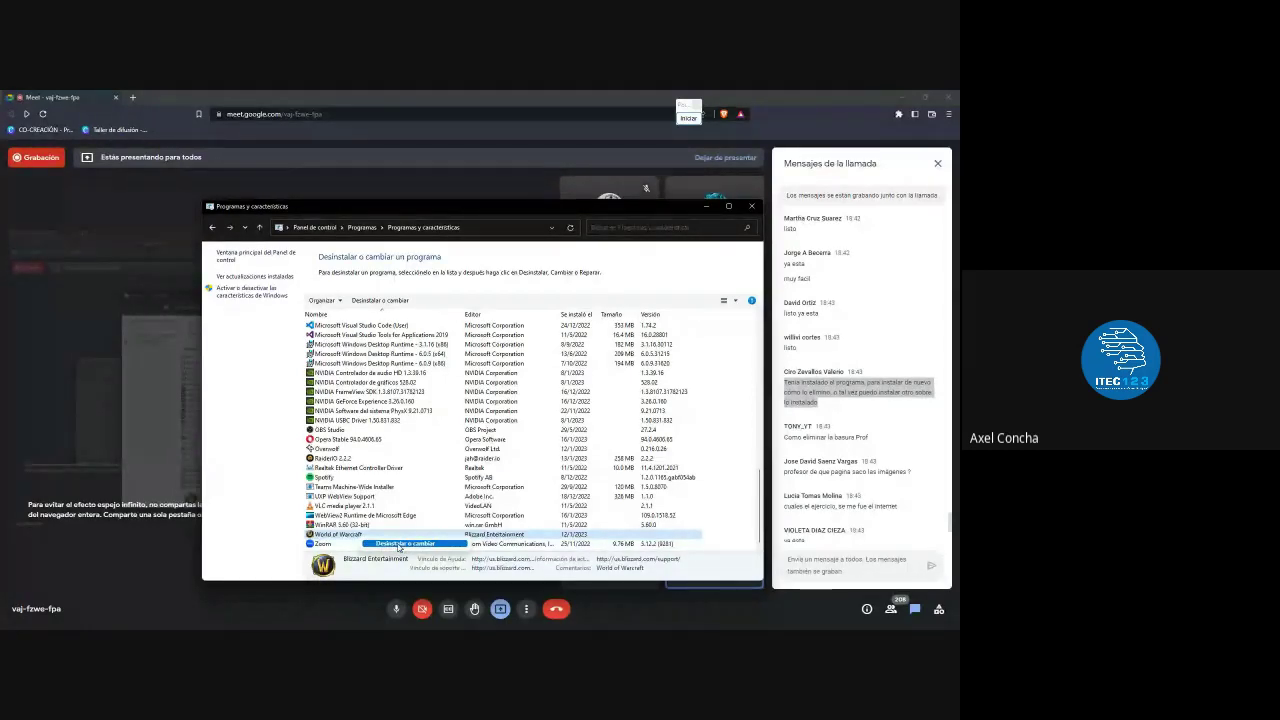
pyautogui.scroll(4, 447, 492)
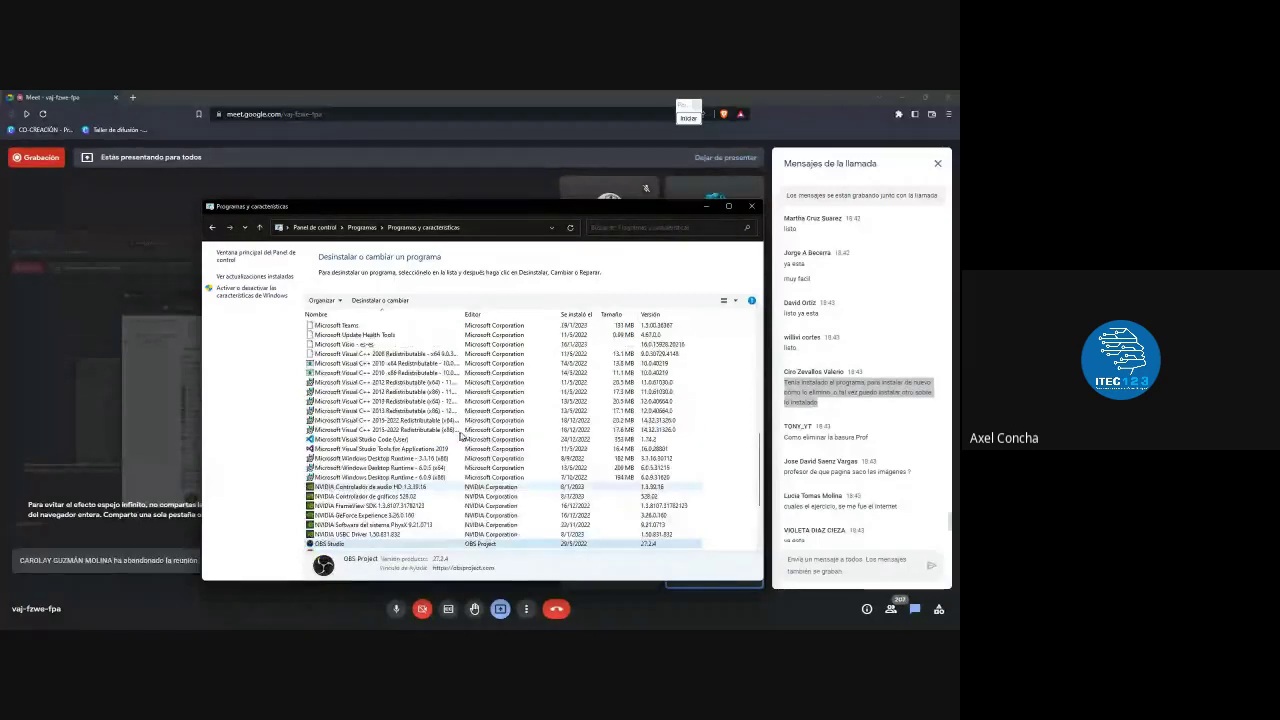
pyautogui.click(751, 206)
pyautogui.press('super')
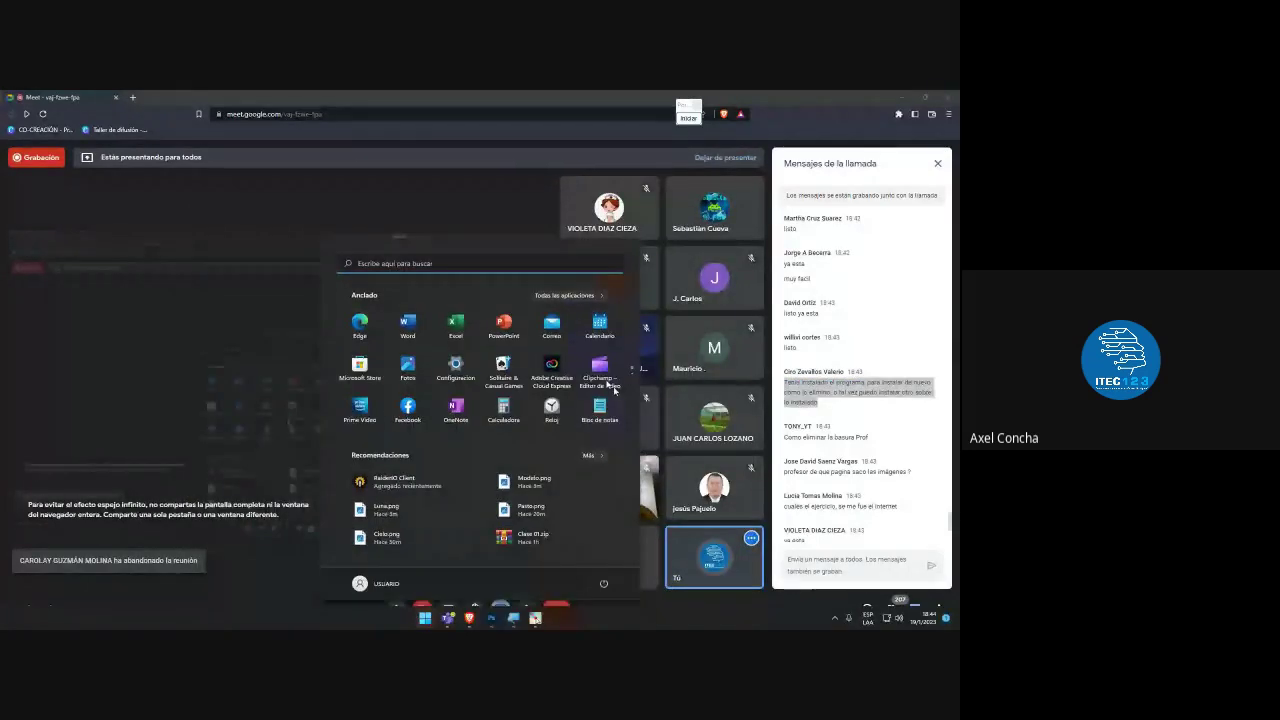
pyautogui.write('panel de control')
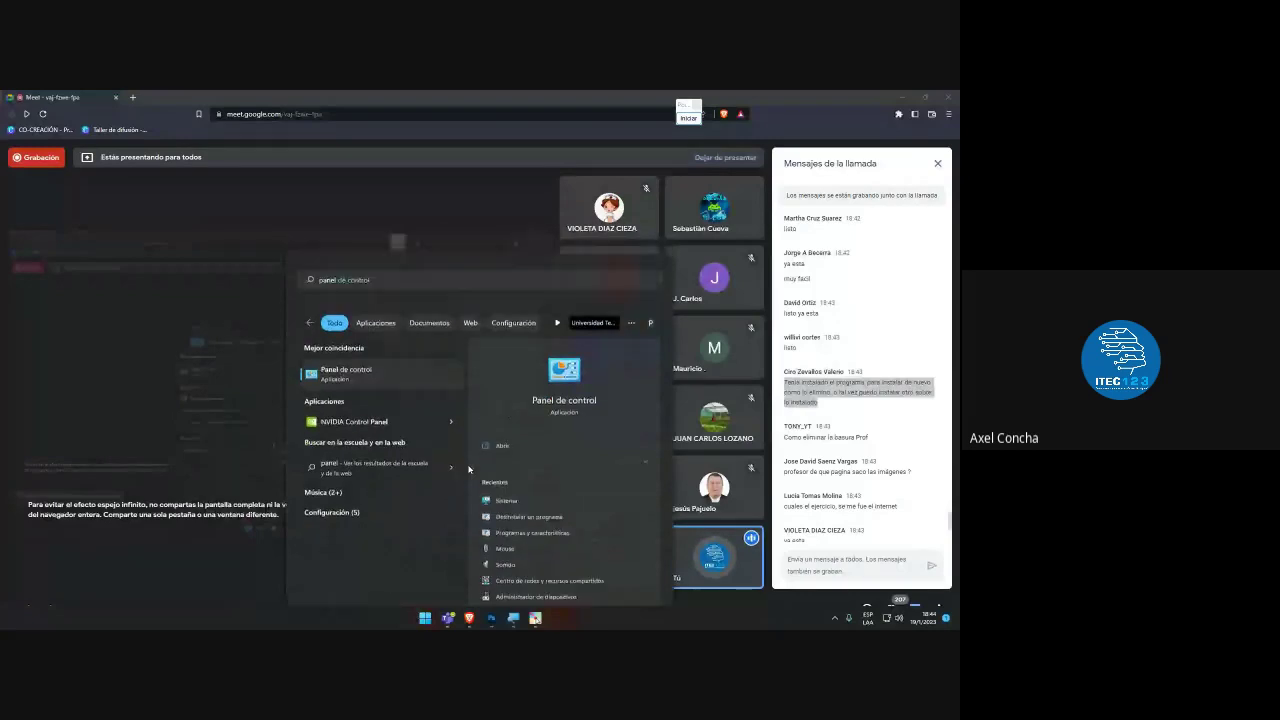
pyautogui.press('Return')
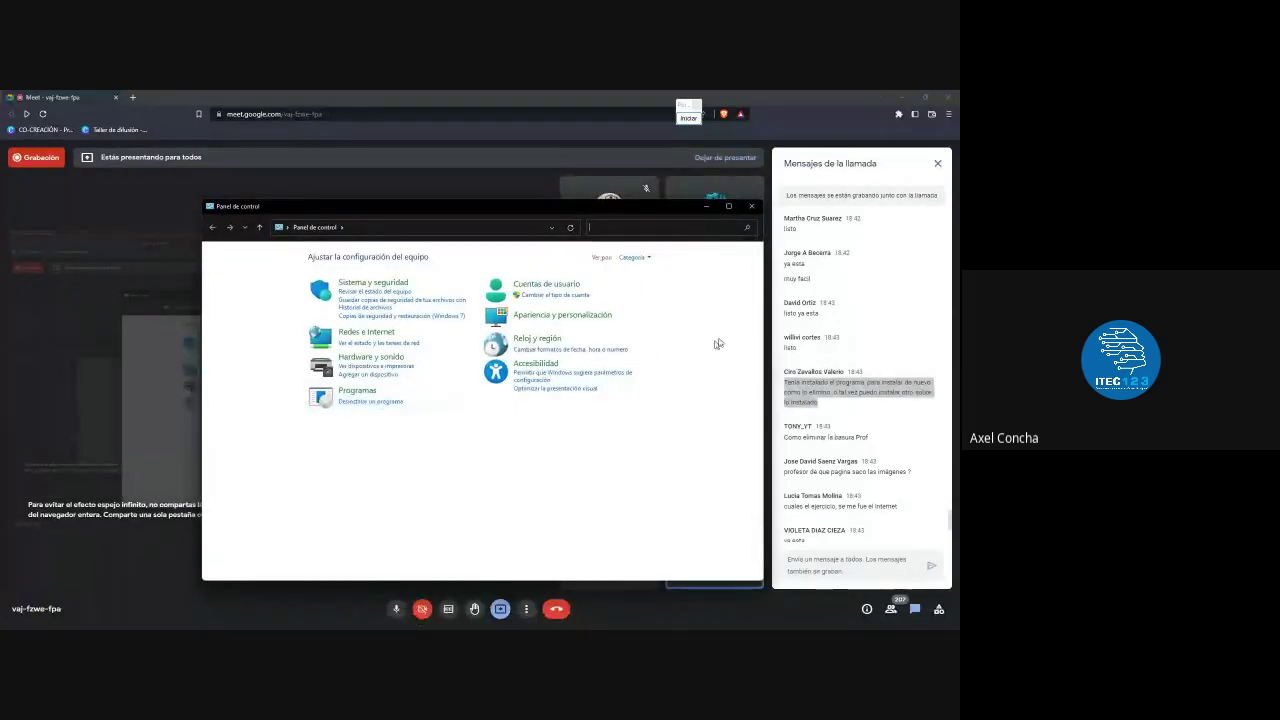
pyautogui.click(755, 208)
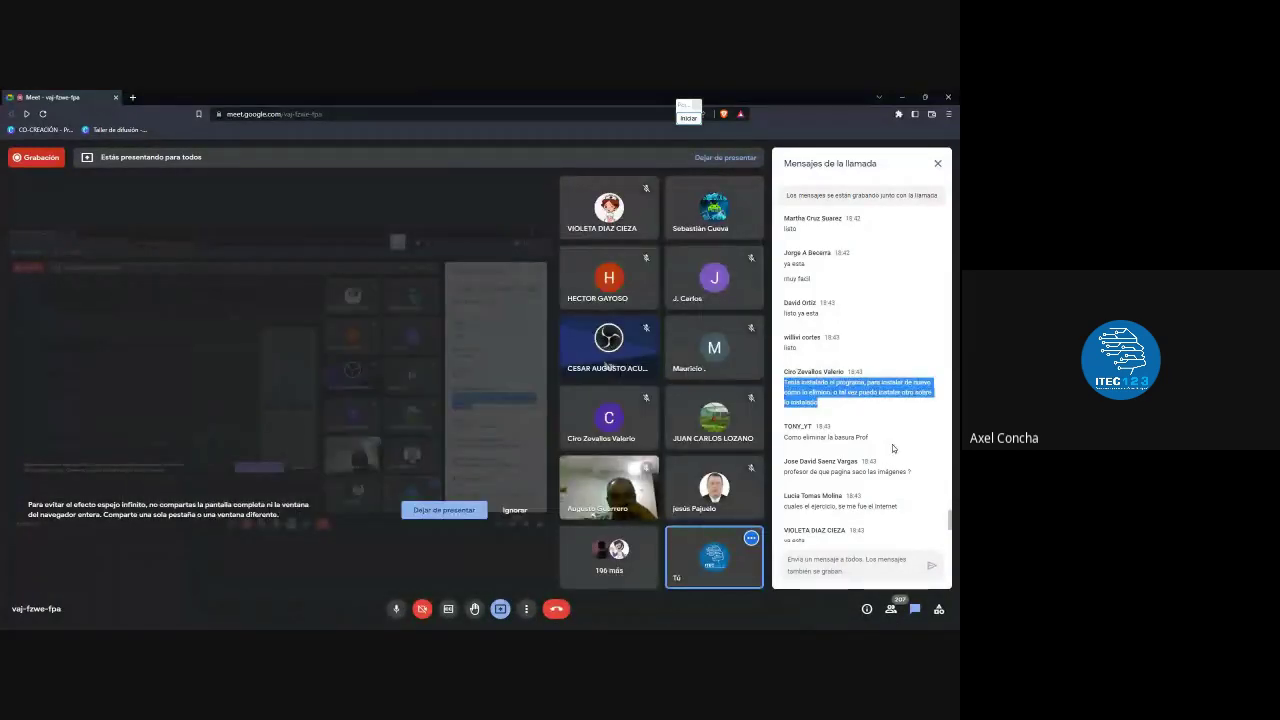
pyautogui.moveTo(892, 440); pyautogui.dragTo(784, 438)
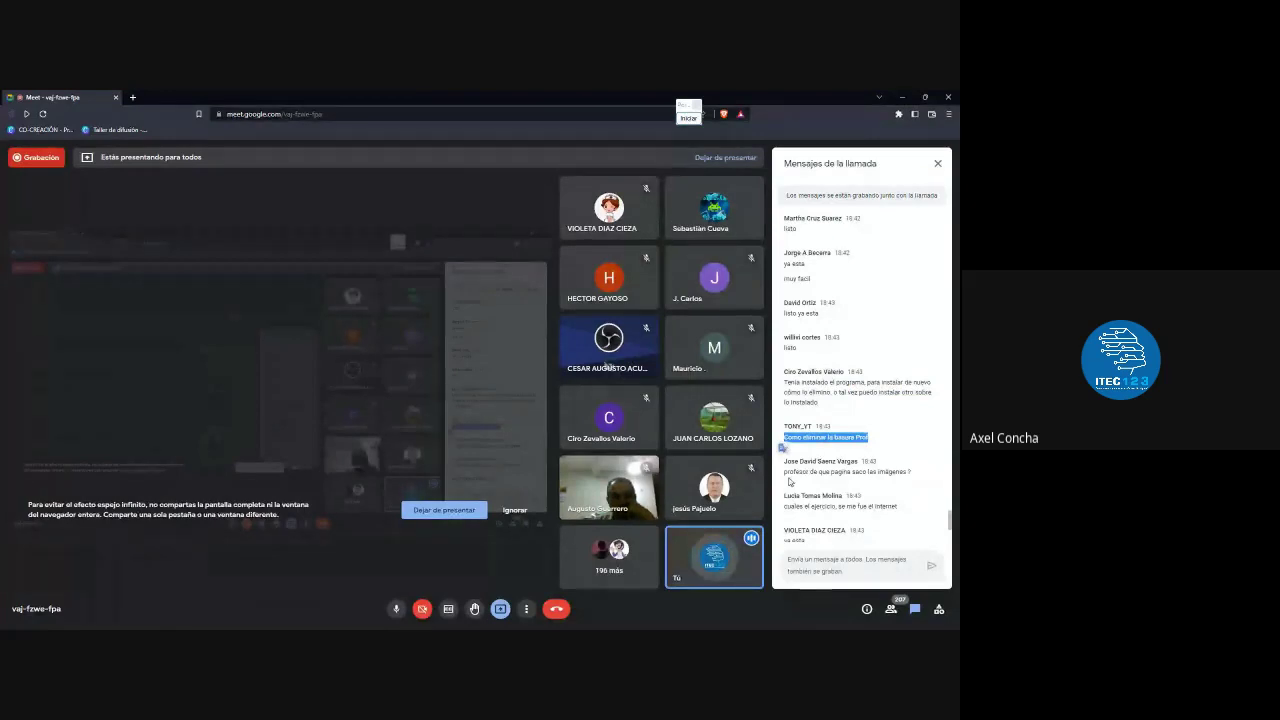
pyautogui.press('super+r')
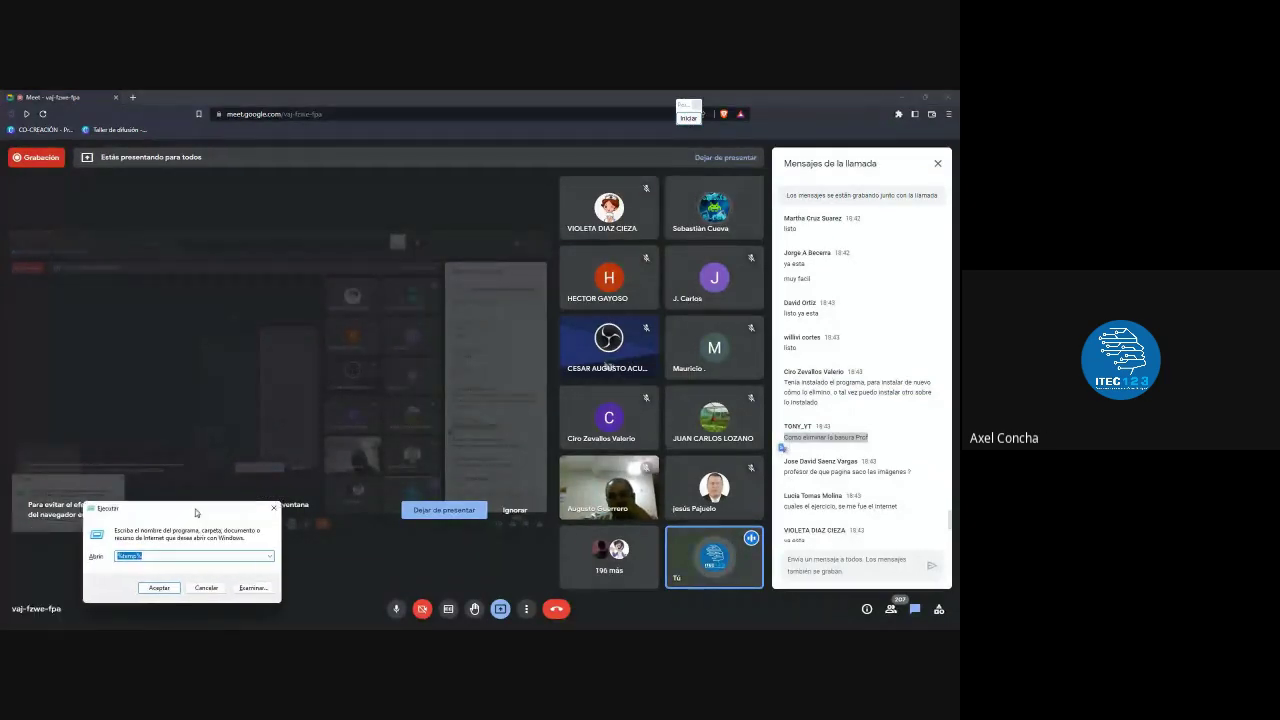
pyautogui.write('%temp%')
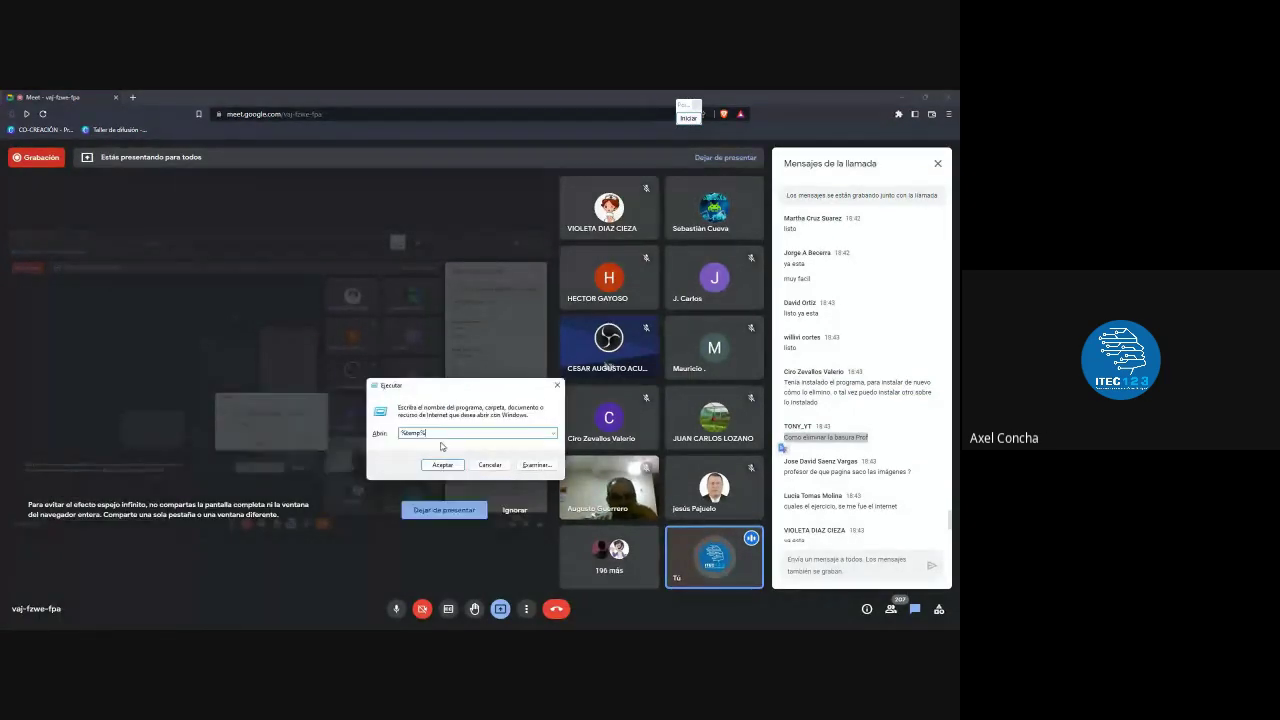
pyautogui.click(825, 567)
pyautogui.write('%temp%')
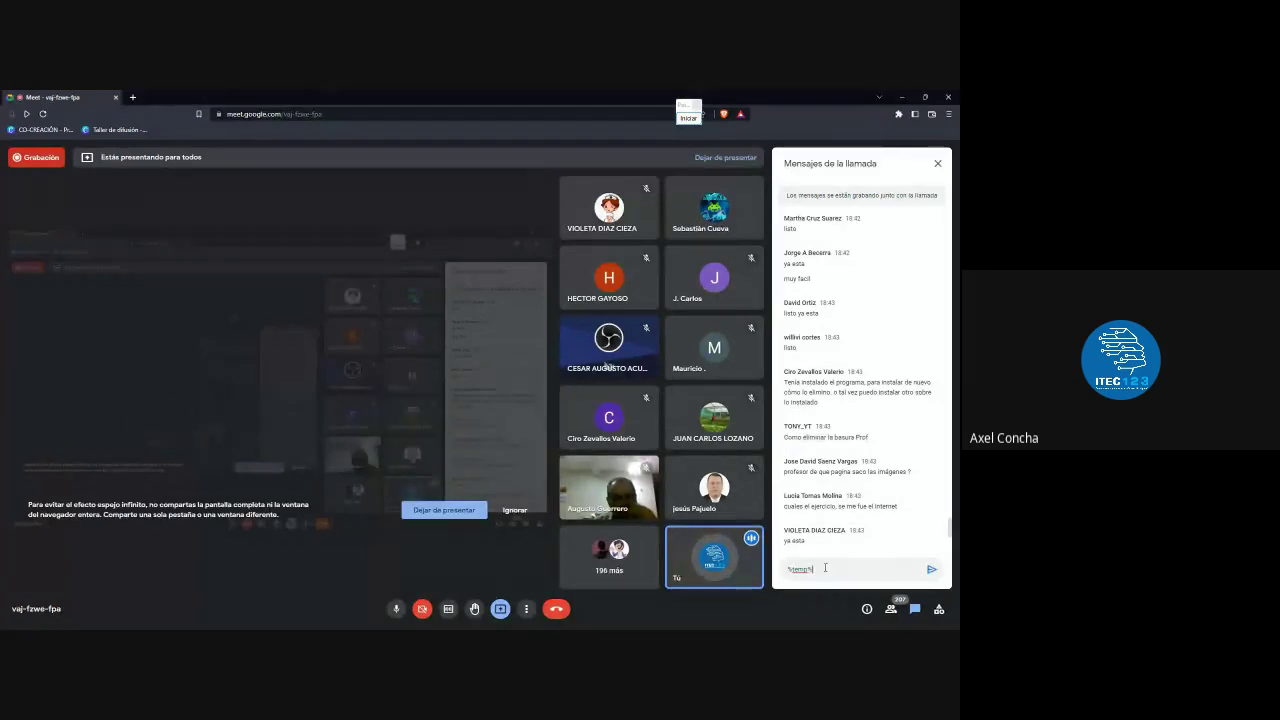
pyautogui.hotkey('ctrl', 'z')
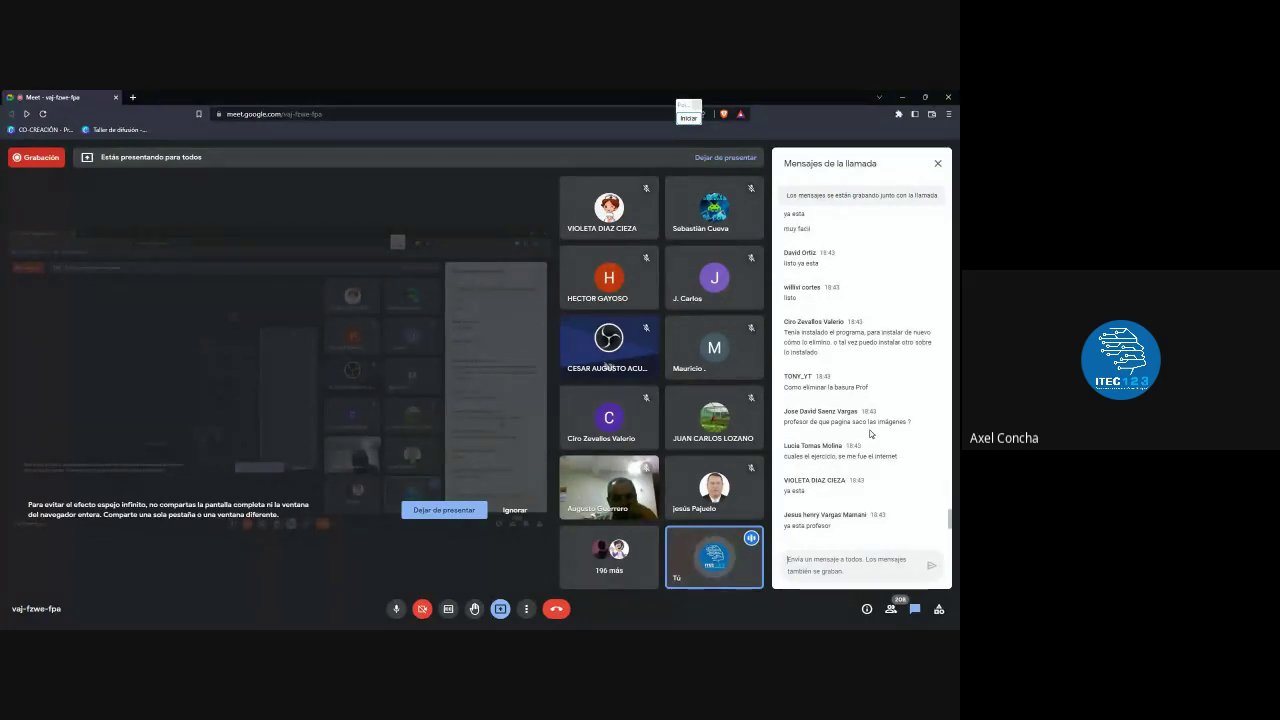
# Scroll up the Meet chat to the Drive link message and briefly select its text
pyautogui.scroll(3, 870, 433)
pyautogui.scroll(3, 868, 432)
pyautogui.scroll(3, 866, 431)
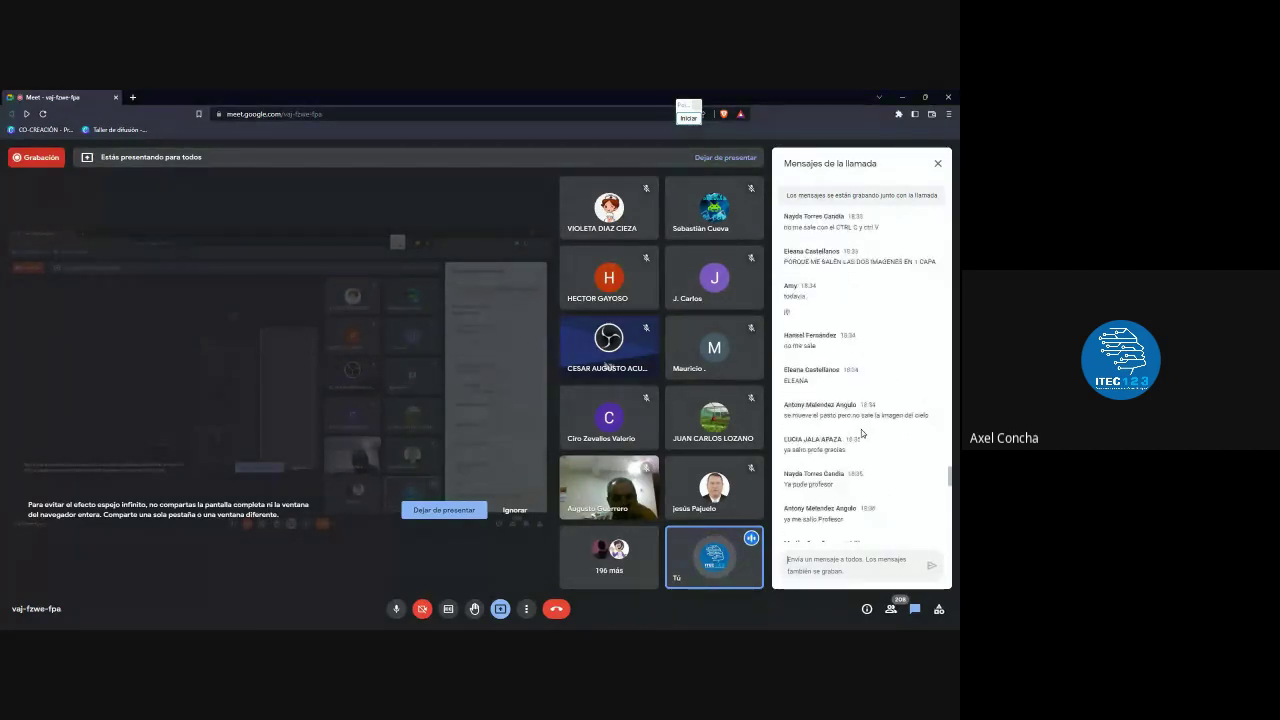
pyautogui.scroll(3, 862, 429)
pyautogui.scroll(3, 861, 429)
pyautogui.scroll(3, 861, 429)
pyautogui.scroll(3, 861, 429)
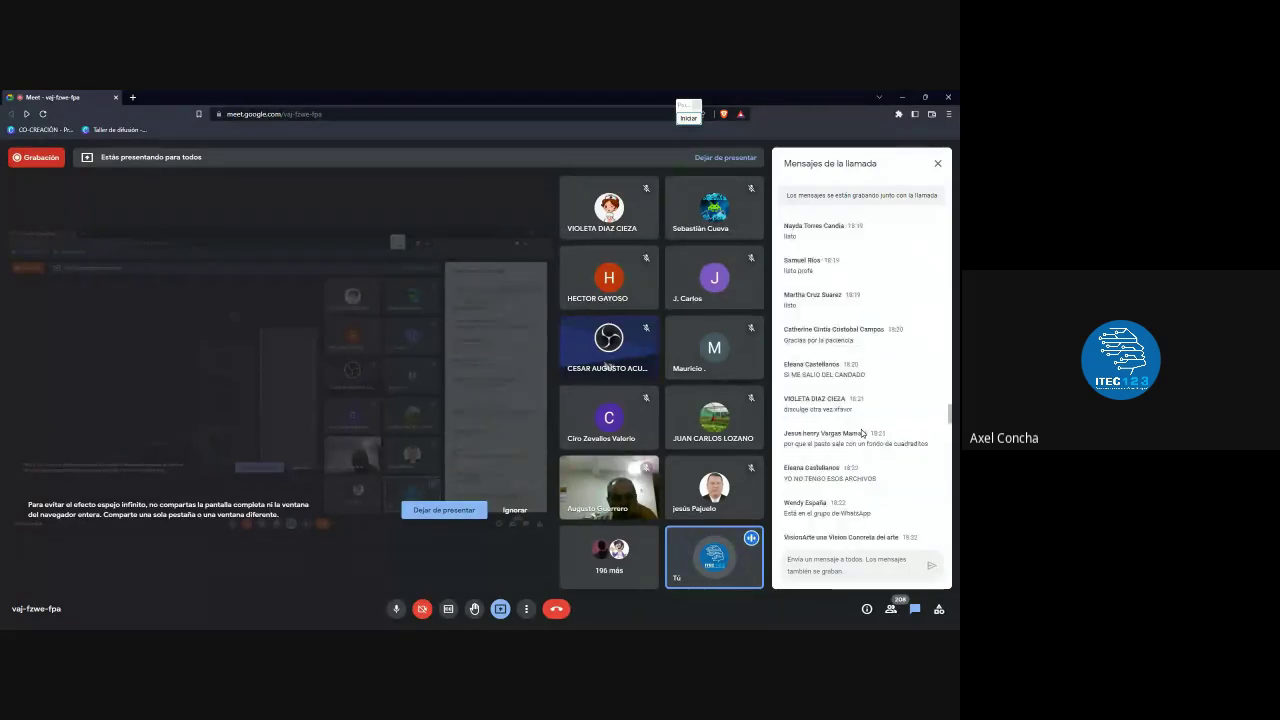
pyautogui.scroll(3, 861, 429)
pyautogui.moveTo(917, 454); pyautogui.dragTo(777, 421)
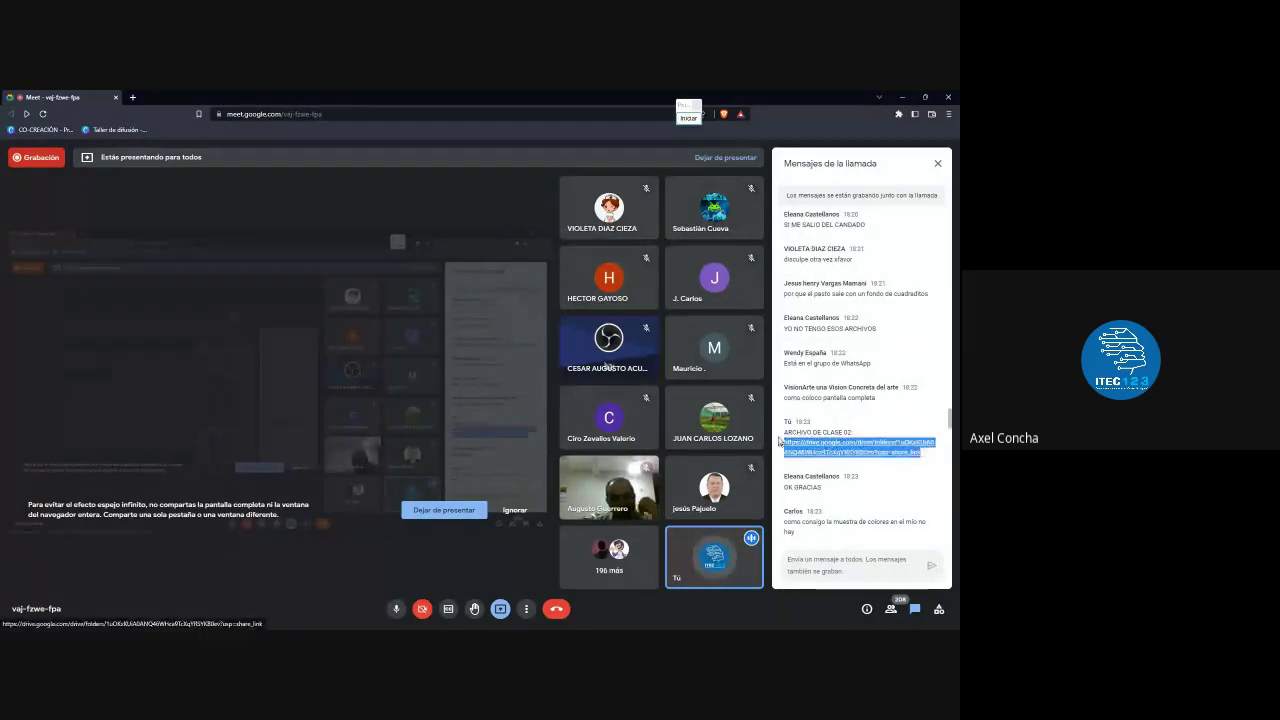
pyautogui.click(802, 577)
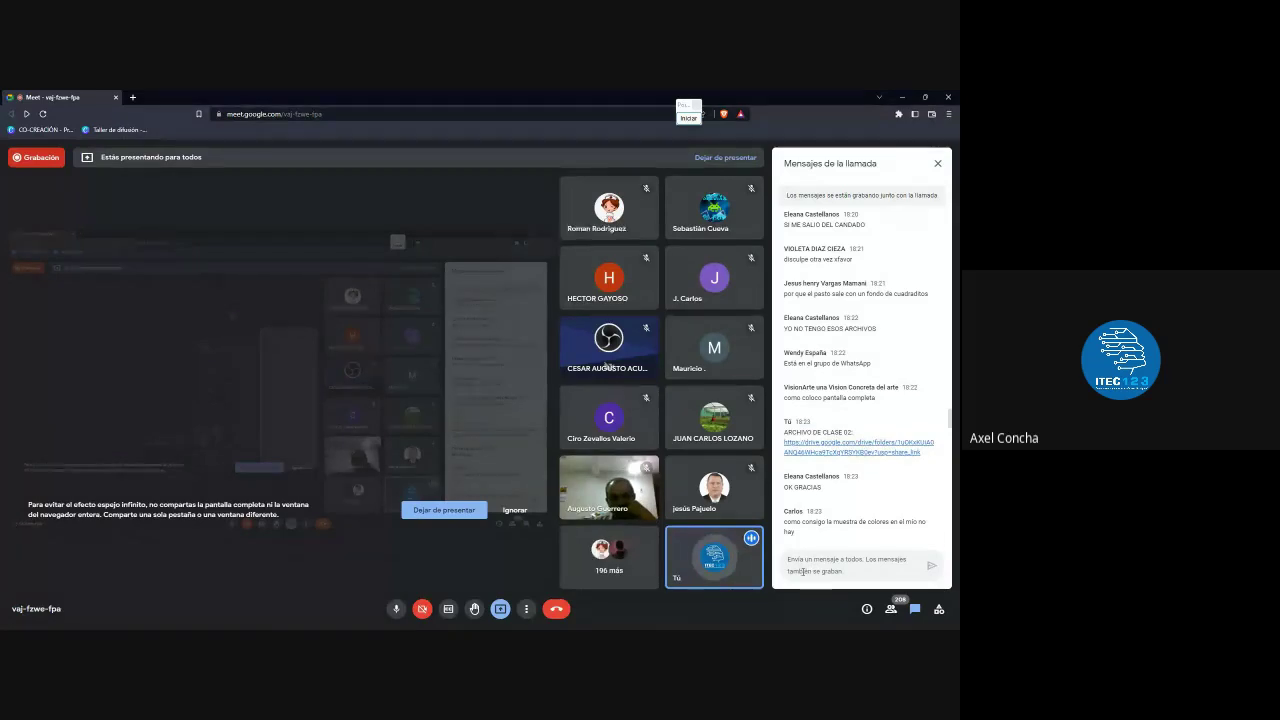
# Scroll the chat down to the newest 18:44 messages and return to Photoshop
pyautogui.scroll(-2, 839, 410)
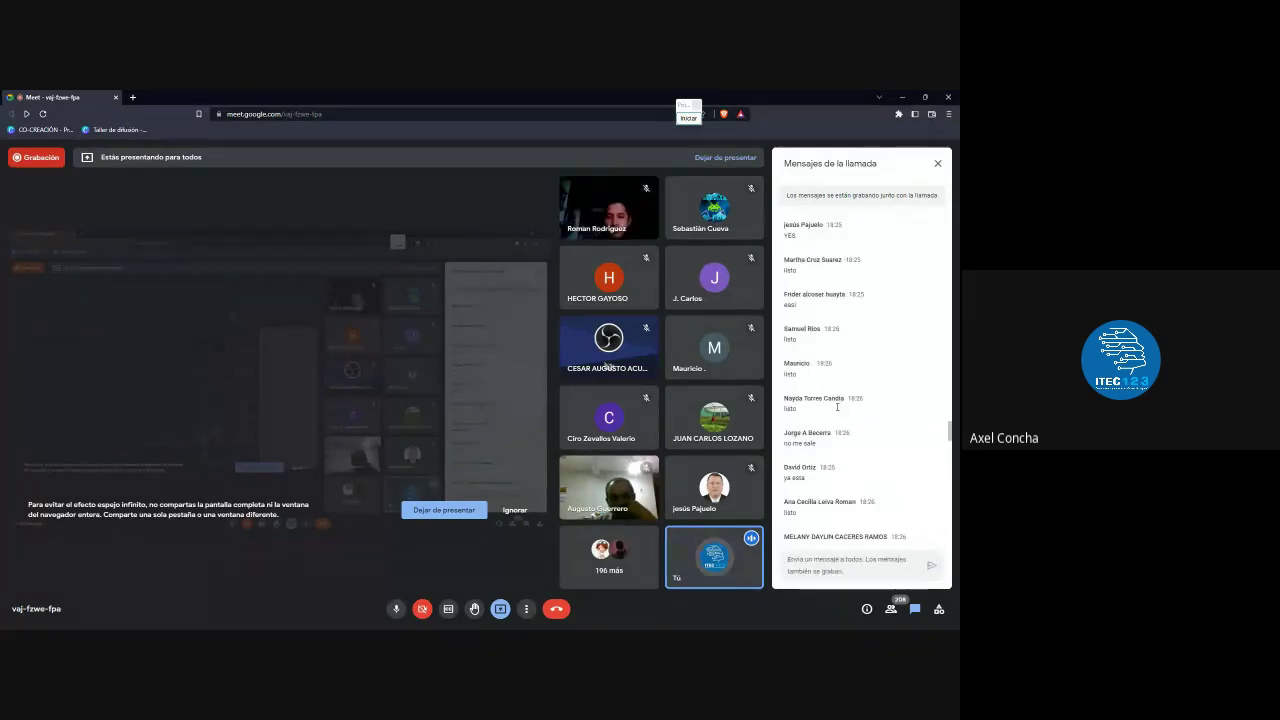
pyautogui.scroll(-2, 845, 412)
pyautogui.scroll(-2, 852, 415)
pyautogui.scroll(-2, 862, 419)
pyautogui.scroll(-2, 862, 419)
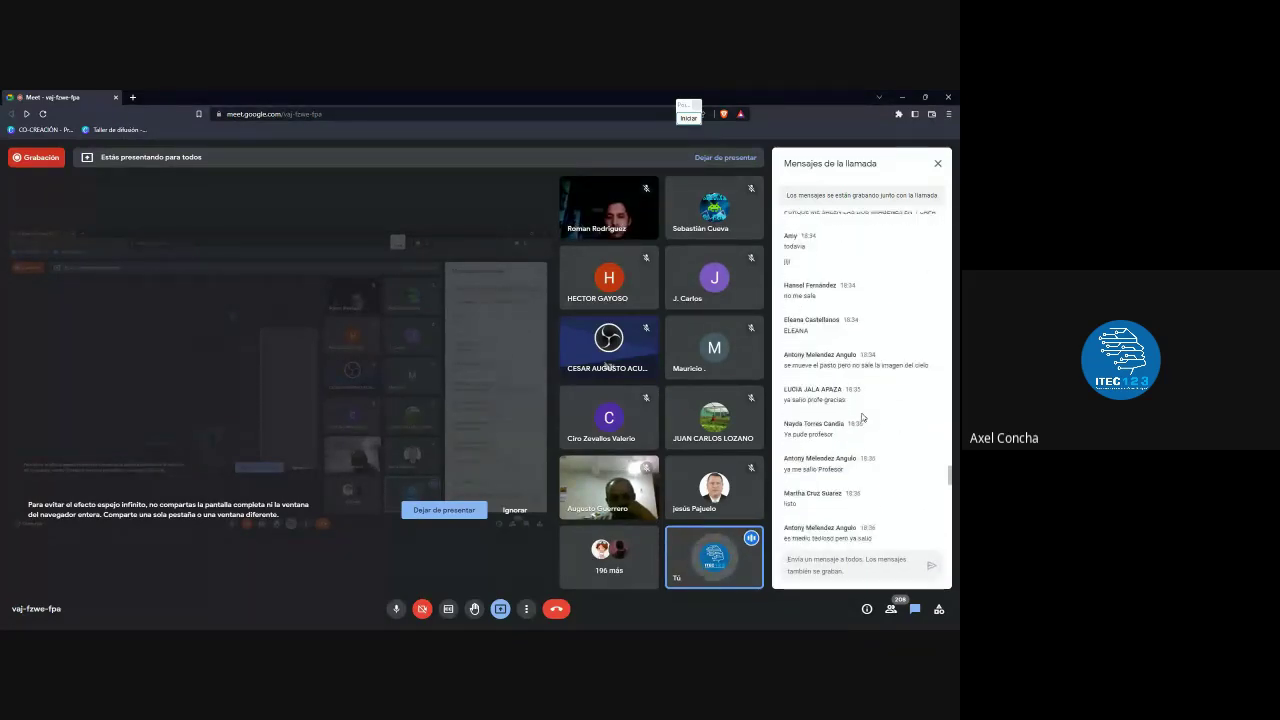
pyautogui.scroll(-2, 862, 418)
pyautogui.scroll(-2, 862, 418)
pyautogui.scroll(-2, 863, 417)
pyautogui.scroll(-2, 863, 417)
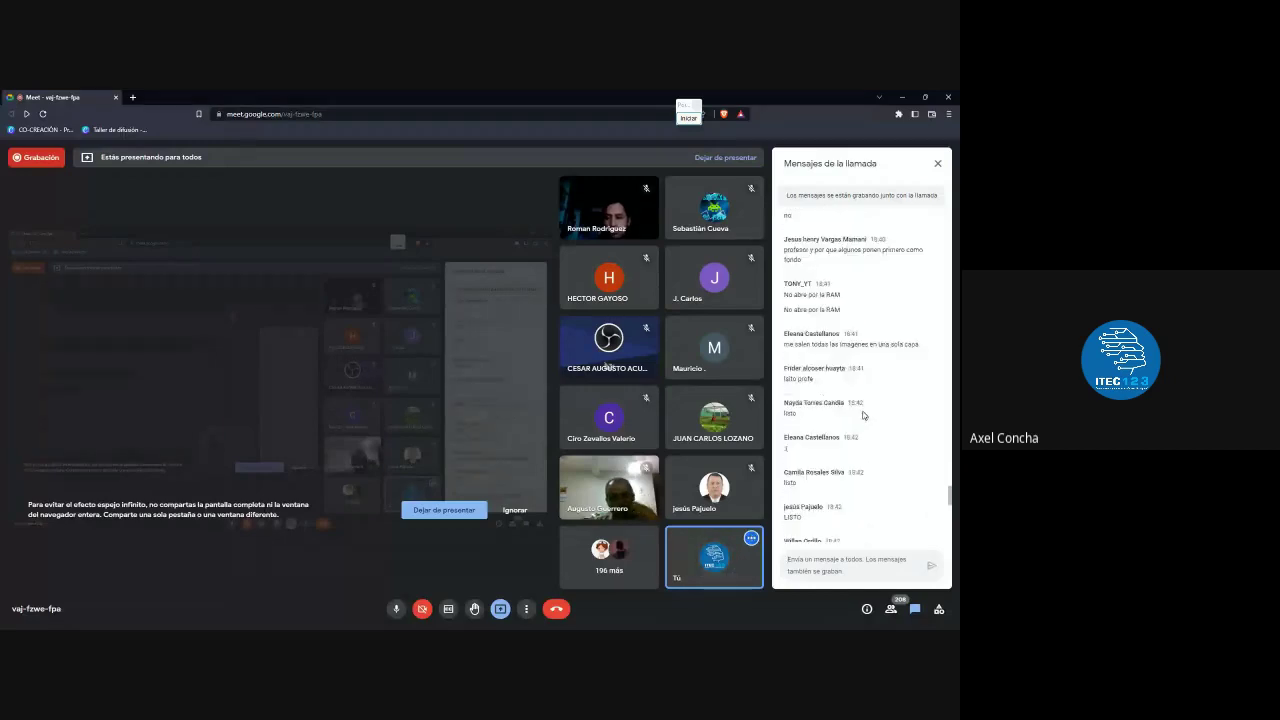
pyautogui.scroll(-2, 863, 416)
pyautogui.scroll(-2, 863, 416)
pyautogui.scroll(-2, 863, 415)
pyautogui.scroll(-2, 863, 415)
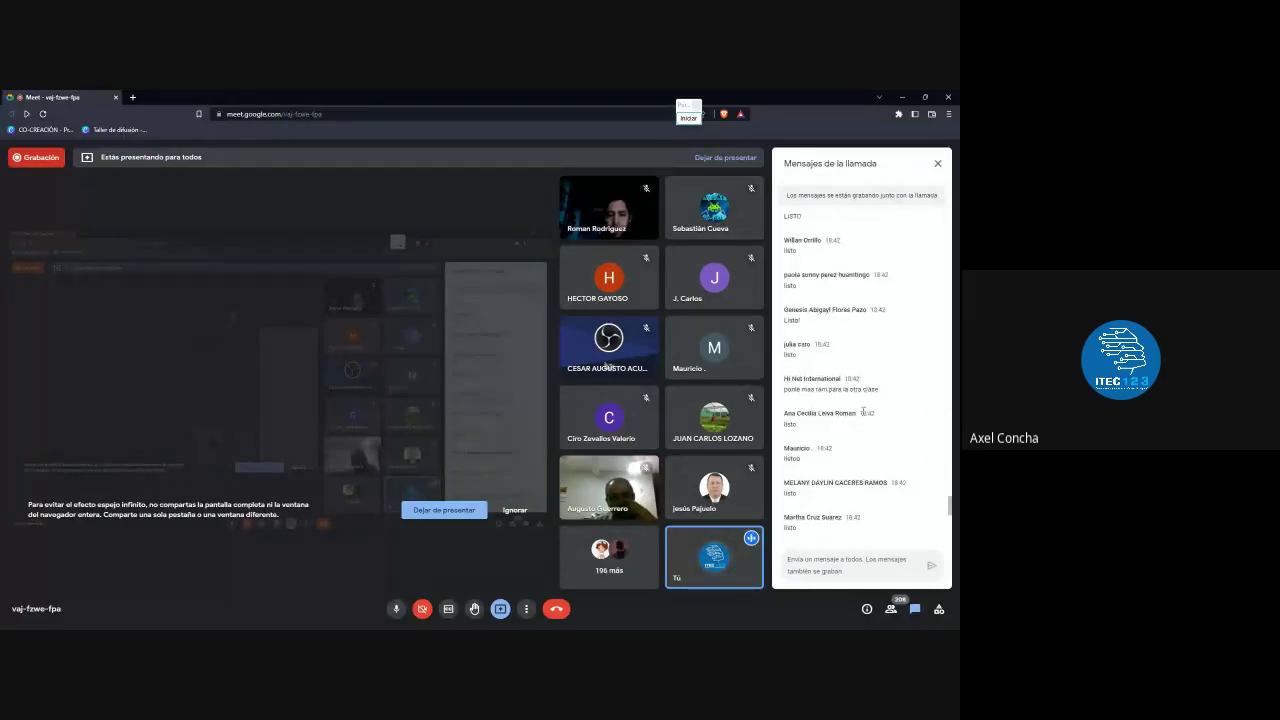
pyautogui.scroll(-2, 863, 414)
pyautogui.scroll(-2, 864, 413)
pyautogui.scroll(-2, 864, 411)
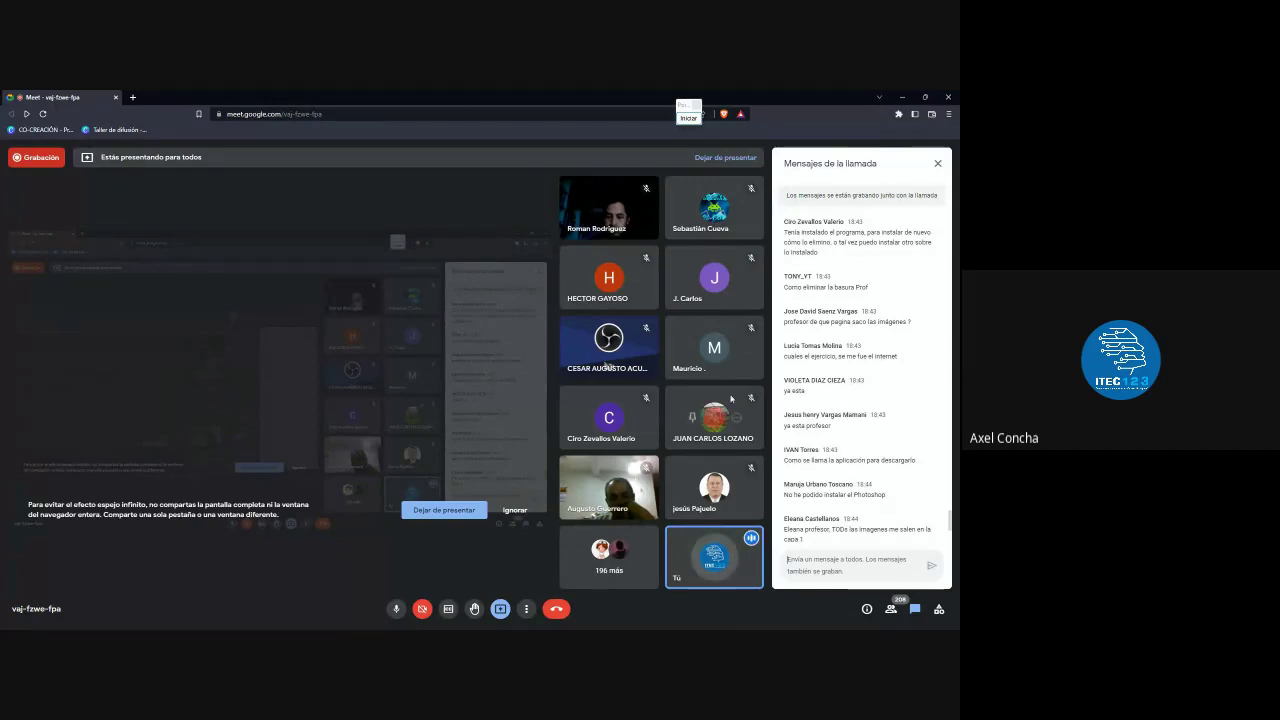
pyautogui.hotkey('alt', 'Tab')
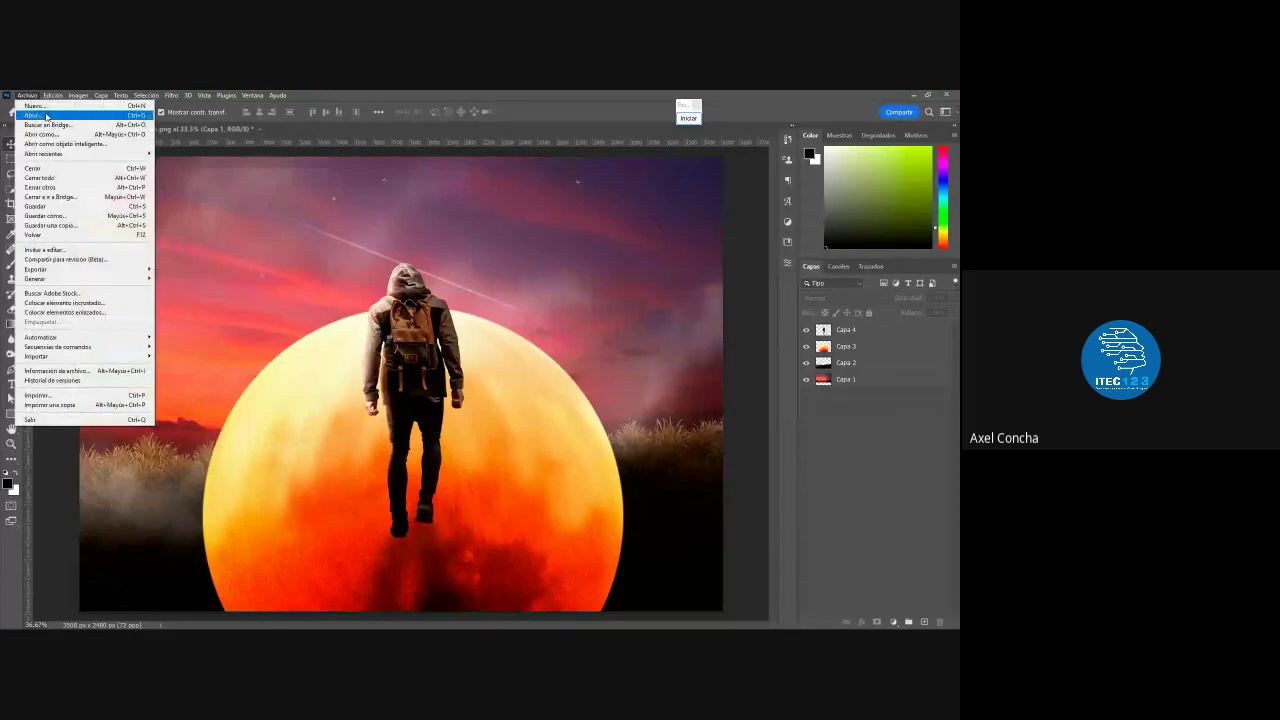
# Browse the Luna, Modelo, Pasto and Cielo files in the Open dialog, then cancel it
pyautogui.click(33, 114)
pyautogui.moveTo(437, 338); pyautogui.dragTo(303, 290)
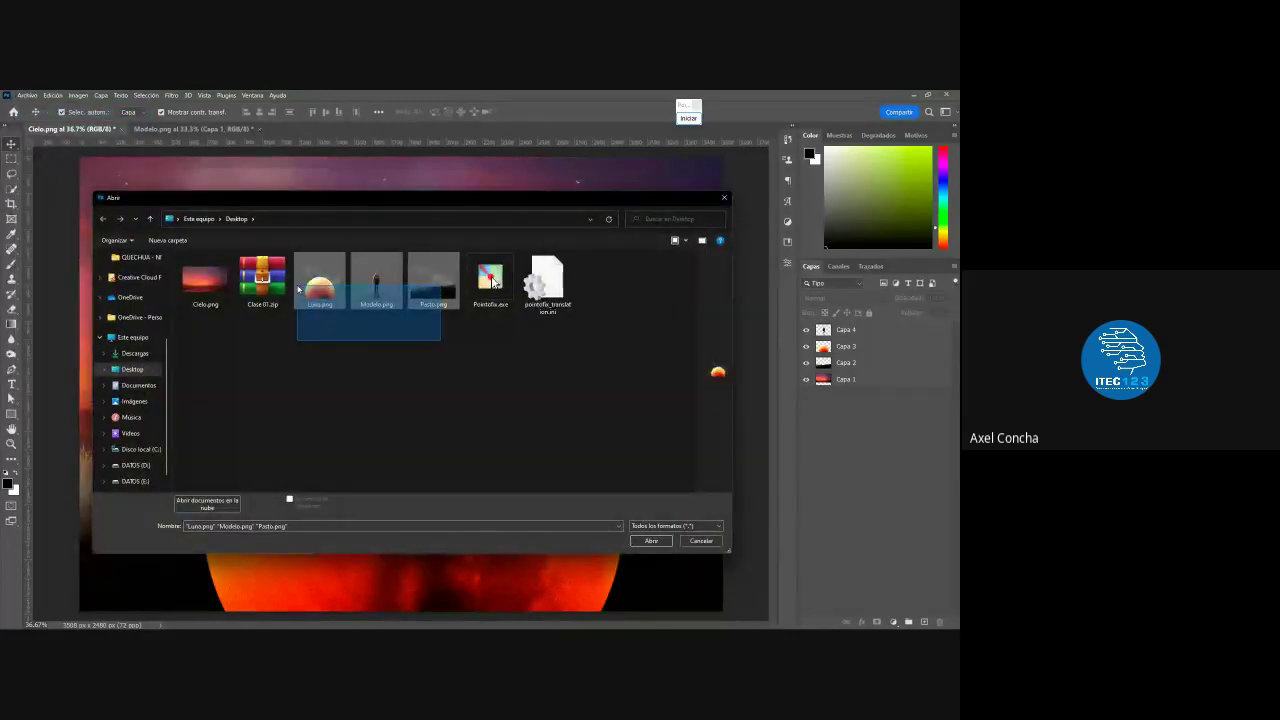
pyautogui.click(376, 282)
pyautogui.click(205, 282)
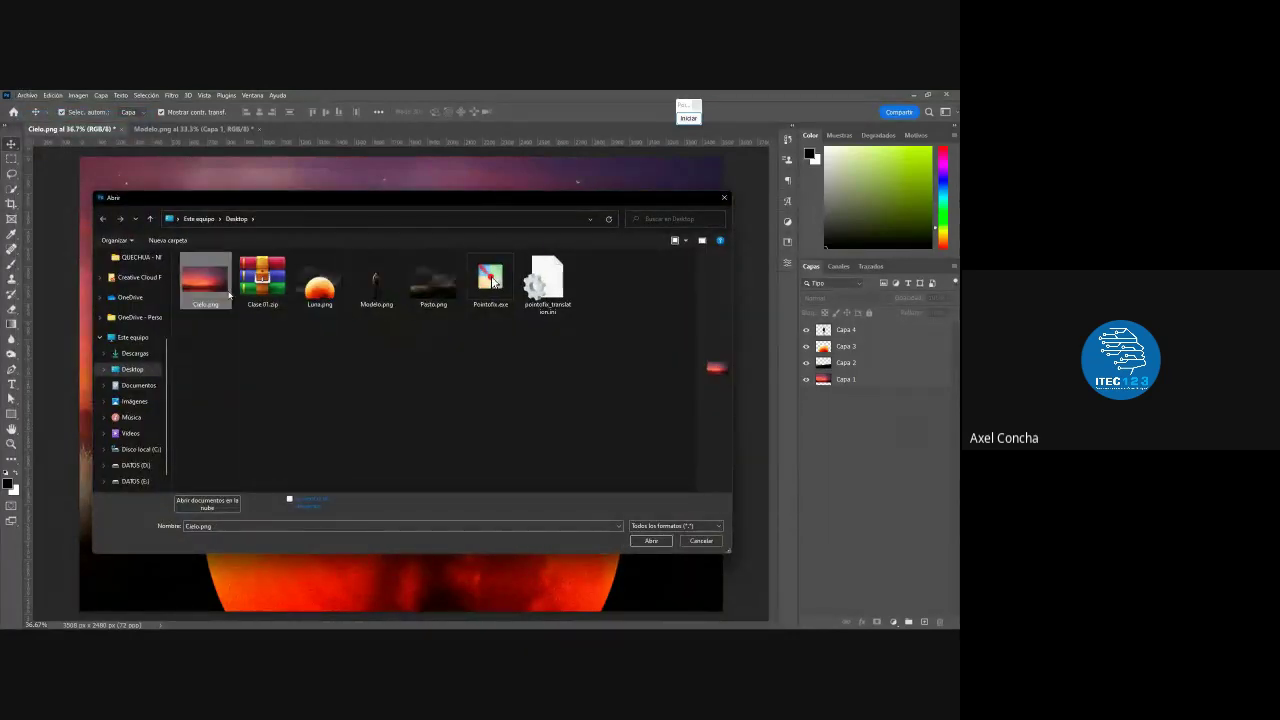
pyautogui.click(724, 197)
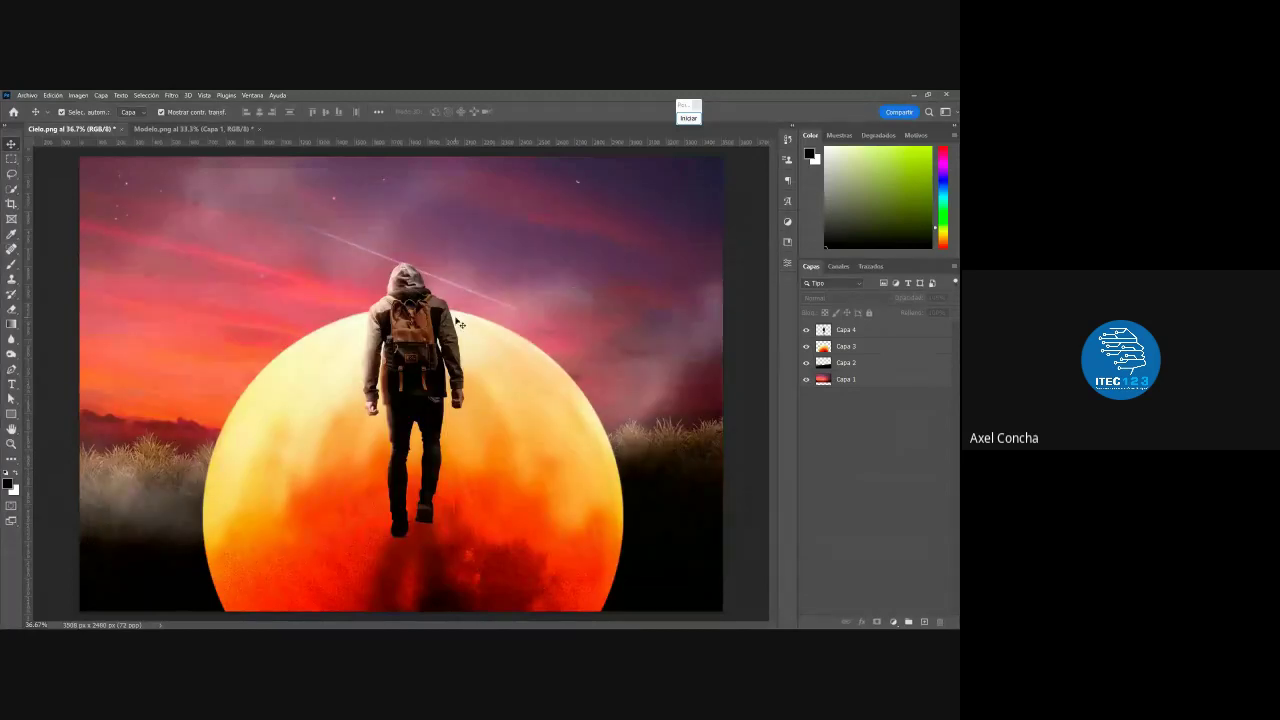
# Trial-move grass layer Capa 2, undo it, select Capa 1, and switch to Google Meet
pyautogui.moveTo(682, 451); pyautogui.dragTo(720, 417)
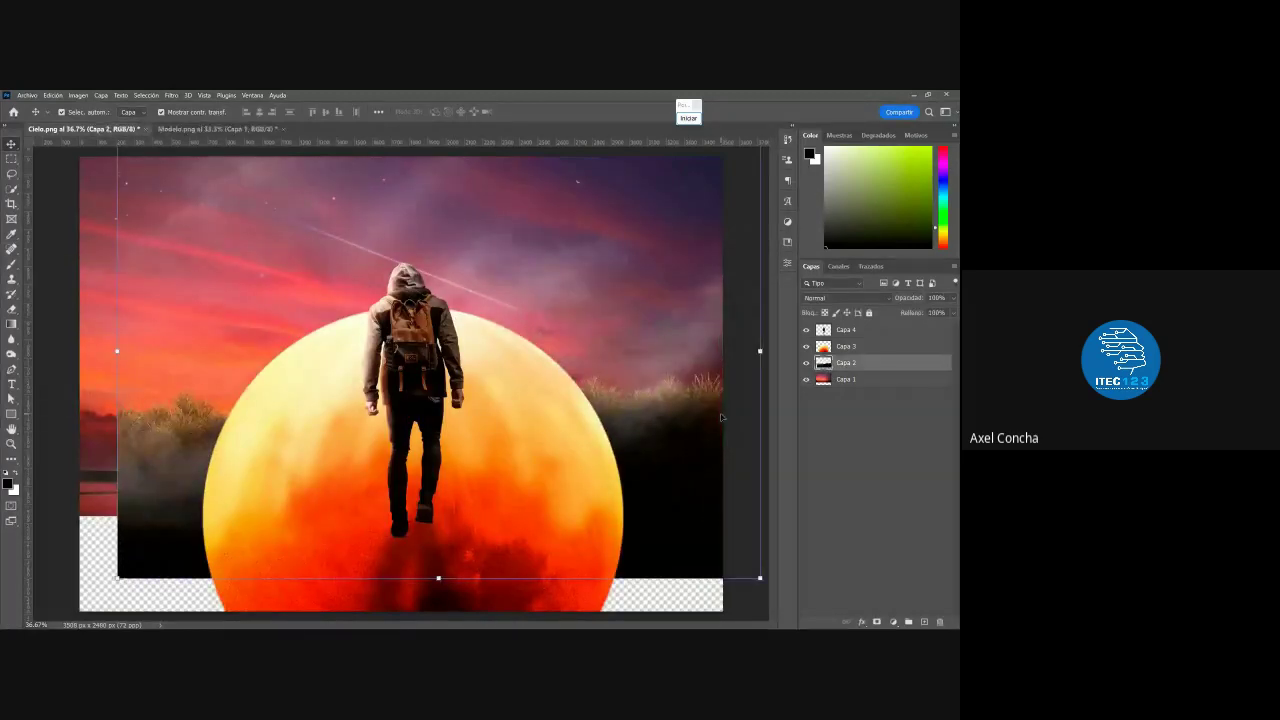
pyautogui.hotkey('ctrl', 'z')
pyautogui.hotkey('alt', ']')
pyautogui.hotkey('alt', ']')
pyautogui.click(850, 346)
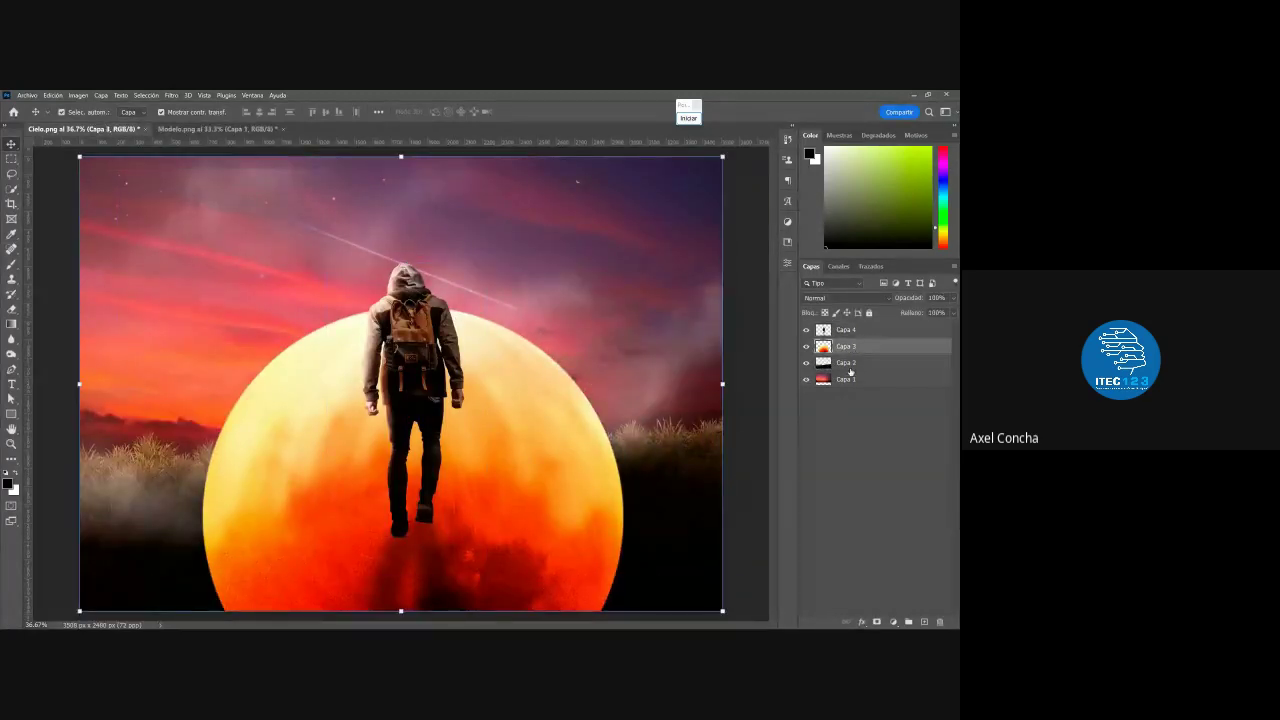
pyautogui.click(850, 379)
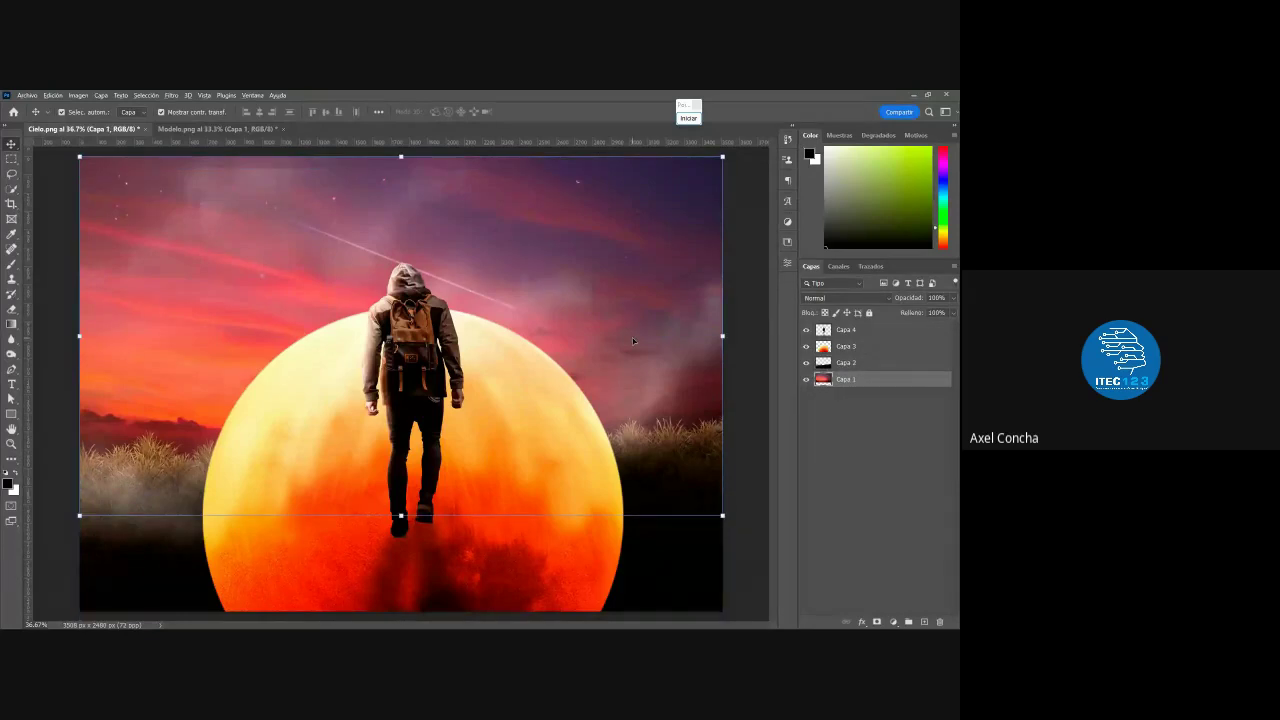
pyautogui.hotkey('alt', 'Tab')
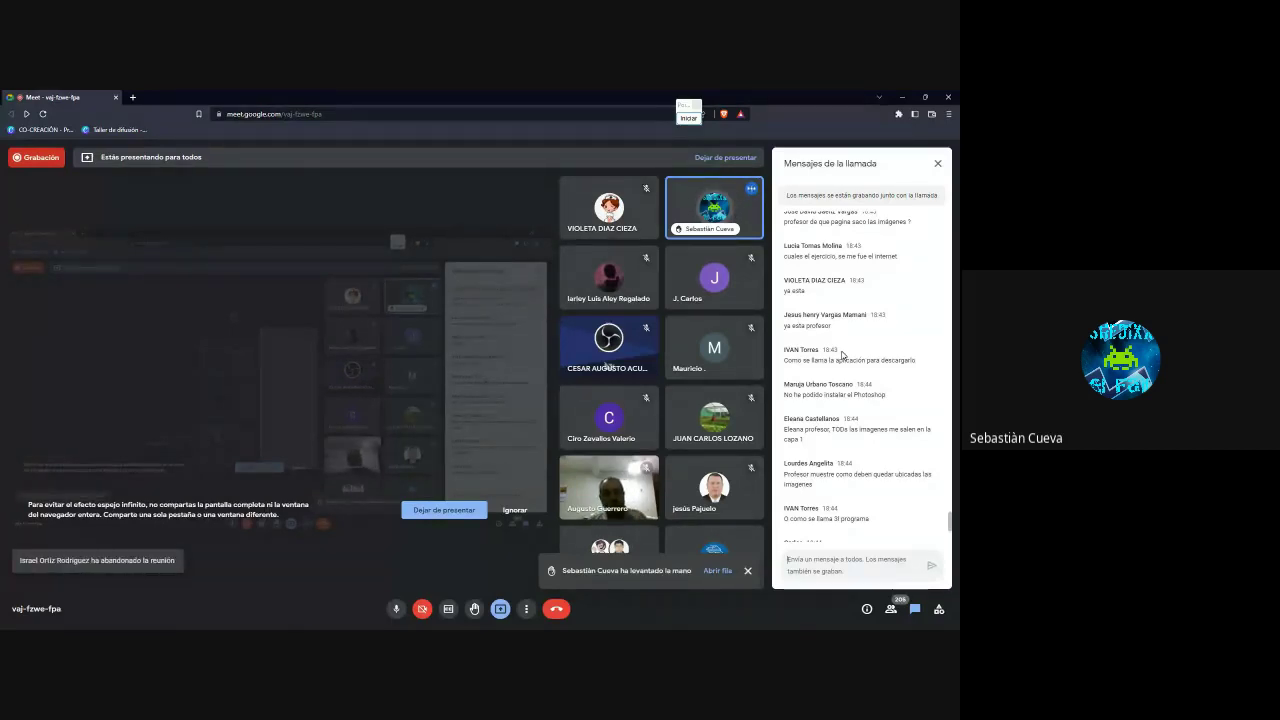
# Return to Photoshop and bring up the Modelo.png document with the cut-out hiker
pyautogui.hotkey('alt', 'Tab')
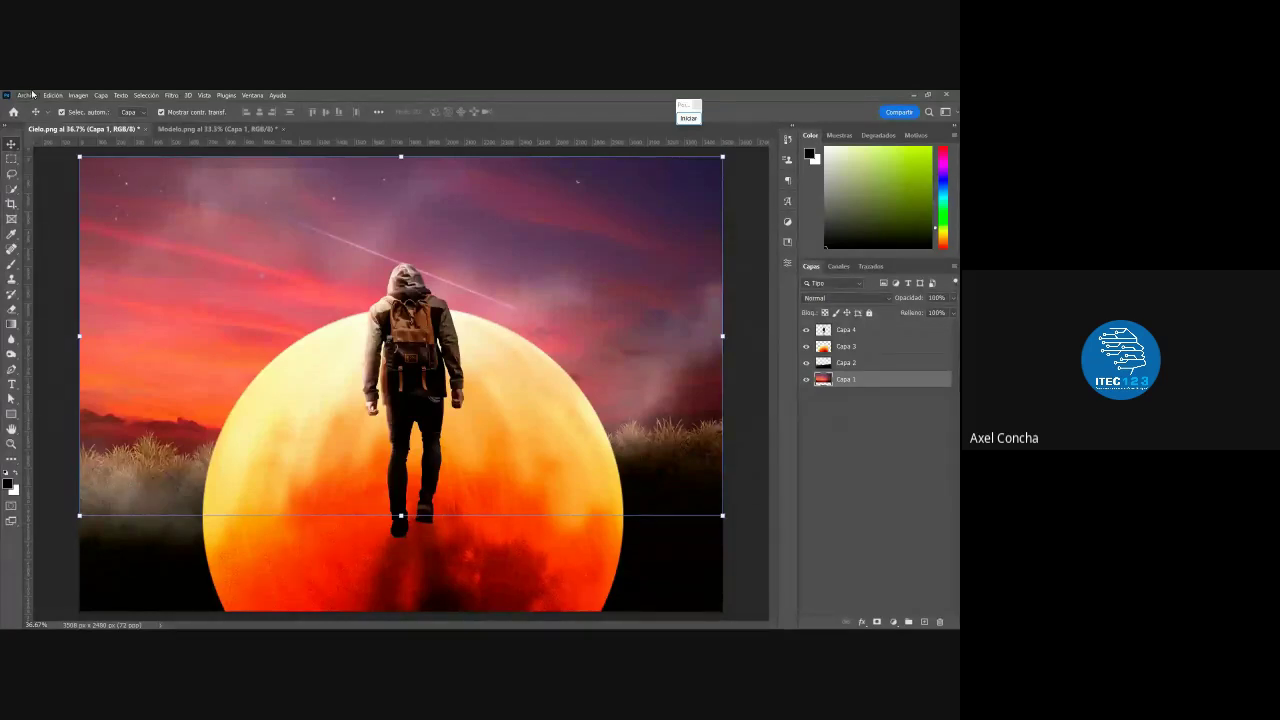
pyautogui.click(215, 129)
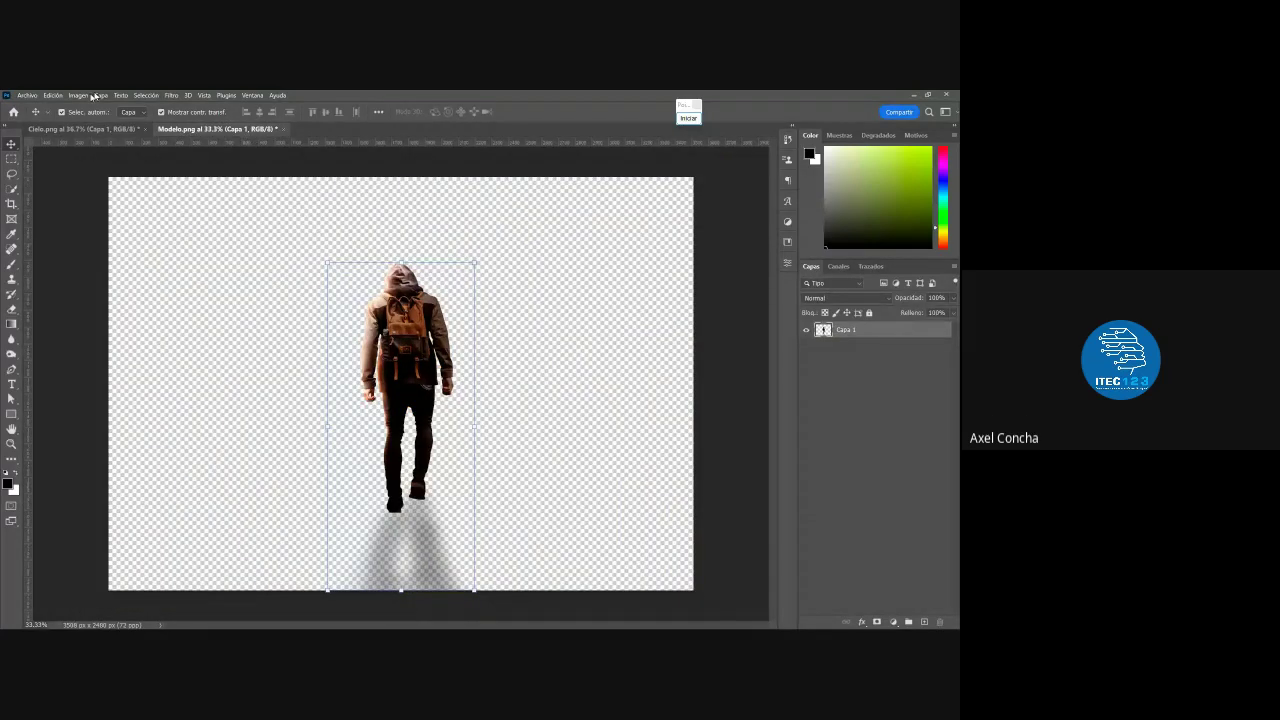
# Place Luna.png from the Desktop as an embedded image, then switch windows
pyautogui.click(26, 95)
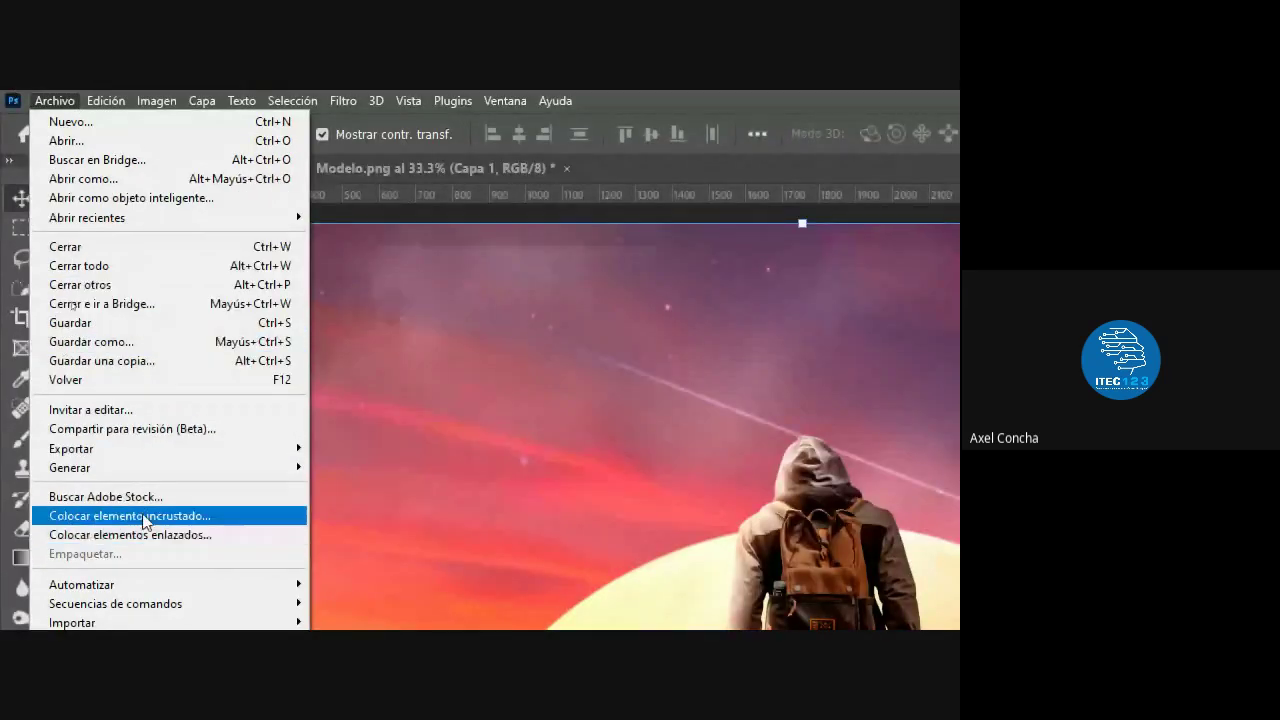
pyautogui.click(140, 516)
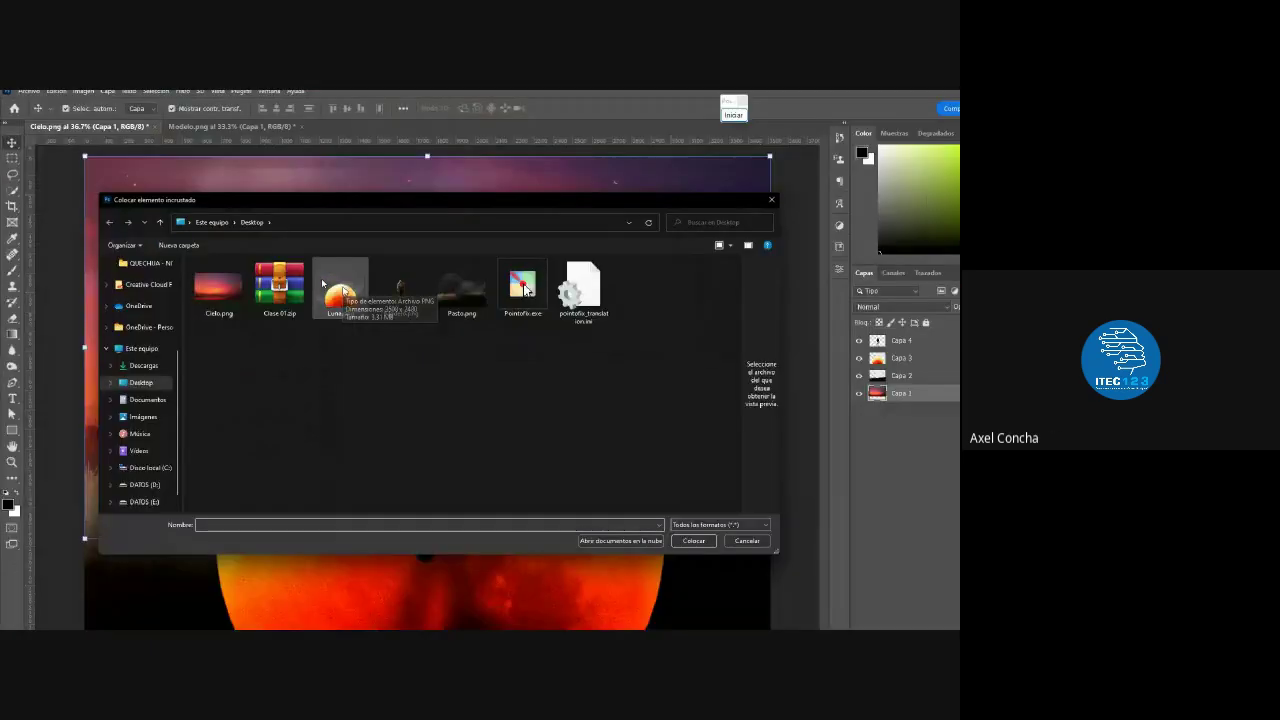
pyautogui.doubleClick(644, 294)
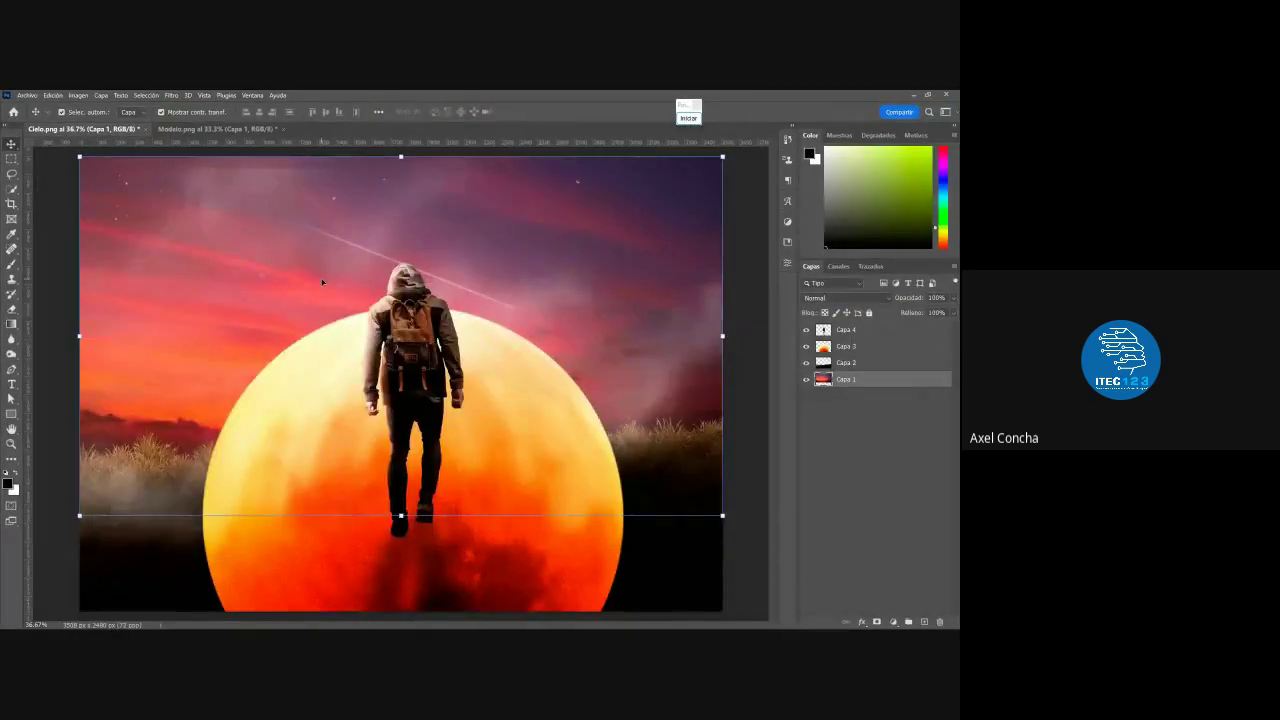
pyautogui.hotkey('alt', 'Tab')
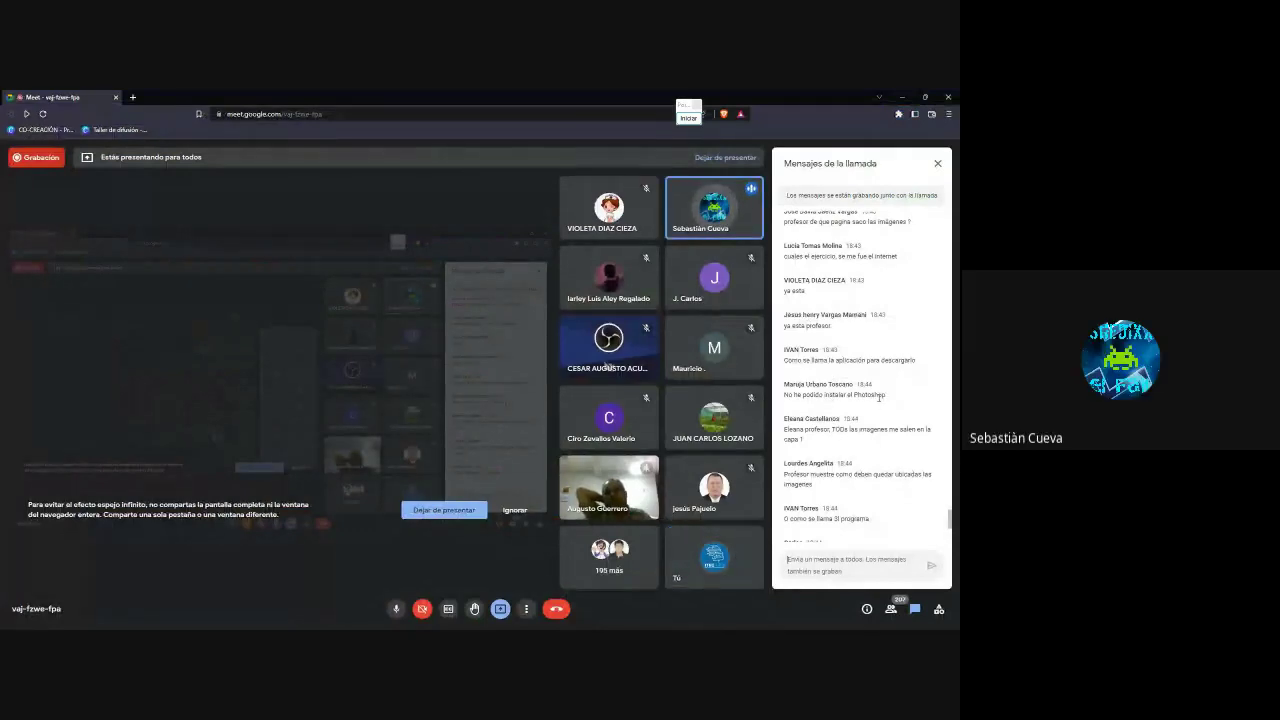
# Post '%temp% - temp' and a pasted message in the Meet chat, then return to Photoshop
pyautogui.write('%temp% - temp')
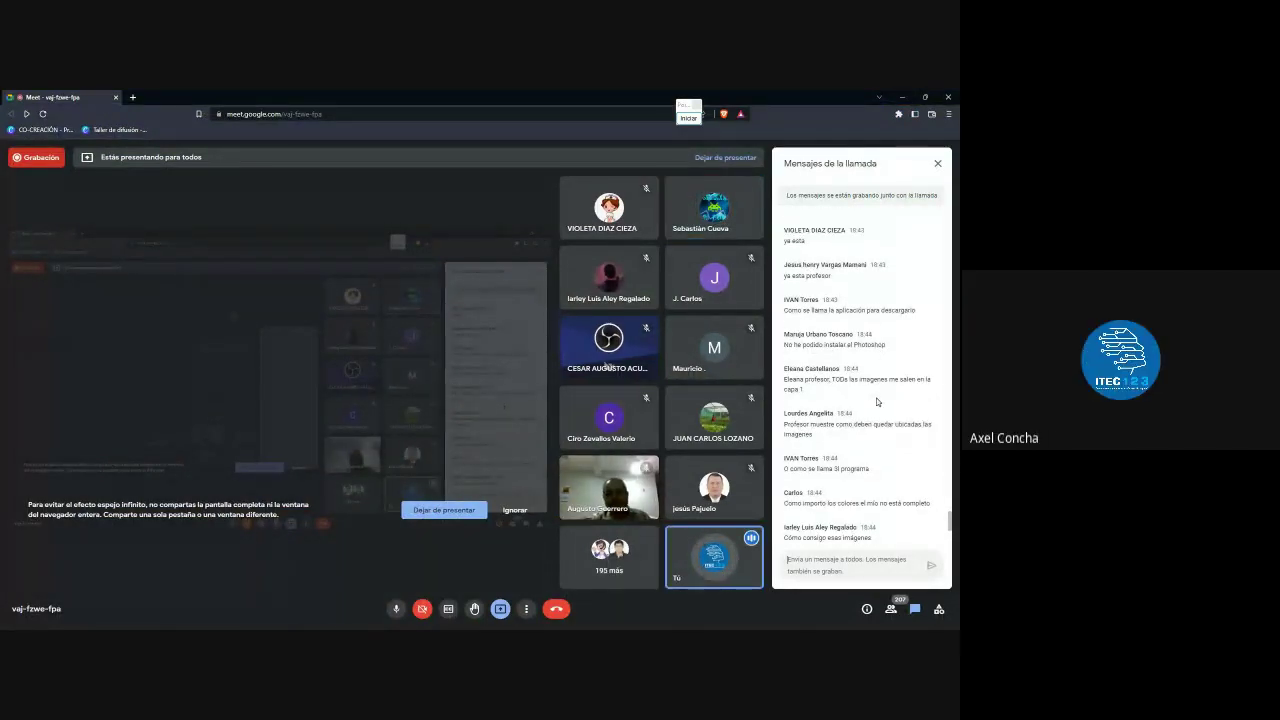
pyautogui.press('Return')
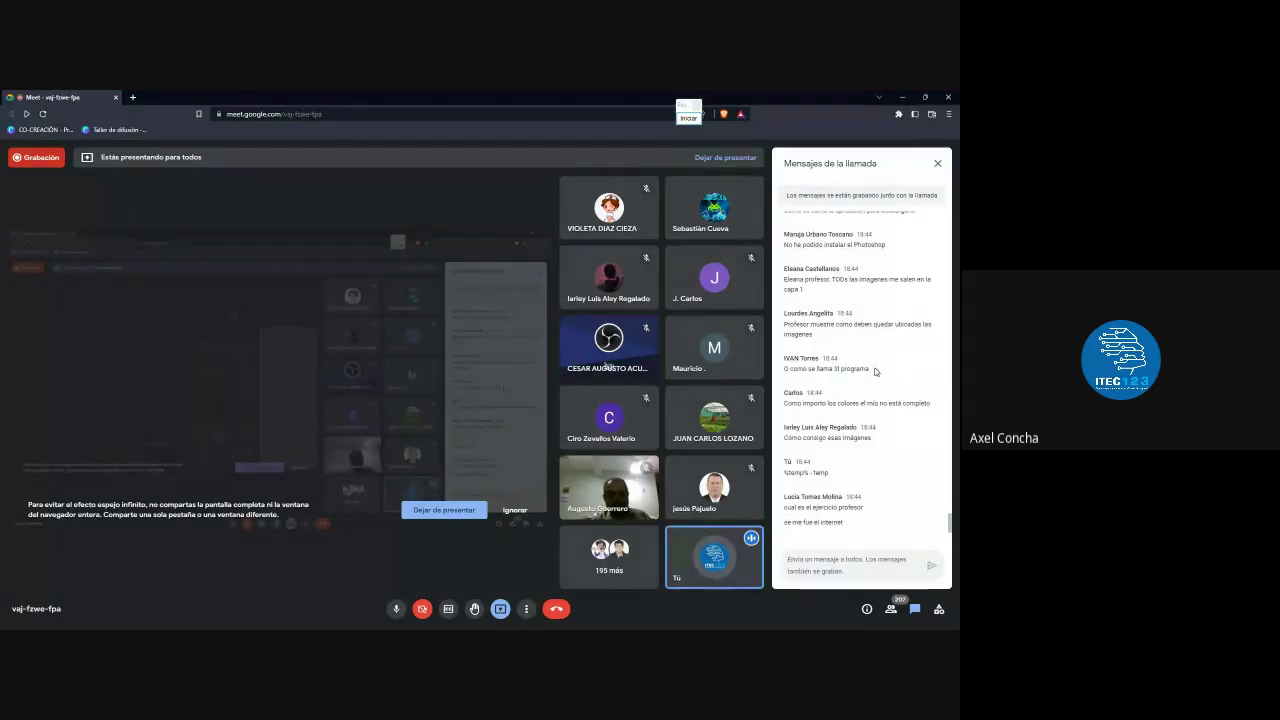
pyautogui.hotkey('ctrl', 'v')
pyautogui.press('Return')
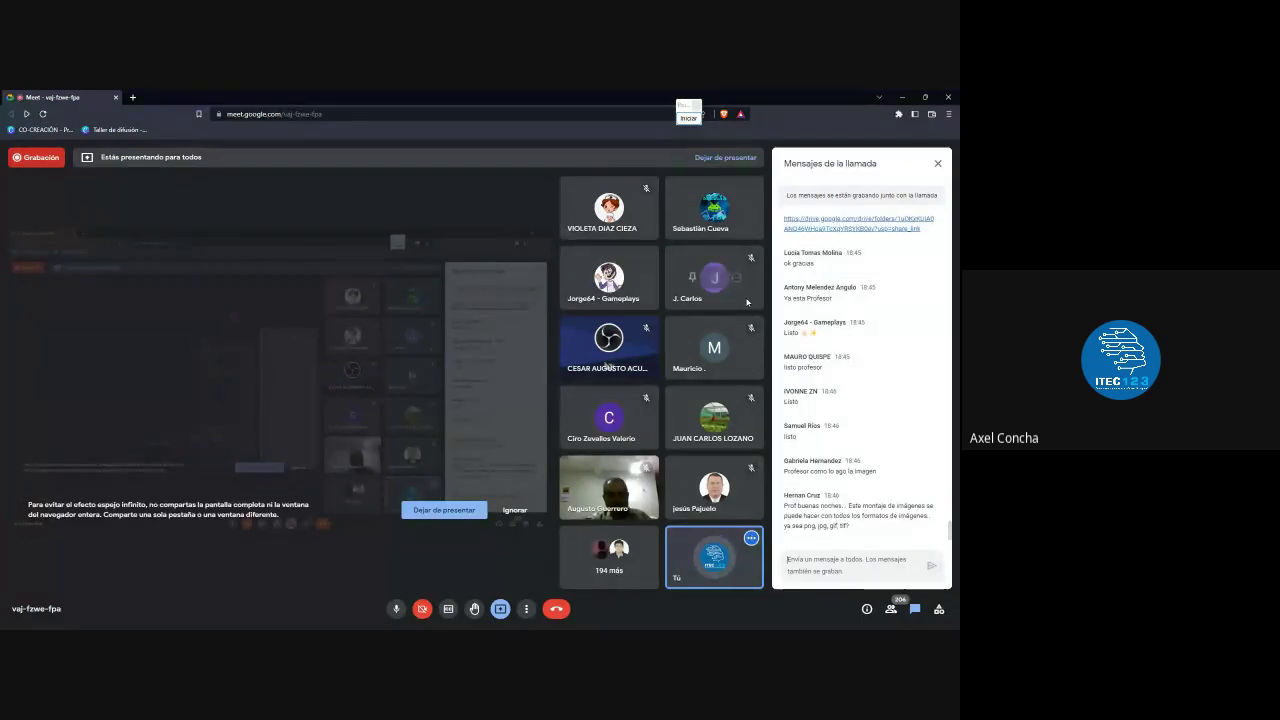
pyautogui.moveTo(714, 280)
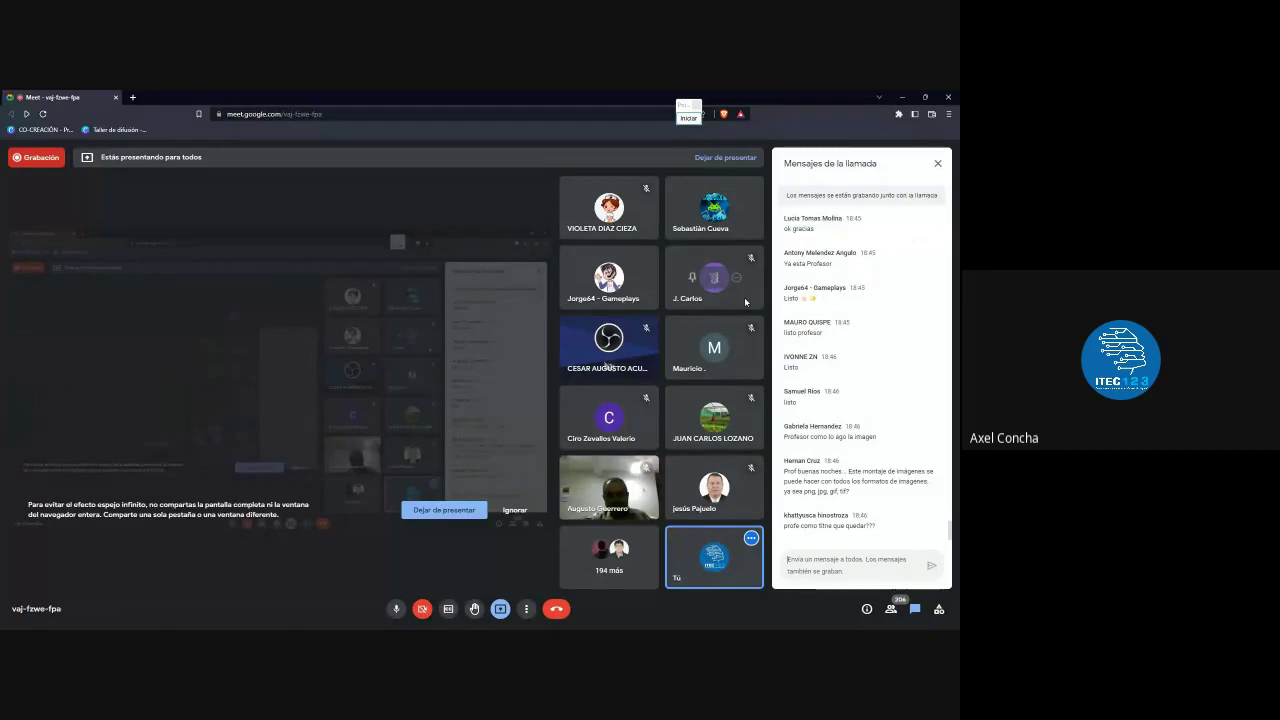
pyautogui.tripleClick(840, 488)
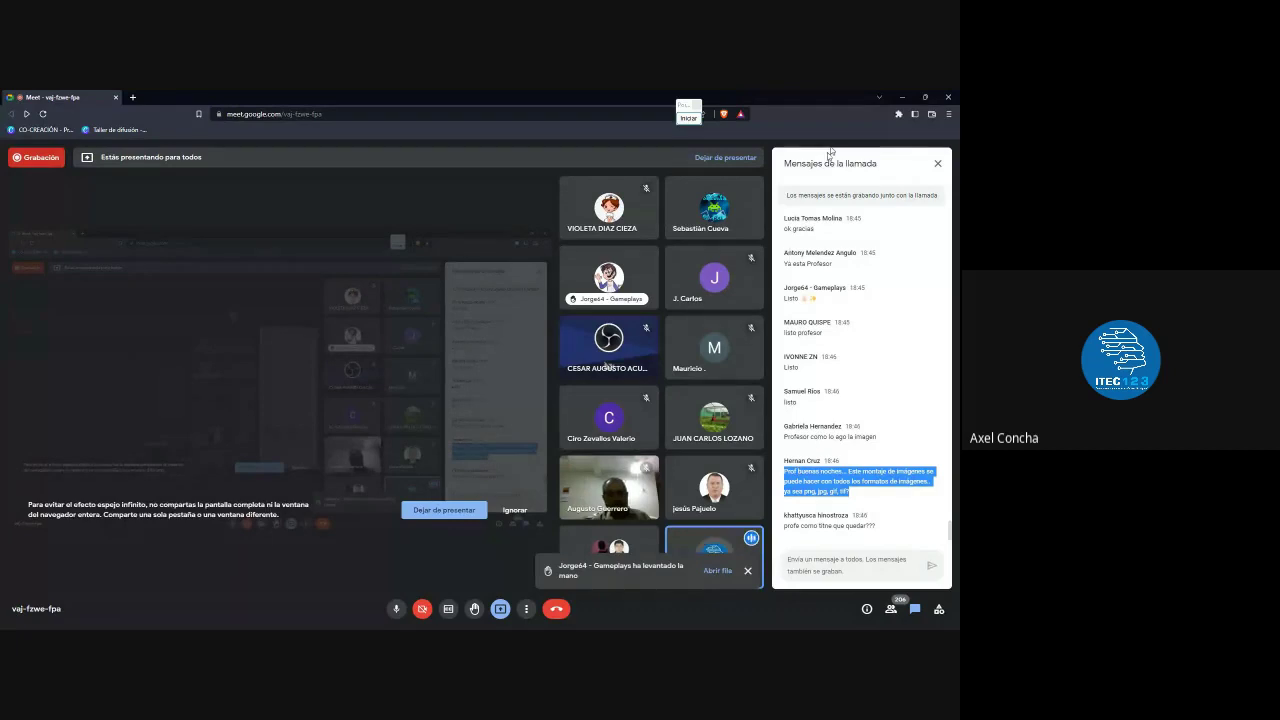
pyautogui.click(902, 97)
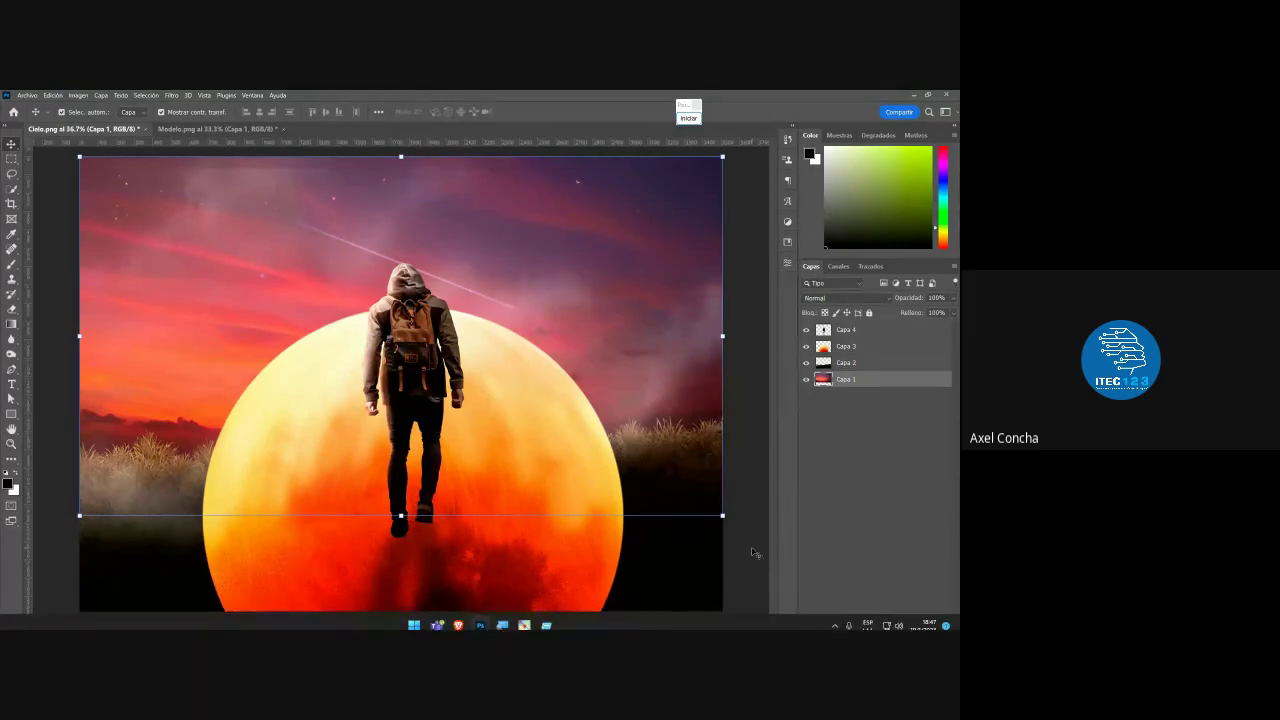
pyautogui.click(670, 493)
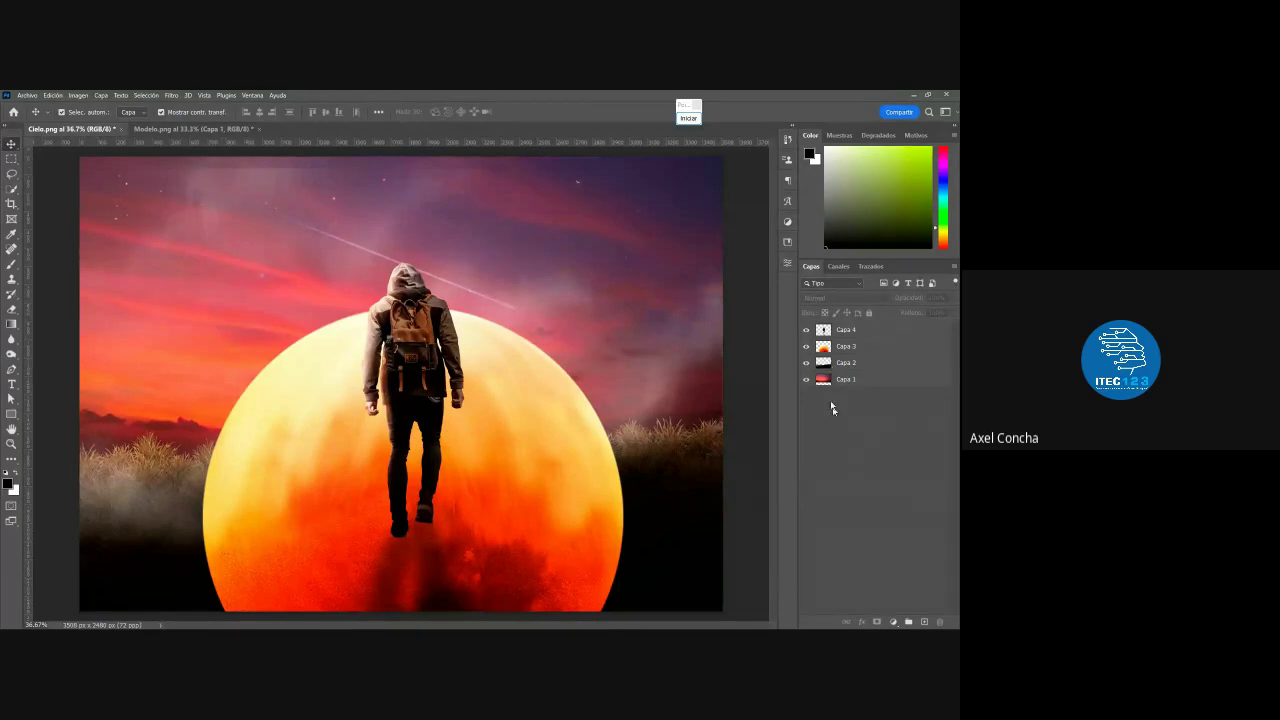
pyautogui.click(858, 365)
pyautogui.click(878, 379)
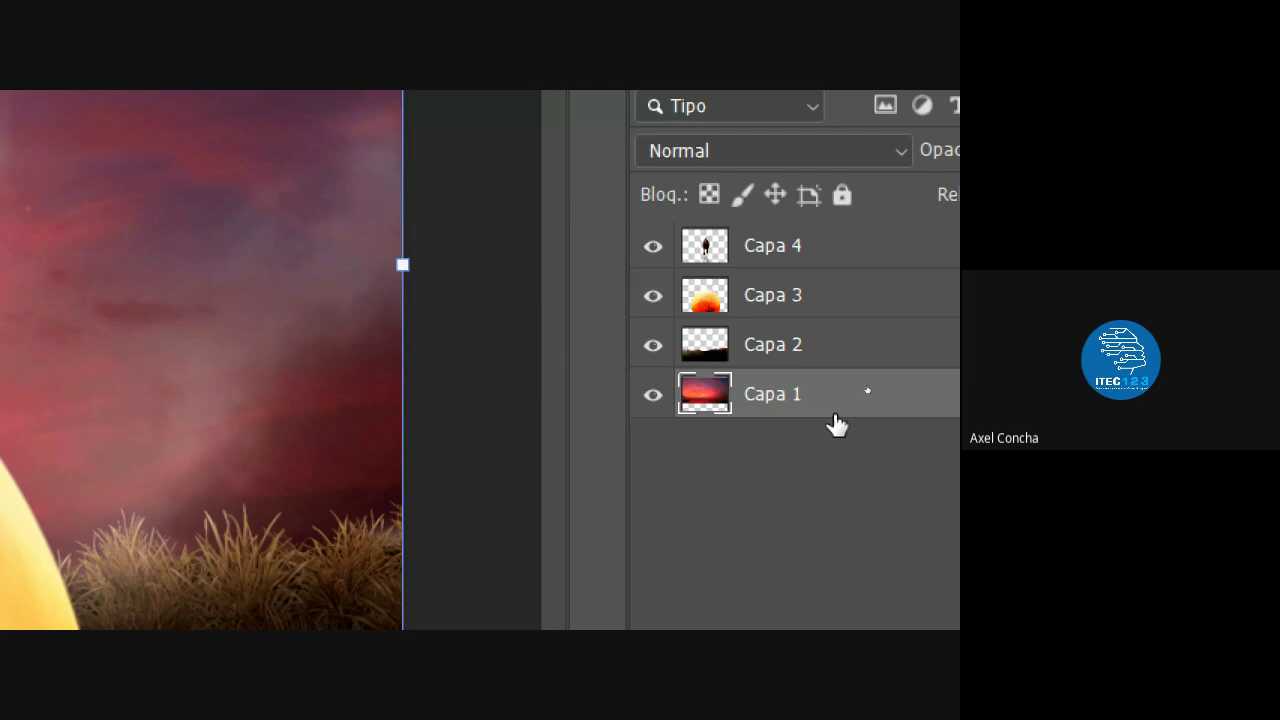
# Move moon layer Capa 3 beneath the grass layer and nudge the hiker slightly up-left
pyautogui.click(772, 290)
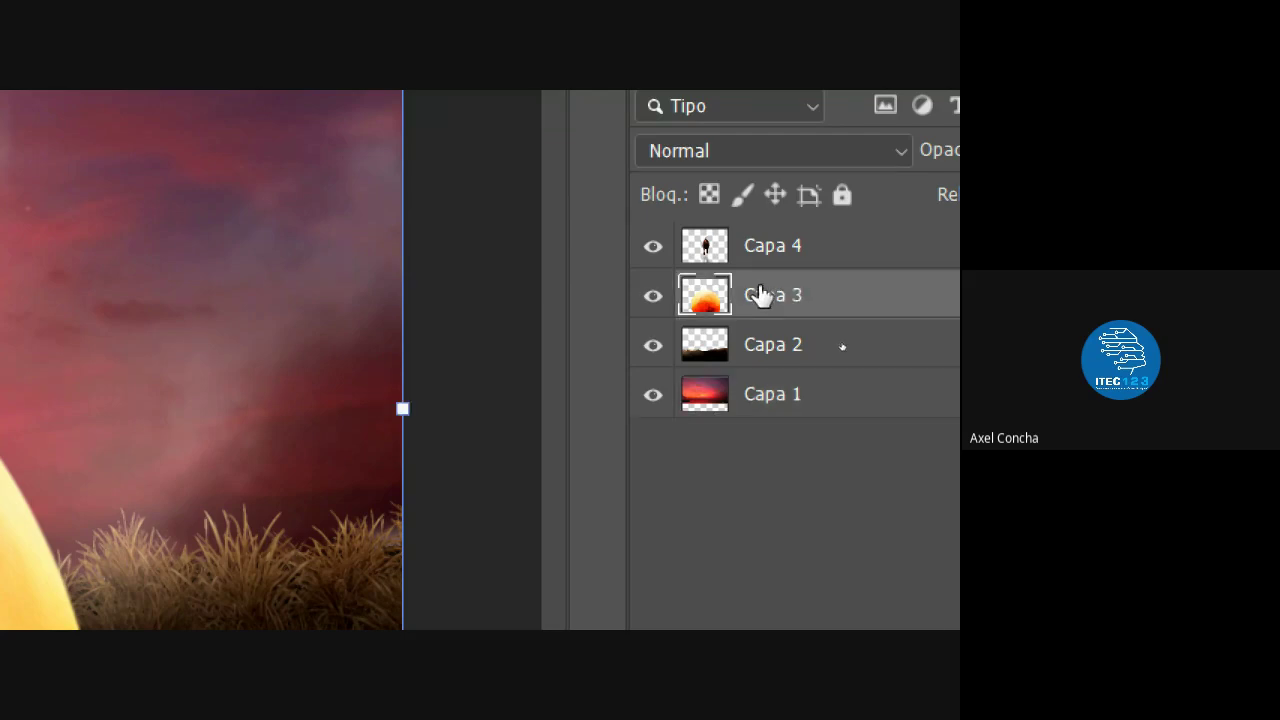
pyautogui.moveTo(760, 295); pyautogui.dragTo(776, 380)
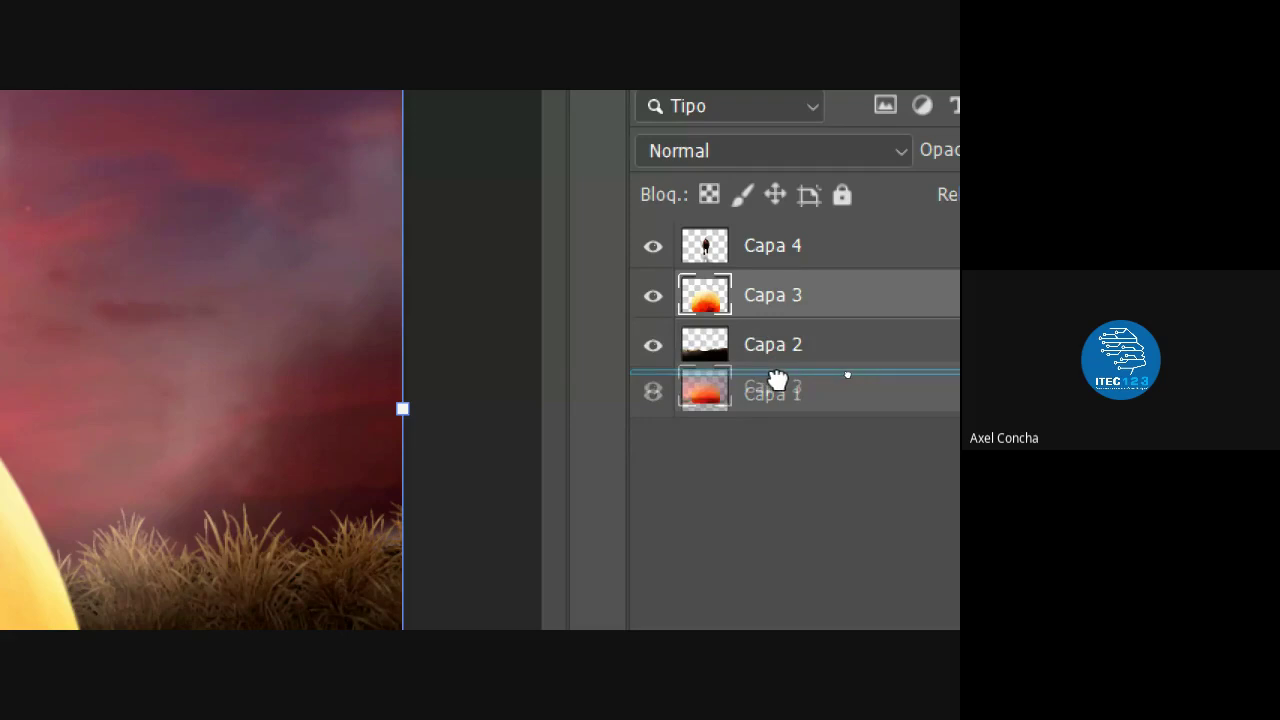
pyautogui.moveTo(776, 380); pyautogui.dragTo(771, 383)
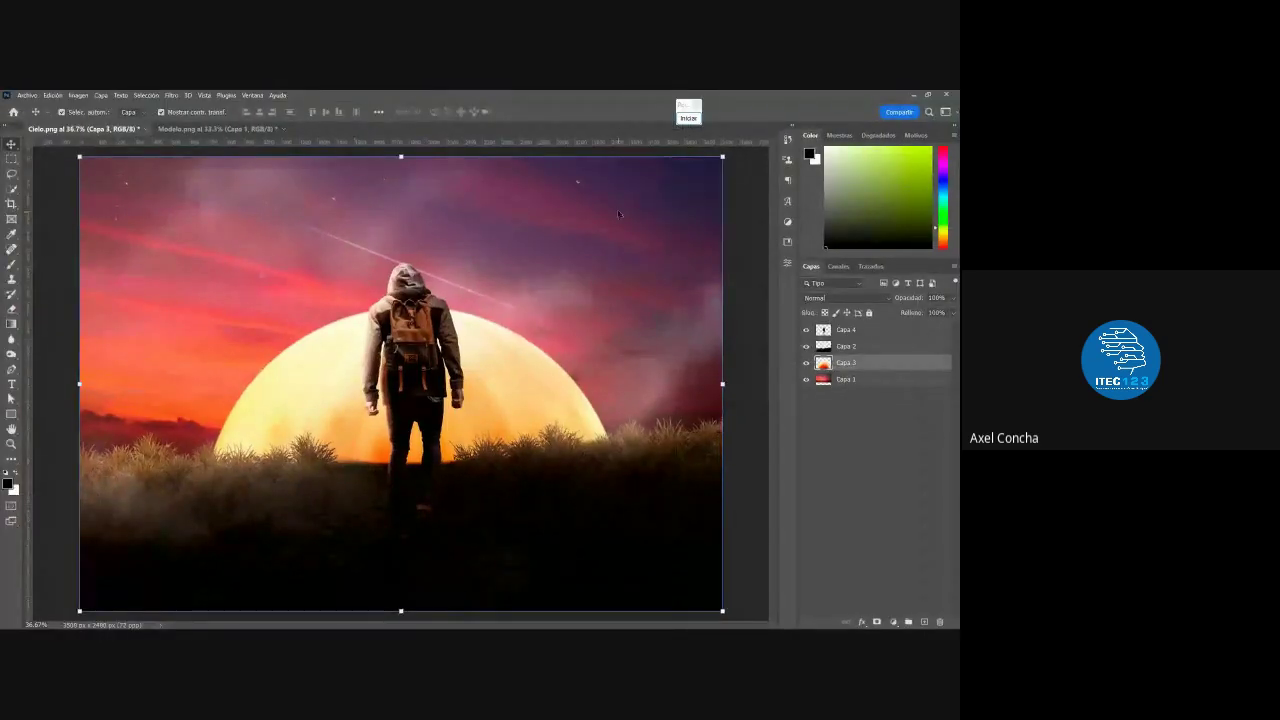
pyautogui.moveTo(420, 339); pyautogui.dragTo(415, 322)
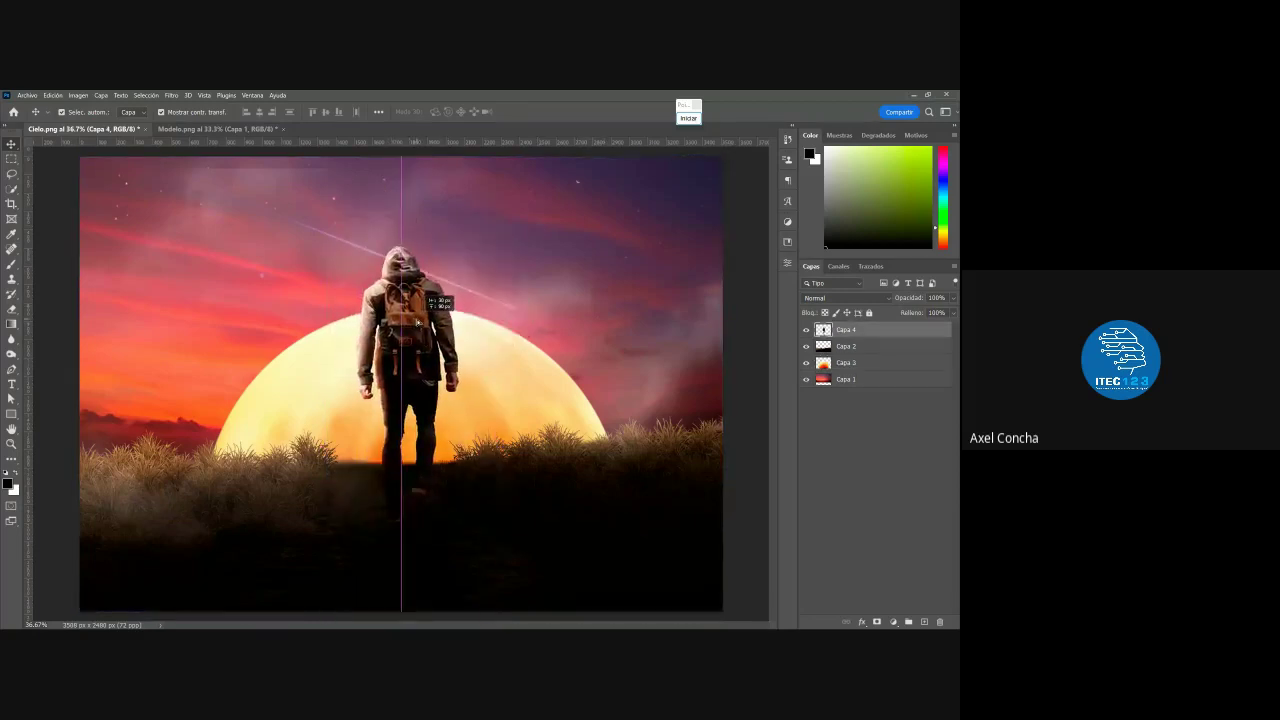
pyautogui.click(735, 411)
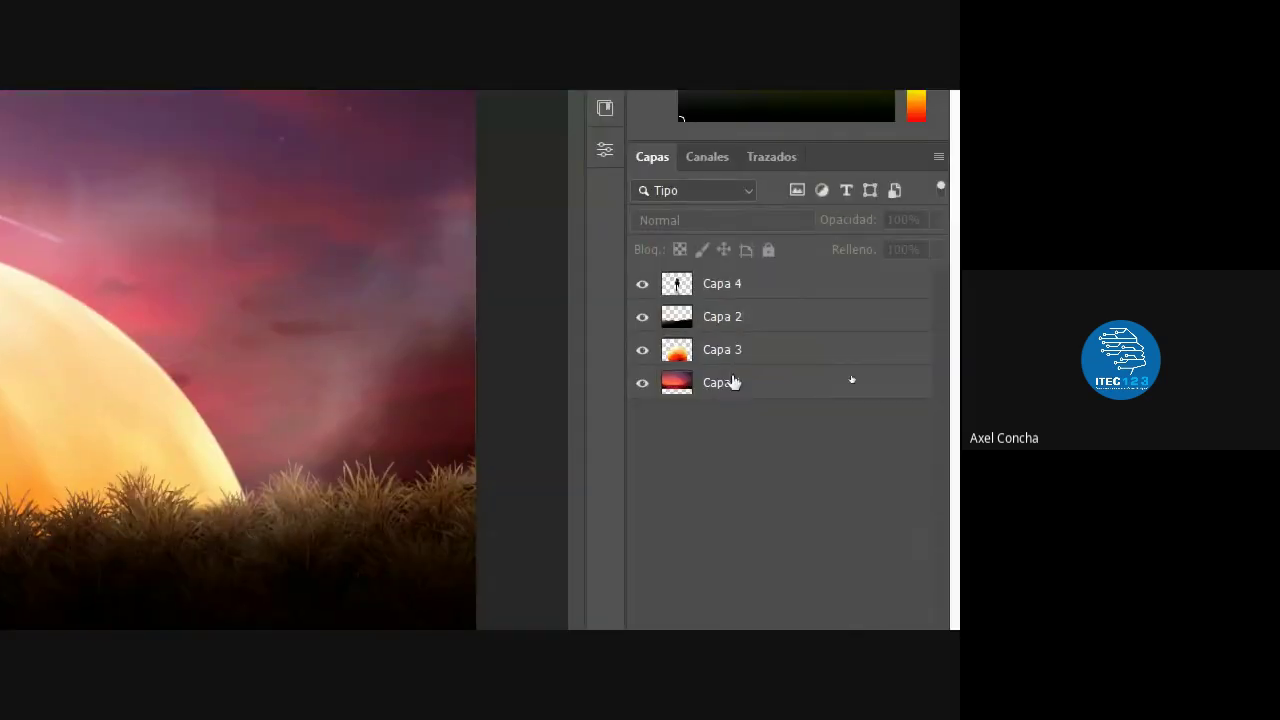
# Rename sky layer Capa 1 to Cielo and moon layer Capa 3 to Luna
pyautogui.click(716, 389)
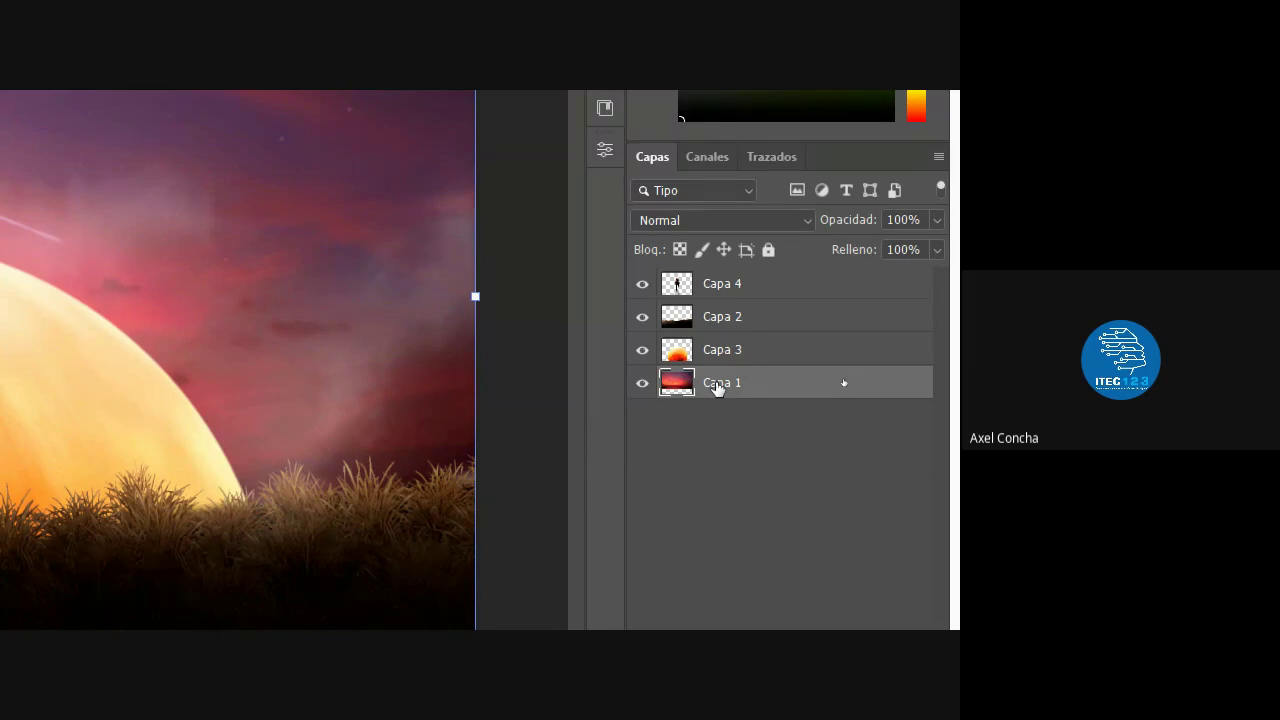
pyautogui.doubleClick(716, 386)
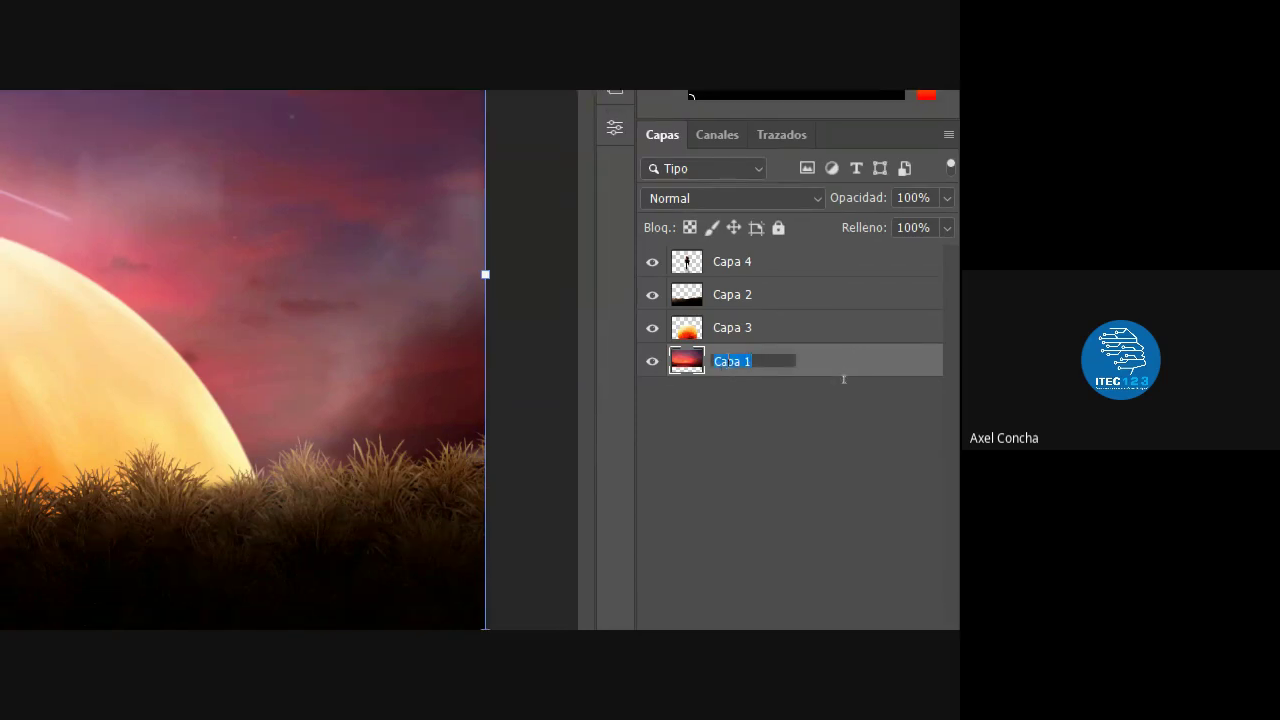
pyautogui.write('Cielo')
pyautogui.press('Return')
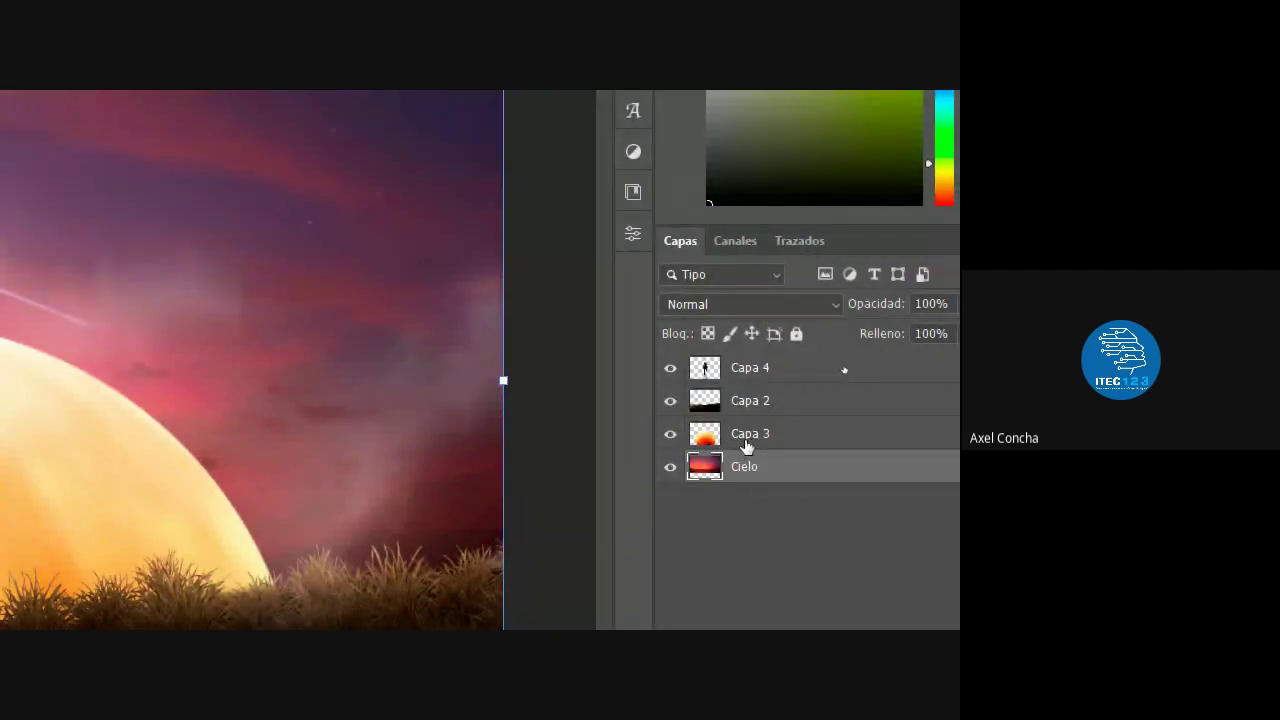
pyautogui.doubleClick(752, 437)
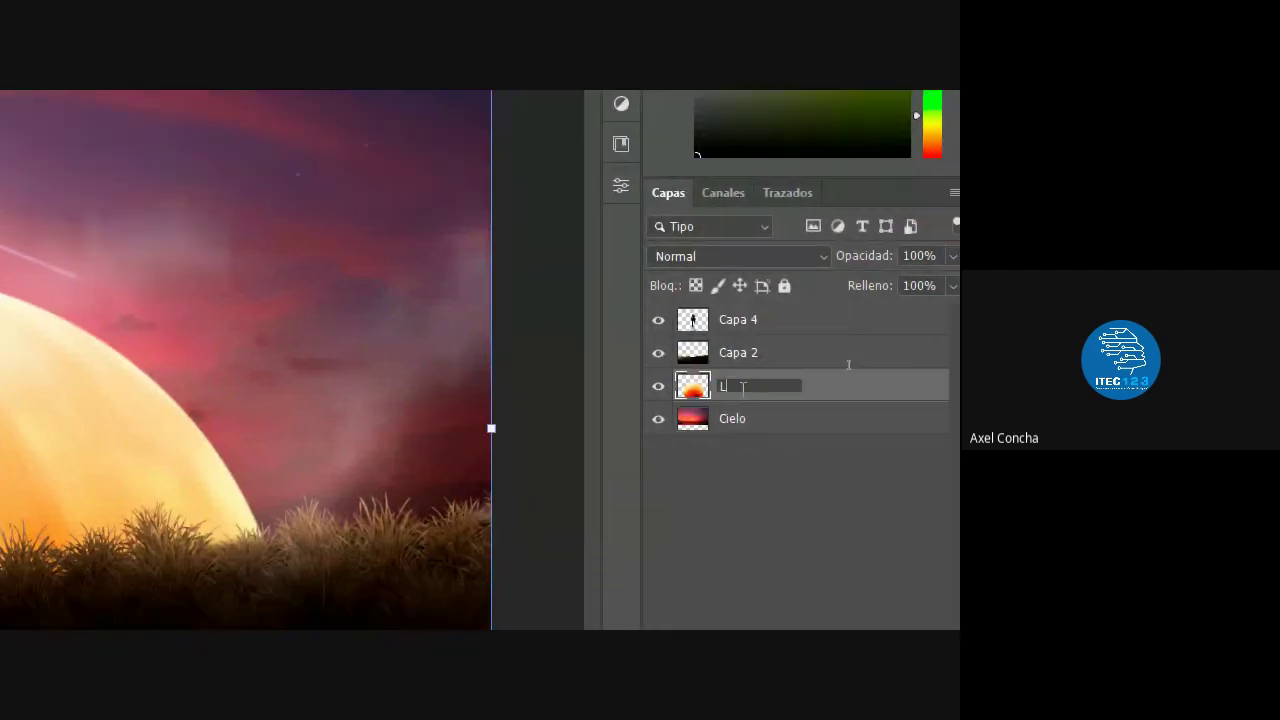
pyautogui.write('Luna')
pyautogui.press('Return')
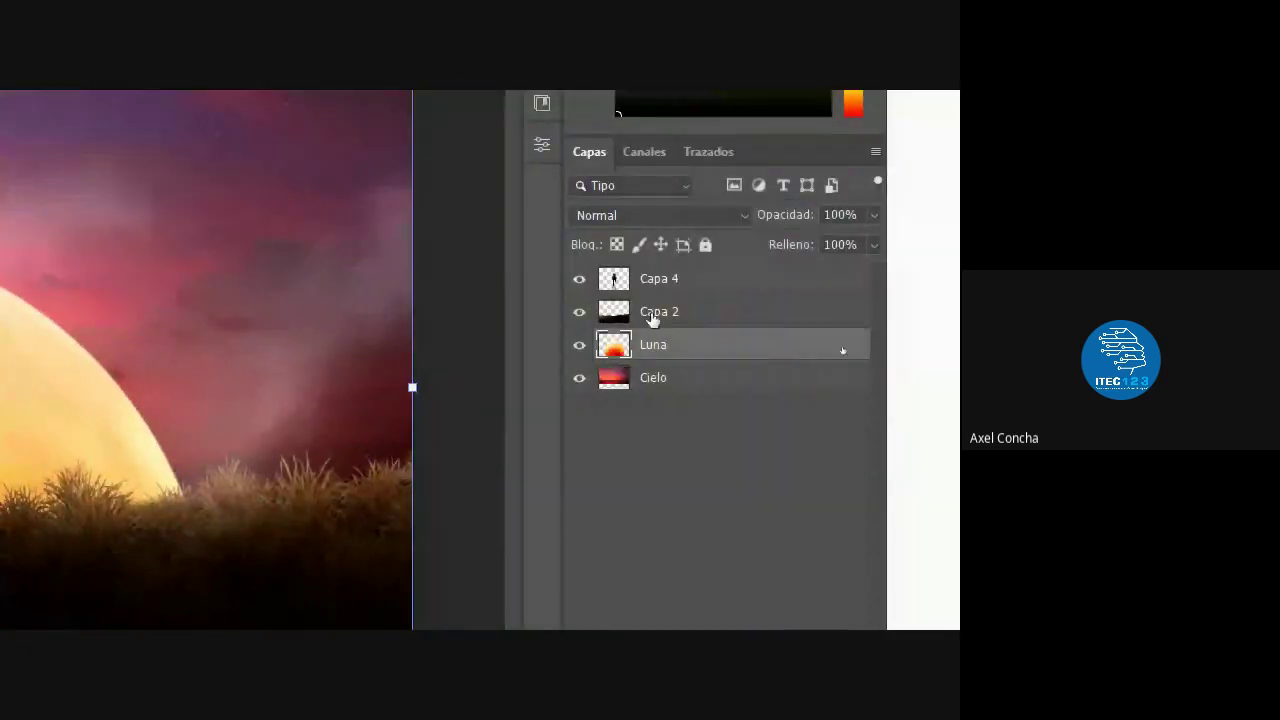
# Rename grass layer Capa 2 to Pasto and hiker layer Capa 4 to Modelo
pyautogui.doubleClick(658, 314)
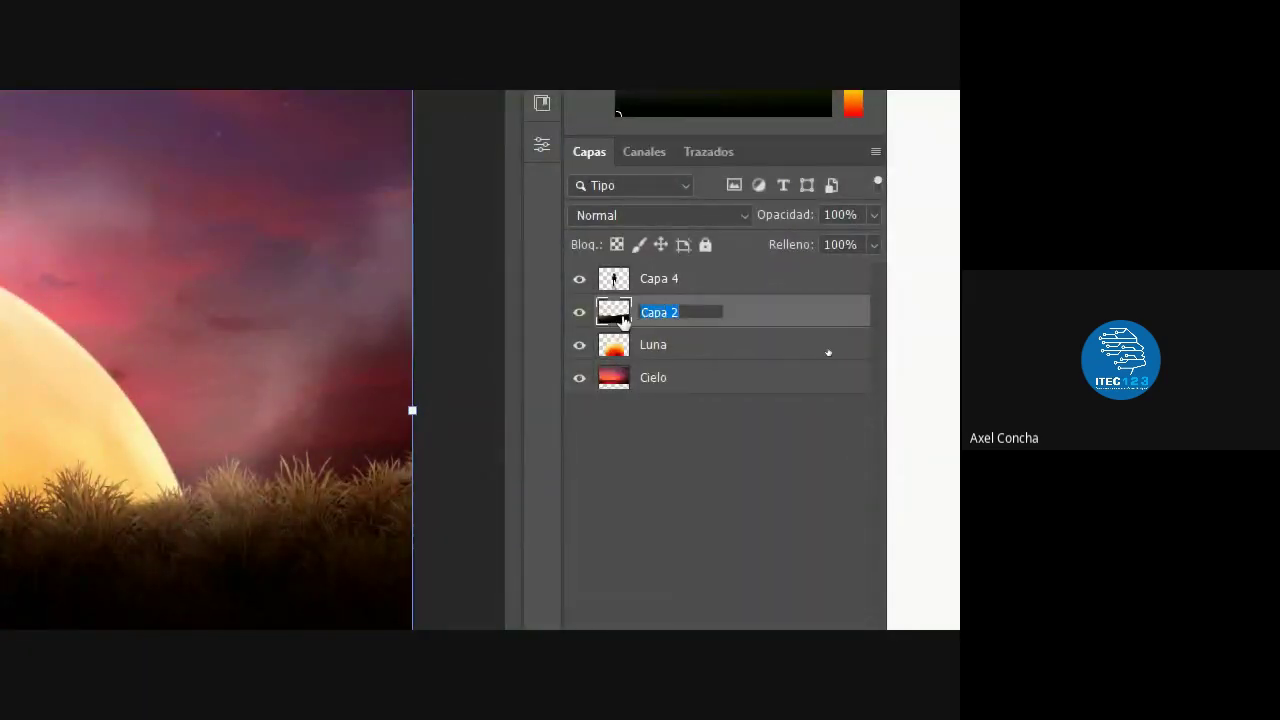
pyautogui.write('Pasto')
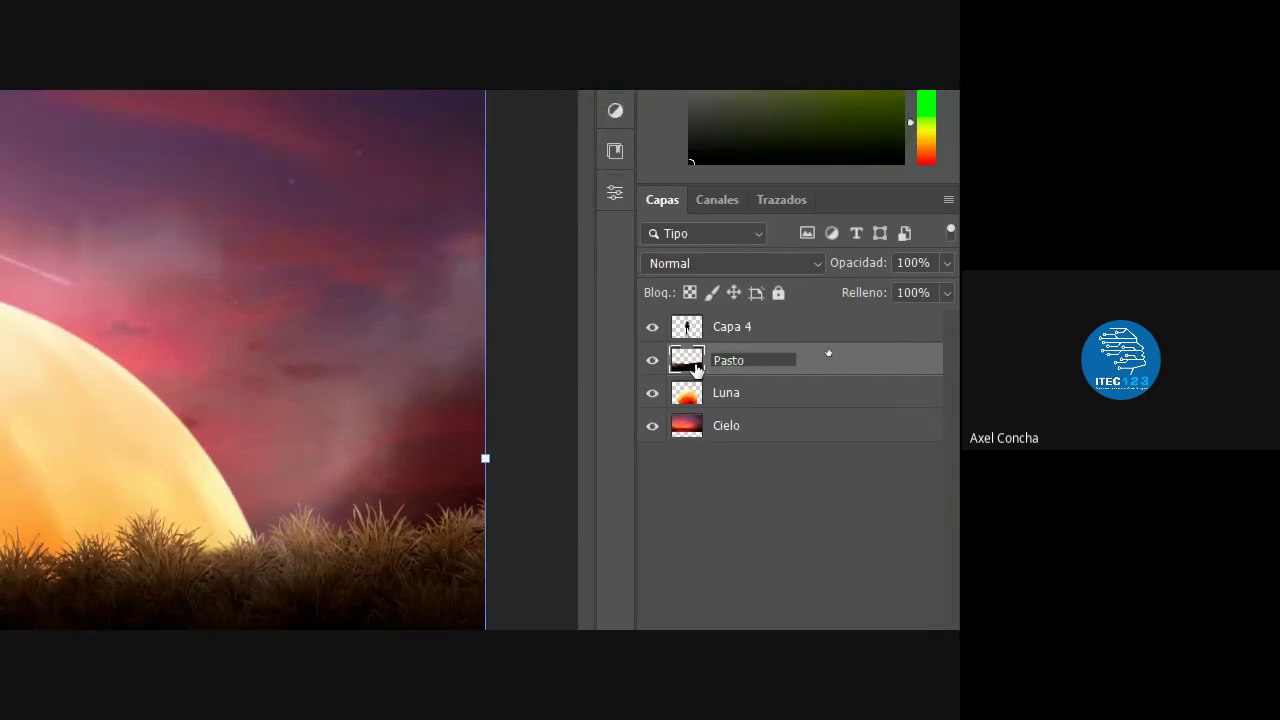
pyautogui.press('Return')
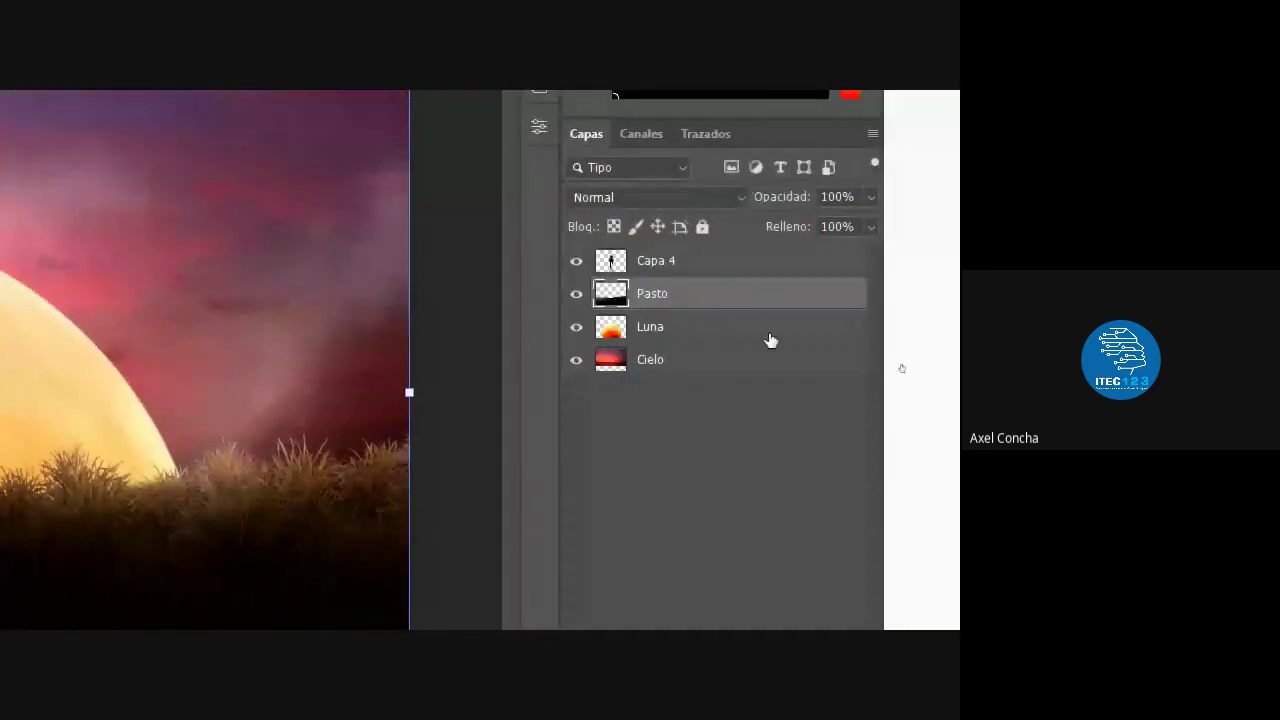
pyautogui.click(668, 268)
pyautogui.doubleClick(660, 262)
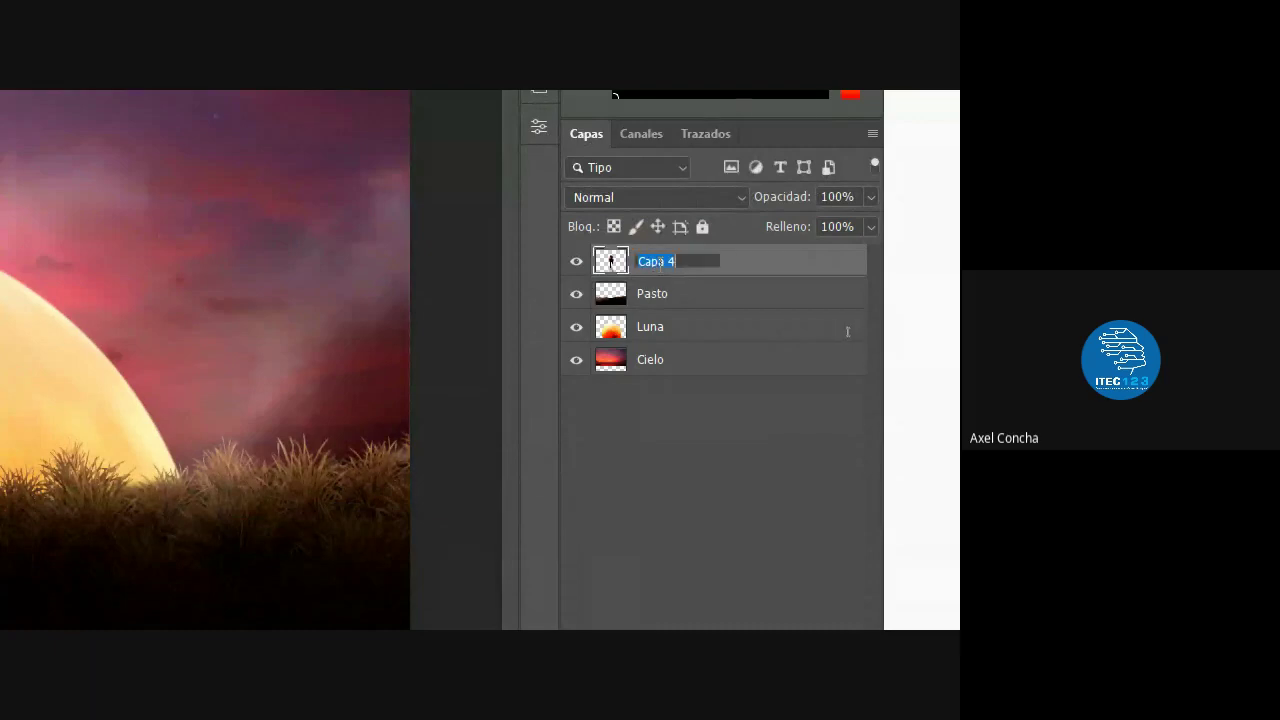
pyautogui.write('Modelo')
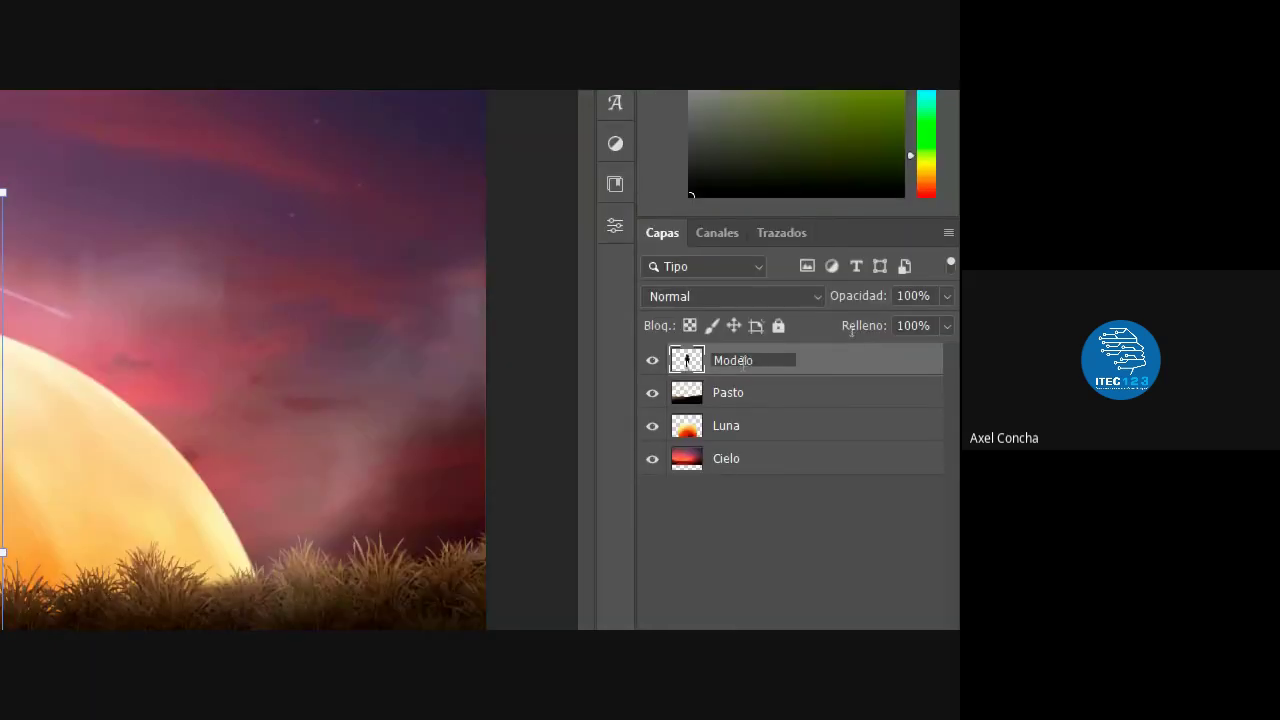
pyautogui.press('Return')
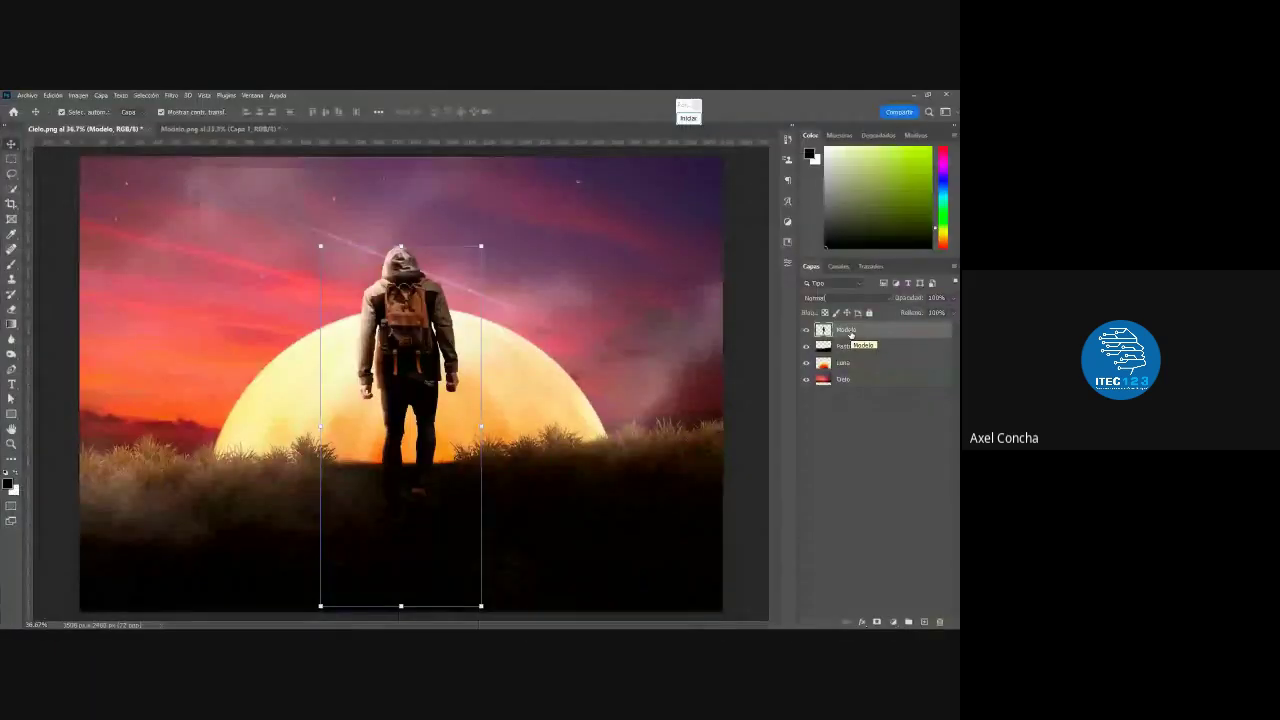
pyautogui.click(902, 459)
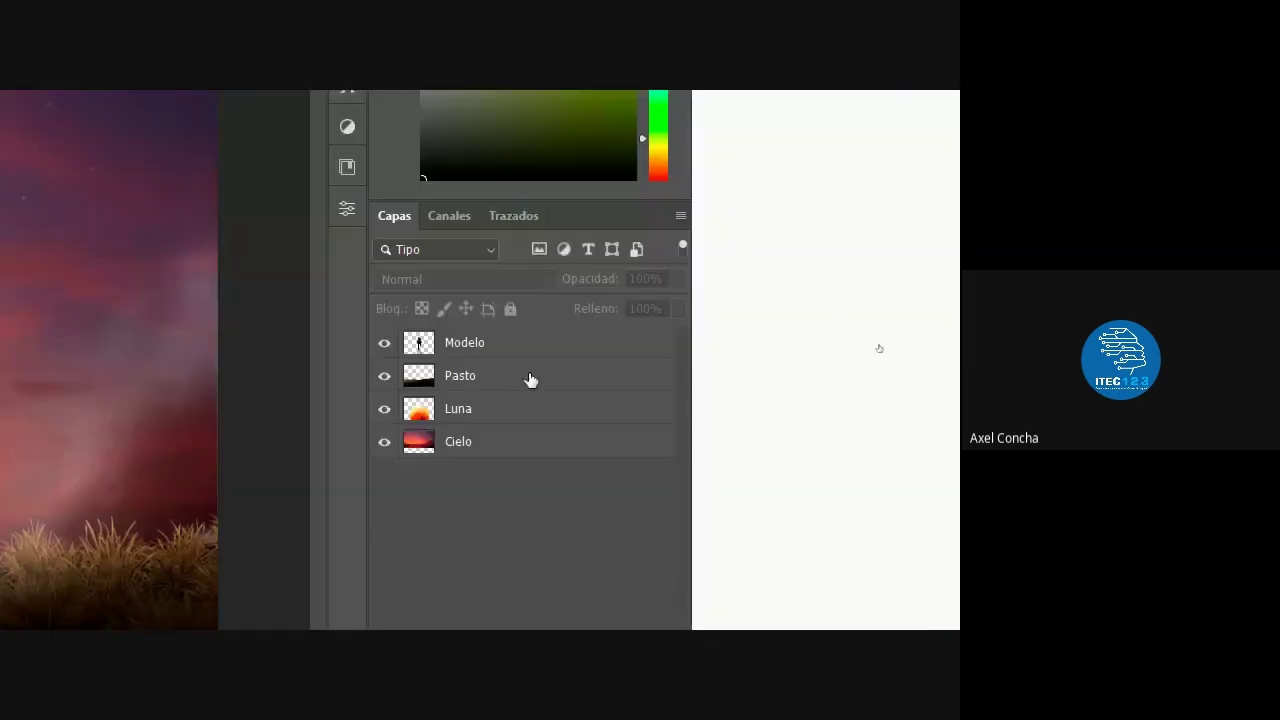
pyautogui.click(486, 425)
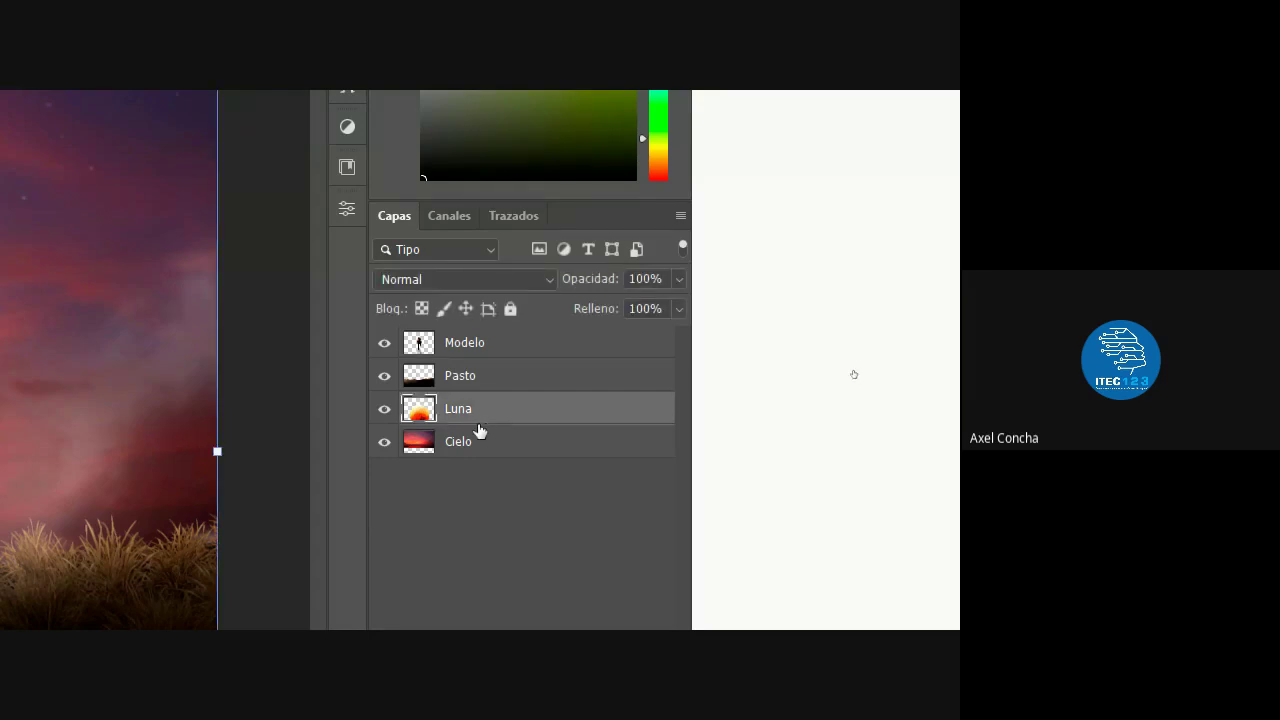
pyautogui.click(478, 380)
pyautogui.click(498, 346)
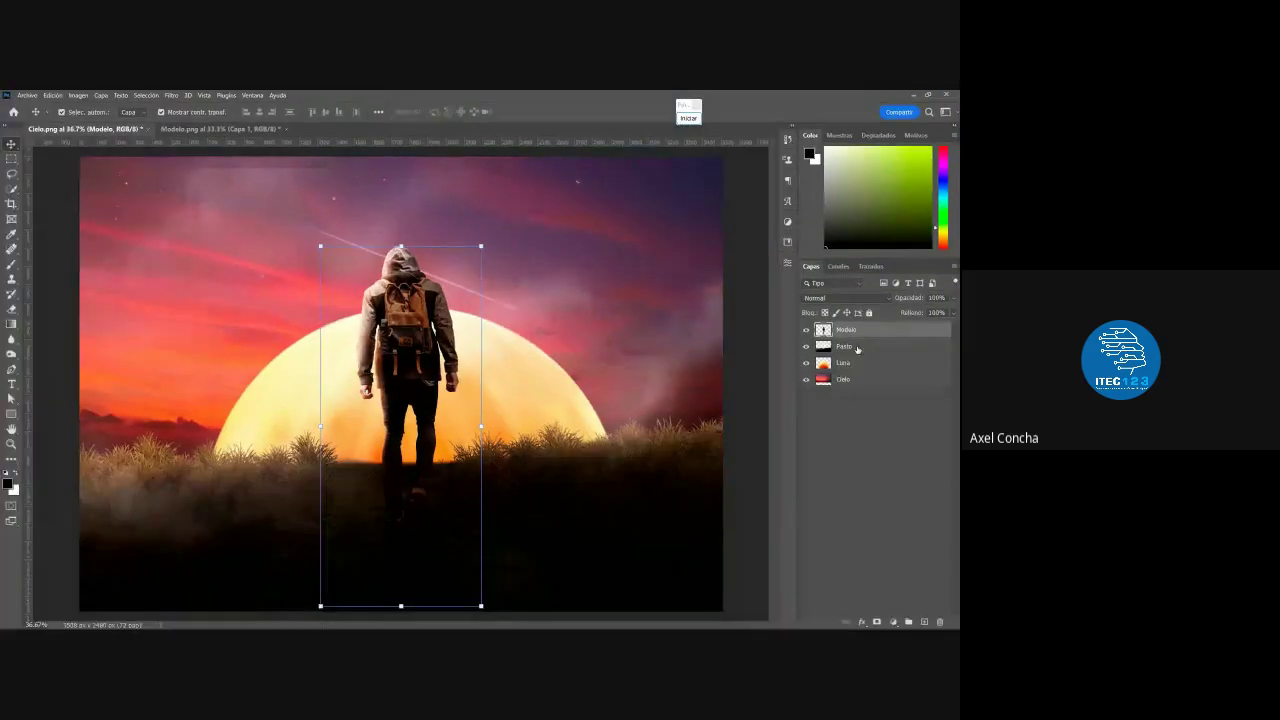
pyautogui.click(728, 331)
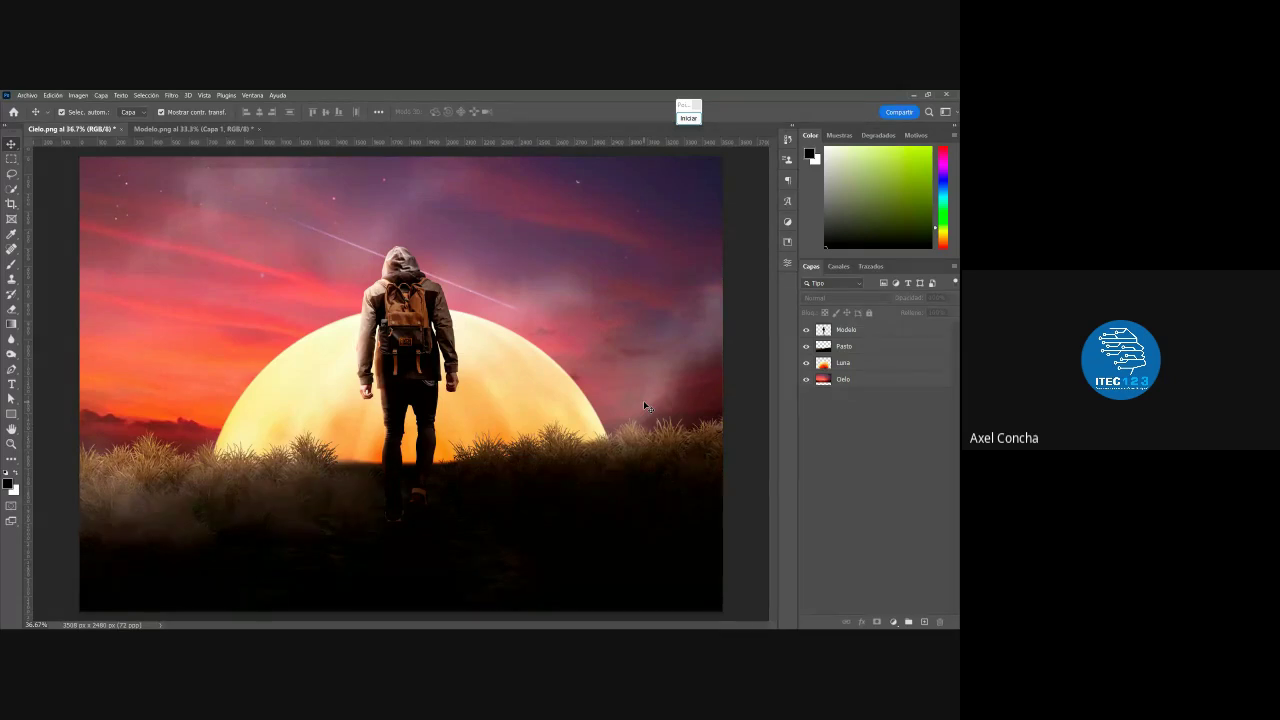
pyautogui.hotkey('alt', 'Tab')
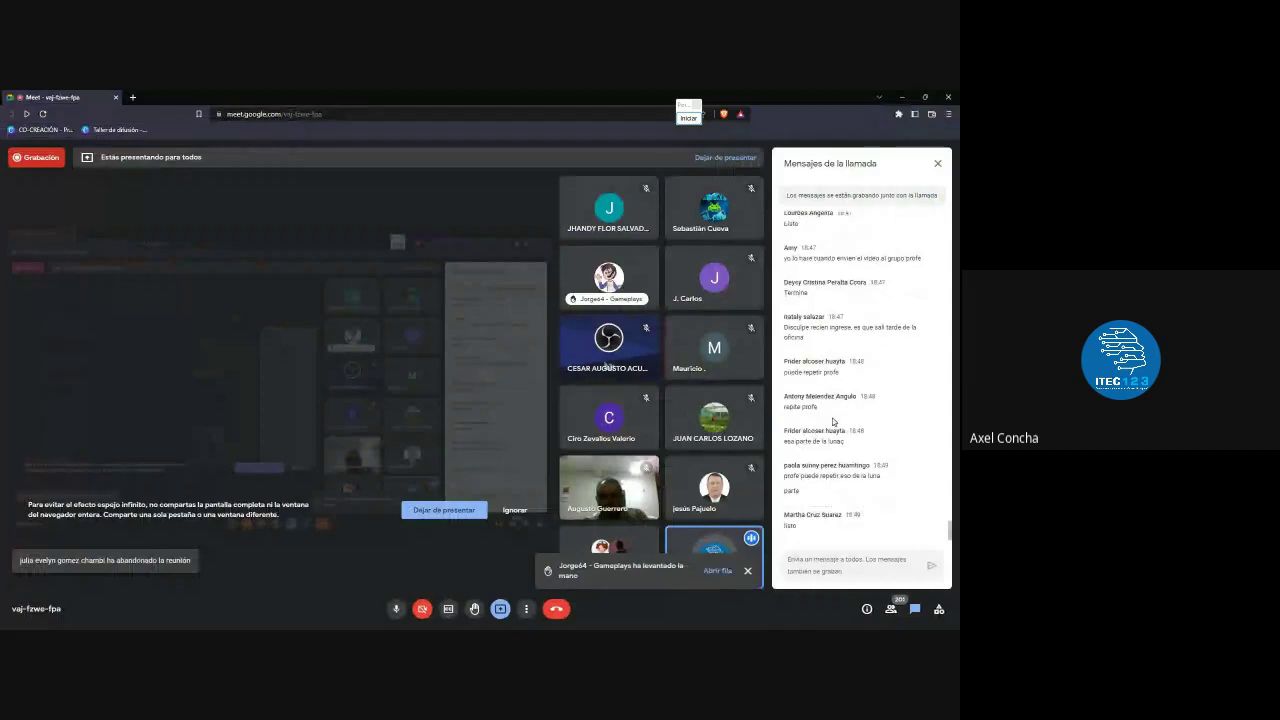
# Scroll up the Google Meet chat to read earlier student replies
pyautogui.scroll(1, 787, 375)
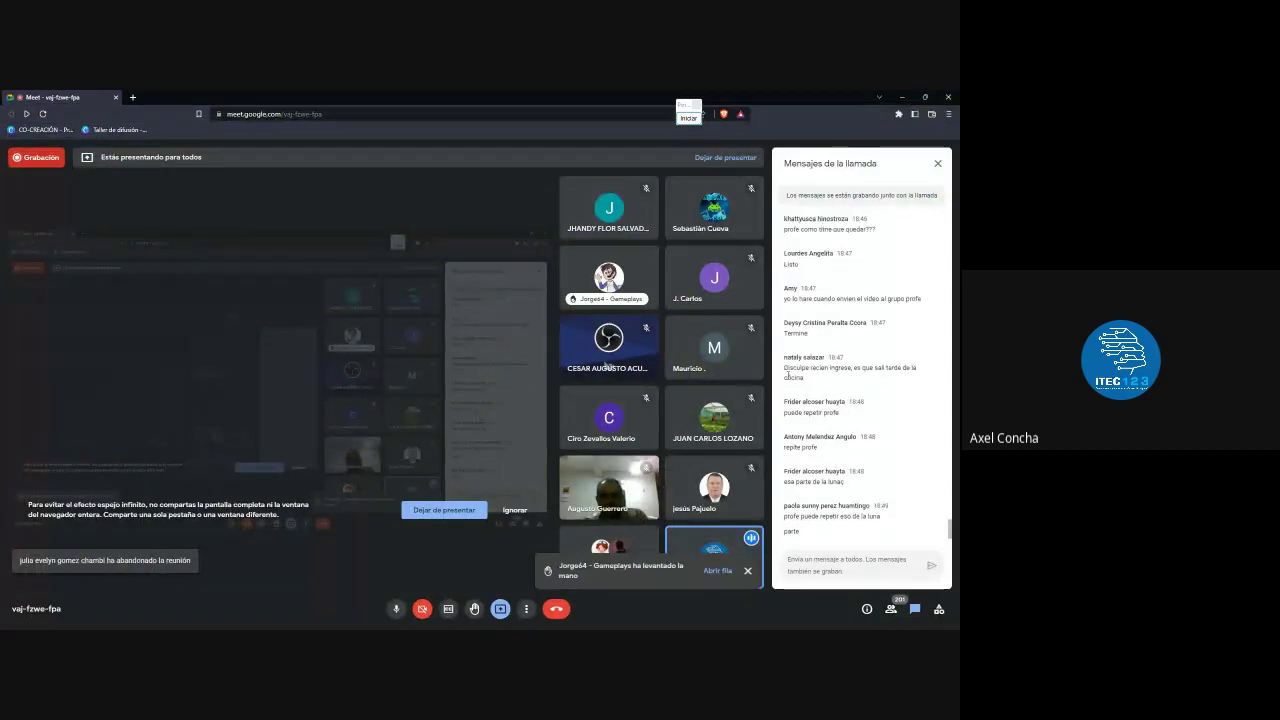
pyautogui.scroll(1, 838, 365)
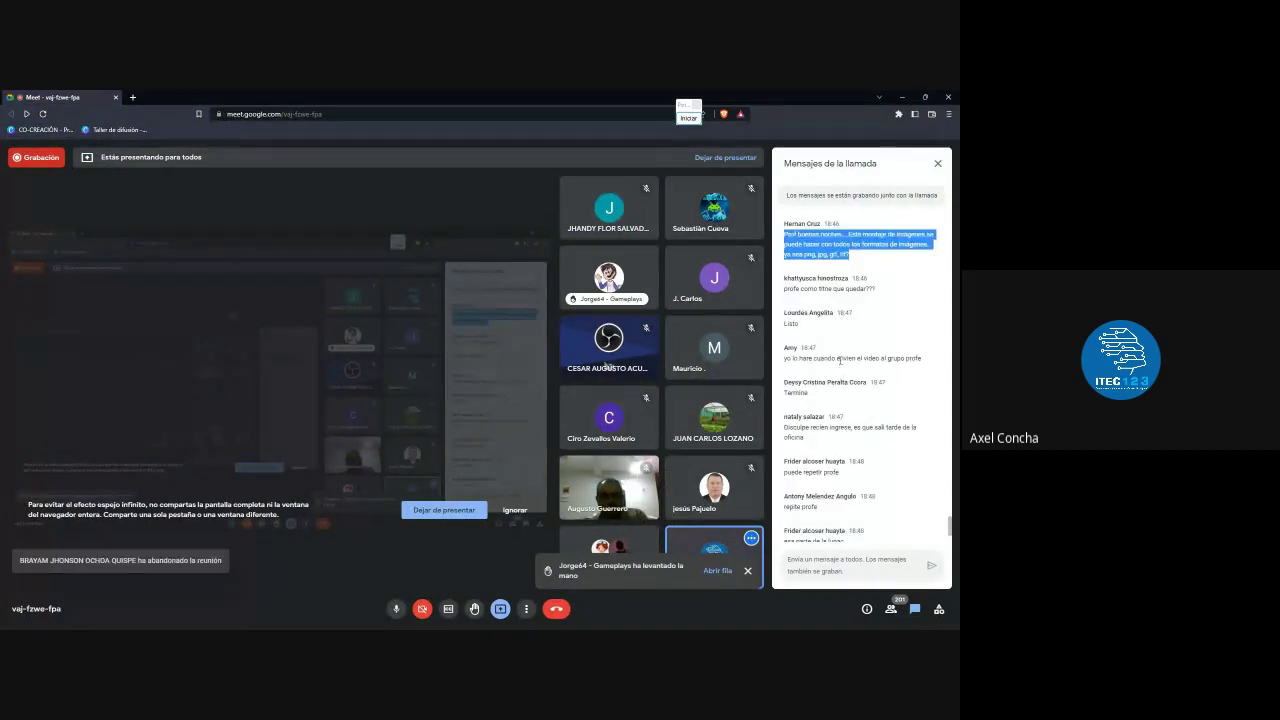
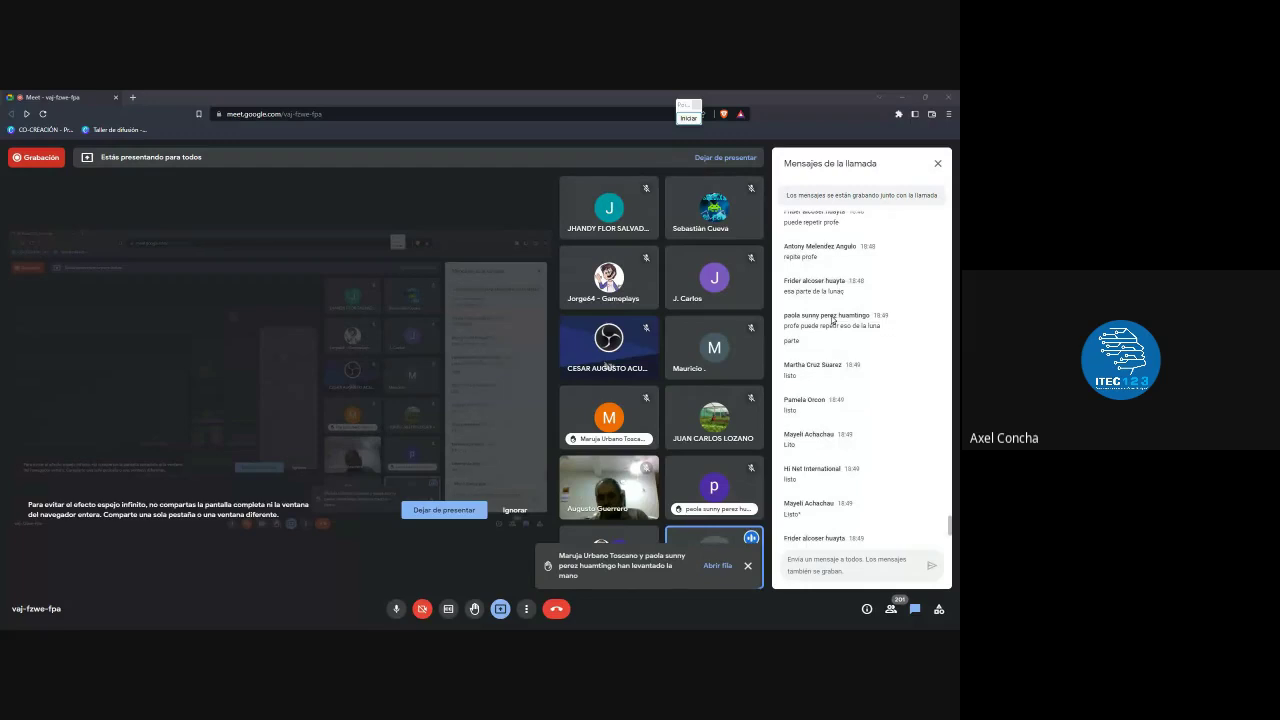
# Scroll through the call window, then minimize it to reveal the Photoshop composition
pyautogui.scroll(3, 832, 320)
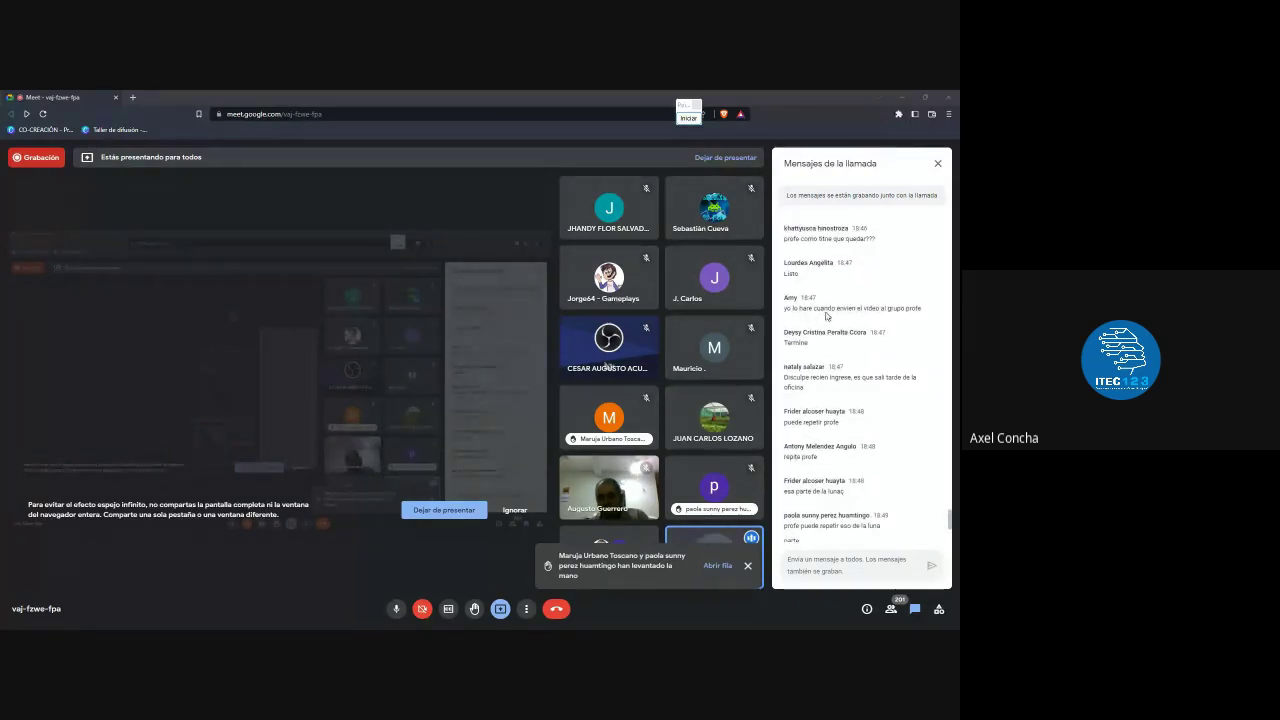
pyautogui.scroll(1, 825, 310)
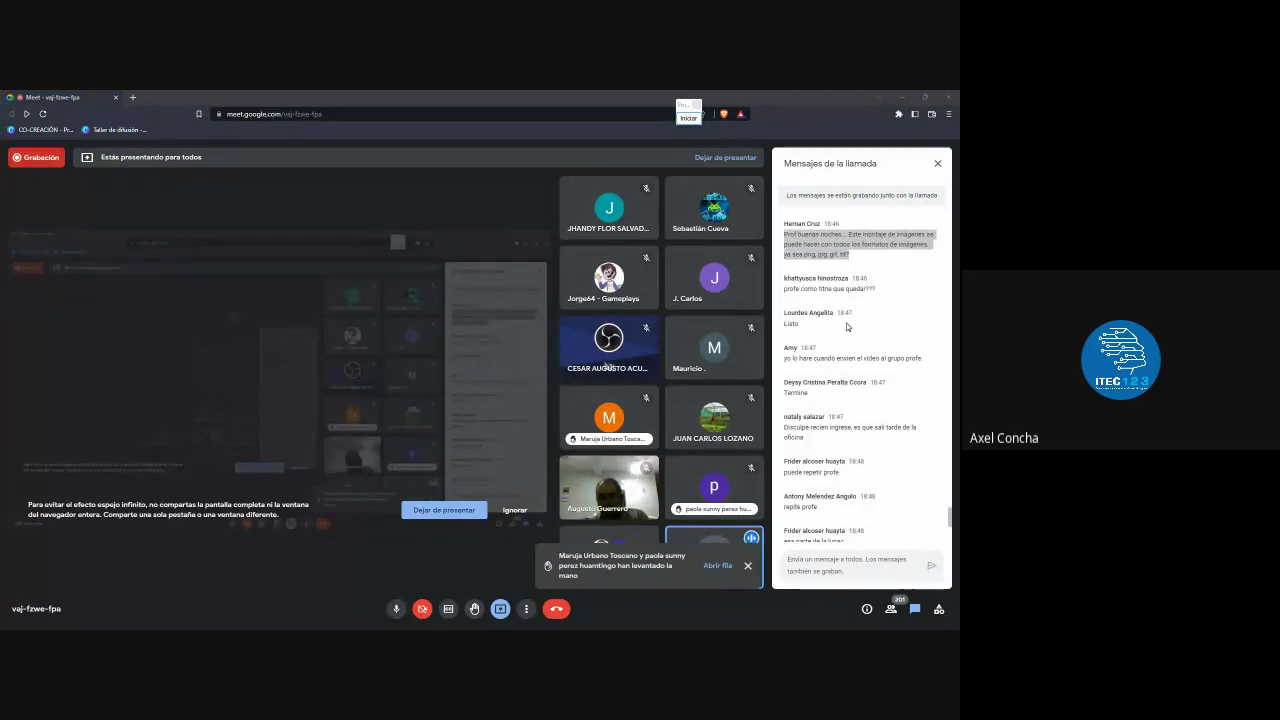
pyautogui.scroll(-1, 846, 326)
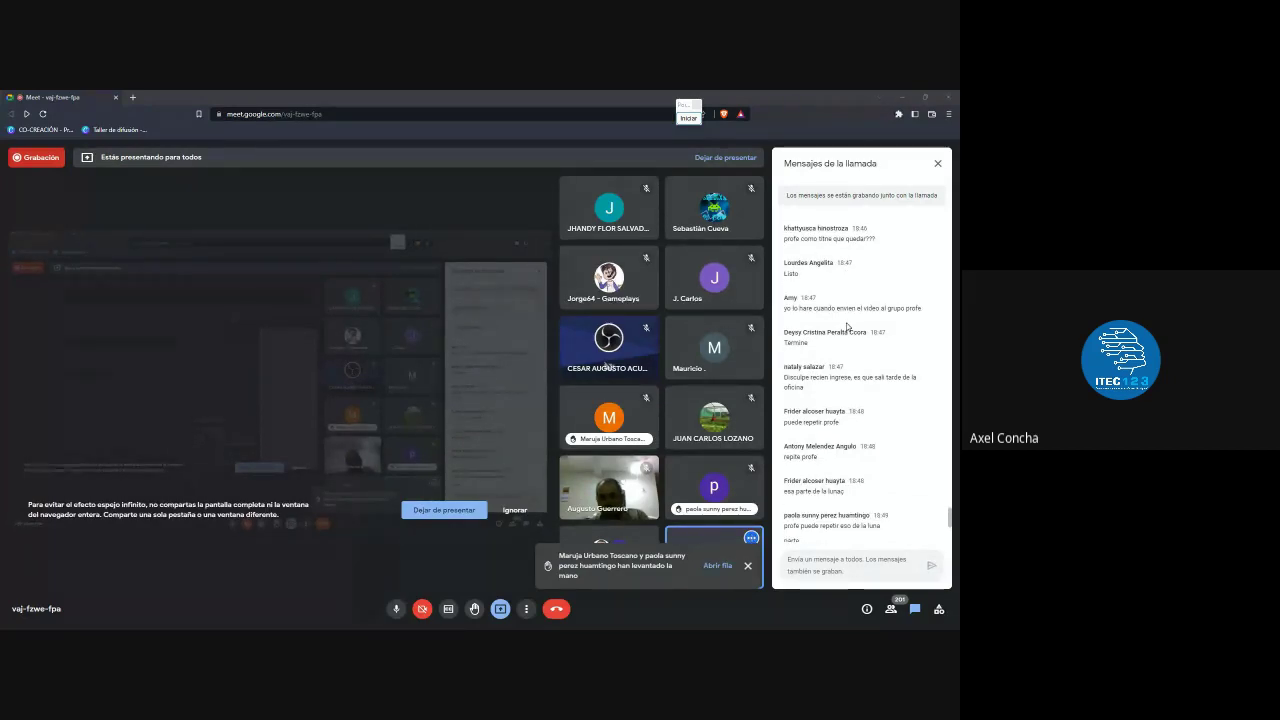
pyautogui.scroll(-1, 846, 326)
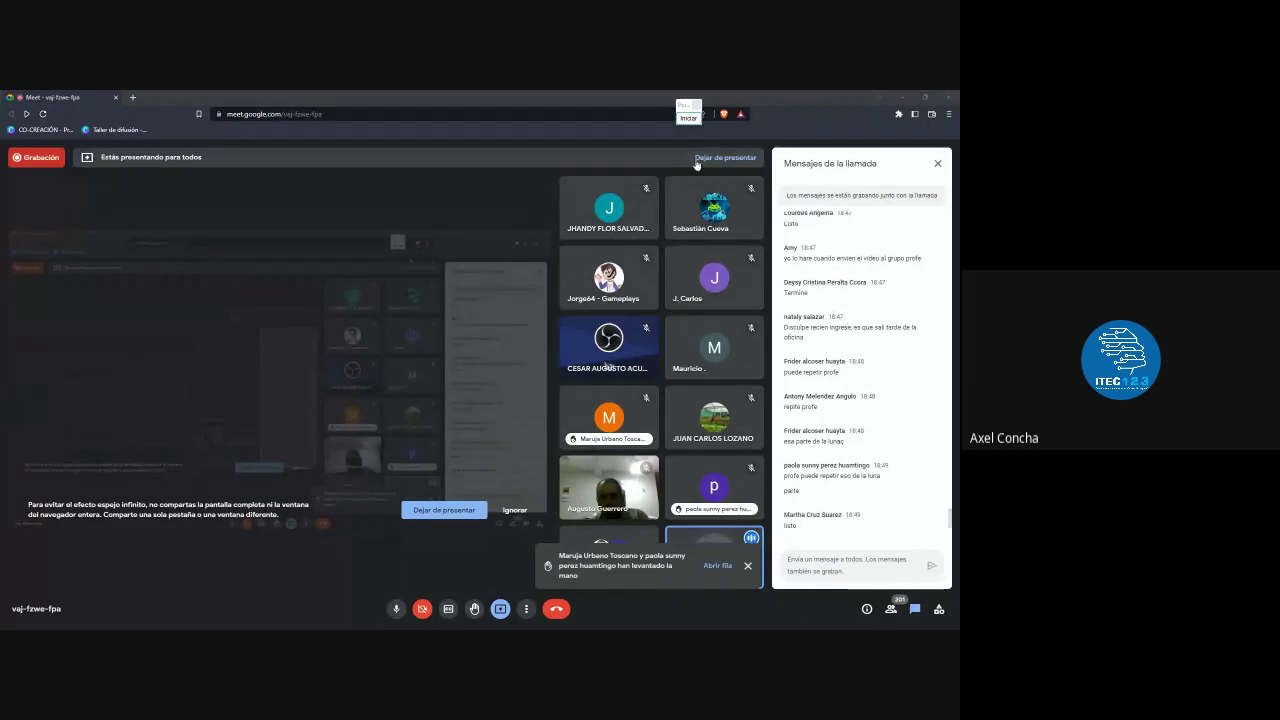
pyautogui.moveTo(714, 278)
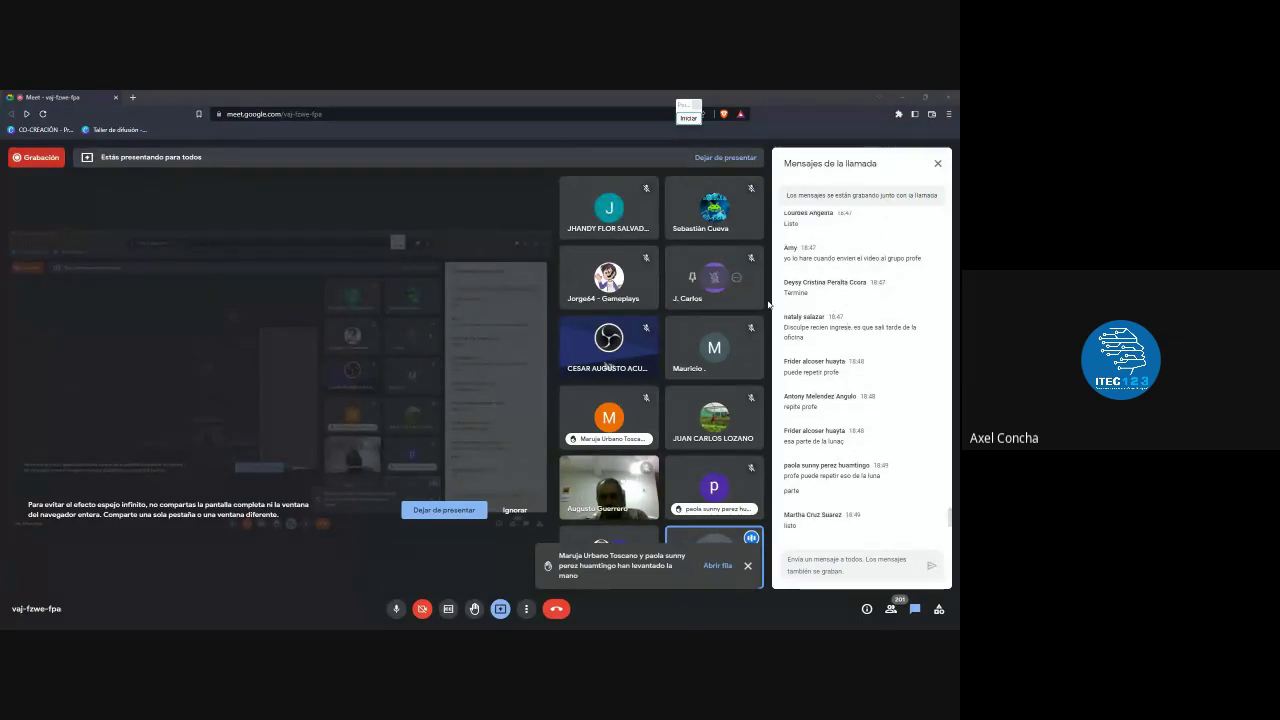
pyautogui.scroll(-1, 800, 320)
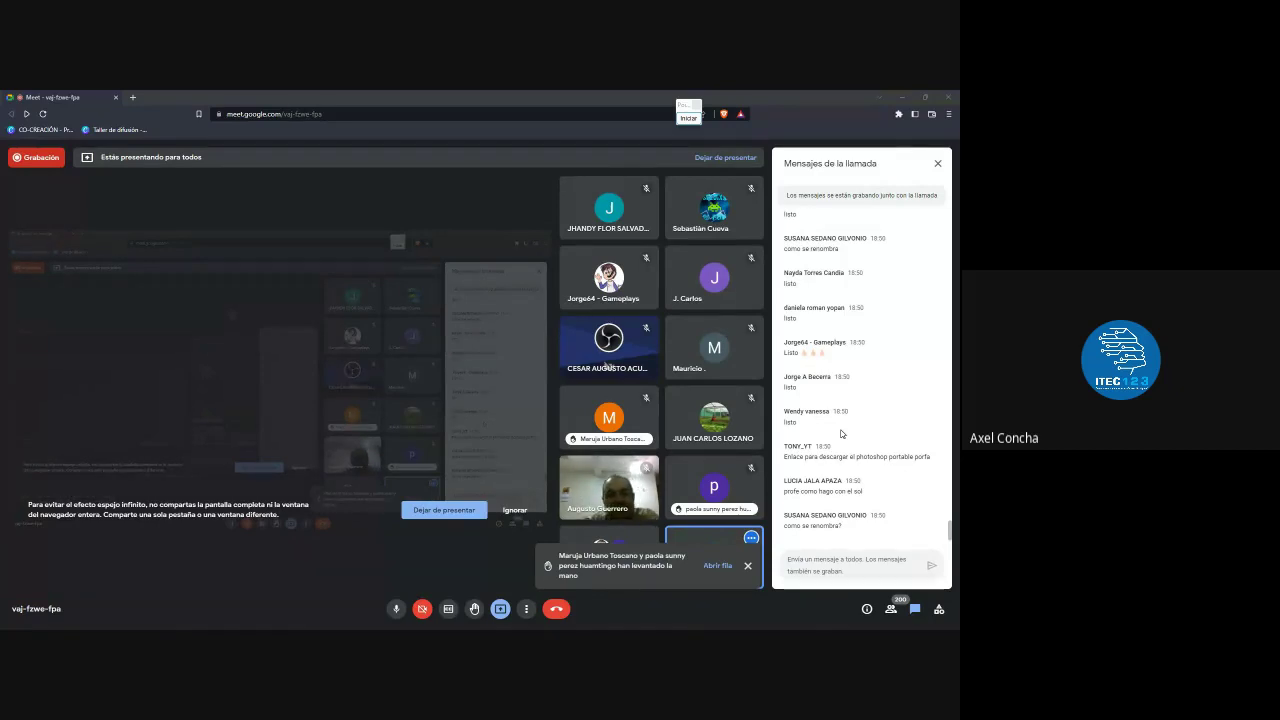
pyautogui.click(901, 97)
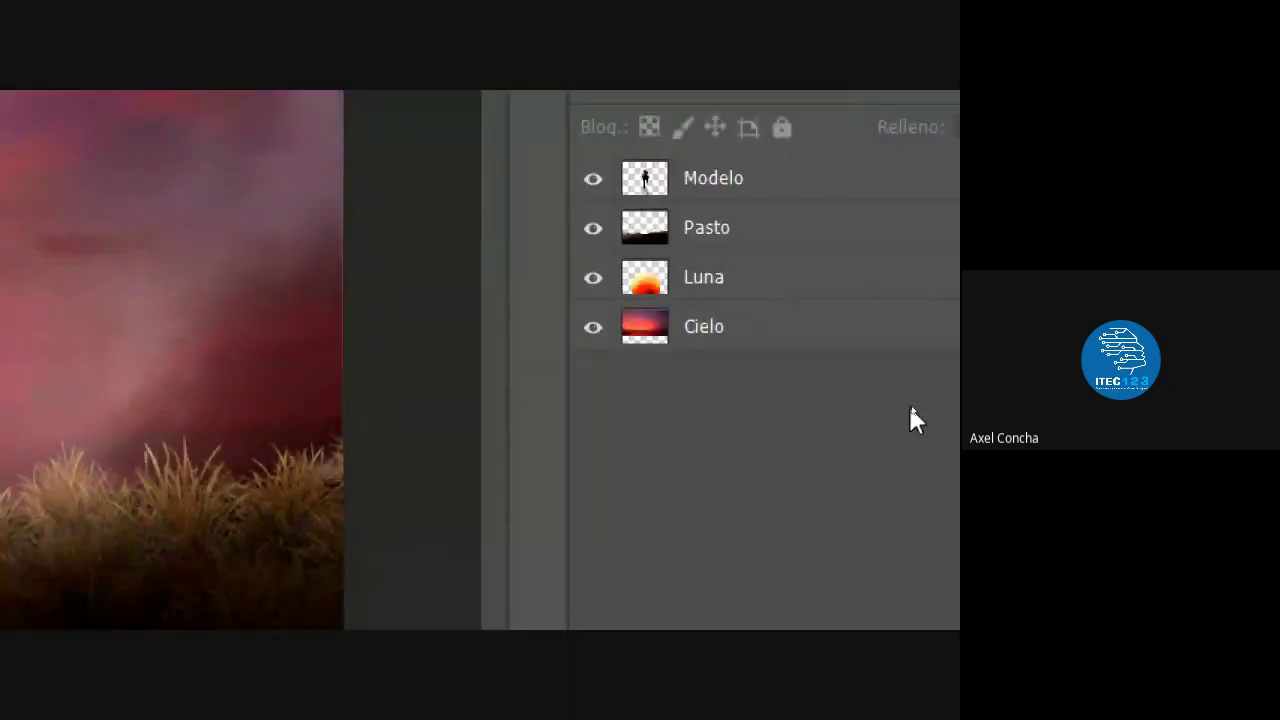
# Rename the bottom sky layer from Cielo to Fondo
pyautogui.click(704, 328)
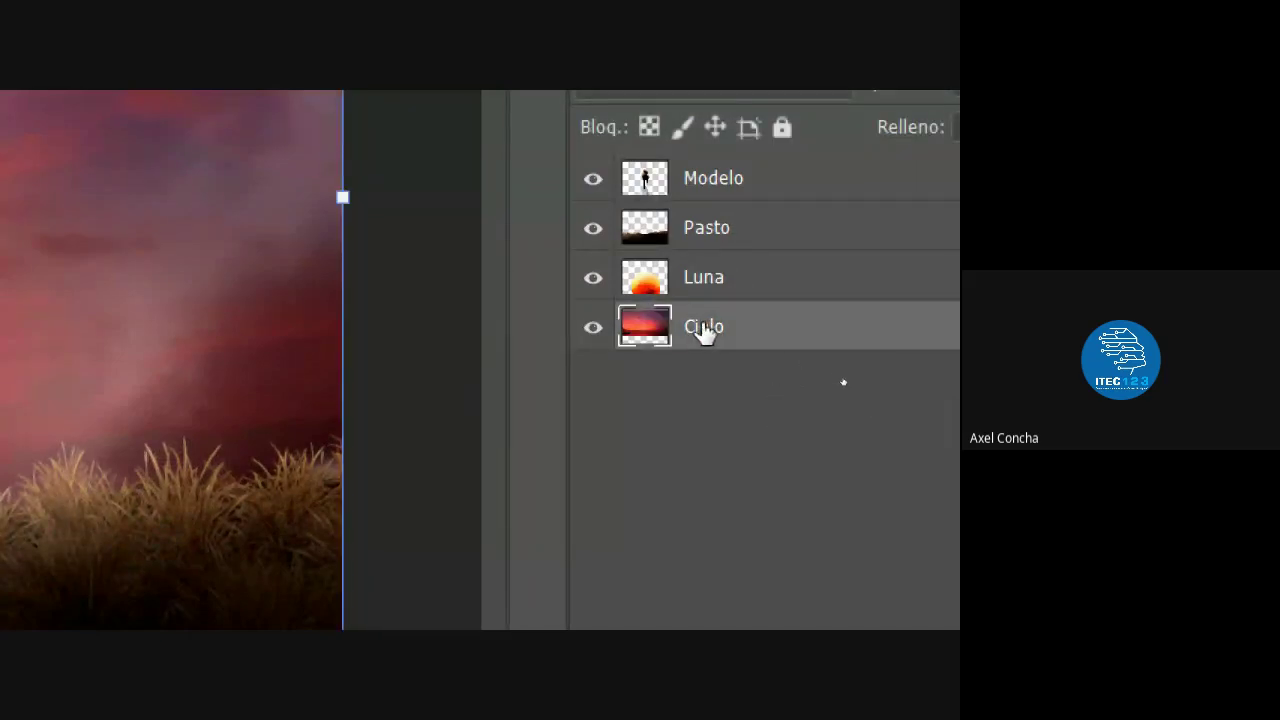
pyautogui.doubleClick(704, 328)
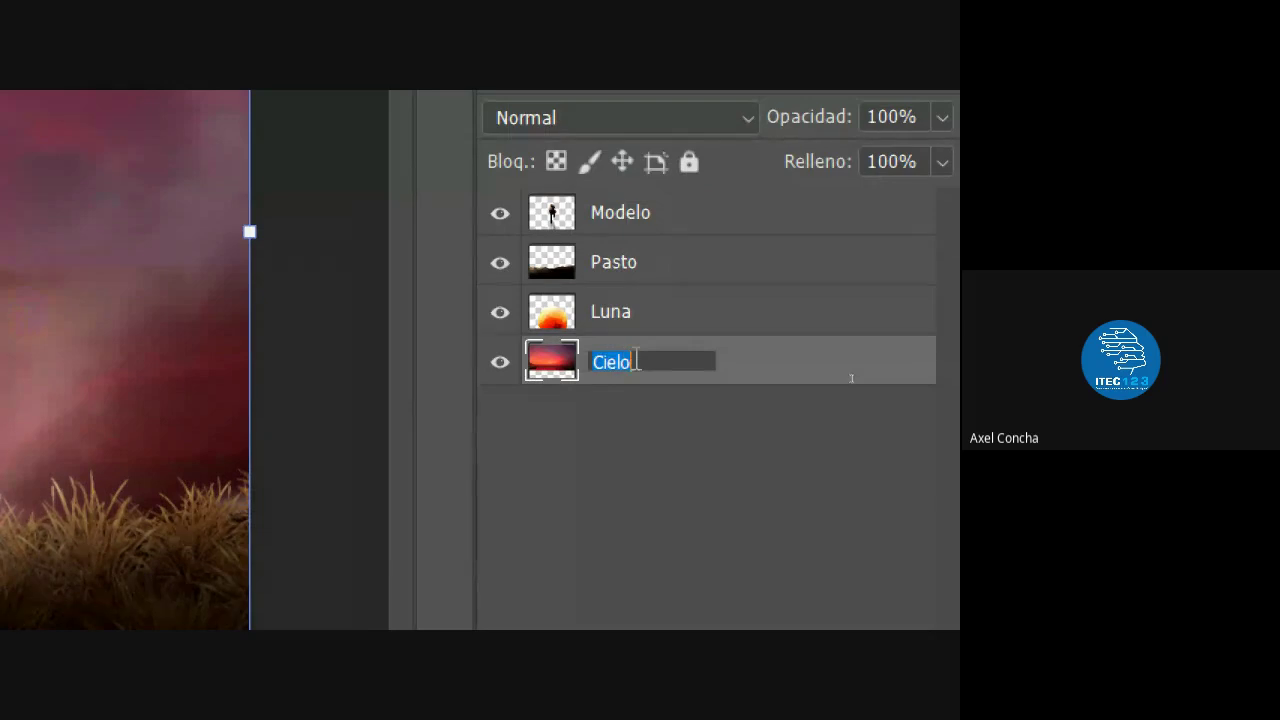
pyautogui.click(636, 361)
pyautogui.click(656, 440)
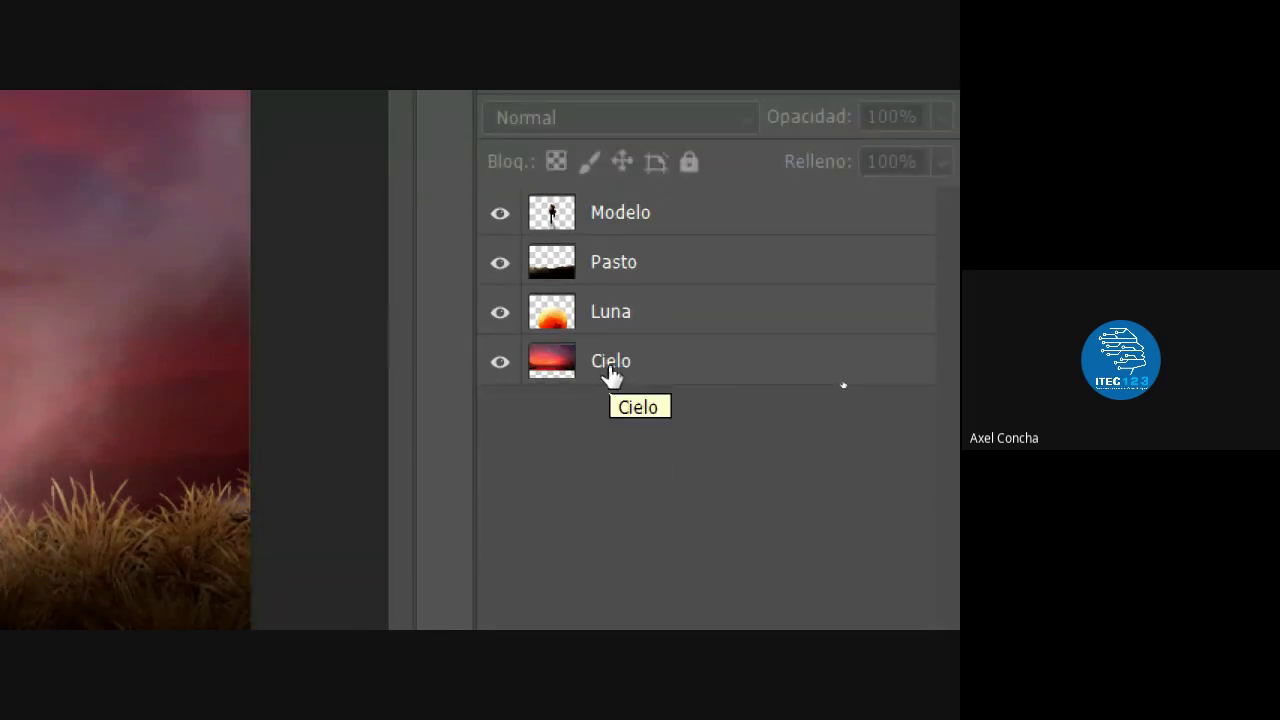
pyautogui.doubleClick(611, 362)
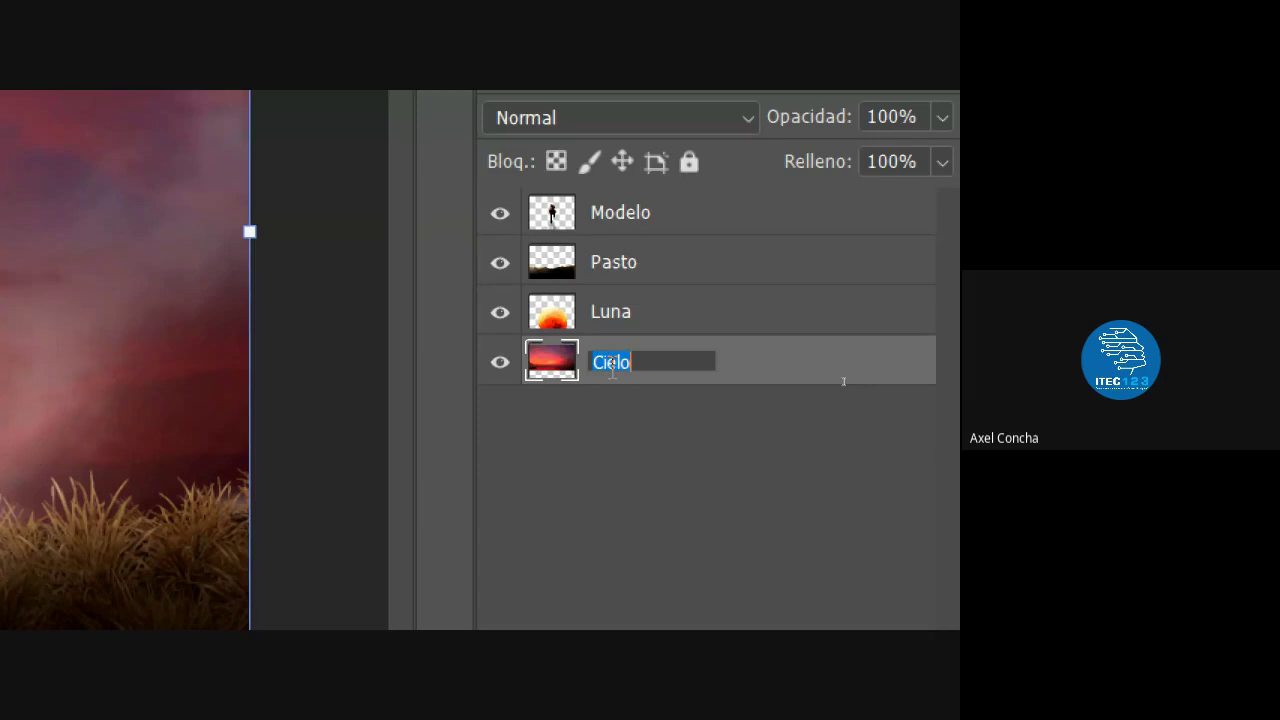
pyautogui.write('Fo')
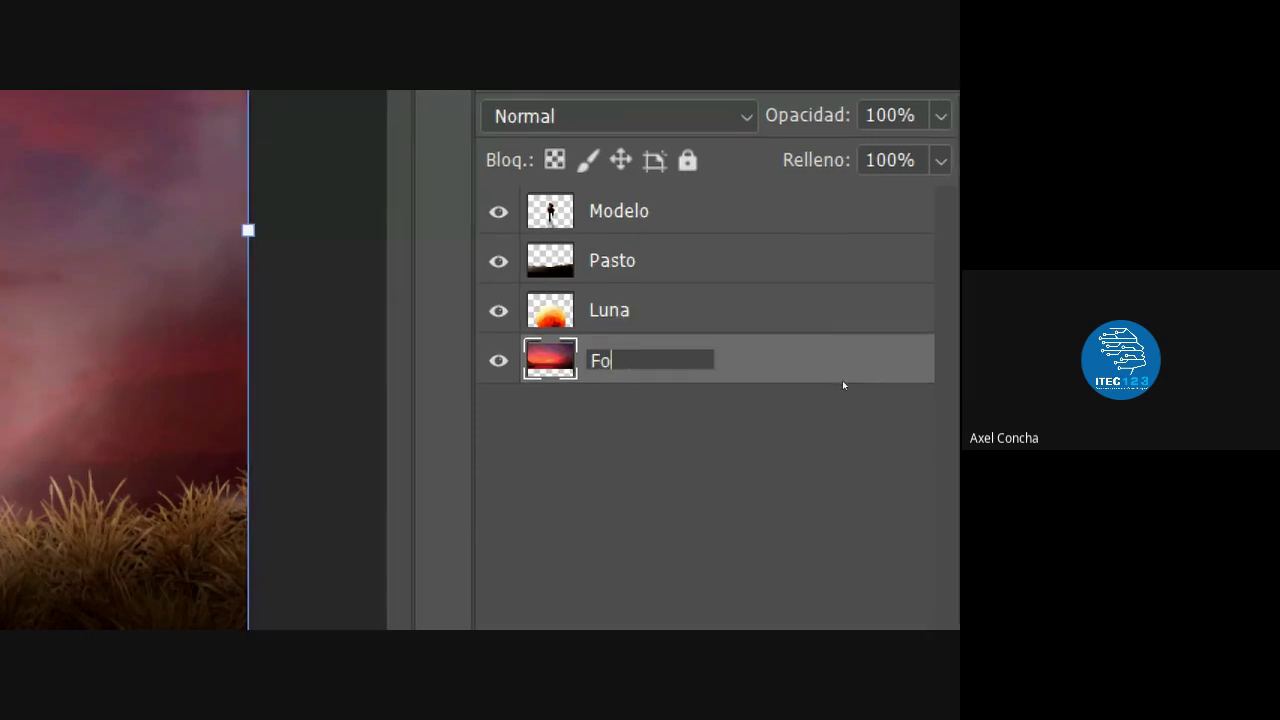
pyautogui.write('ndo')
pyautogui.press('Return')
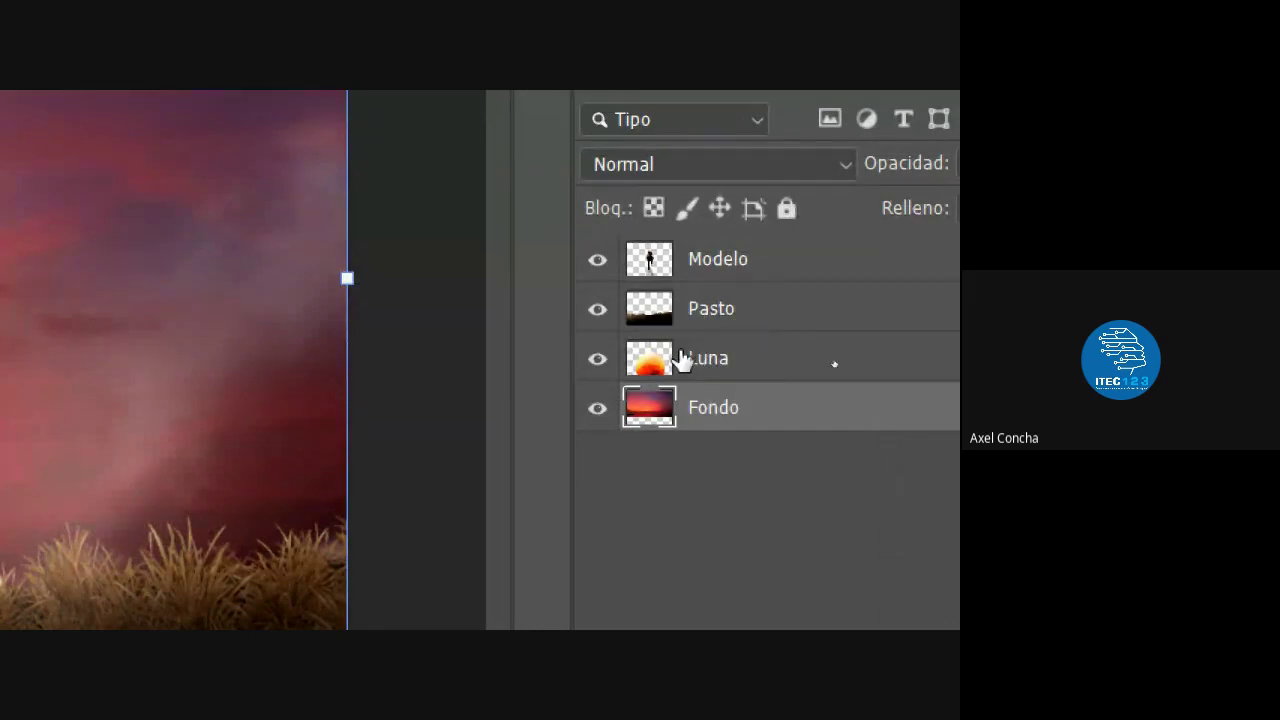
# Check the Luna, Pasto and Modelo layers, leaving their names unchanged
pyautogui.doubleClick(710, 359)
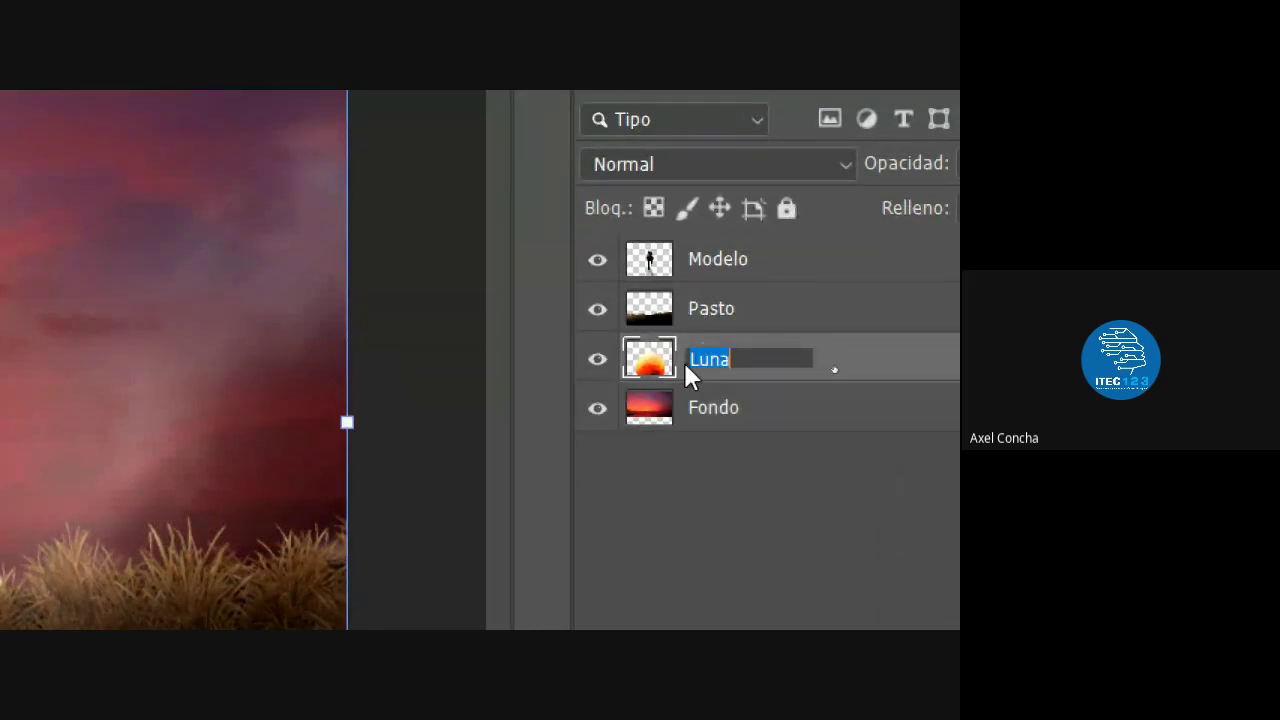
pyautogui.click(667, 472)
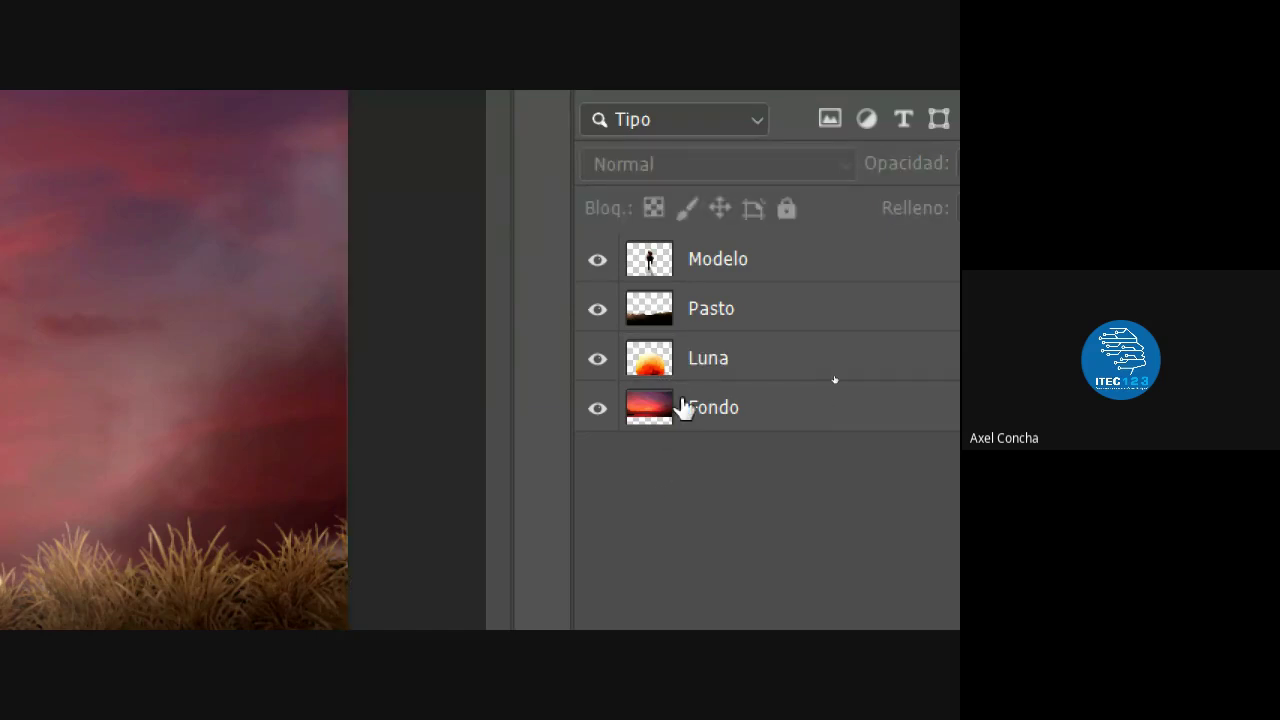
pyautogui.click(726, 276)
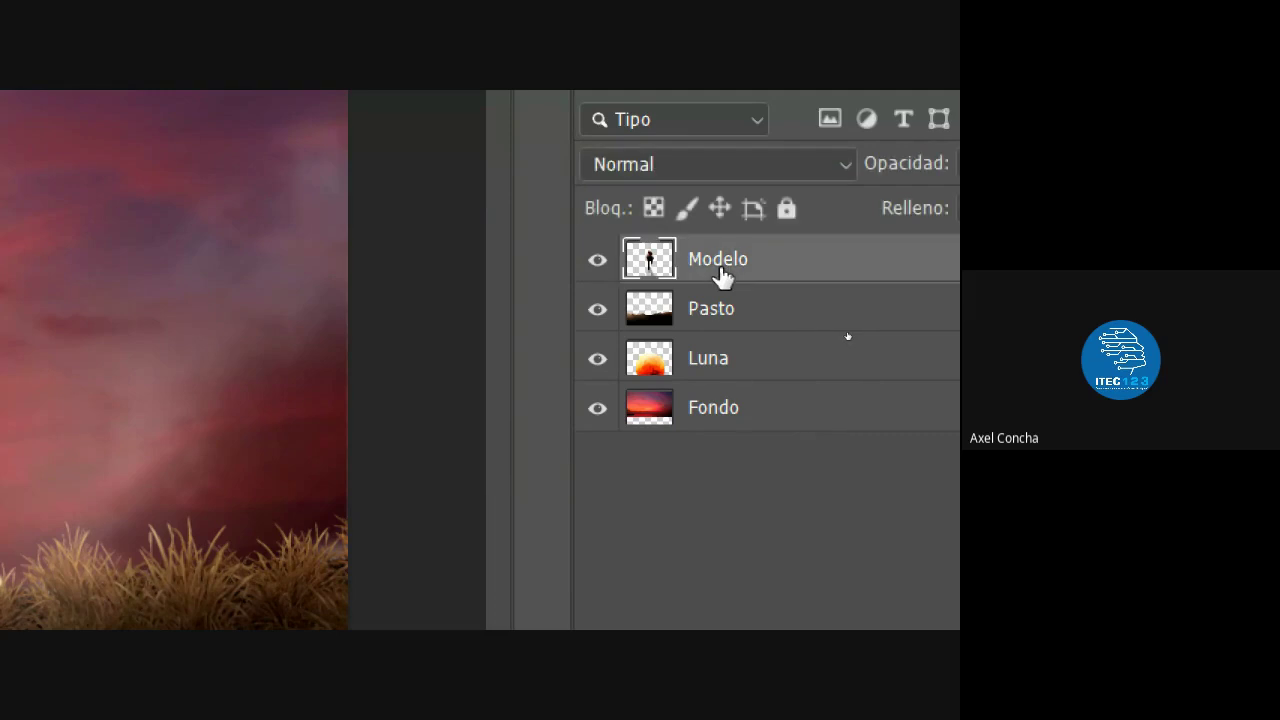
pyautogui.click(719, 316)
pyautogui.click(732, 282)
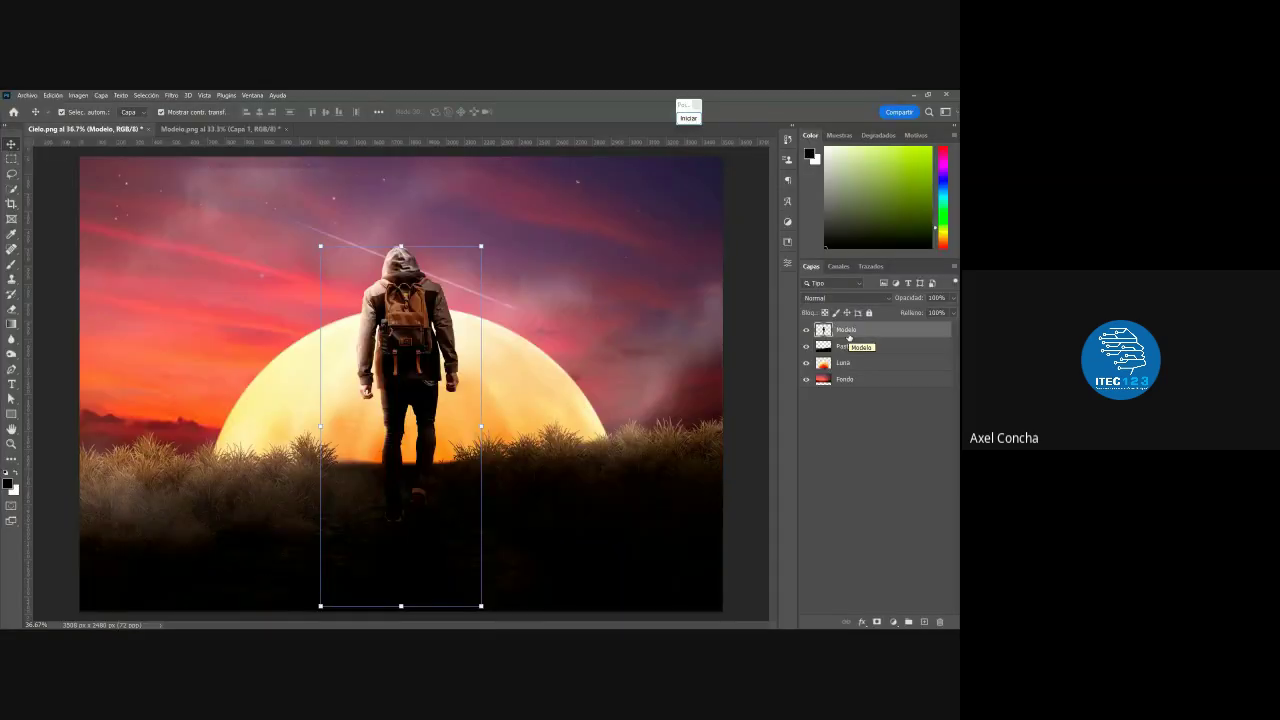
# Try putting the hiker layer behind the grass, then restore it above
pyautogui.moveTo(848, 334); pyautogui.dragTo(848, 356)
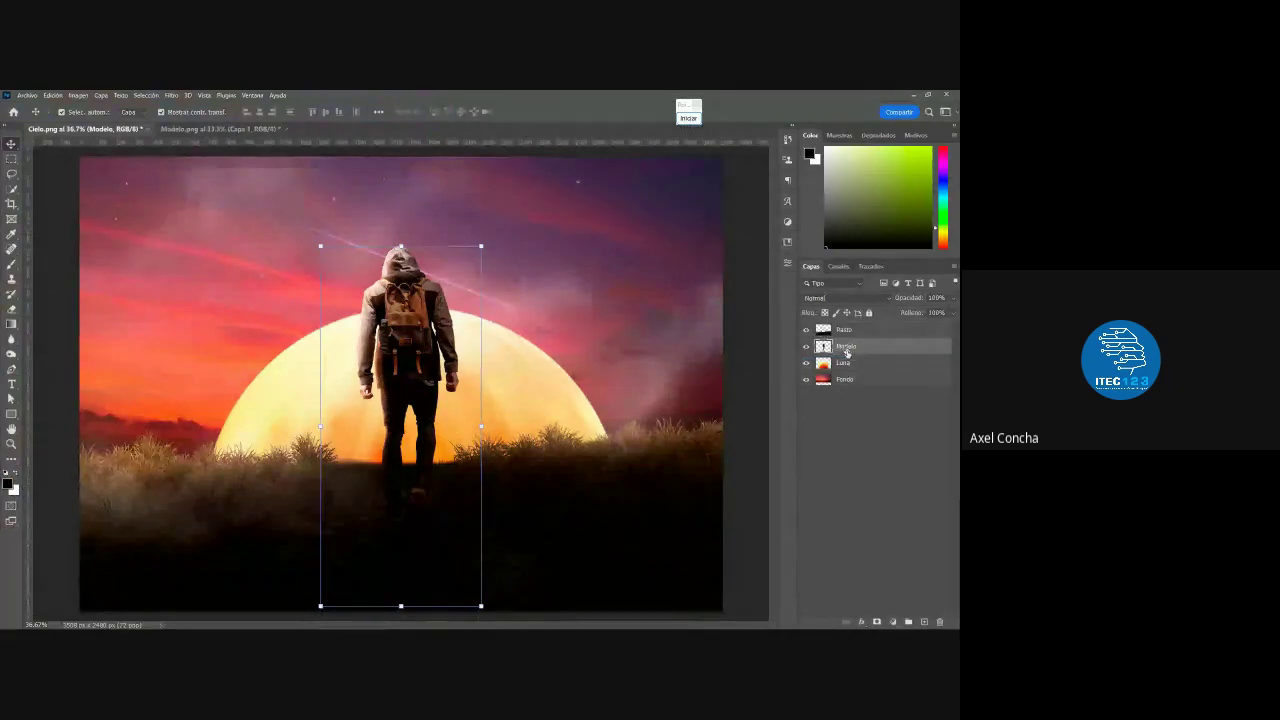
pyautogui.moveTo(400, 340)
pyautogui.mouseDown()
pyautogui.moveTo(400, 464)
pyautogui.moveTo(418, 386)
pyautogui.mouseUp()
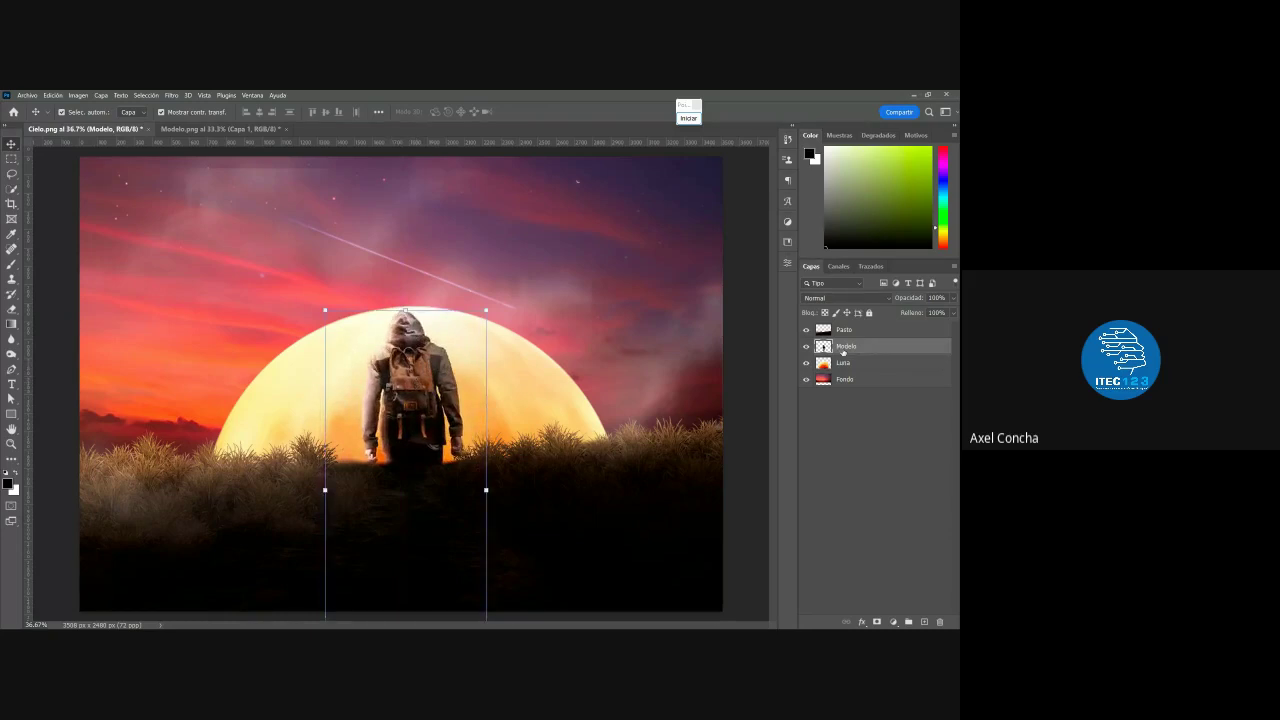
pyautogui.moveTo(843, 325); pyautogui.dragTo(845, 327)
pyautogui.moveTo(417, 398); pyautogui.dragTo(422, 336)
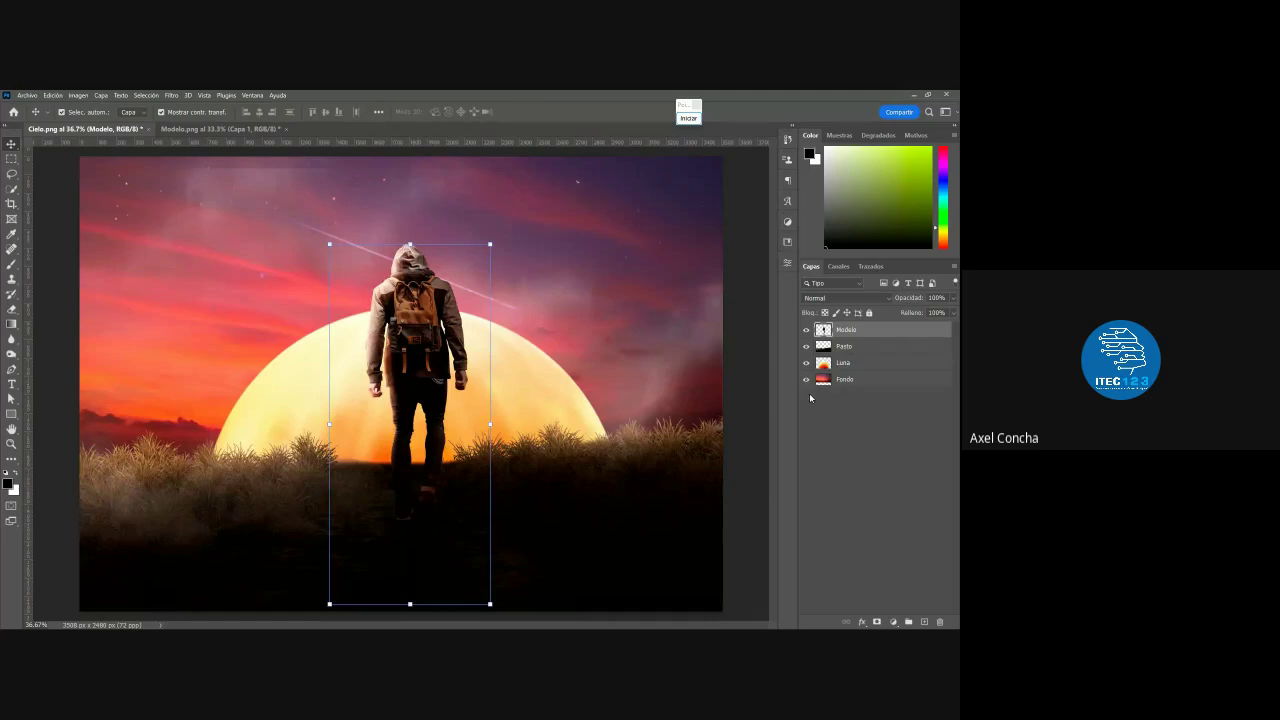
# Try the moon layer on top of everything, then return it behind grass and hiker
pyautogui.moveTo(876, 365); pyautogui.dragTo(868, 324)
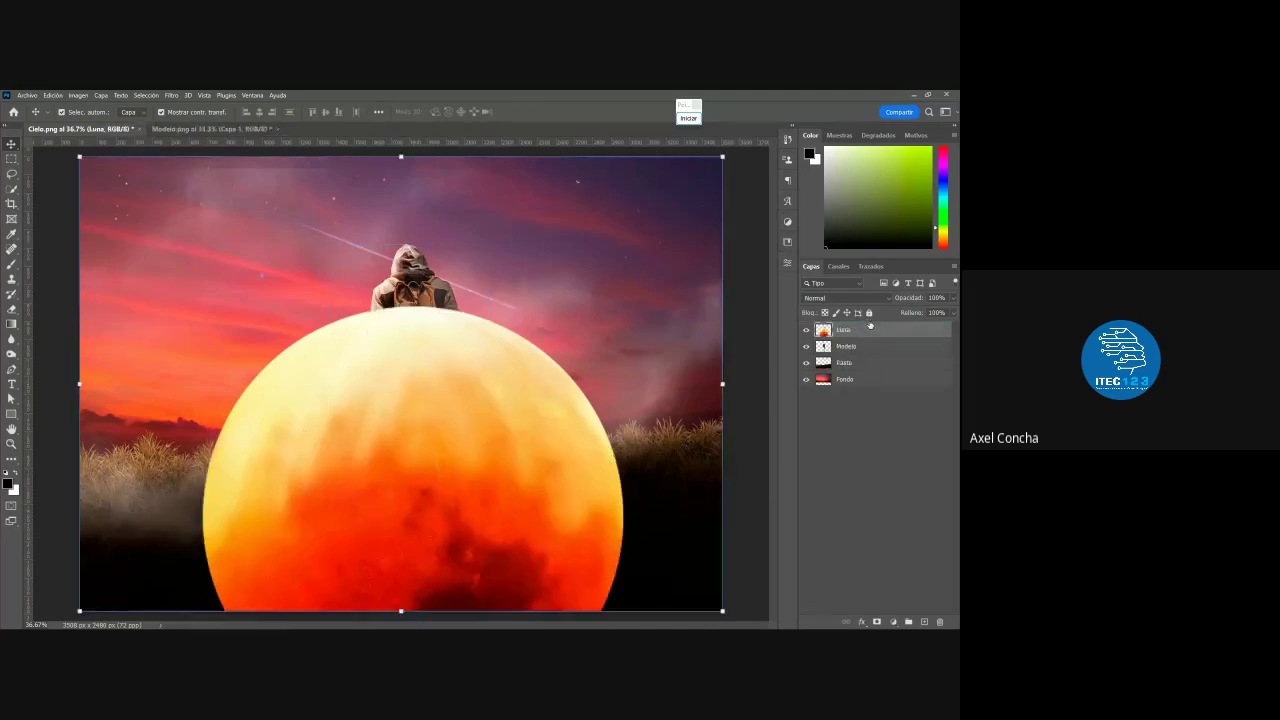
pyautogui.moveTo(686, 352)
pyautogui.mouseDown()
pyautogui.moveTo(580, 374)
pyautogui.moveTo(557, 357)
pyautogui.mouseUp()
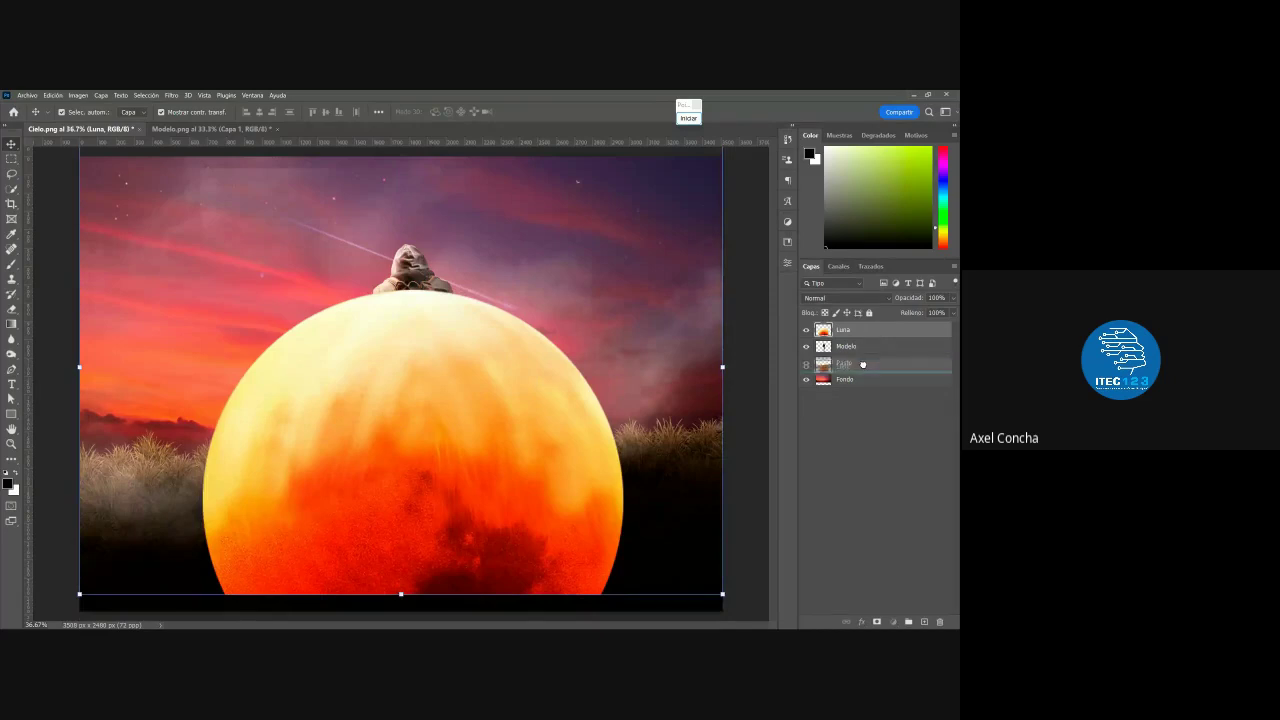
pyautogui.moveTo(876, 330); pyautogui.dragTo(864, 370)
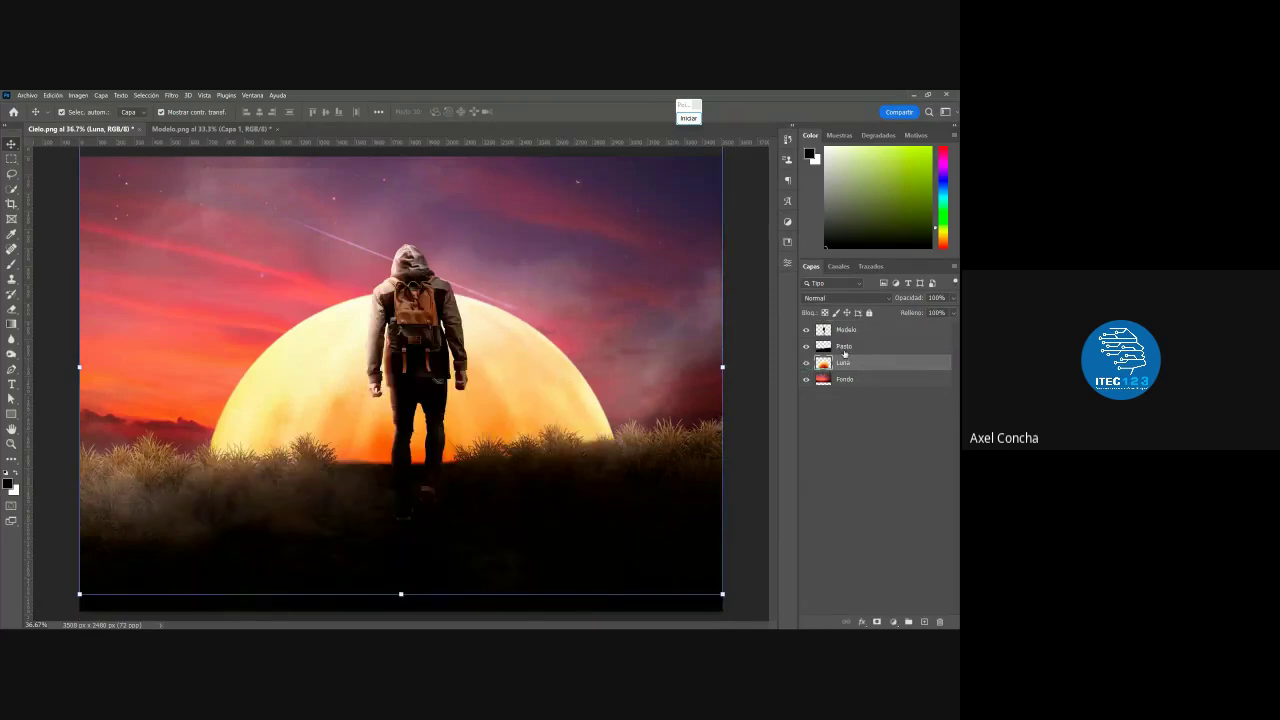
# Test moving the Pasto layer in the stack, then minimize Photoshop to the desktop
pyautogui.click(843, 348)
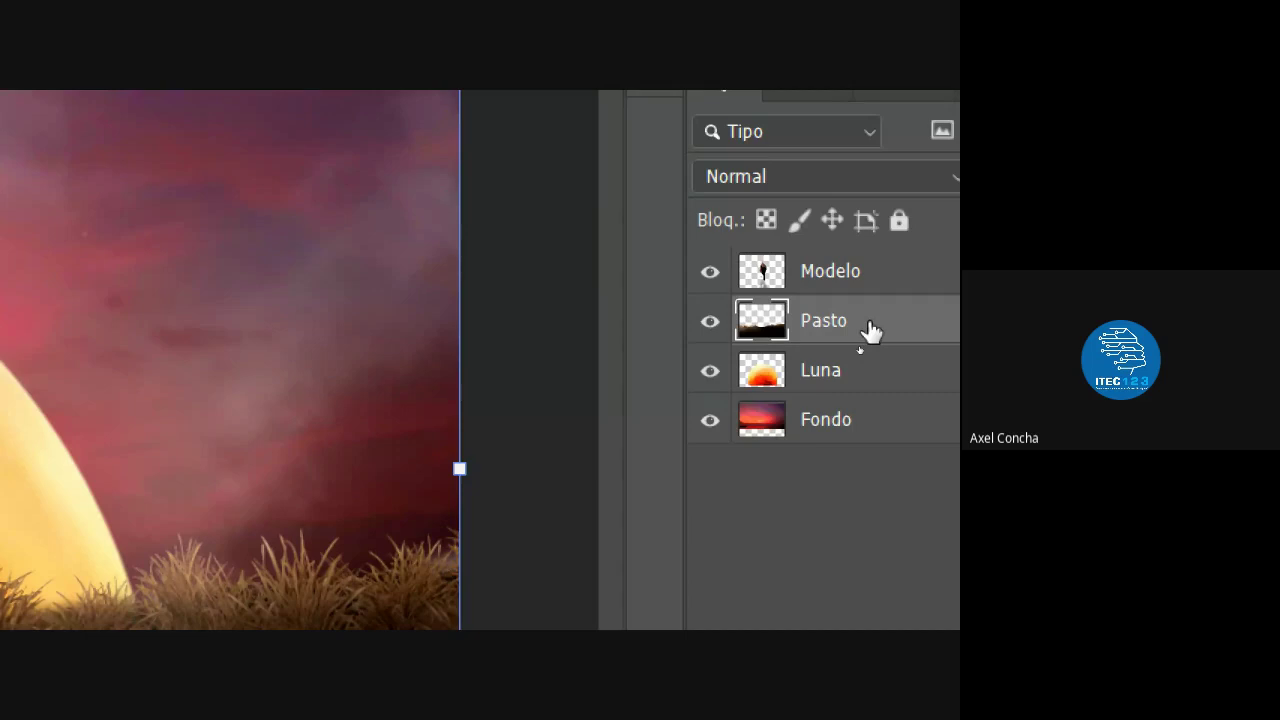
pyautogui.moveTo(870, 331)
pyautogui.mouseDown()
pyautogui.moveTo(870, 378)
pyautogui.moveTo(836, 408)
pyautogui.moveTo(865, 412)
pyautogui.moveTo(846, 300)
pyautogui.mouseUp()
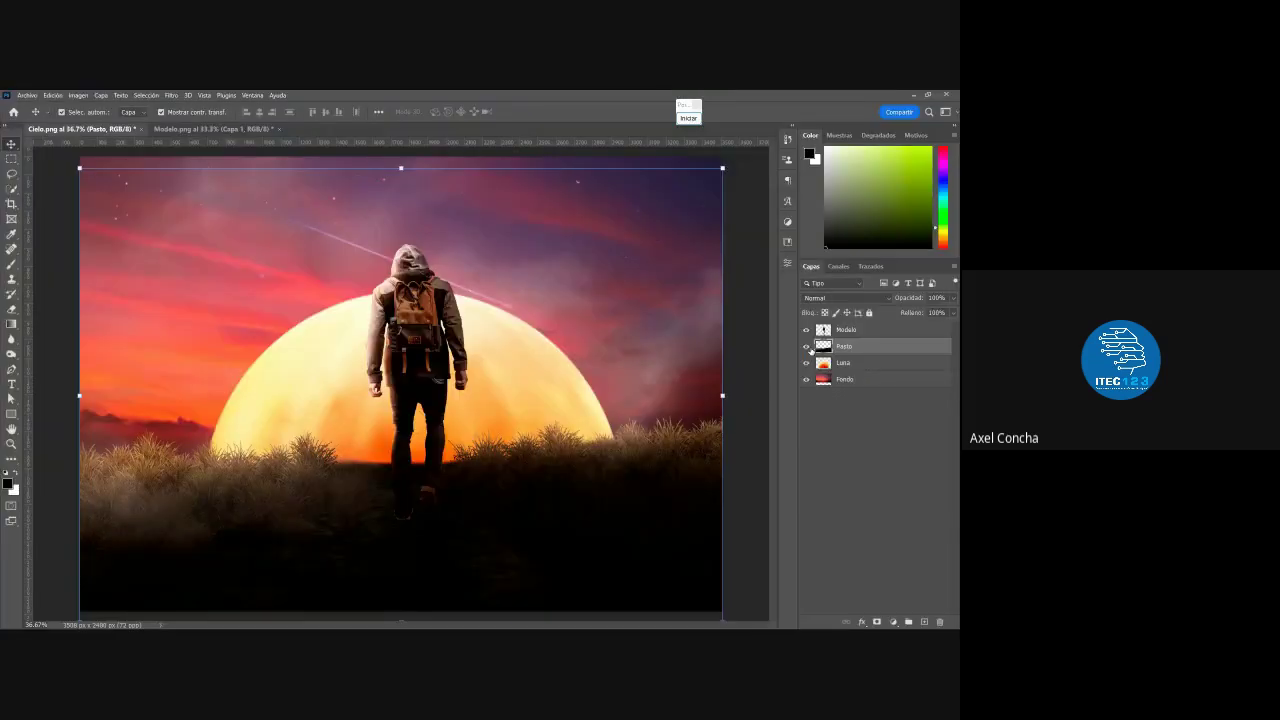
pyautogui.click(864, 422)
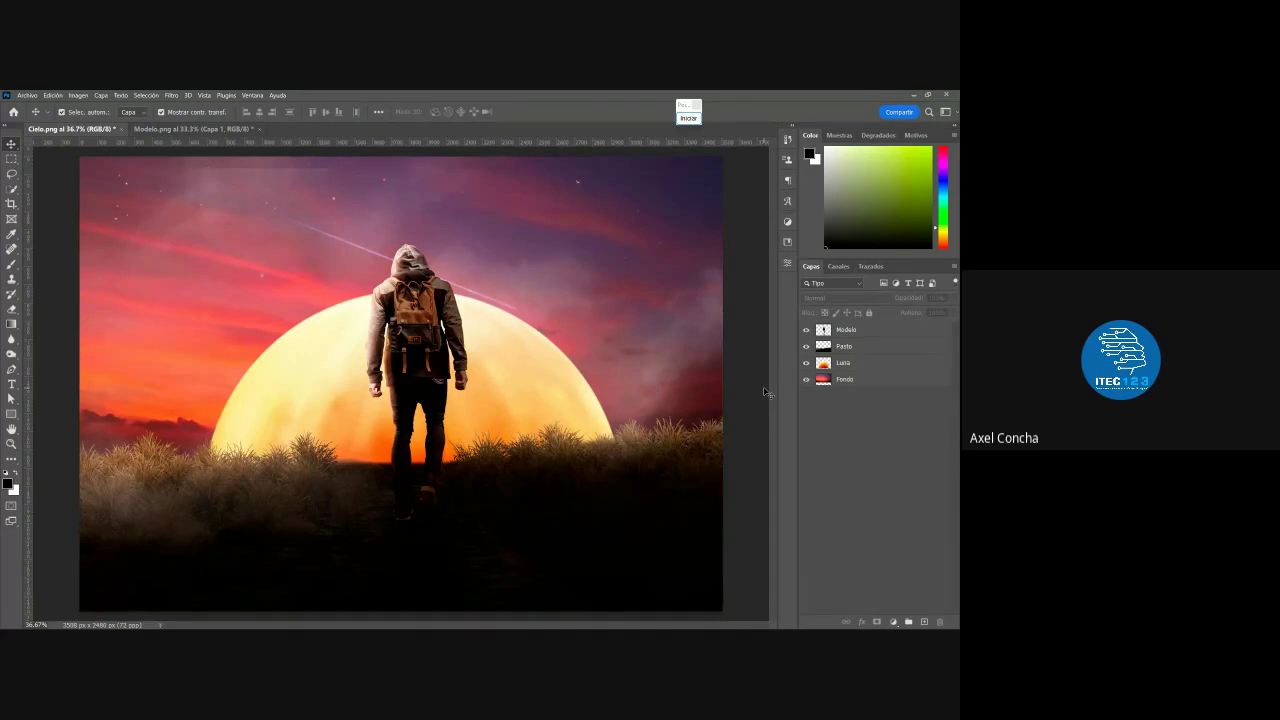
pyautogui.click(911, 95)
# Close the Run dialog, check the Meet chat, and bring Photoshop back
pyautogui.click(551, 388)
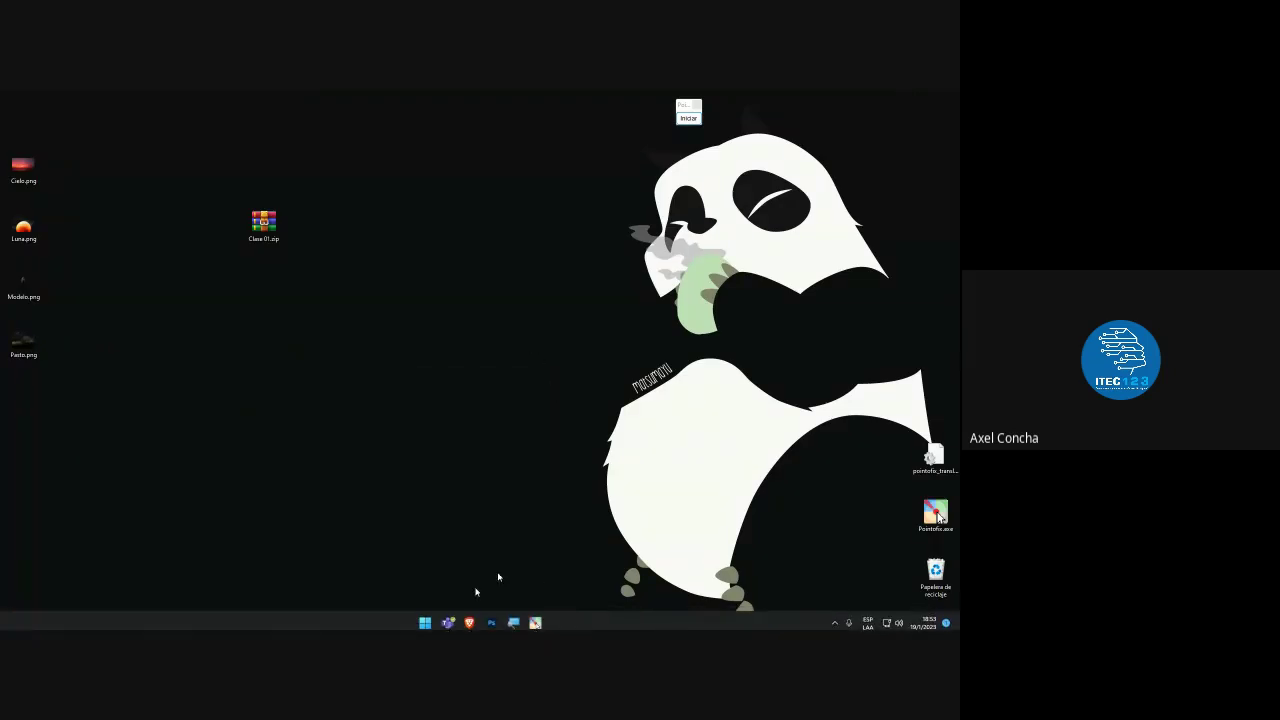
pyautogui.moveTo(469, 618)
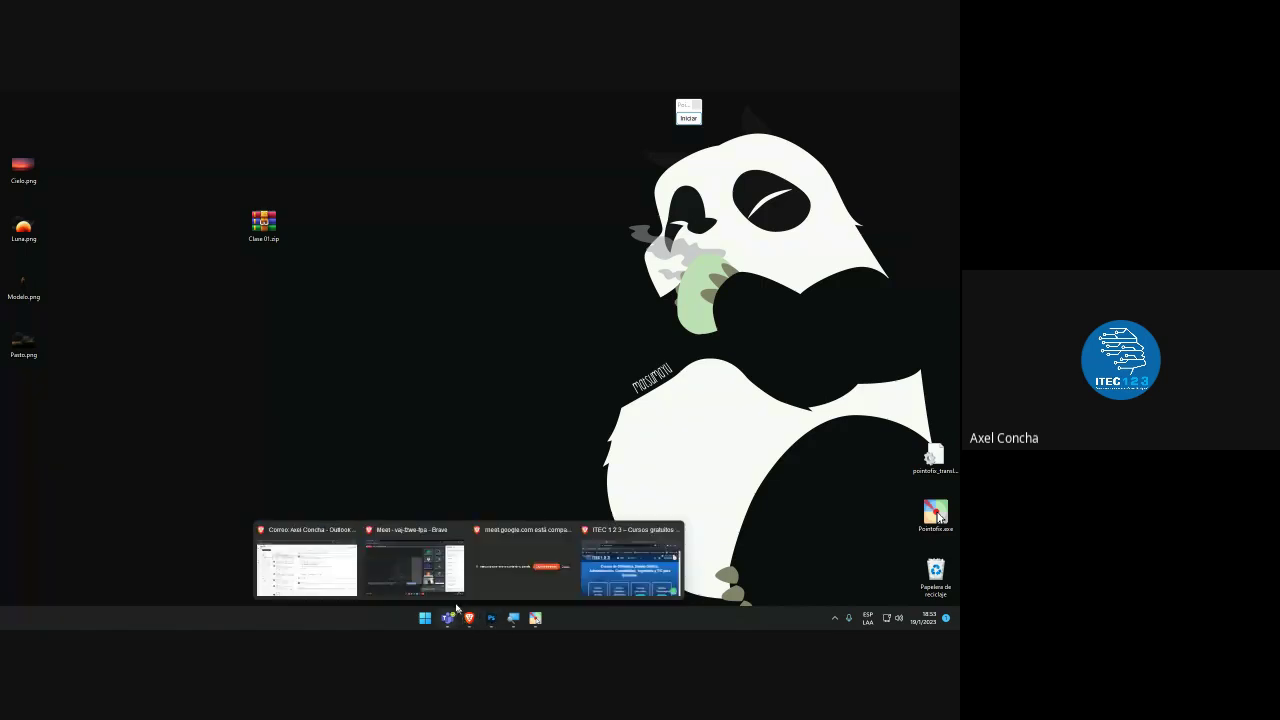
pyautogui.click(413, 565)
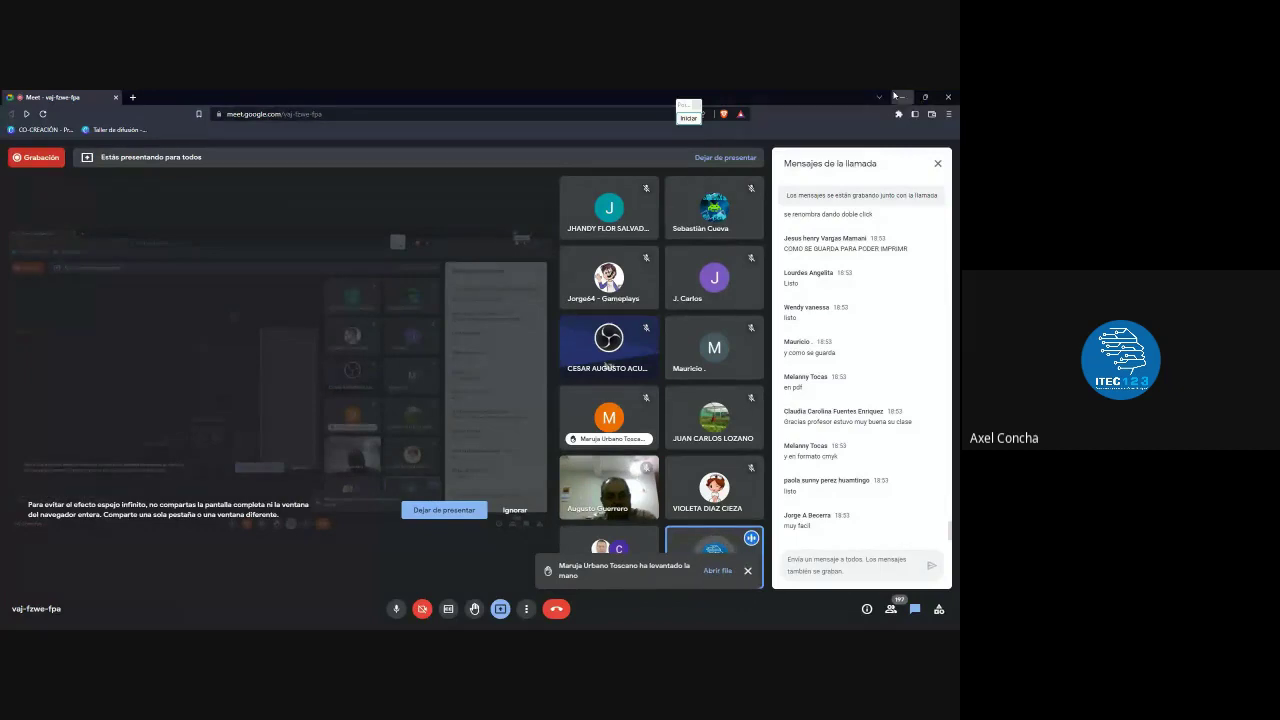
pyautogui.click(897, 96)
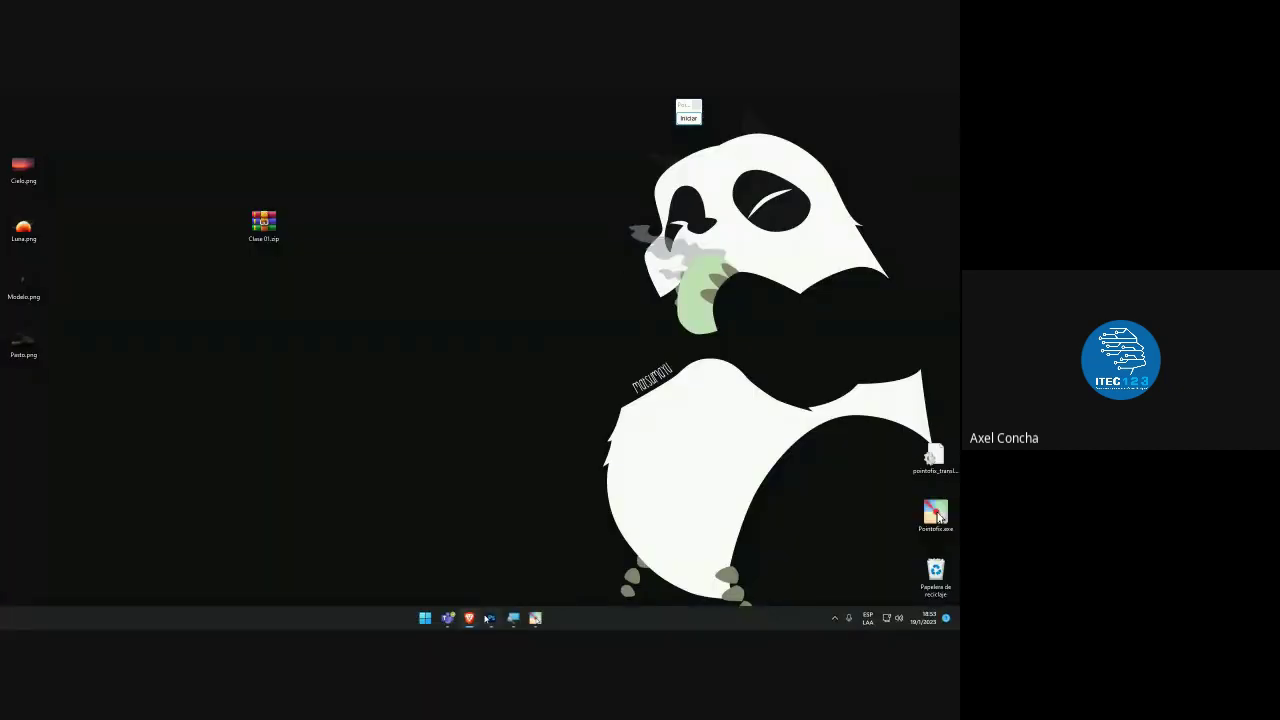
pyautogui.click(491, 617)
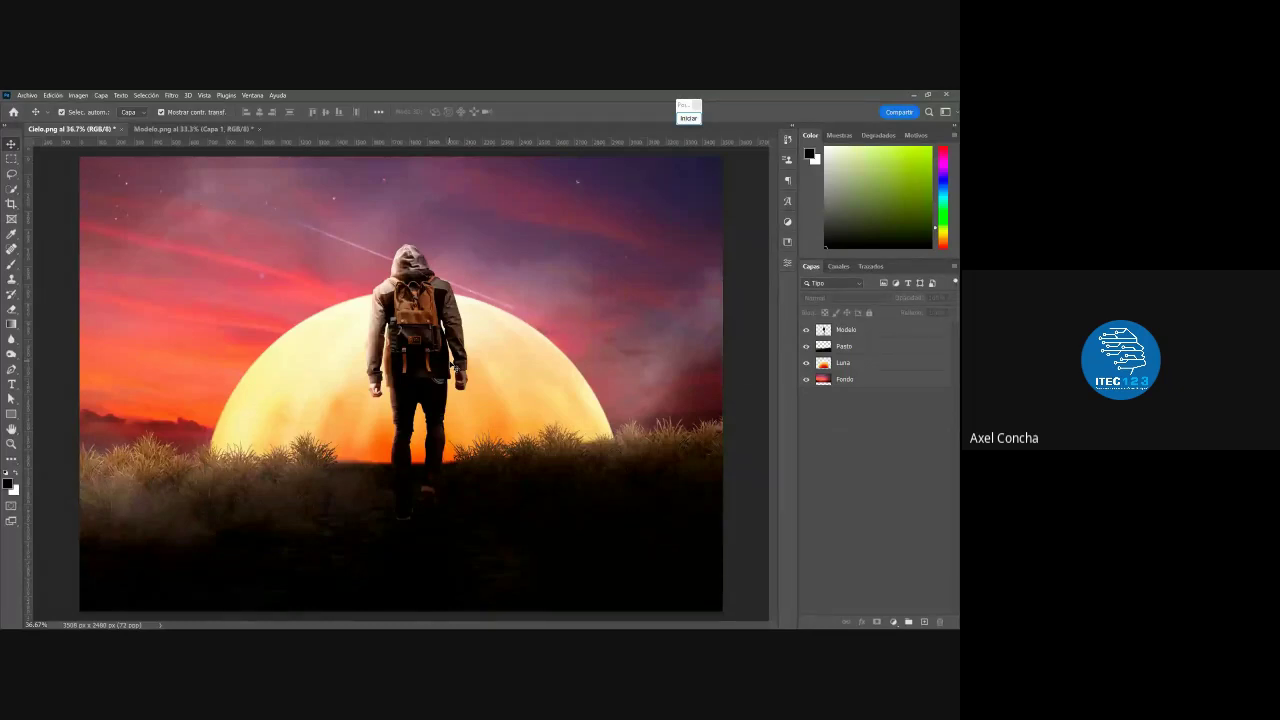
# Select the Modelo layer, enable Show Transform Controls, and nudge the hiker slightly left
pyautogui.click(440, 382)
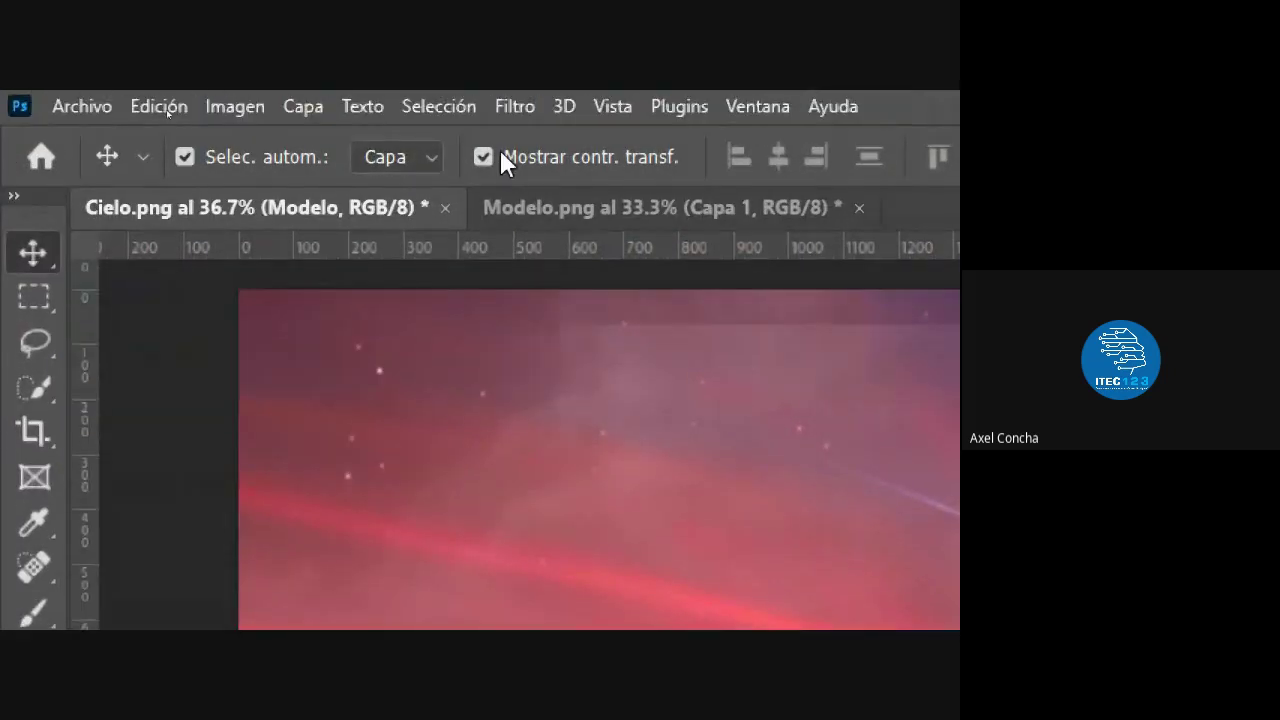
pyautogui.click(492, 155)
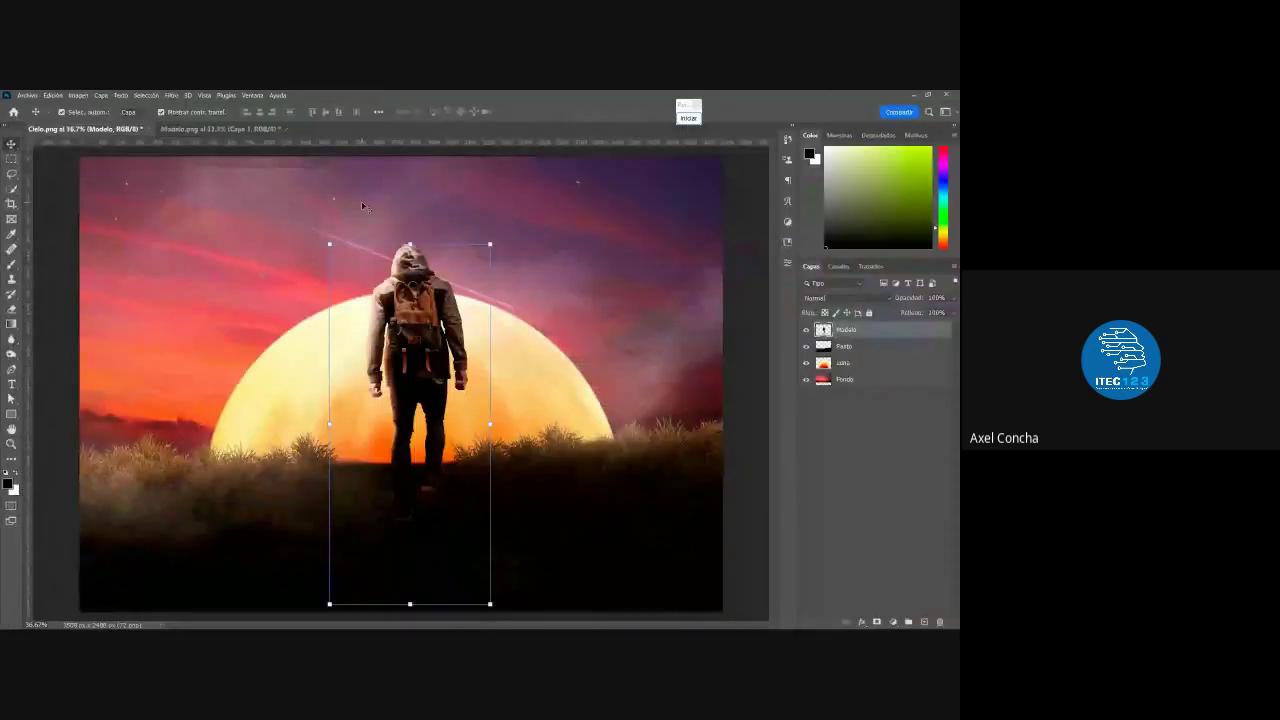
pyautogui.moveTo(370, 256); pyautogui.dragTo(361, 255)
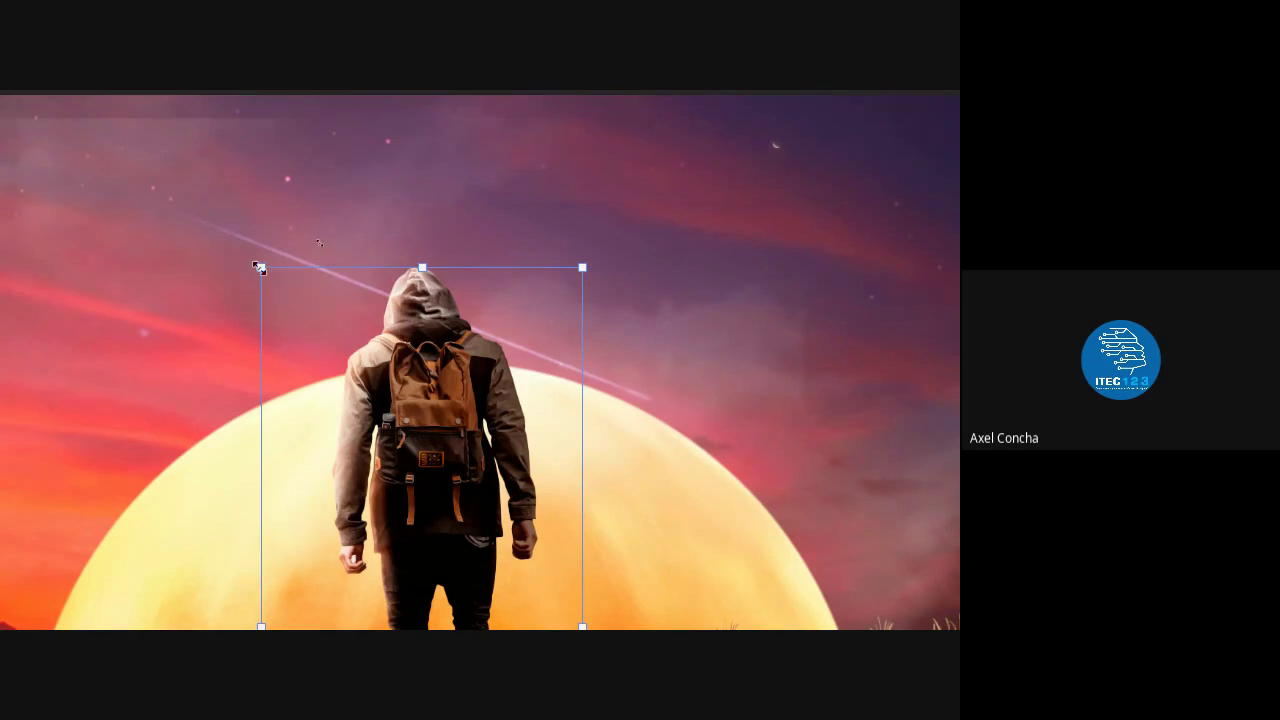
# Try enlarging, shrinking and stretching the hiker, then cancel to keep its original size
pyautogui.moveTo(258, 268); pyautogui.dragTo(224, 210)
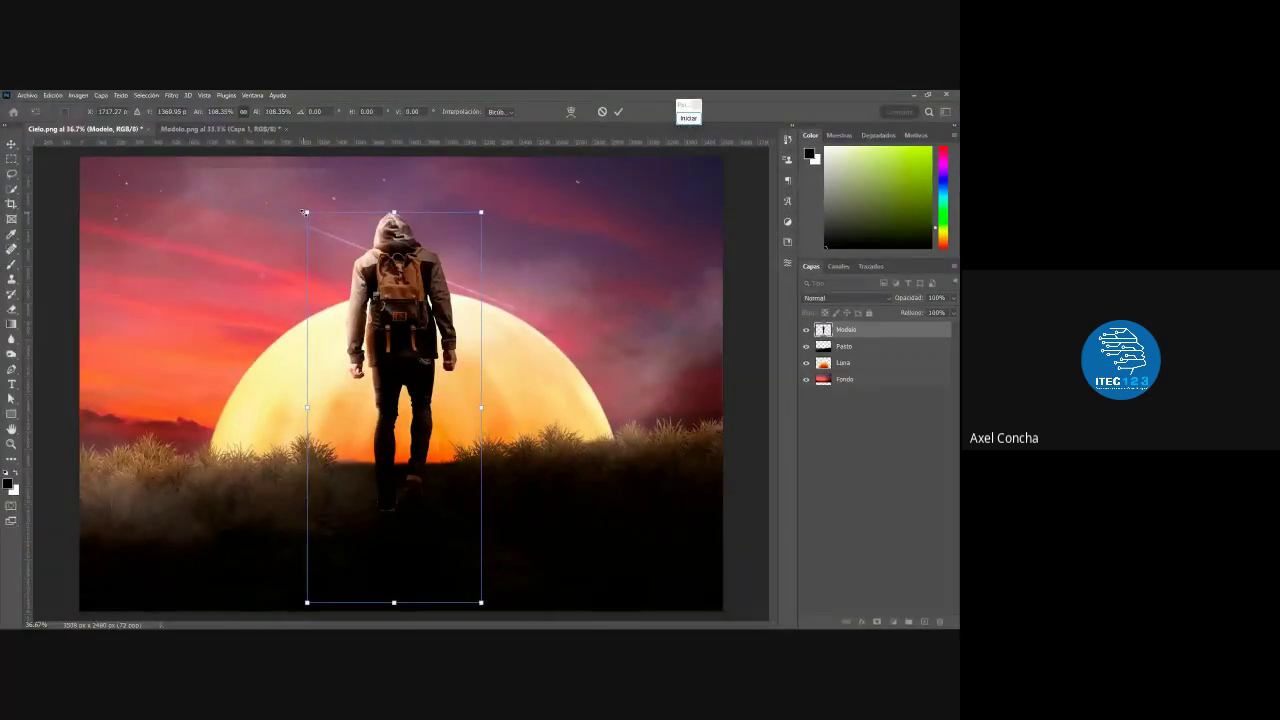
pyautogui.moveTo(305, 212); pyautogui.dragTo(257, 100)
pyautogui.moveTo(458, 268); pyautogui.dragTo(490, 346)
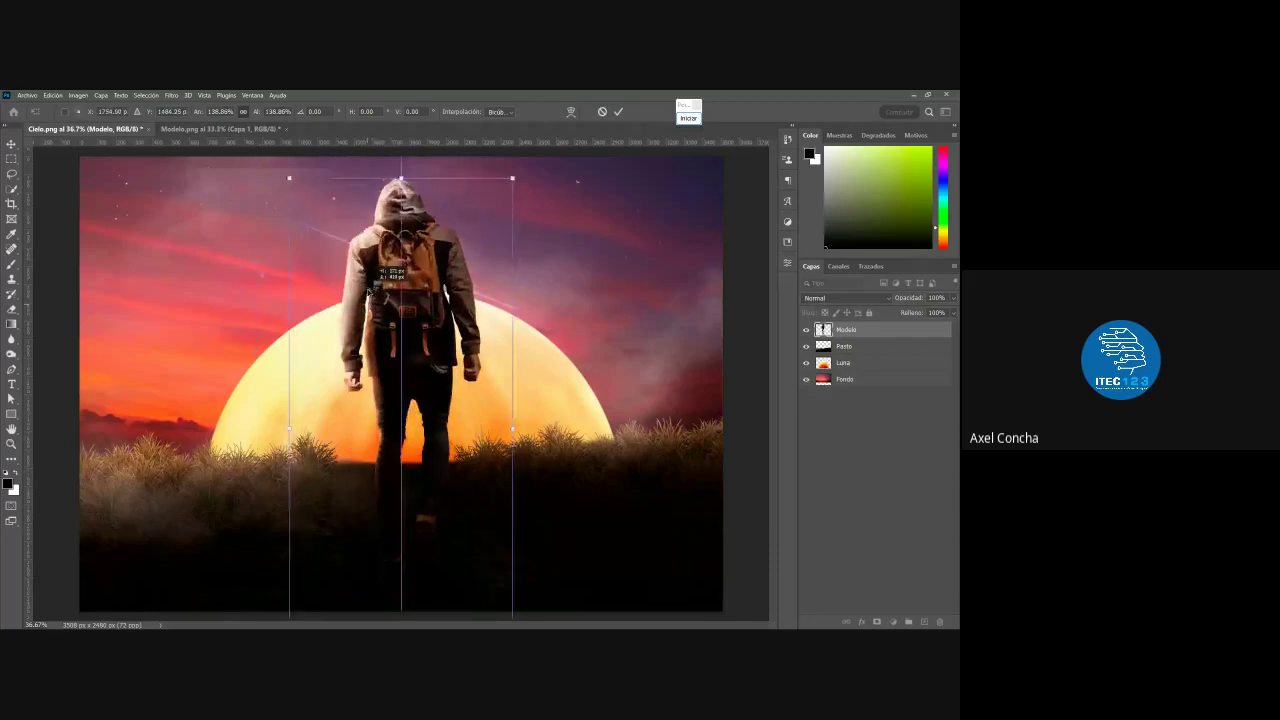
pyautogui.moveTo(512, 178); pyautogui.dragTo(457, 392)
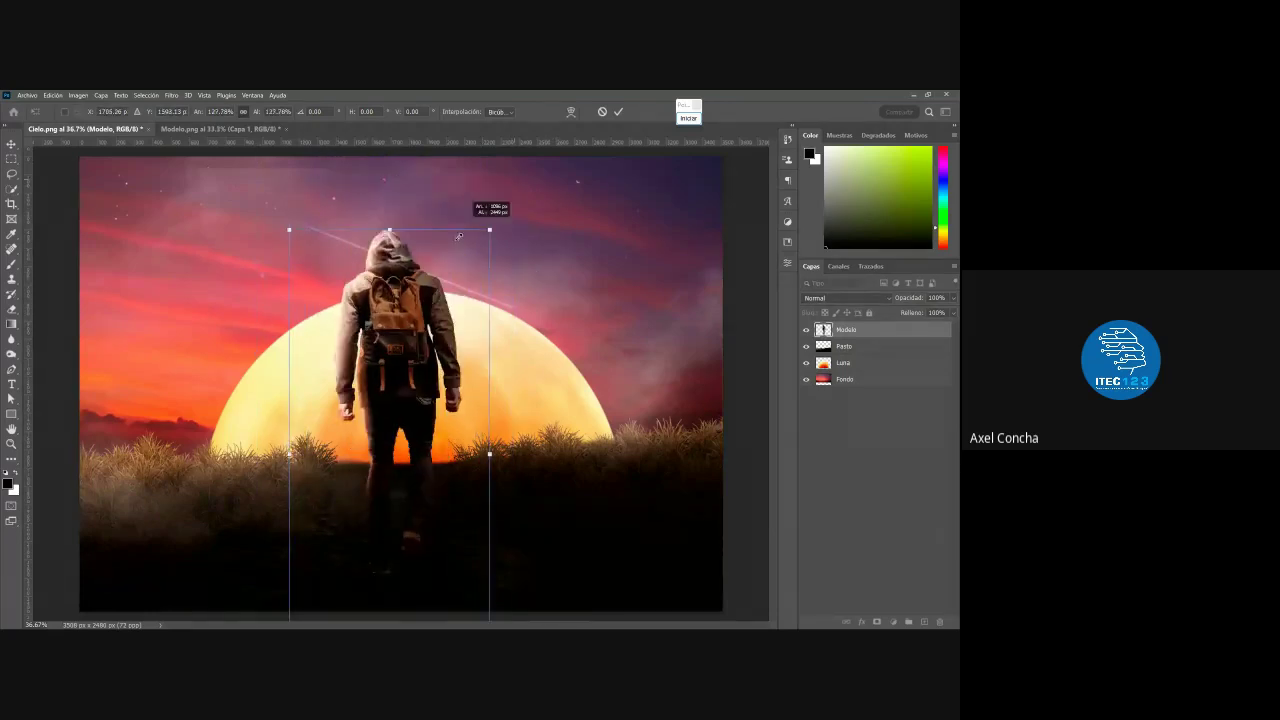
pyautogui.moveTo(406, 485)
pyautogui.mouseDown()
pyautogui.moveTo(431, 352)
pyautogui.moveTo(437, 370)
pyautogui.mouseUp()
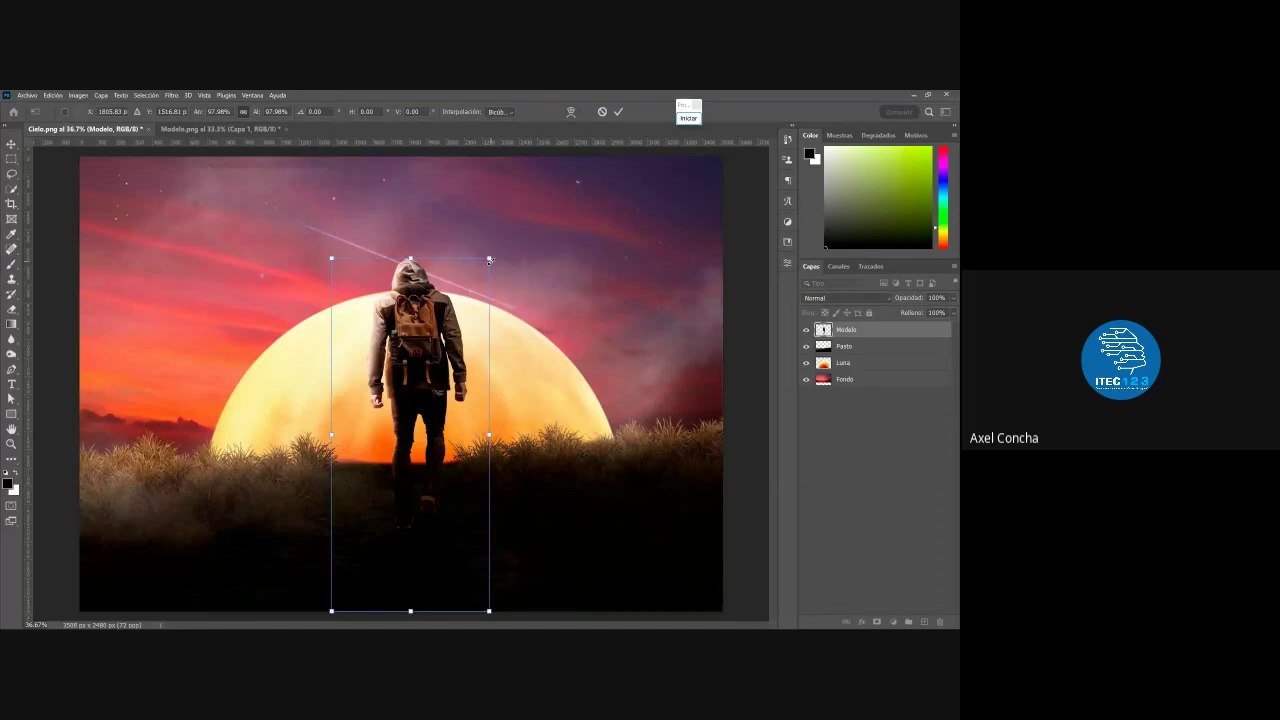
pyautogui.moveTo(489, 260)
pyautogui.mouseDown()
pyautogui.moveTo(540, 186)
pyautogui.moveTo(635, 100)
pyautogui.moveTo(515, 290)
pyautogui.moveTo(497, 414)
pyautogui.mouseUp()
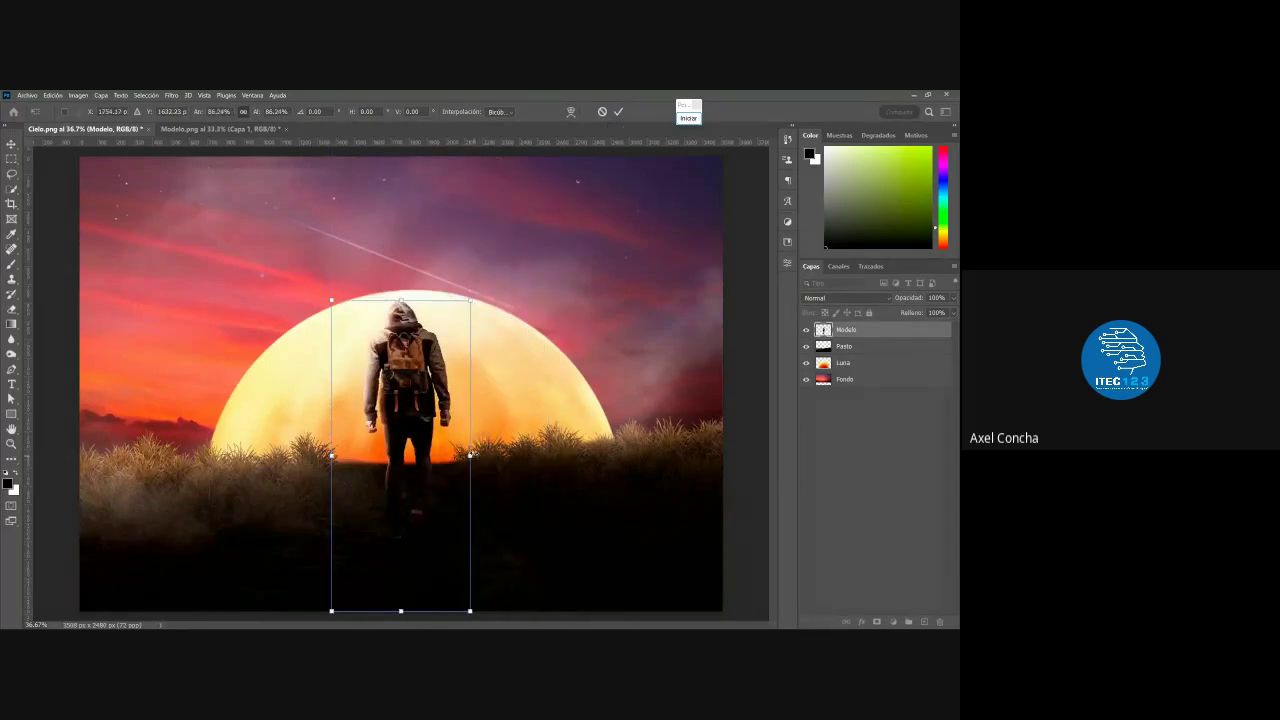
pyautogui.moveTo(469, 456)
pyautogui.mouseDown()
pyautogui.moveTo(529, 452)
pyautogui.moveTo(518, 452)
pyautogui.mouseUp()
pyautogui.press('Escape')
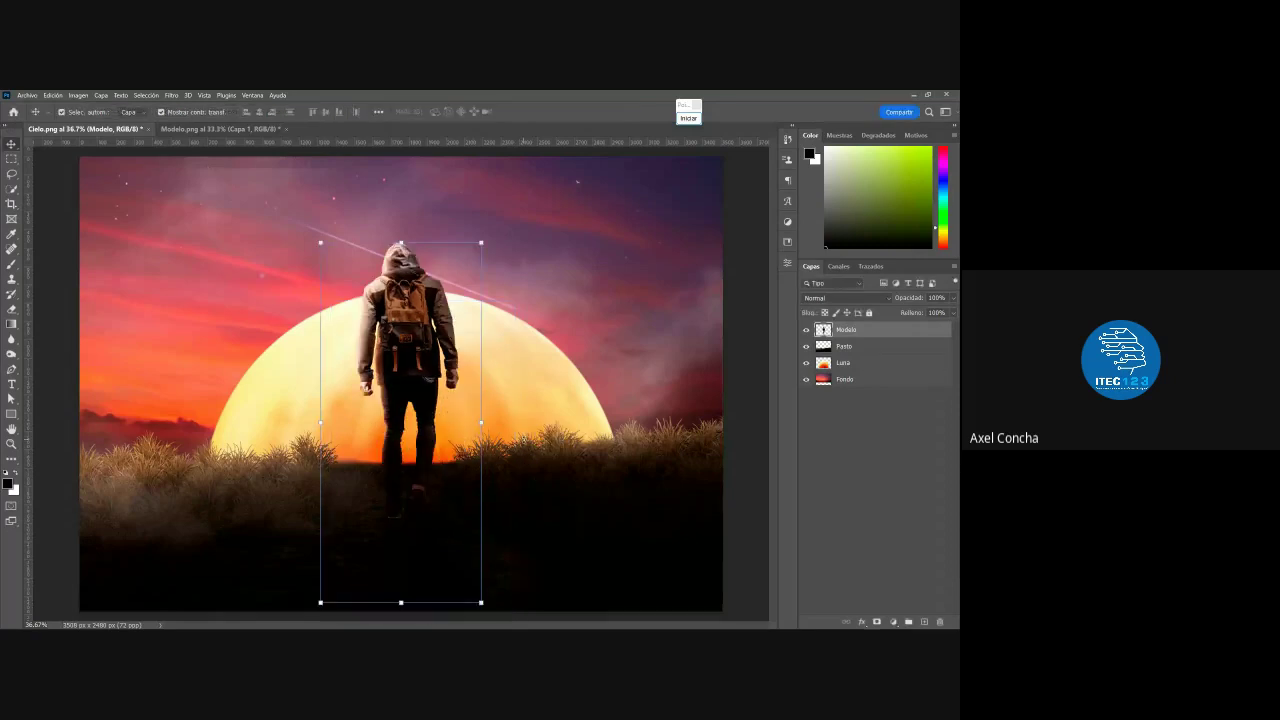
# Try further hiker transforms and discard the enlargement
pyautogui.click(481, 241)
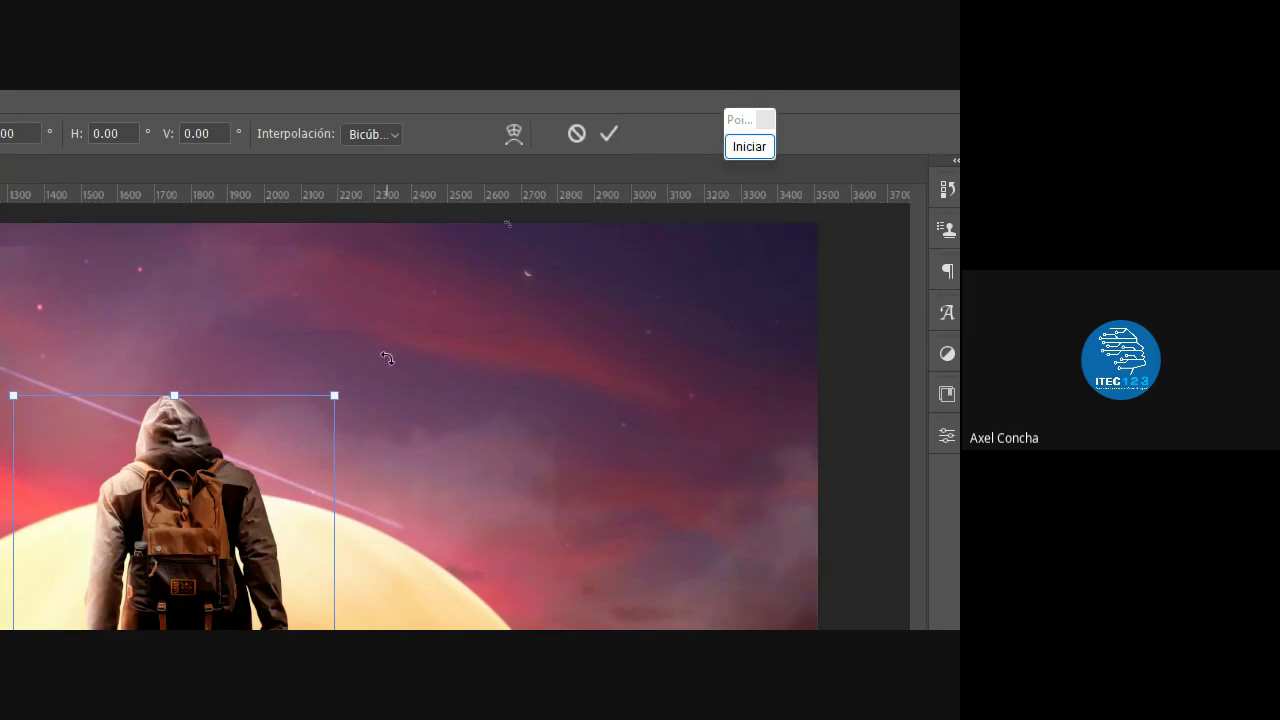
pyautogui.click(578, 138)
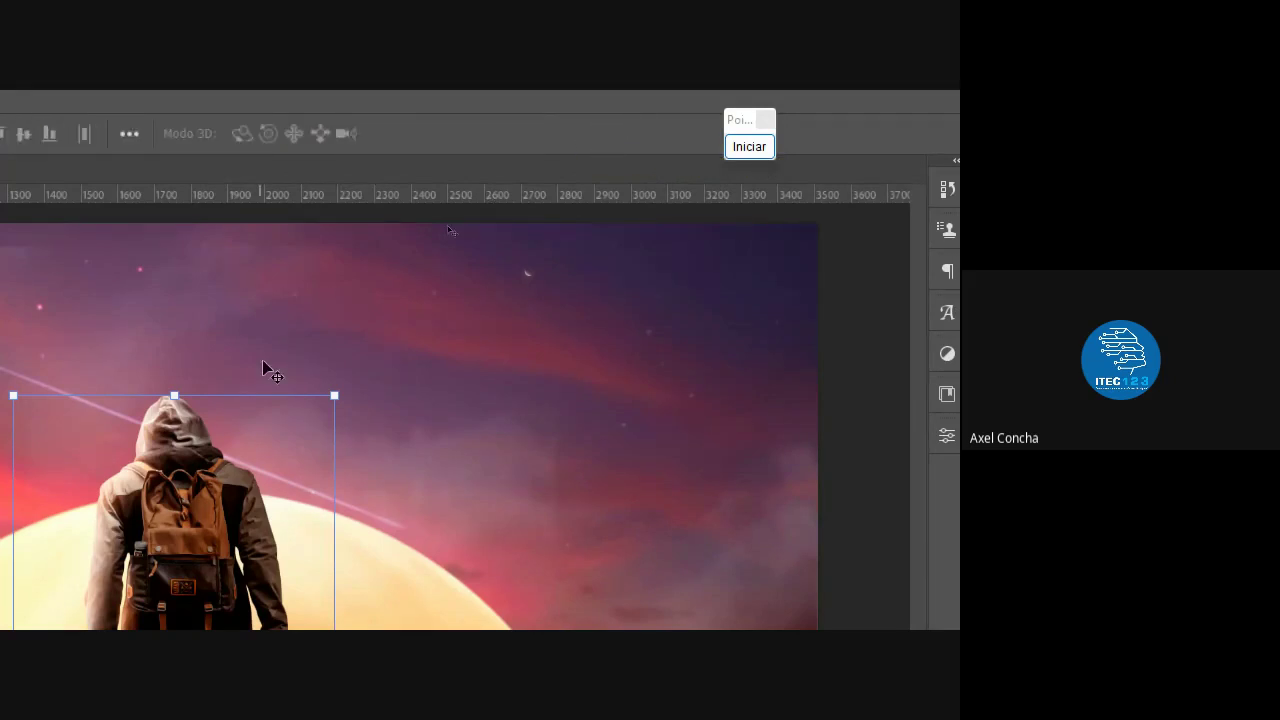
pyautogui.click(335, 394)
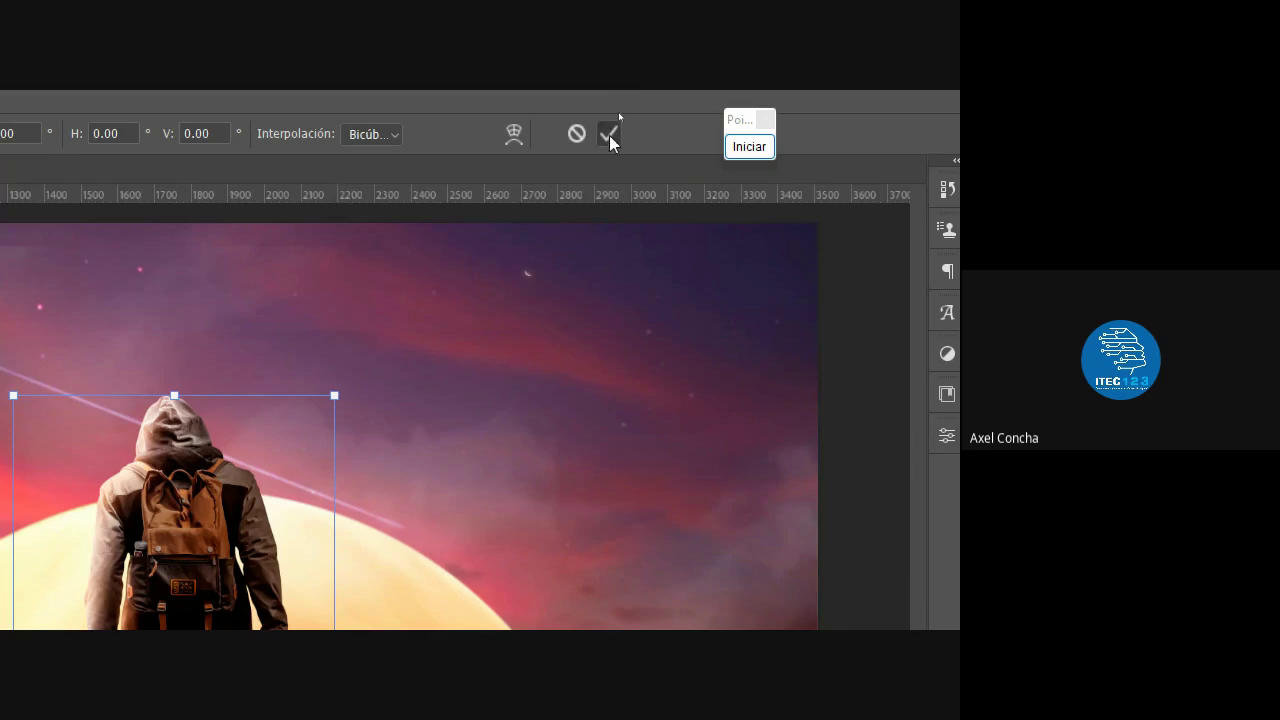
pyautogui.click(609, 135)
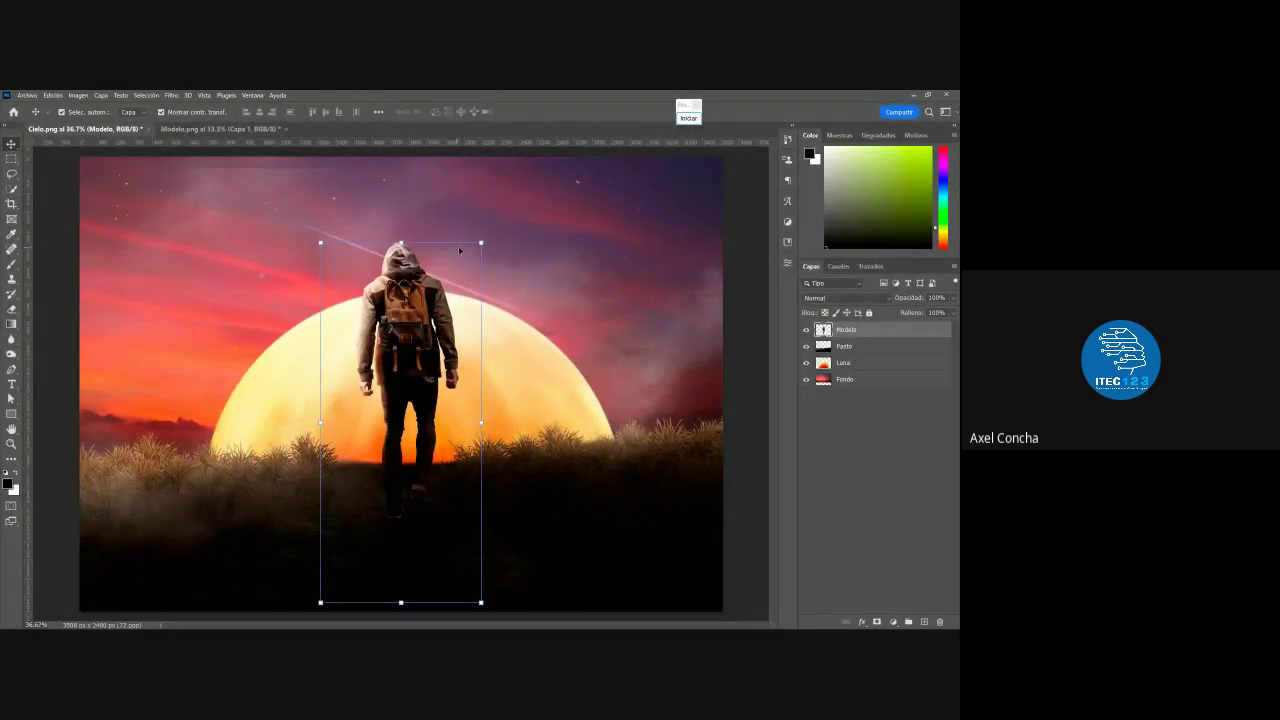
pyautogui.moveTo(486, 236); pyautogui.dragTo(520, 162)
pyautogui.moveTo(423, 241); pyautogui.dragTo(252, 287)
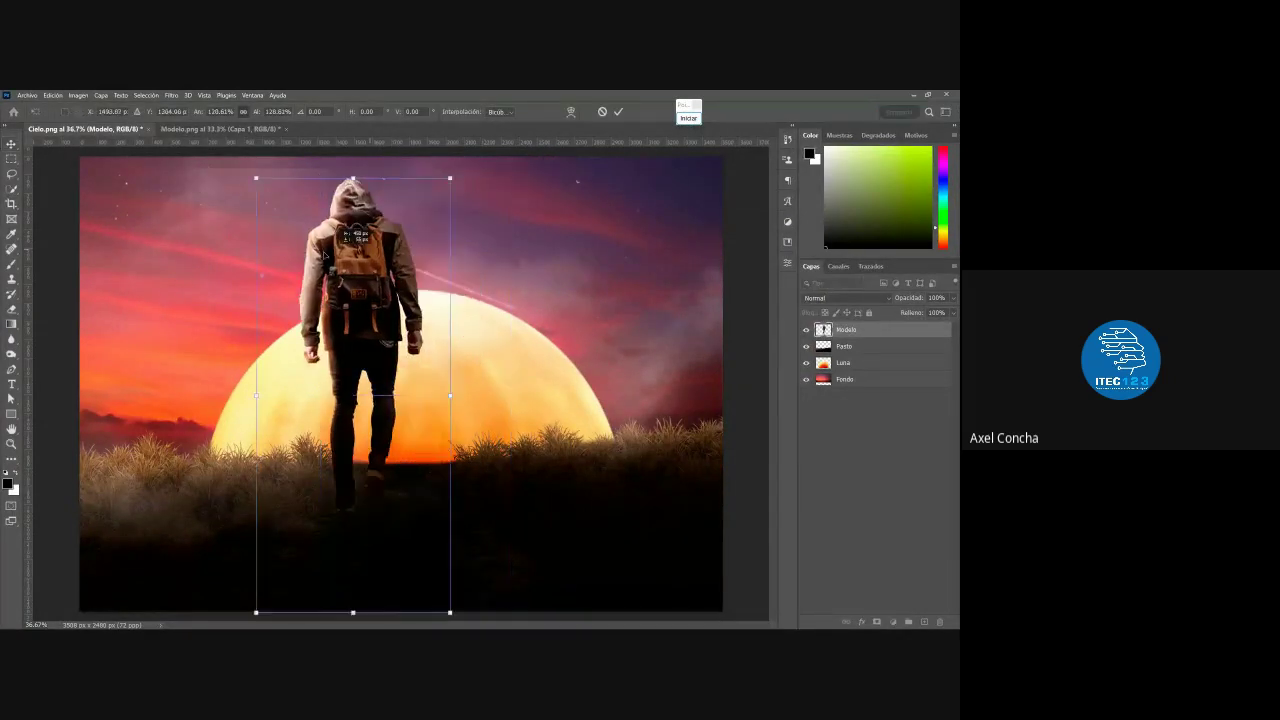
pyautogui.click(602, 111)
# Reselect the Modelo layer and begin scaling the hiker down
pyautogui.click(590, 257)
pyautogui.click(745, 266)
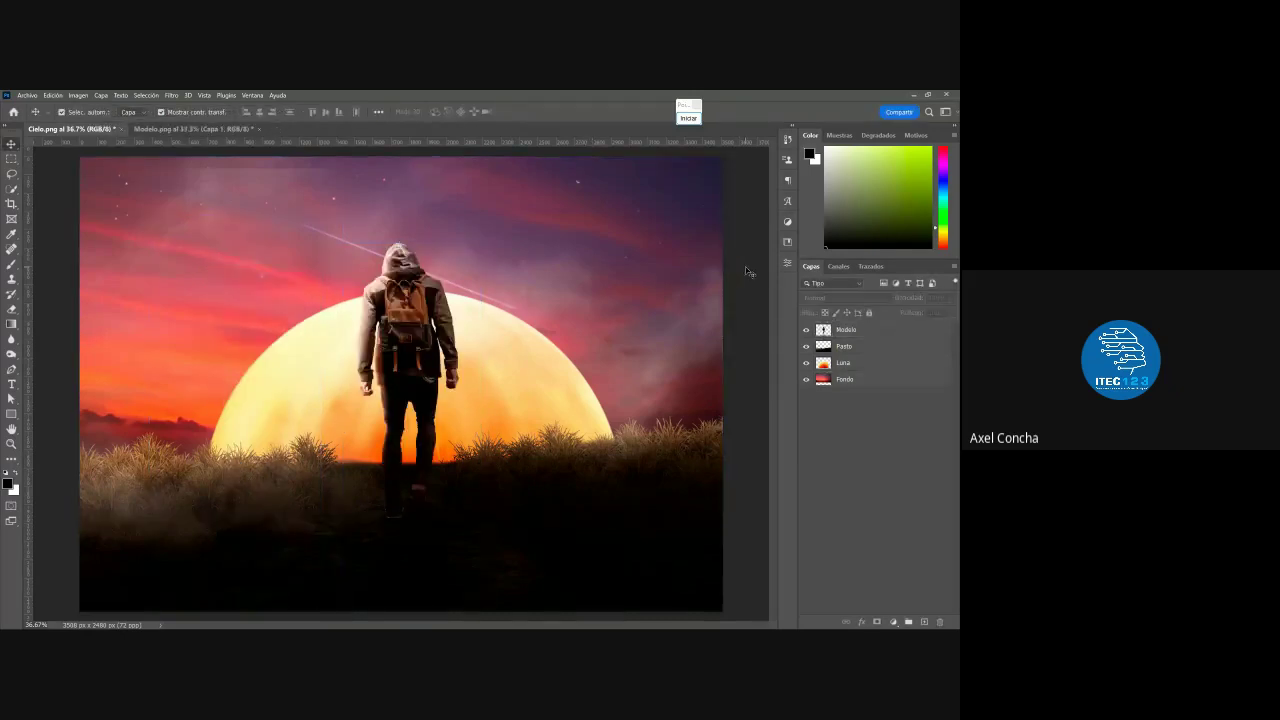
pyautogui.click(399, 324)
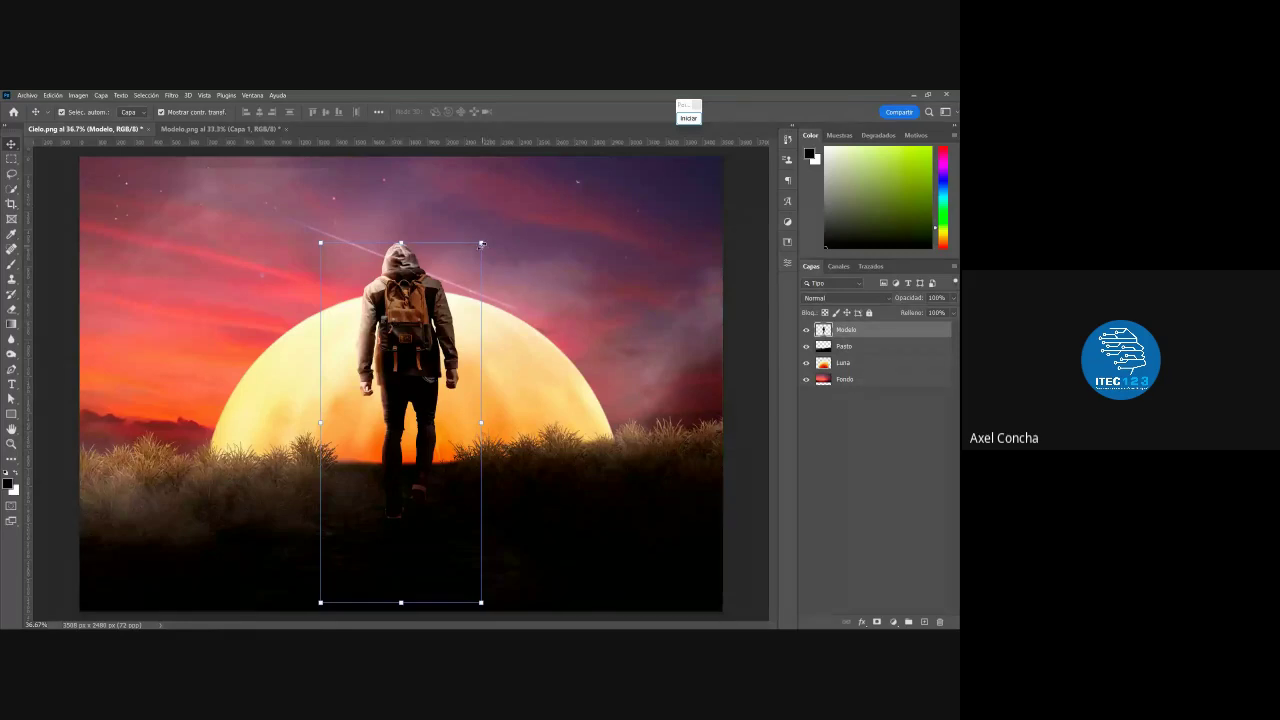
pyautogui.moveTo(481, 244); pyautogui.dragTo(503, 272)
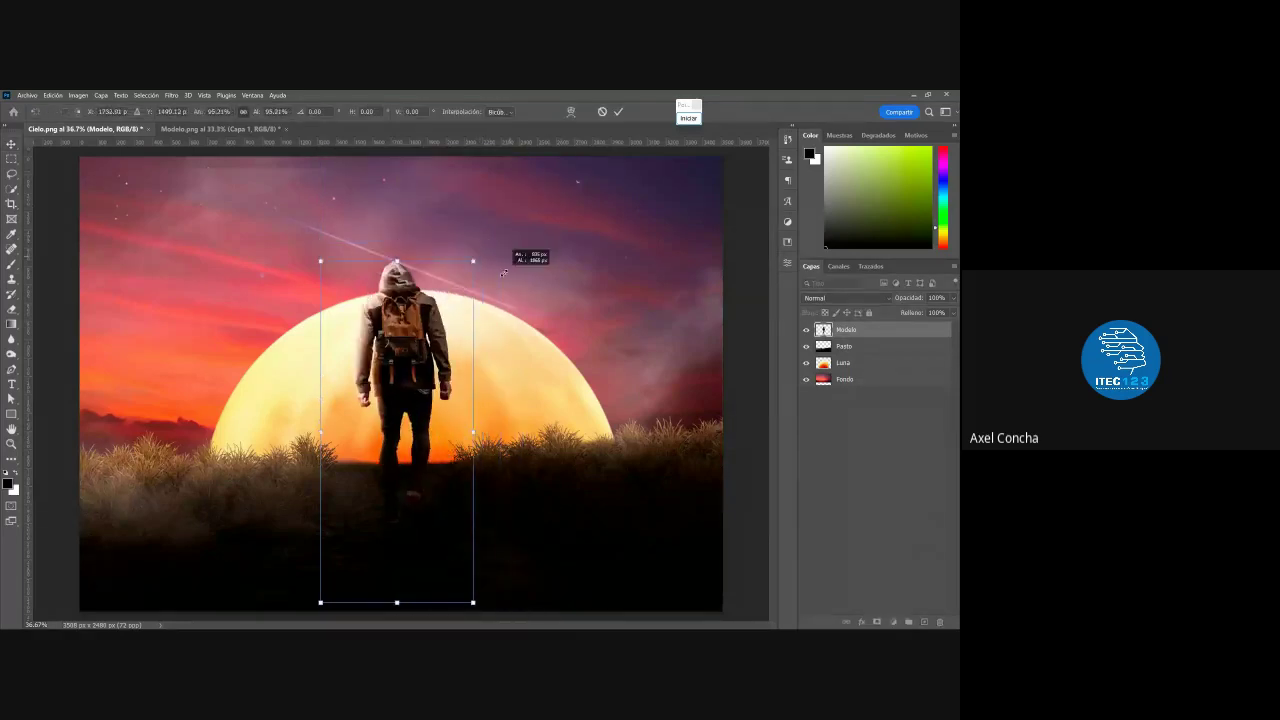
# Cancel the hiker scaling and shrink the Luna moon evenly around its centre
pyautogui.press('Escape')
pyautogui.click(867, 365)
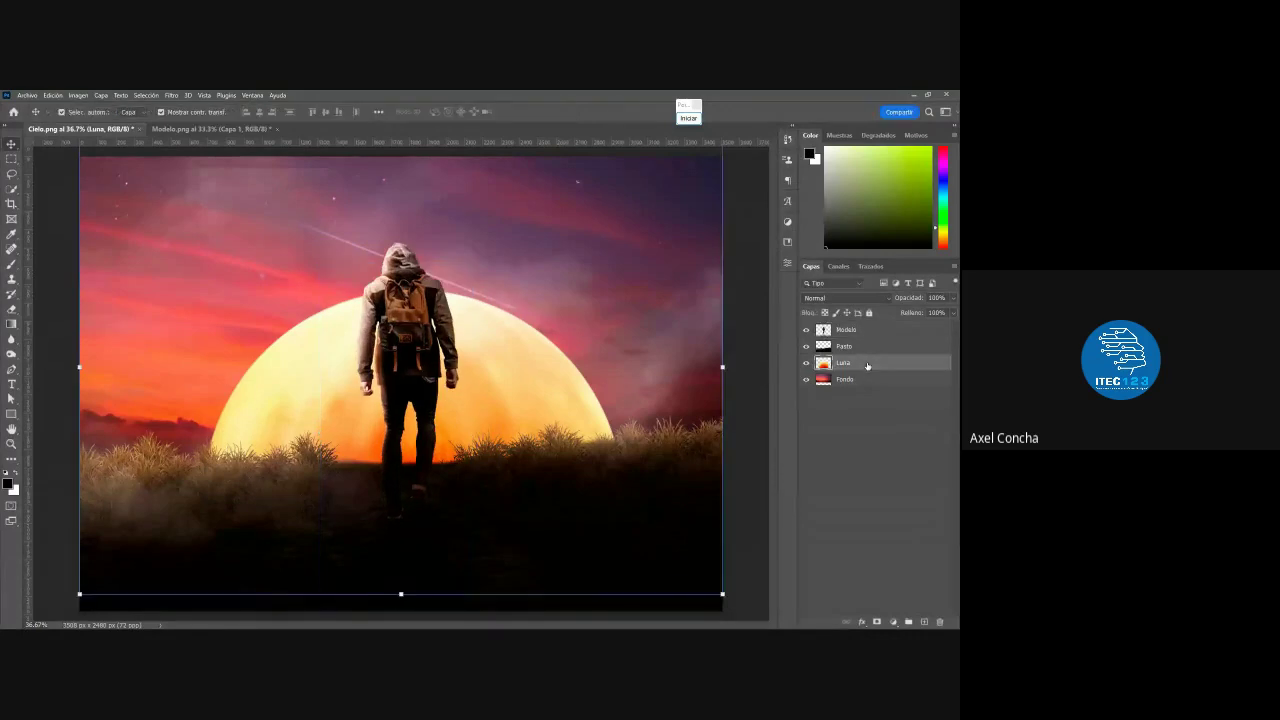
pyautogui.hotkey('ctrl', '-')
pyautogui.hotkey('ctrl', '-')
pyautogui.hotkey('ctrl', 't')
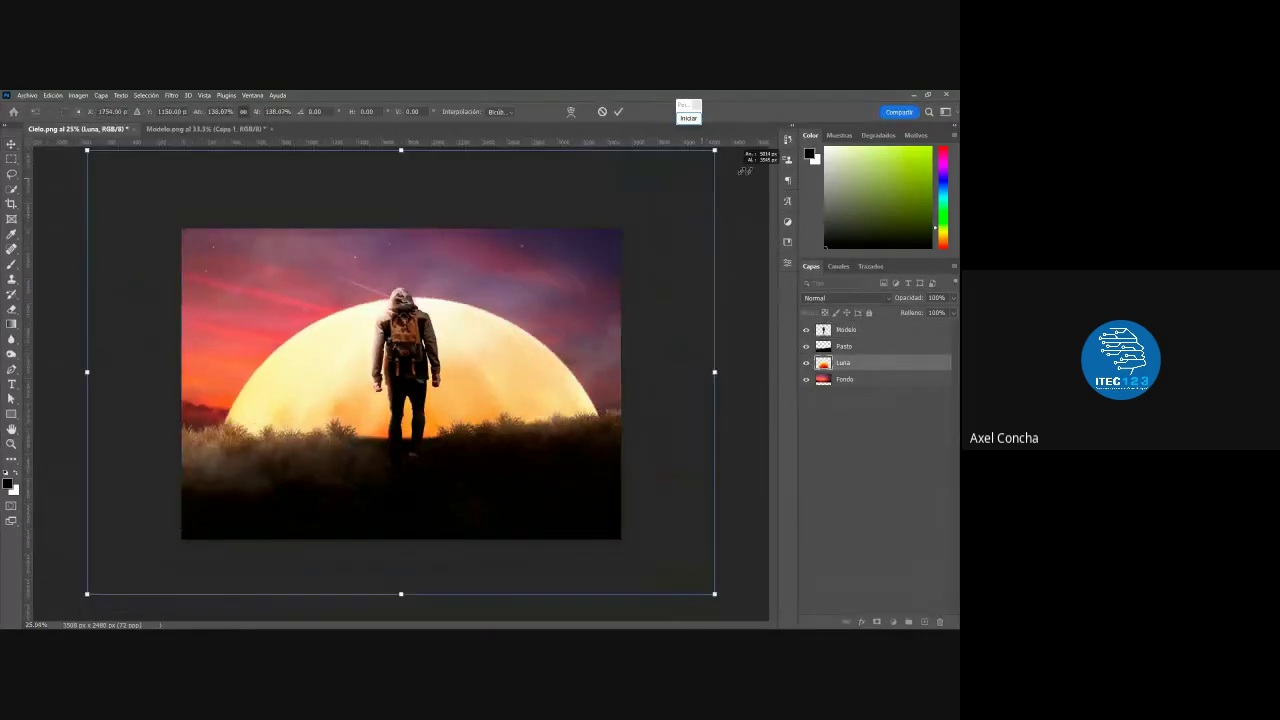
pyautogui.moveTo(745, 170); pyautogui.dragTo(727, 184)
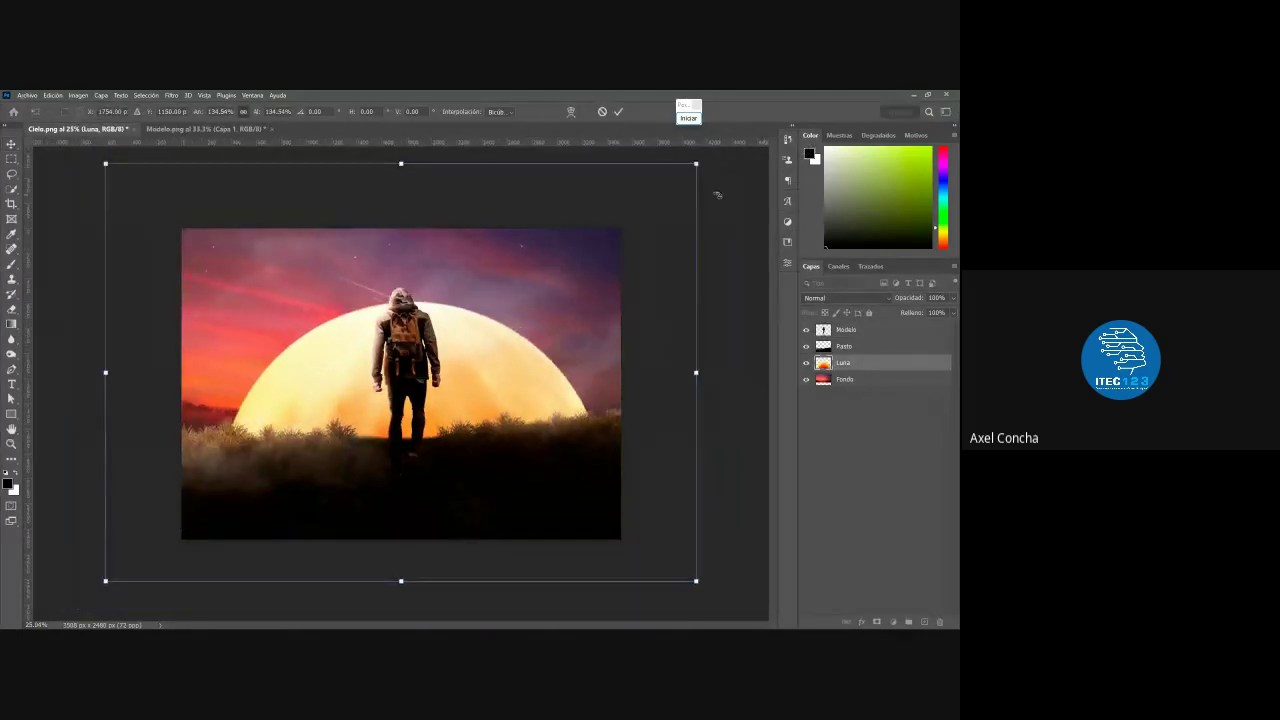
pyautogui.click(618, 112)
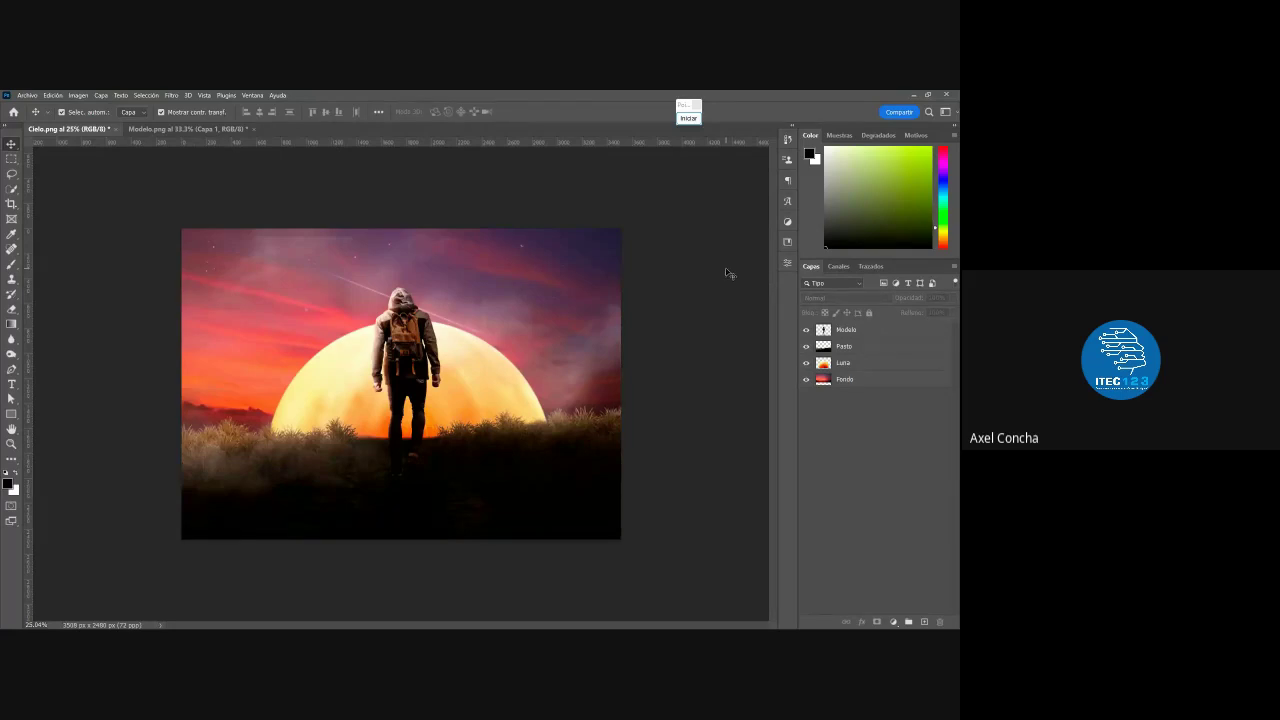
pyautogui.click(24, 95)
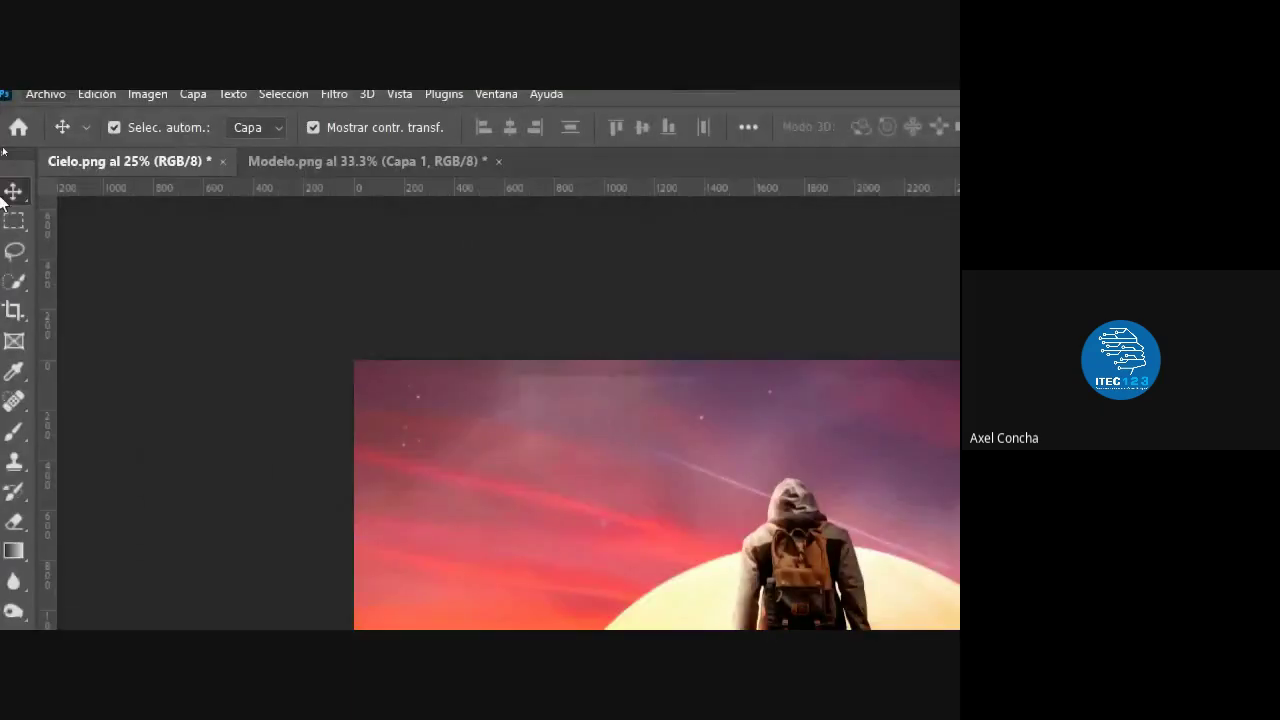
# Start Save As and enter the file name 'Trabajo - Clase 02'
pyautogui.click(42, 94)
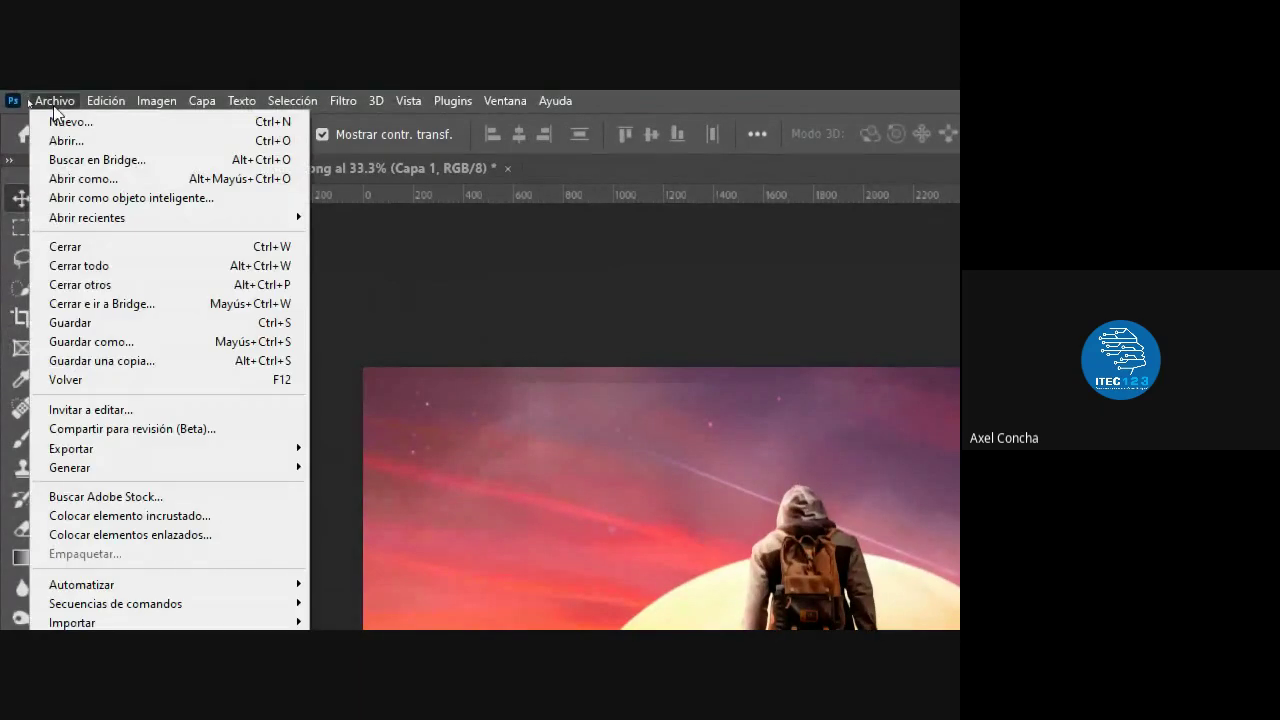
pyautogui.click(106, 348)
pyautogui.press('super+period')
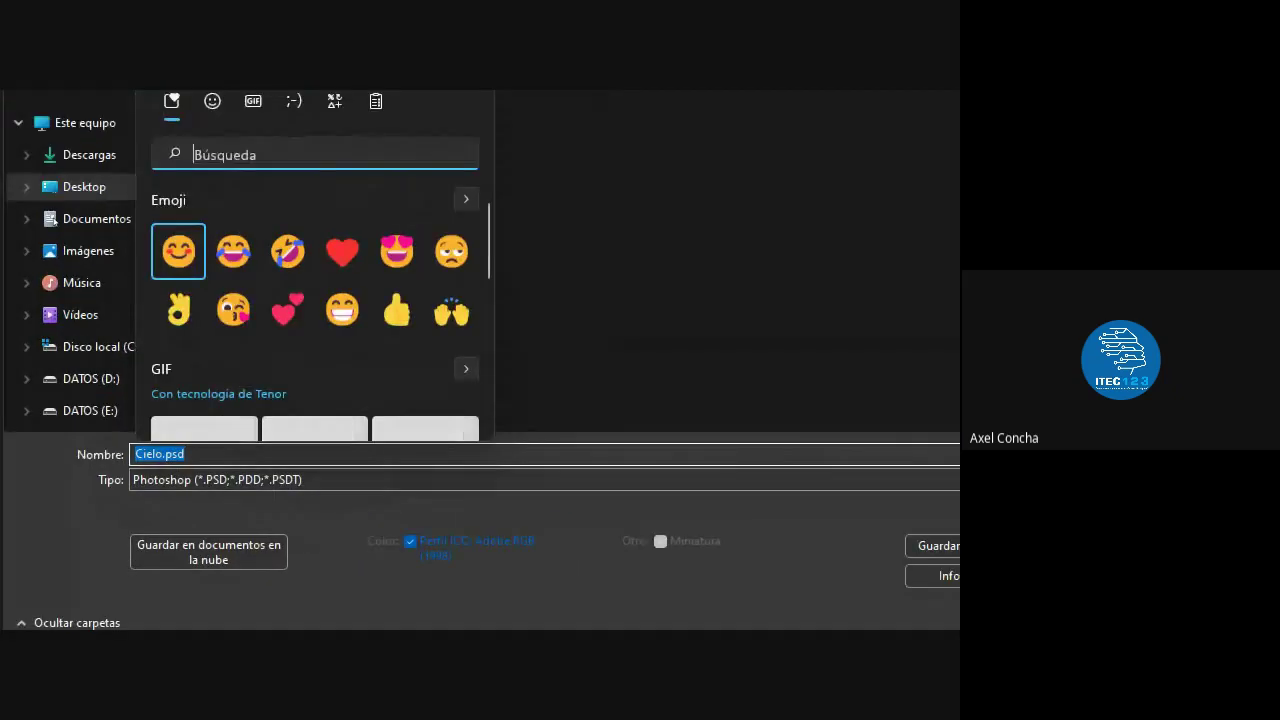
pyautogui.press('Escape')
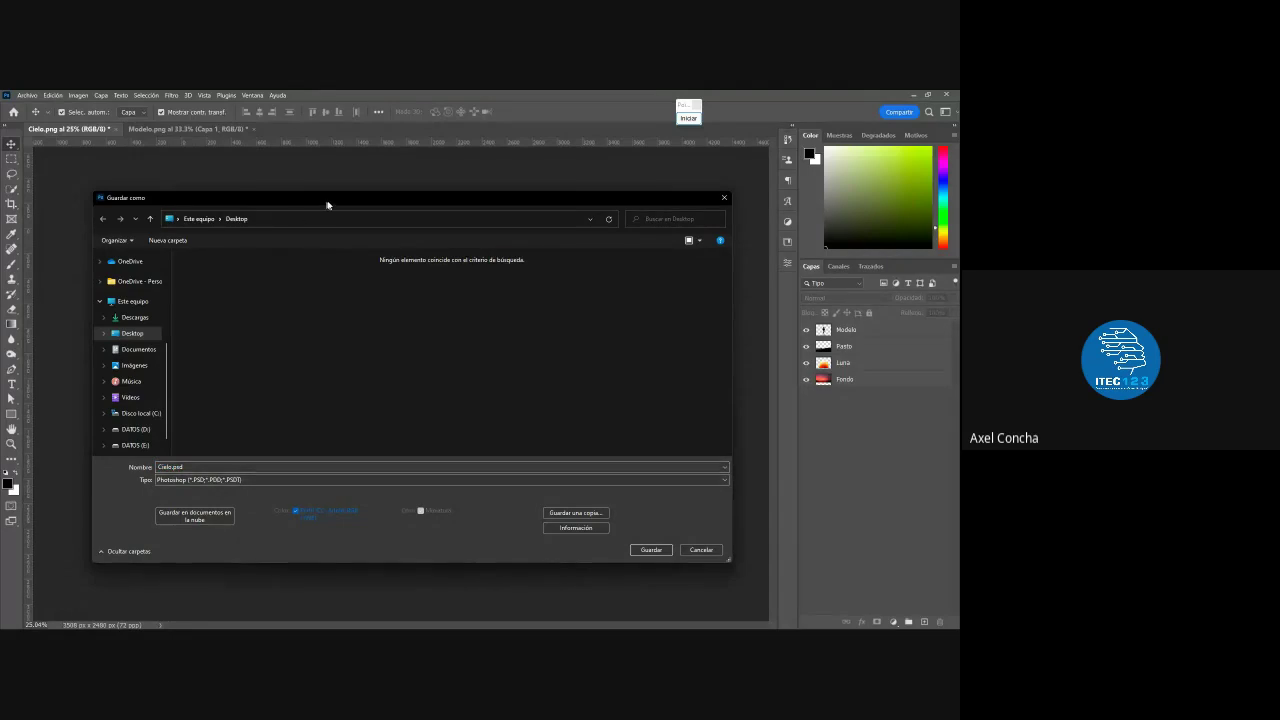
pyautogui.moveTo(327, 204); pyautogui.dragTo(340, 177)
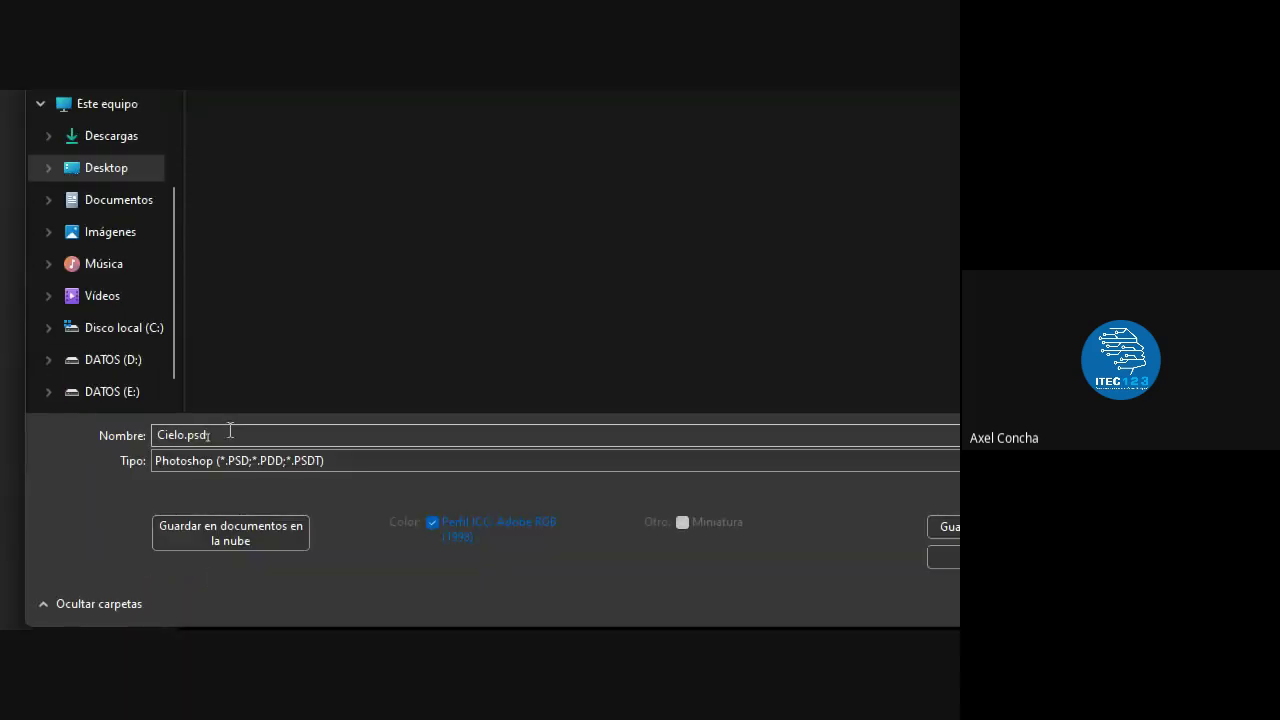
pyautogui.doubleClick(236, 434)
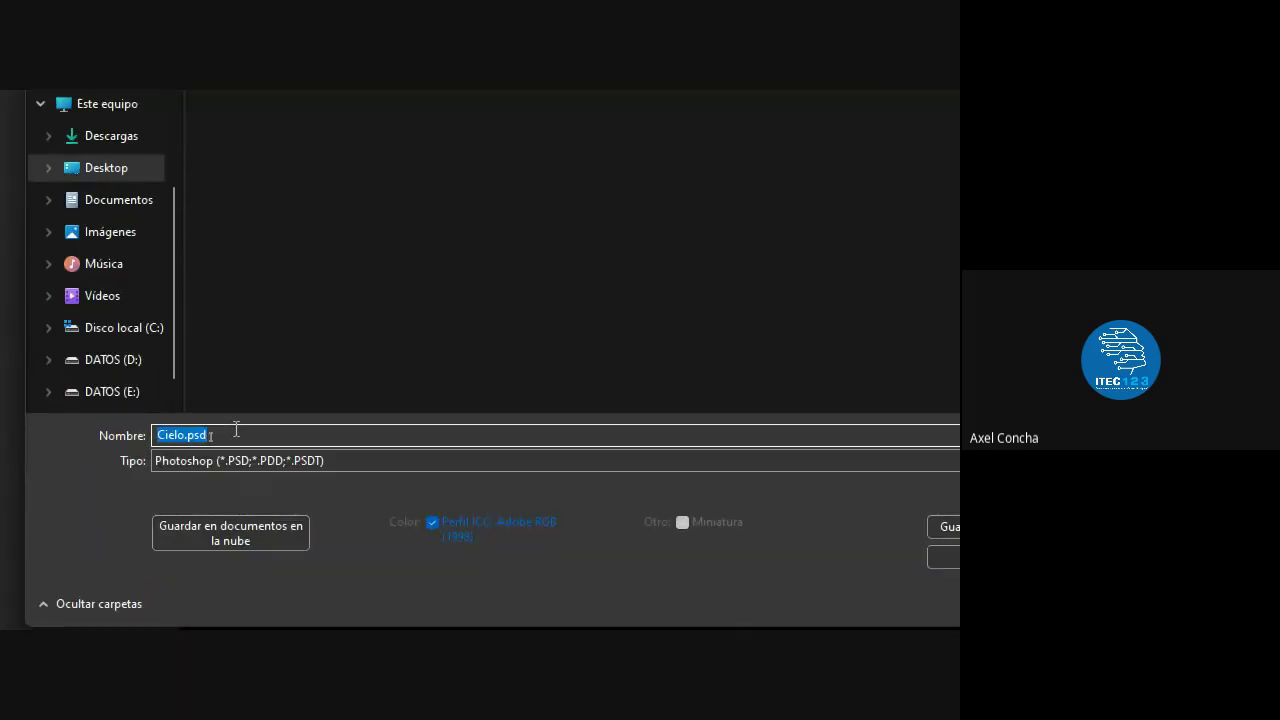
pyautogui.write('Trabjo')
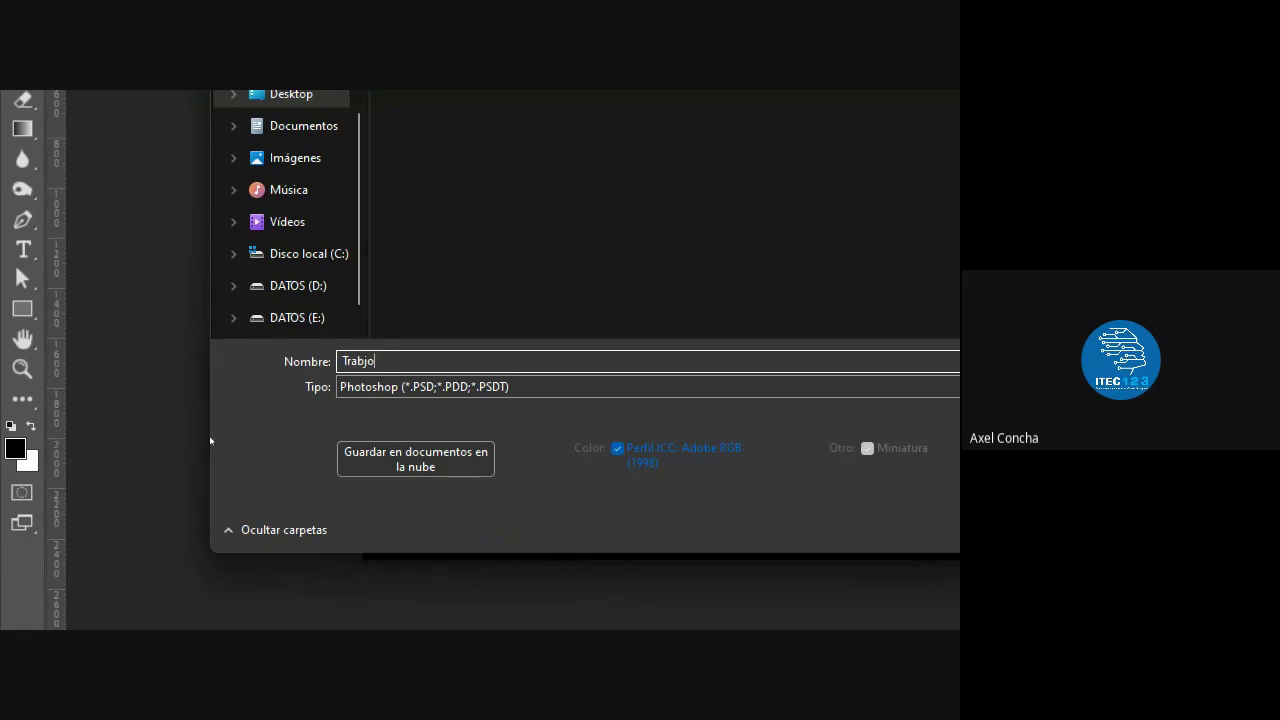
pyautogui.press('BackSpace')
pyautogui.press('BackSpace')
pyautogui.write('ajo - Cñase')
pyautogui.press('BackSpace')
pyautogui.press('BackSpace')
pyautogui.press('BackSpace')
pyautogui.press('BackSpace')
pyautogui.write('lase 0')
pyautogui.write('2')
# Keep Photoshop (*.PSD) format, save to the Desktop, and accept maximum compatibility
pyautogui.click(490, 386)
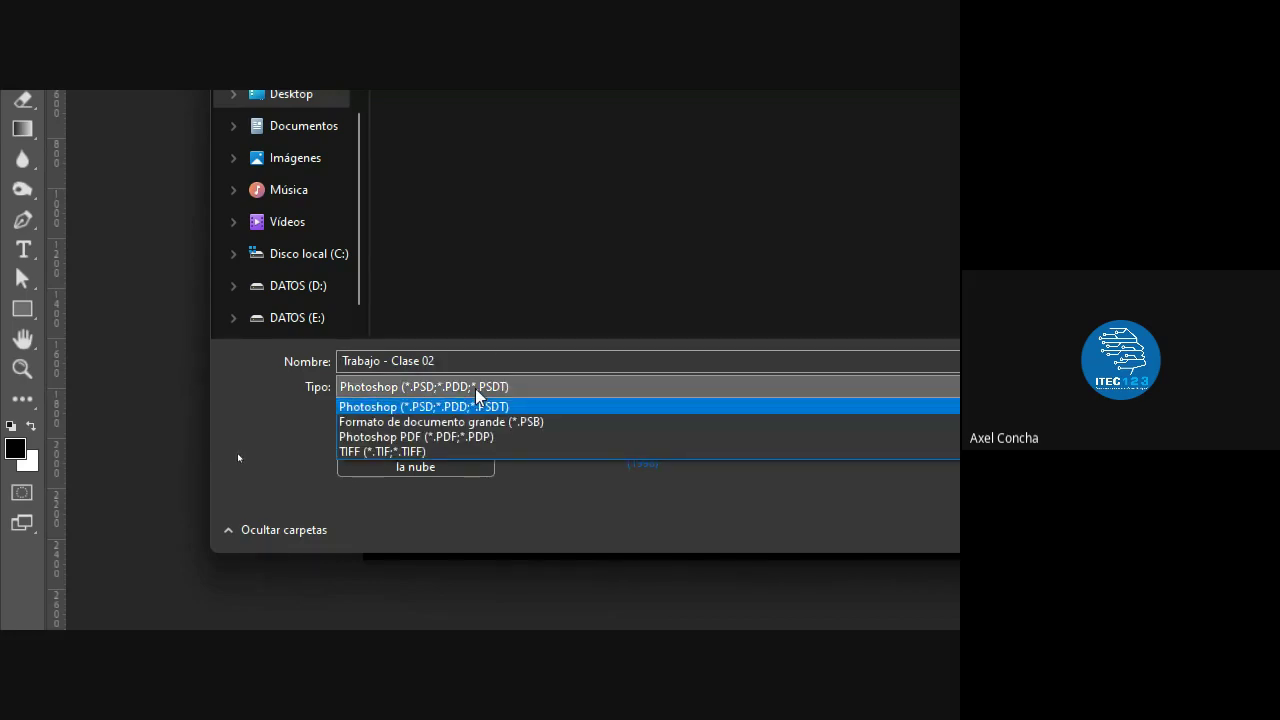
pyautogui.click(386, 407)
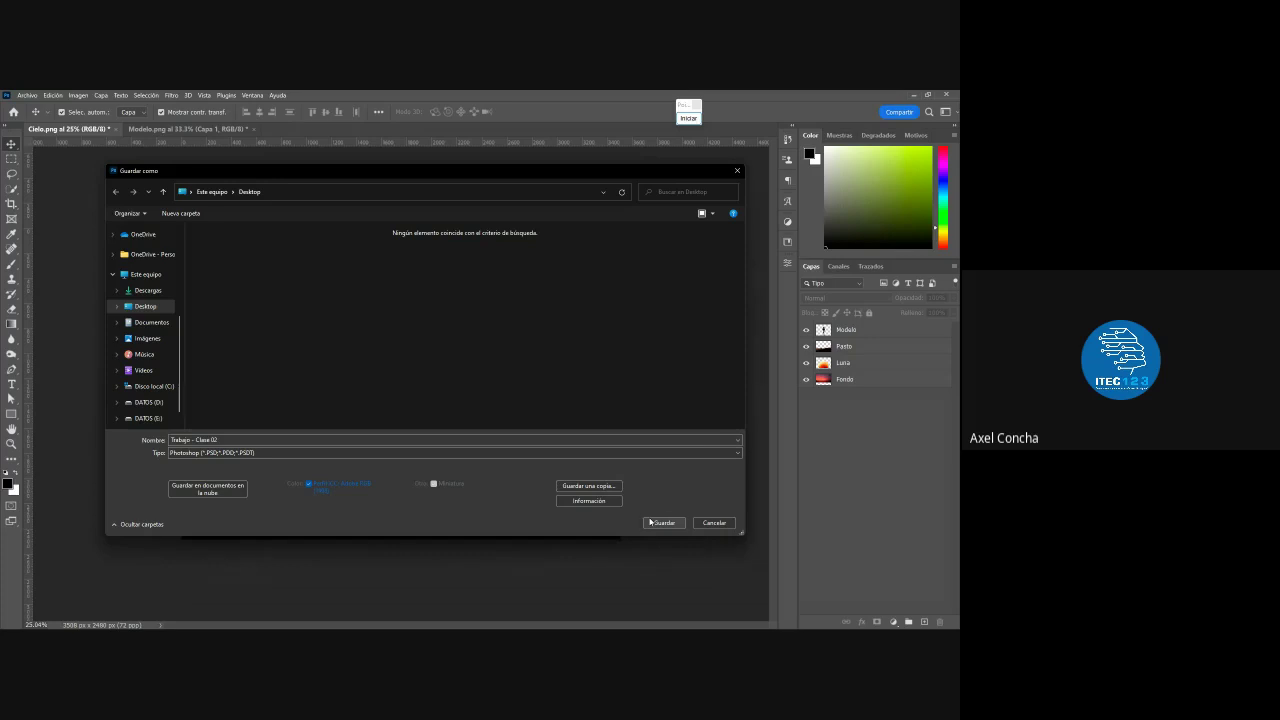
pyautogui.click(663, 522)
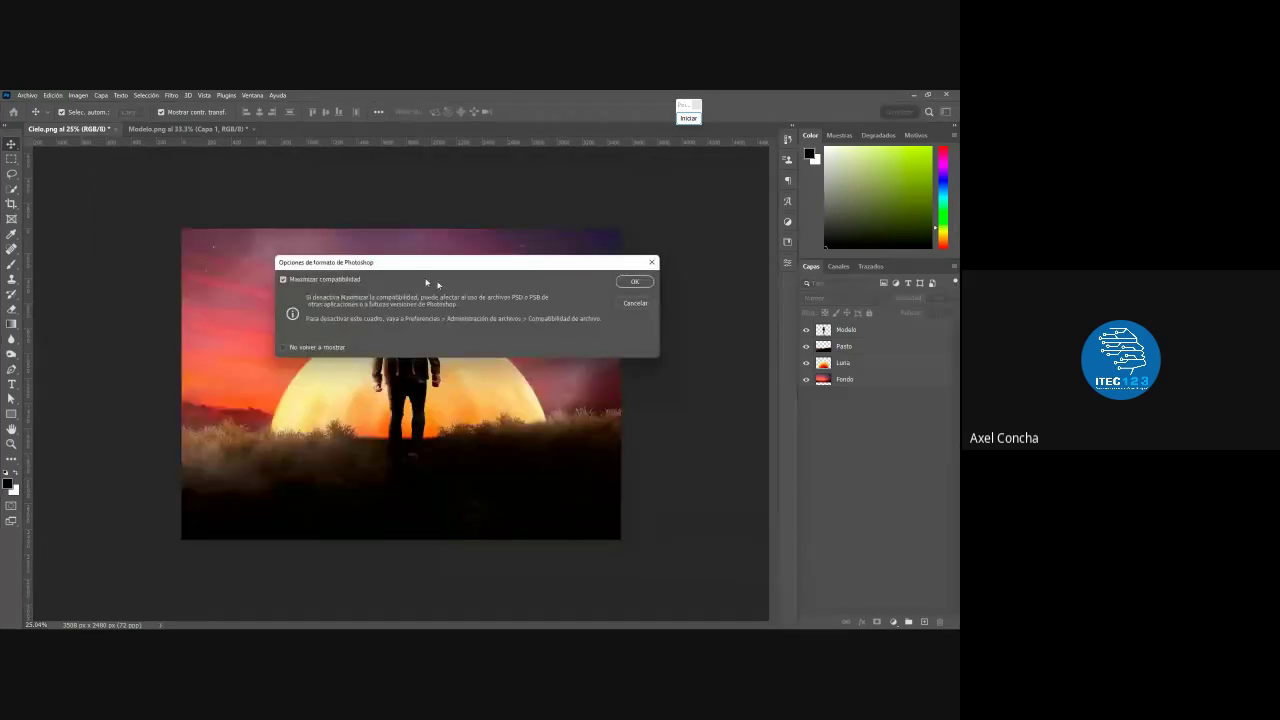
pyautogui.click(643, 282)
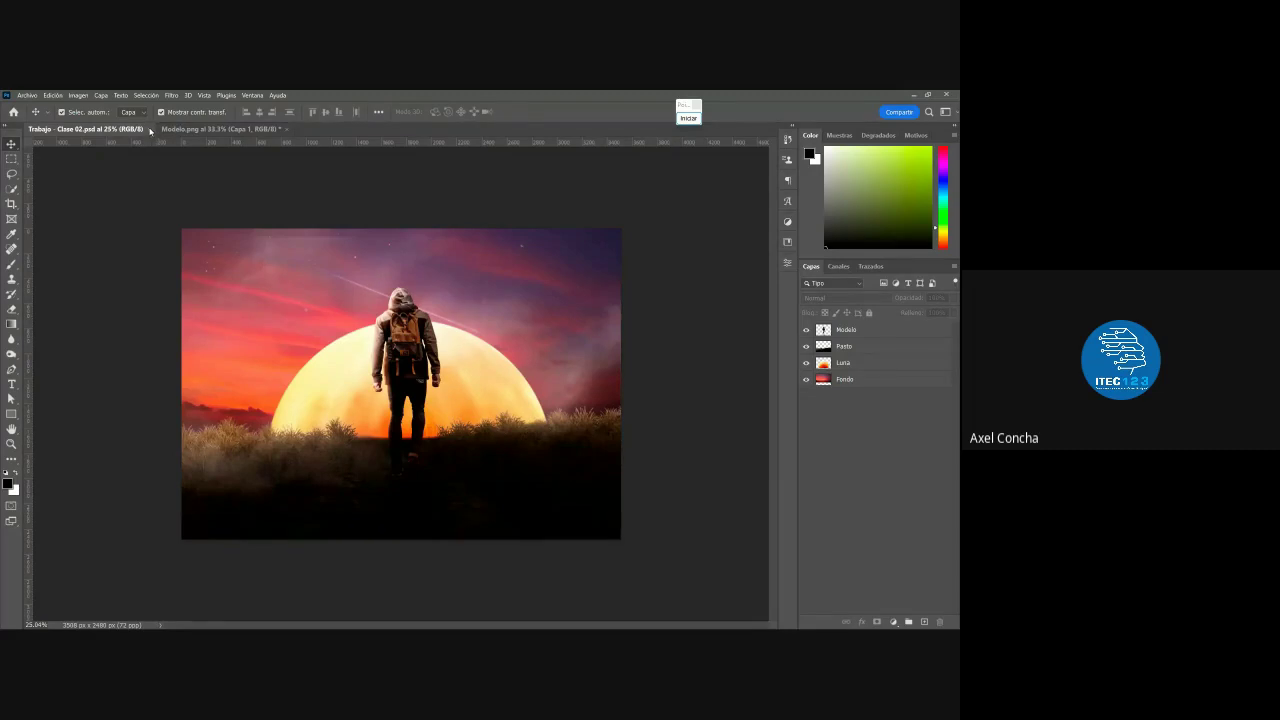
# Close both open documents and Photoshop, then move the saved PSD icon on the desktop
pyautogui.click(149, 130)
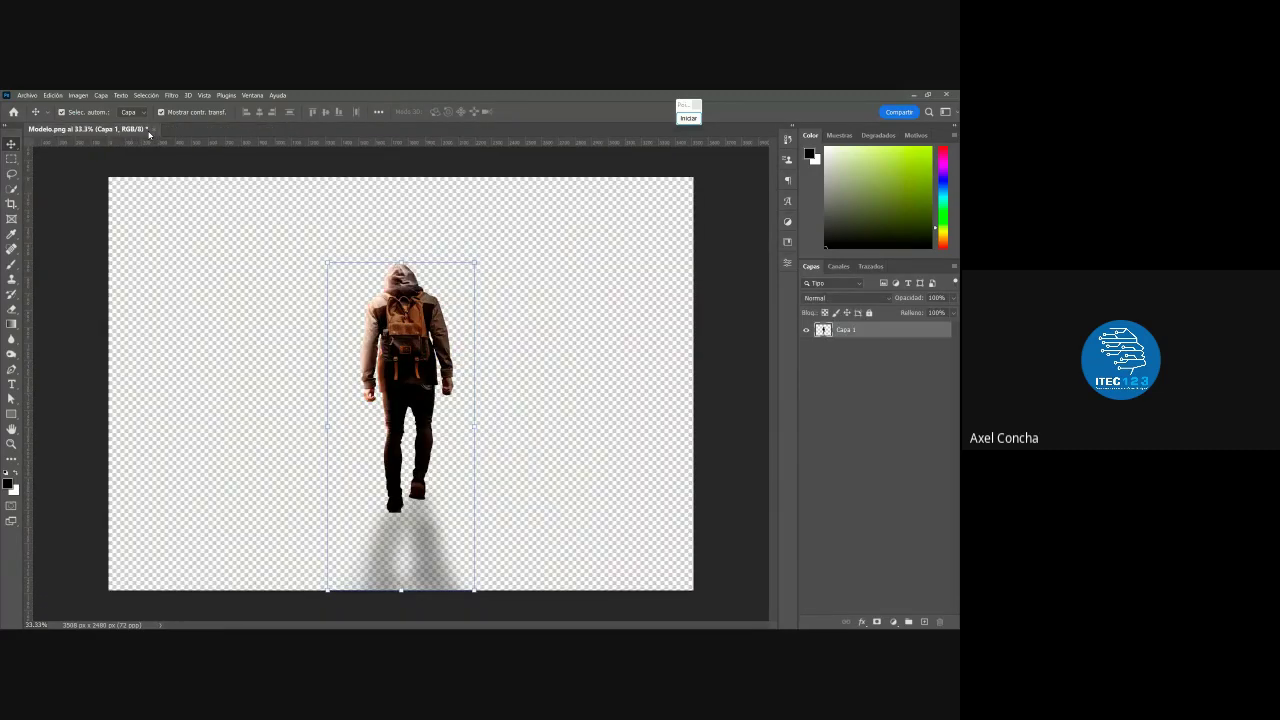
pyautogui.click(148, 130)
pyautogui.click(944, 95)
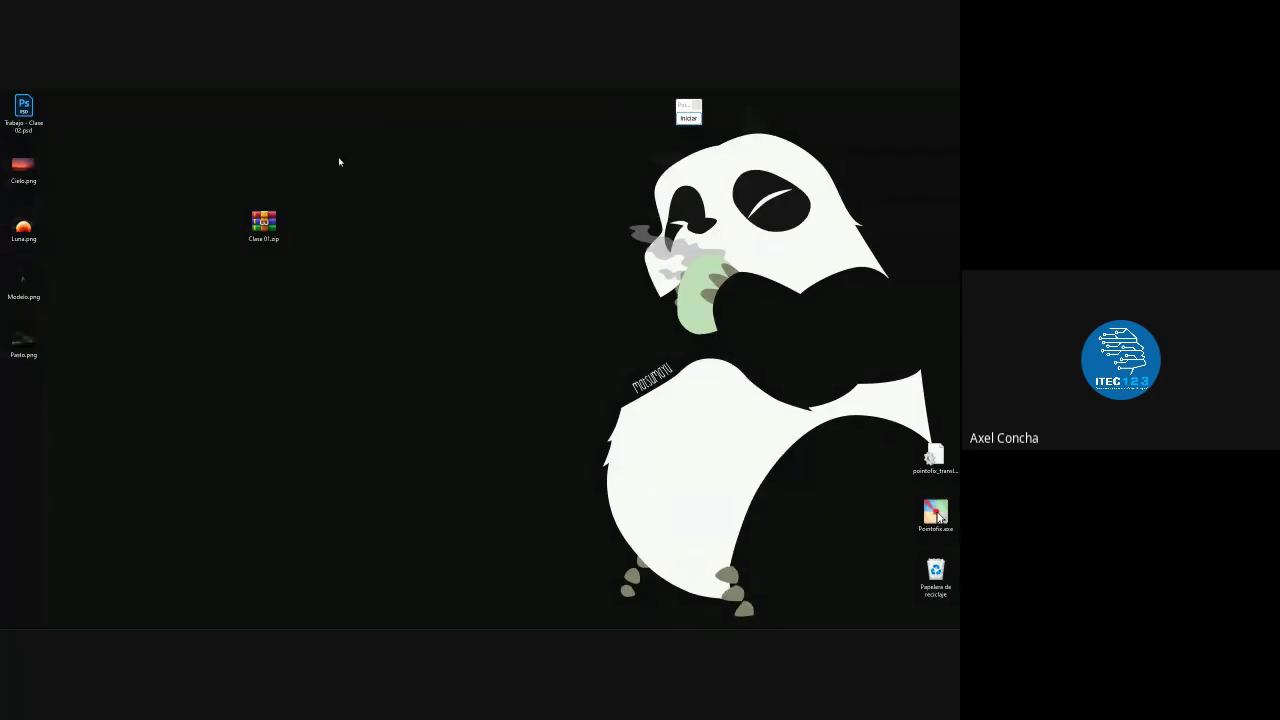
pyautogui.moveTo(203, 206); pyautogui.dragTo(213, 228)
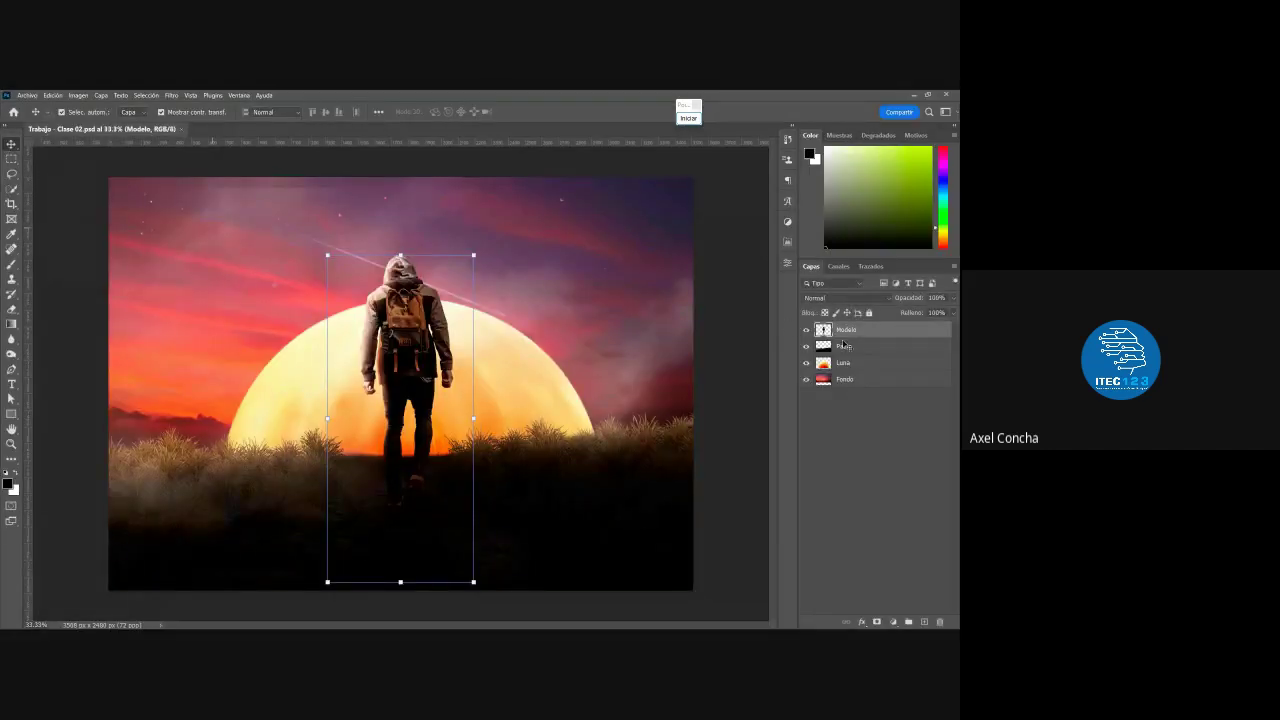
# Move the hiker back to the moon's centre and nudge the grass slightly down-right
pyautogui.click(843, 347)
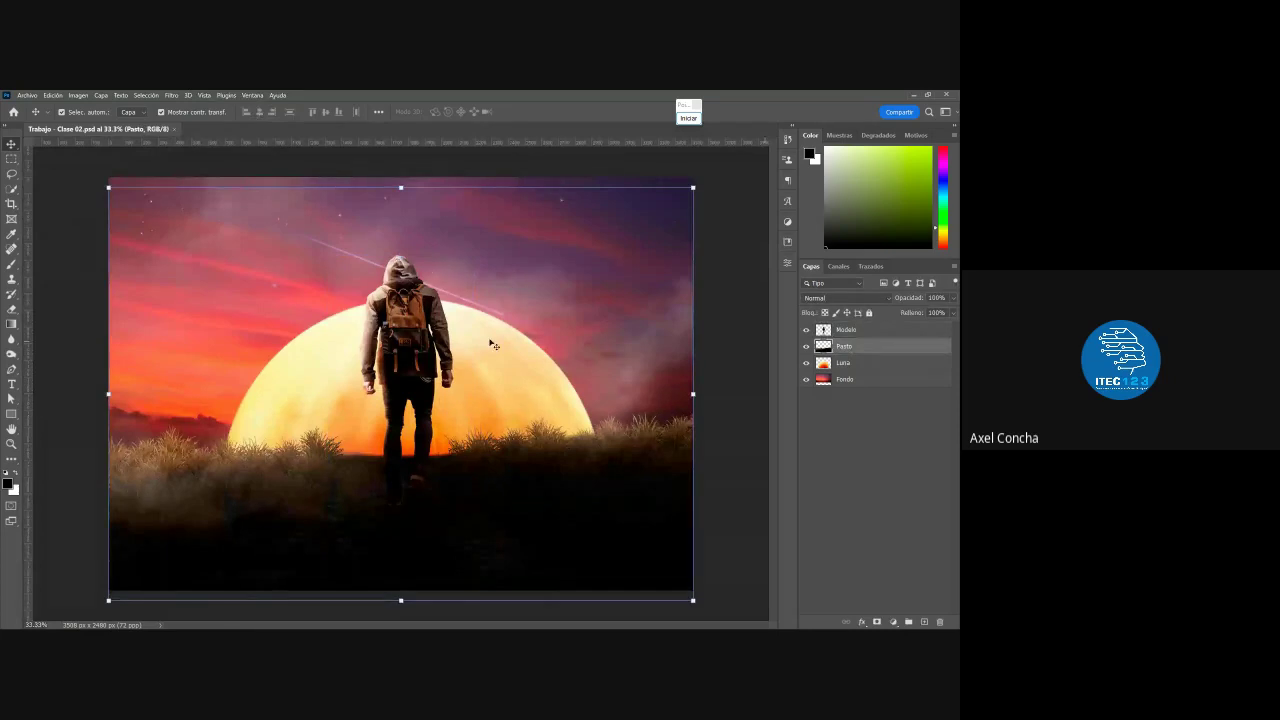
pyautogui.moveTo(410, 359); pyautogui.dragTo(547, 427)
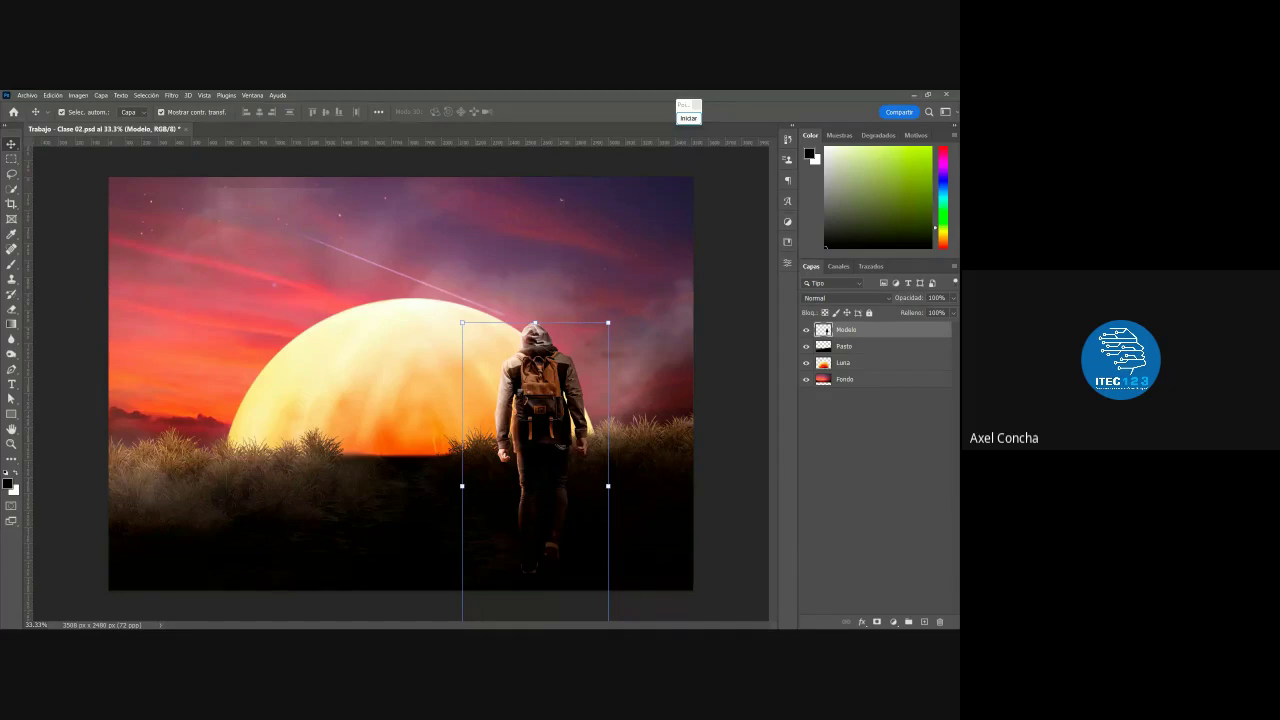
pyautogui.moveTo(573, 400); pyautogui.dragTo(433, 352)
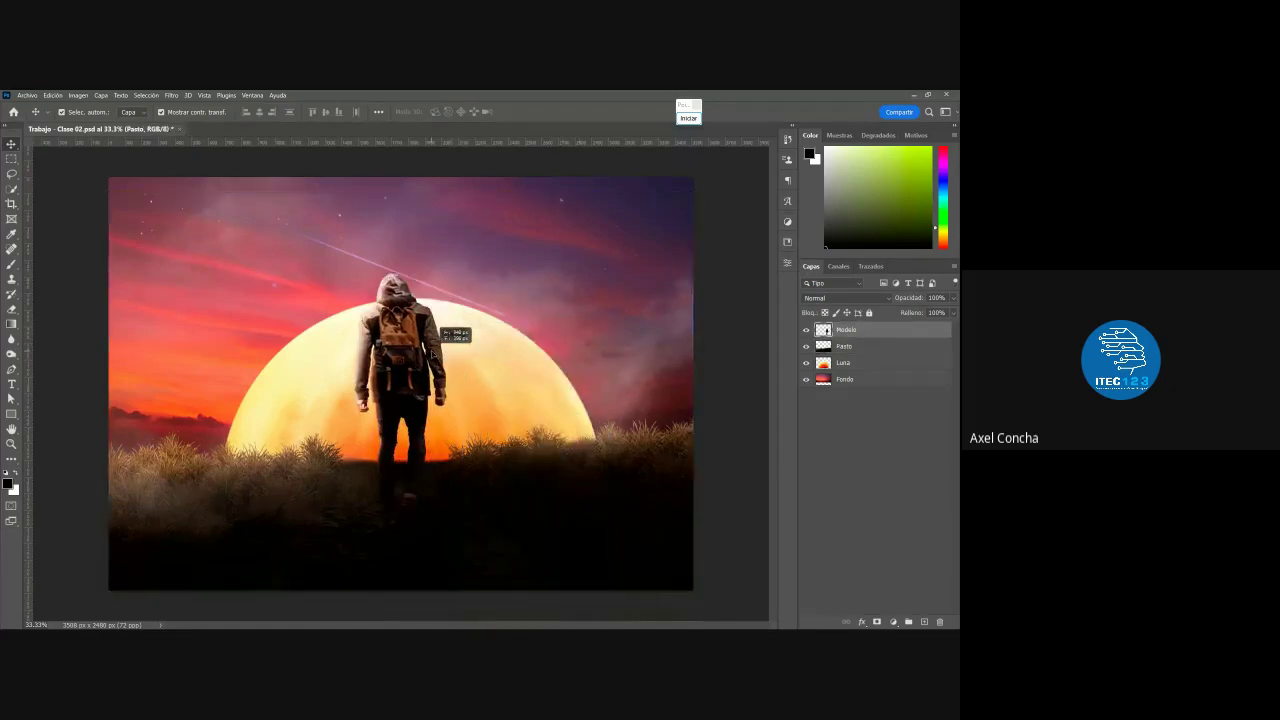
pyautogui.moveTo(569, 435)
pyautogui.mouseDown()
pyautogui.moveTo(586, 452)
pyautogui.moveTo(568, 450)
pyautogui.mouseUp()
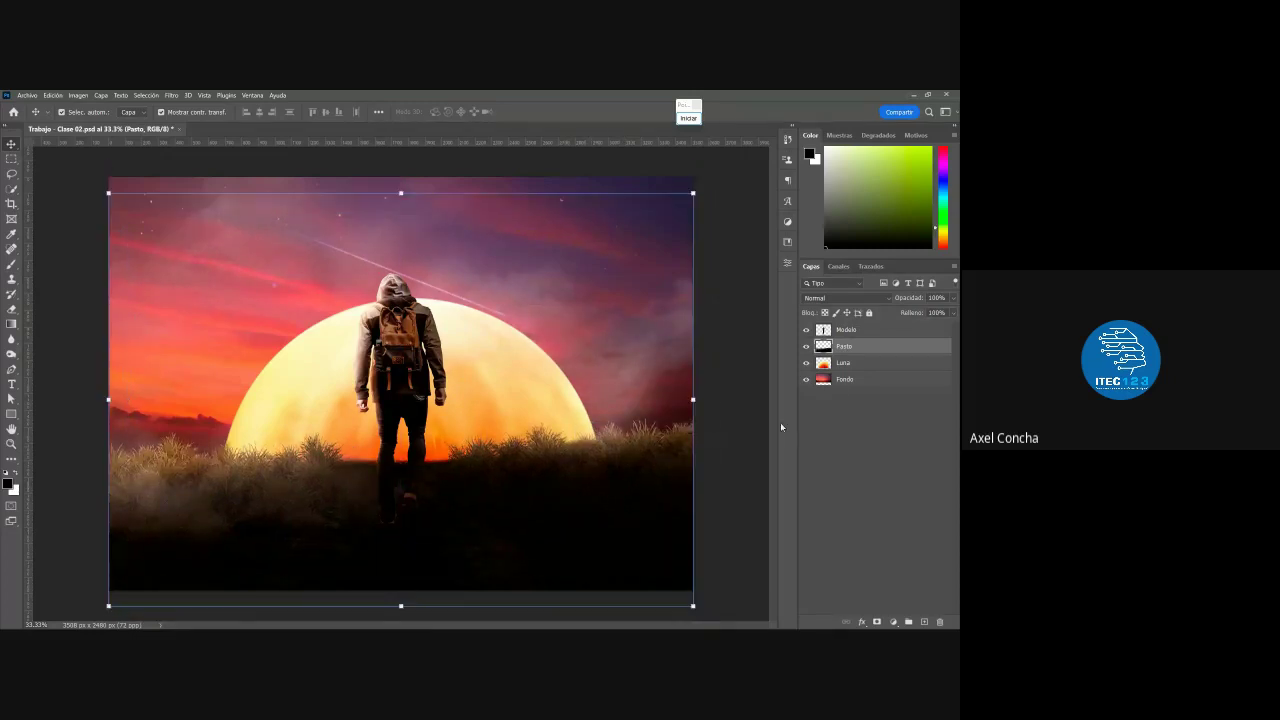
# Shift the hiker left and down over the grass, then test and undo a sky move
pyautogui.click(843, 362)
pyautogui.click(845, 329)
pyautogui.moveTo(443, 375); pyautogui.dragTo(421, 387)
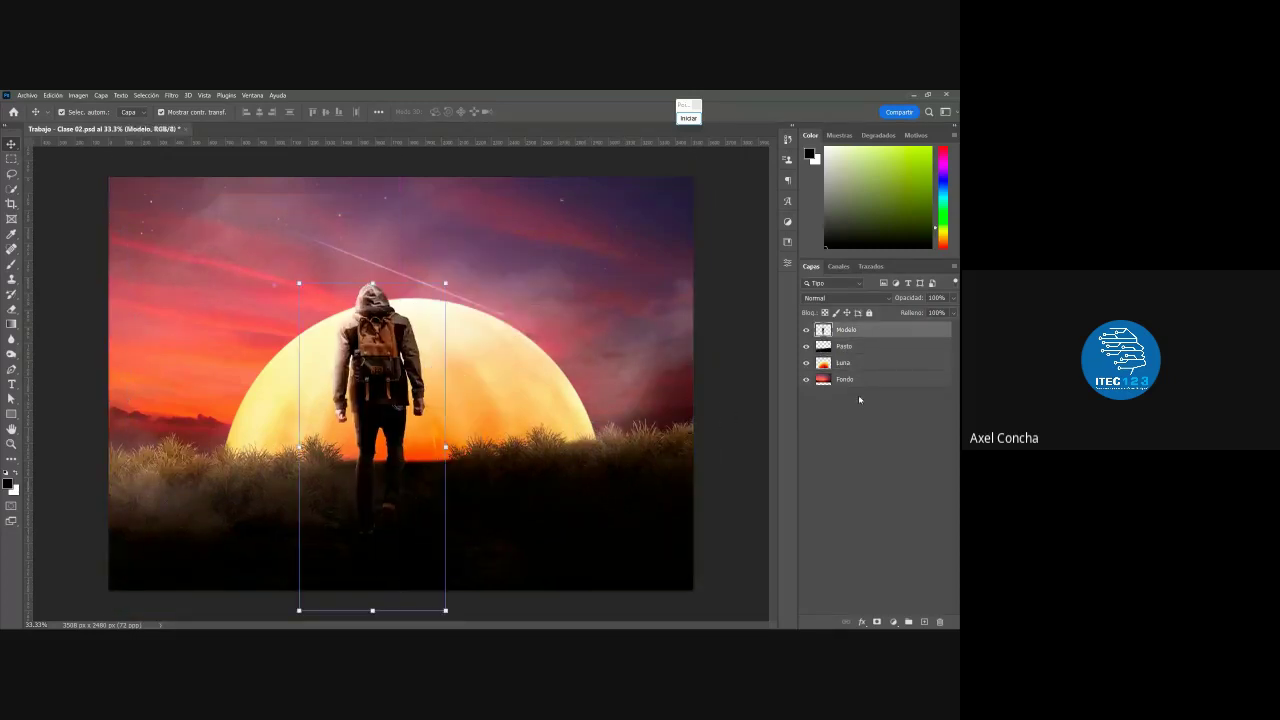
pyautogui.click(600, 224)
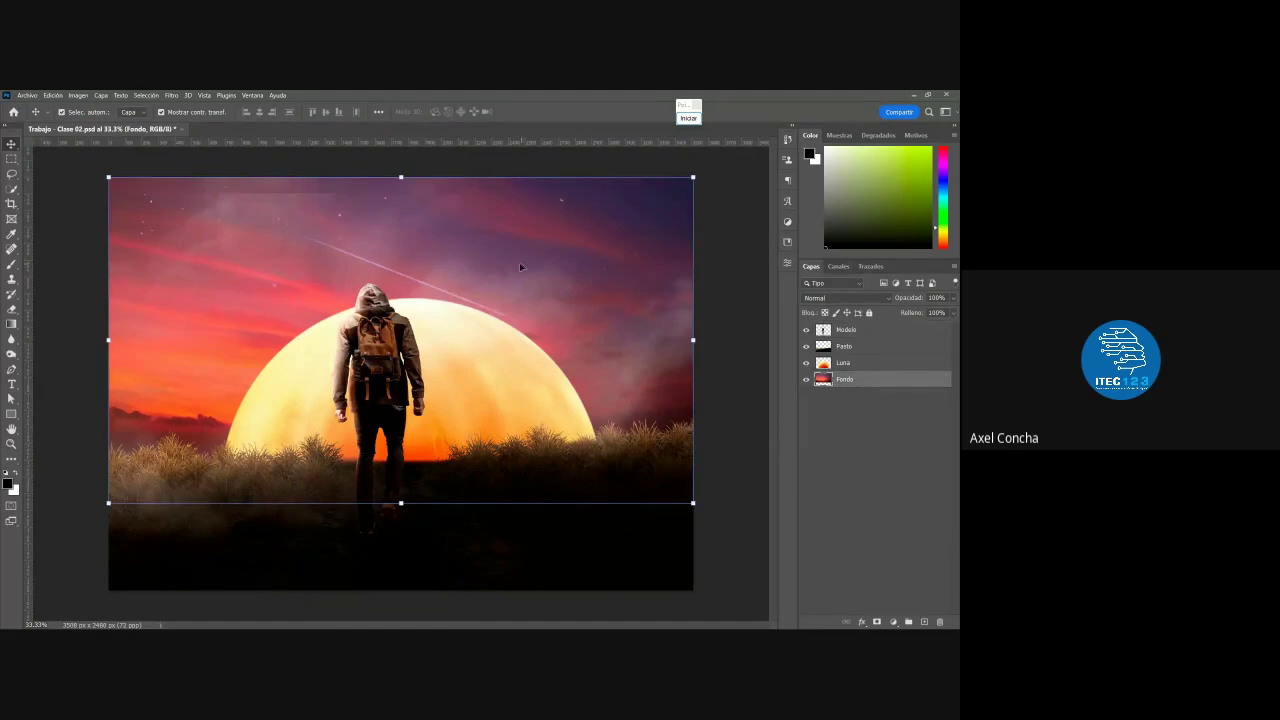
pyautogui.moveTo(520, 267); pyautogui.dragTo(500, 405)
pyautogui.hotkey('ctrl', 'z')
# Re-save as the Photoshop file Trabajo - Clase 02.psd and switch to the Meet call
pyautogui.click(27, 95)
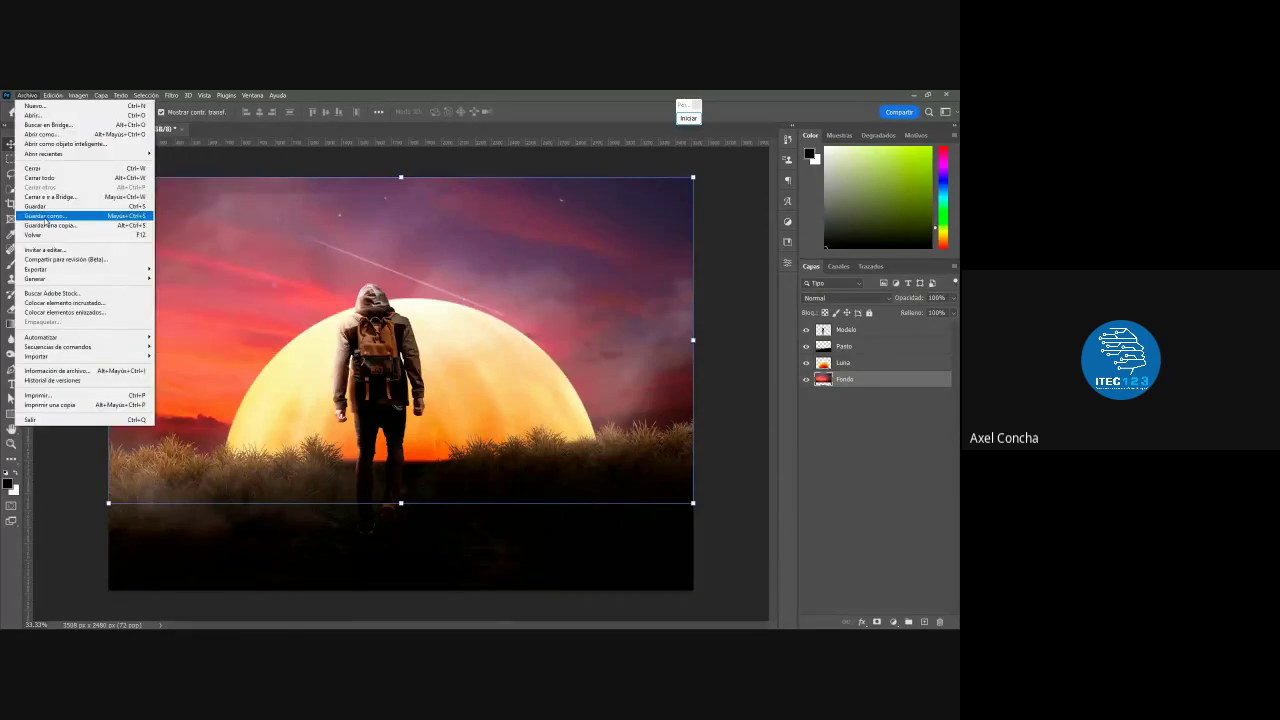
pyautogui.click(45, 215)
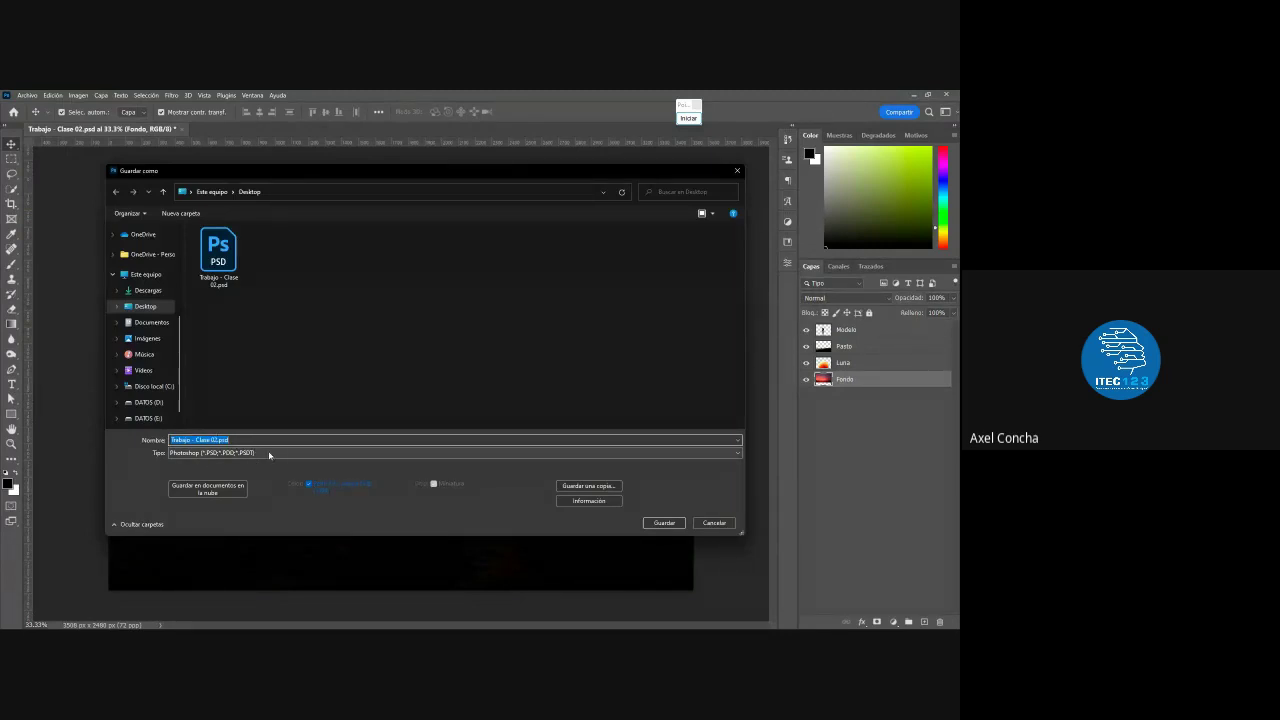
pyautogui.click(664, 522)
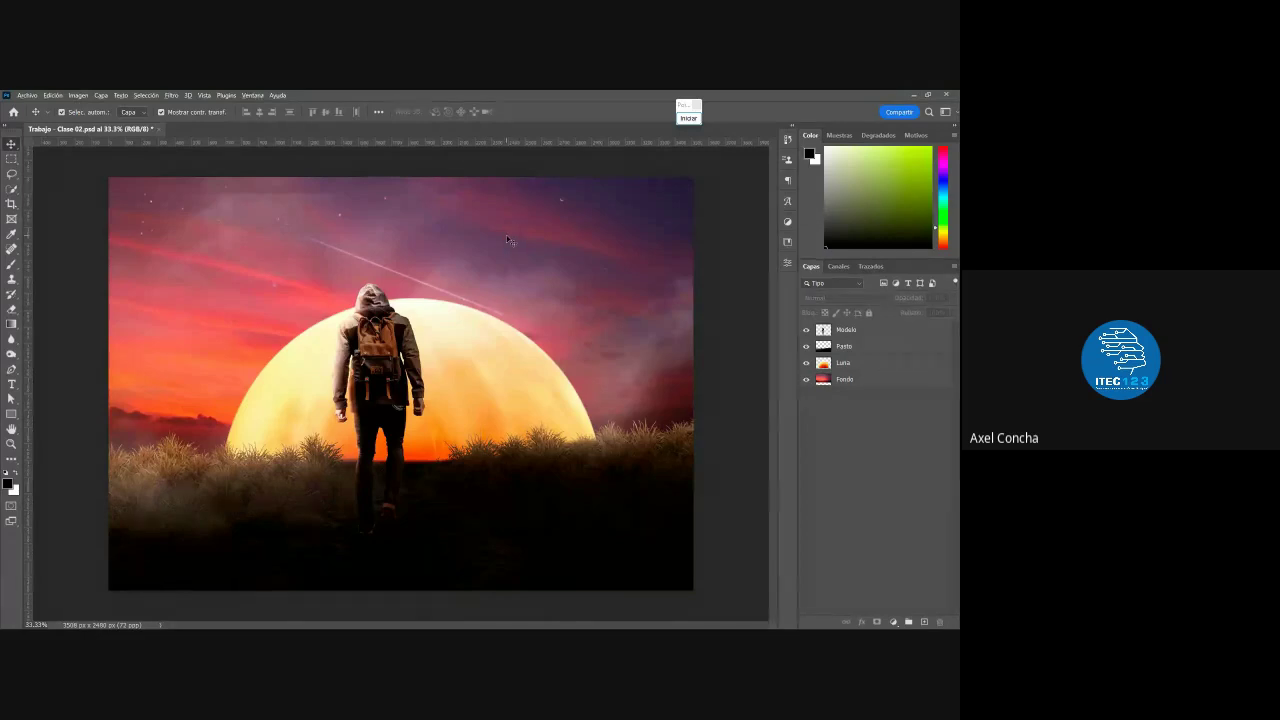
pyautogui.hotkey('alt', 'Tab')
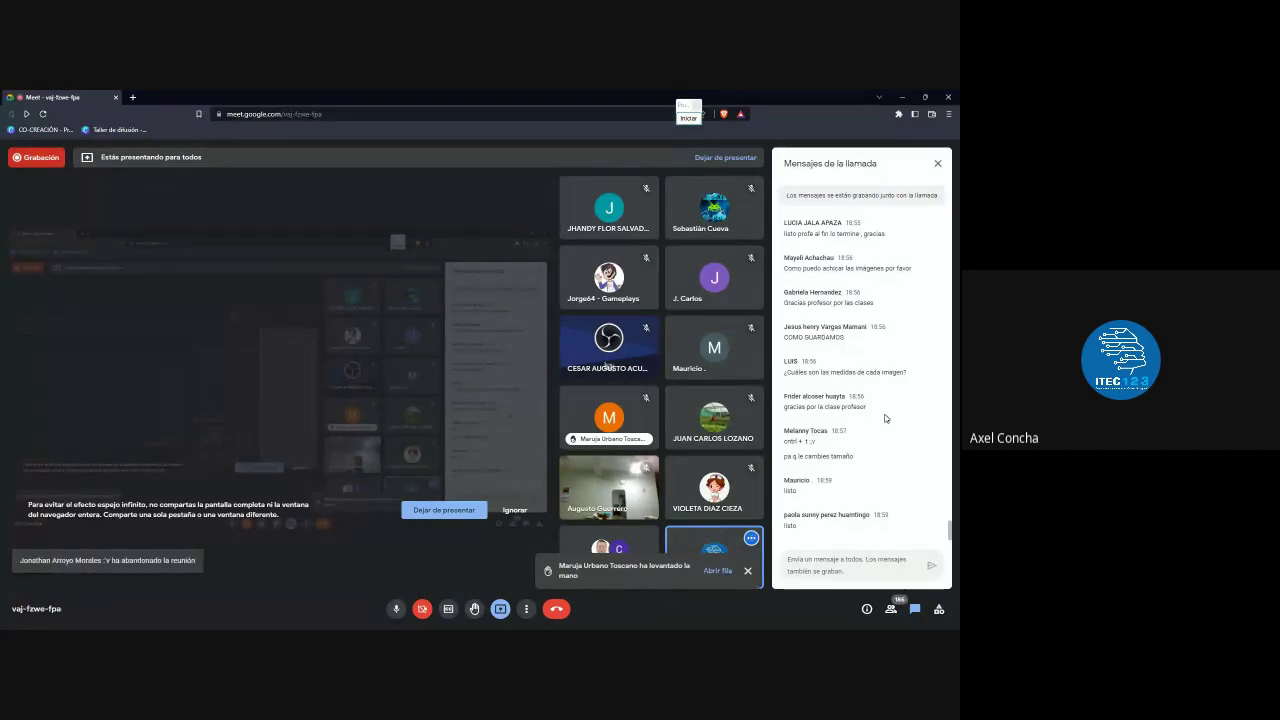
pyautogui.scroll(2, 885, 418)
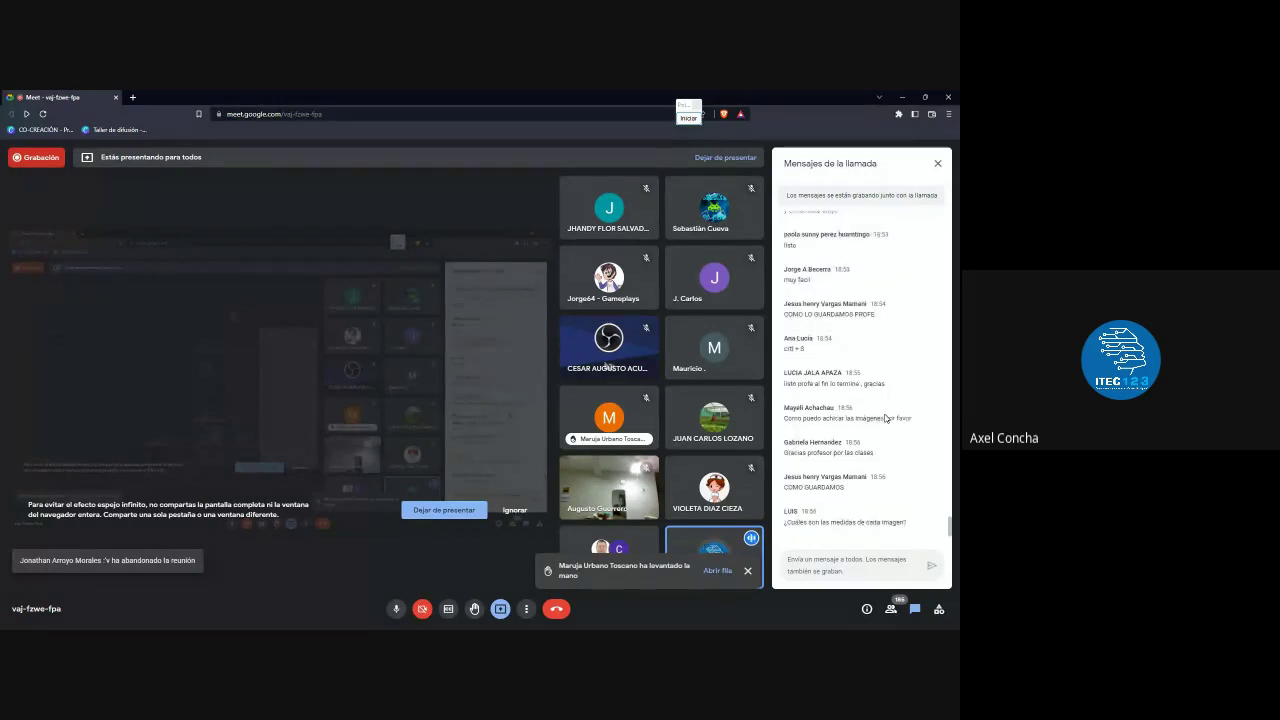
pyautogui.scroll(2, 885, 418)
pyautogui.scroll(1, 885, 418)
pyautogui.scroll(1, 885, 418)
pyautogui.scroll(1, 885, 418)
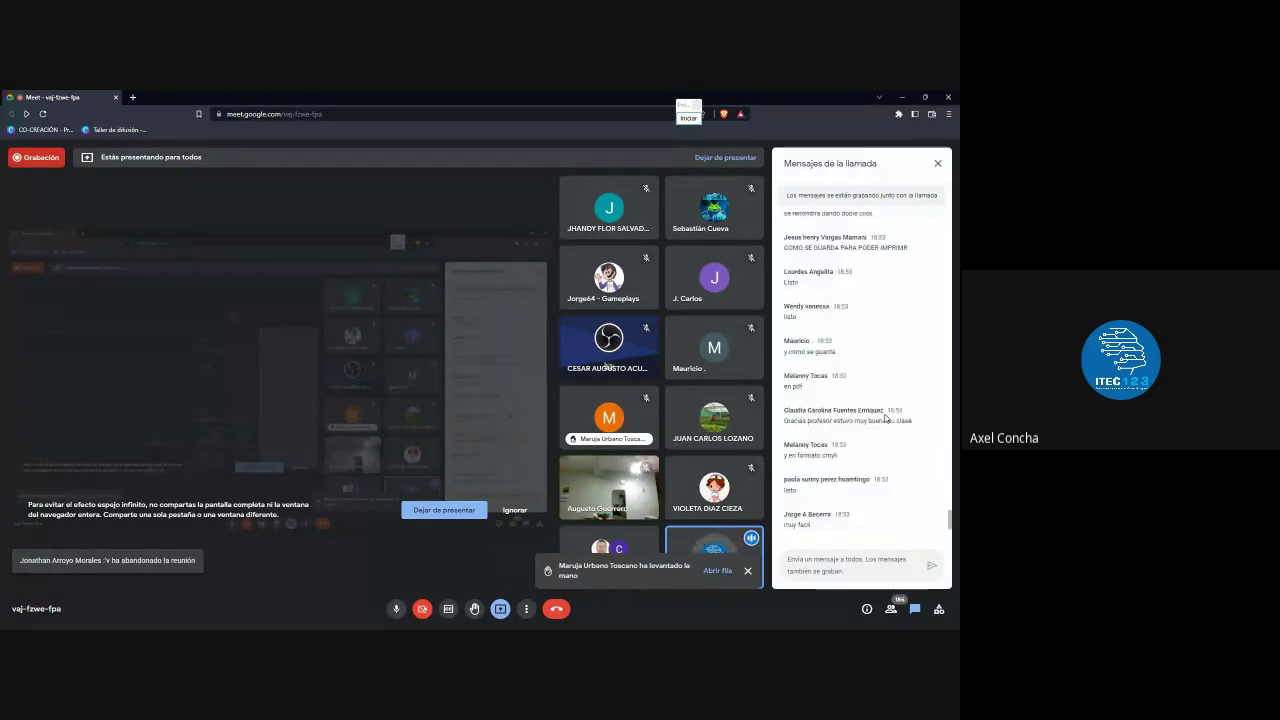
pyautogui.scroll(1, 885, 418)
pyautogui.scroll(-2, 885, 418)
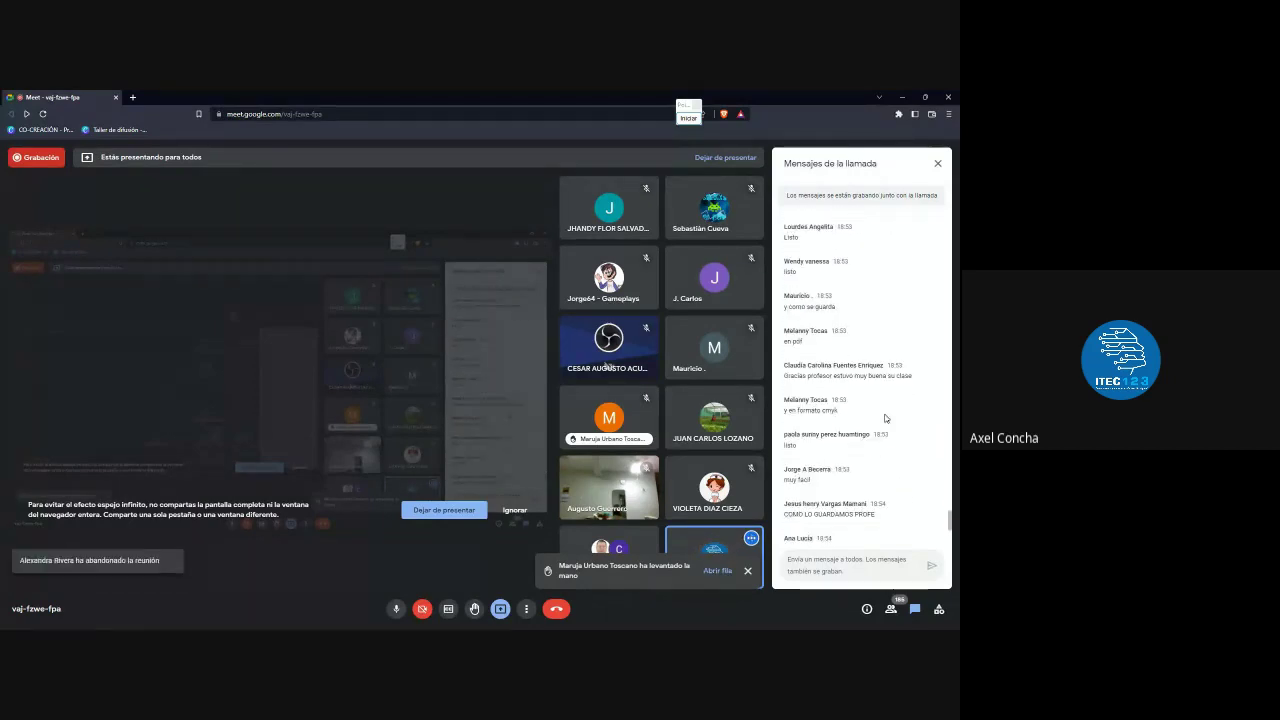
pyautogui.scroll(-2, 885, 418)
pyautogui.scroll(-2, 885, 418)
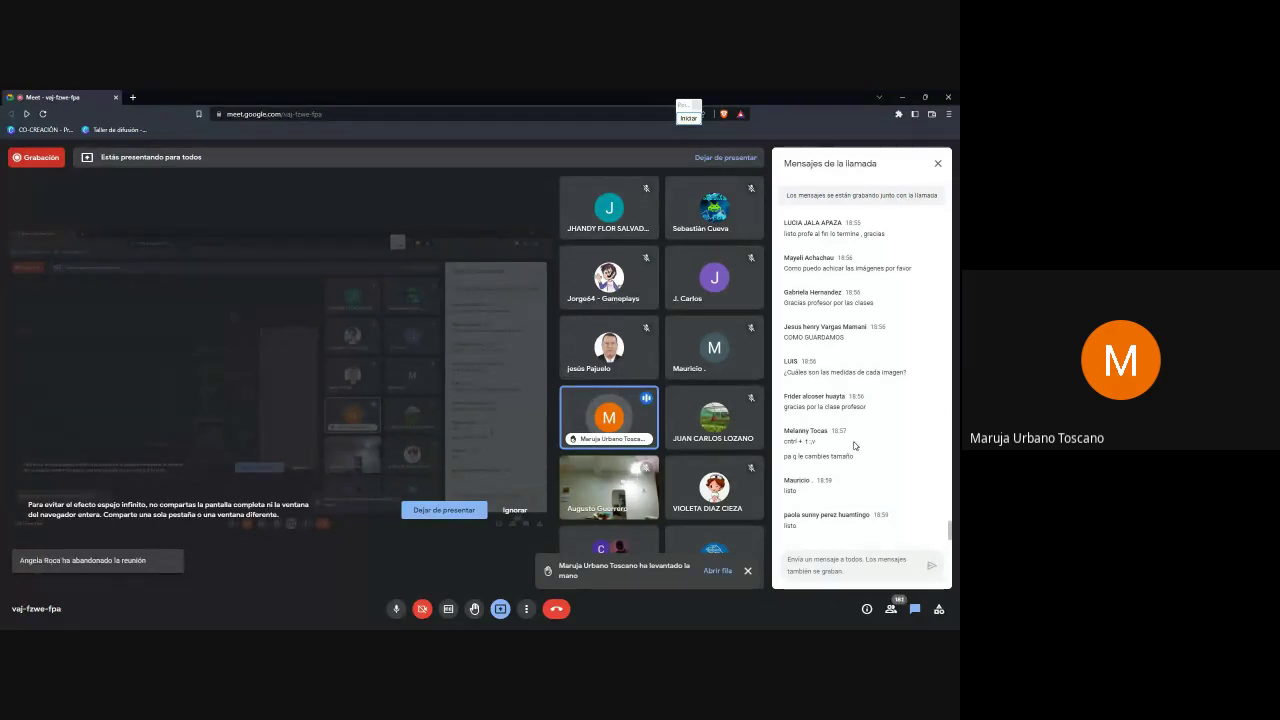
# Scroll up through the Meet chat, then minimize the call window to reveal Photoshop
pyautogui.scroll(1, 870, 455)
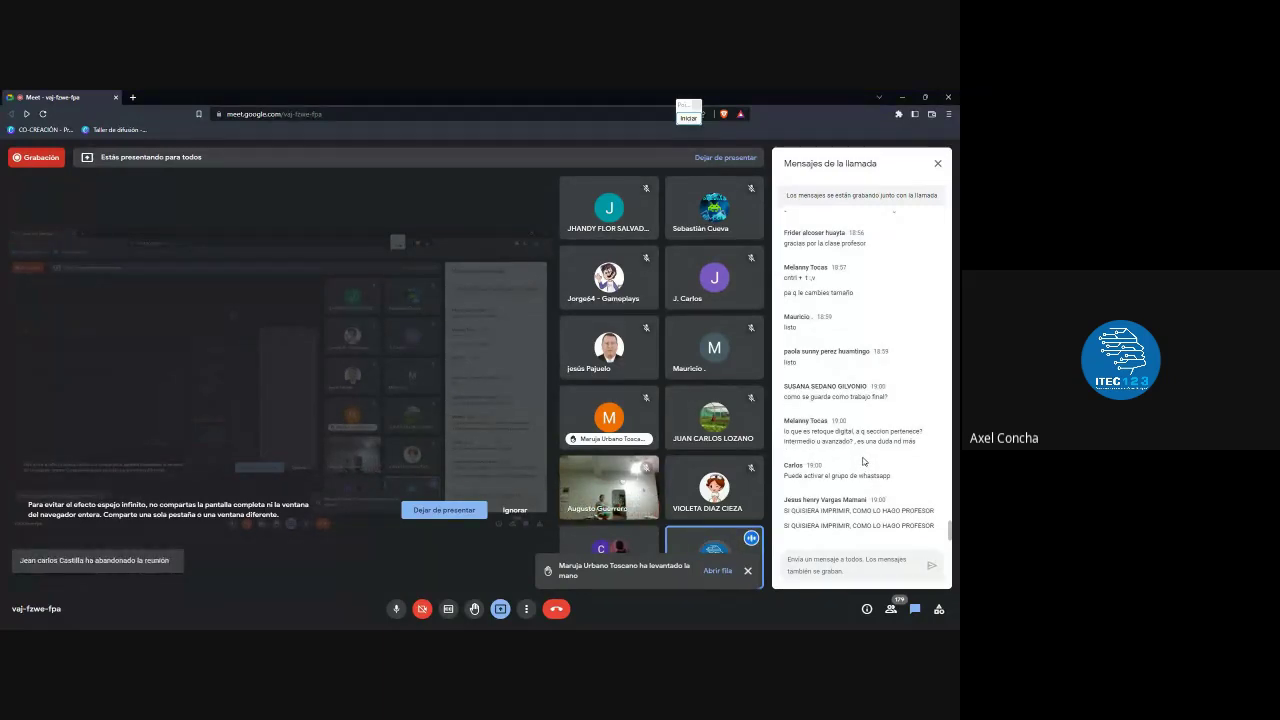
pyautogui.scroll(1, 839, 381)
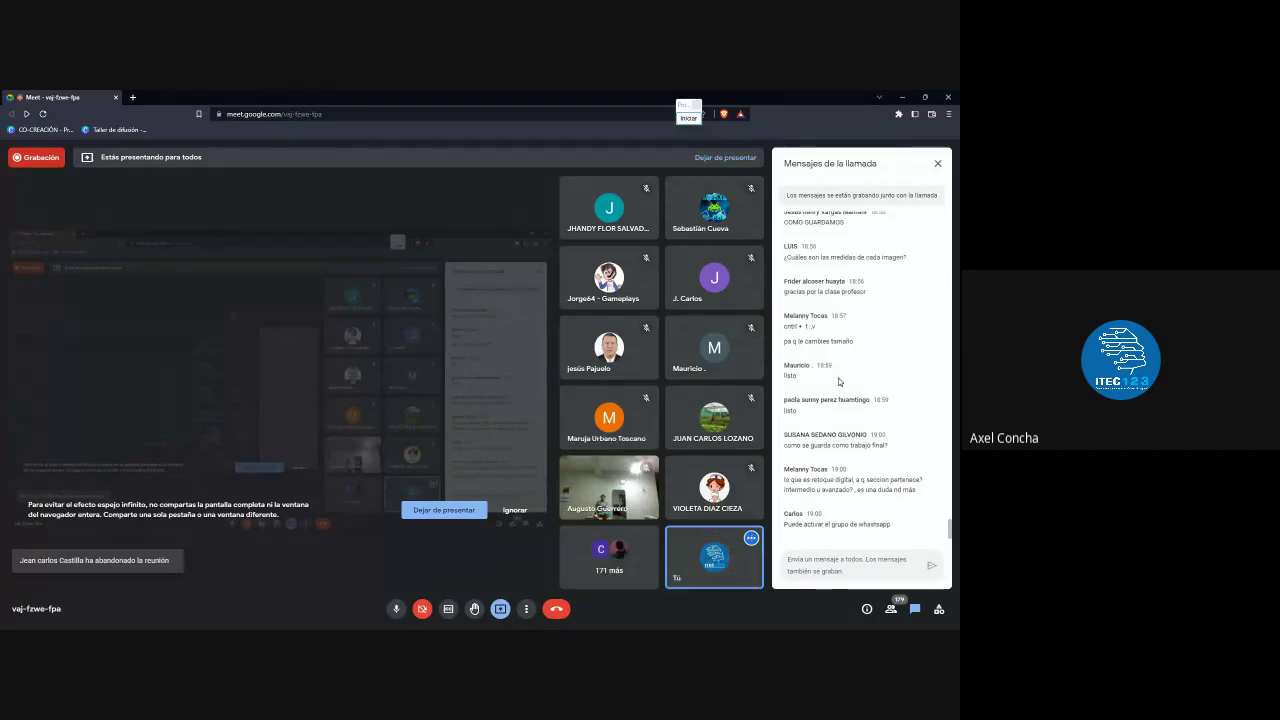
pyautogui.click(901, 97)
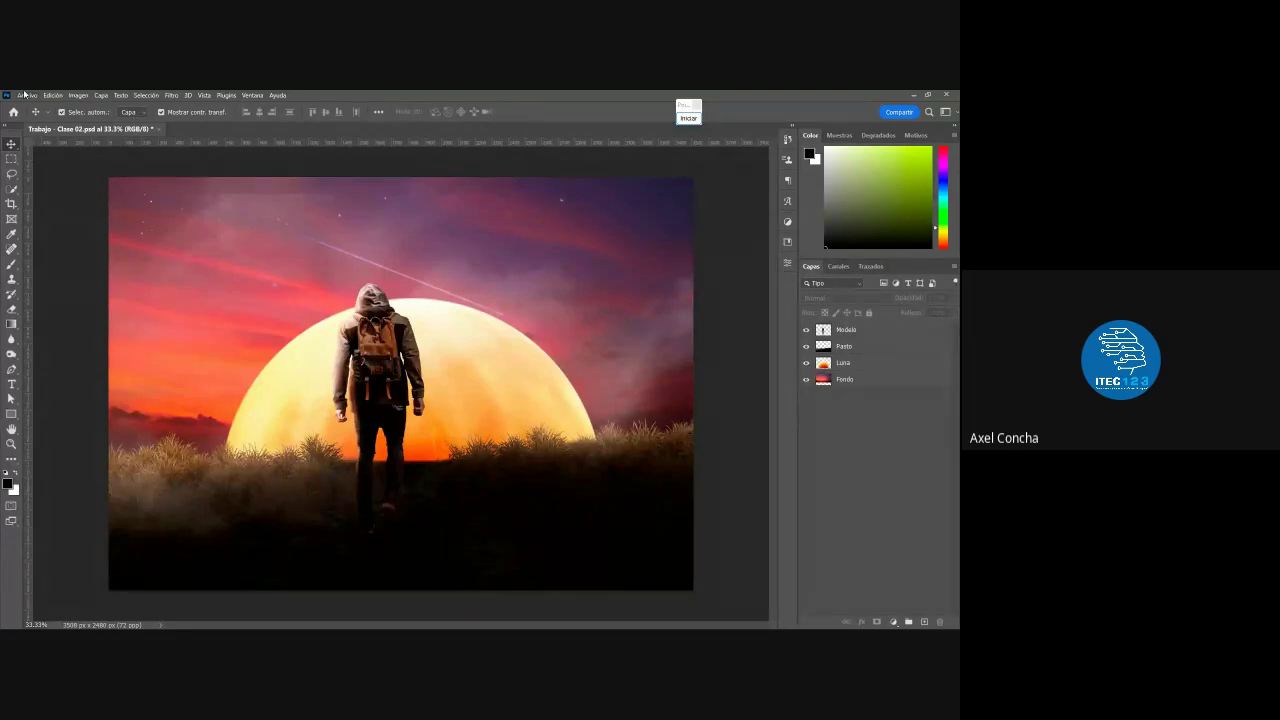
# Check the Guardar como Tipo formats, cancel without saving, and reopen the Archivo menu
pyautogui.click(25, 96)
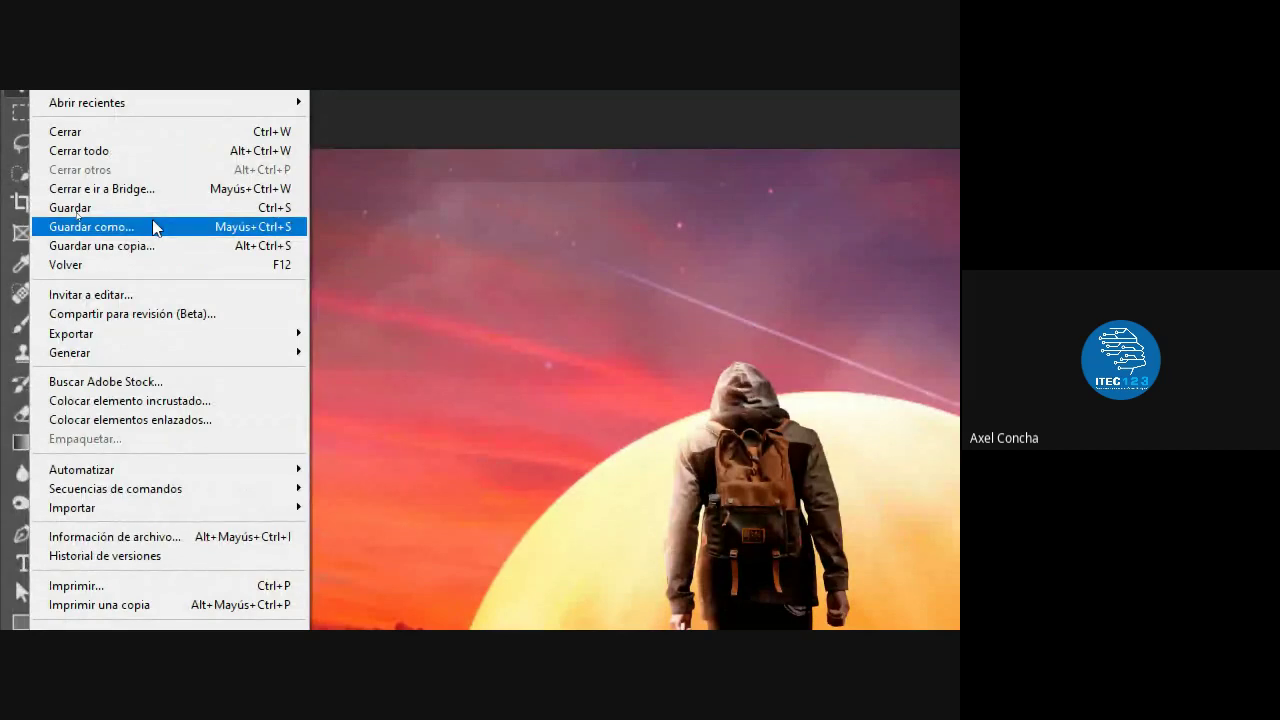
pyautogui.click(155, 228)
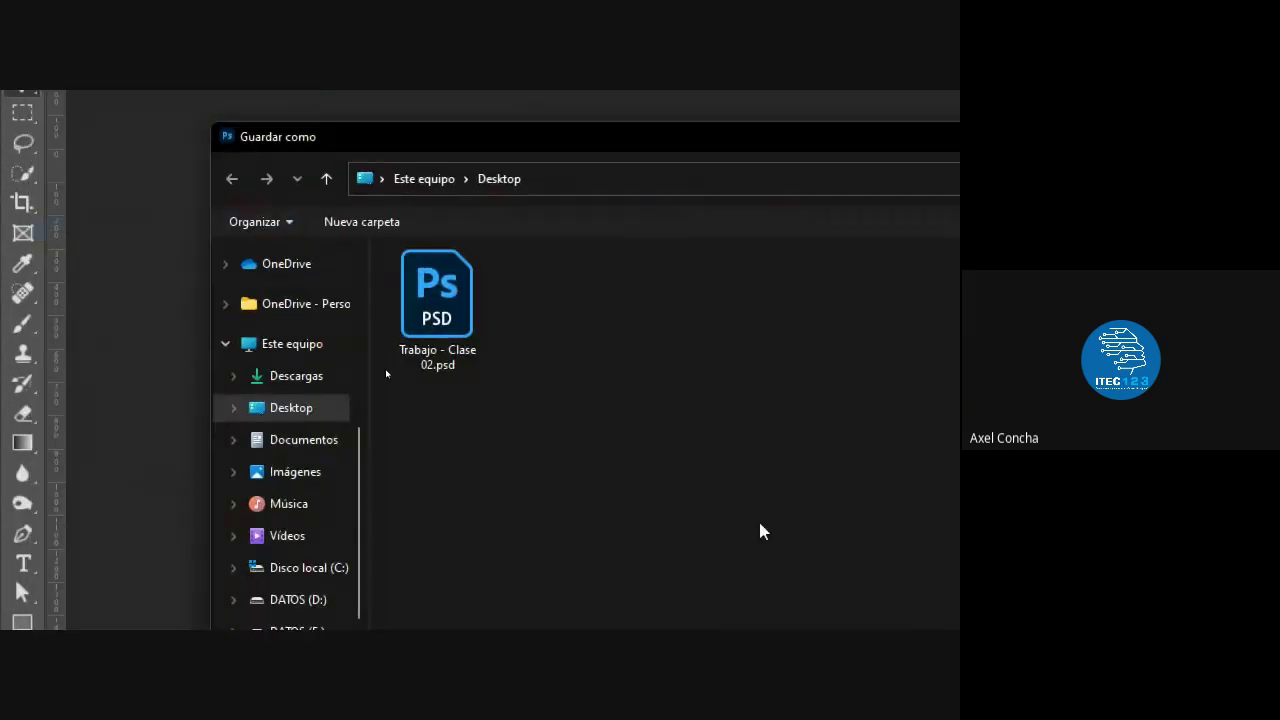
pyautogui.click(374, 356)
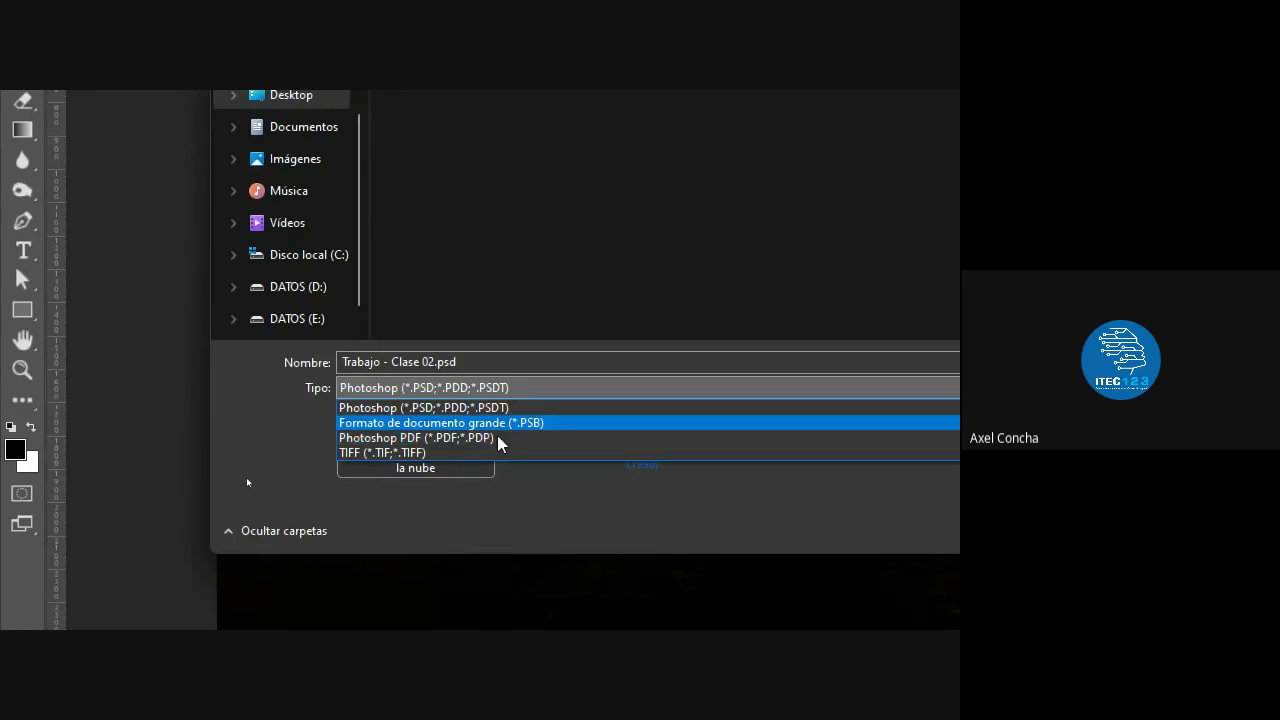
pyautogui.press('Escape')
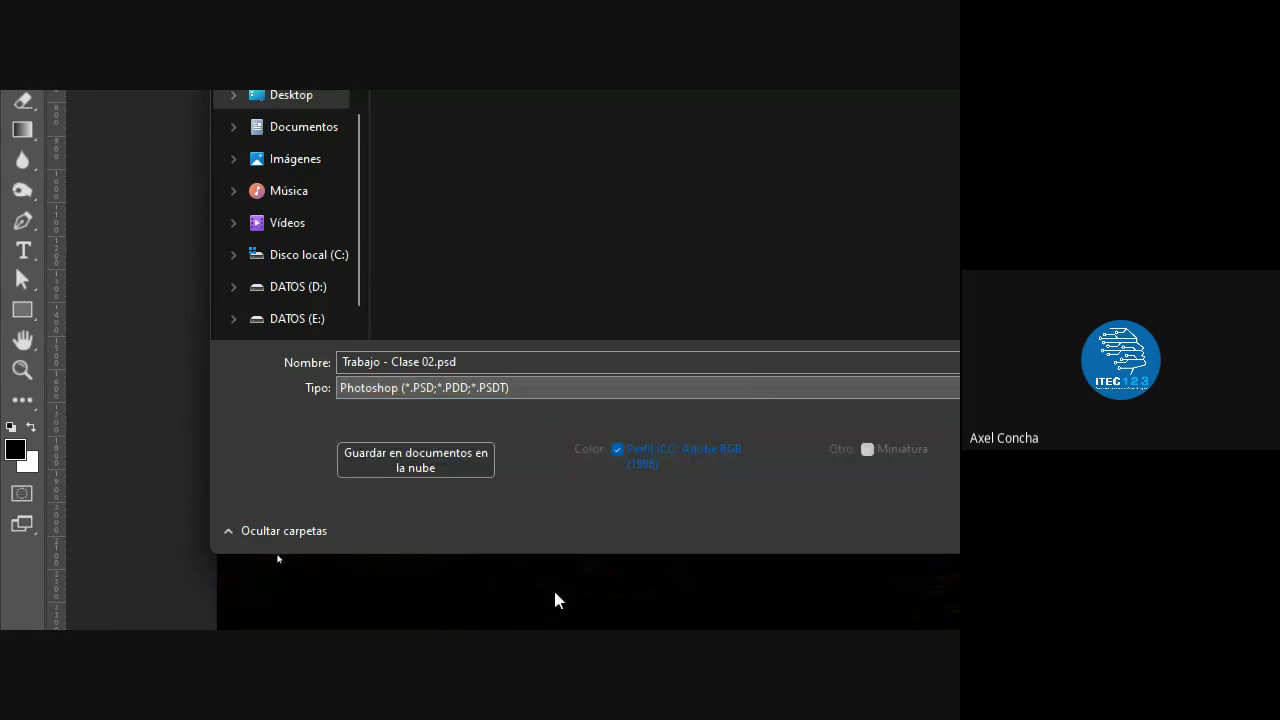
pyautogui.press('Escape')
pyautogui.click(38, 105)
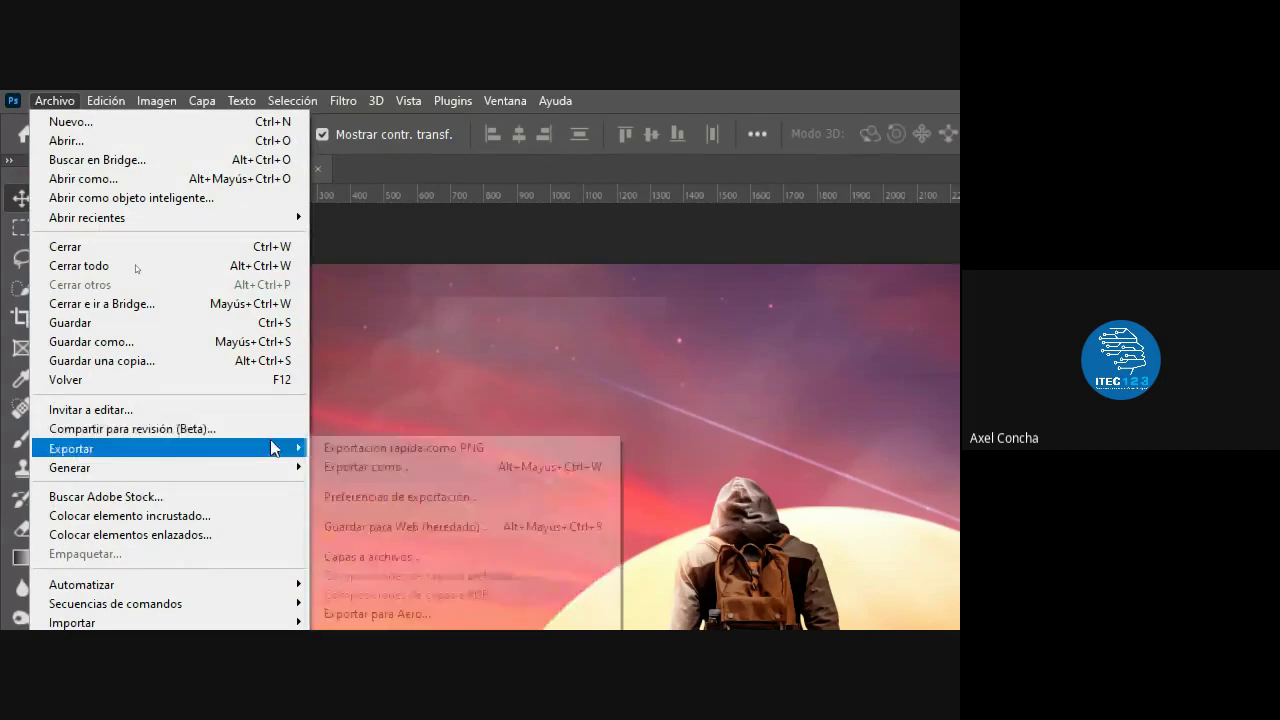
pyautogui.moveTo(71, 448)
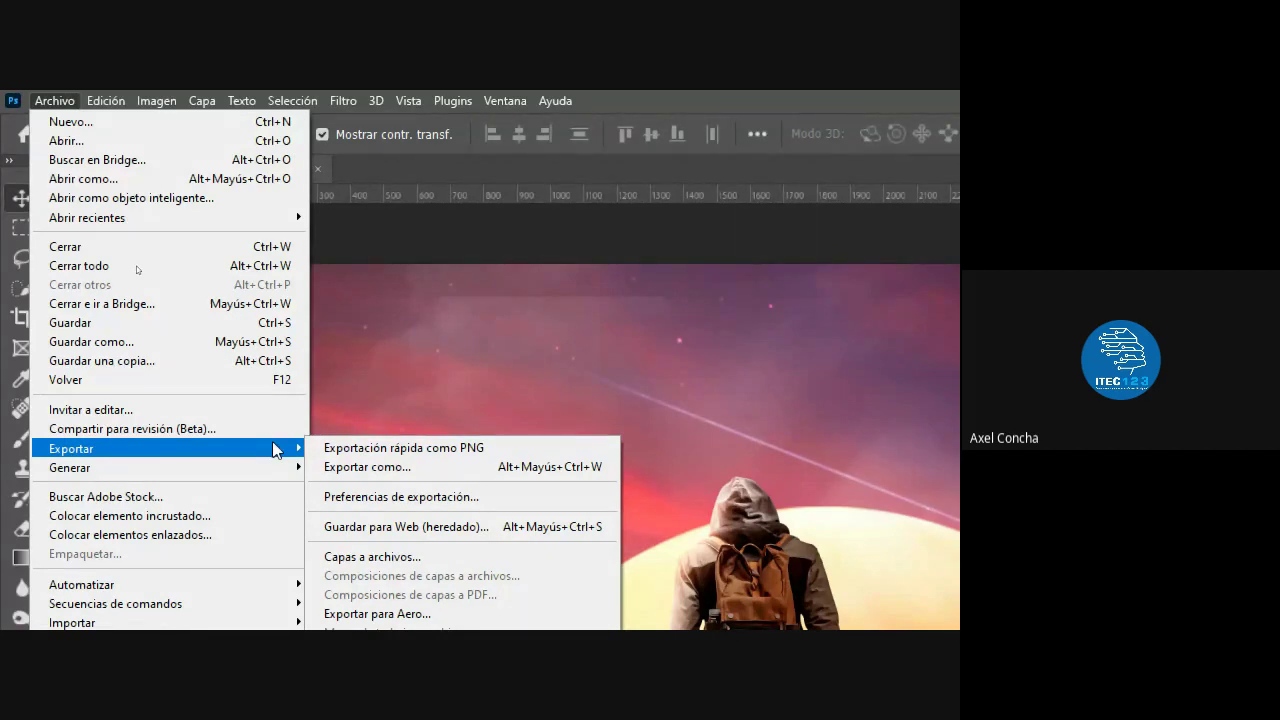
# Export the composition as PNG 'Trabajo - Clase 02.png' to the Desktop, then minimize Photoshop
pyautogui.click(406, 465)
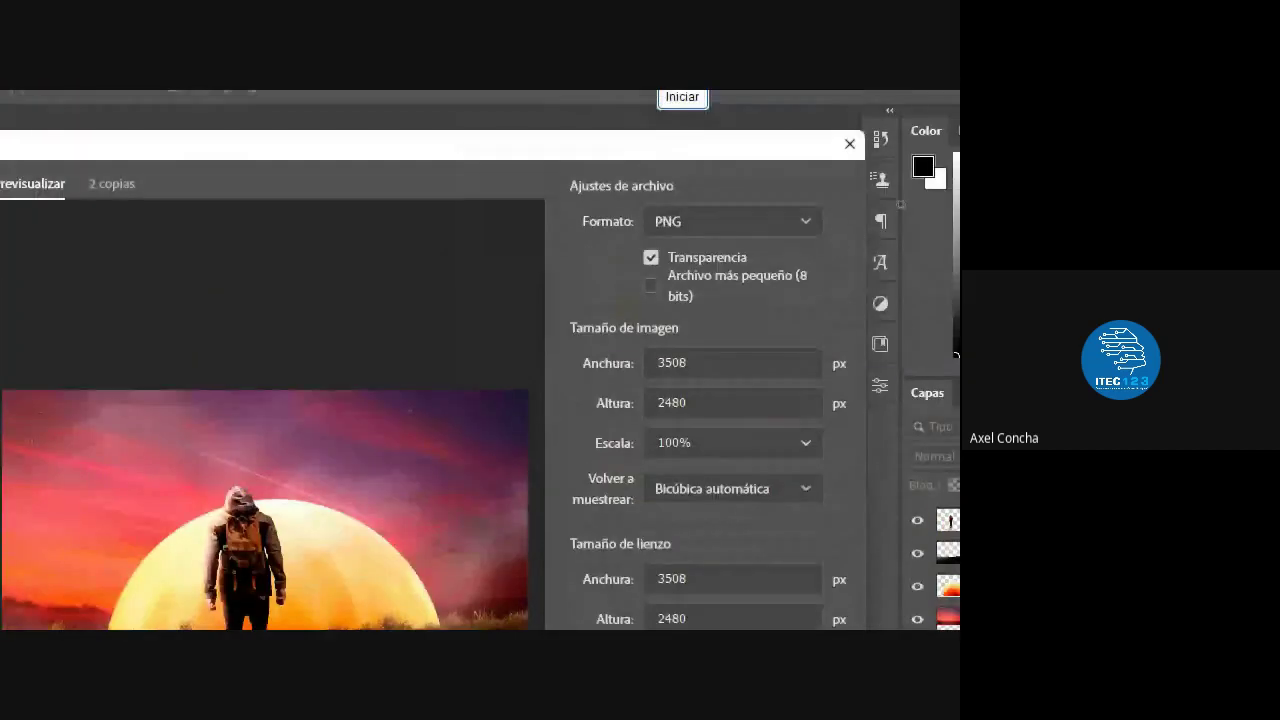
pyautogui.click(660, 222)
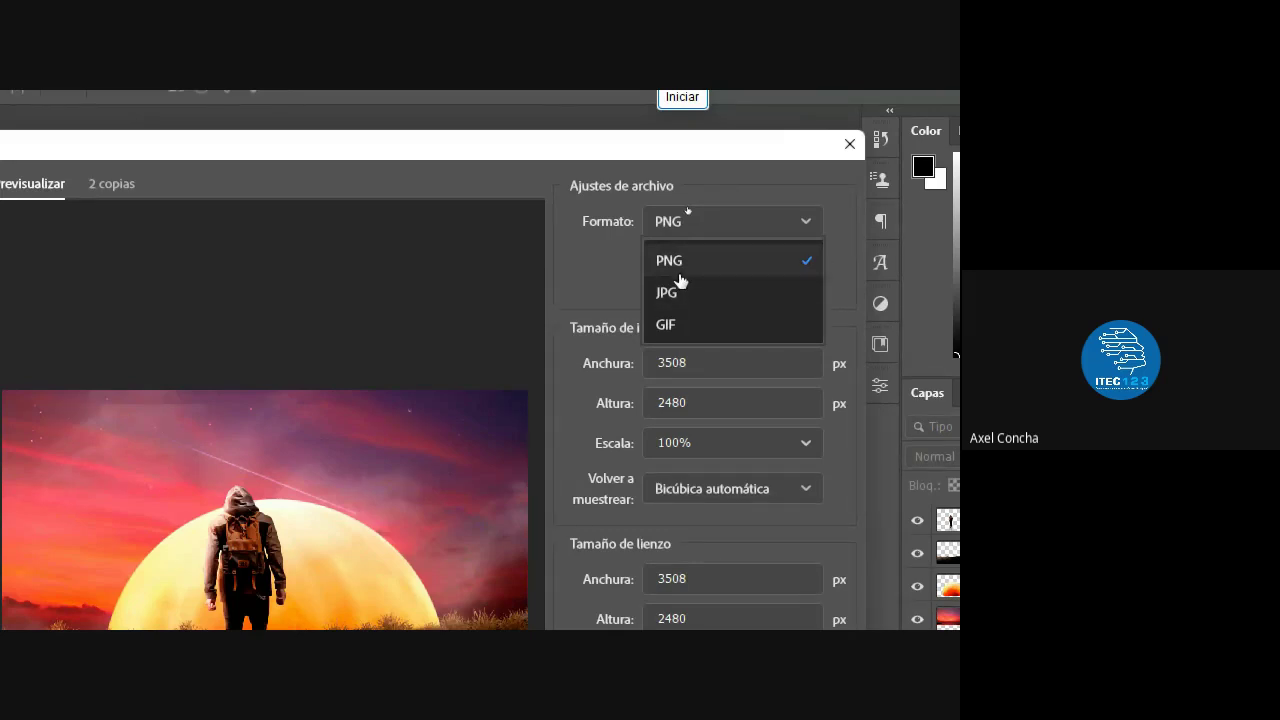
pyautogui.click(679, 276)
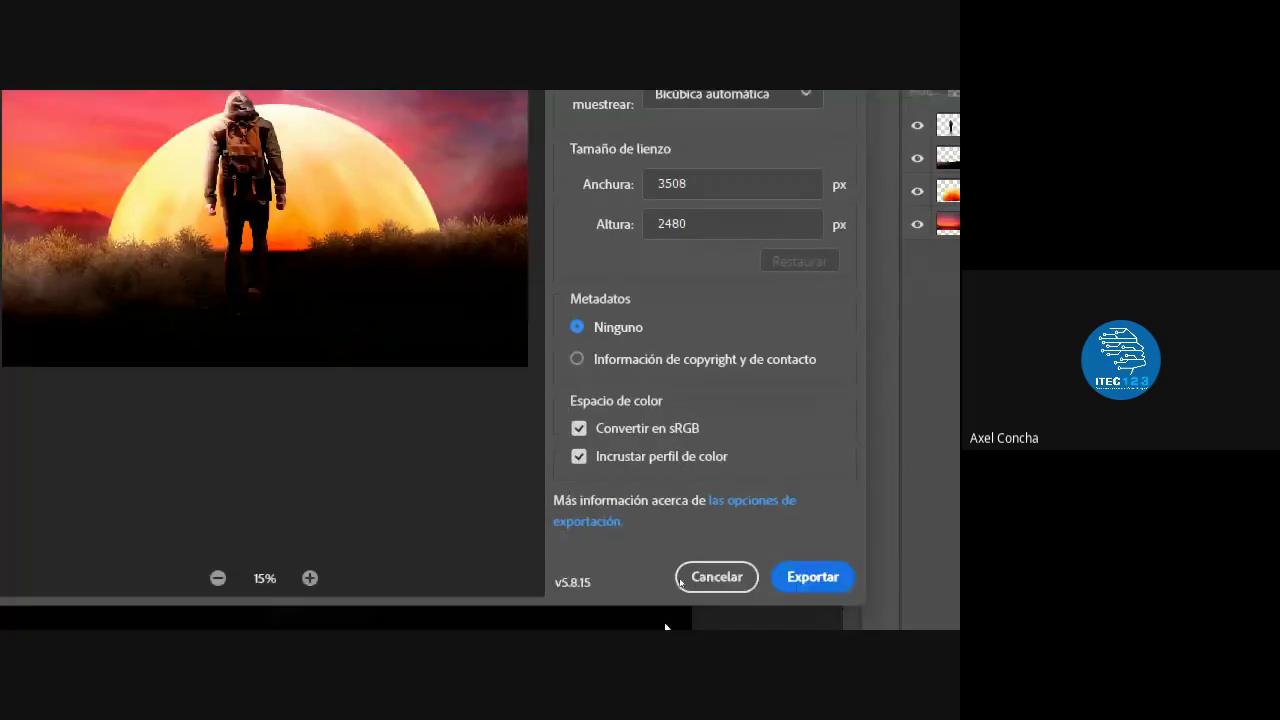
pyautogui.click(779, 576)
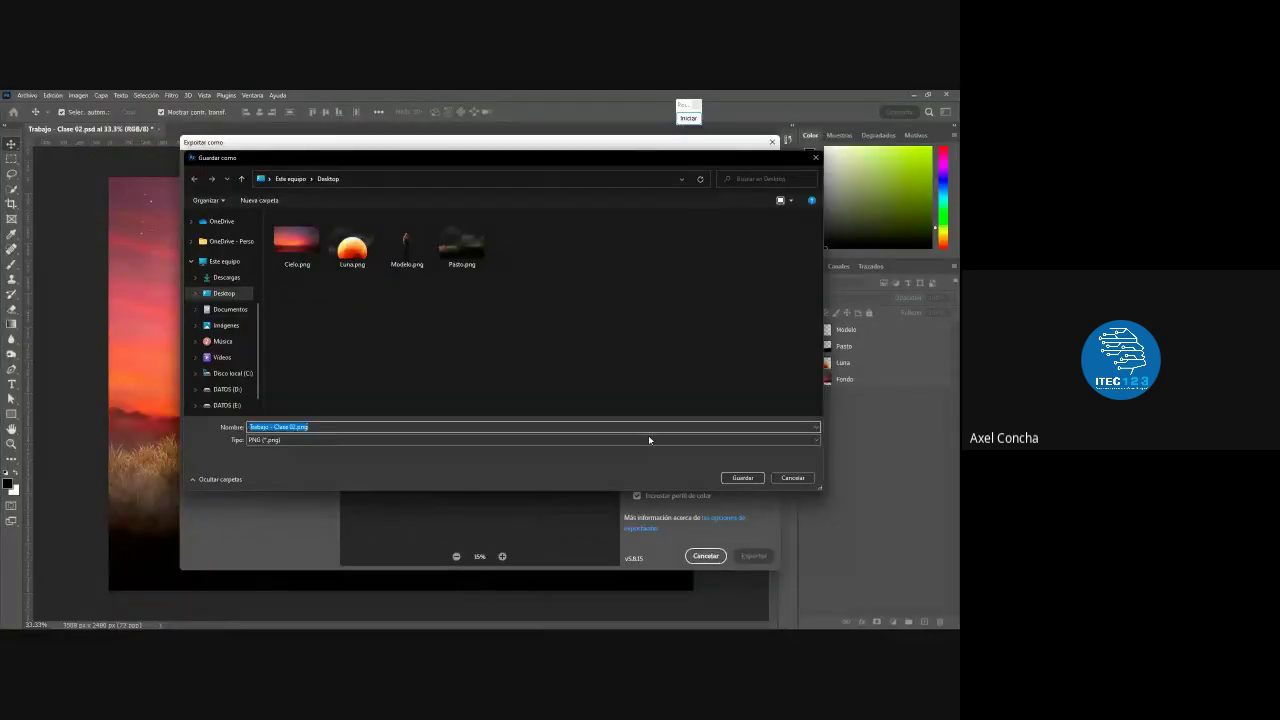
pyautogui.click(750, 478)
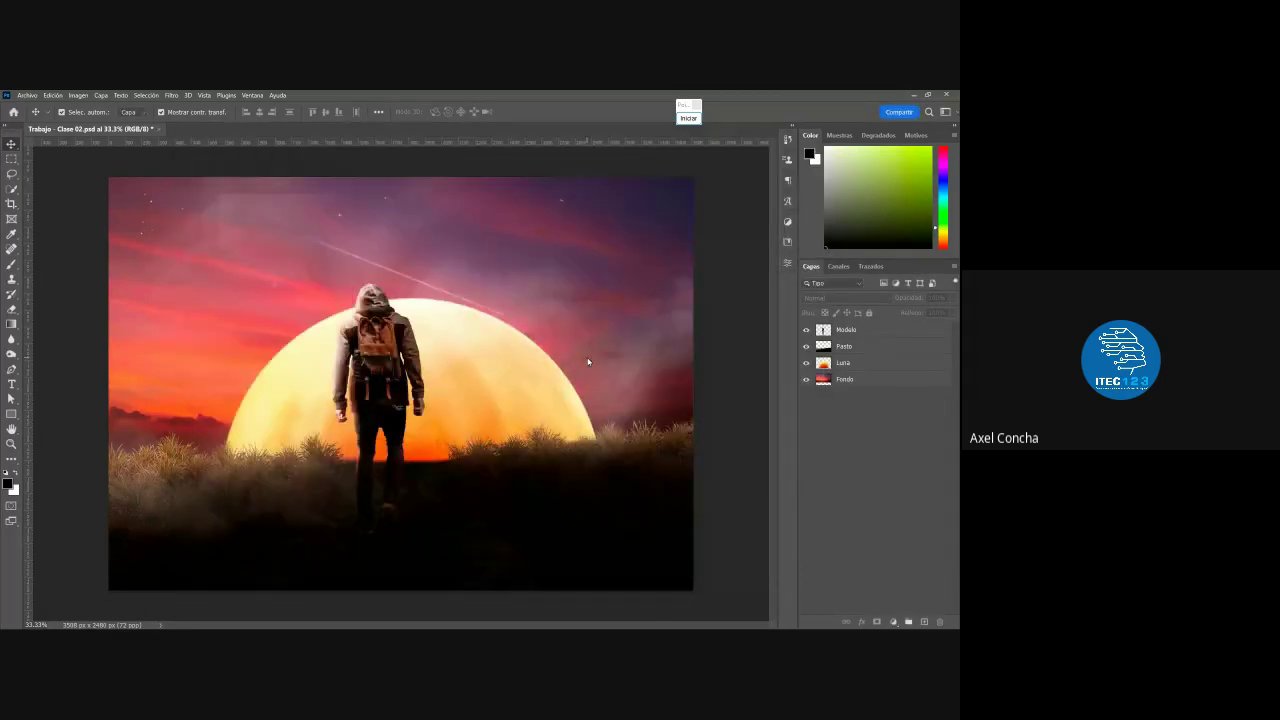
pyautogui.click(911, 96)
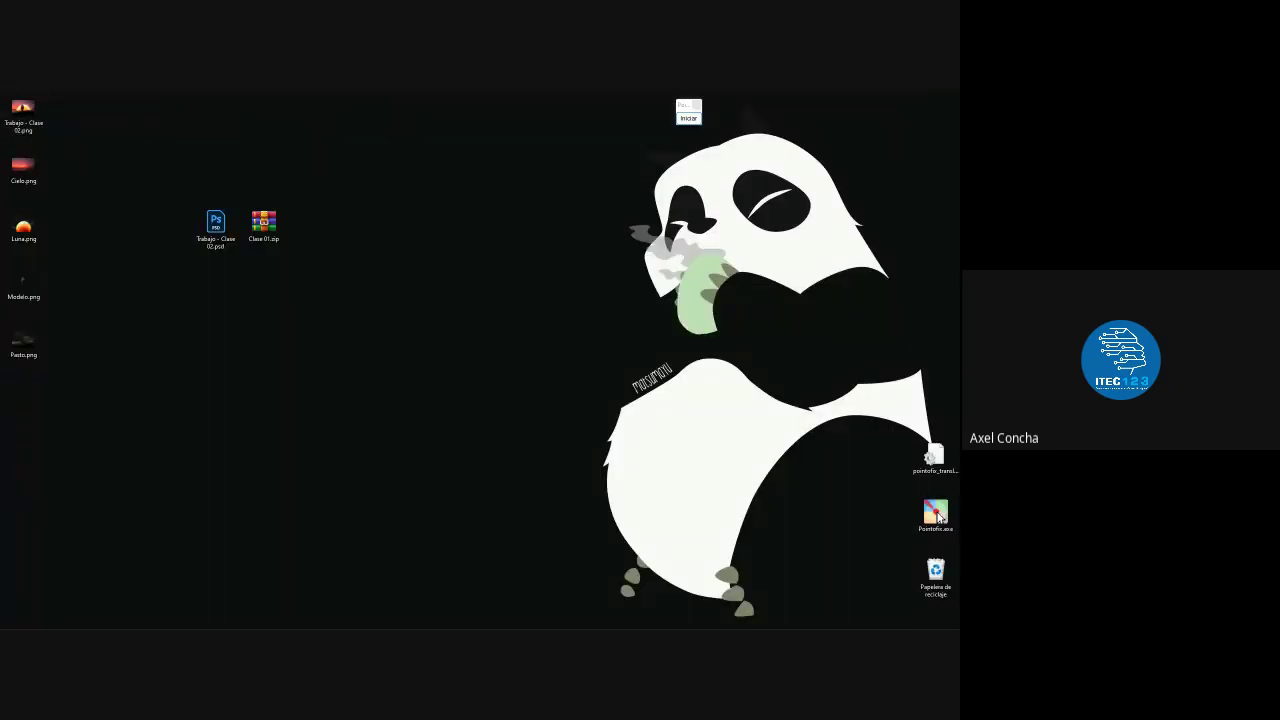
# Move aside and close the Photos viewer showing the PNG, then select 'Trabajo - Clase 02.psd'
pyautogui.moveTo(545, 176); pyautogui.dragTo(275, 141)
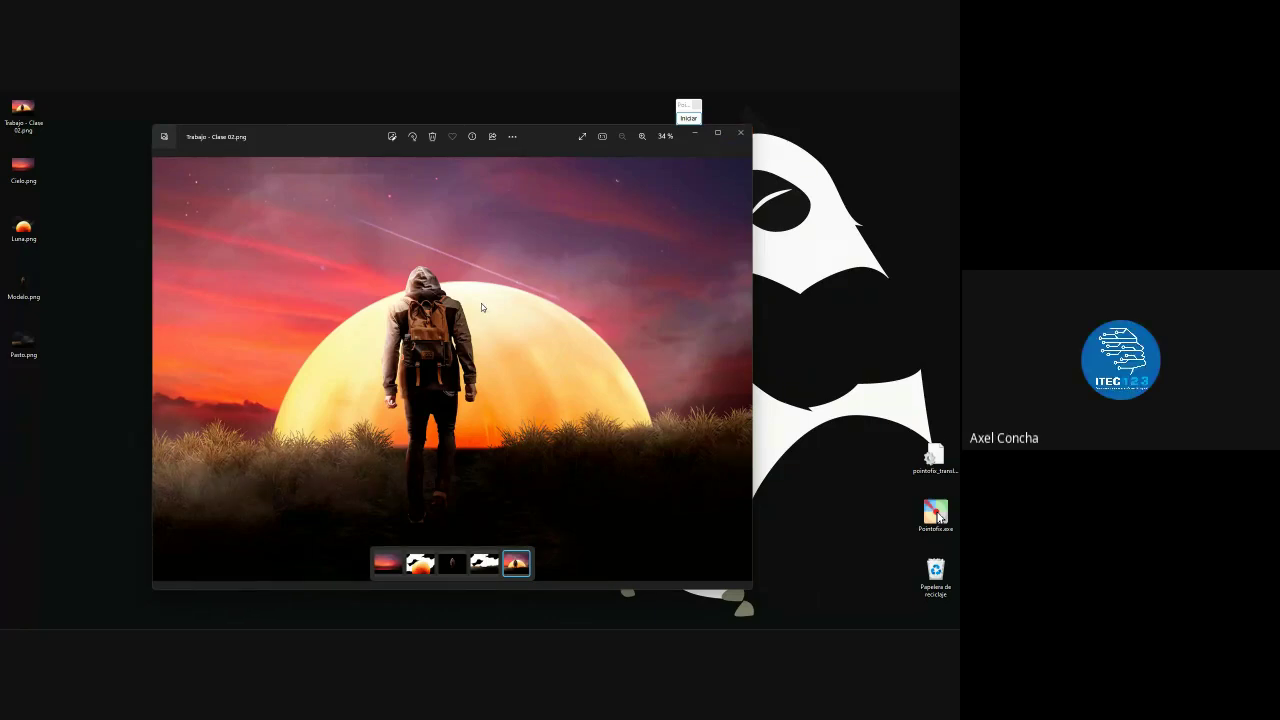
pyautogui.click(512, 137)
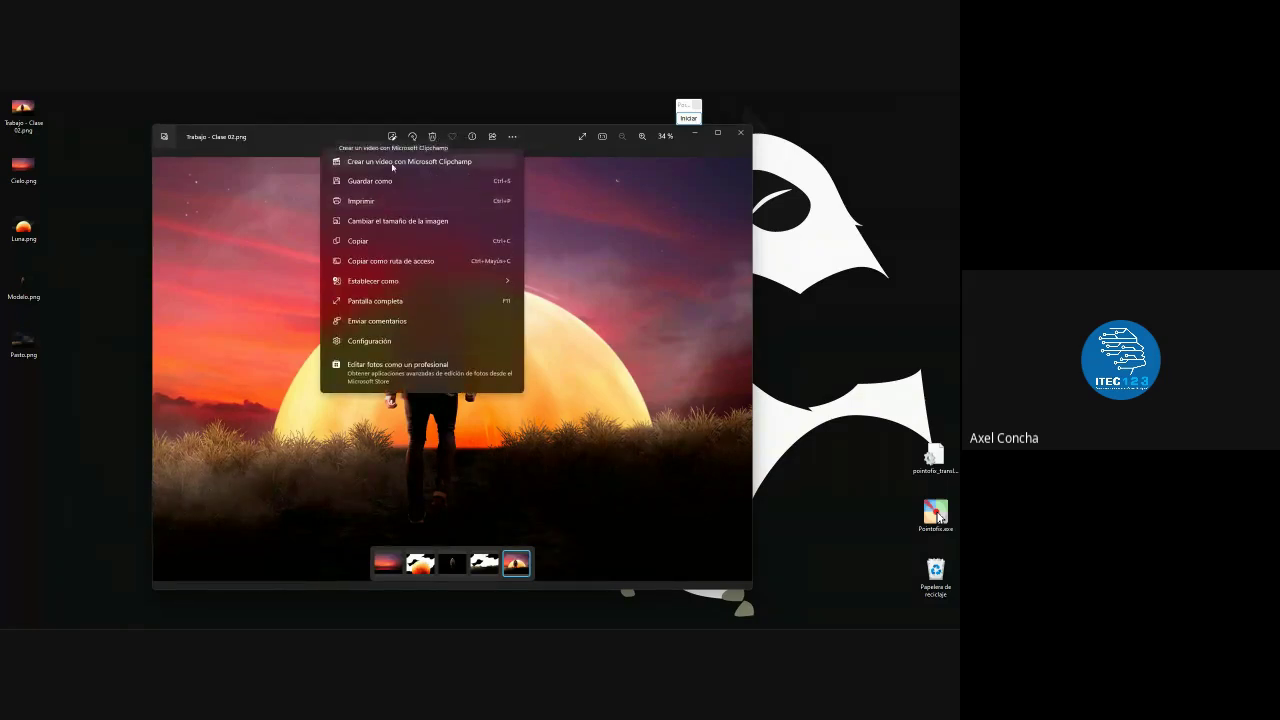
pyautogui.click(647, 327)
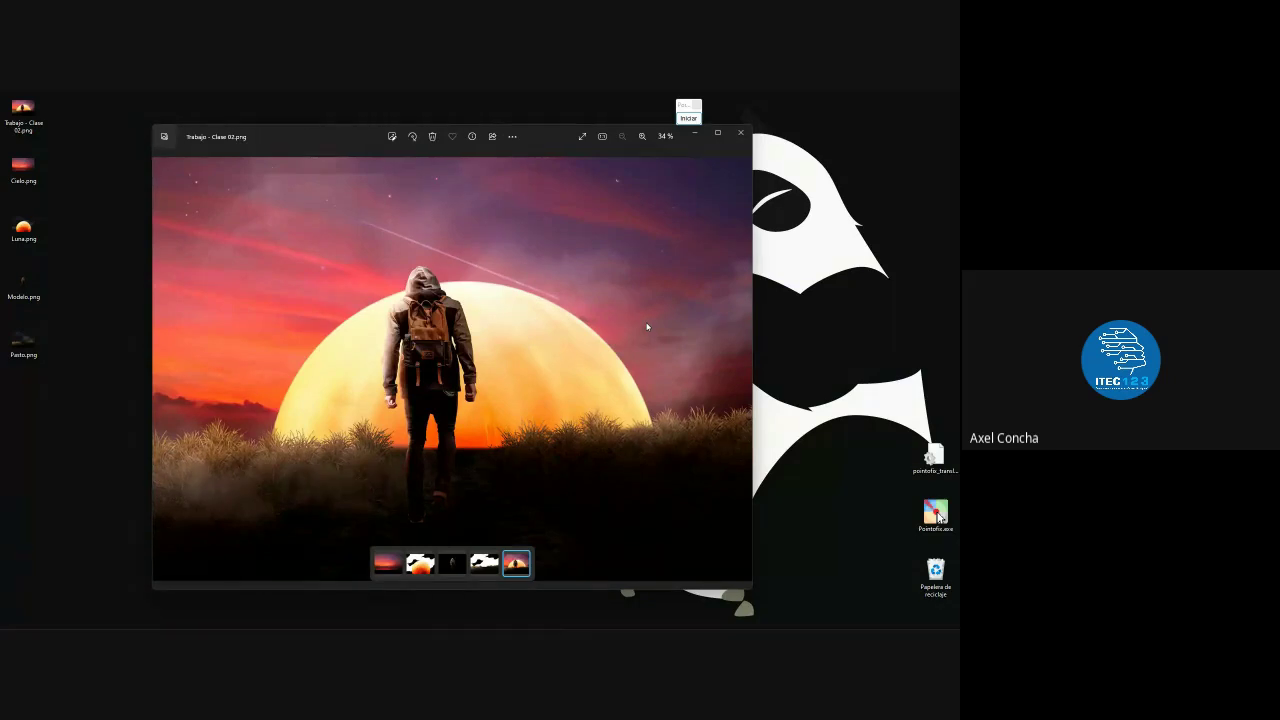
pyautogui.click(740, 133)
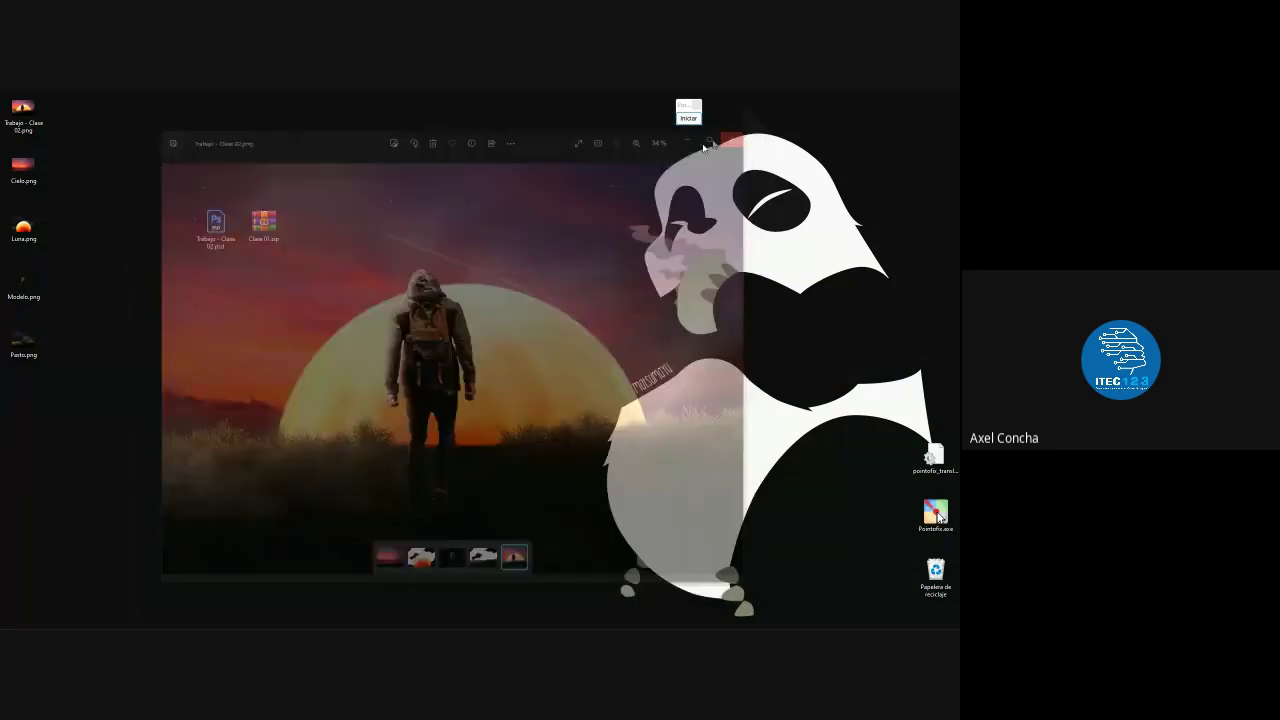
pyautogui.click(218, 249)
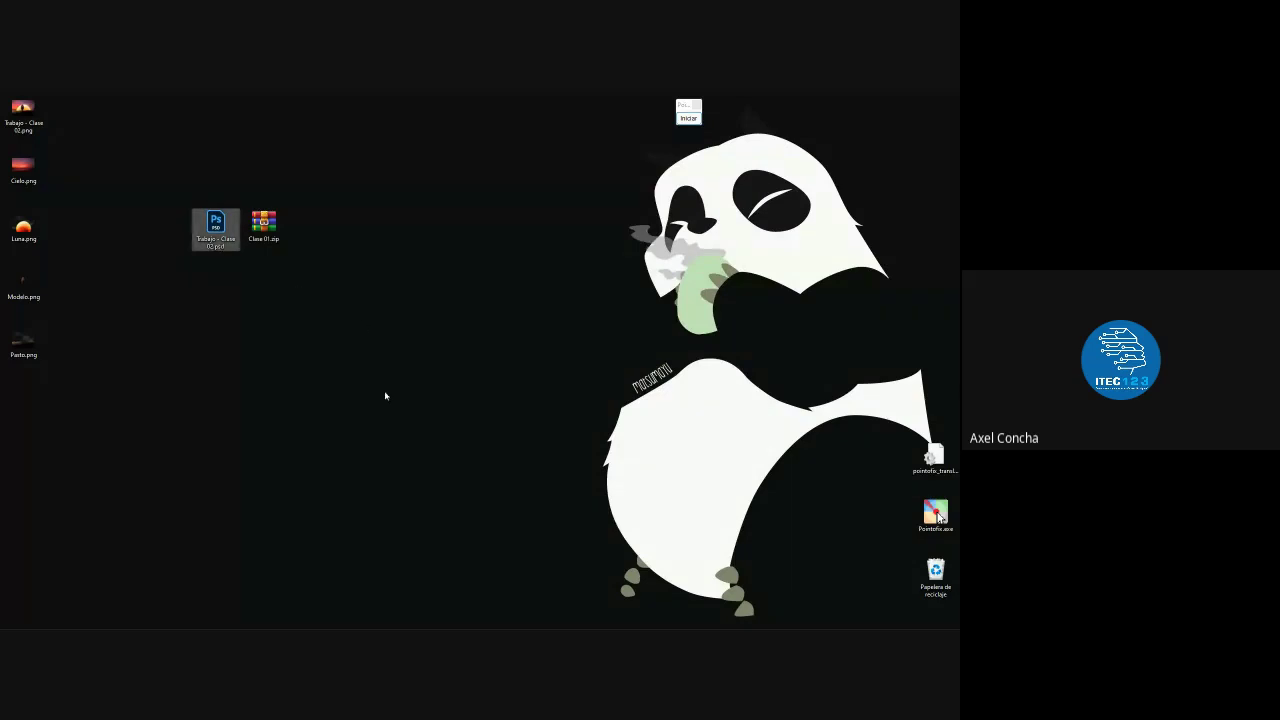
pyautogui.click(536, 621)
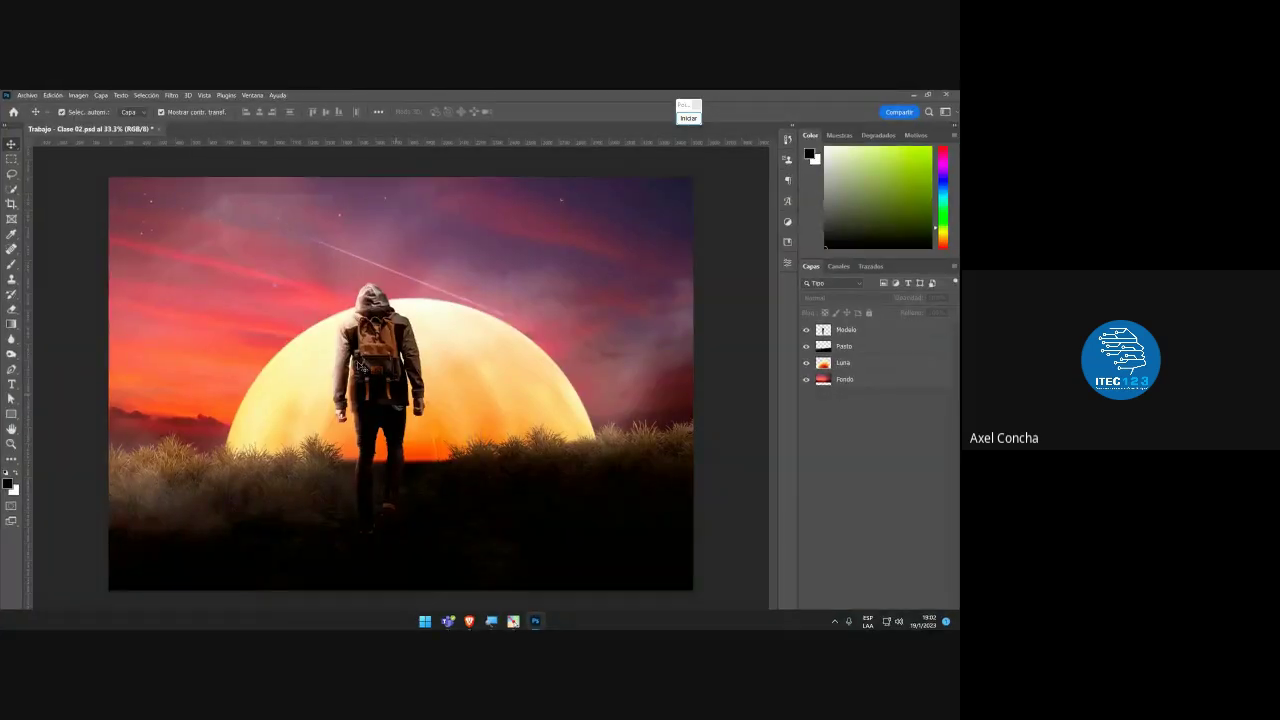
pyautogui.click(27, 95)
pyautogui.moveTo(40, 269)
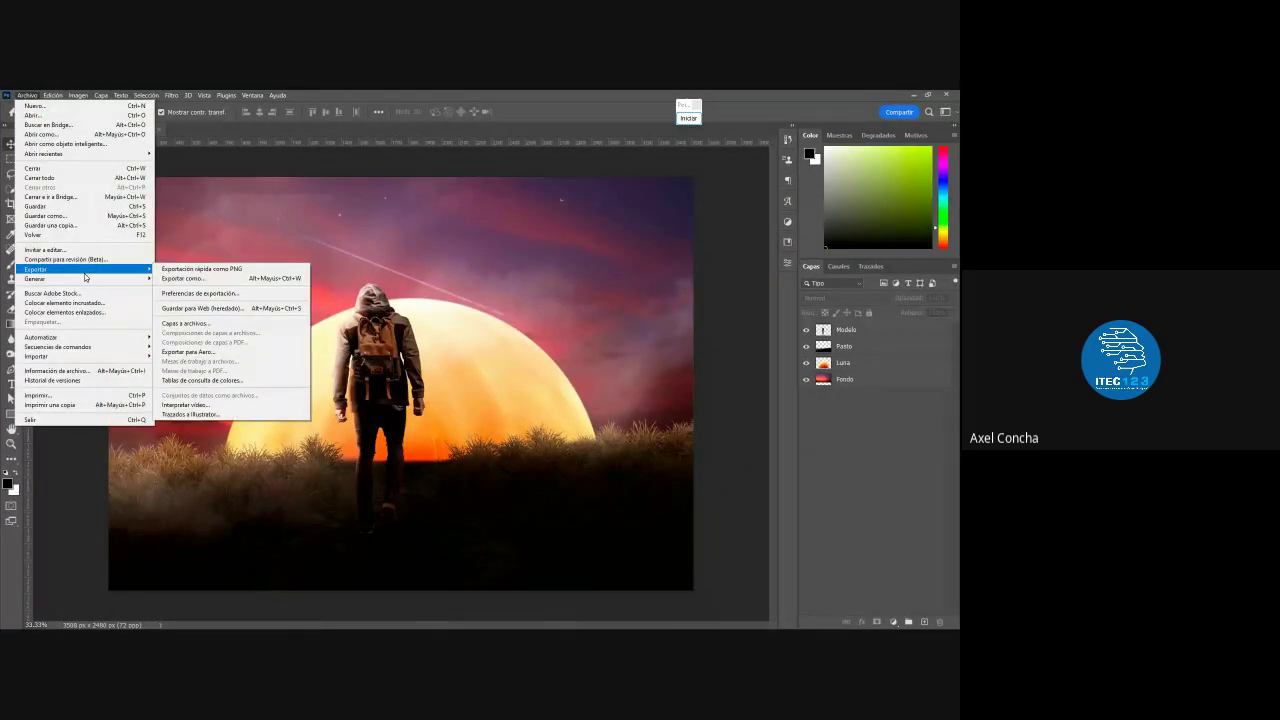
pyautogui.click(183, 278)
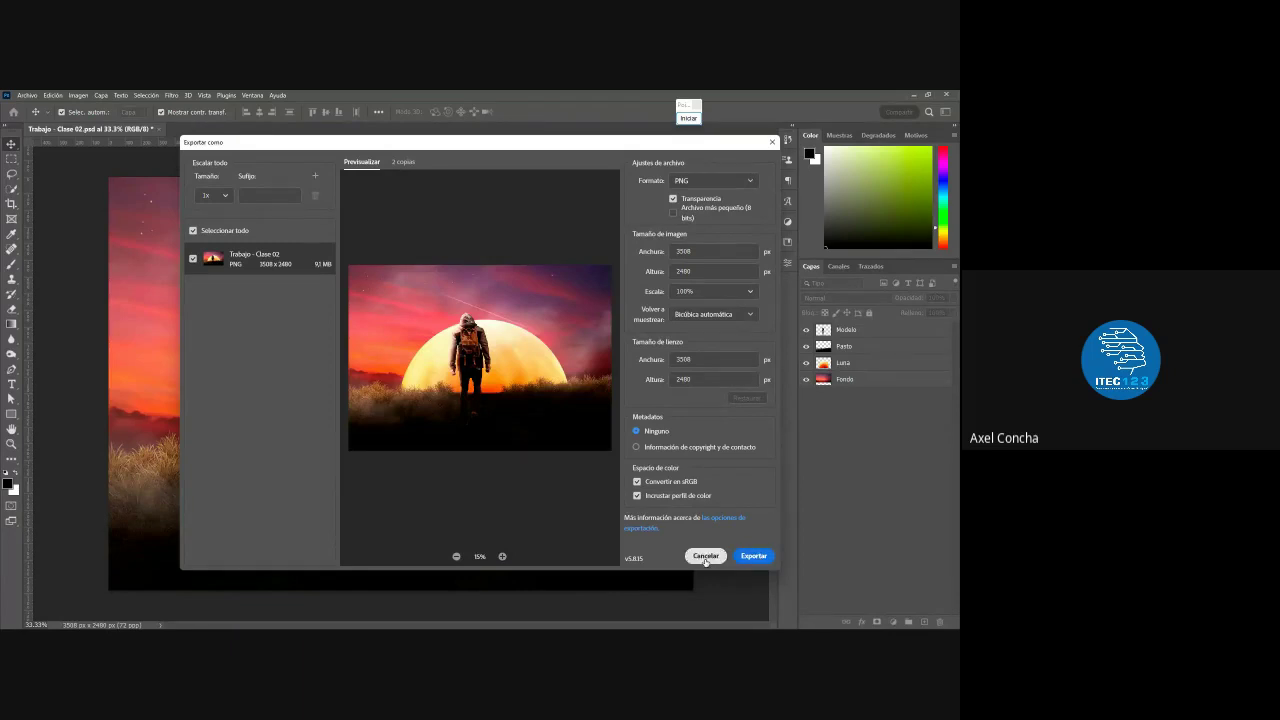
pyautogui.click(705, 558)
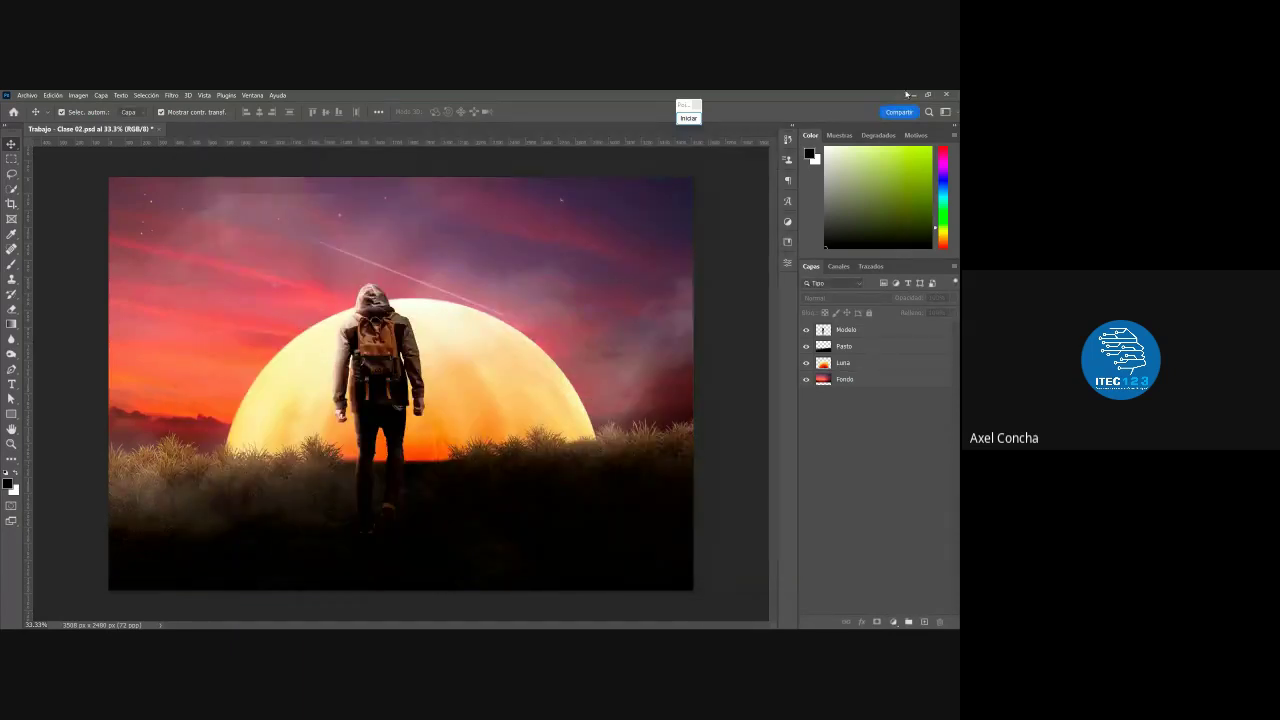
pyautogui.click(910, 95)
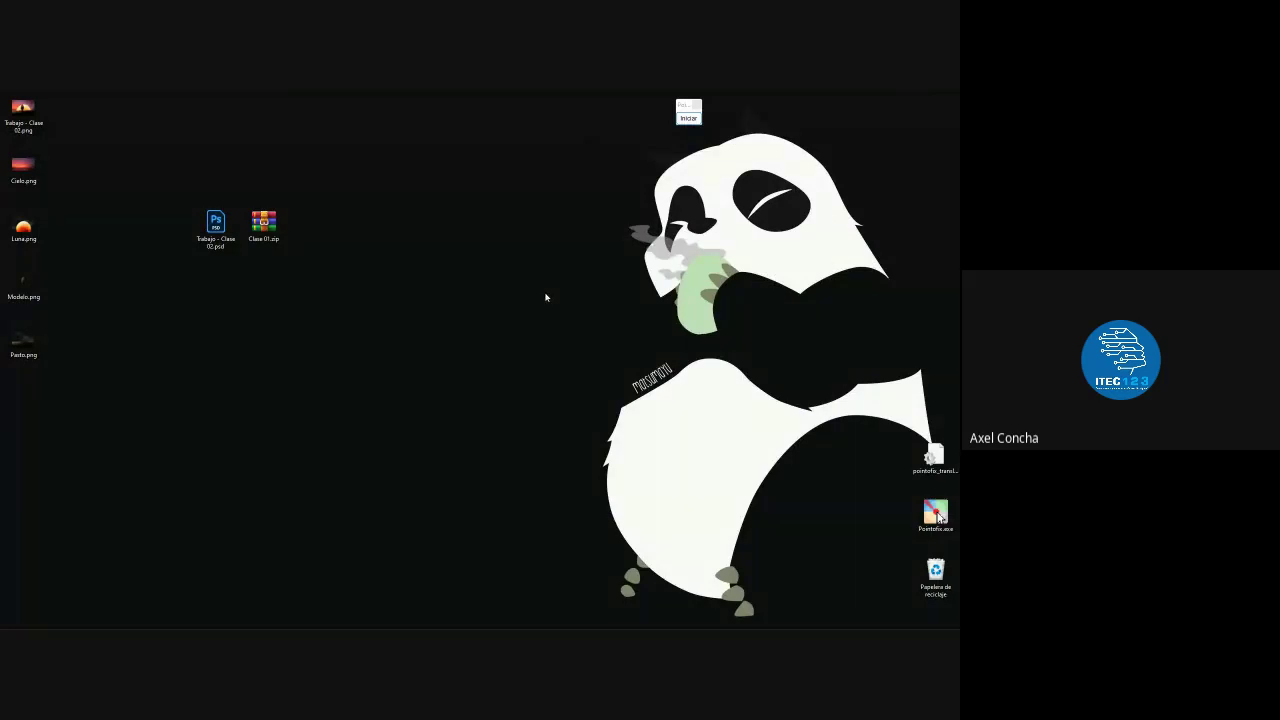
# Alt+Tab to the Chrome window running the Google Meet call and chat
pyautogui.hotkey('alt', 'Tab')
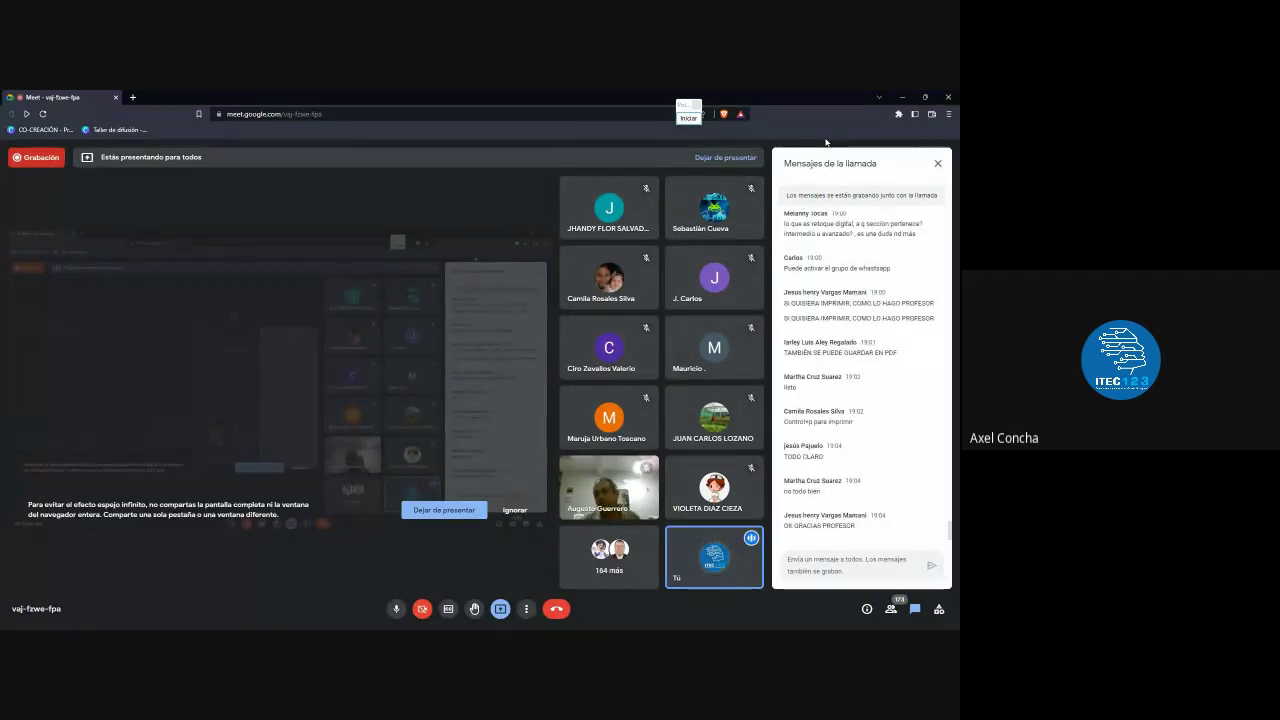
# Minimize the Meet window and bring Photoshop back from the taskbar
pyautogui.click(902, 96)
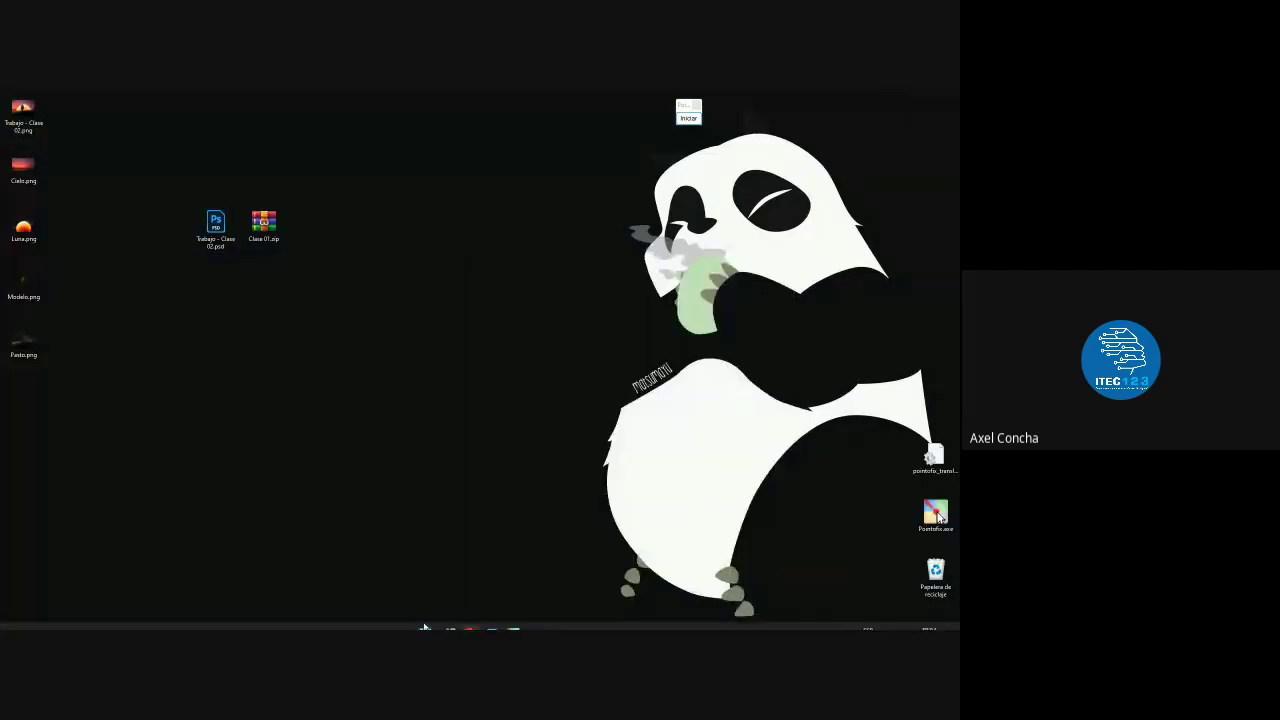
pyautogui.click(536, 617)
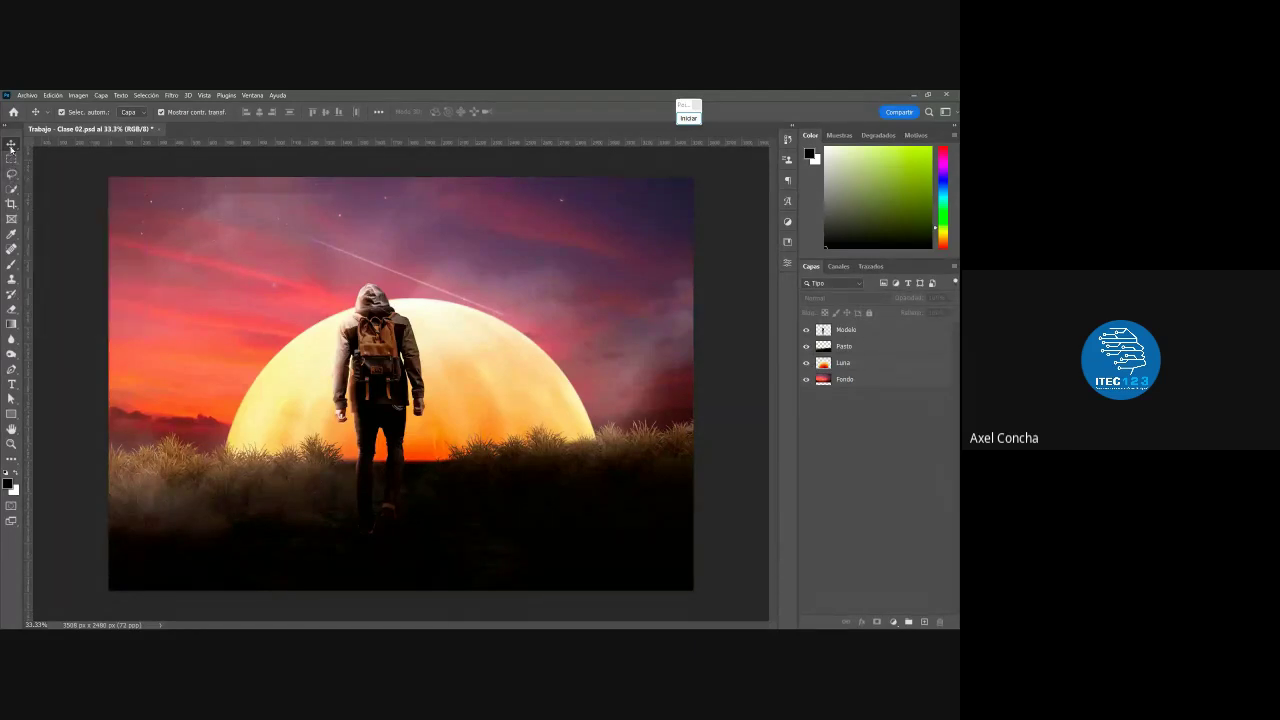
# Shift the Fondo sky layer aside, zoom out, then snap it back to the canvas's top-left corner
pyautogui.moveTo(308, 290); pyautogui.dragTo(395, 318)
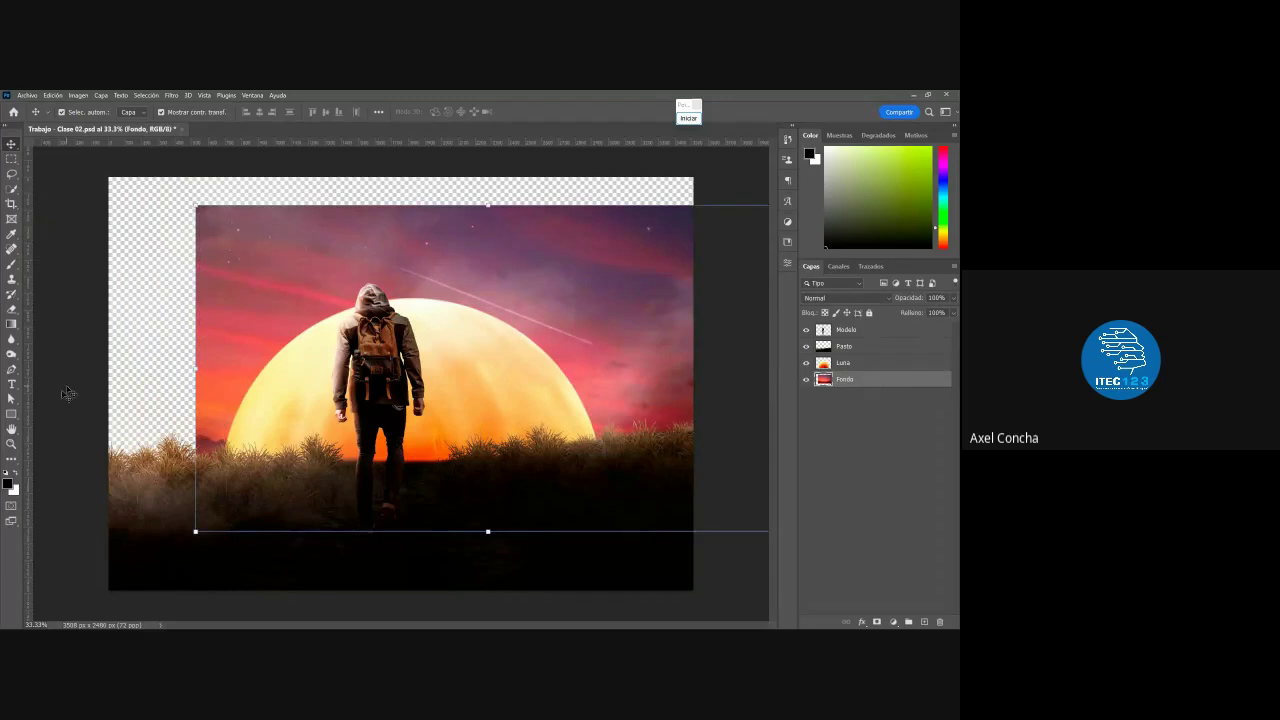
pyautogui.click(11, 443)
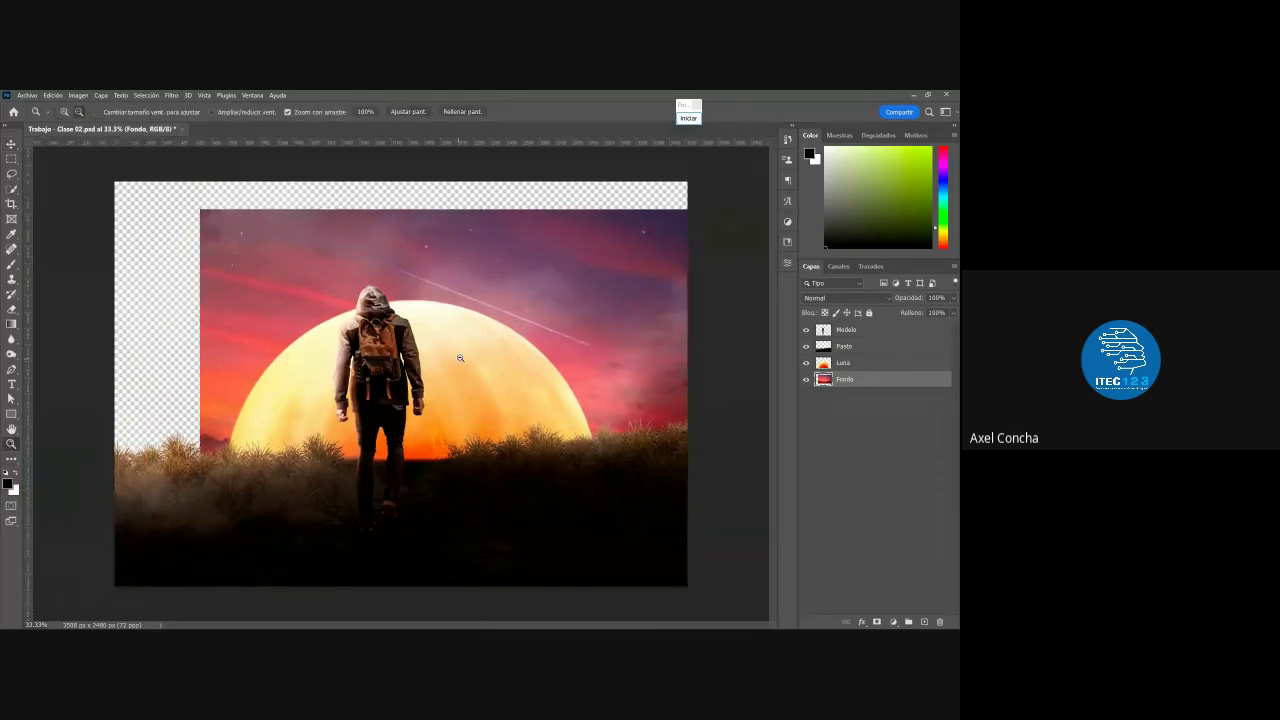
pyautogui.keyDown('alt'); pyautogui.click(403, 349); pyautogui.keyUp('alt')
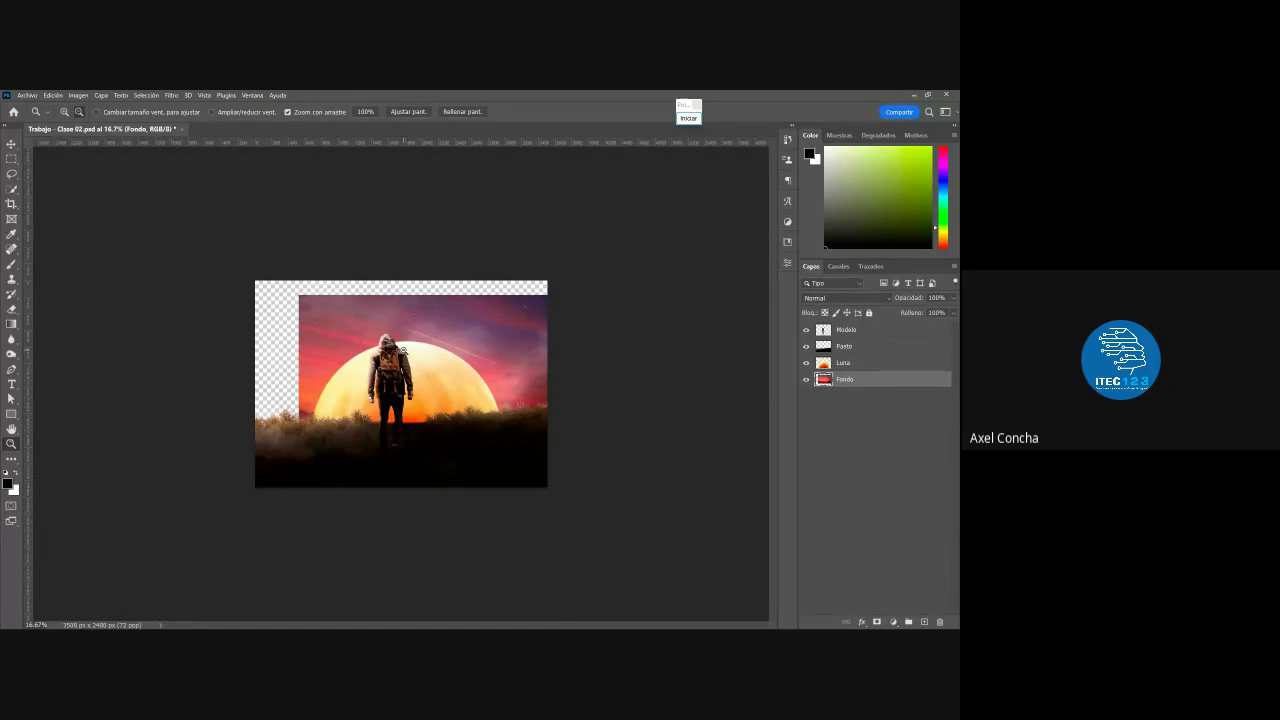
pyautogui.hotkey('alt', 'Tab')
pyautogui.hotkey('alt', 'Tab')
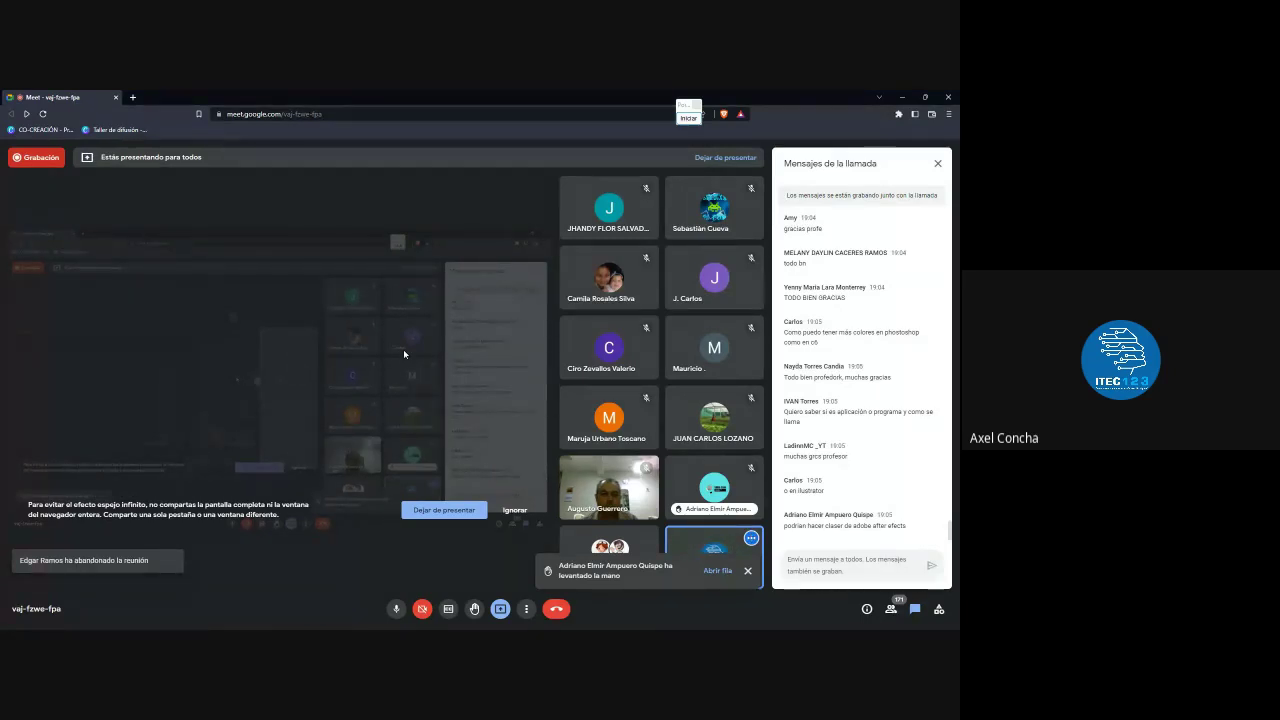
pyautogui.hotkey('alt', 'Tab')
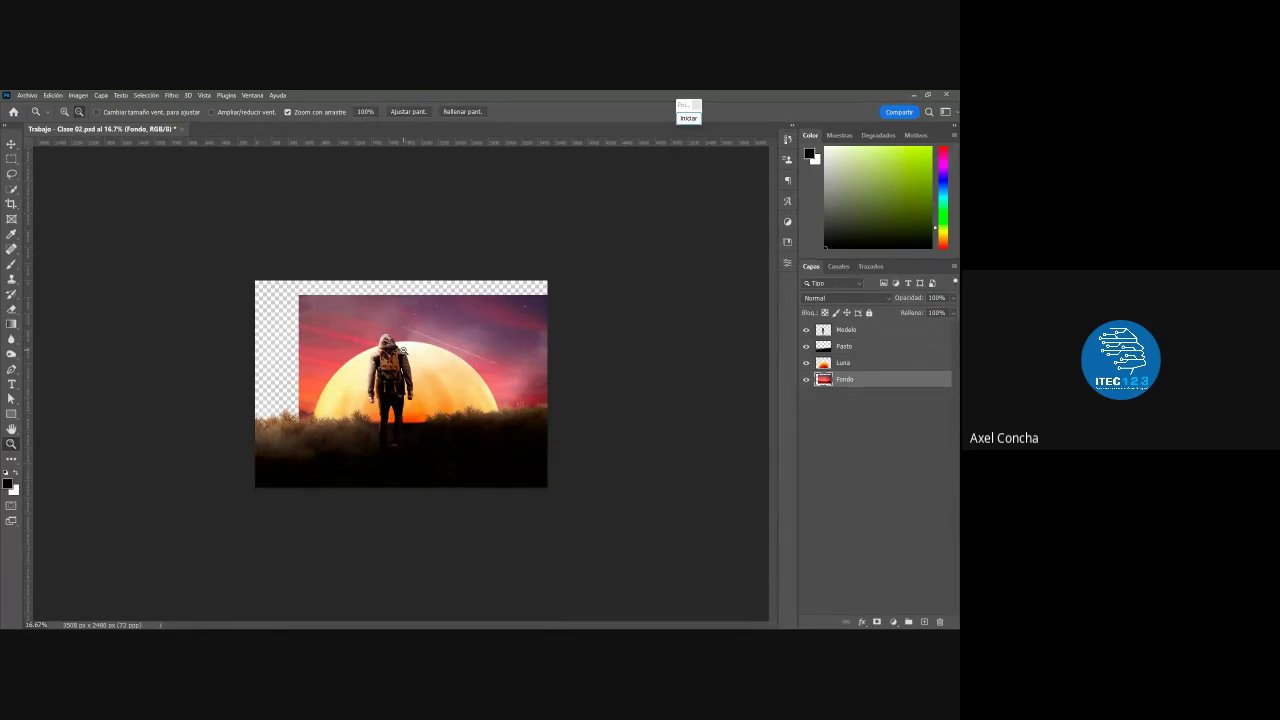
pyautogui.hotkey('alt', 'Tab')
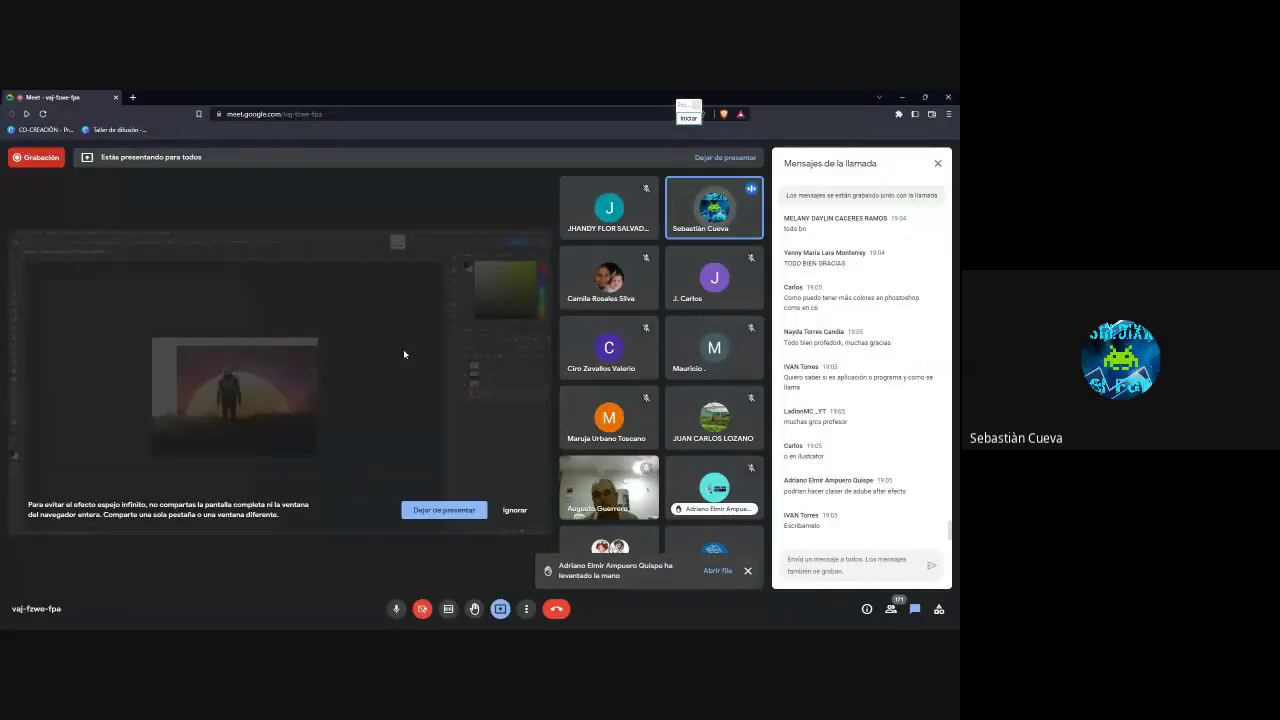
pyautogui.hotkey('alt', 'Tab')
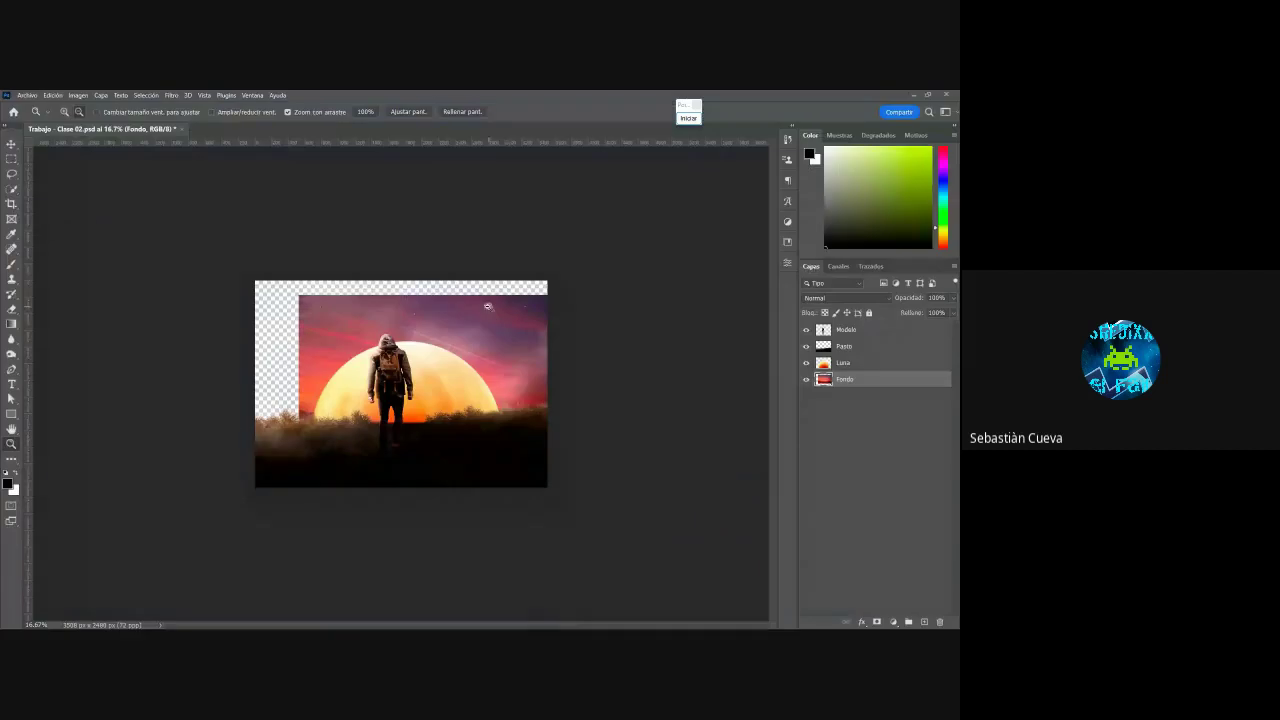
pyautogui.moveTo(328, 303); pyautogui.dragTo(284, 280)
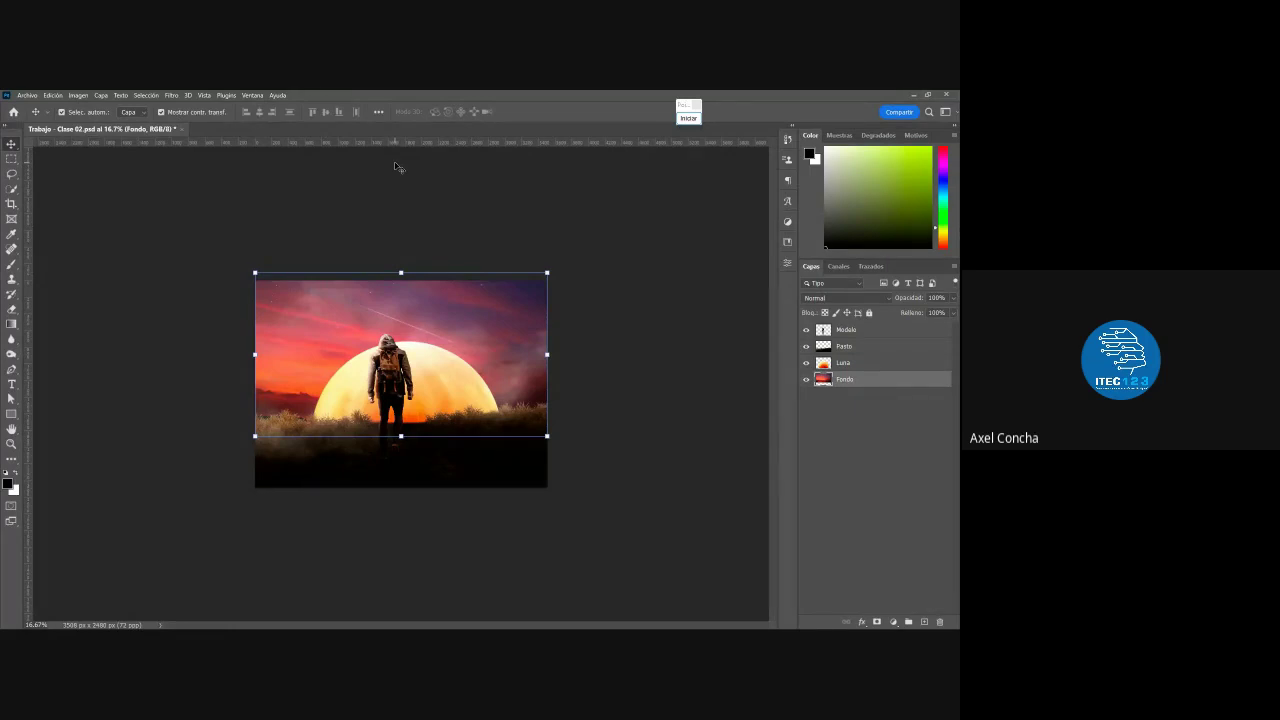
pyautogui.click(372, 184)
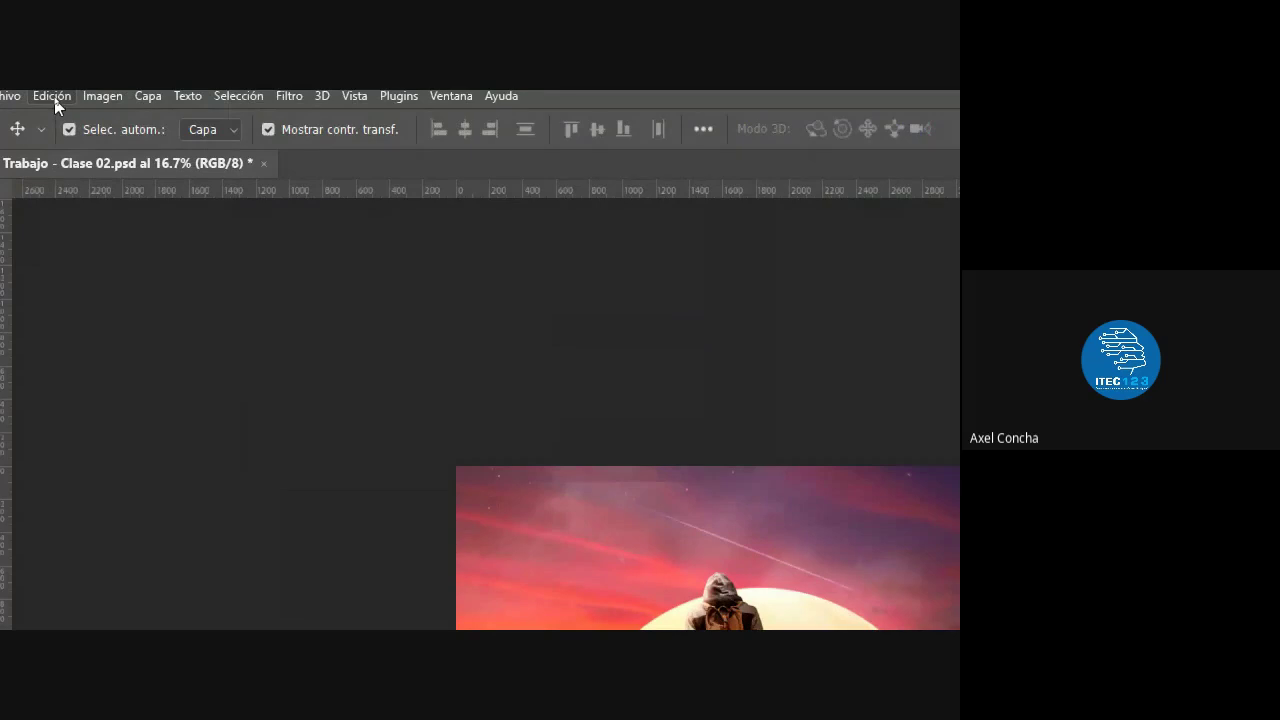
# Set Interfaz preferences to 100% UI scale and Mediano UI font size, then glance at Meet
pyautogui.click(55, 100)
pyautogui.moveTo(240, 606)
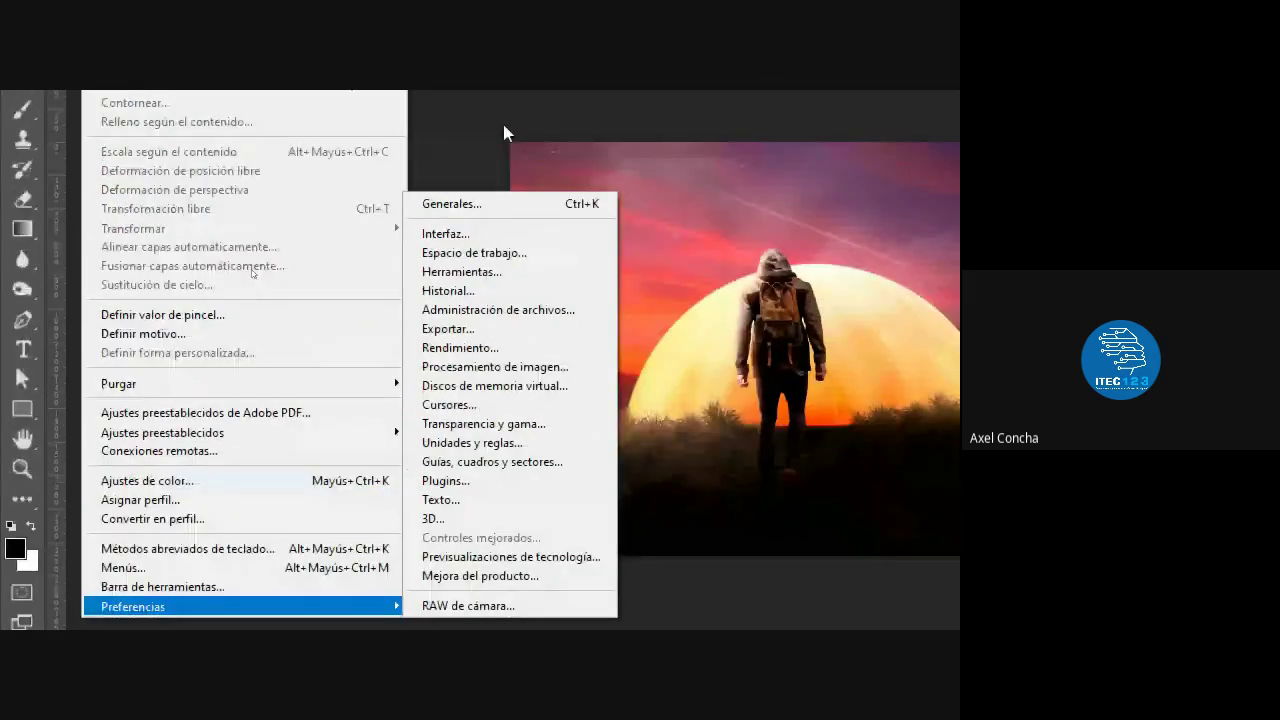
pyautogui.click(472, 250)
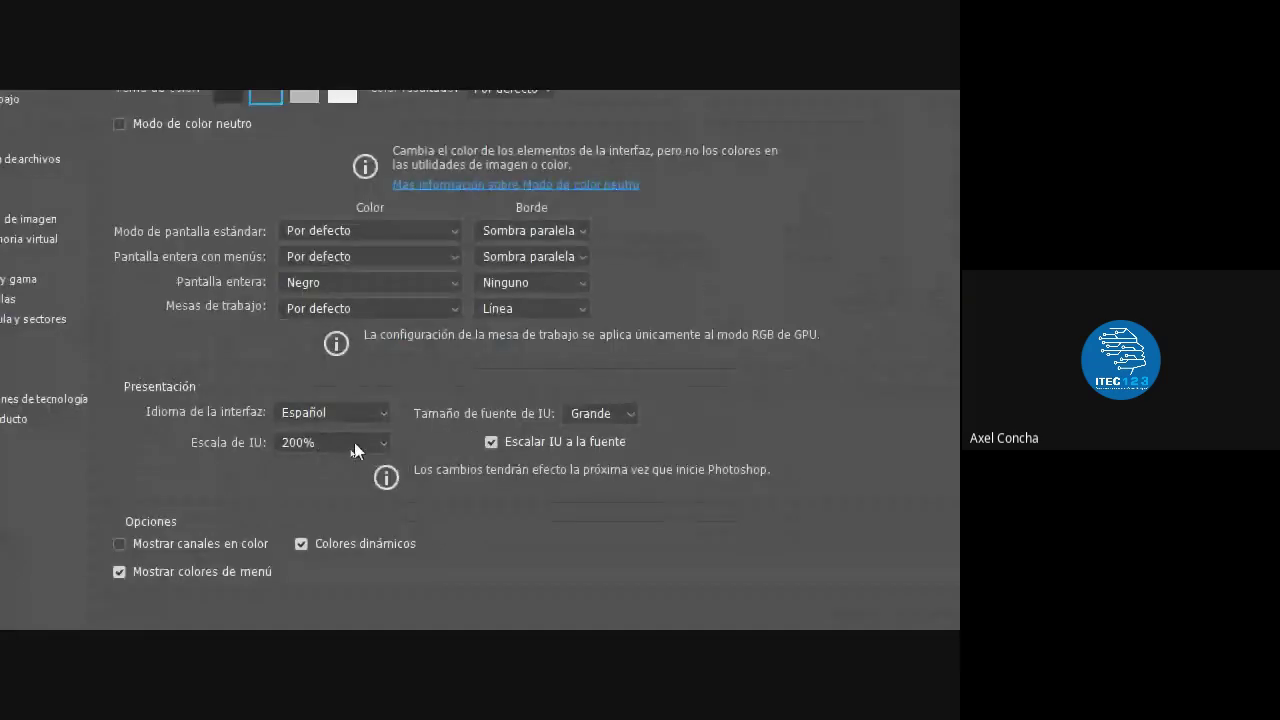
pyautogui.click(354, 442)
pyautogui.click(318, 480)
pyautogui.click(610, 418)
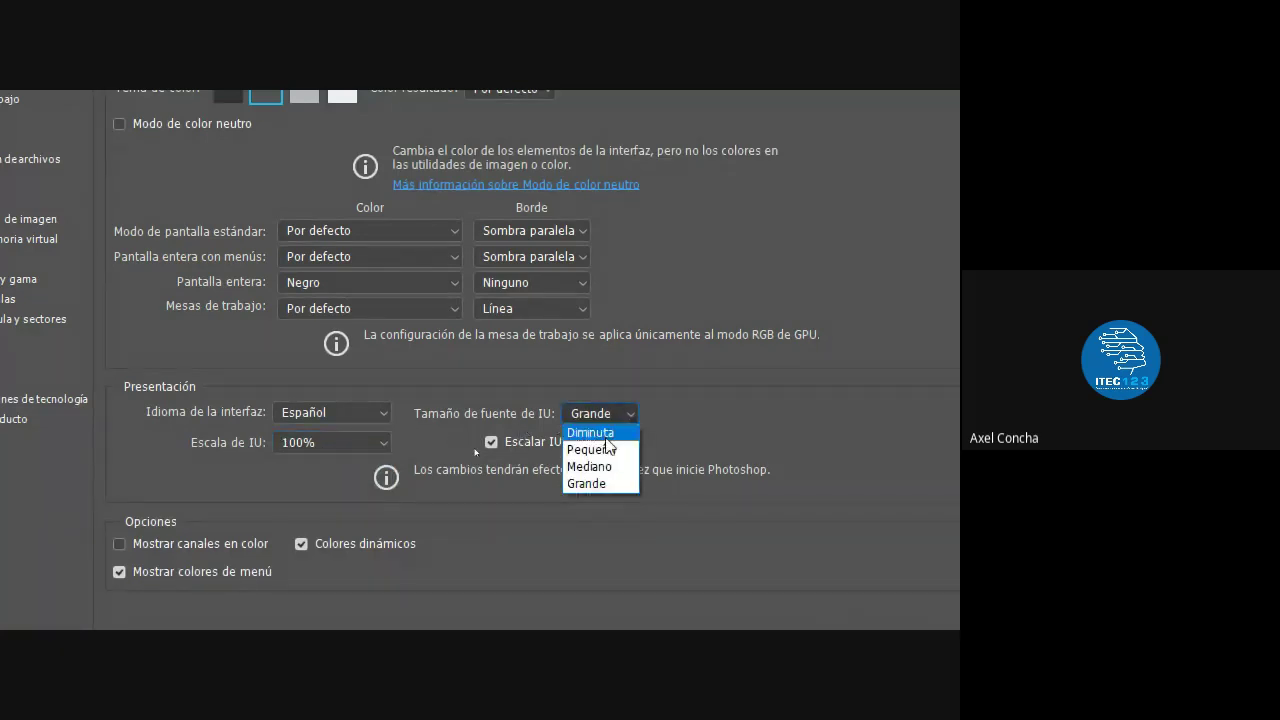
pyautogui.click(594, 467)
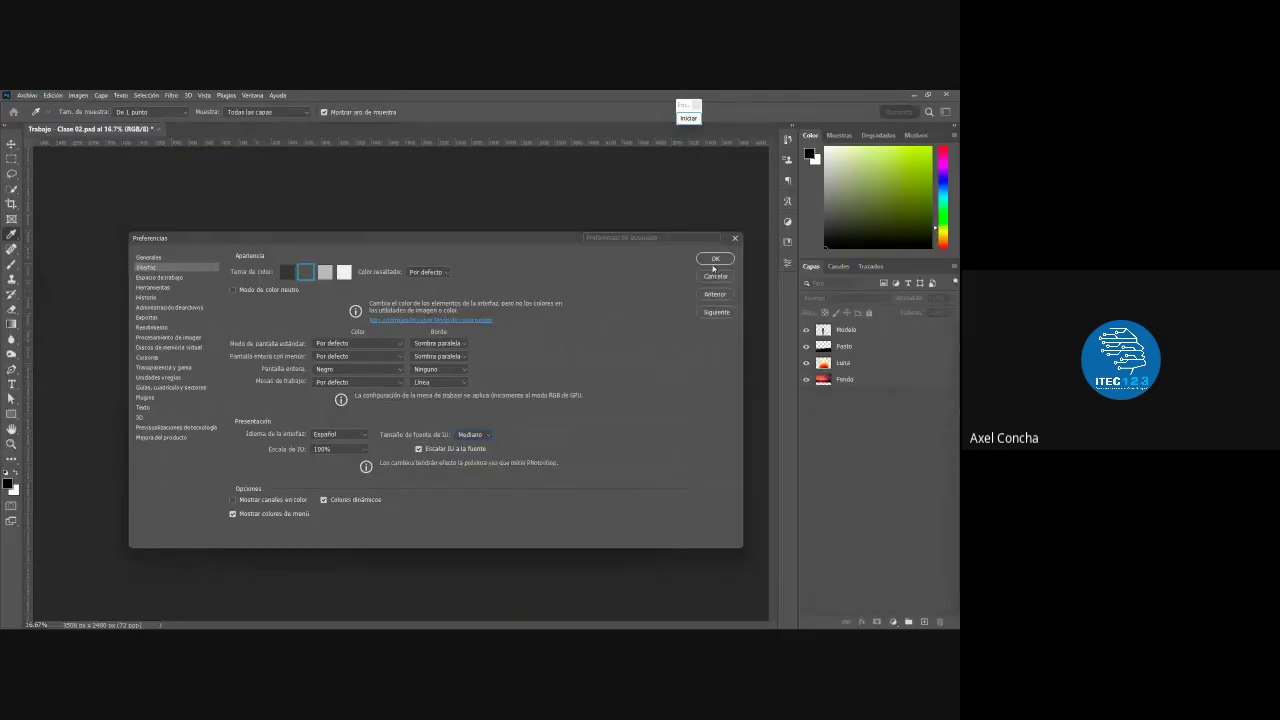
pyautogui.click(715, 259)
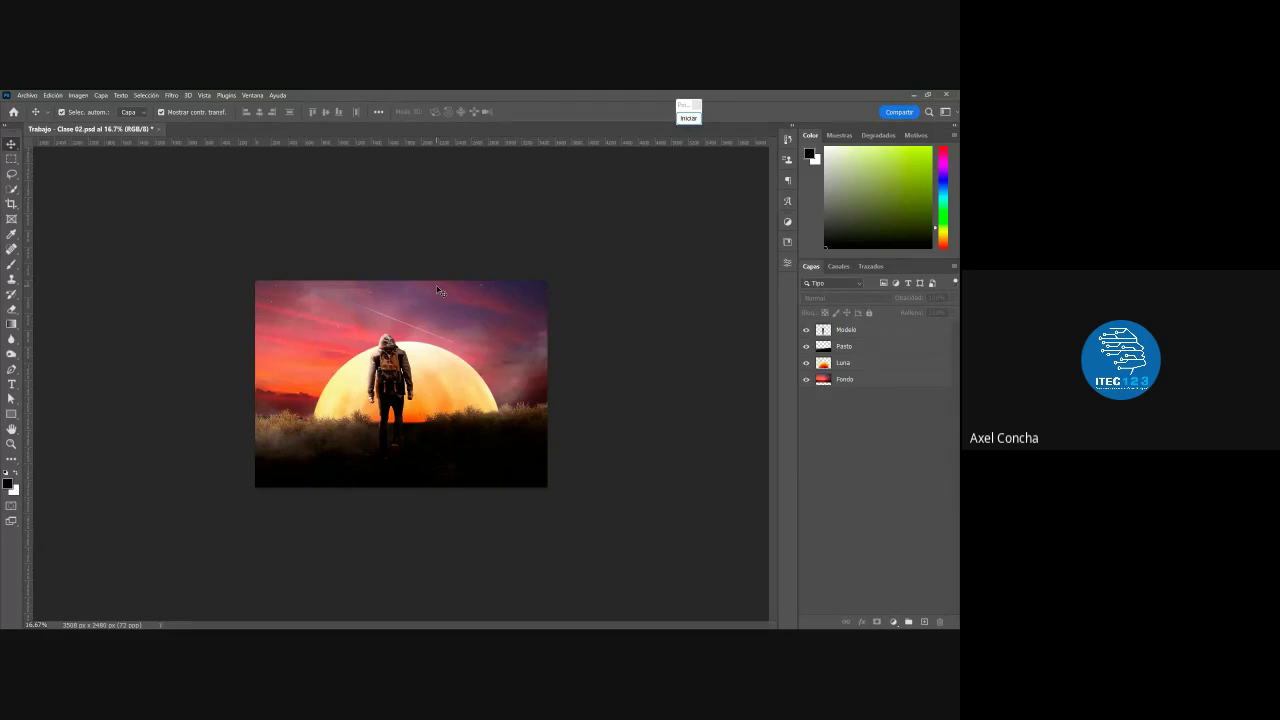
pyautogui.hotkey('alt', 'Tab')
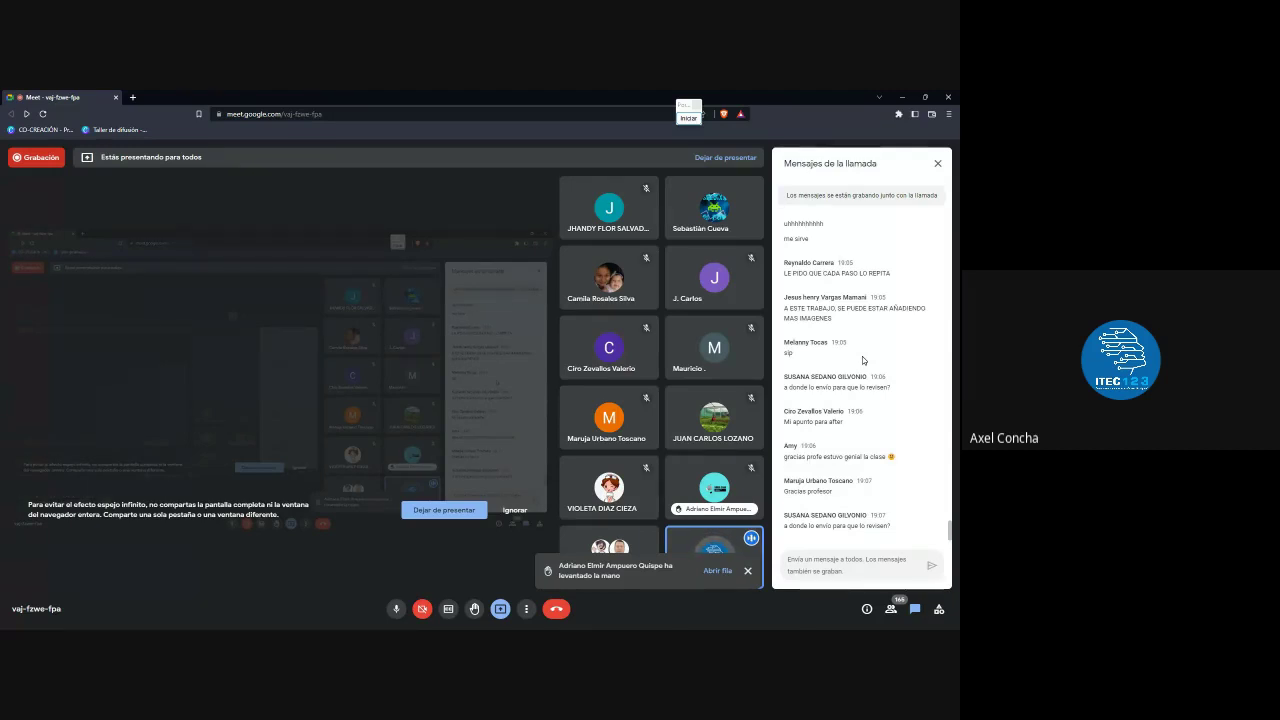
pyautogui.hotkey('alt', 'Tab')
# Center the Modelo backpacker horizontally on the guide, deselect, and switch to Google Meet
pyautogui.scroll(3, 673, 338)
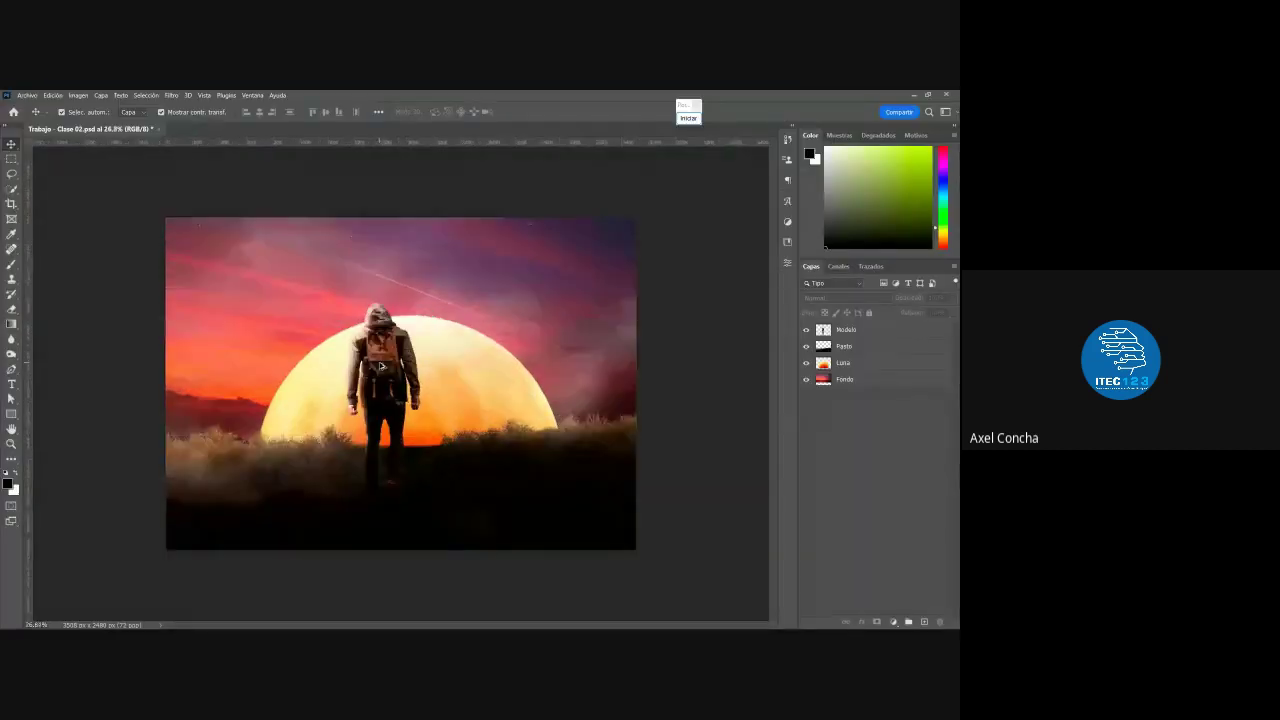
pyautogui.moveTo(370, 386); pyautogui.dragTo(404, 386)
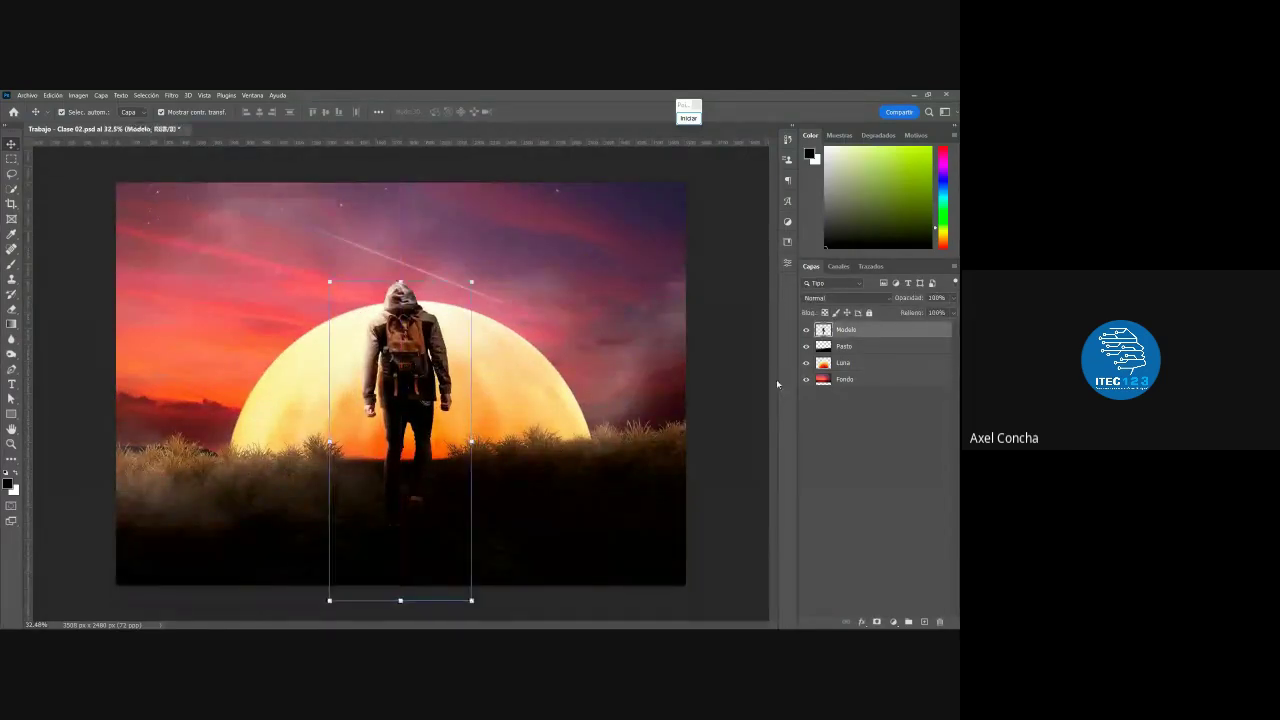
pyautogui.click(743, 390)
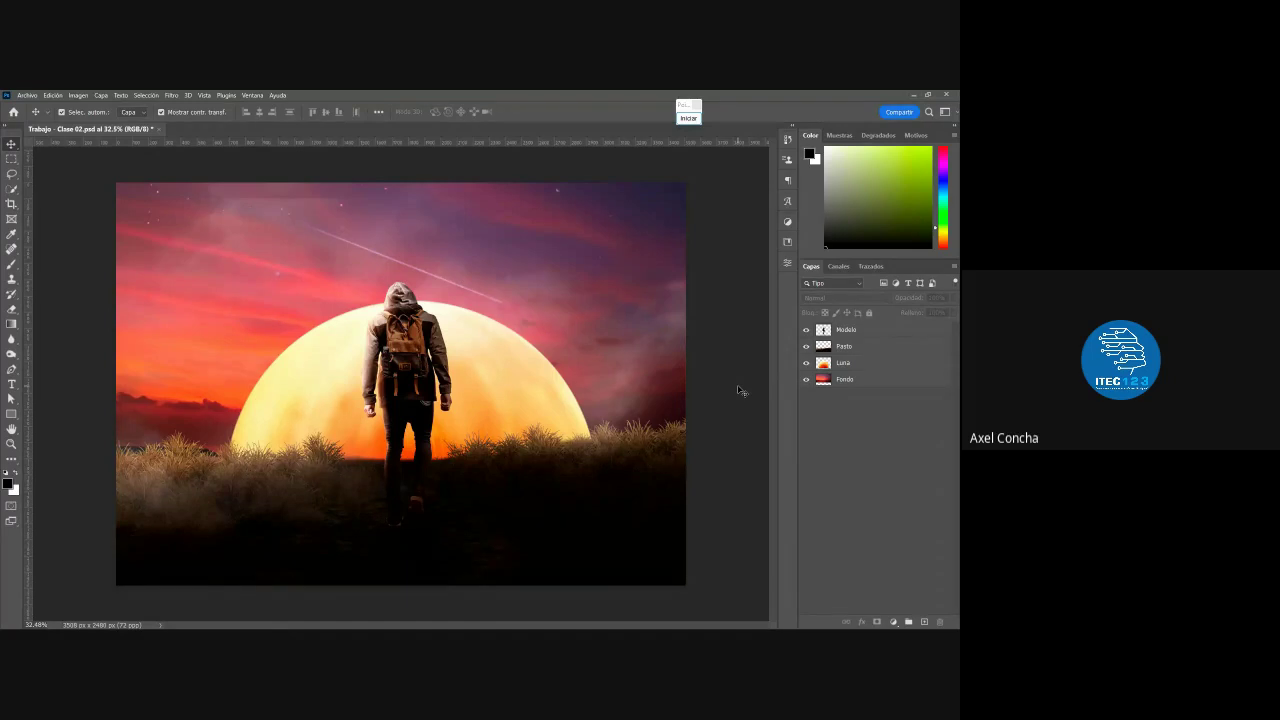
pyautogui.hotkey('alt', 'Tab')
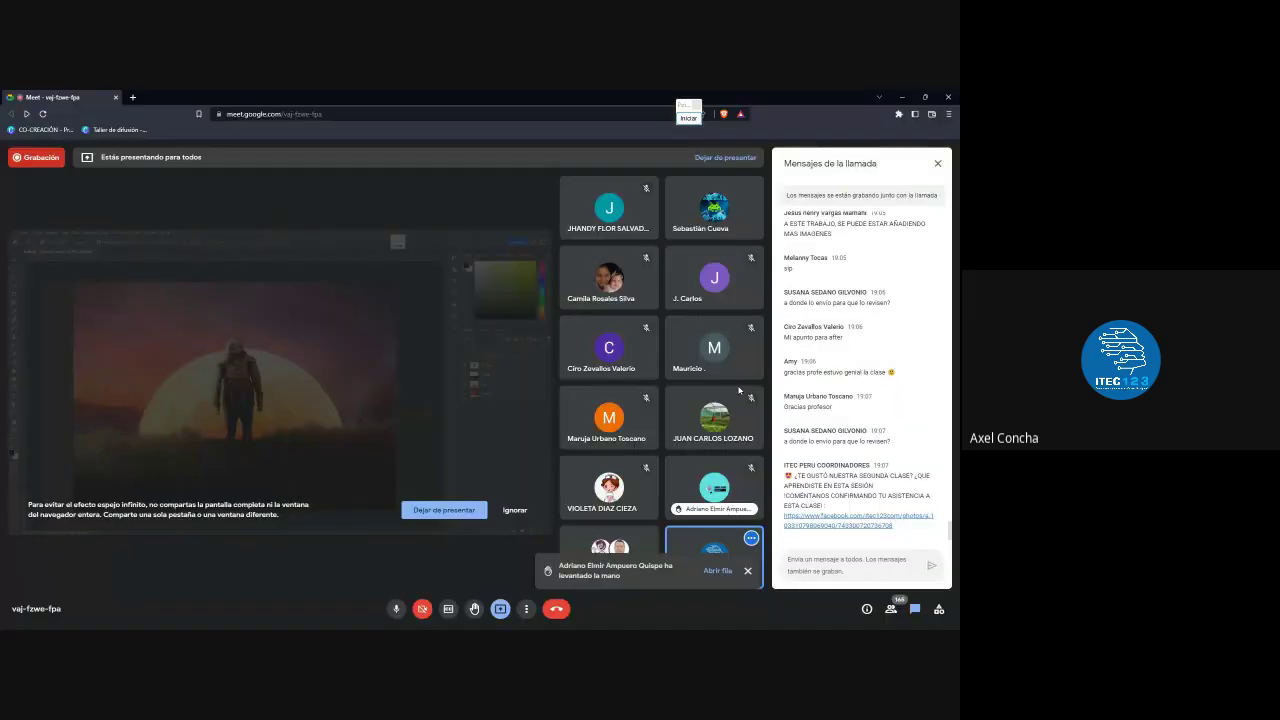